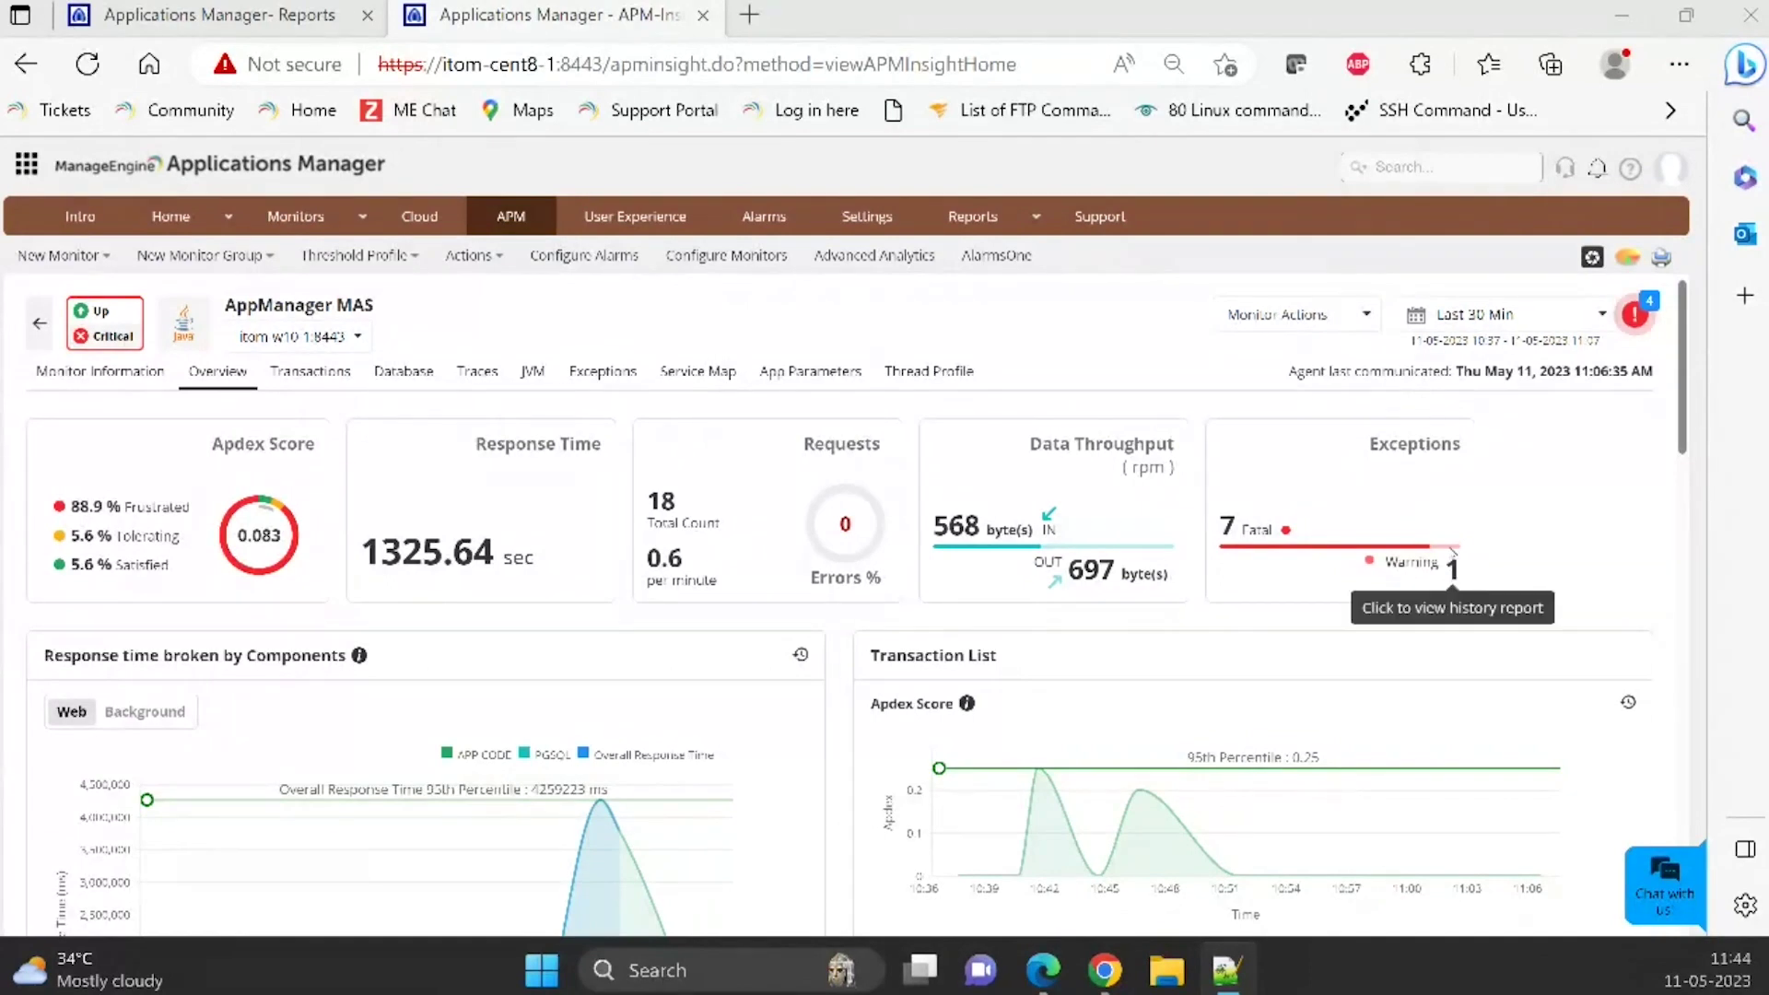
- Examine the AppManager MAS overview: response time, exceptions, throughput, top transactions, slow traces and recent exception traces
{"action": "left_click", "coordinate": [1415, 508]}
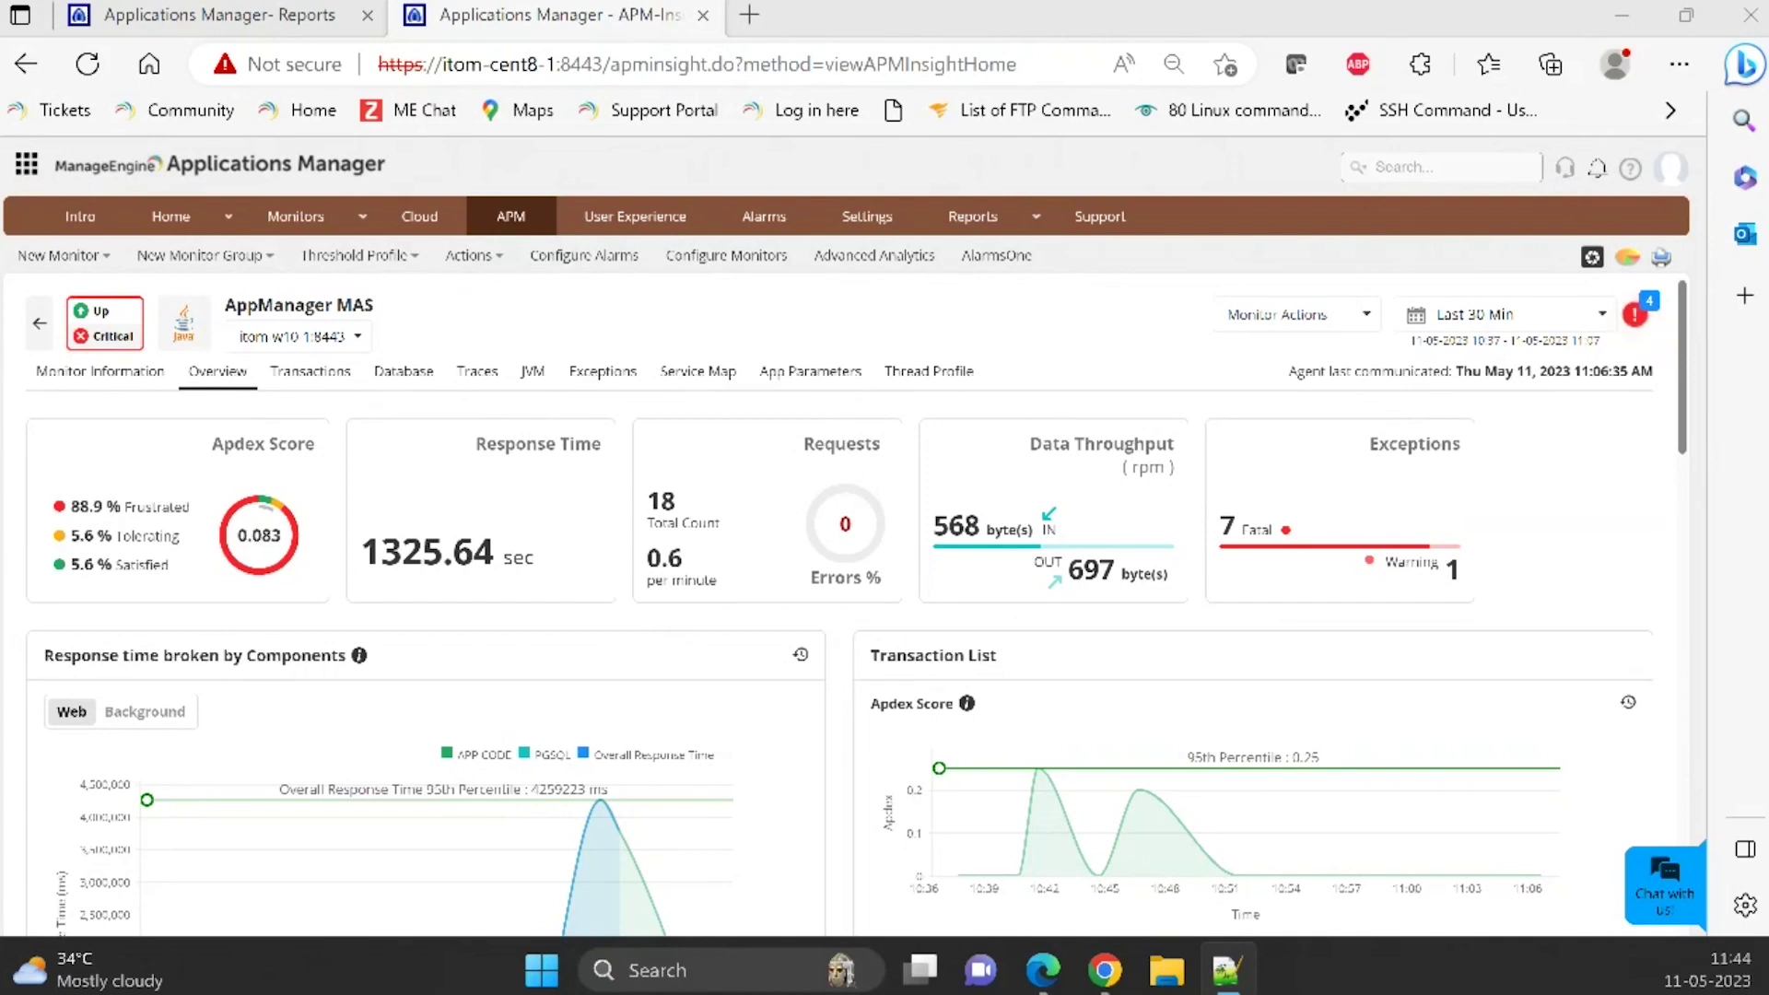
{"action": "scroll", "coordinate": [1060, 480], "scroll_direction": "down", "scroll_amount": 1}
{"action": "scroll", "coordinate": [1060, 480], "scroll_direction": "down", "scroll_amount": 2}
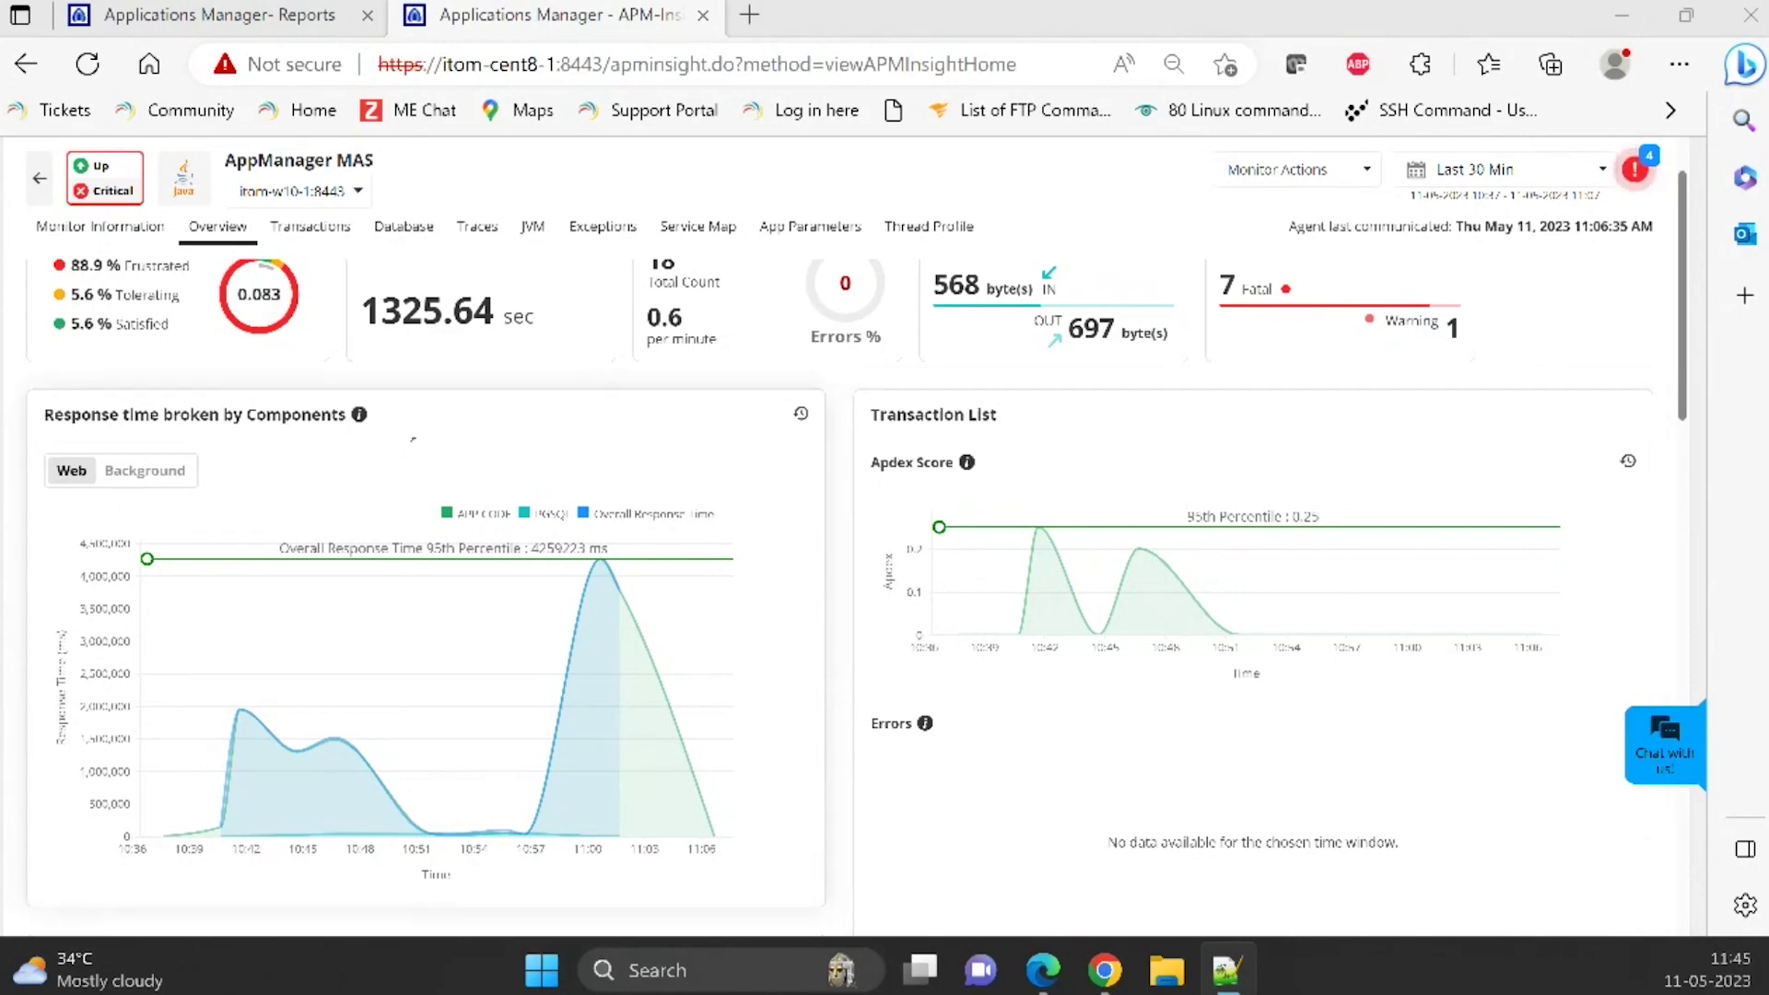
{"action": "scroll", "coordinate": [413, 440], "scroll_direction": "down", "scroll_amount": 1}
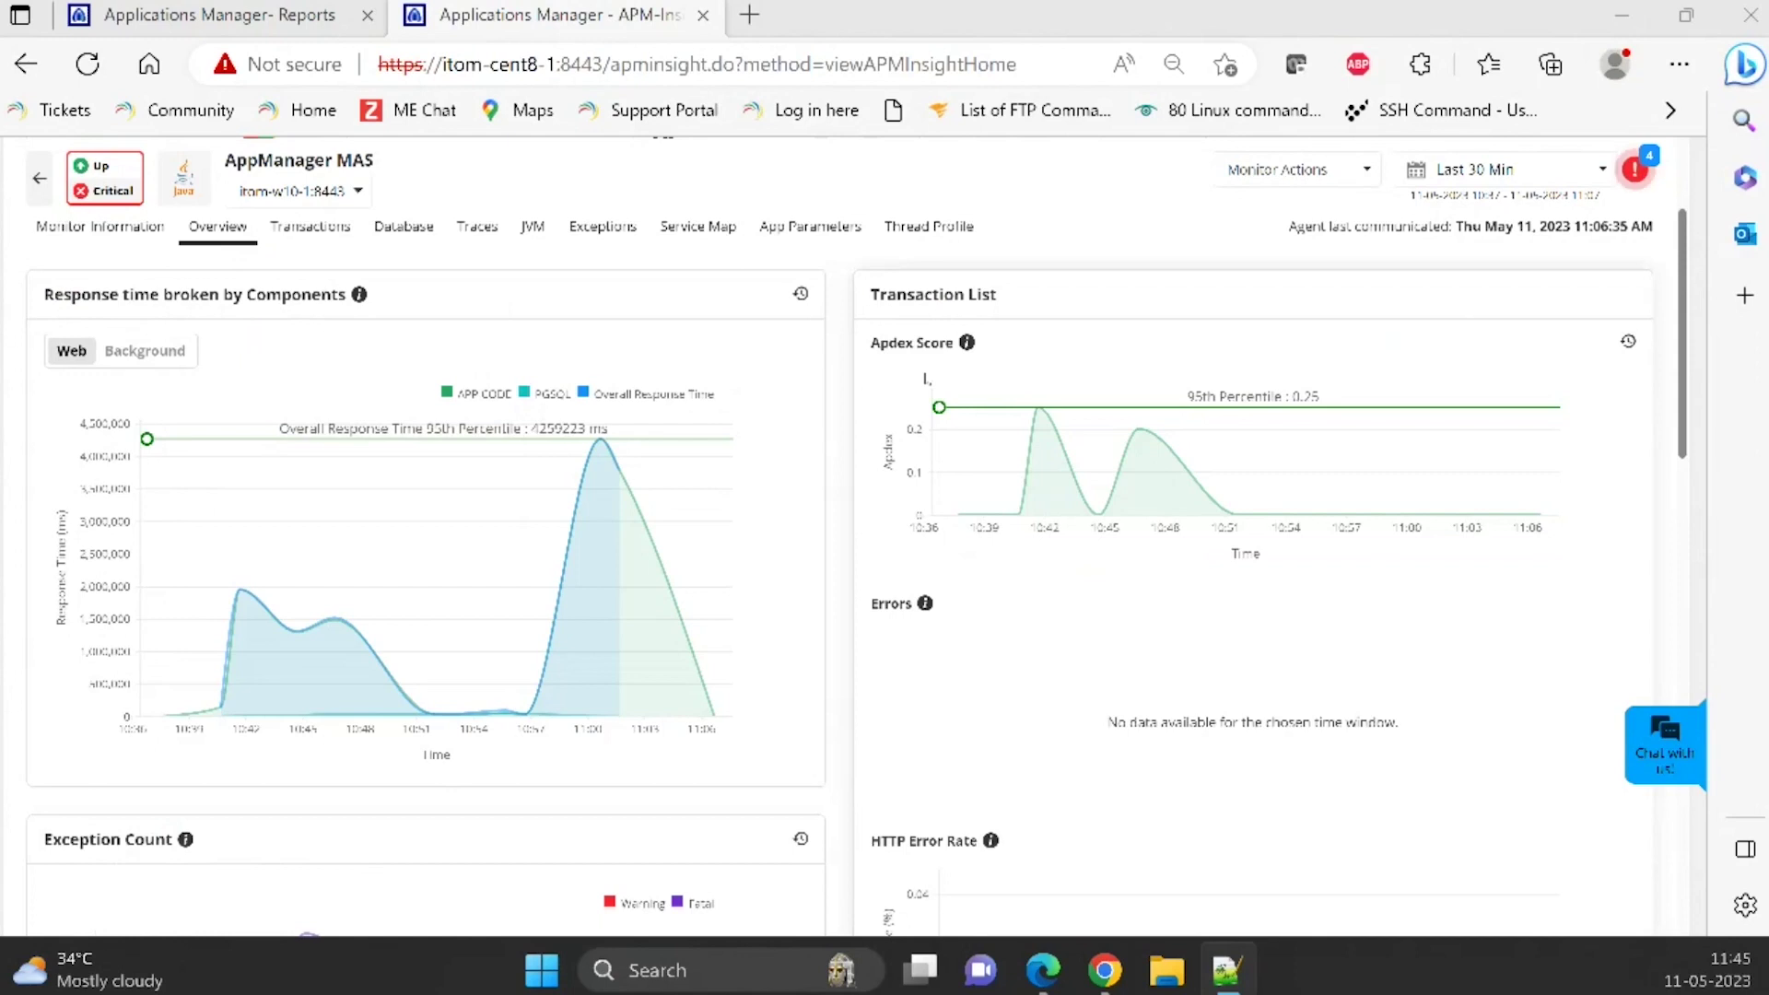
{"action": "scroll", "coordinate": [926, 380], "scroll_direction": "down", "scroll_amount": 1}
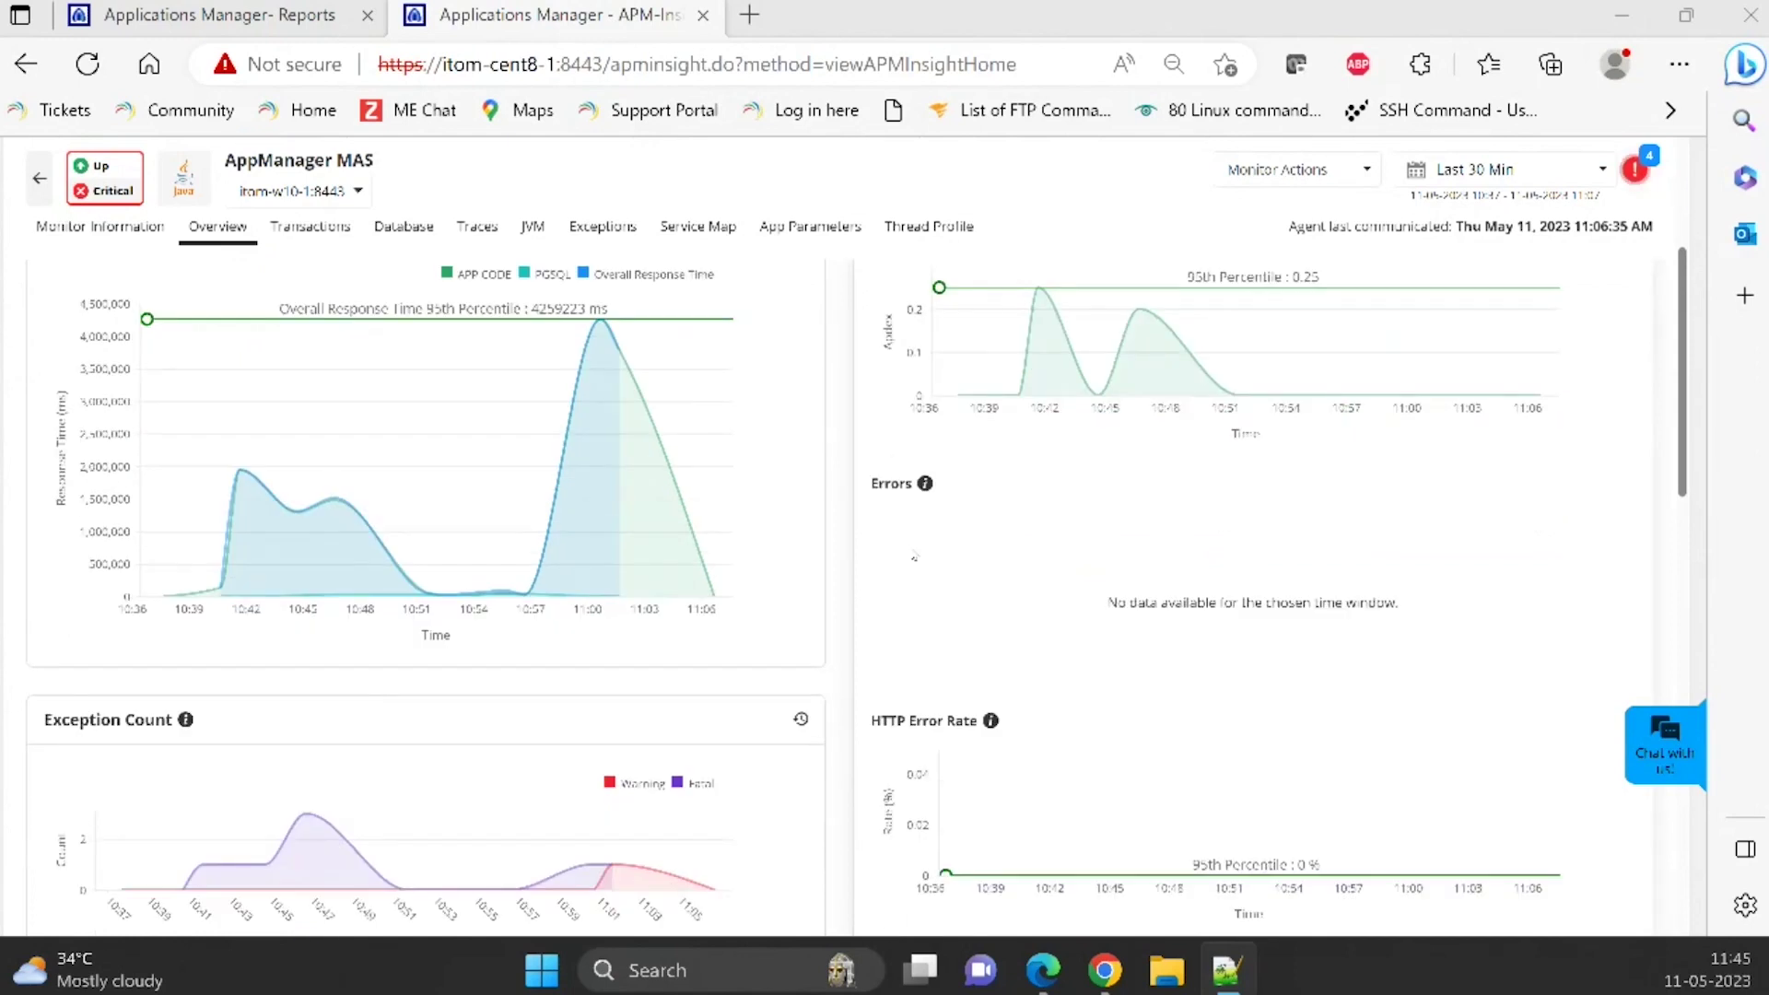
{"action": "scroll", "coordinate": [915, 555], "scroll_direction": "down", "scroll_amount": 2}
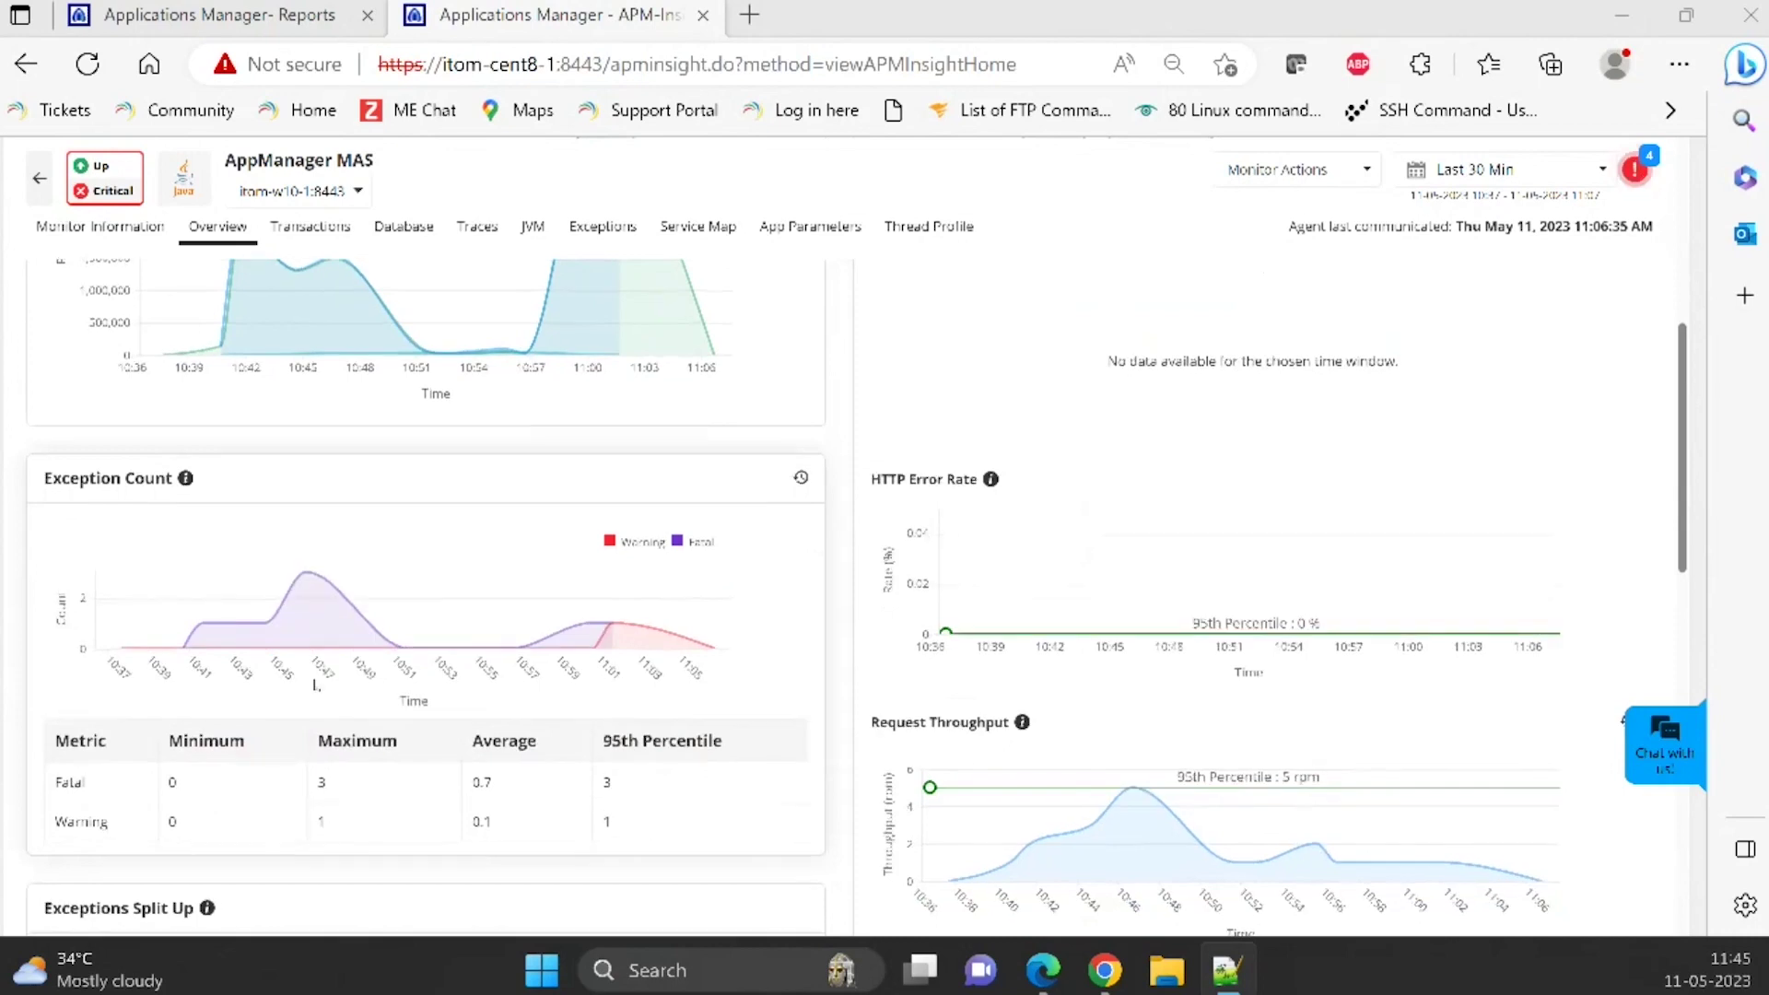
{"action": "scroll", "coordinate": [315, 686], "scroll_direction": "down", "scroll_amount": 2}
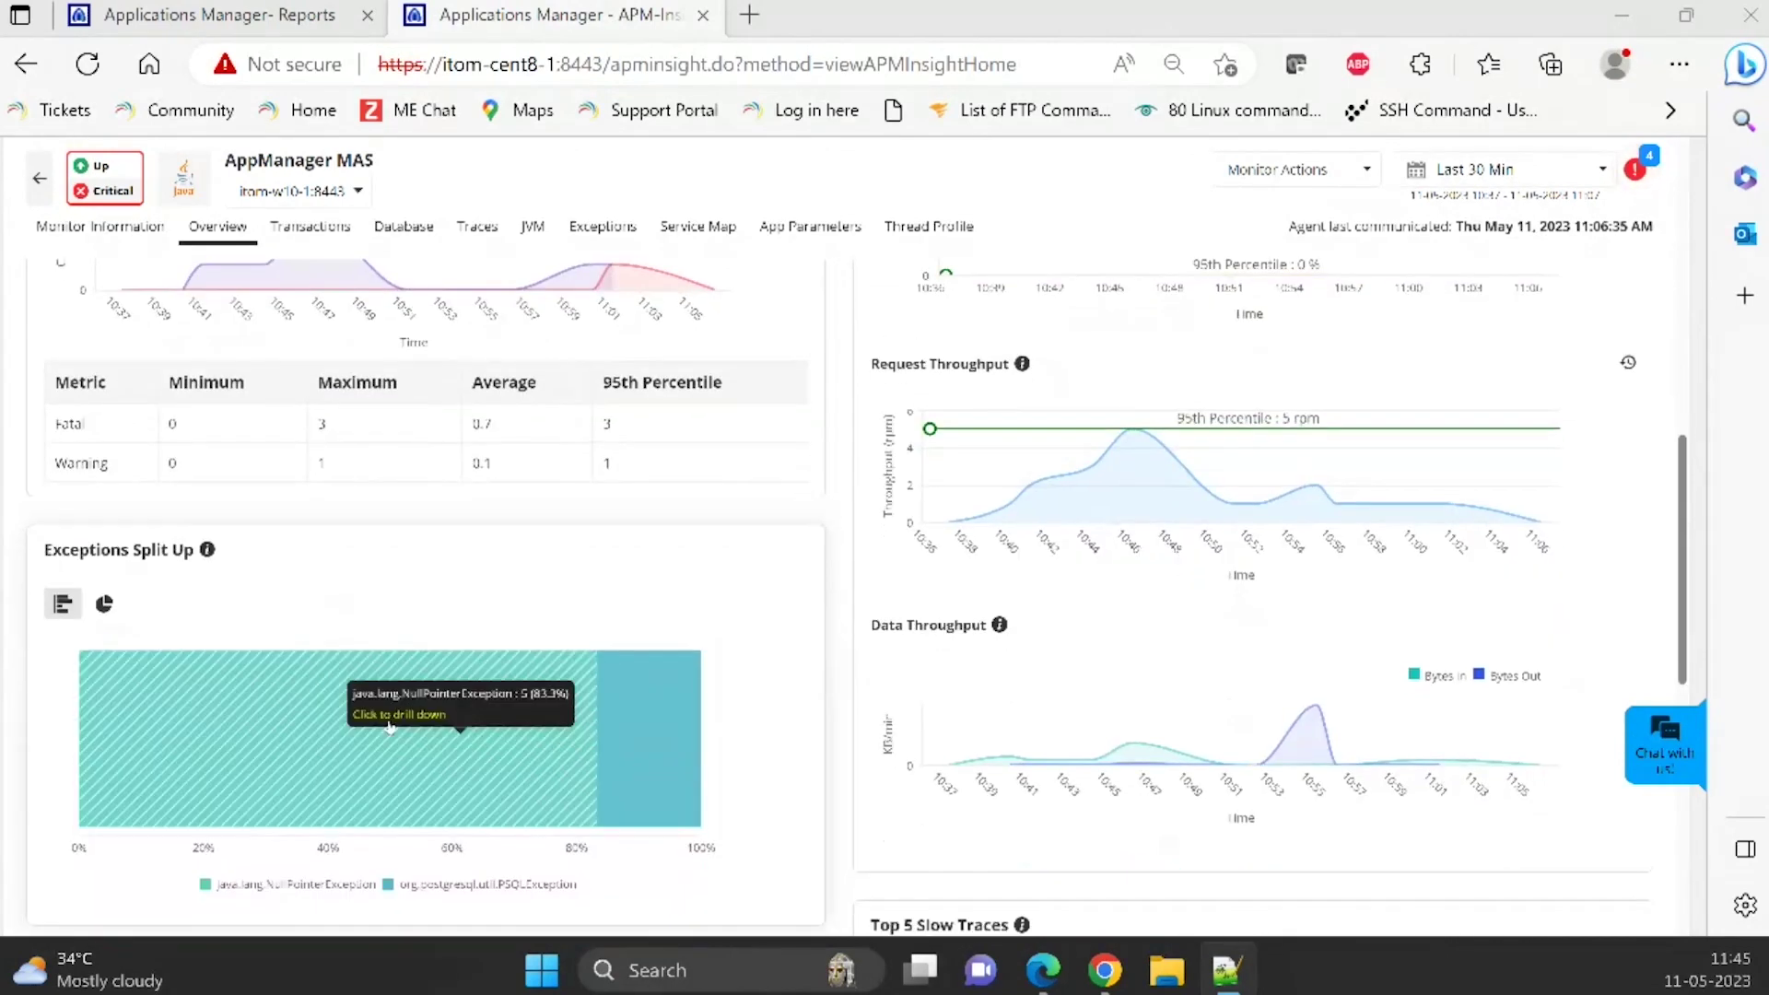
{"action": "scroll", "coordinate": [387, 719], "scroll_direction": "down", "scroll_amount": 5}
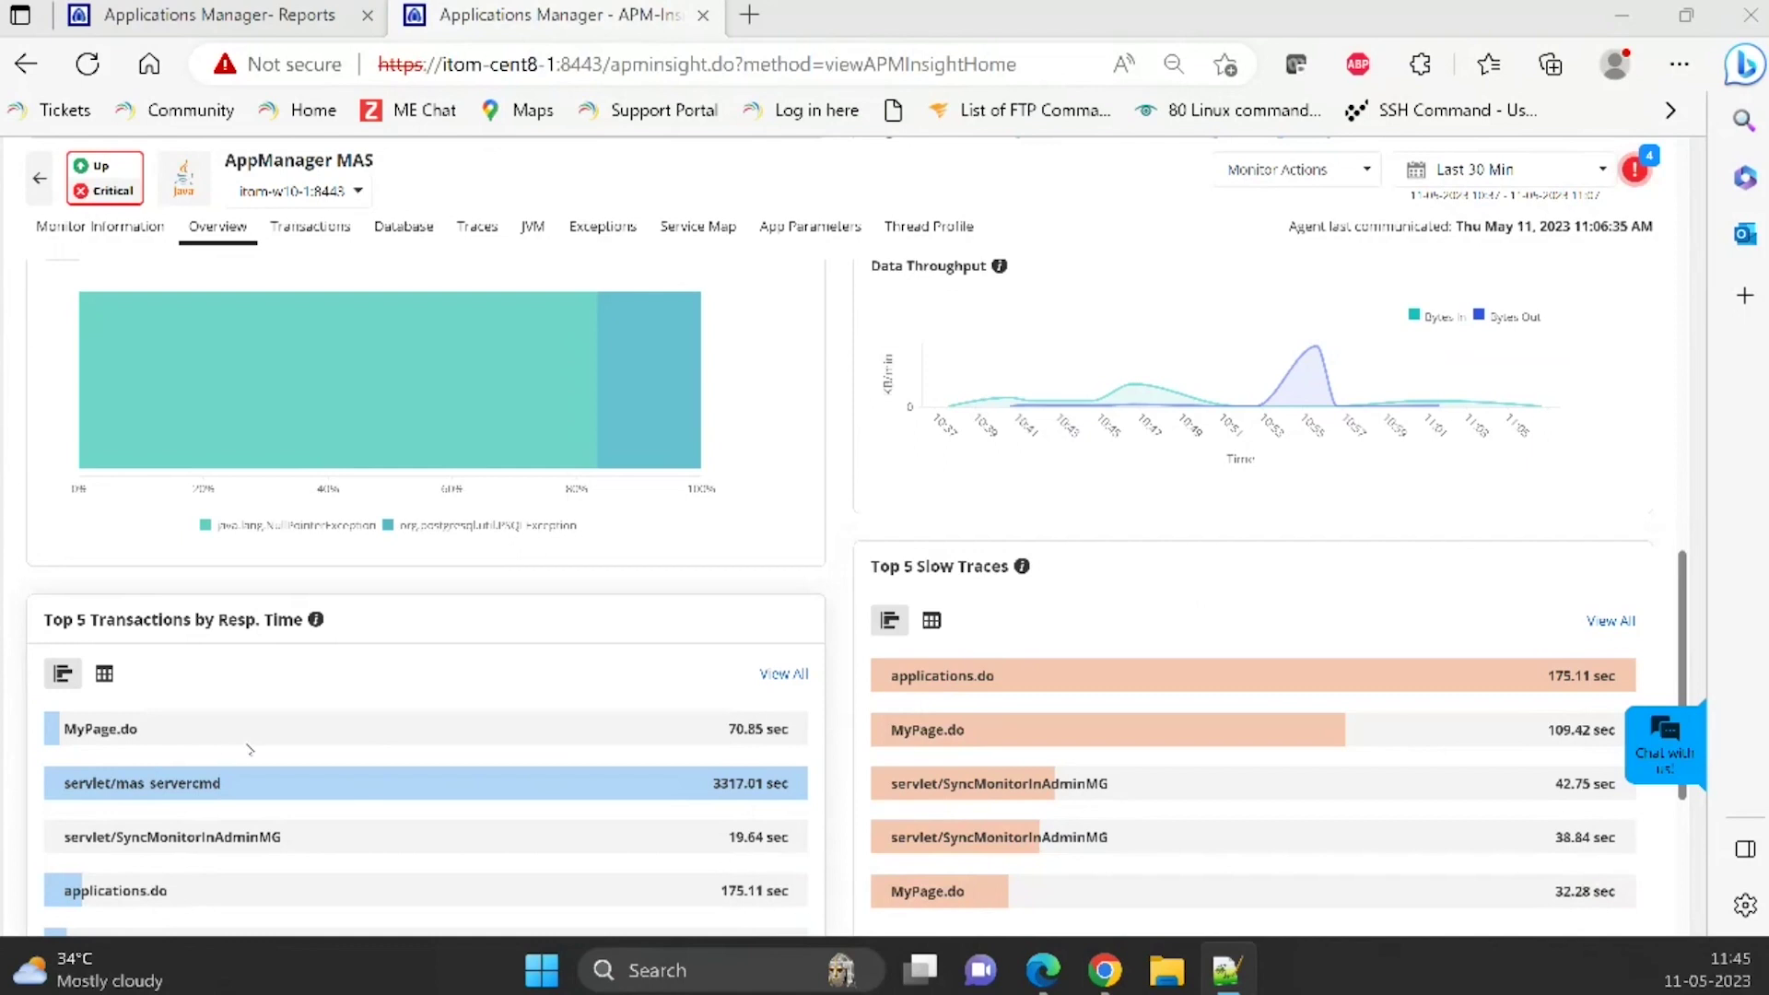
{"action": "scroll", "coordinate": [249, 750], "scroll_direction": "down", "scroll_amount": 4}
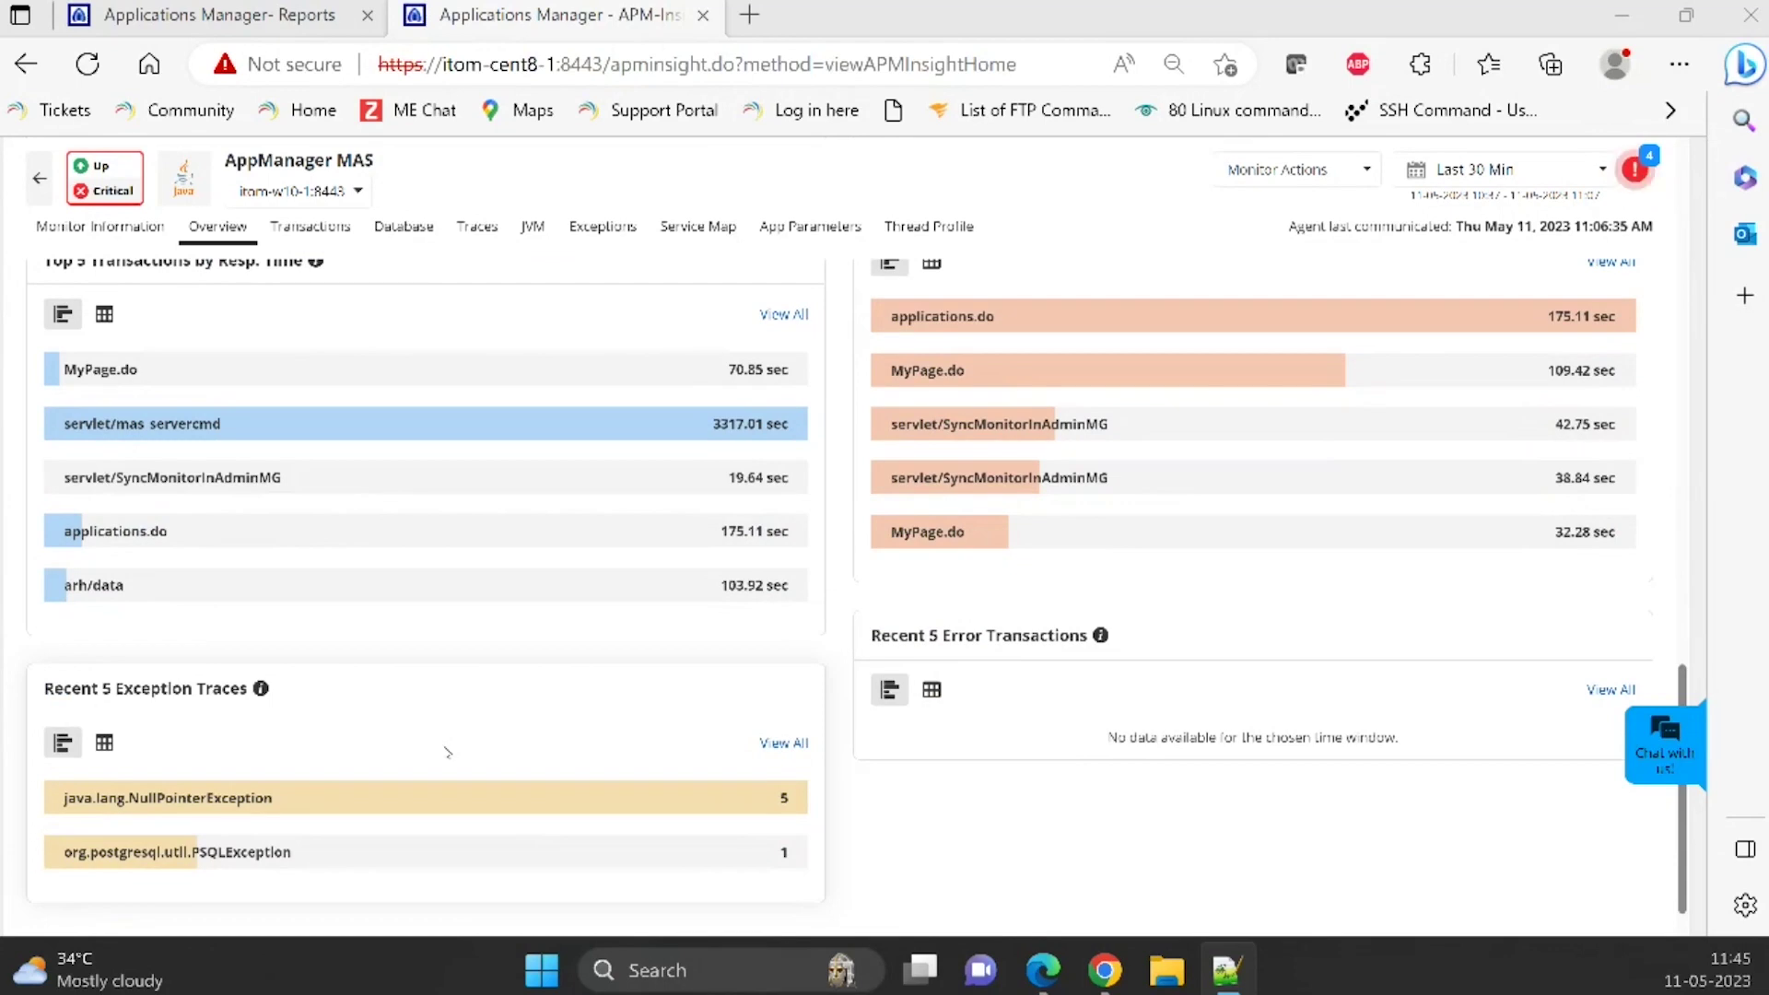
{"action": "scroll", "coordinate": [530, 734], "scroll_direction": "up", "scroll_amount": 8}
{"action": "scroll", "coordinate": [532, 732], "scroll_direction": "up", "scroll_amount": 5}
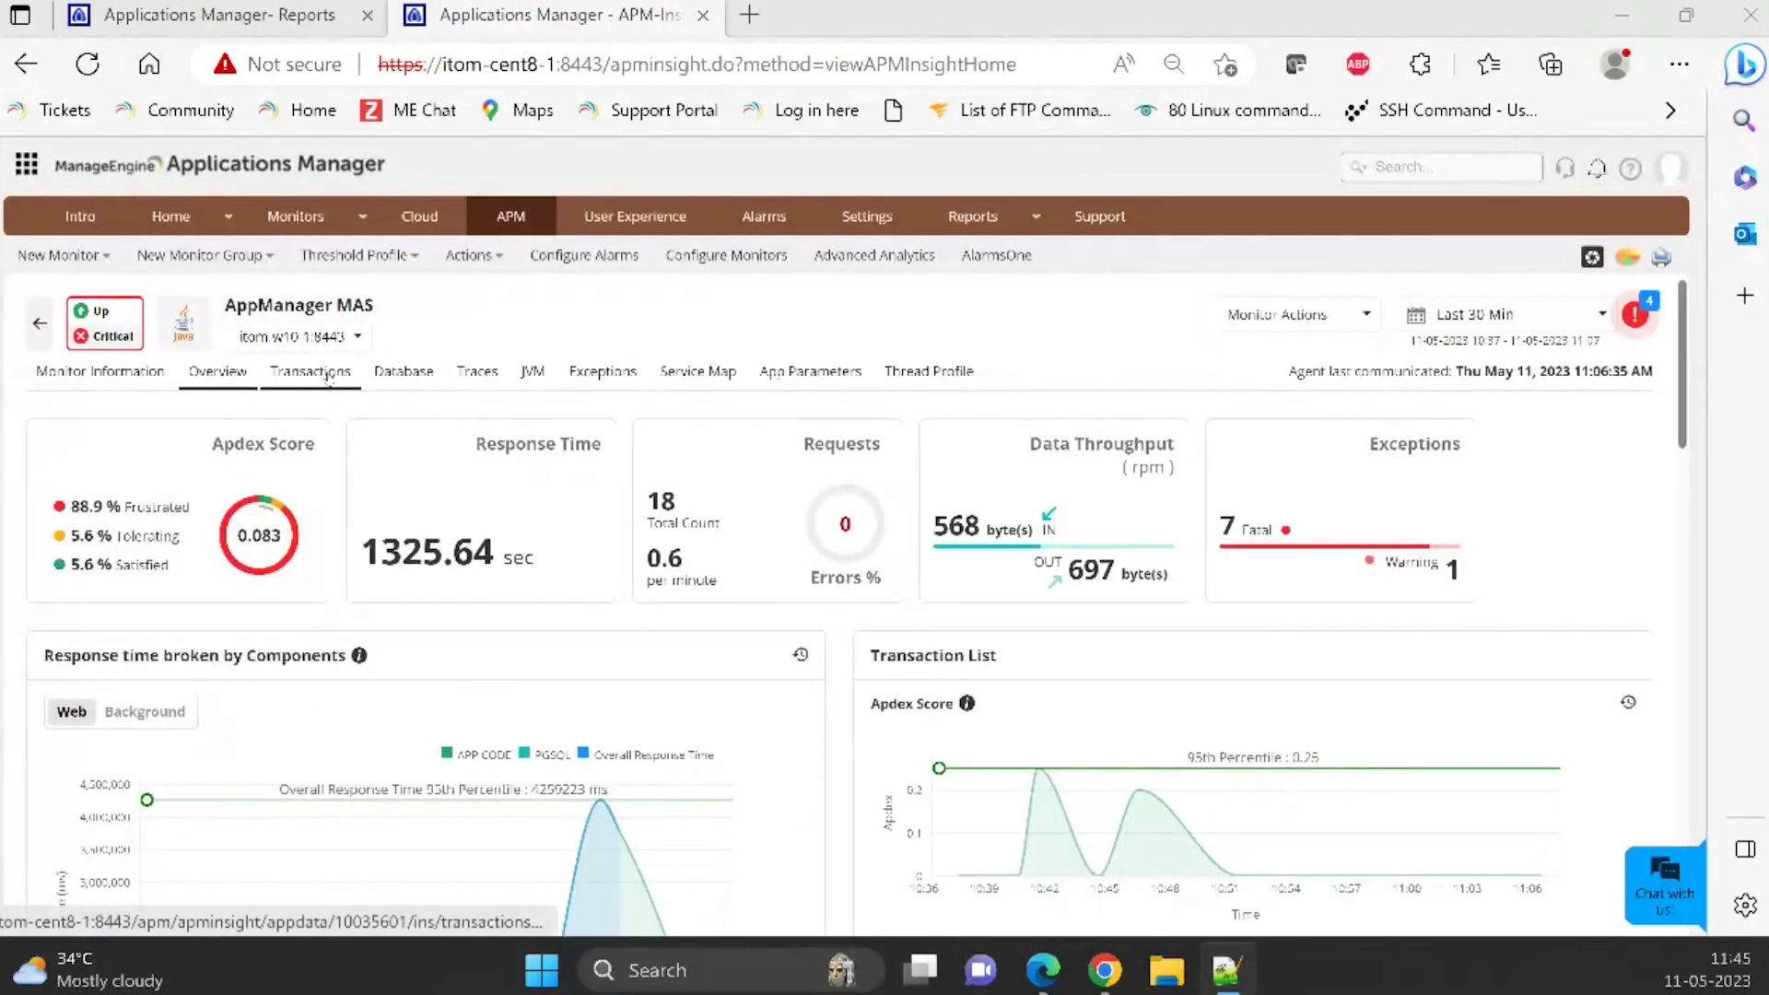
- Open the monitor's transactions, fetch all web transactions and review the transaction table
{"action": "left_click", "coordinate": [309, 371]}
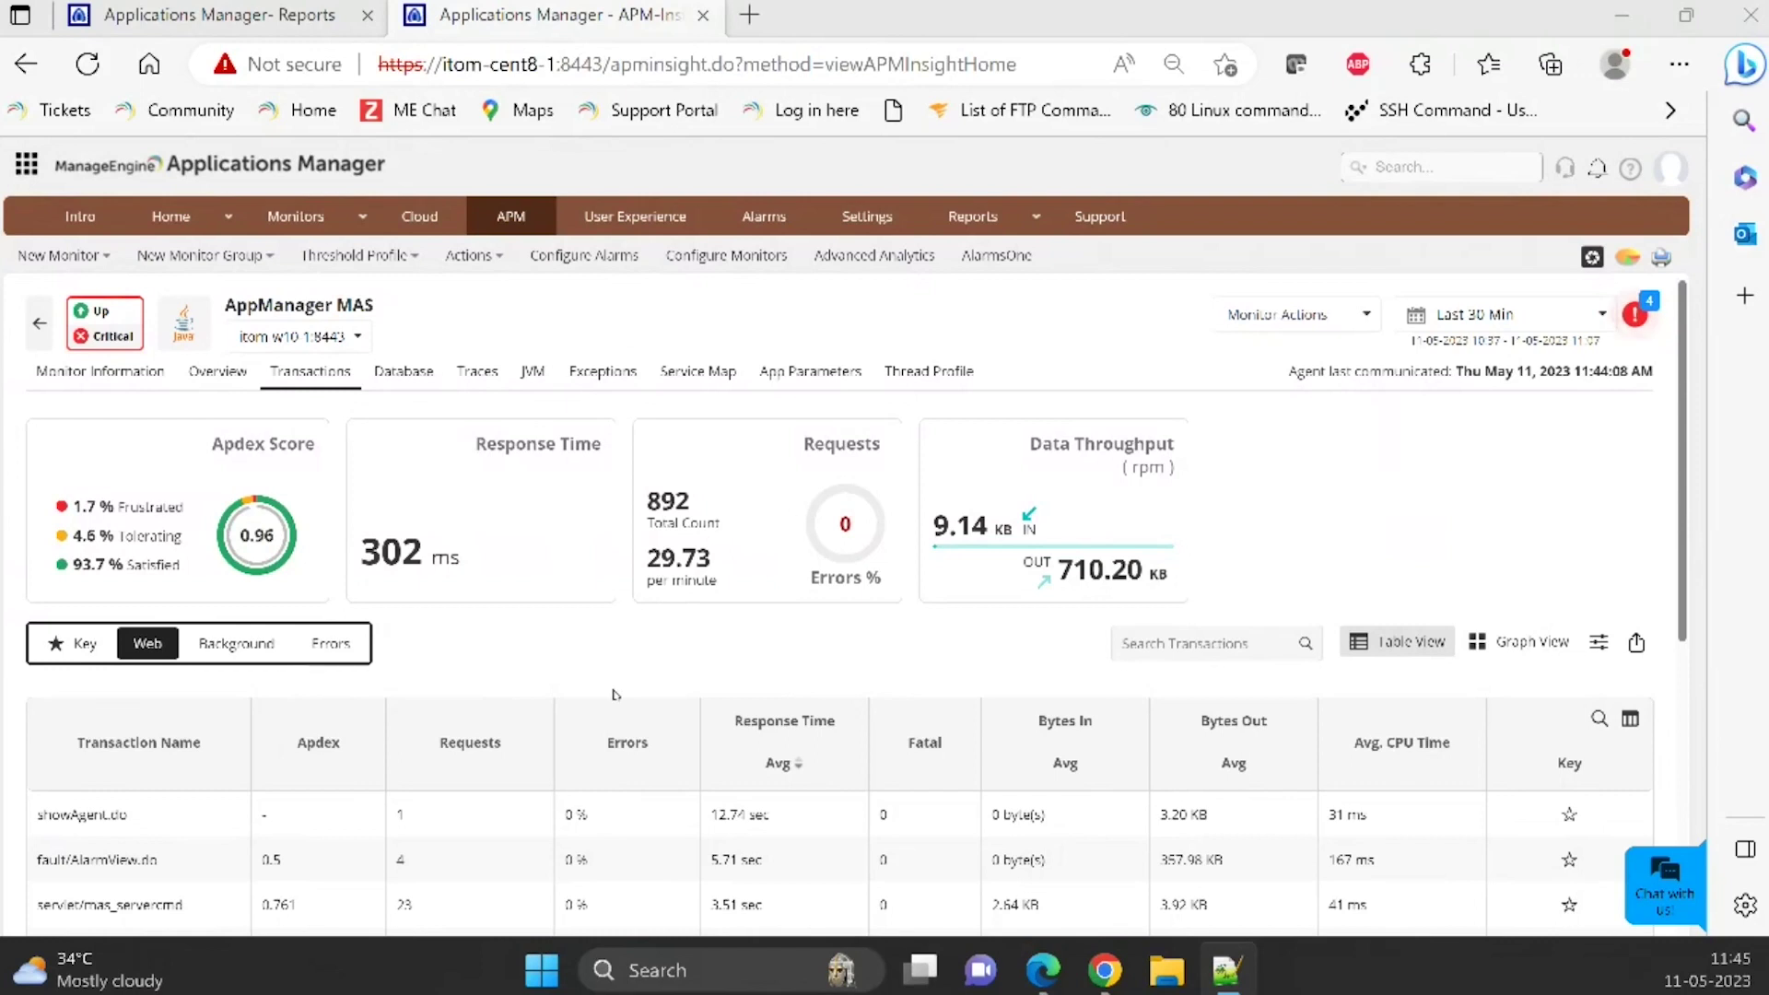
{"action": "scroll", "coordinate": [616, 694], "scroll_direction": "down", "scroll_amount": 1}
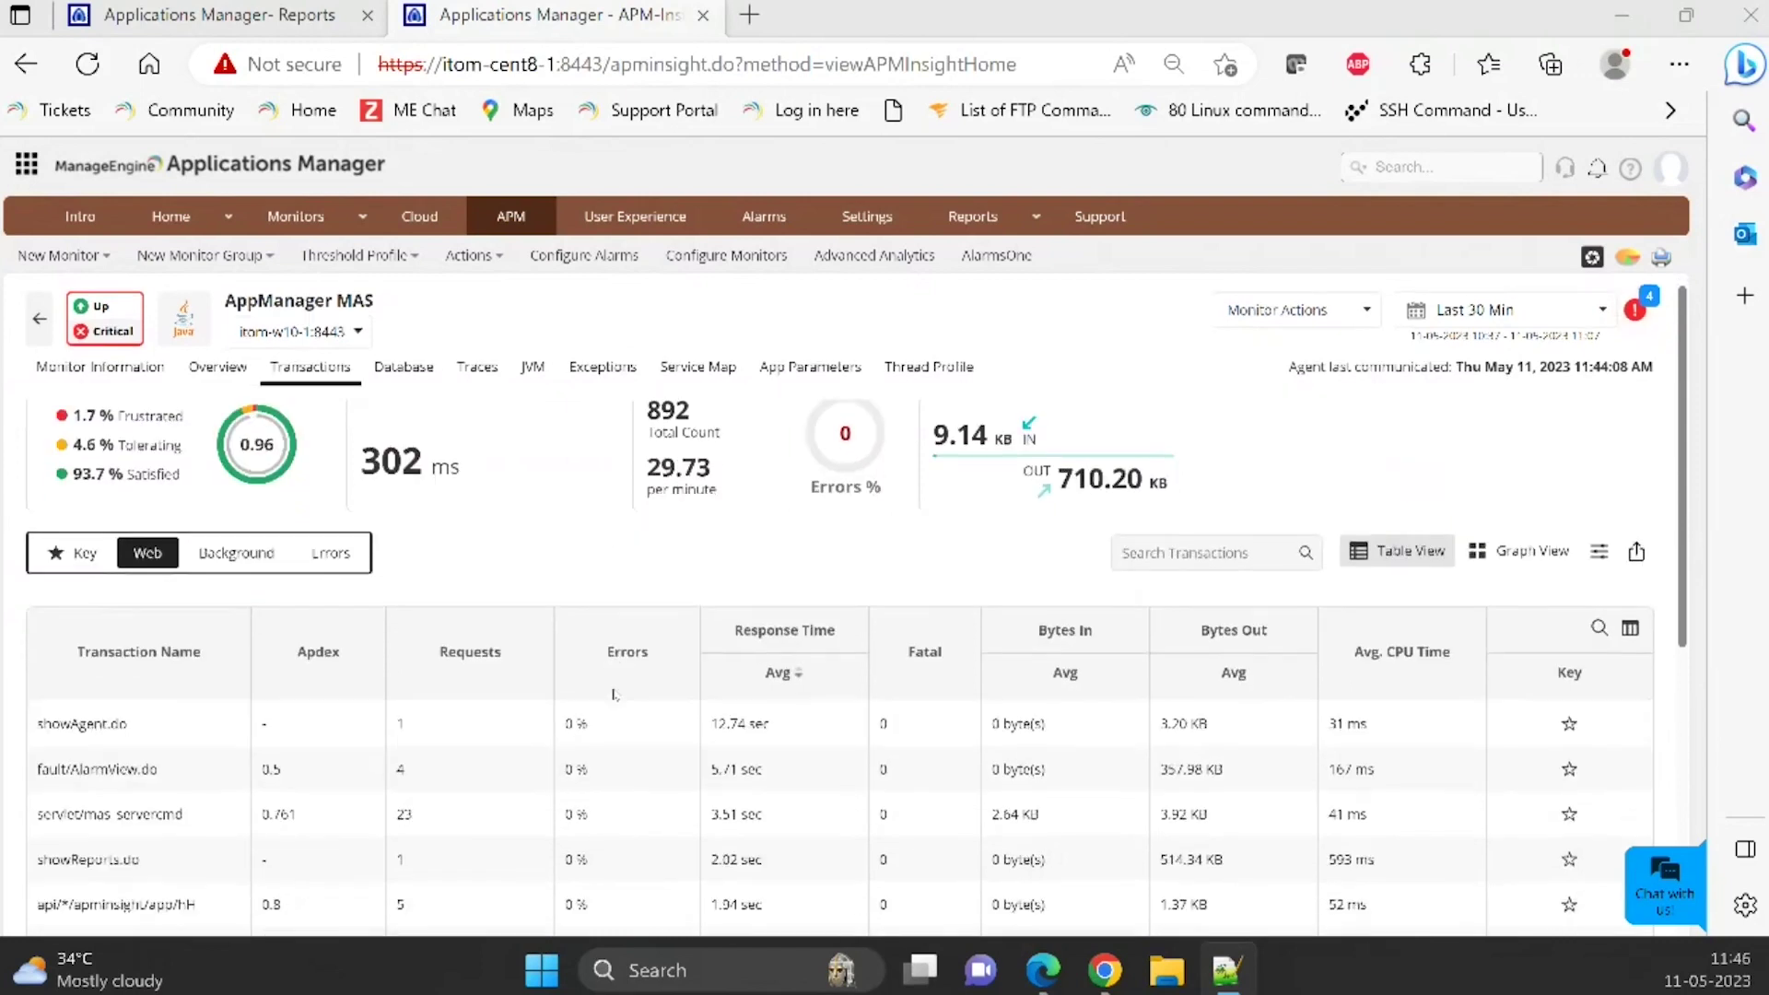
{"action": "scroll", "coordinate": [616, 694], "scroll_direction": "down", "scroll_amount": 2}
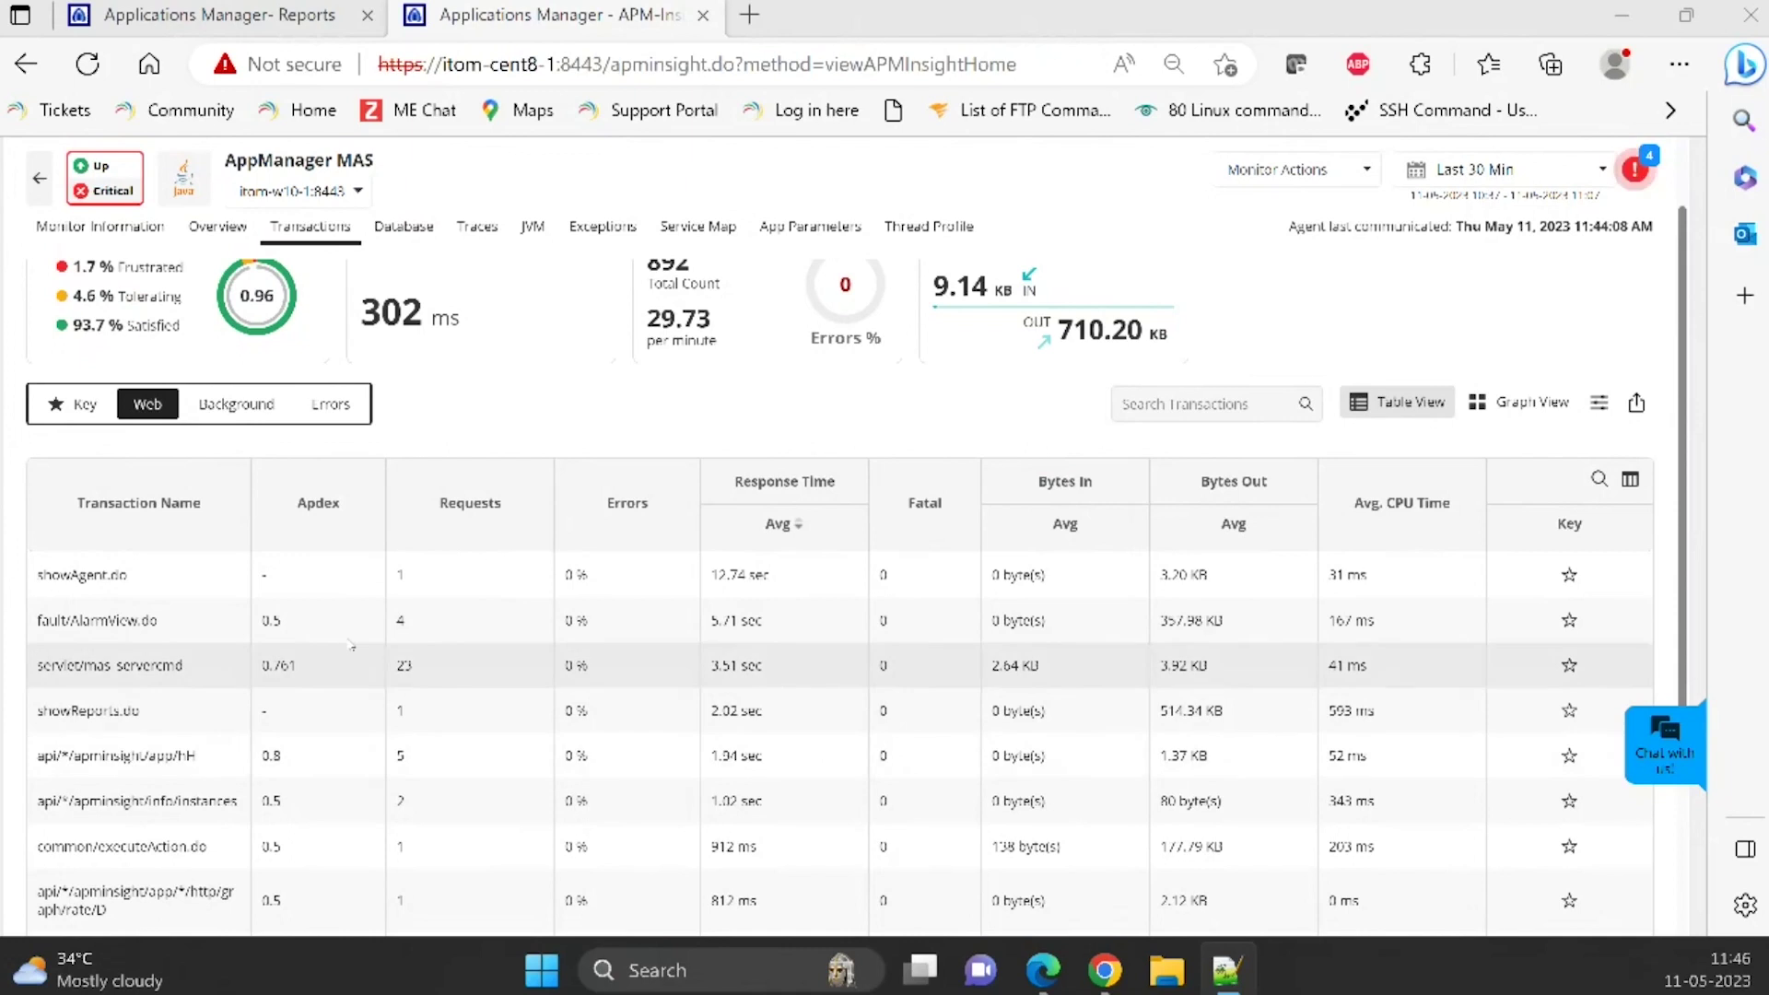
{"action": "scroll", "coordinate": [170, 567], "scroll_direction": "down", "scroll_amount": 3}
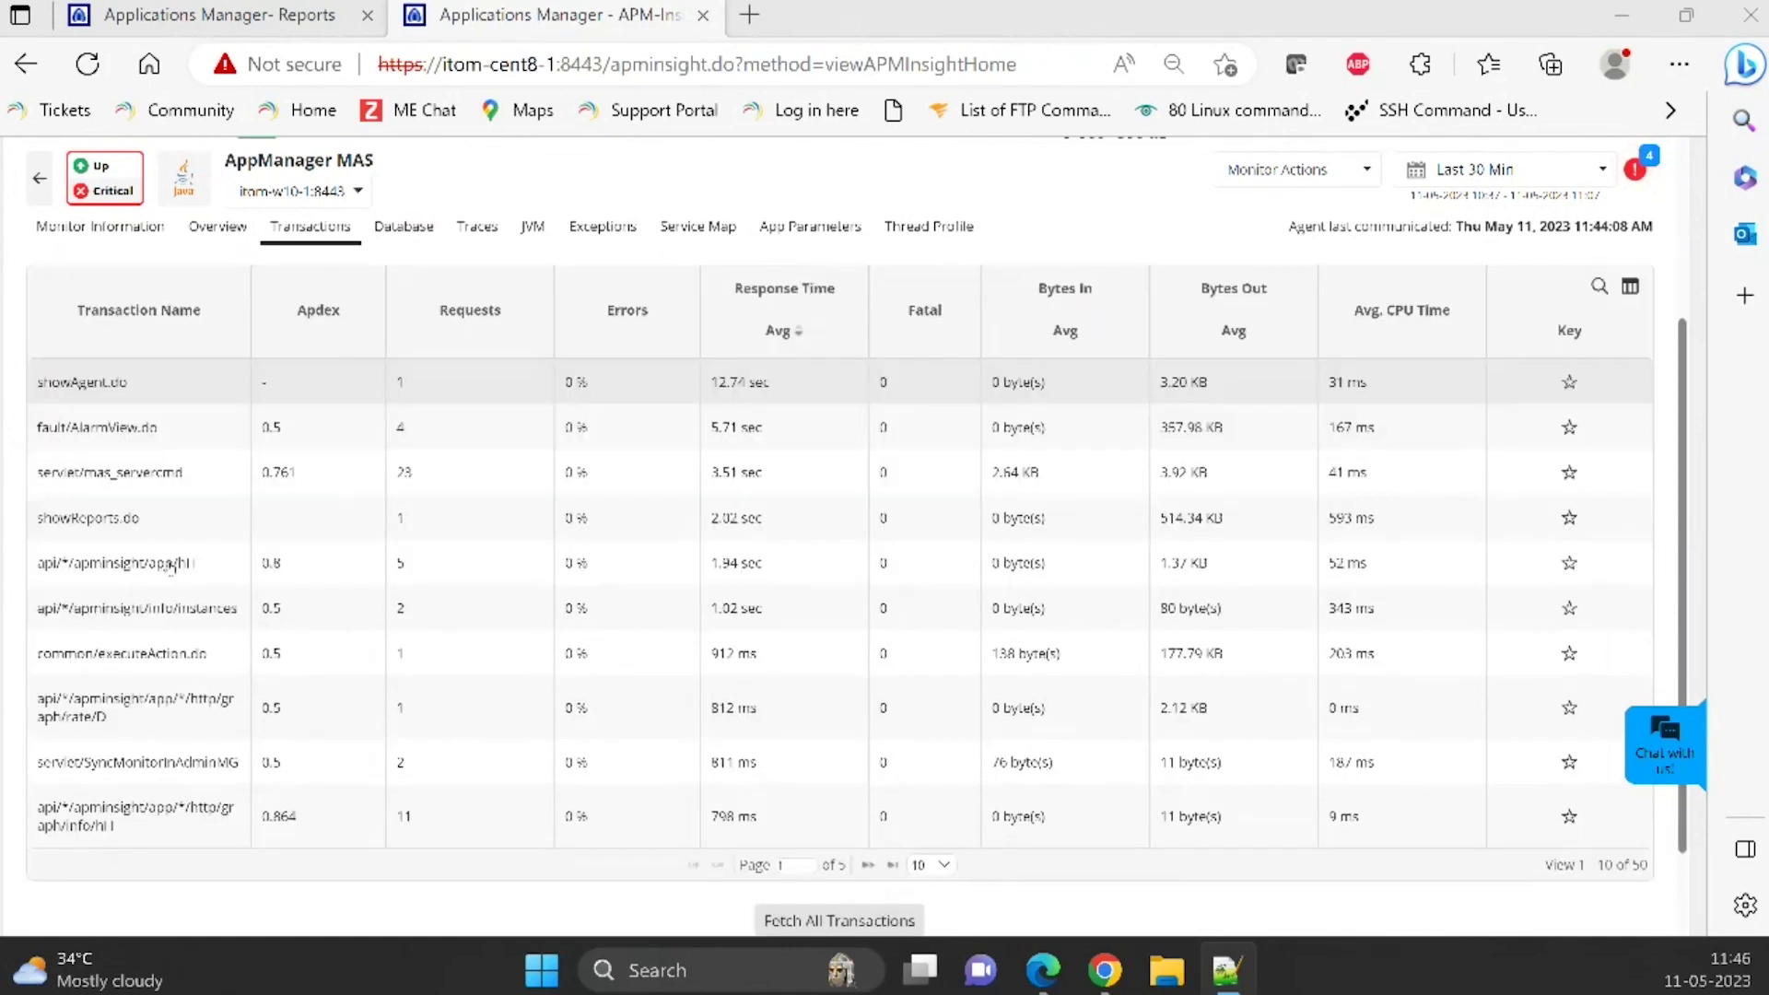
{"action": "left_click", "coordinate": [860, 830]}
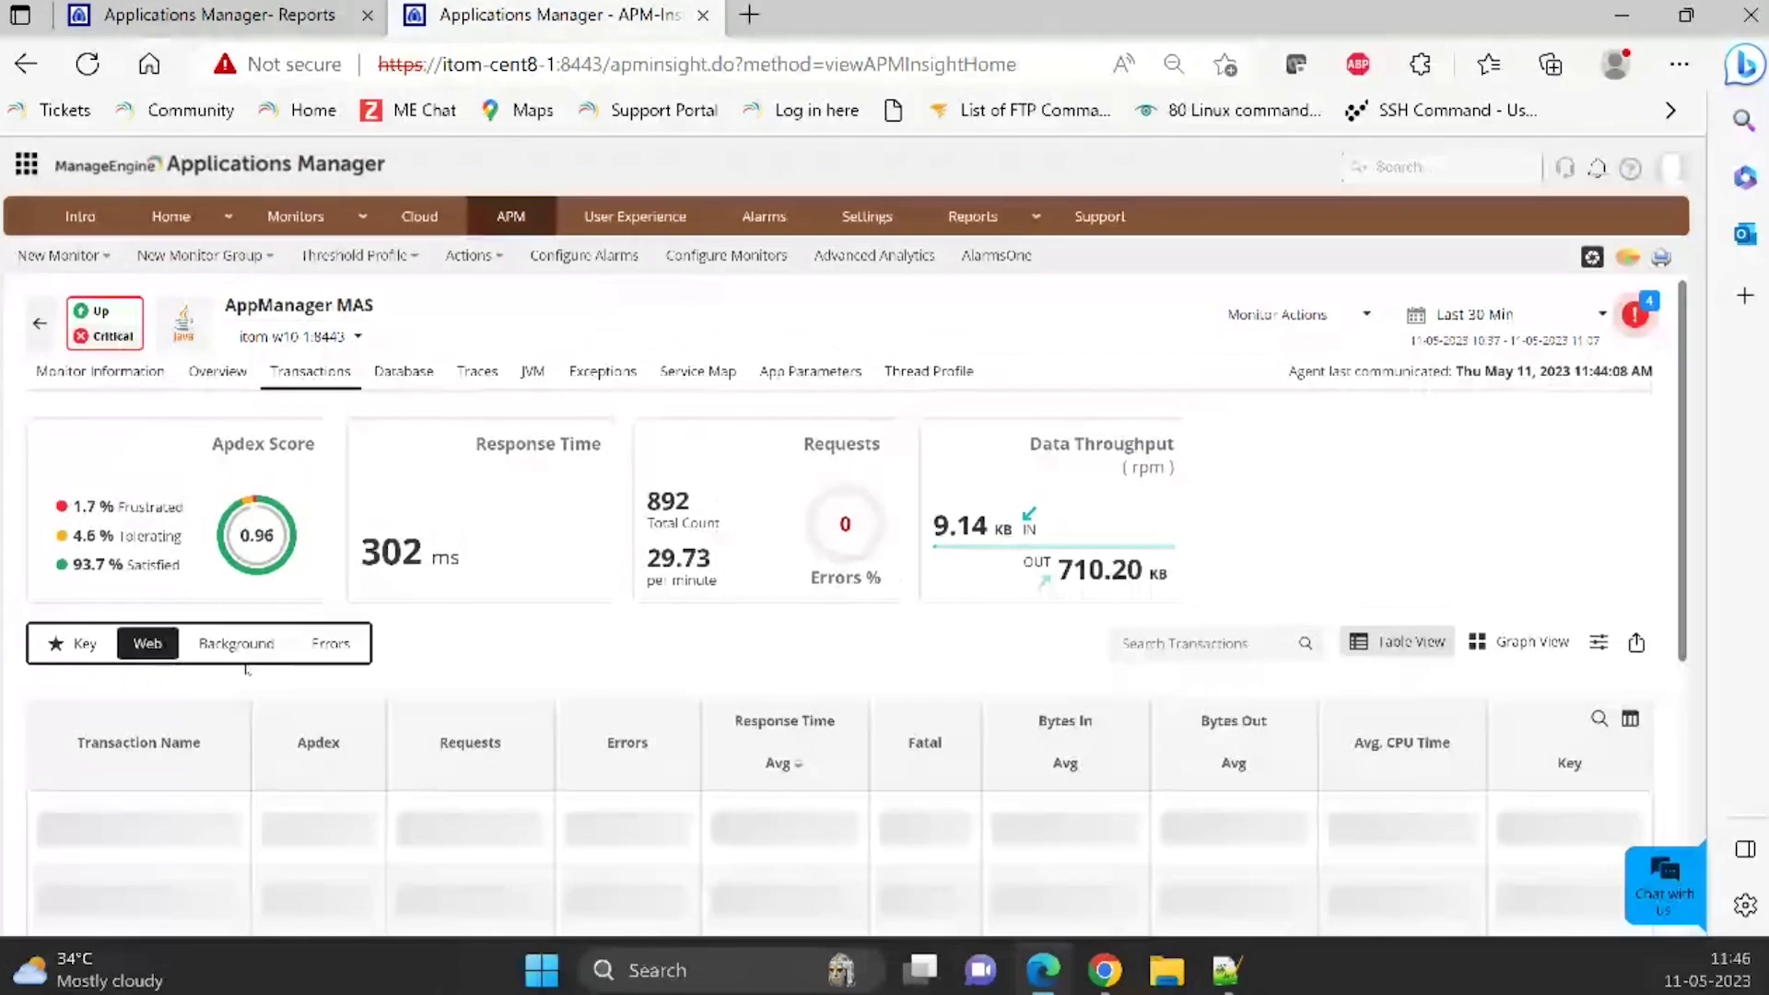
{"action": "scroll", "coordinate": [247, 670], "scroll_direction": "down", "scroll_amount": 2}
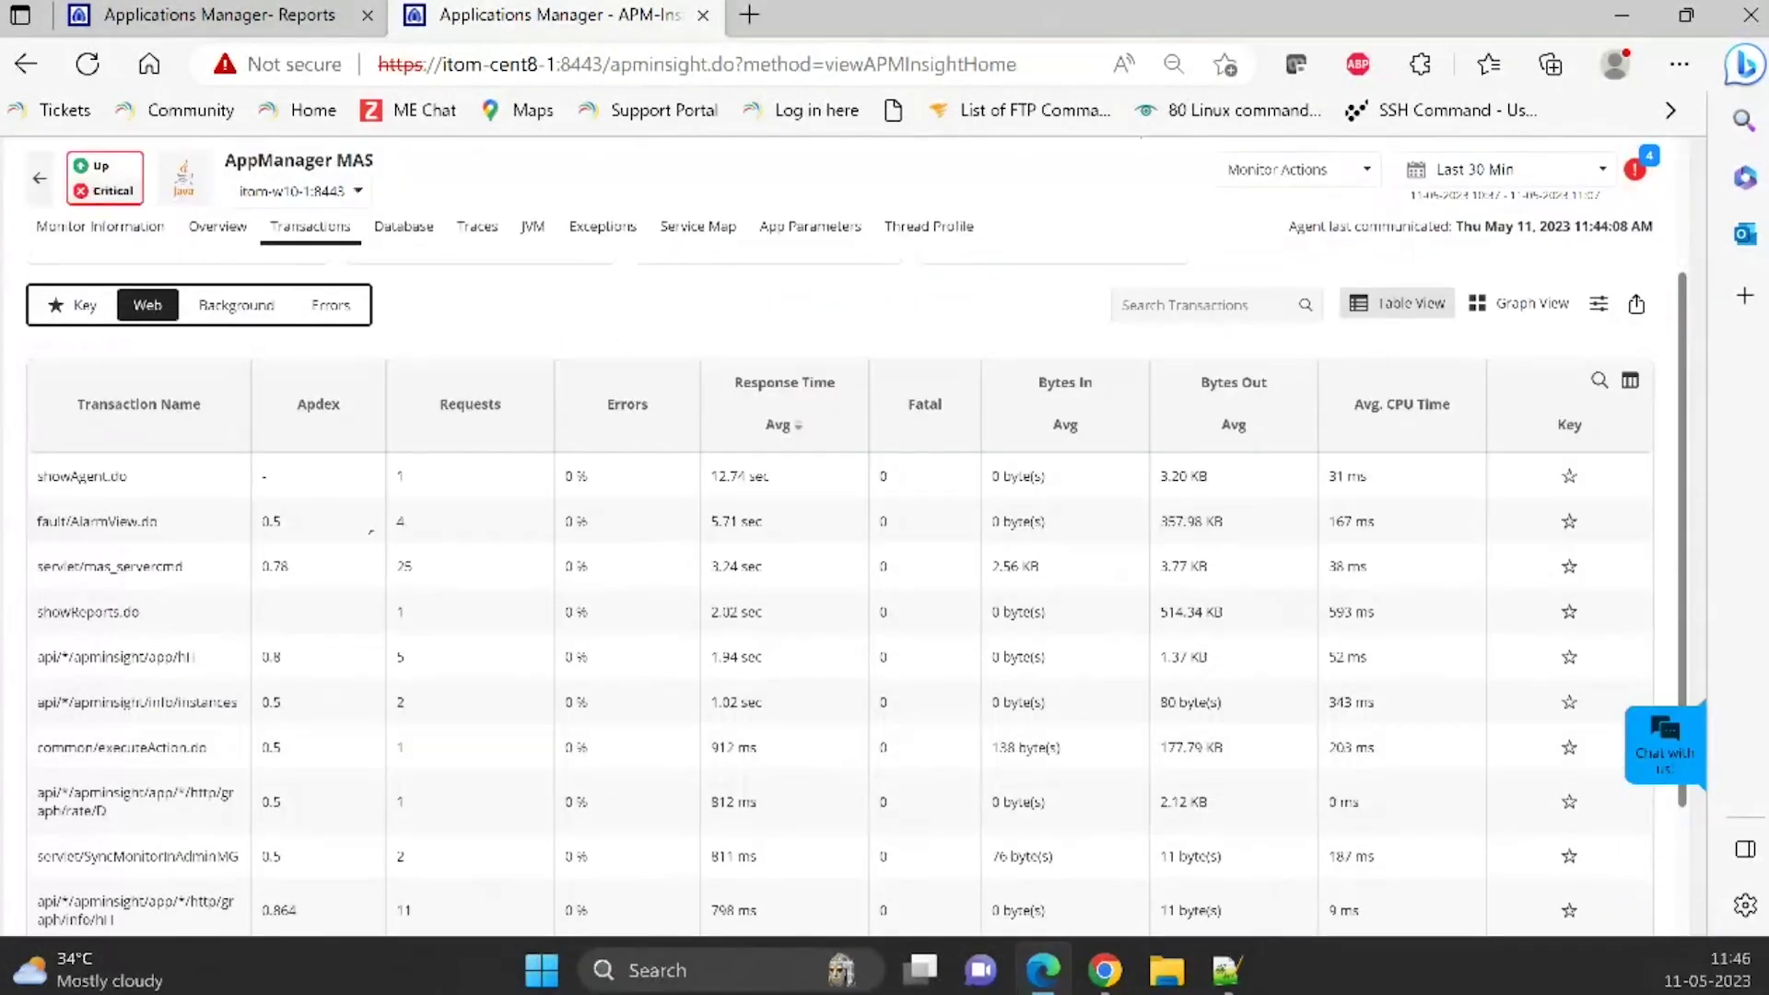
- Open the details of the showAgent.do transaction and show its slowest traces
{"action": "left_click", "coordinate": [74, 477]}
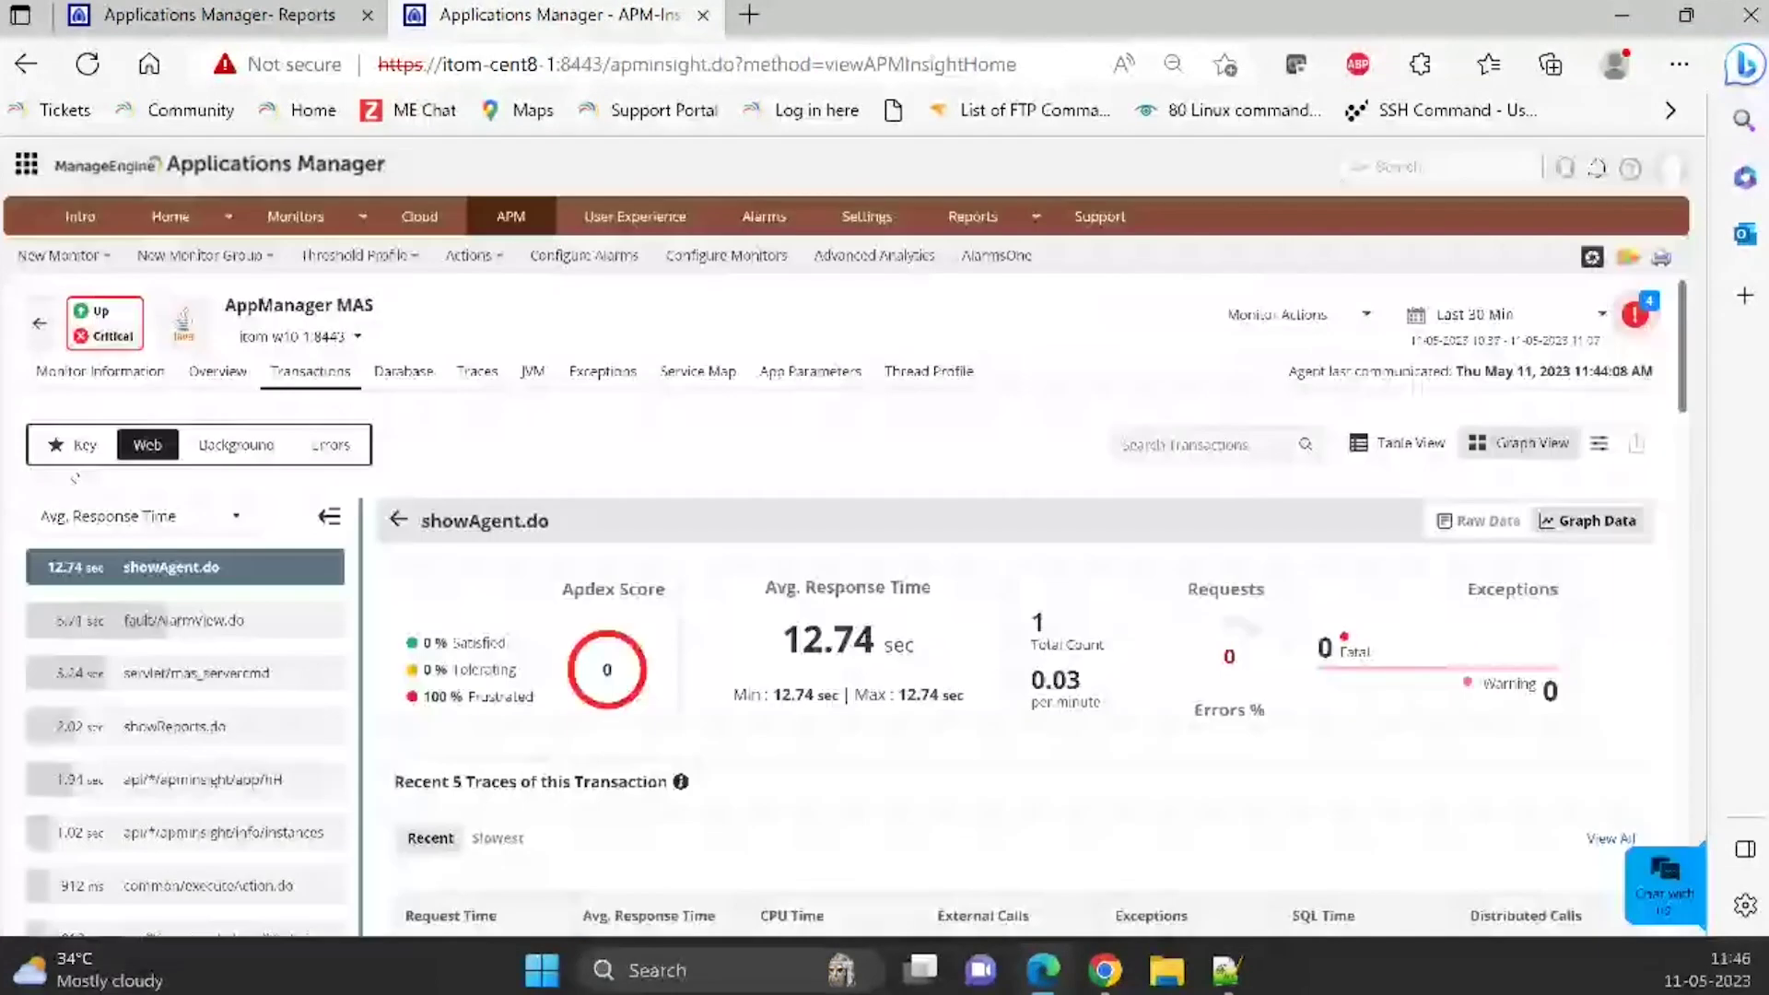
{"action": "scroll", "coordinate": [897, 771], "scroll_direction": "down", "scroll_amount": 2}
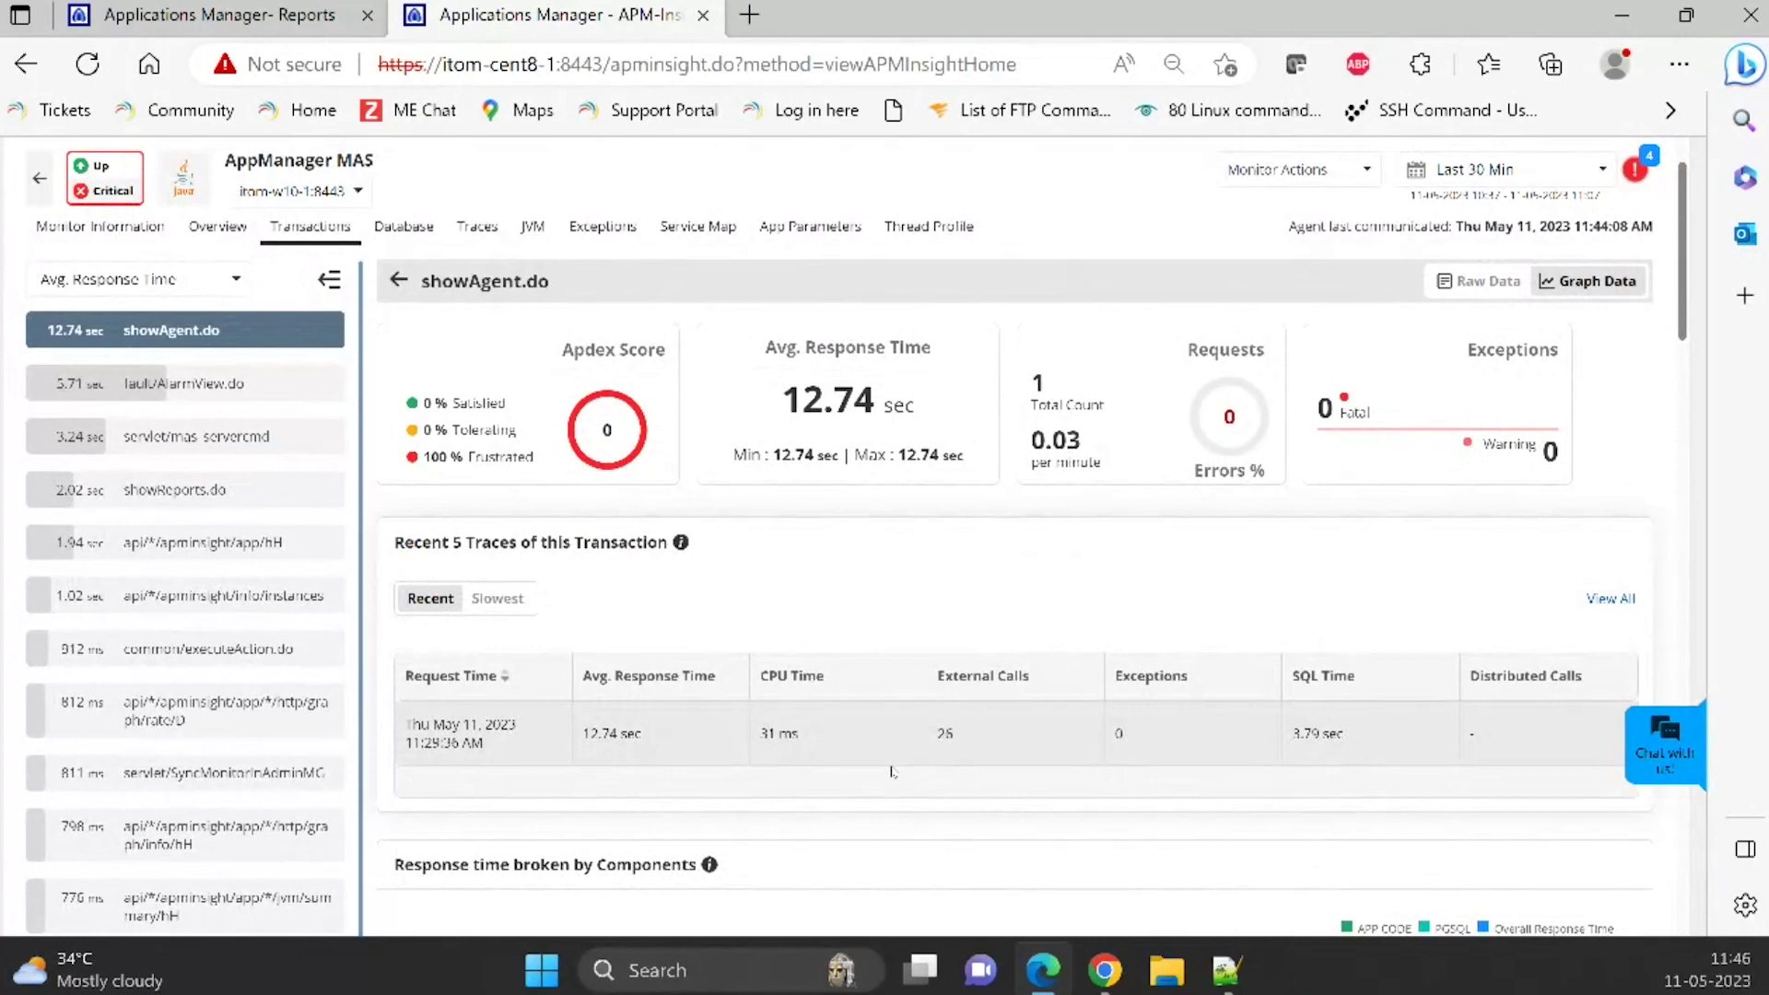
{"action": "left_click", "coordinate": [491, 606]}
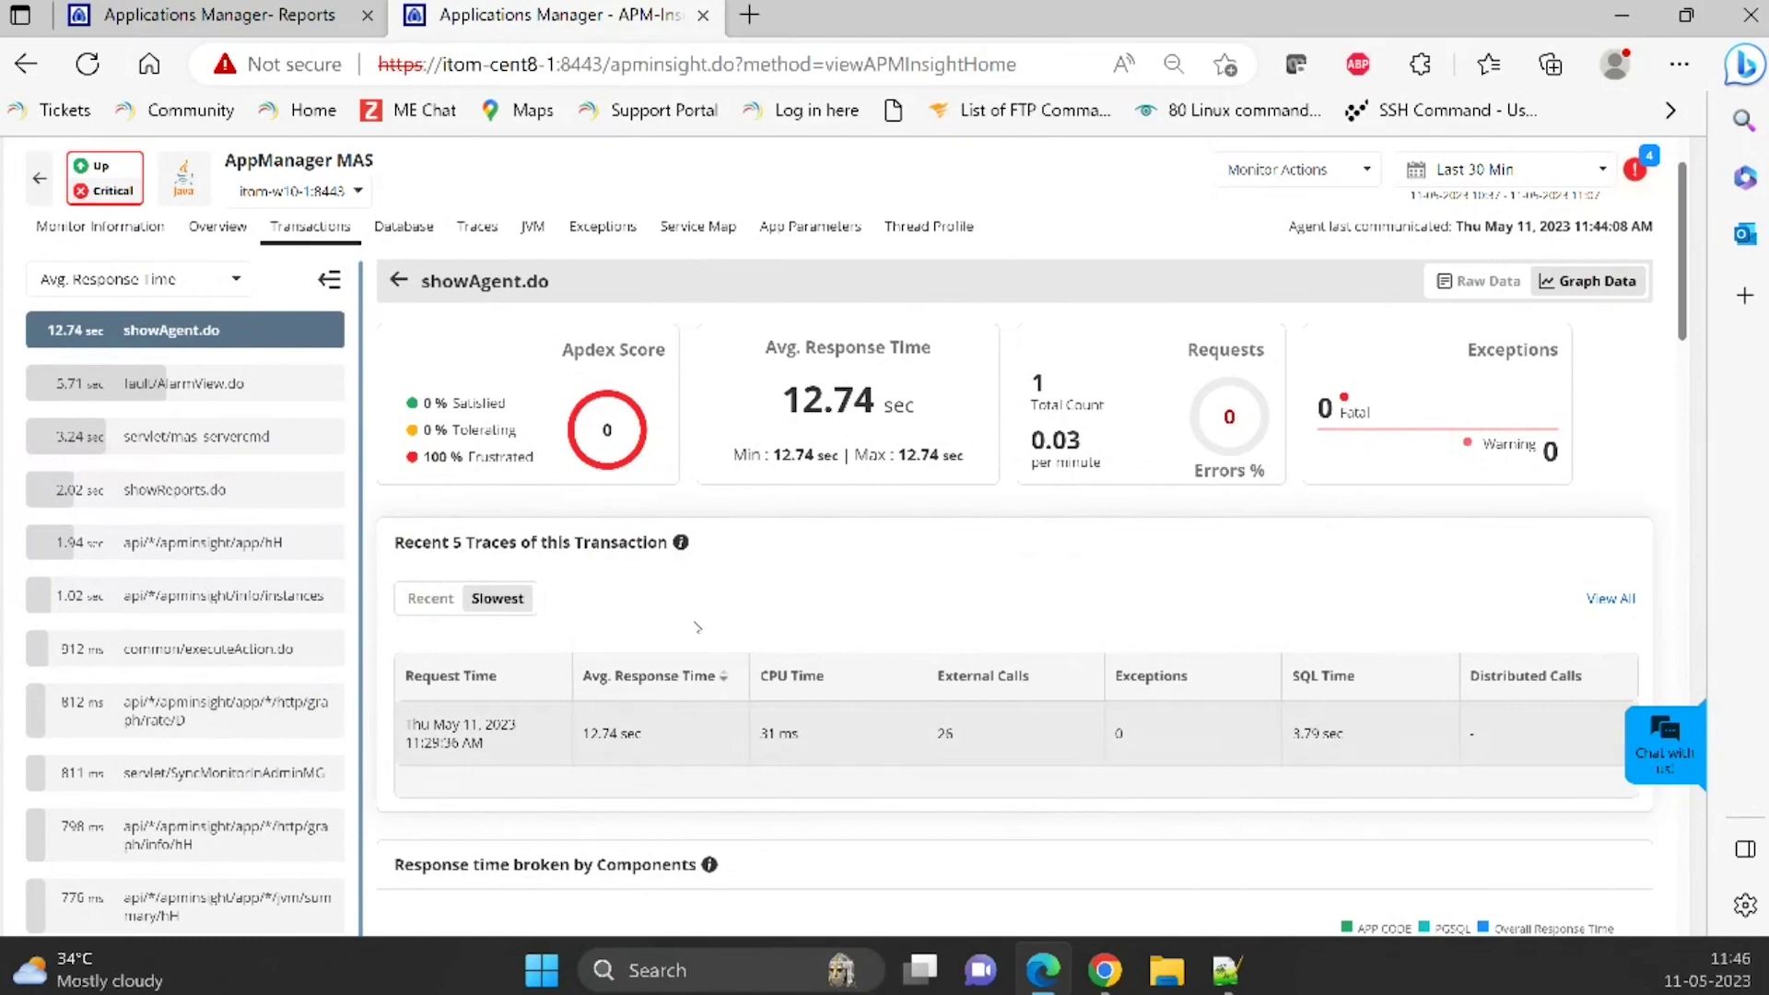
- Examine showAgent.do's response time by component, app server component split, request throughput, data throughput and exception split
{"action": "scroll", "coordinate": [710, 746], "scroll_direction": "down", "scroll_amount": 3}
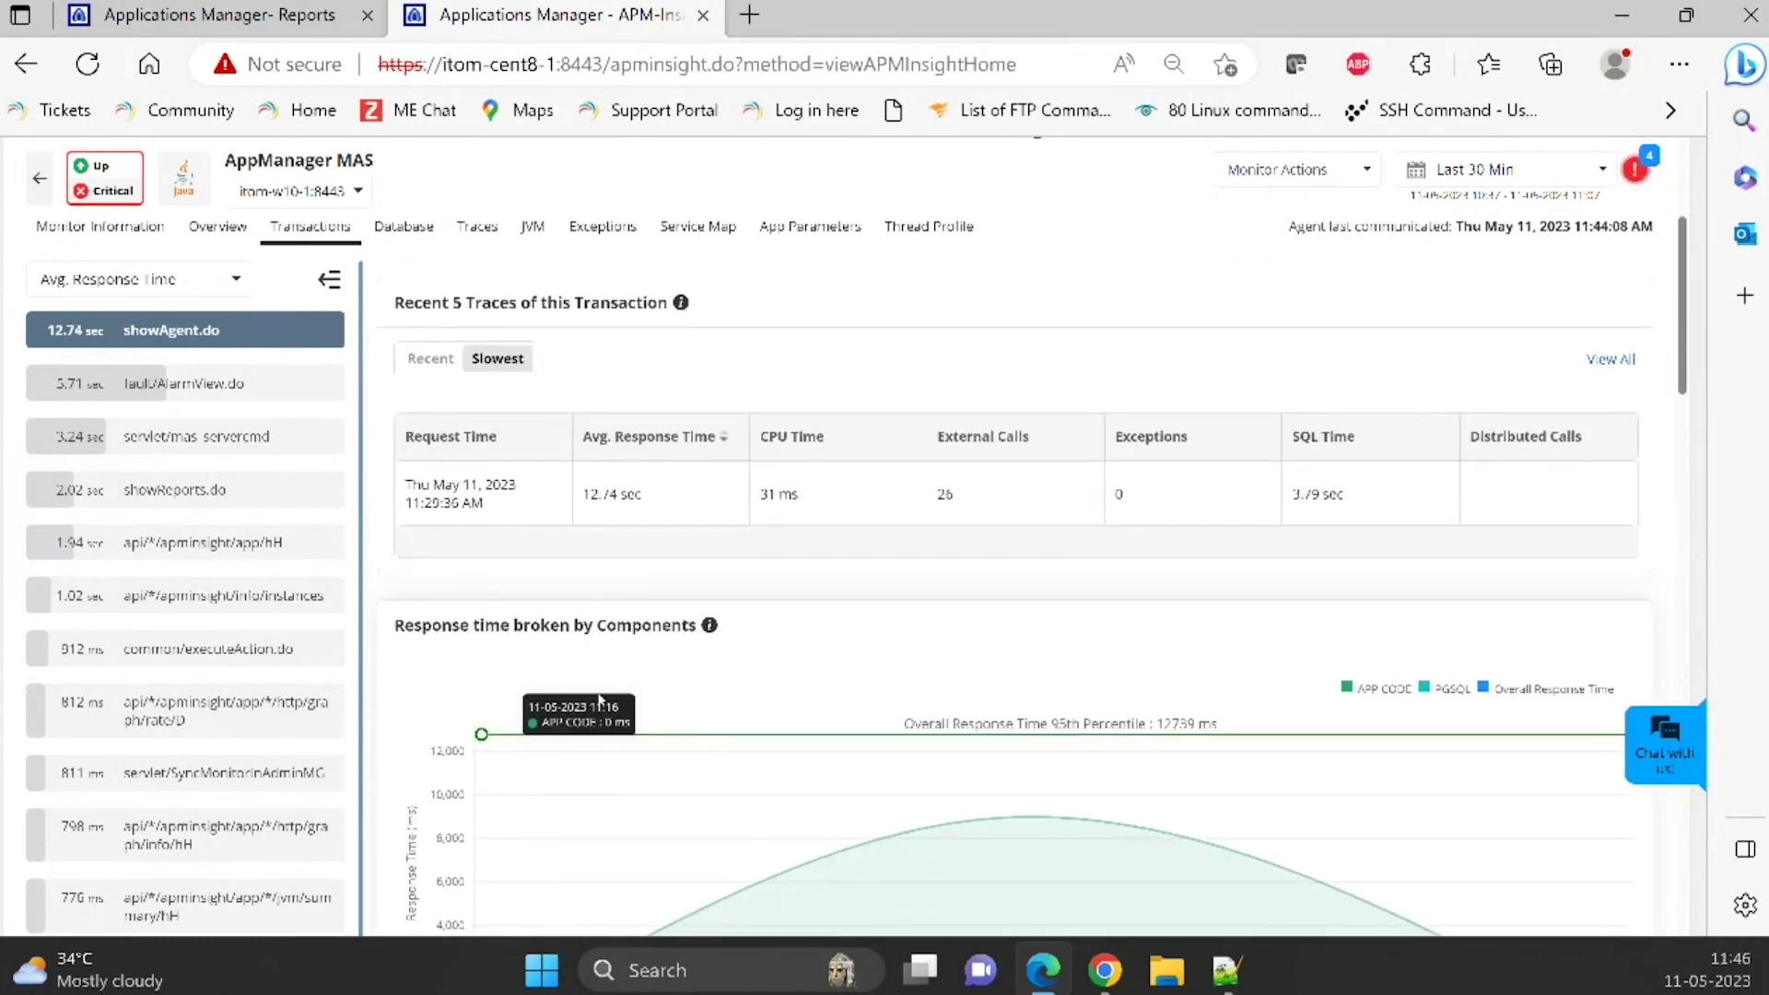
{"action": "scroll", "coordinate": [647, 654], "scroll_direction": "down", "scroll_amount": 4}
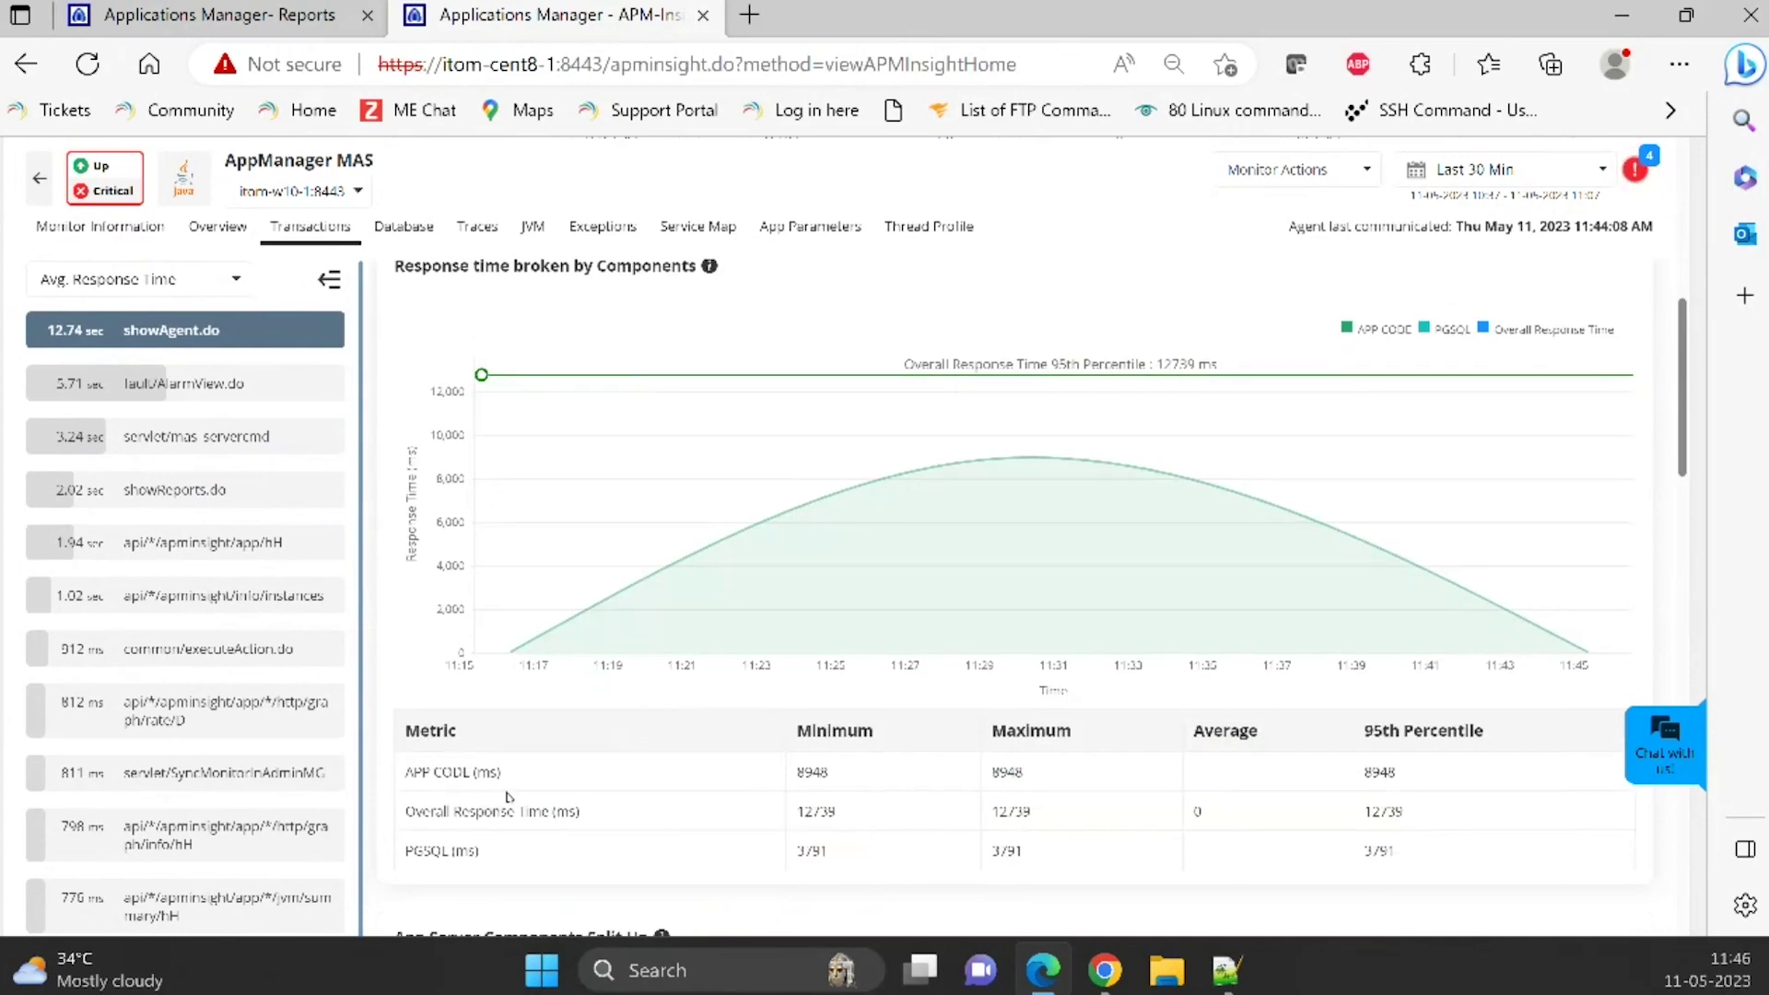
{"action": "scroll", "coordinate": [583, 819], "scroll_direction": "down", "scroll_amount": 3}
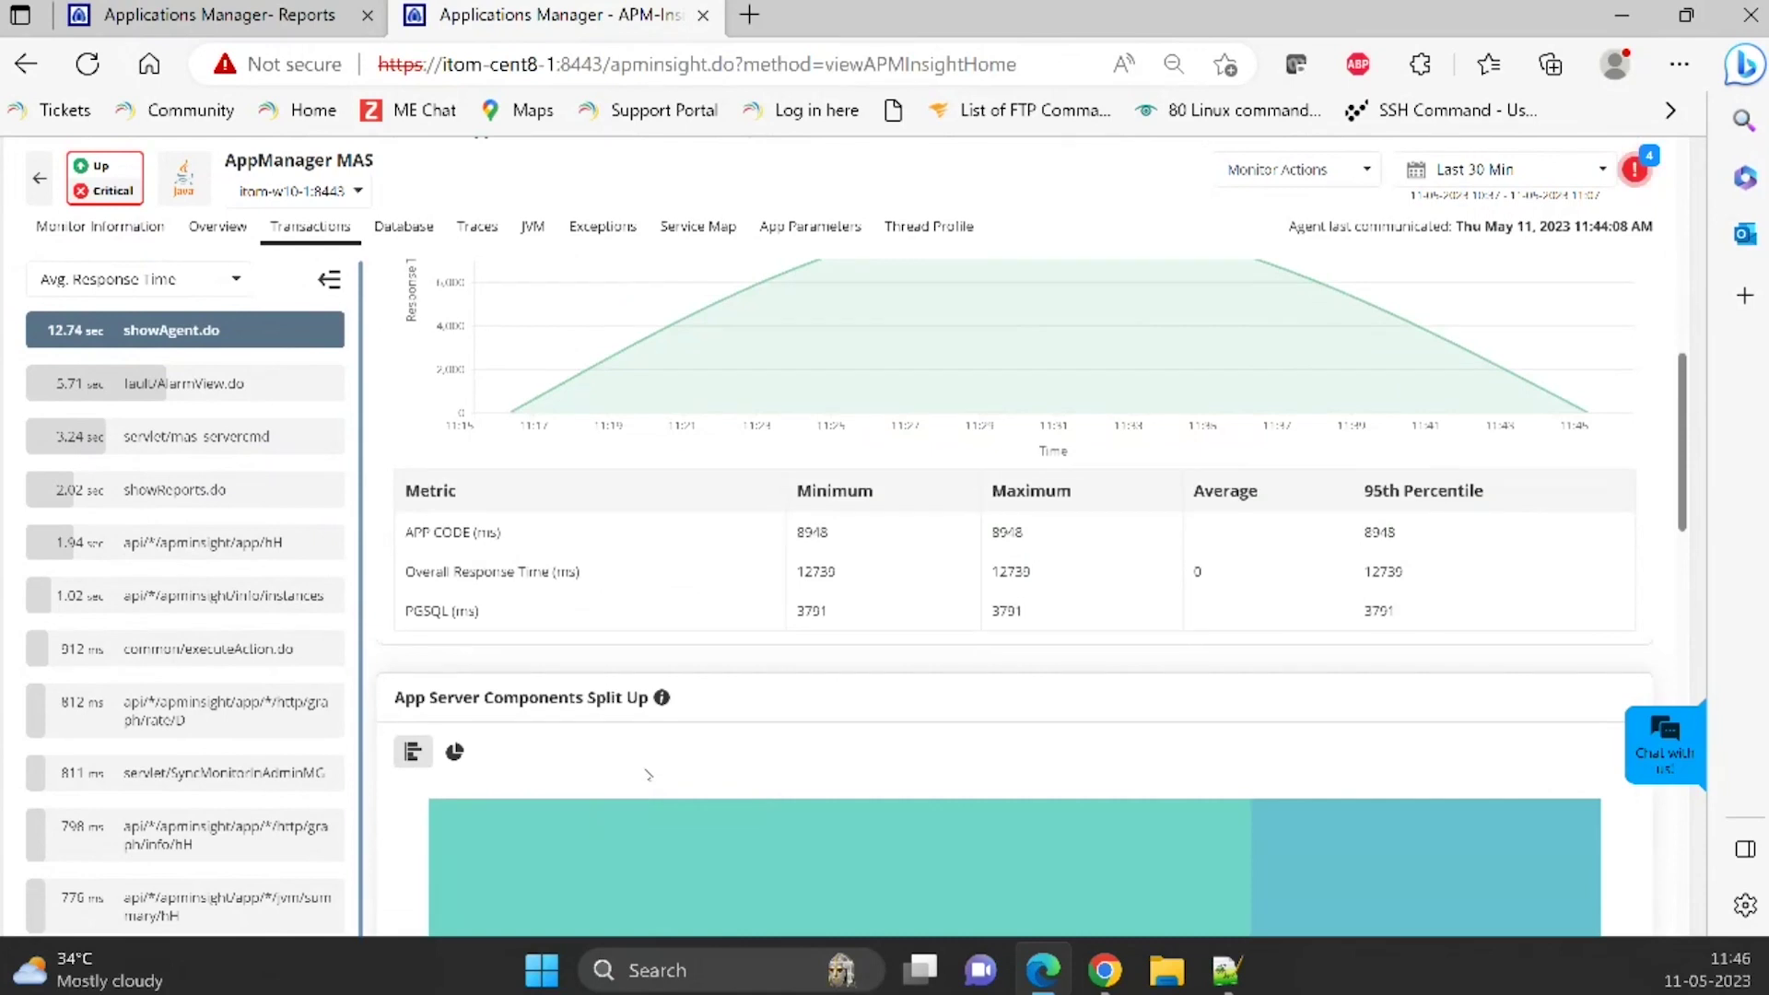
{"action": "scroll", "coordinate": [649, 775], "scroll_direction": "down", "scroll_amount": 6}
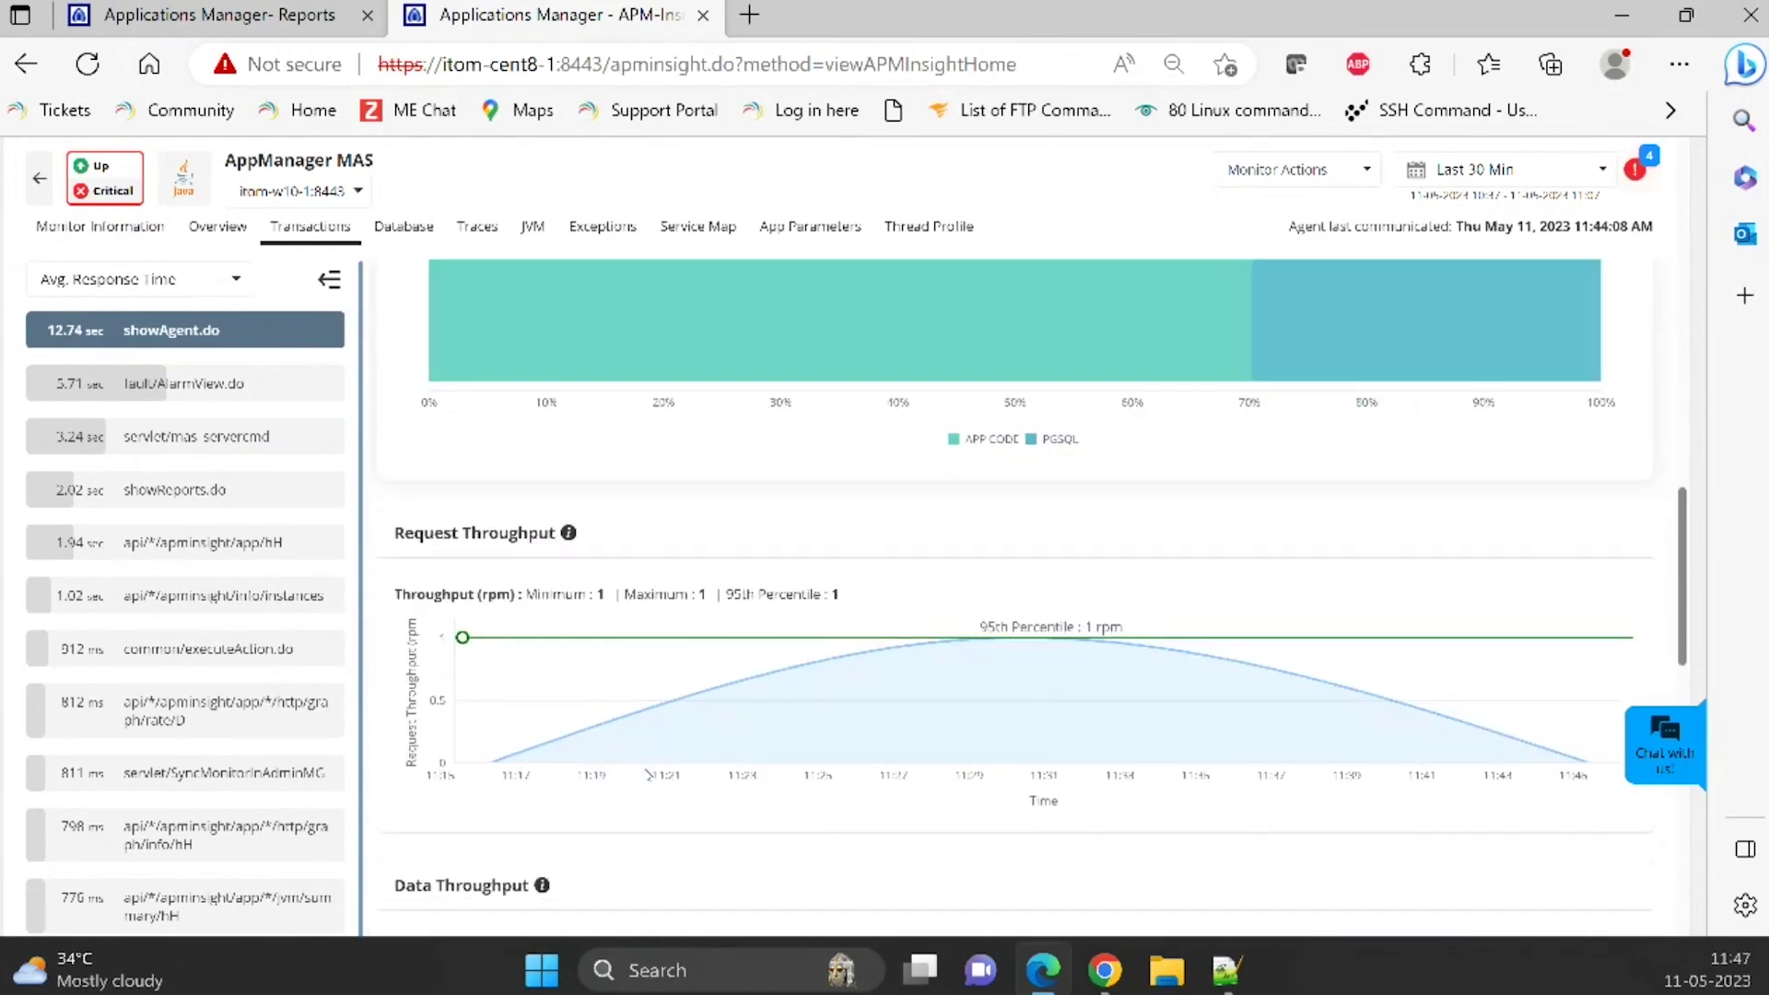
{"action": "scroll", "coordinate": [649, 775], "scroll_direction": "down", "scroll_amount": 7}
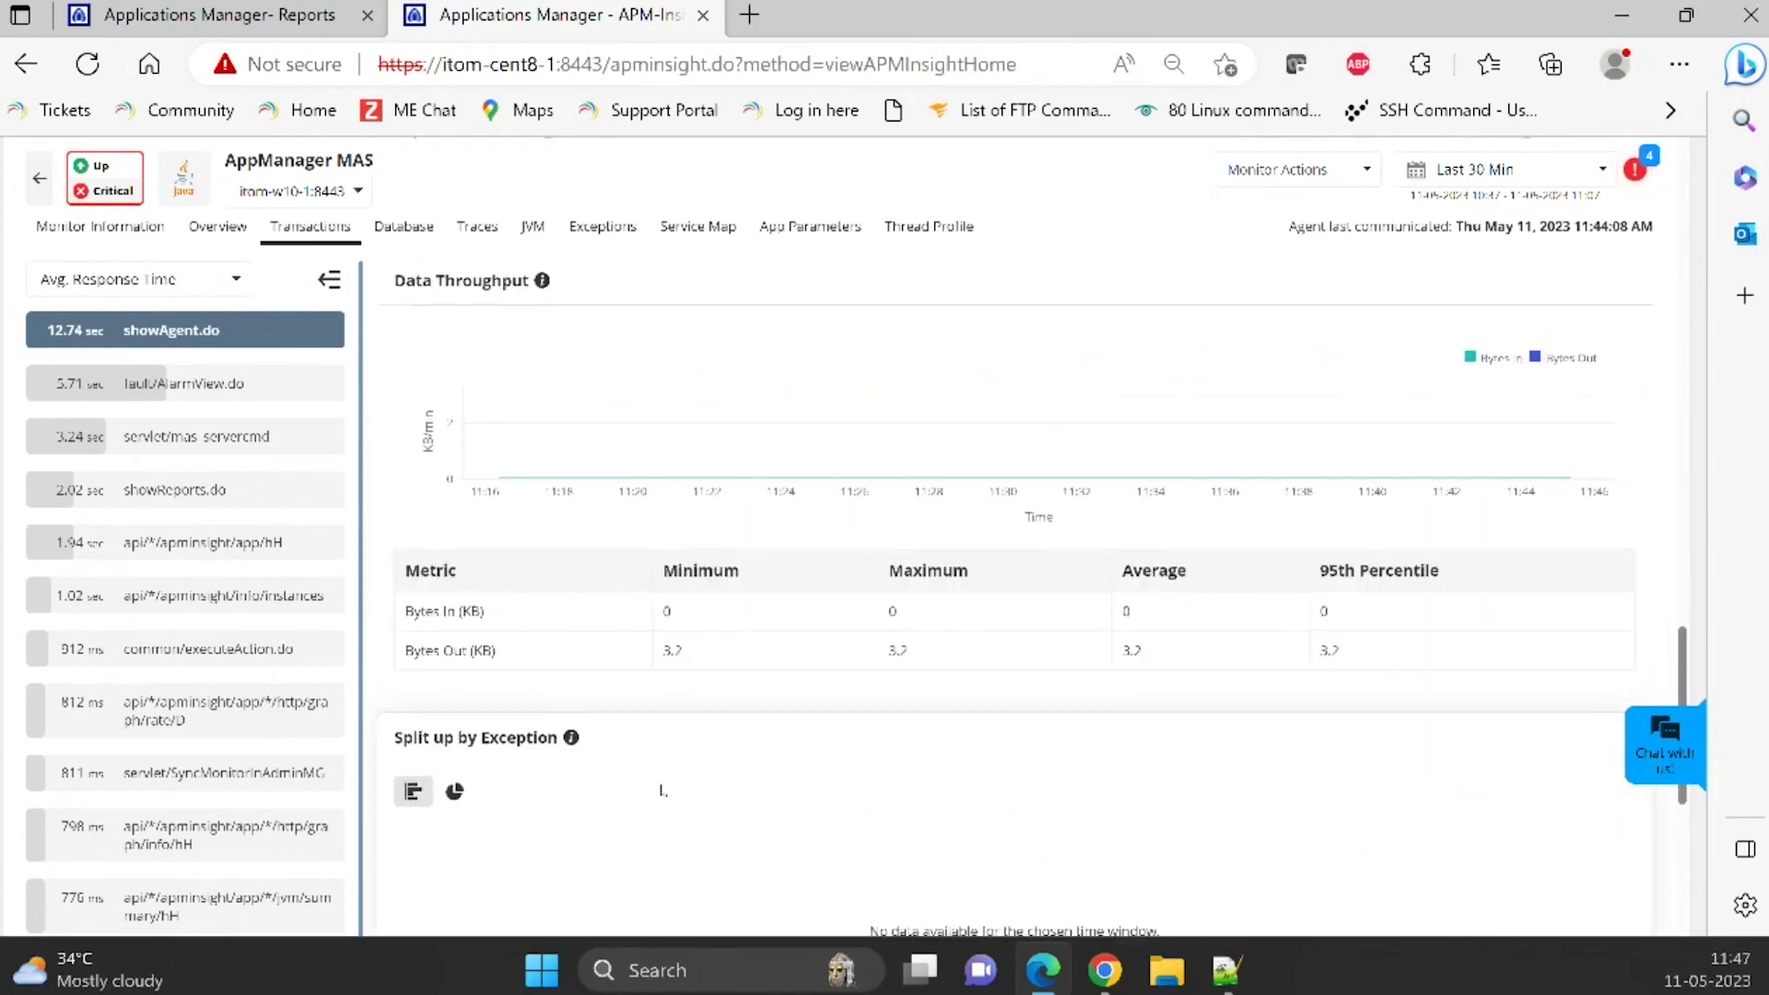
{"action": "scroll", "coordinate": [810, 781], "scroll_direction": "up", "scroll_amount": 10}
{"action": "scroll", "coordinate": [884, 670], "scroll_direction": "up", "scroll_amount": 10}
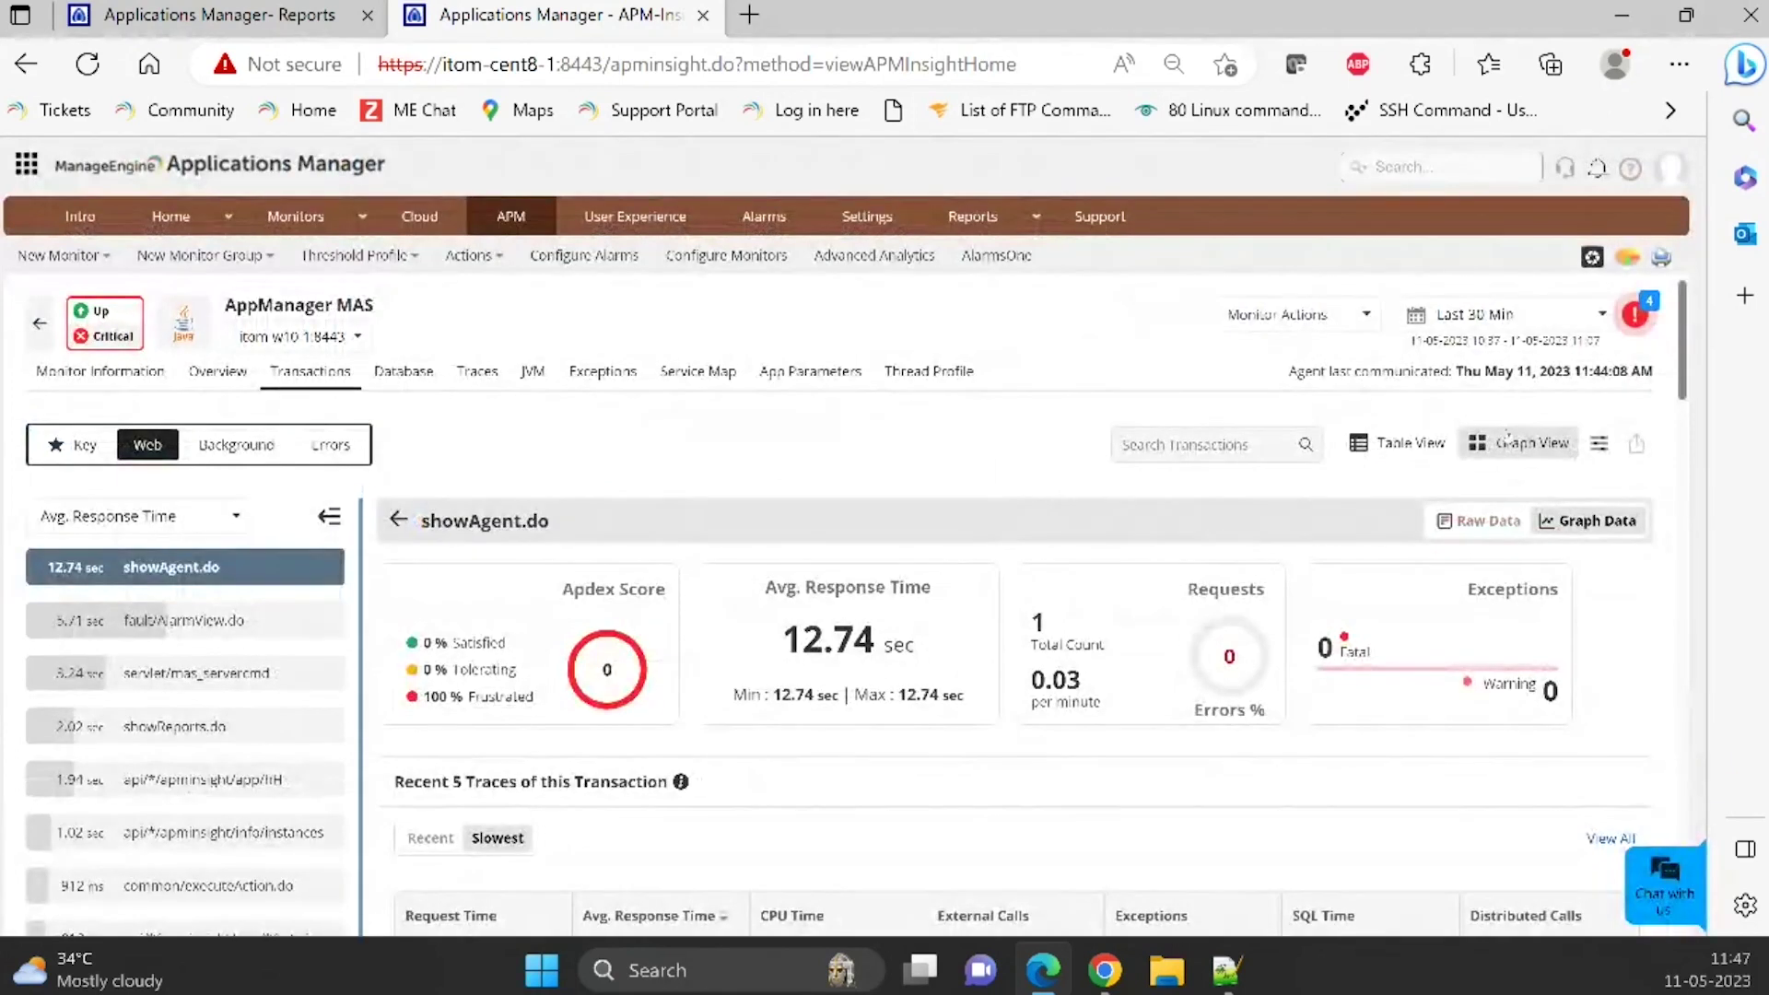
- Return the web transactions to the table view and mark showReports.do as a key transaction
{"action": "left_click", "coordinate": [1434, 438]}
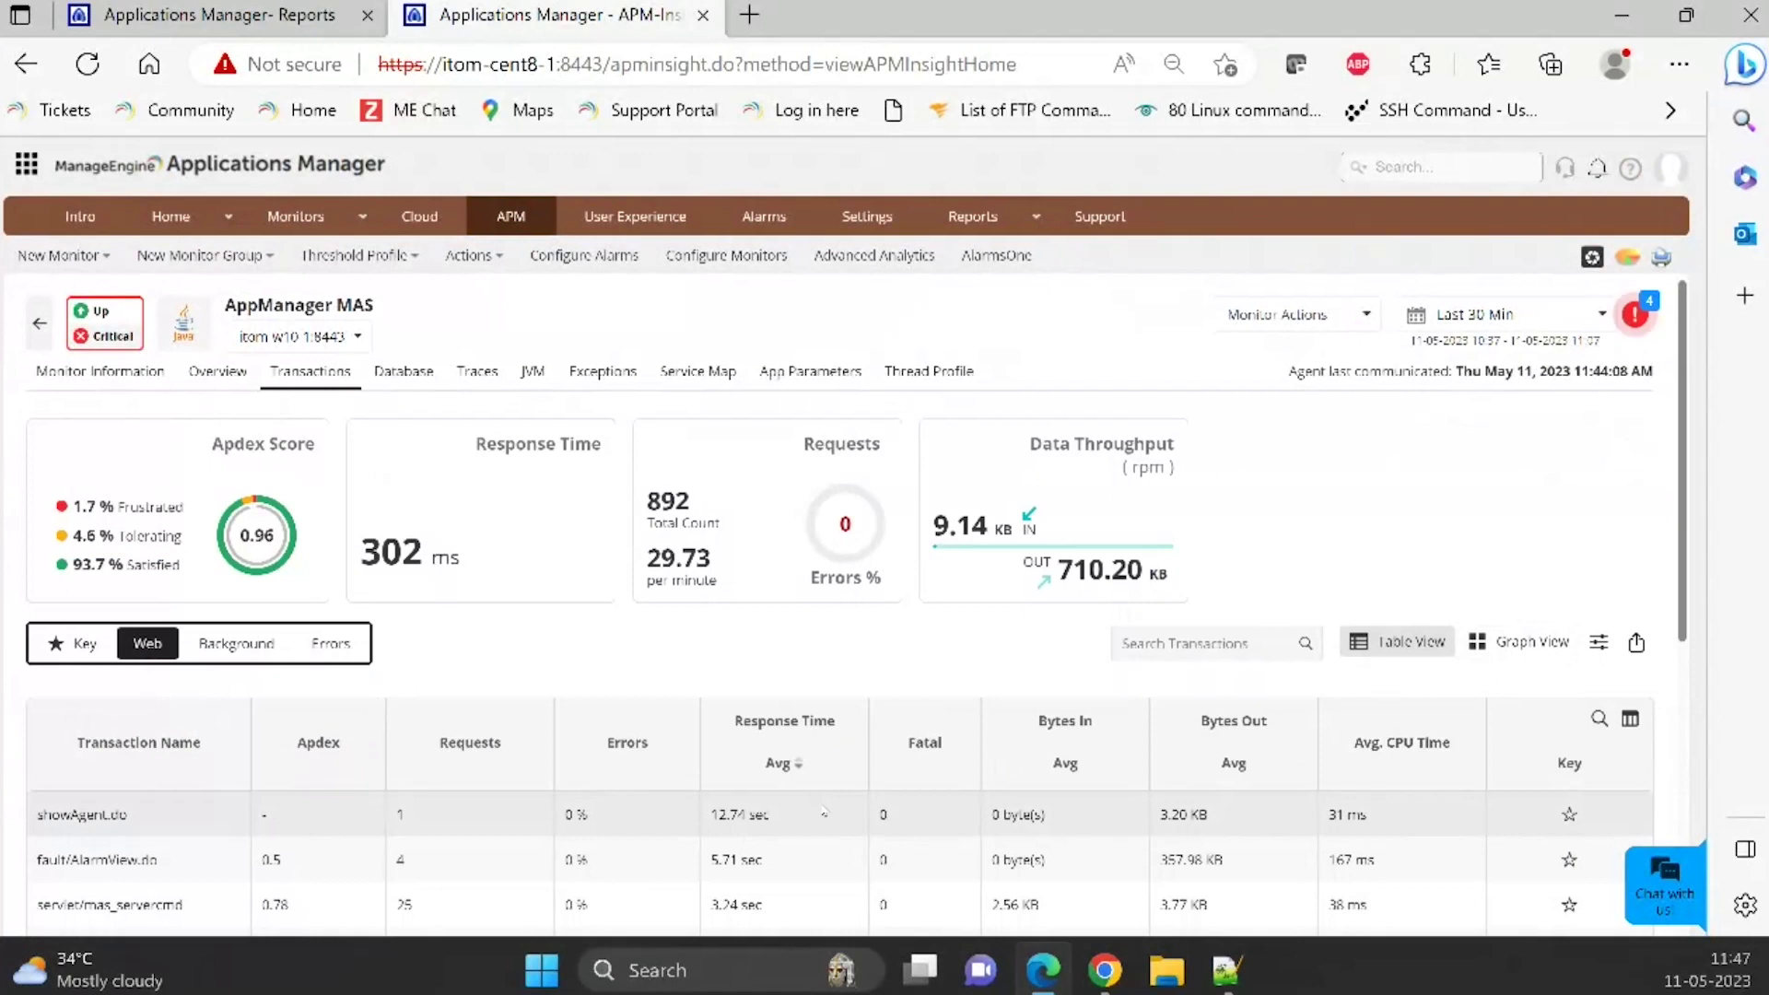
{"action": "scroll", "coordinate": [823, 813], "scroll_direction": "down", "scroll_amount": 2}
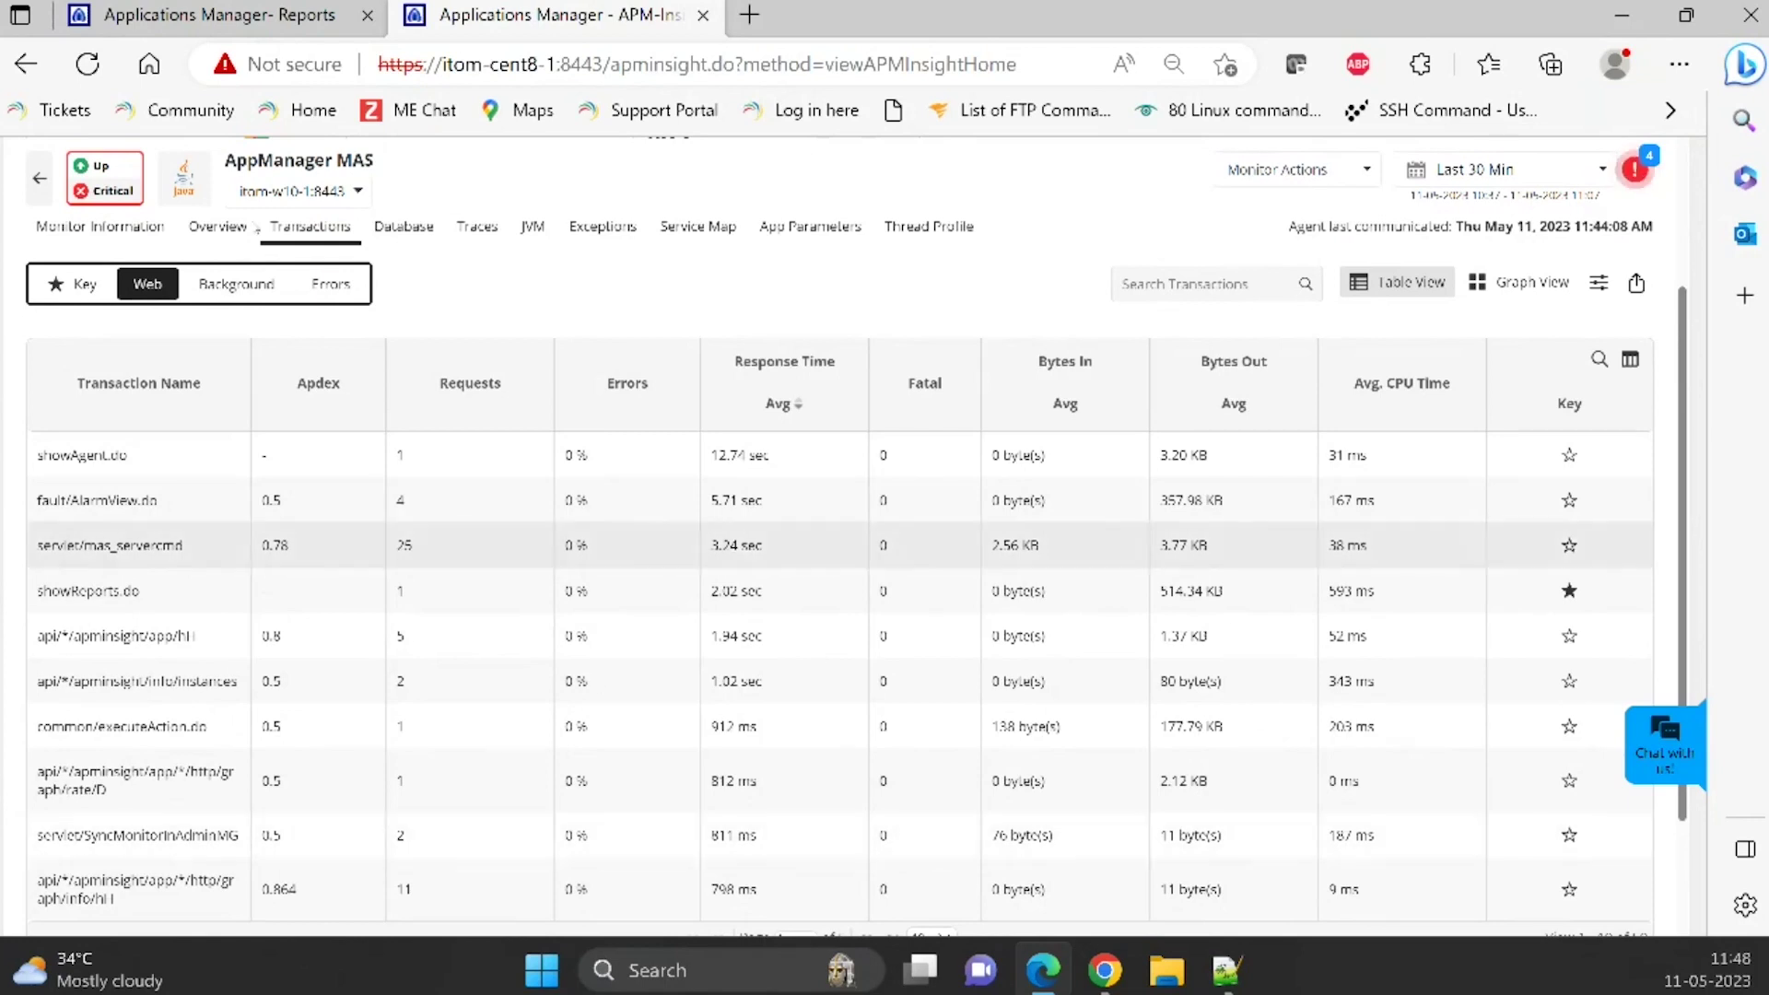
{"action": "left_click", "coordinate": [235, 294]}
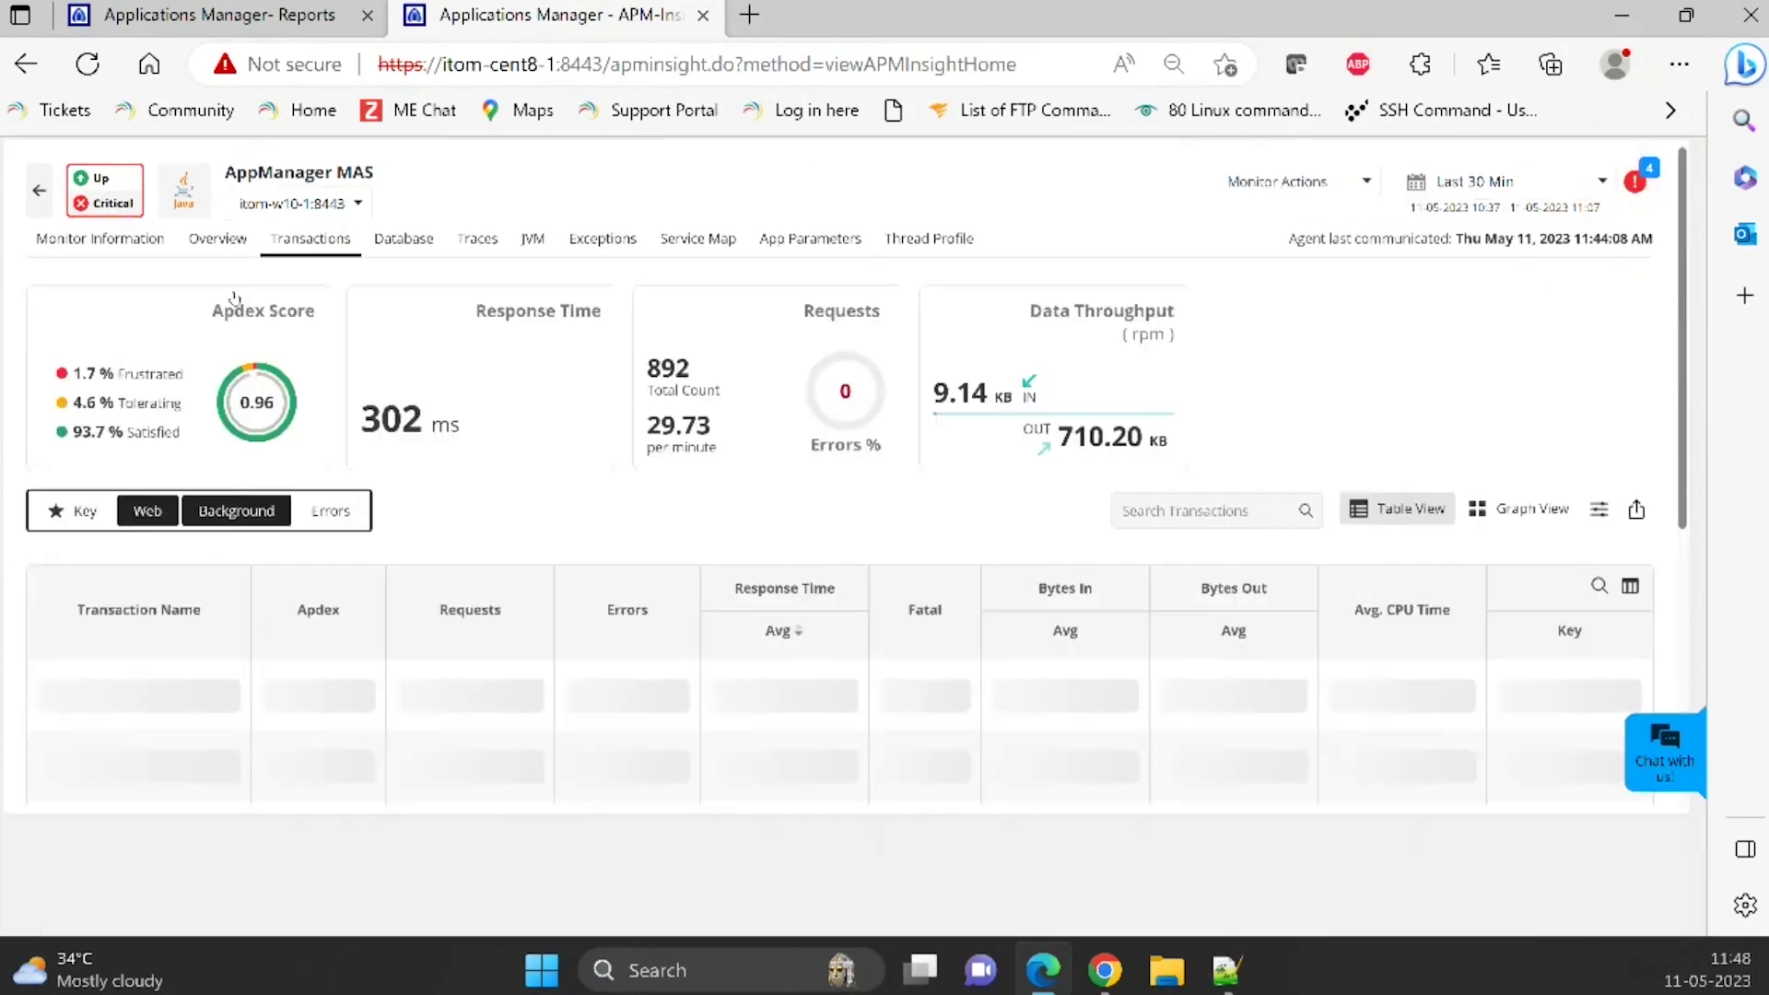
{"action": "scroll", "coordinate": [405, 838], "scroll_direction": "down", "scroll_amount": 5}
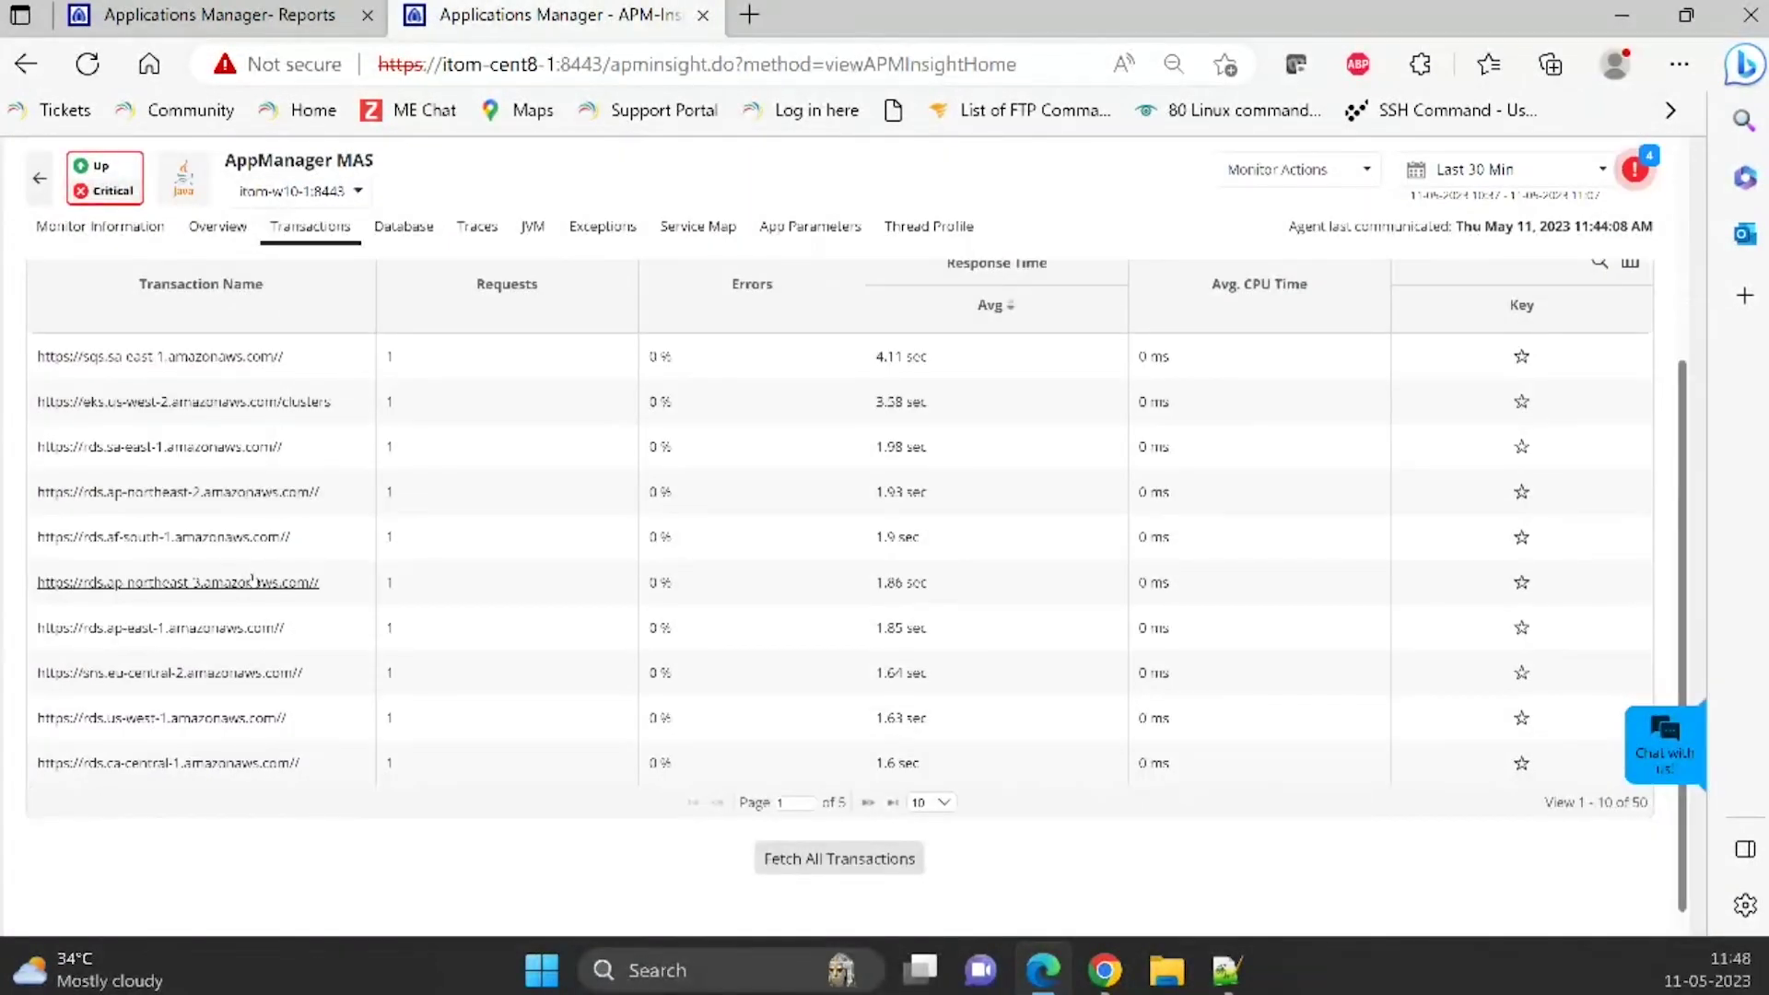
{"action": "left_click", "coordinate": [235, 358]}
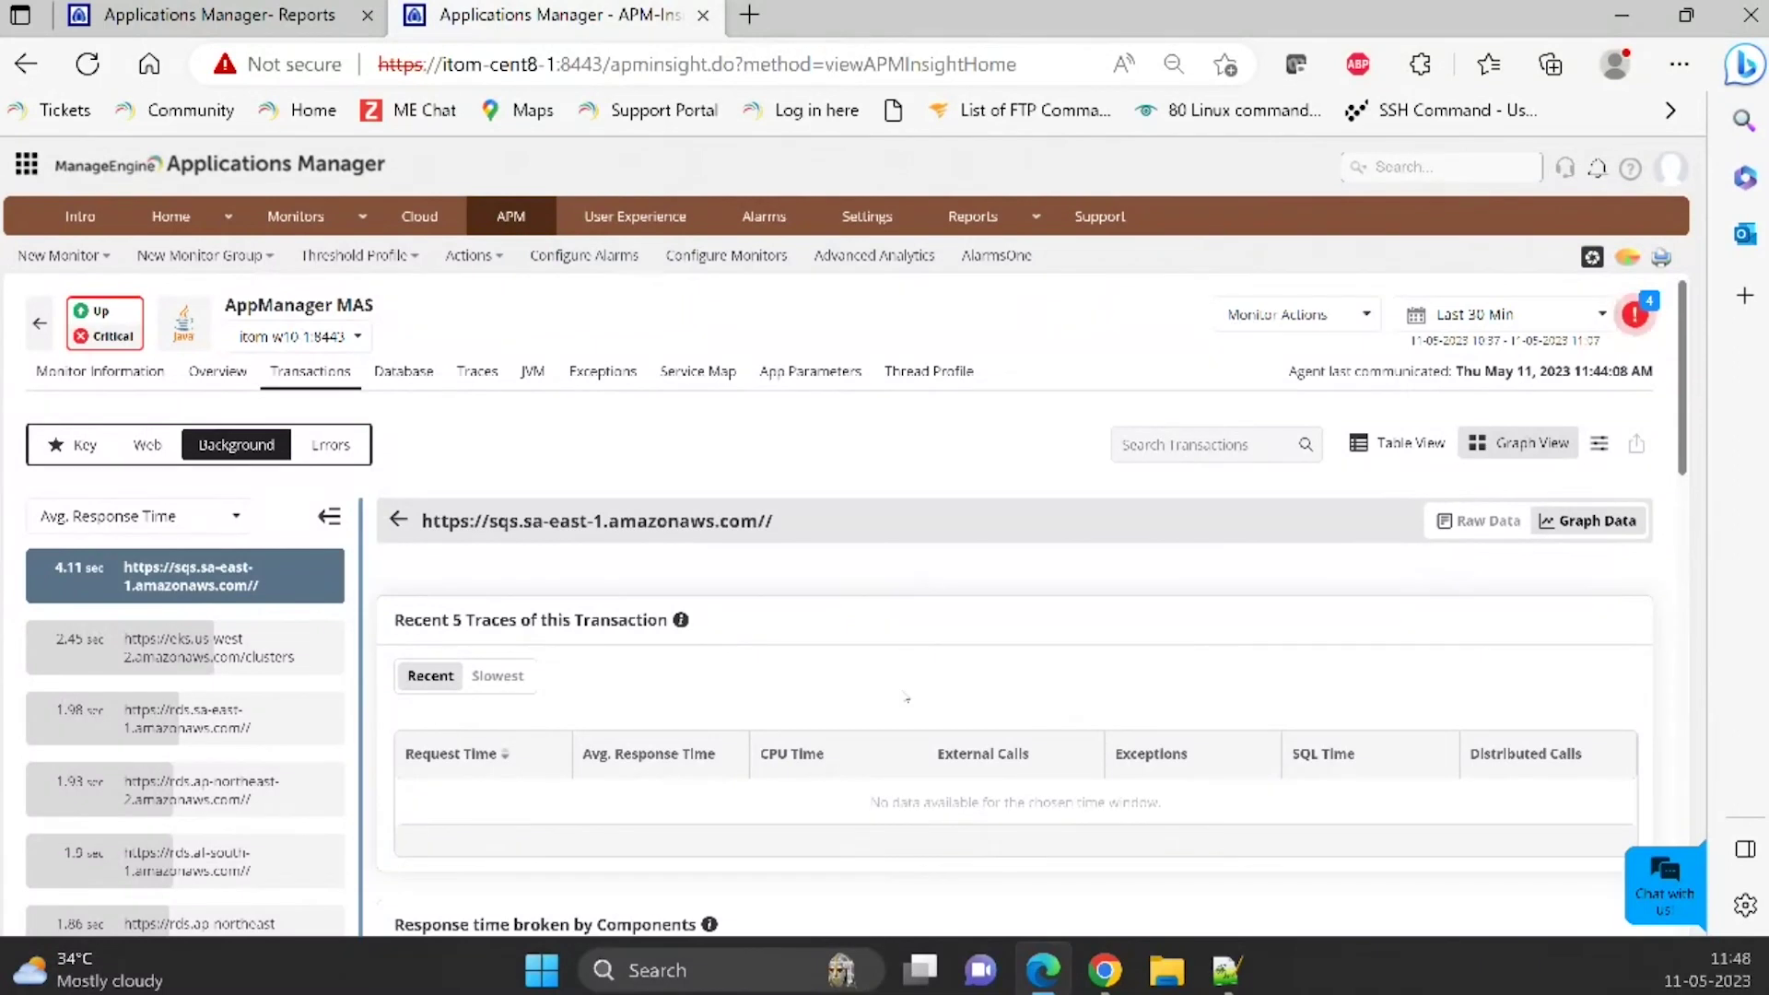
{"action": "scroll", "coordinate": [907, 697], "scroll_direction": "down", "scroll_amount": 4}
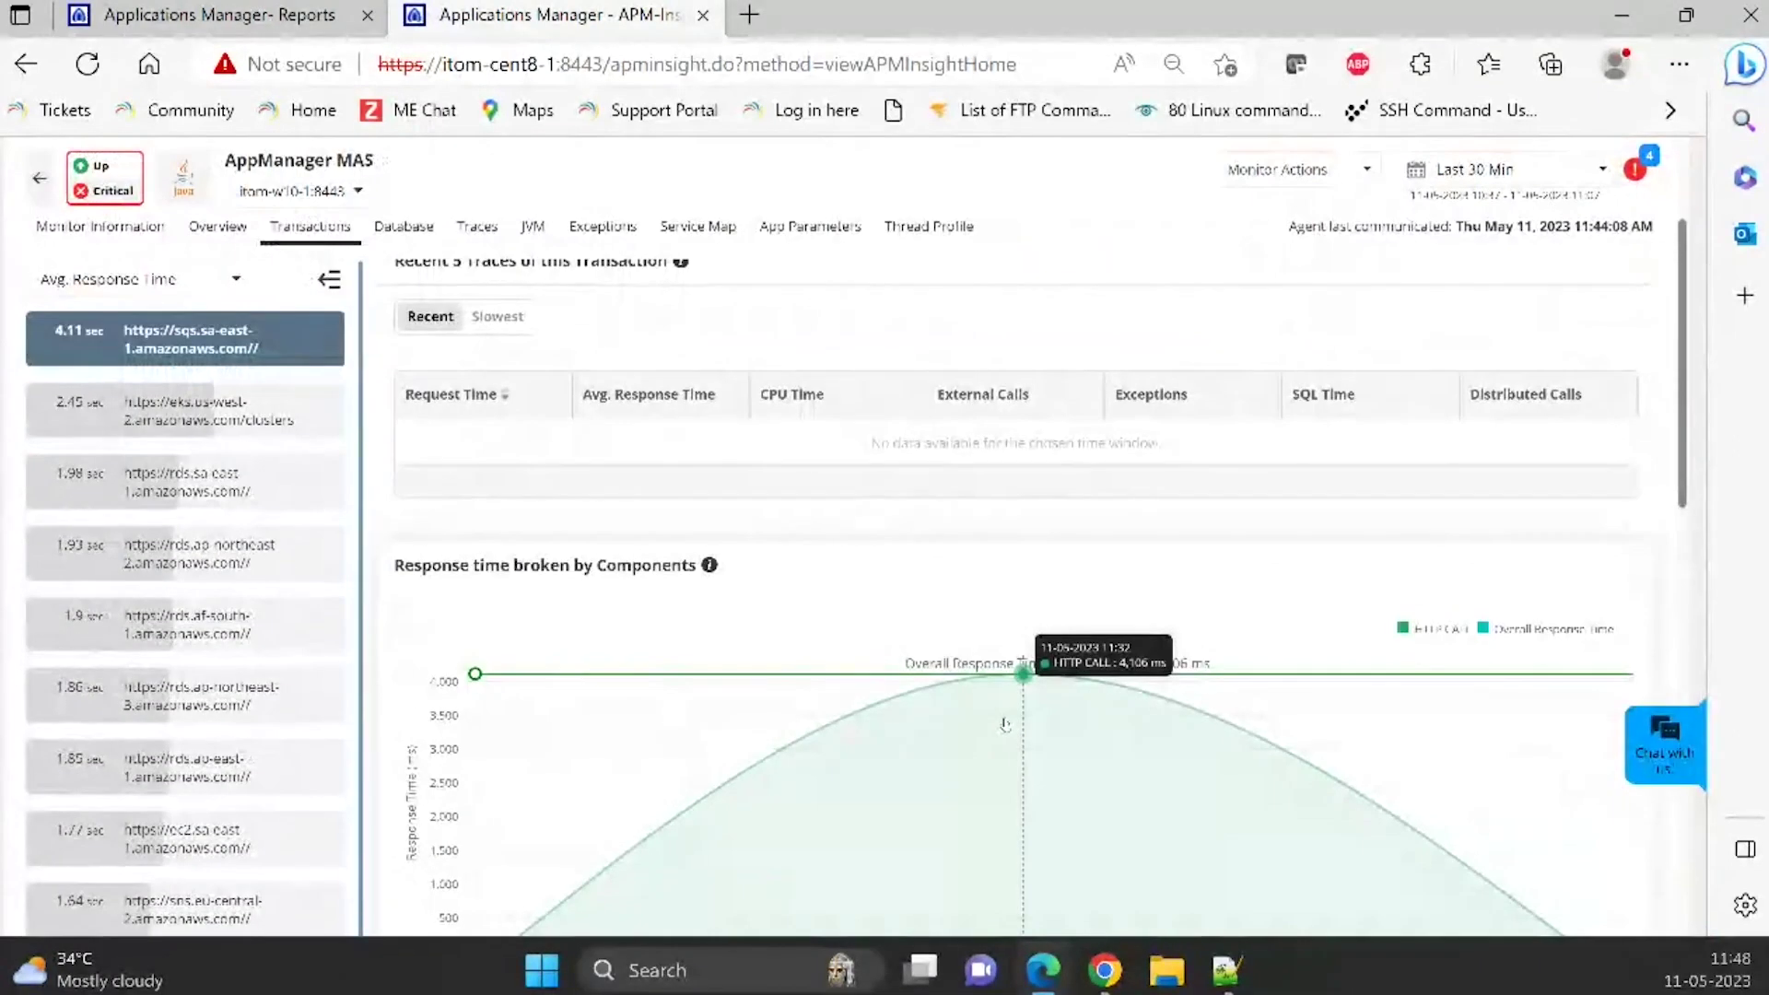
{"action": "scroll", "coordinate": [1006, 725], "scroll_direction": "down", "scroll_amount": 5}
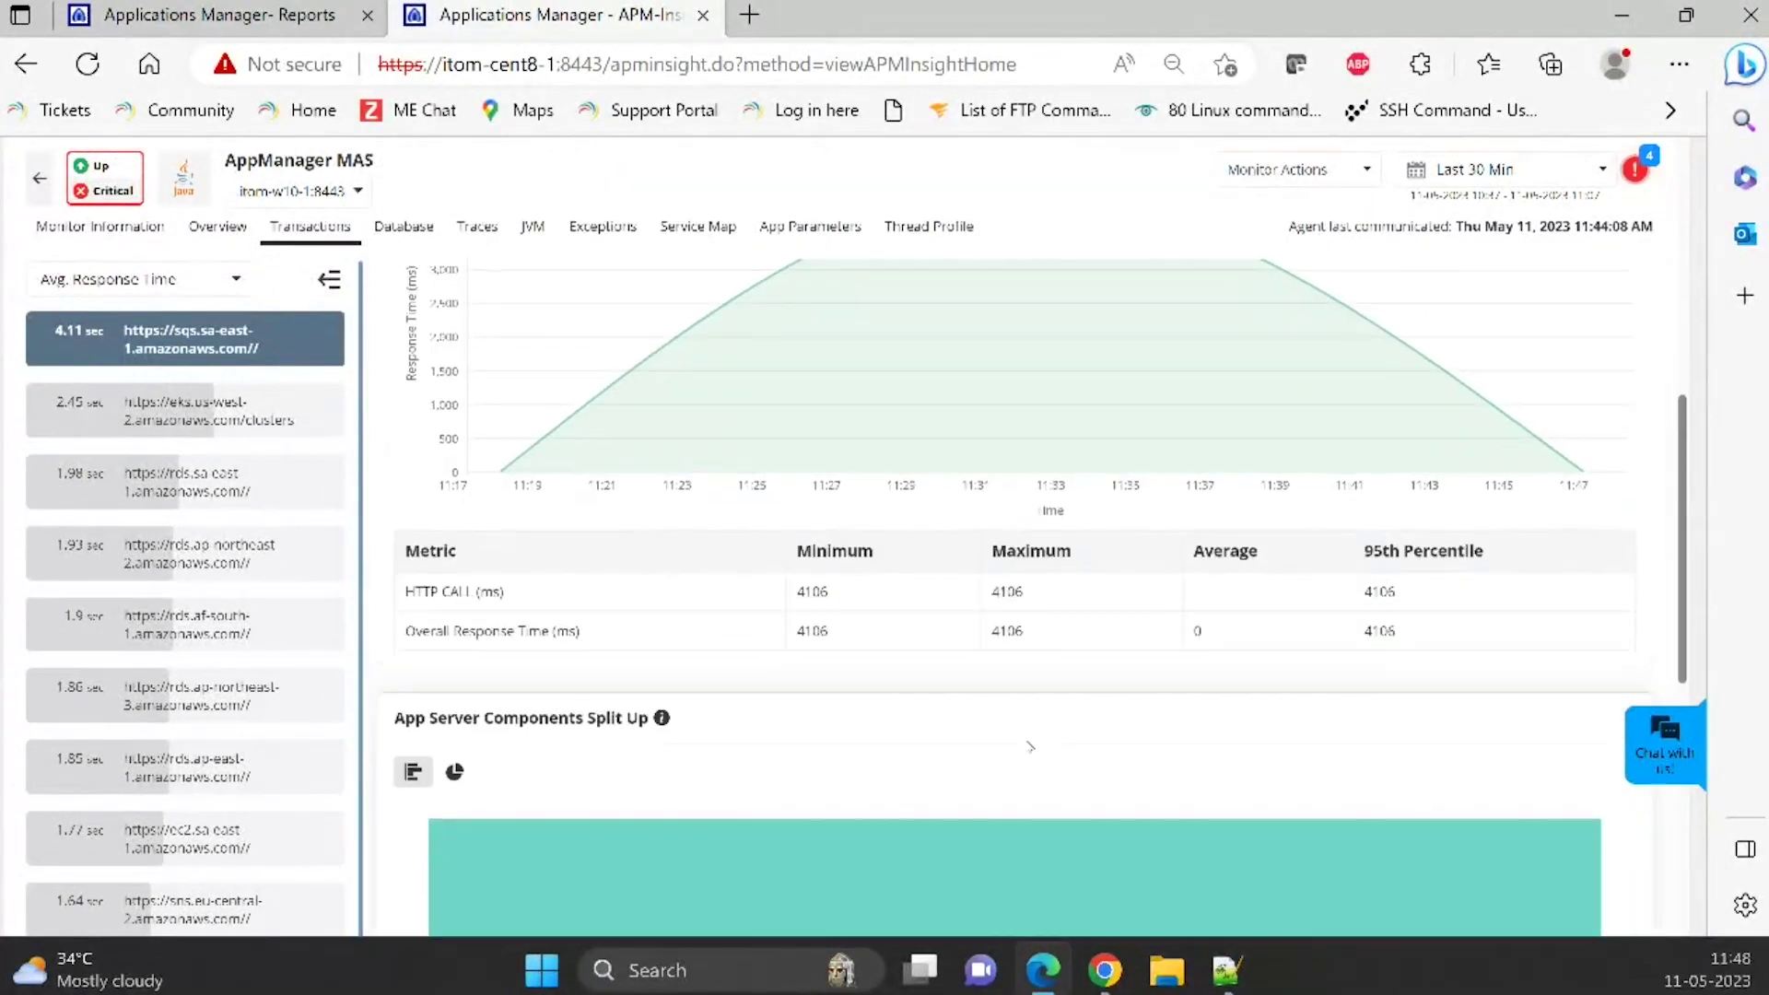
{"action": "scroll", "coordinate": [1034, 751], "scroll_direction": "down", "scroll_amount": 2}
{"action": "scroll", "coordinate": [1036, 755], "scroll_direction": "down", "scroll_amount": 3}
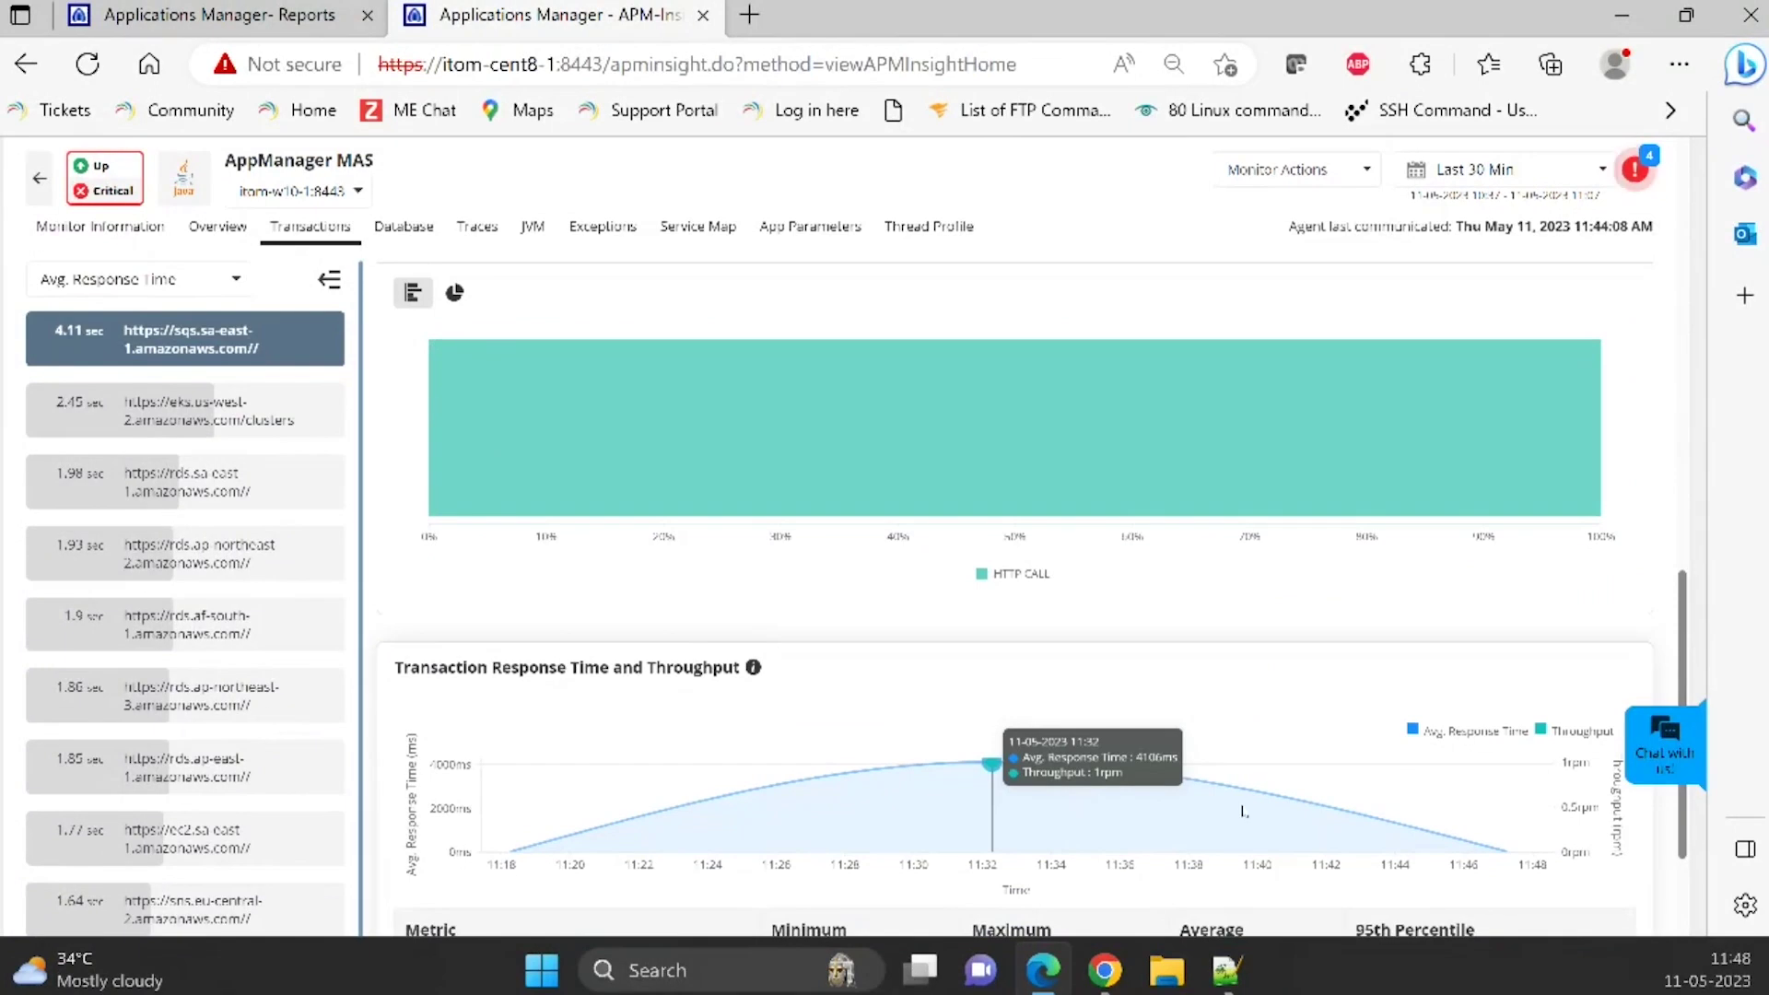
{"action": "scroll", "coordinate": [1244, 811], "scroll_direction": "up", "scroll_amount": 5}
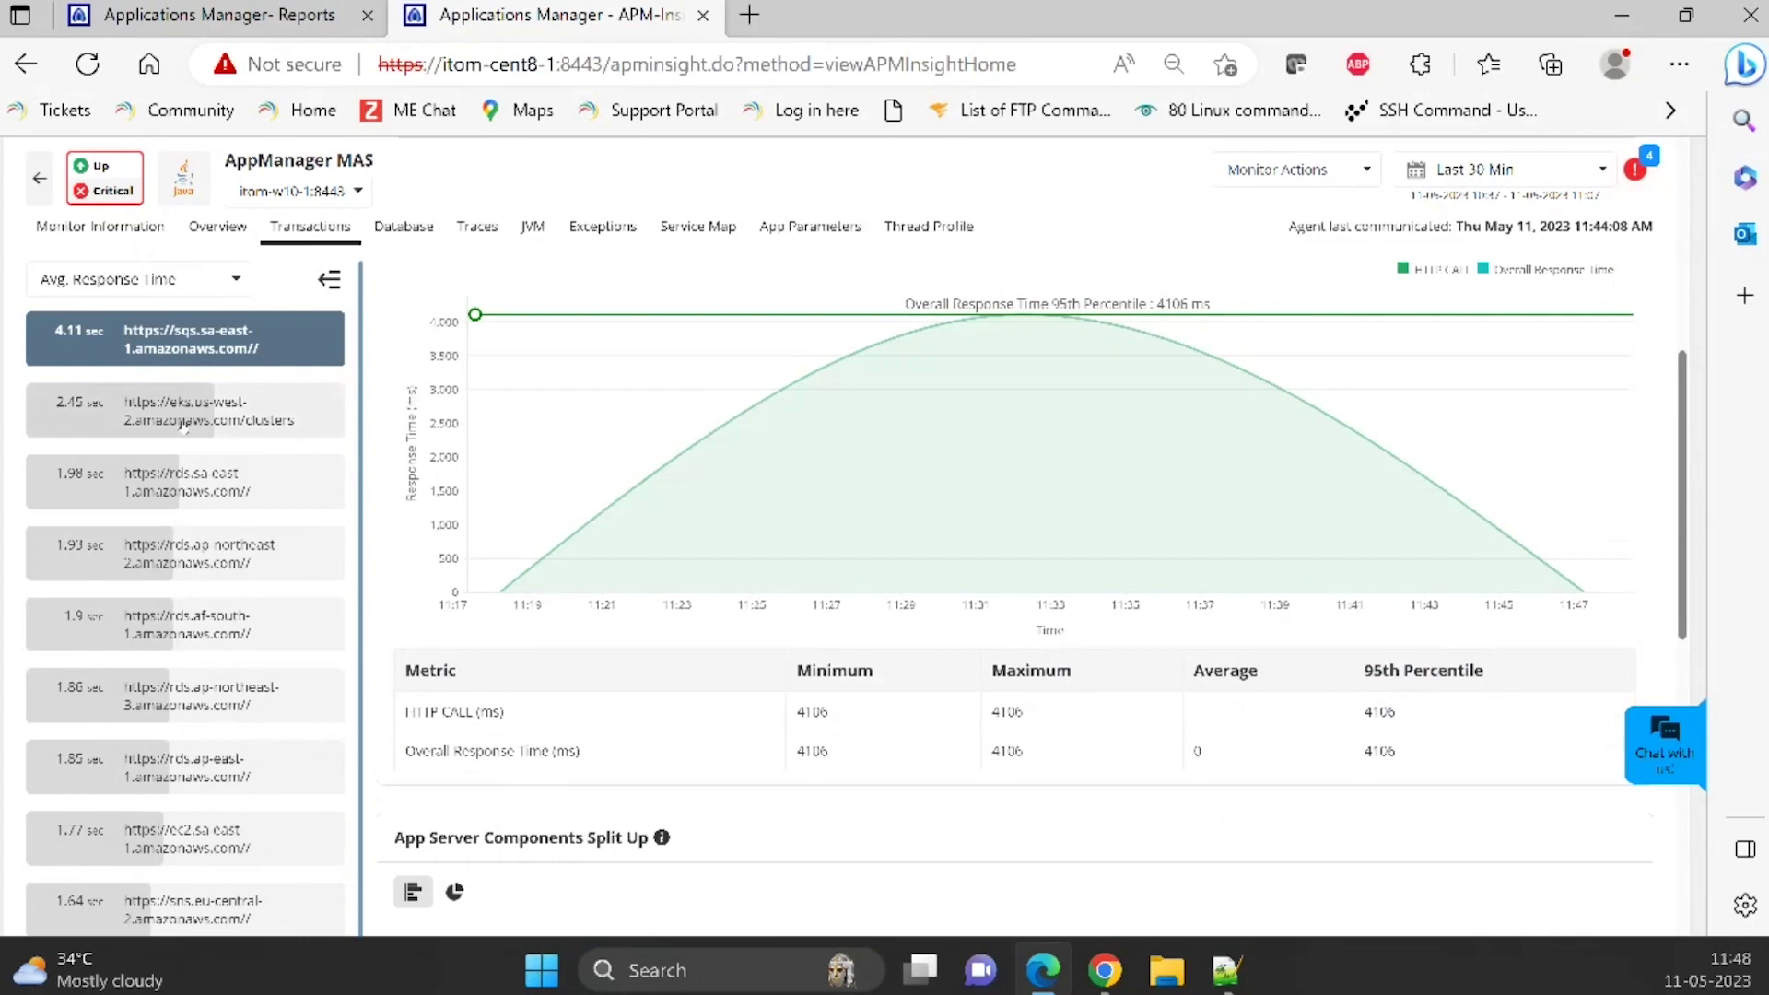
{"action": "left_click", "coordinate": [183, 424]}
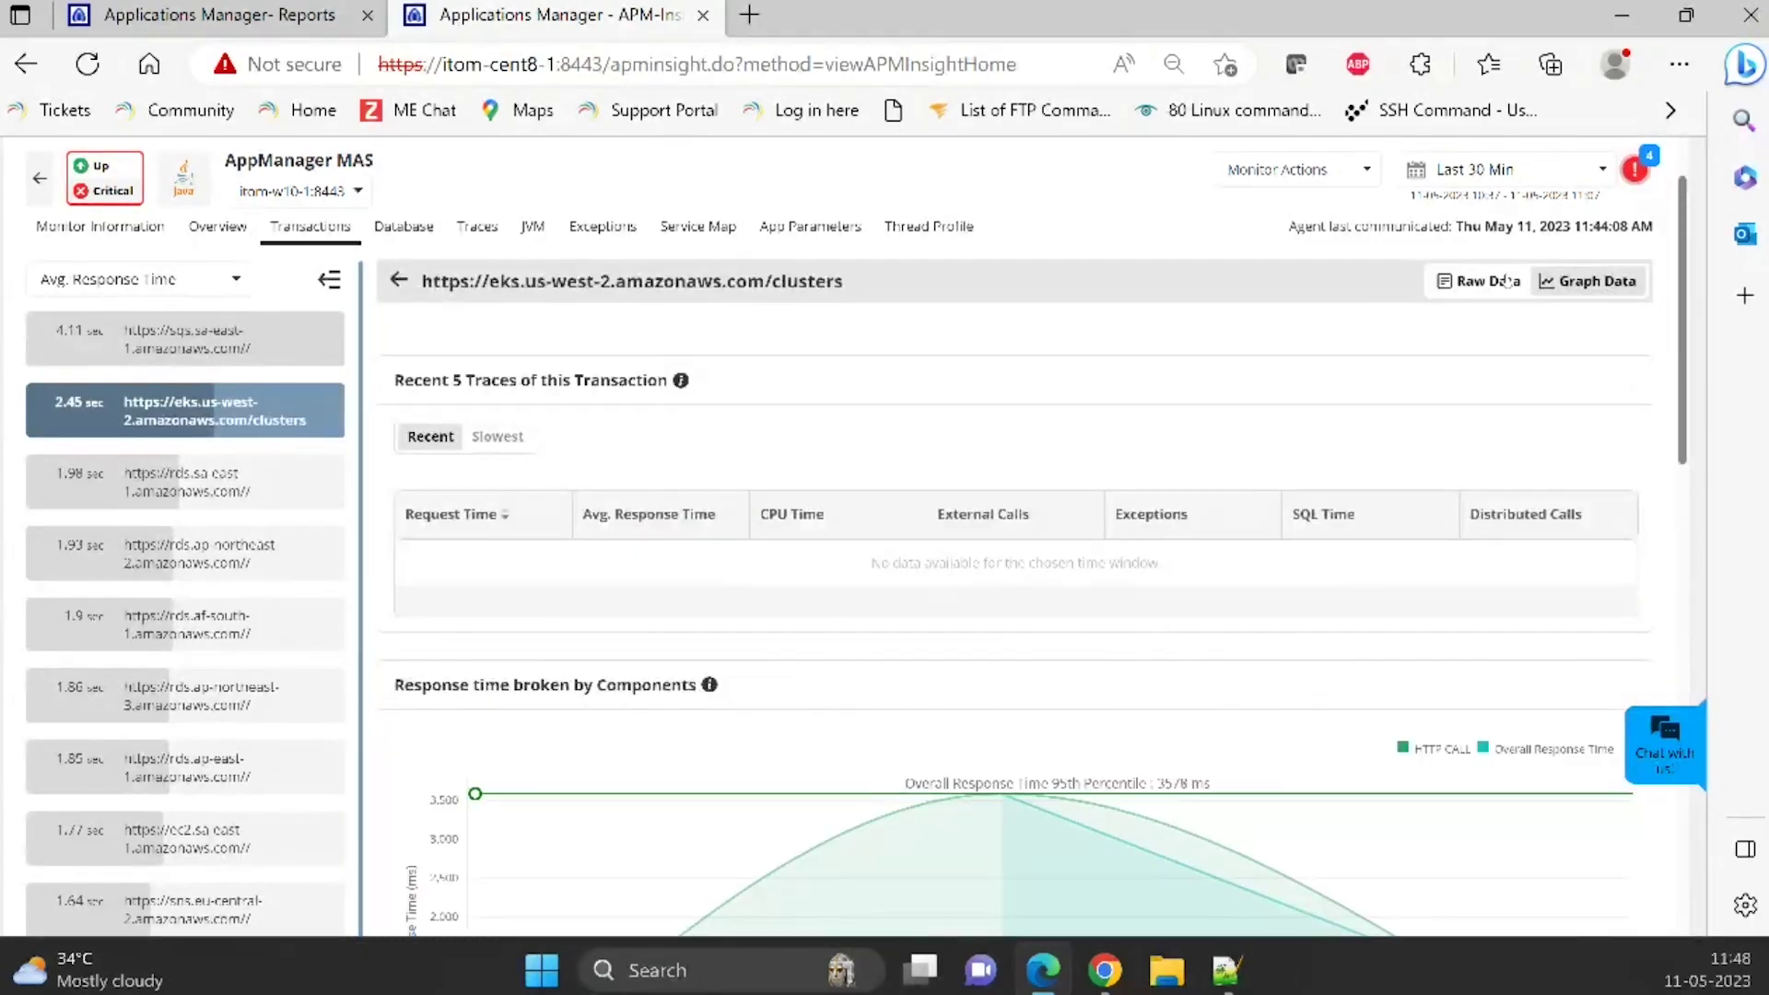
{"action": "scroll", "coordinate": [1510, 284], "scroll_direction": "up", "scroll_amount": 2}
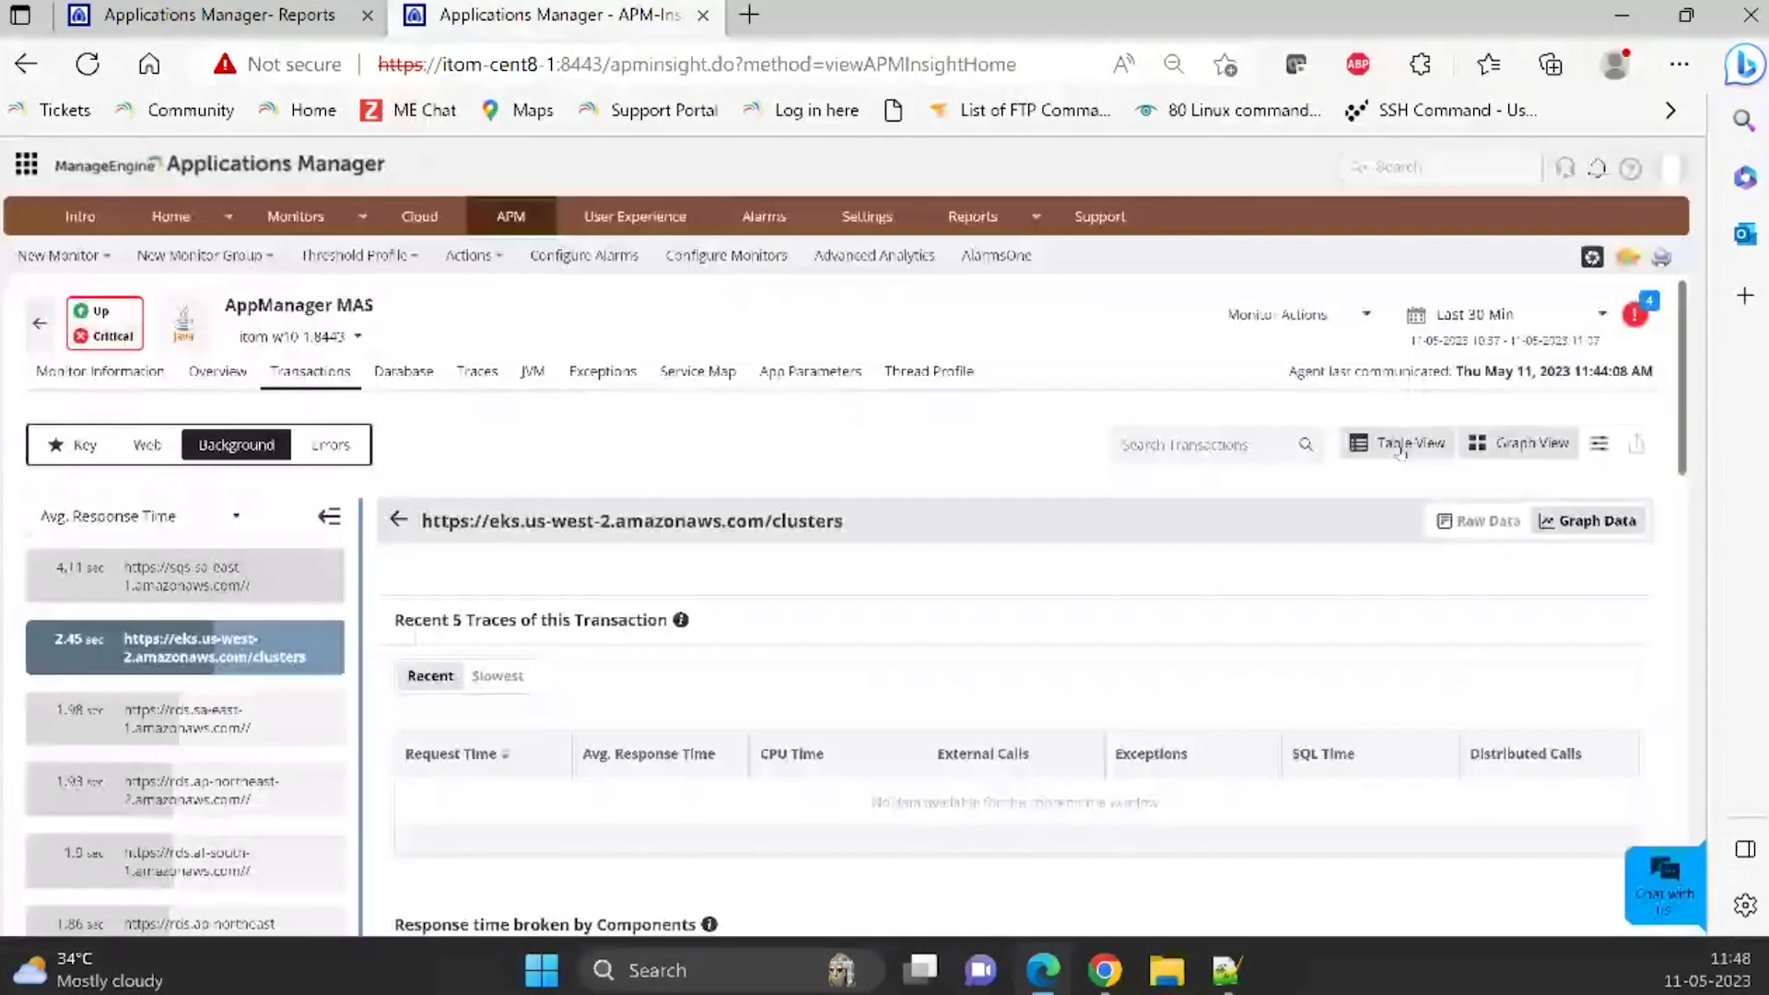
- Return to the table view, list the transactions with errors and sort them by error percentage in descending order
{"action": "left_click", "coordinate": [1402, 446]}
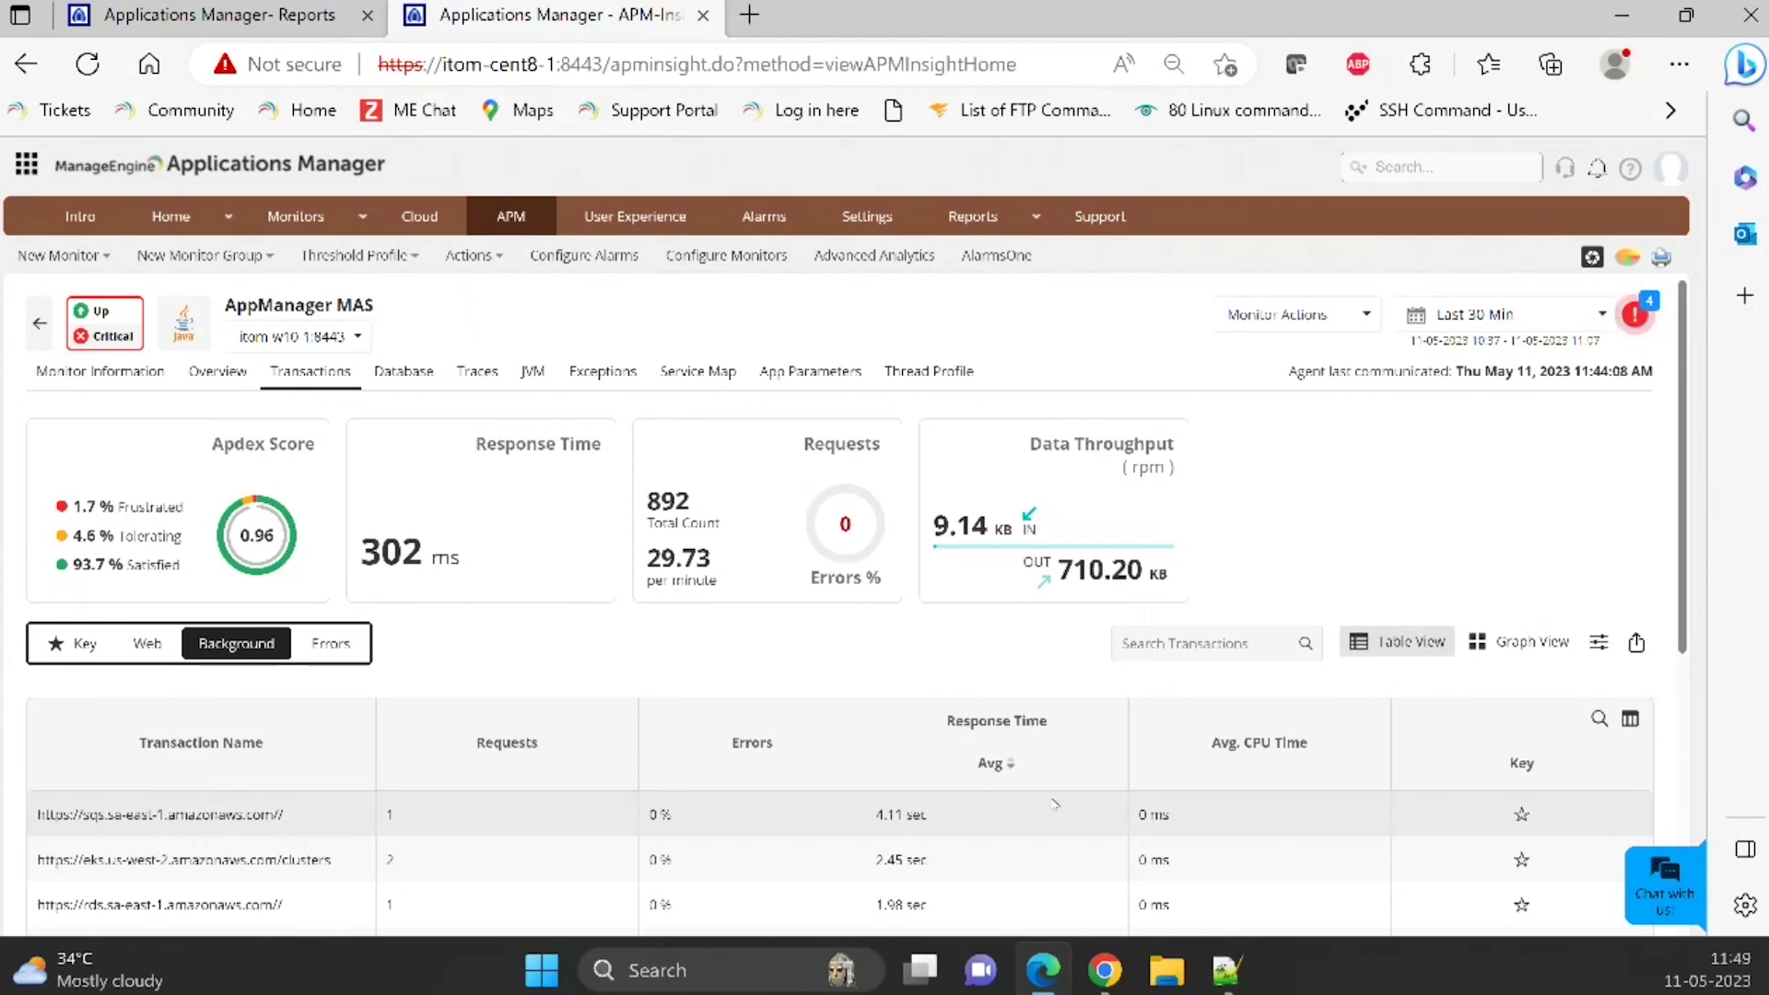
{"action": "left_click", "coordinate": [325, 648]}
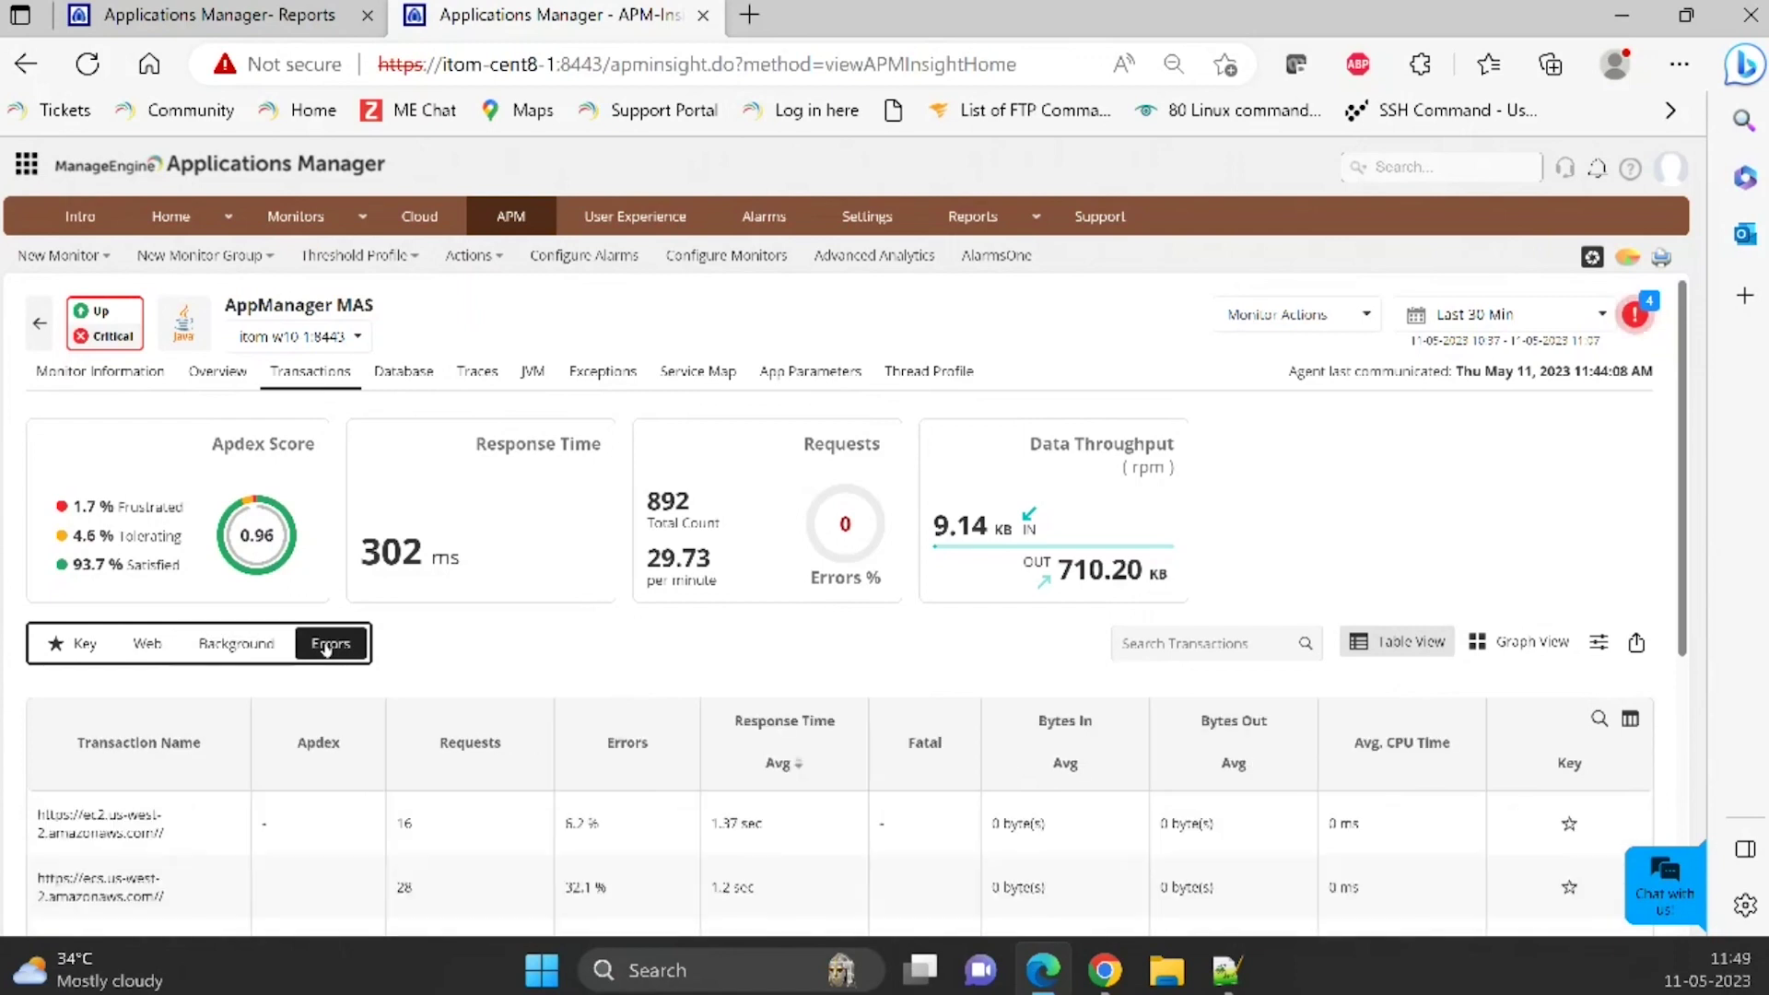
{"action": "scroll", "coordinate": [627, 743], "scroll_direction": "down", "scroll_amount": 3}
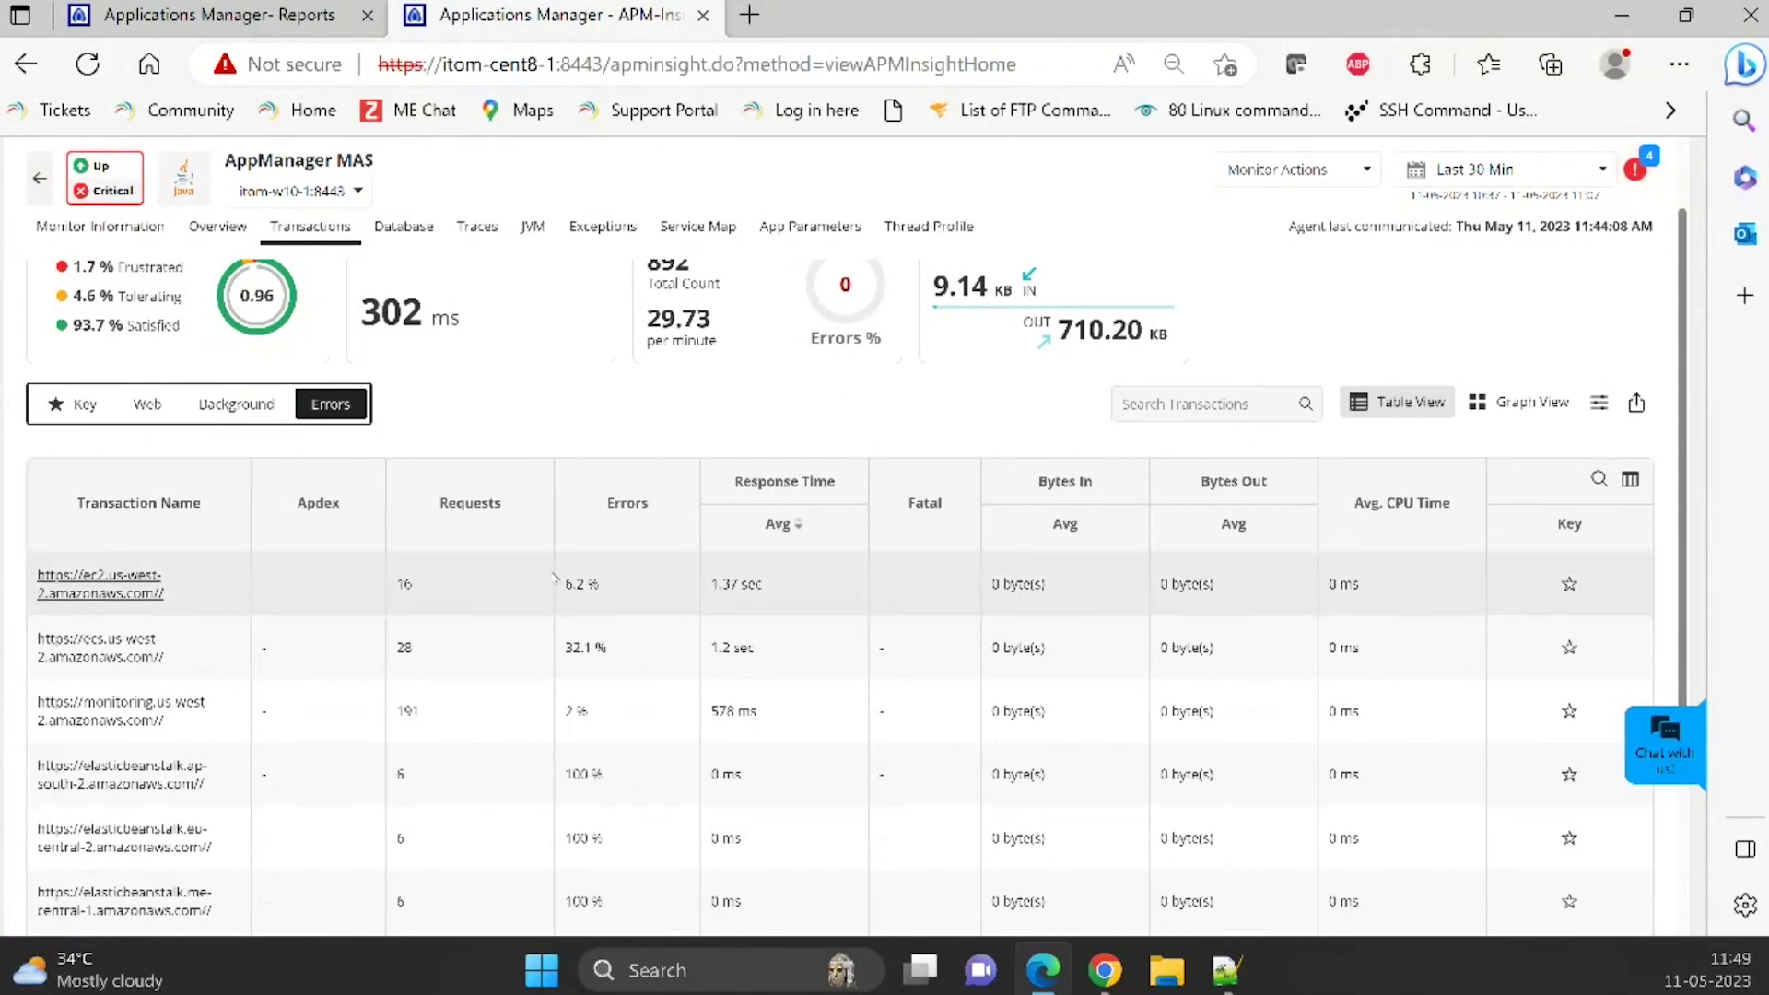
{"action": "left_click", "coordinate": [631, 505]}
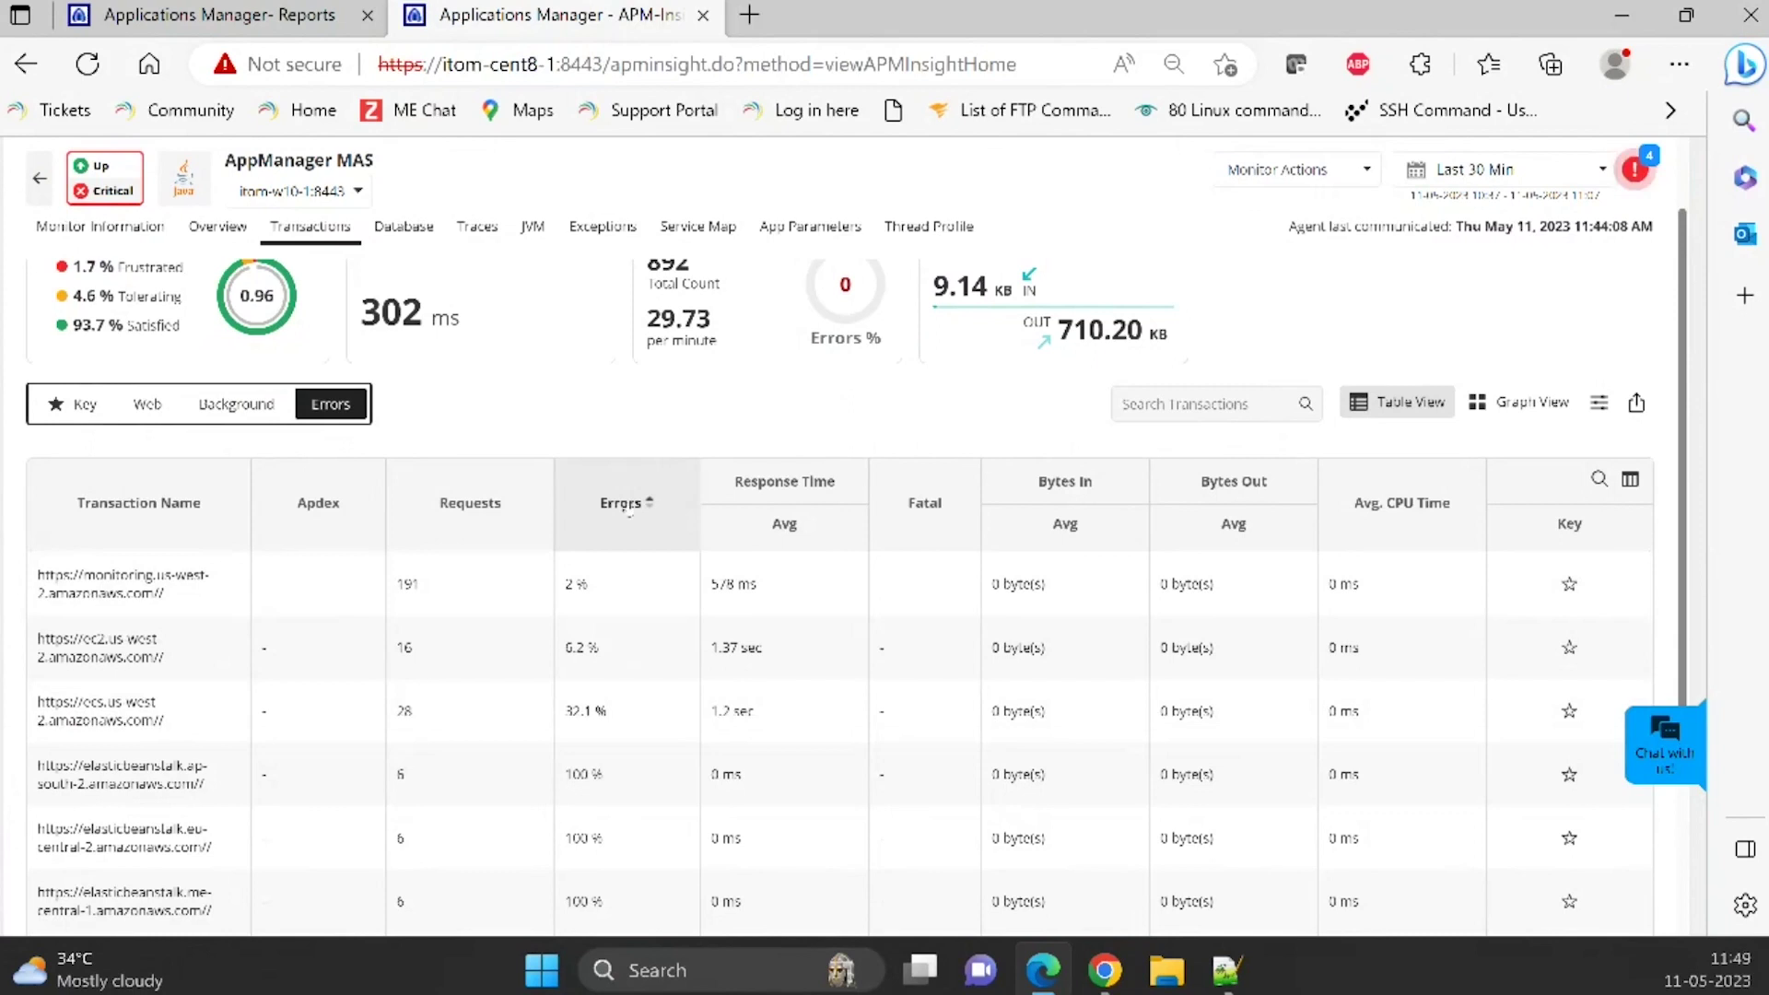
{"action": "left_click", "coordinate": [630, 505]}
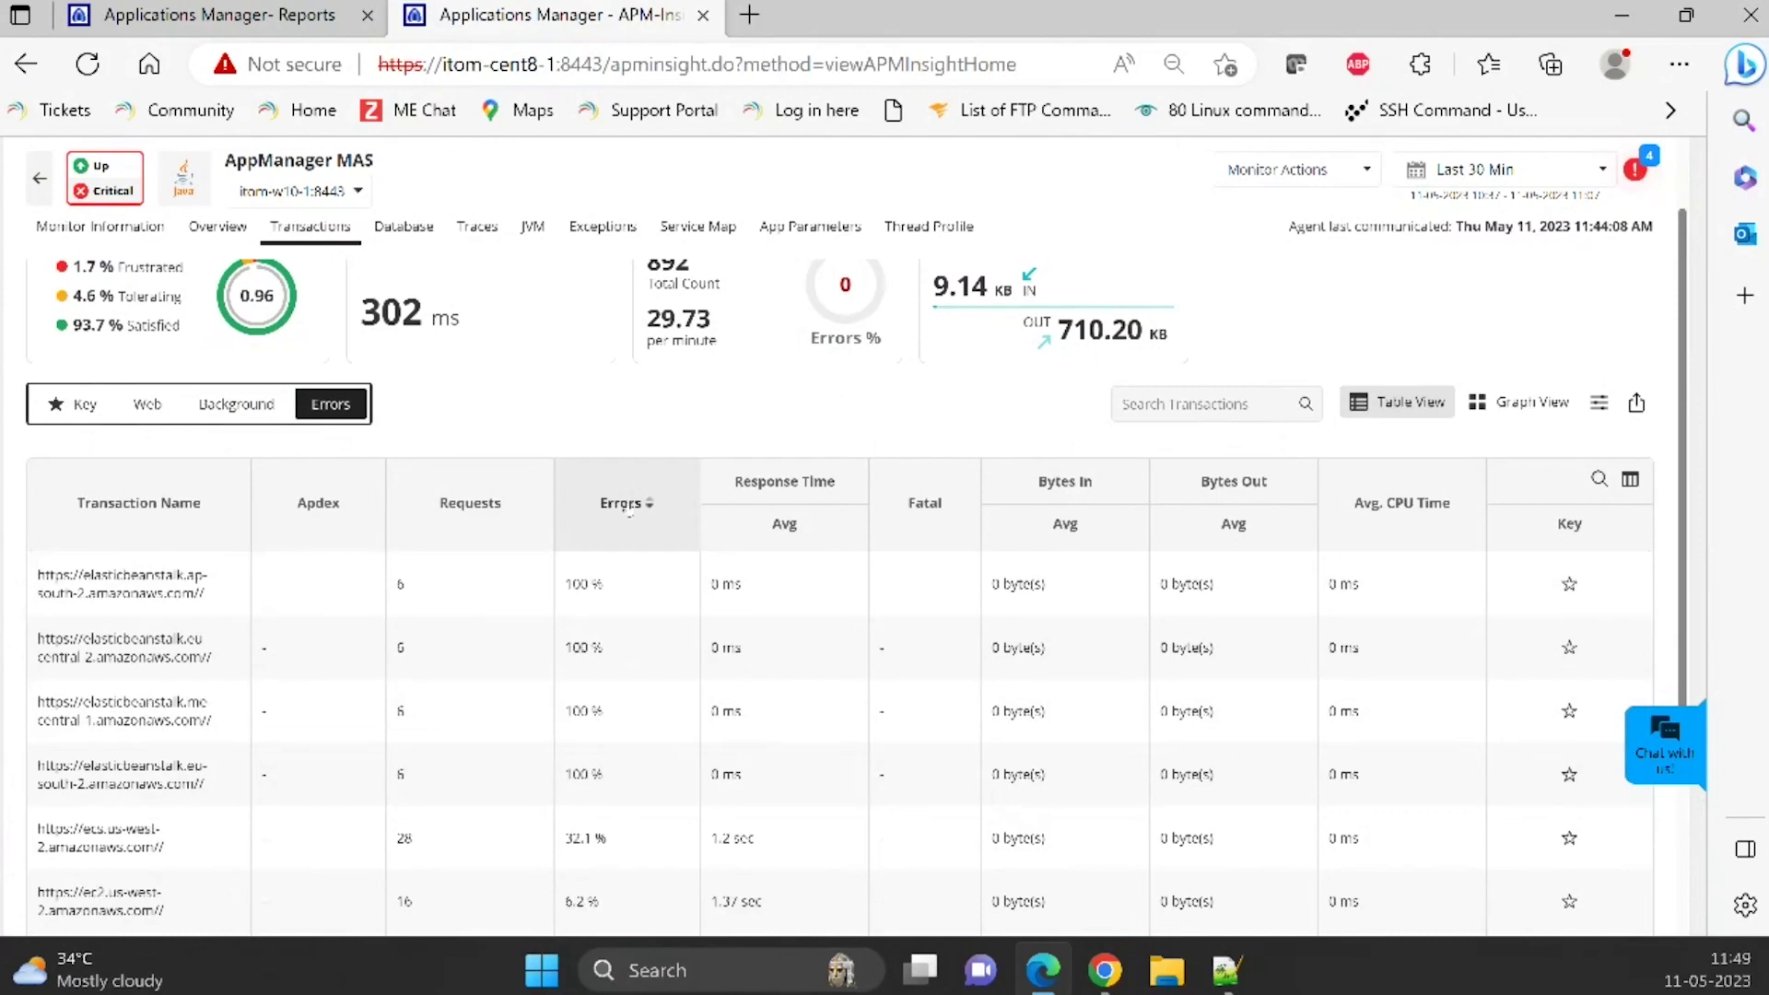
{"action": "left_click", "coordinate": [64, 586]}
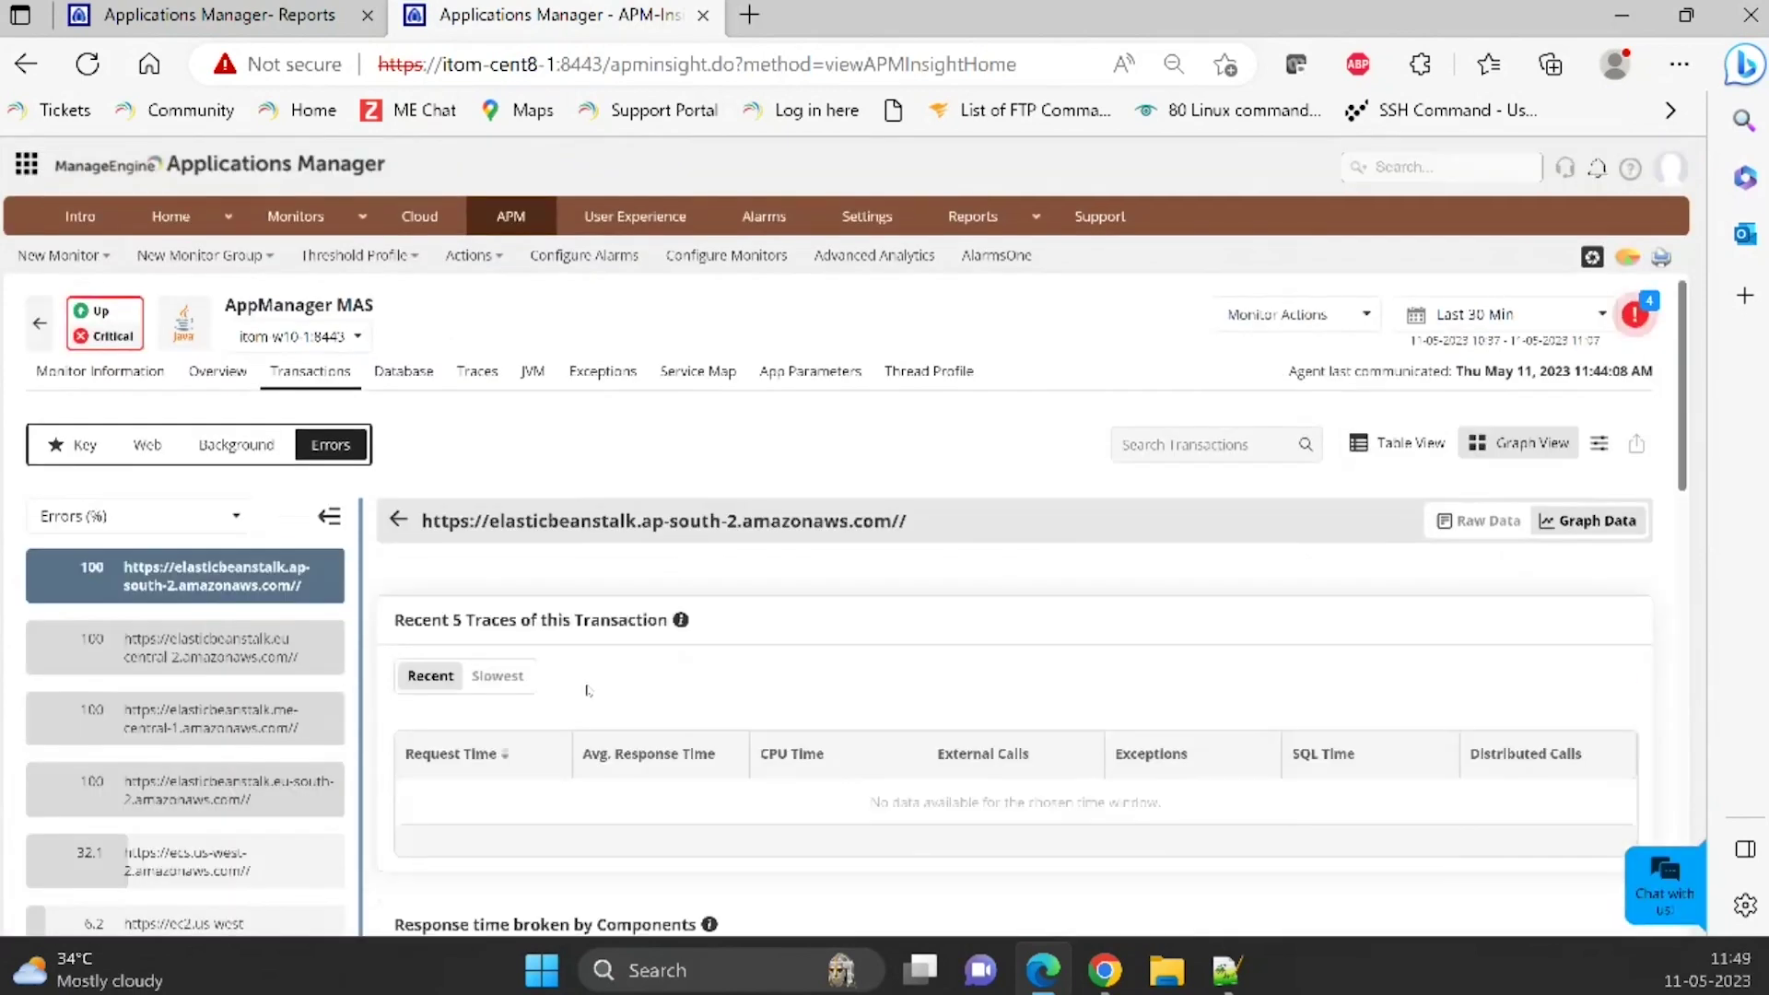
{"action": "left_click", "coordinate": [505, 678]}
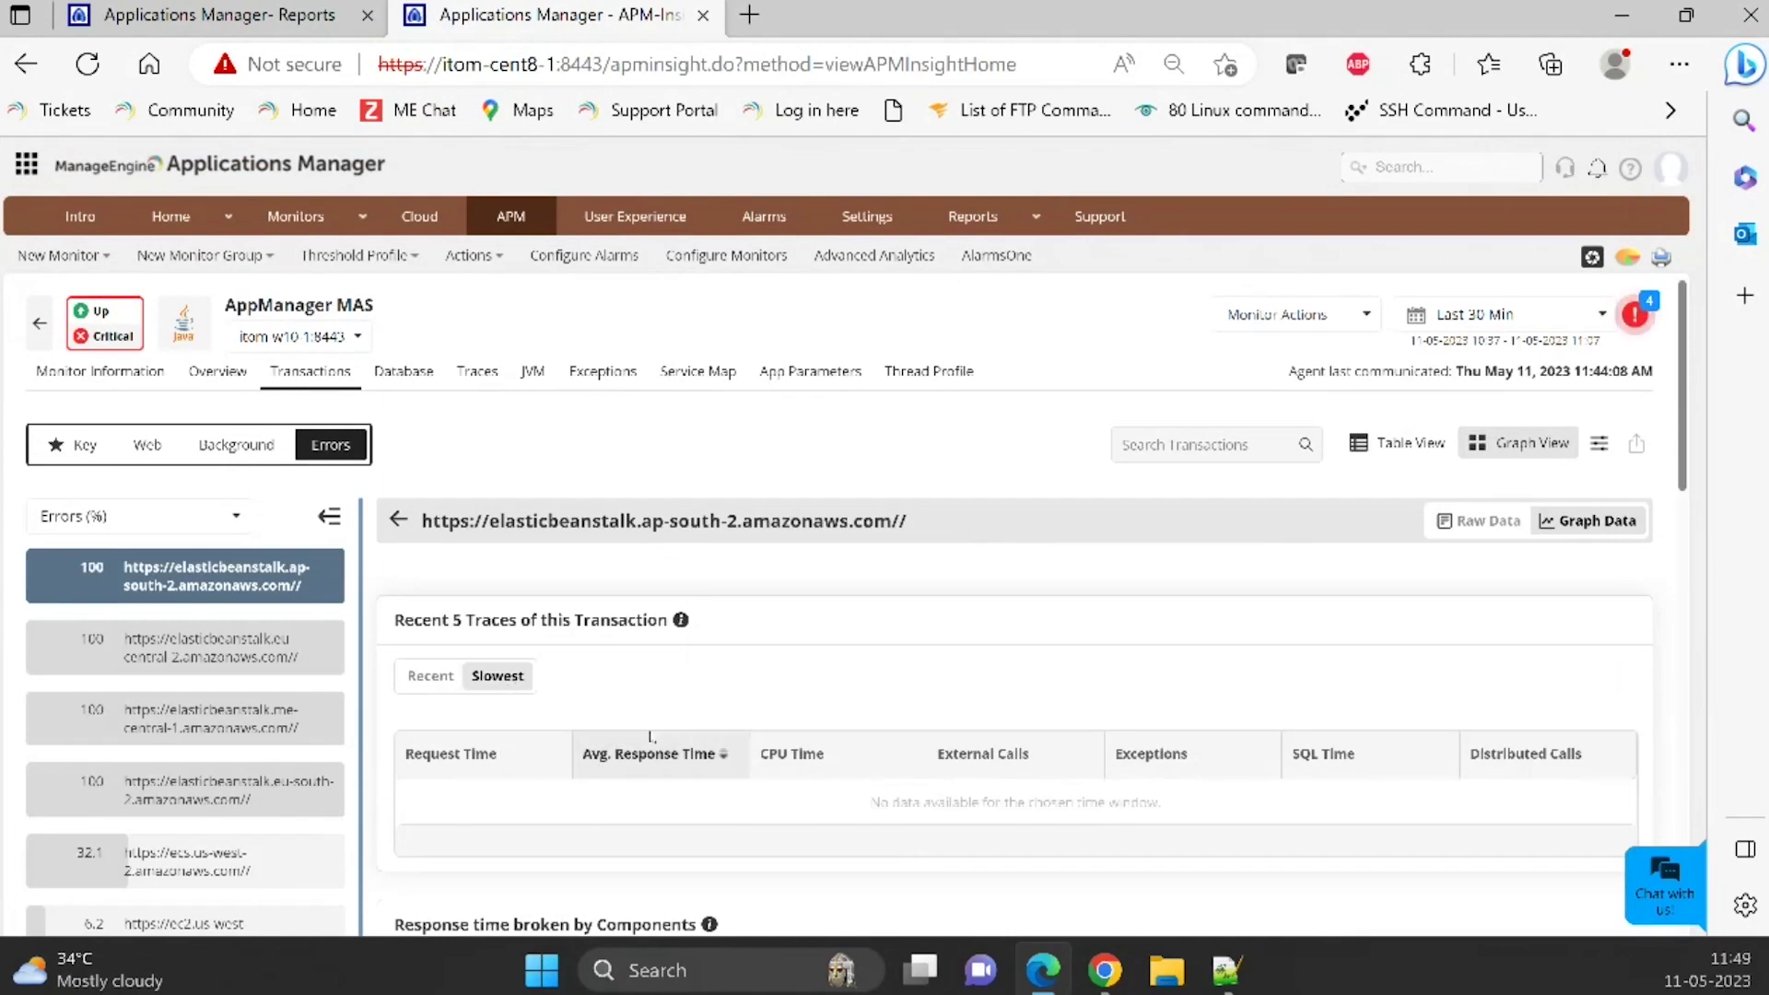
{"action": "scroll", "coordinate": [650, 737], "scroll_direction": "down", "scroll_amount": 5}
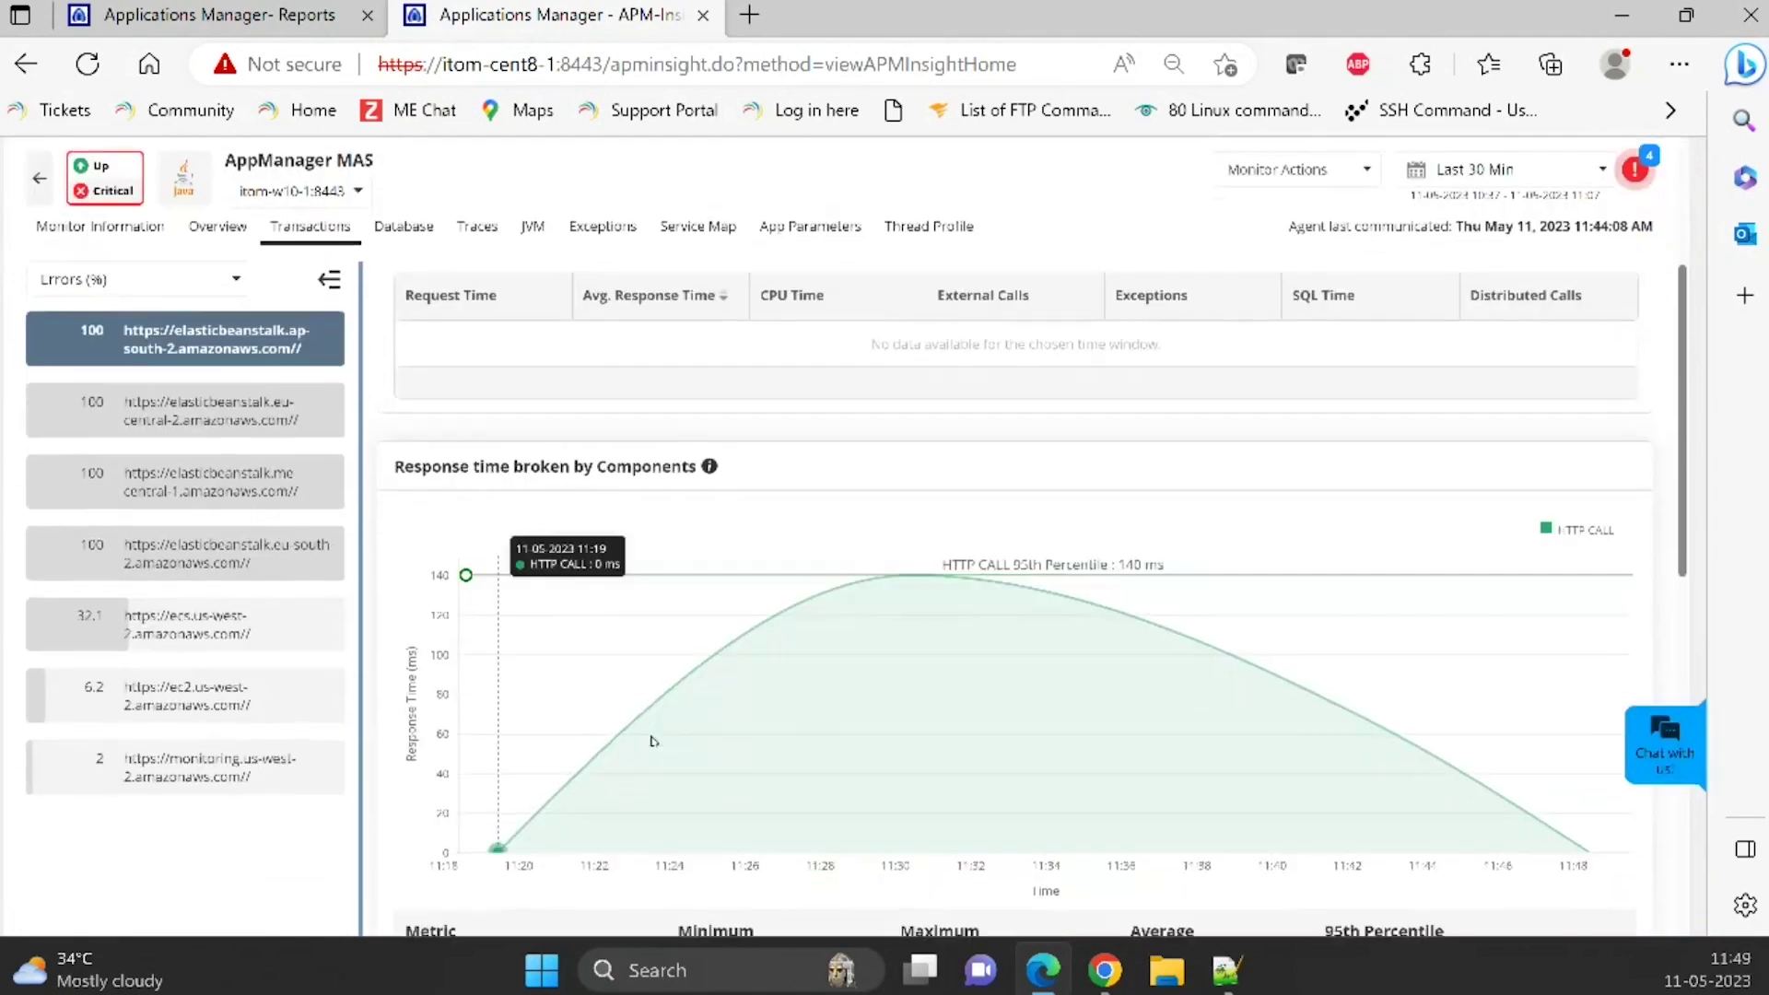
{"action": "scroll", "coordinate": [653, 741], "scroll_direction": "down", "scroll_amount": 4}
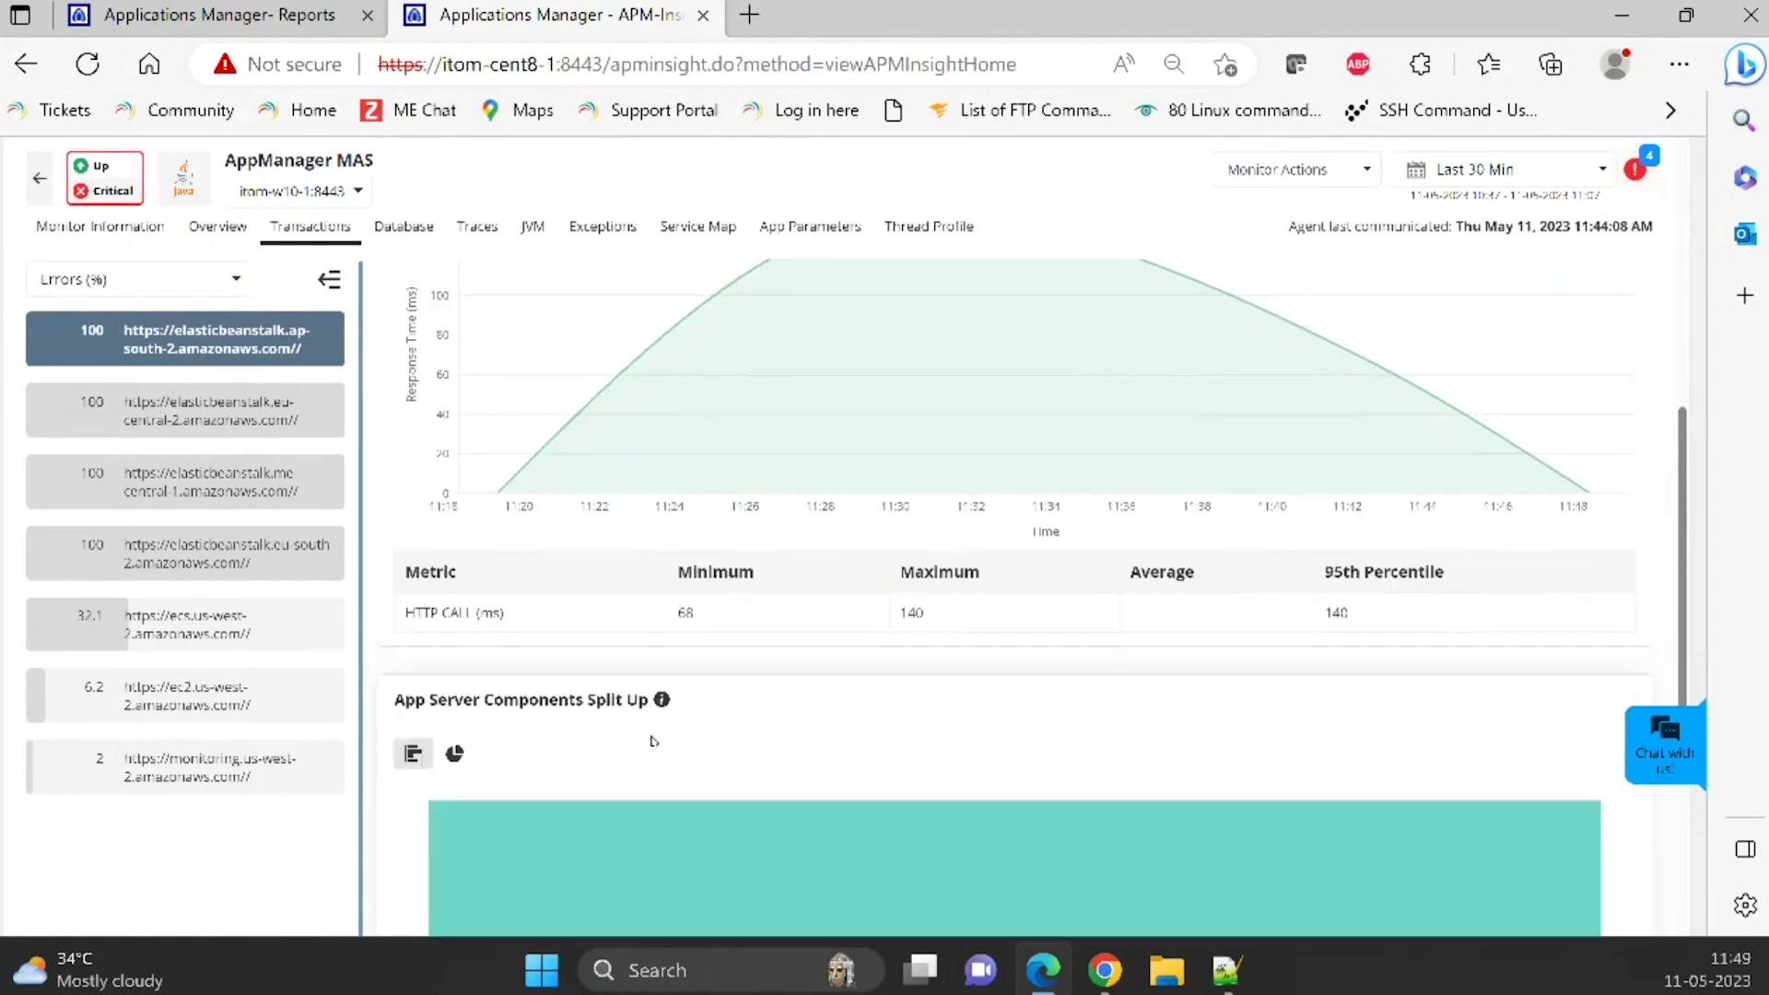
{"action": "scroll", "coordinate": [653, 741], "scroll_direction": "down", "scroll_amount": 4}
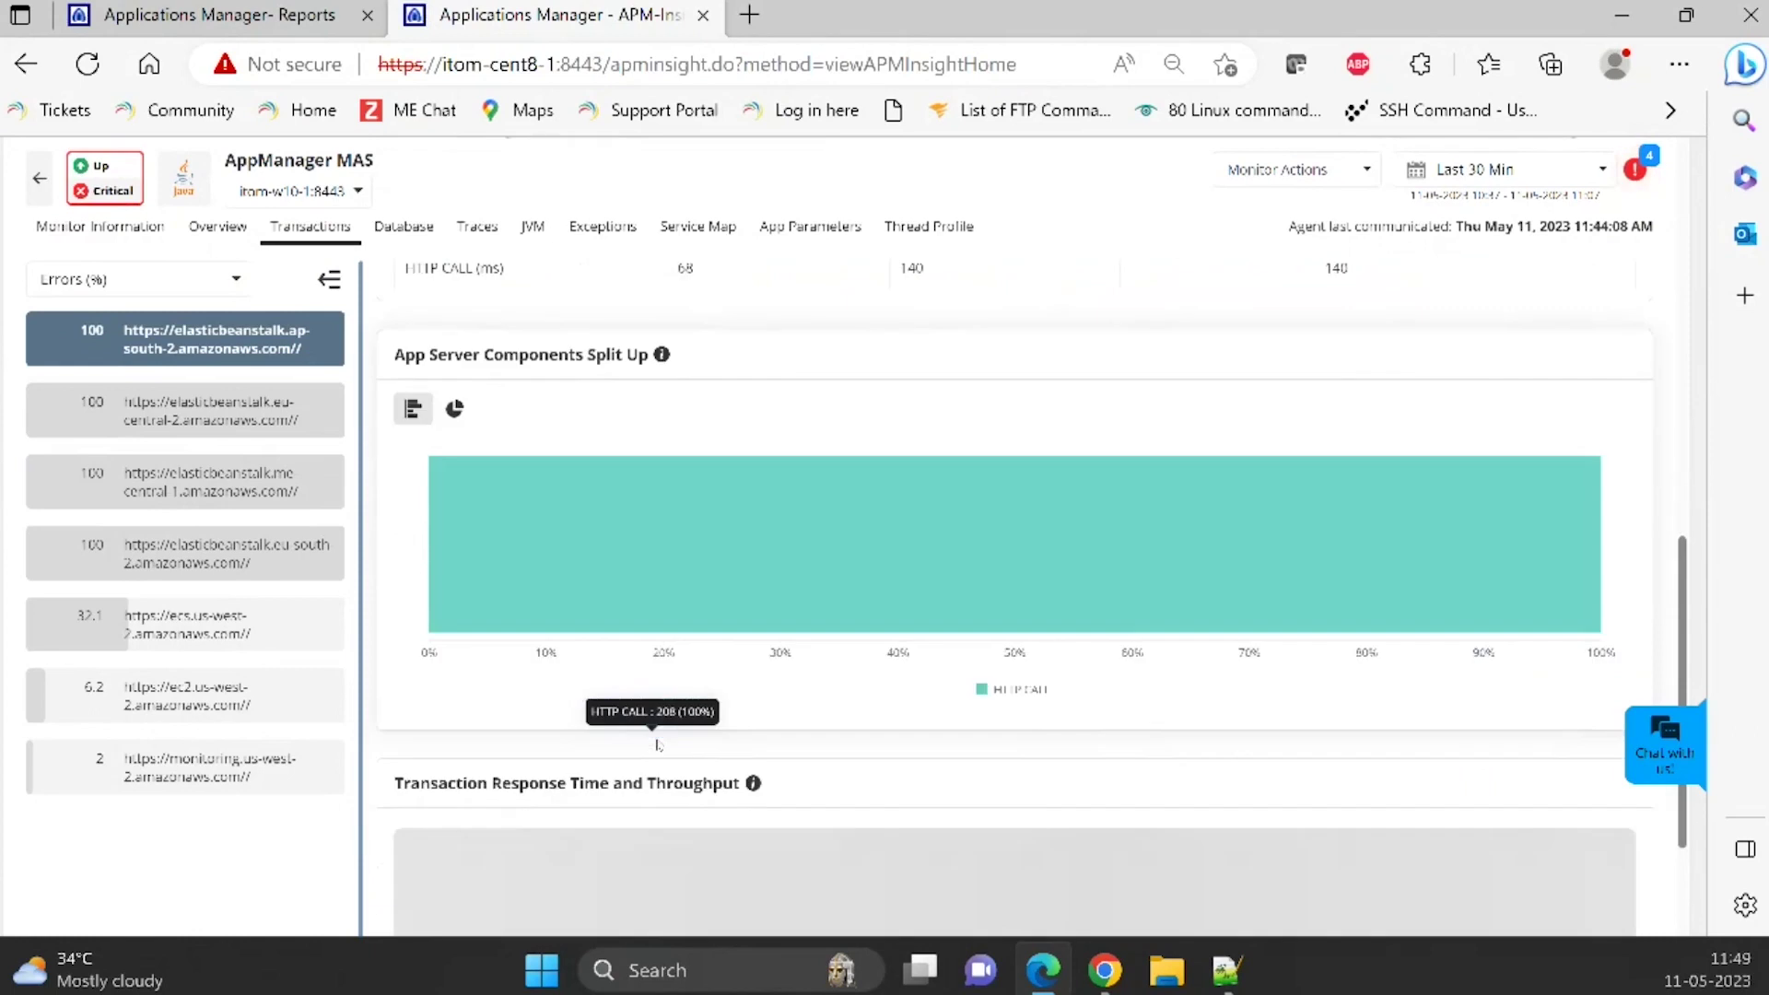
{"action": "scroll", "coordinate": [657, 745], "scroll_direction": "down", "scroll_amount": 2}
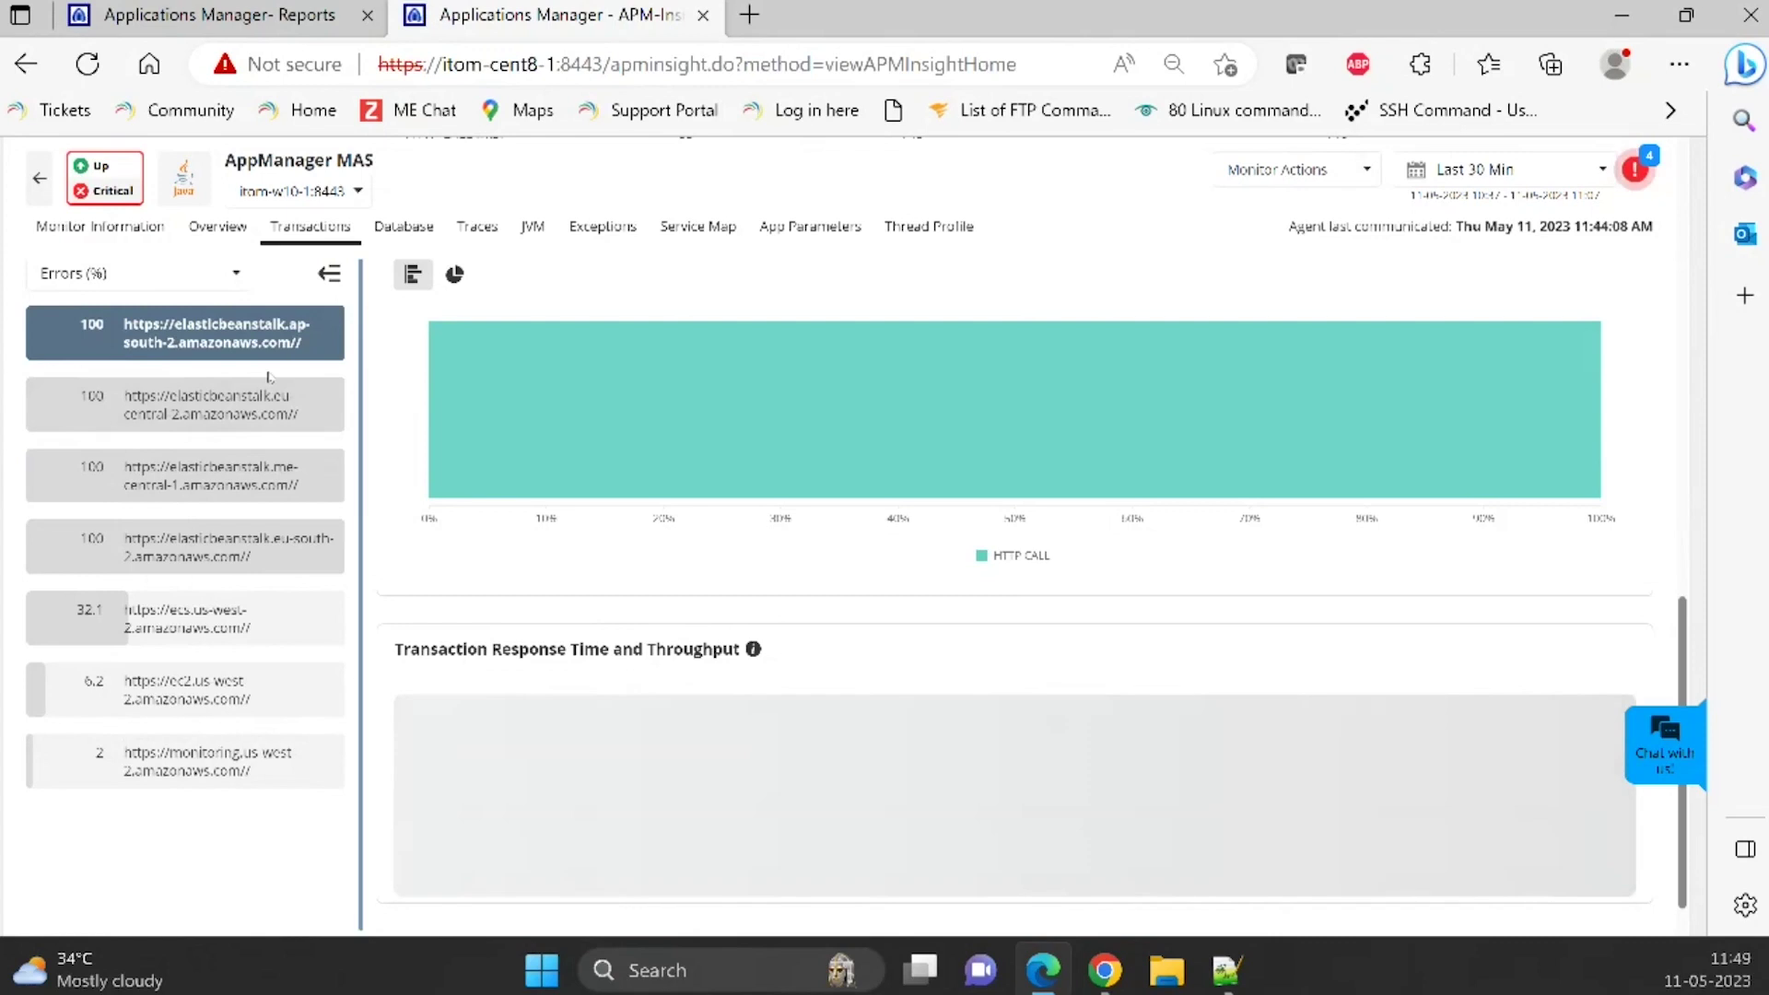
{"action": "mouse_move", "coordinate": [586, 495]}
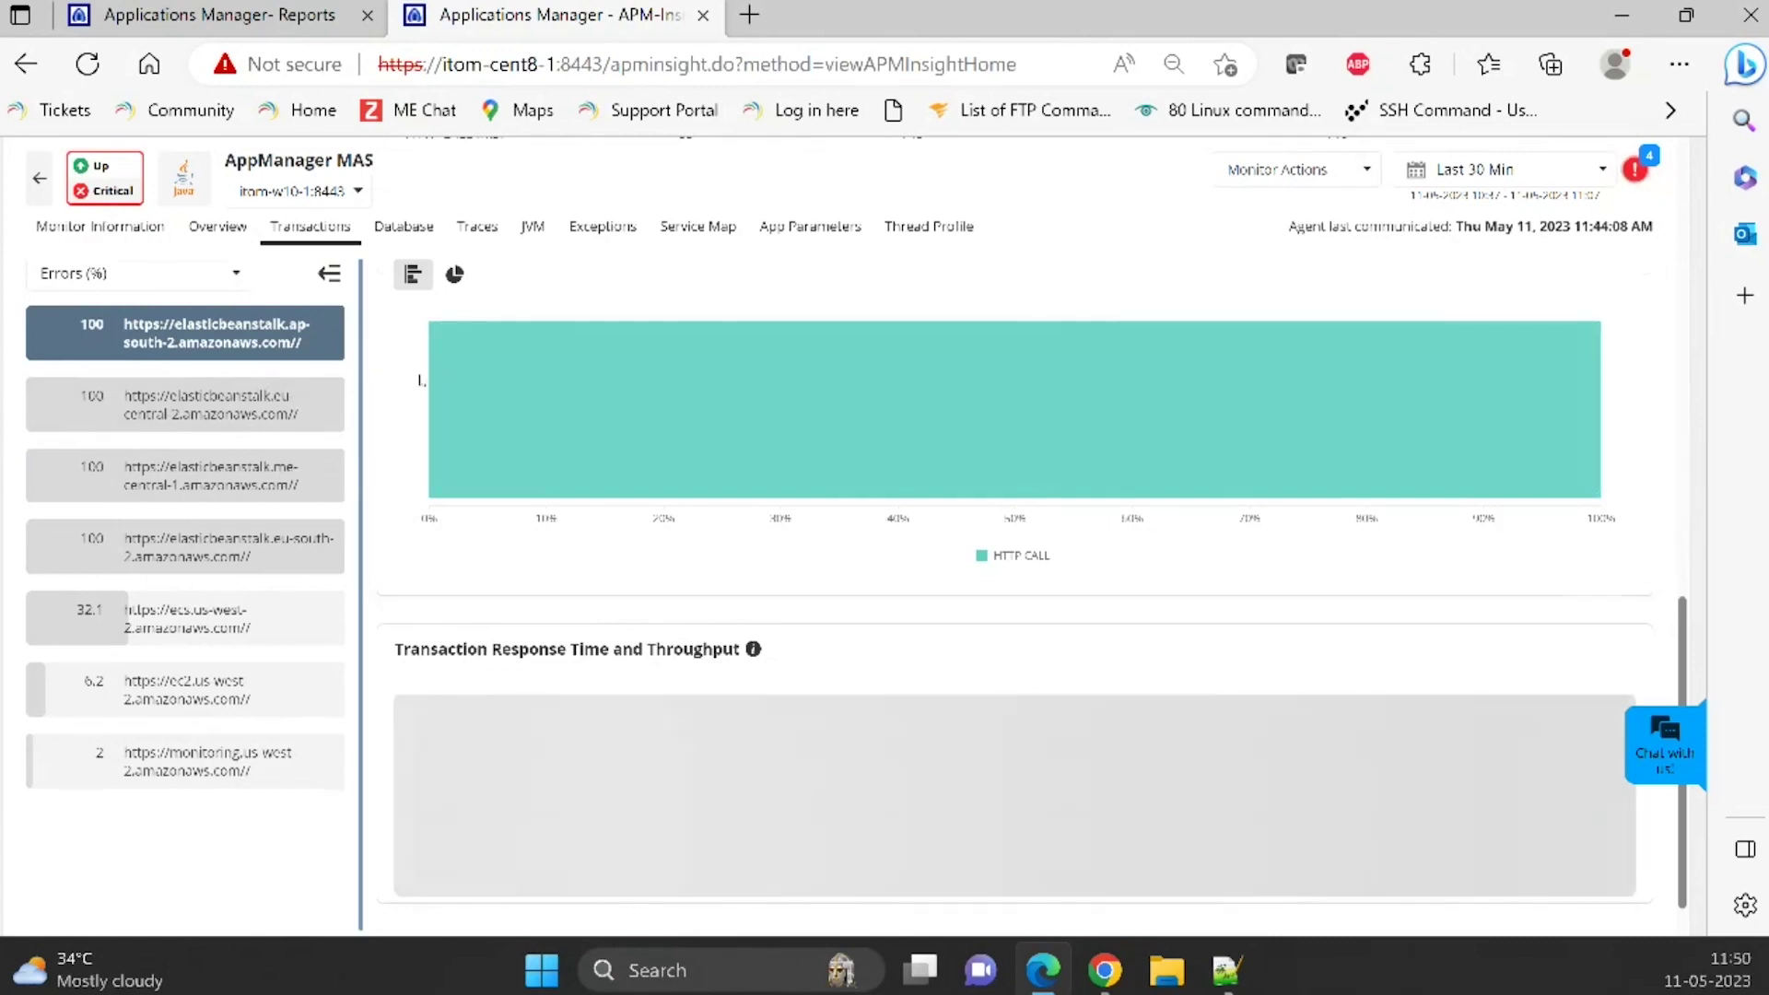
{"action": "scroll", "coordinate": [1013, 590], "scroll_direction": "up", "scroll_amount": 5}
{"action": "scroll", "coordinate": [438, 381], "scroll_direction": "up", "scroll_amount": 6}
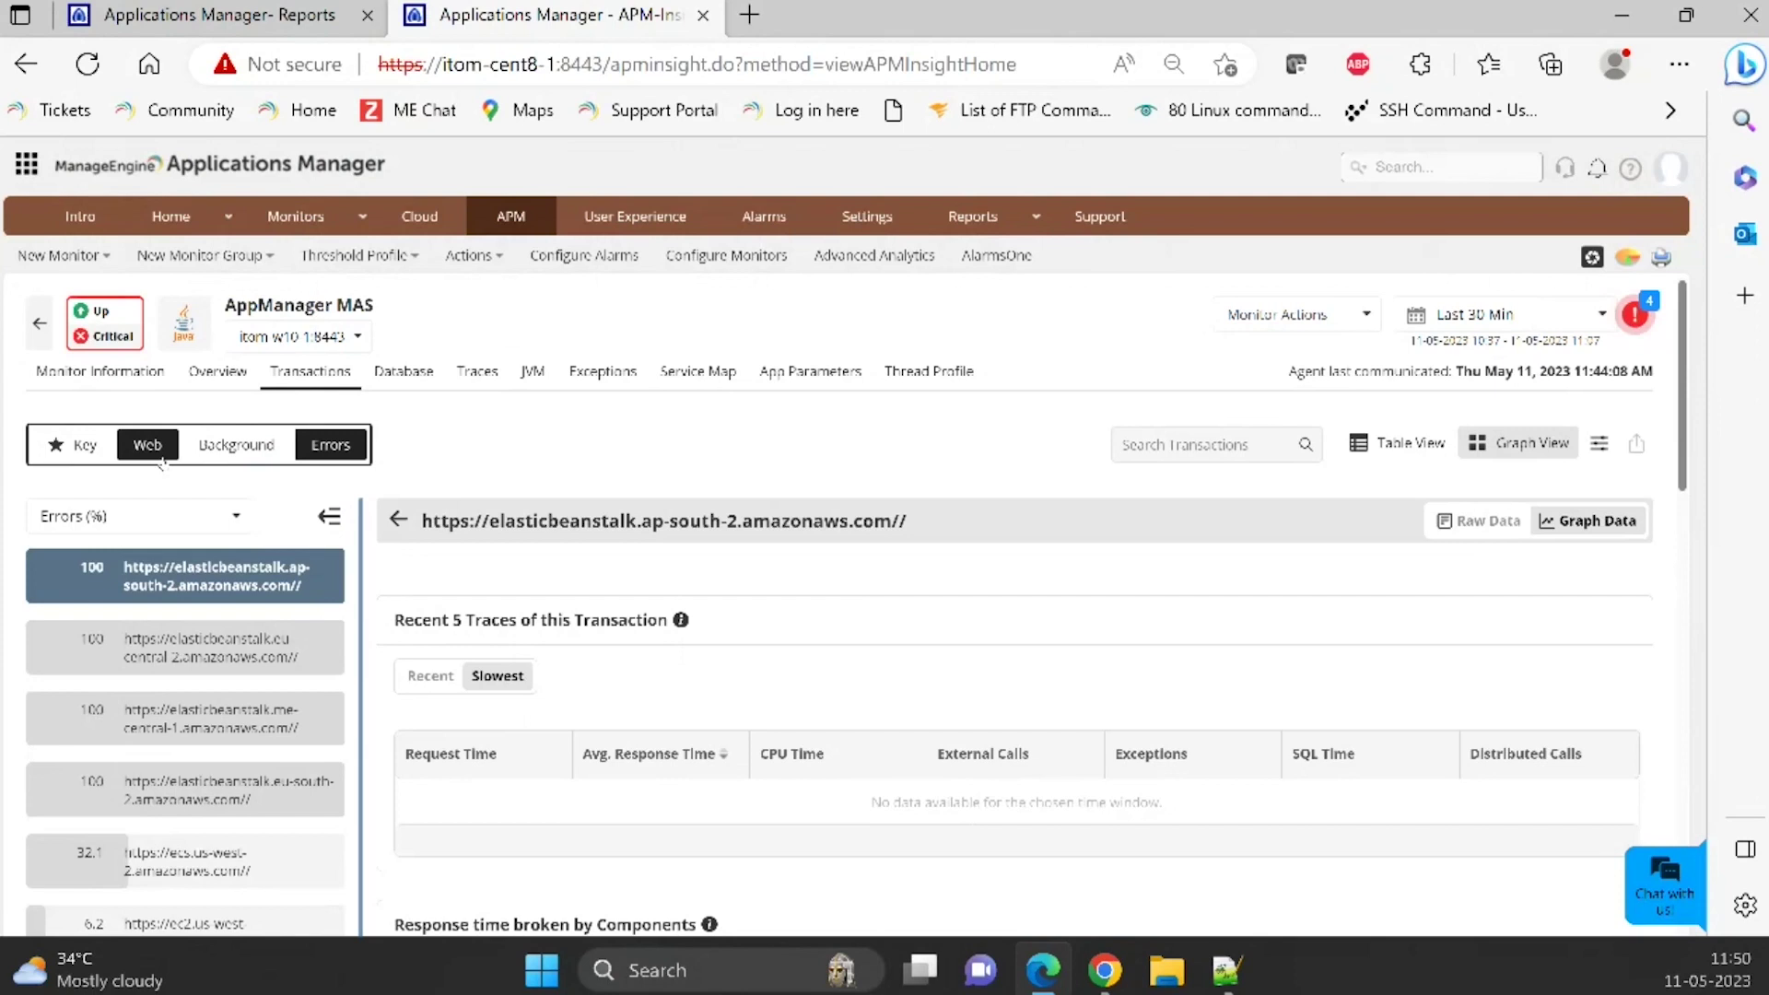
- From the web transactions, save apm/apminsight/app/*/header/CR/*/*/*/*, api/*/apminsight/ins/*/http/graph/rate/hH and api/*/apminsight/app/*/txn/list as key transactions, and list the key transactions
{"action": "left_click", "coordinate": [160, 462]}
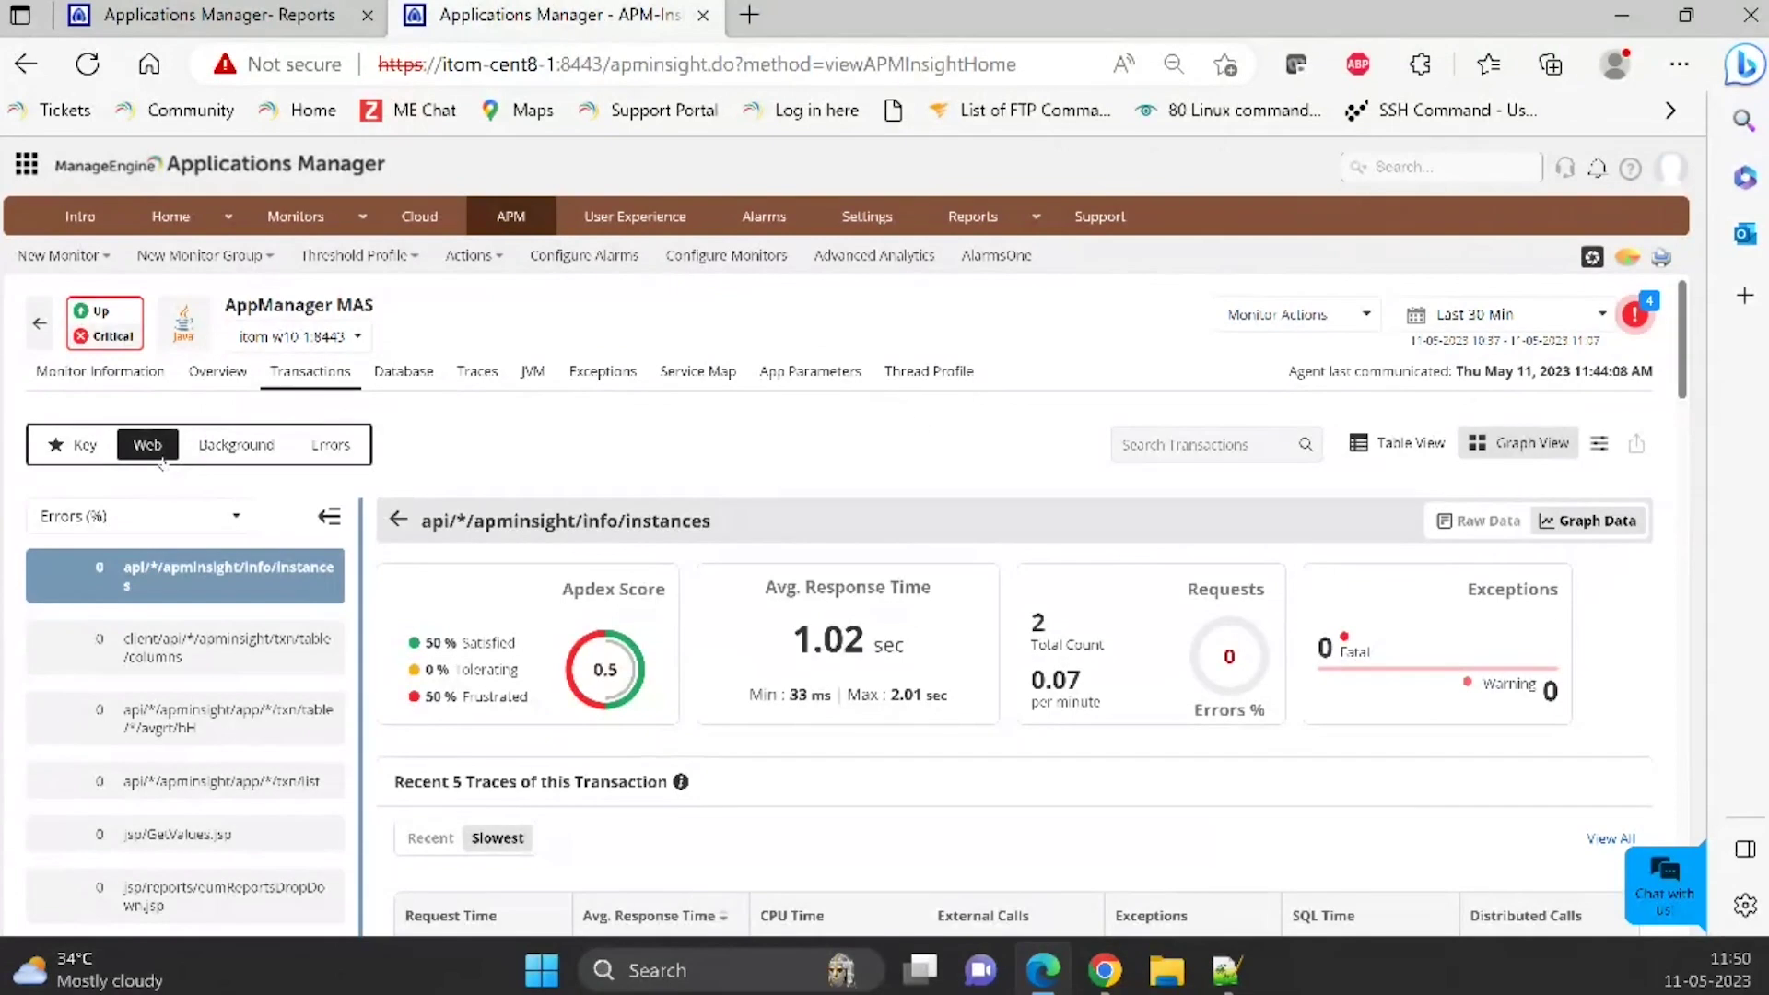
{"action": "left_click", "coordinate": [1600, 443]}
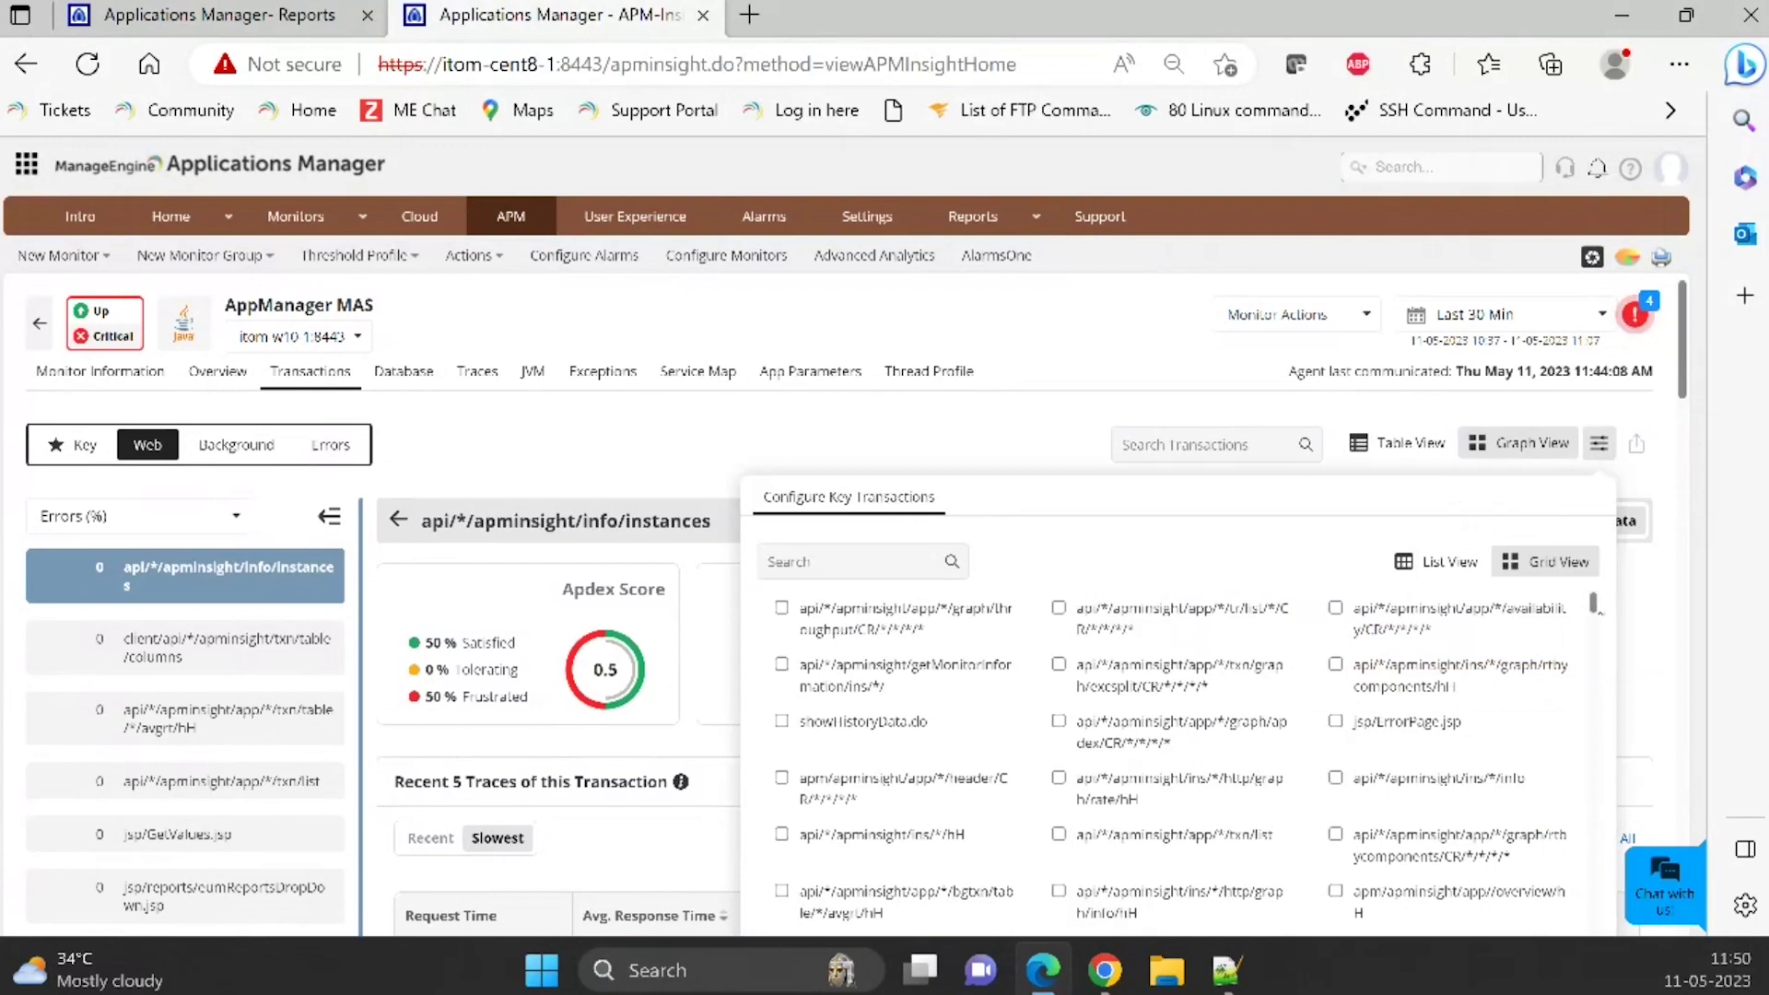
{"action": "scroll", "coordinate": [1250, 728], "scroll_direction": "down", "scroll_amount": 1}
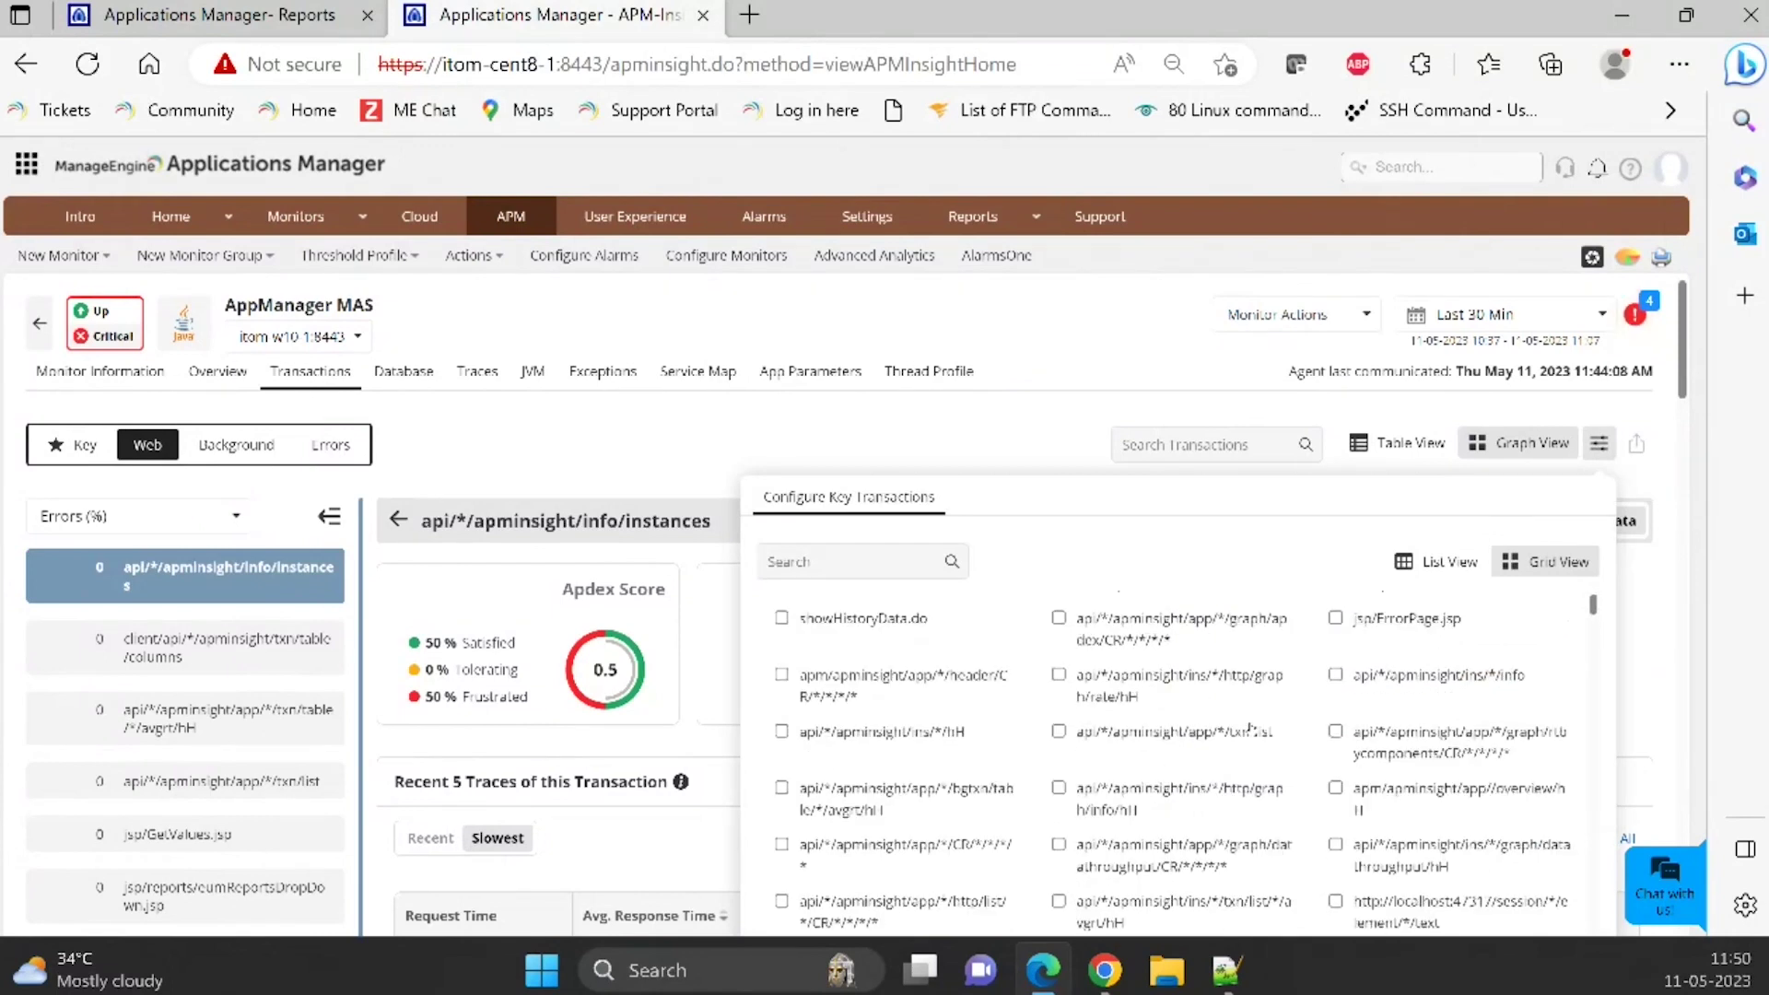
{"action": "left_click", "coordinate": [1037, 680]}
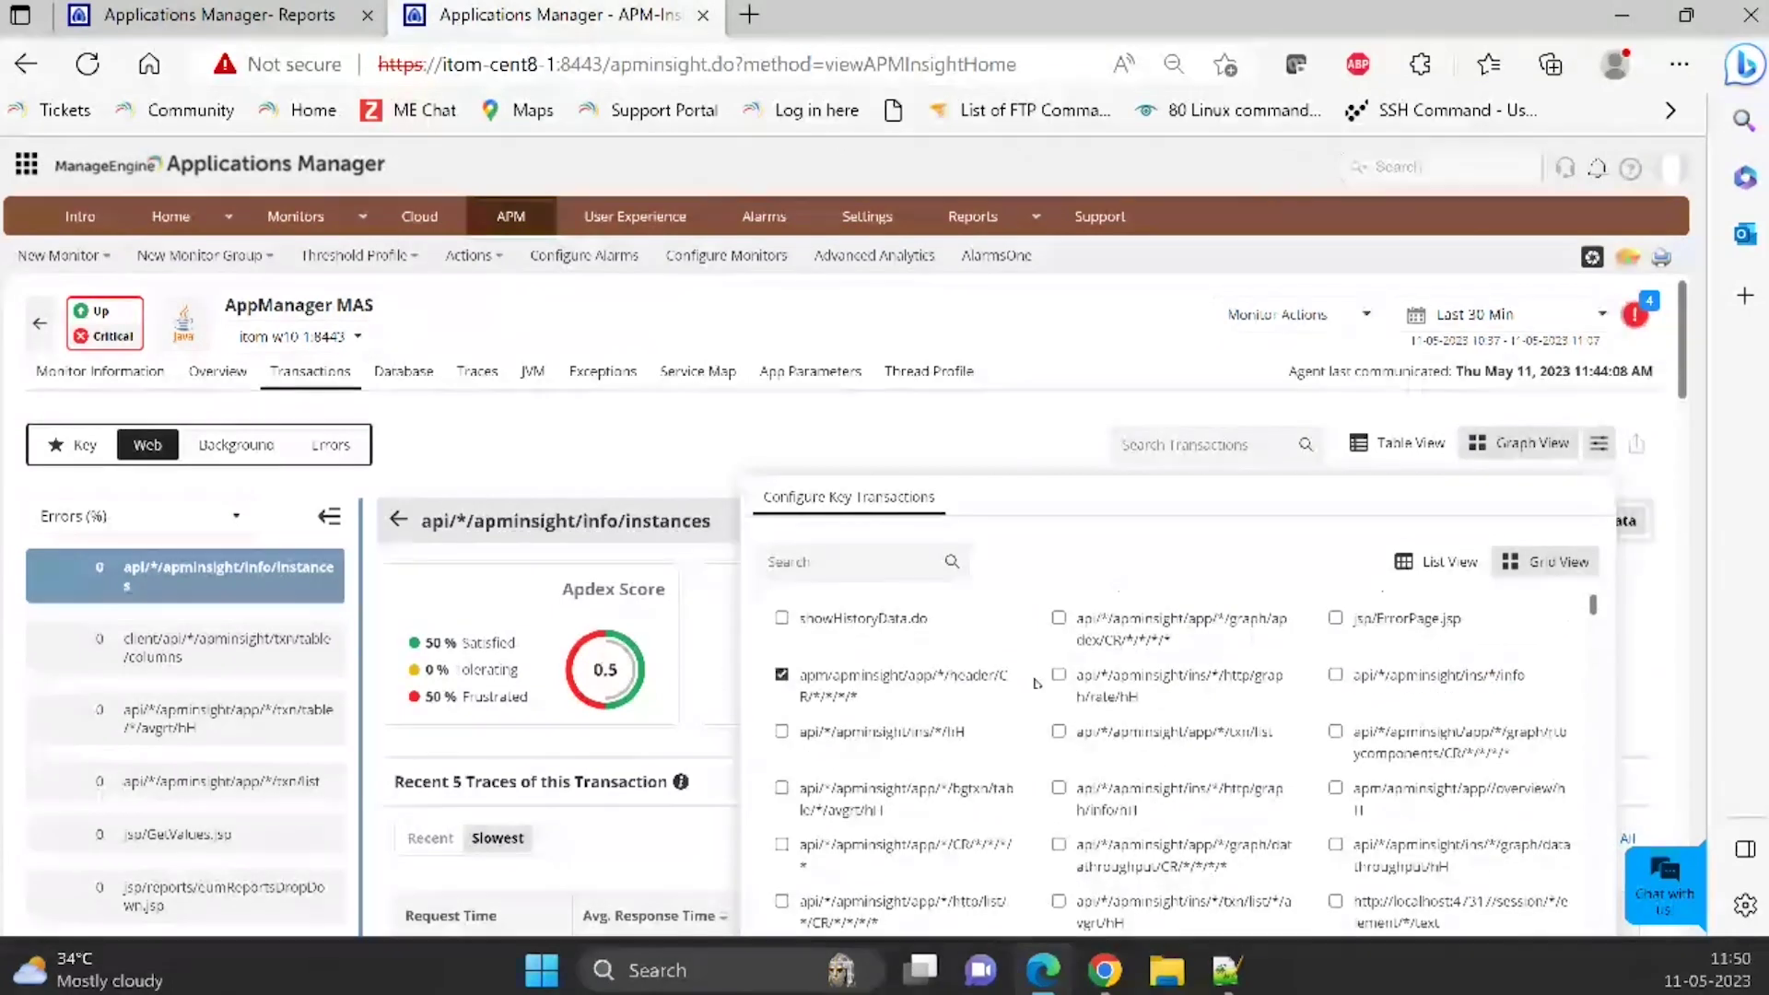
{"action": "left_click", "coordinate": [1060, 678]}
{"action": "left_click", "coordinate": [1059, 731]}
{"action": "scroll", "coordinate": [1180, 756], "scroll_direction": "down", "scroll_amount": 1}
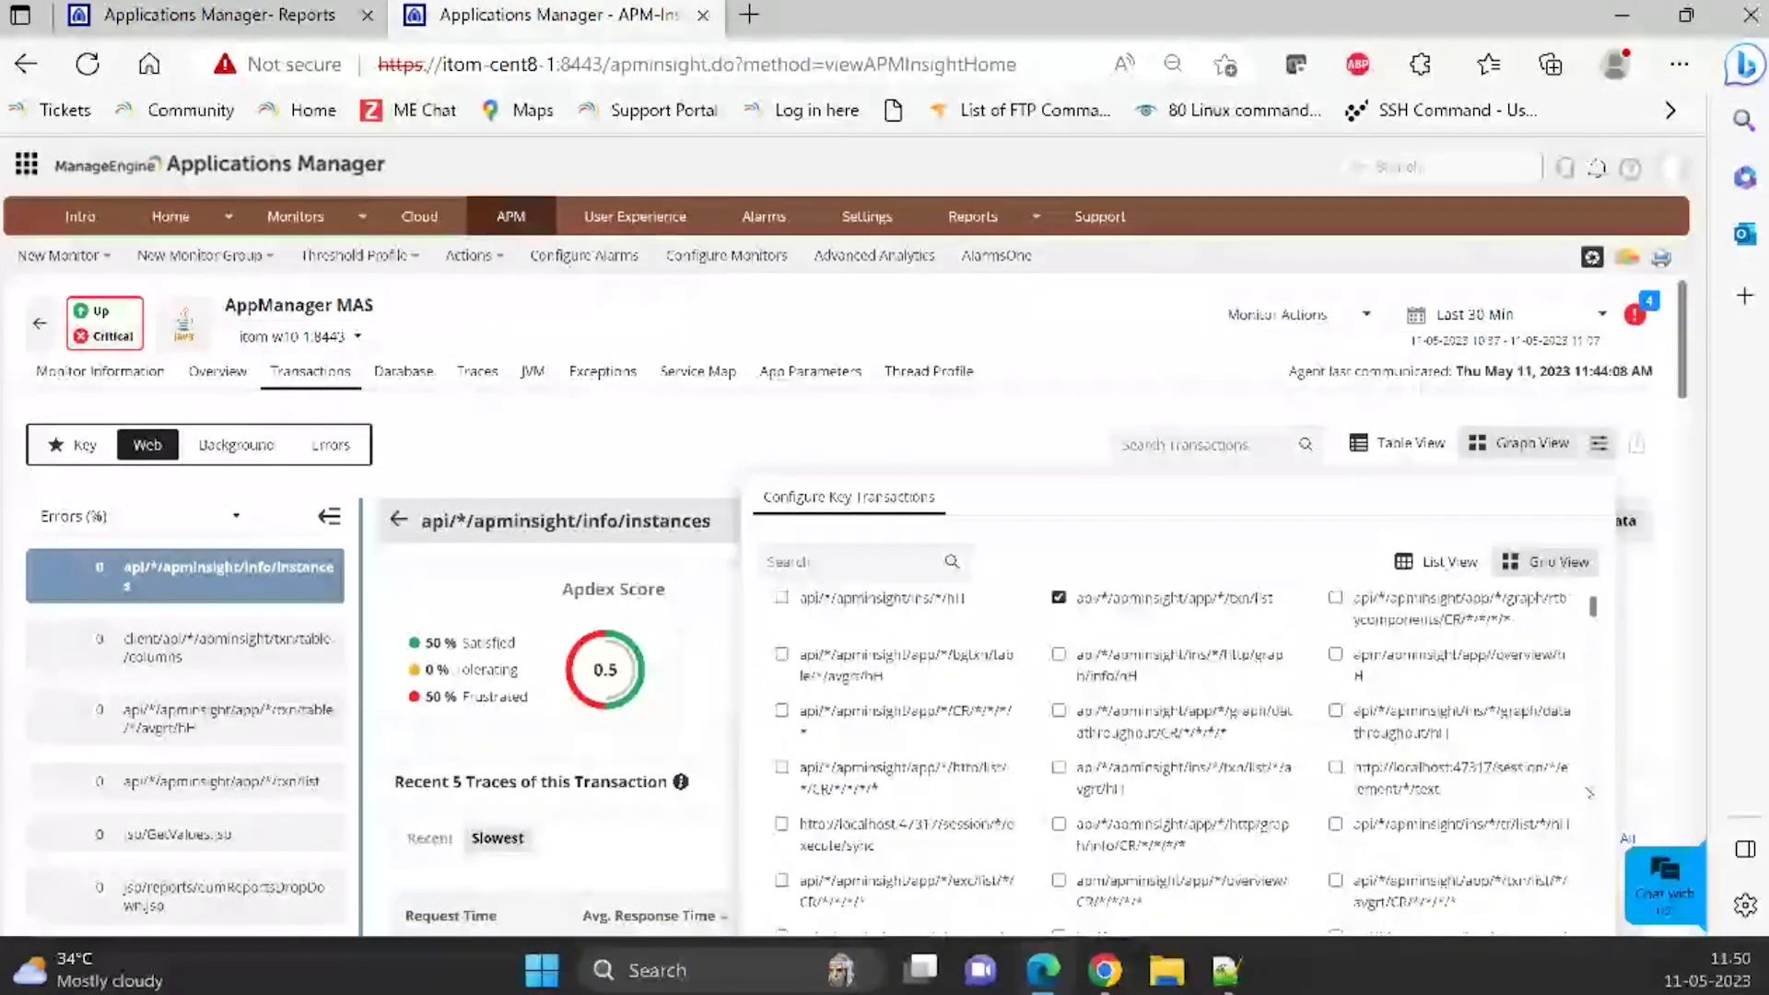
{"action": "scroll", "coordinate": [1589, 792], "scroll_direction": "down", "scroll_amount": 3}
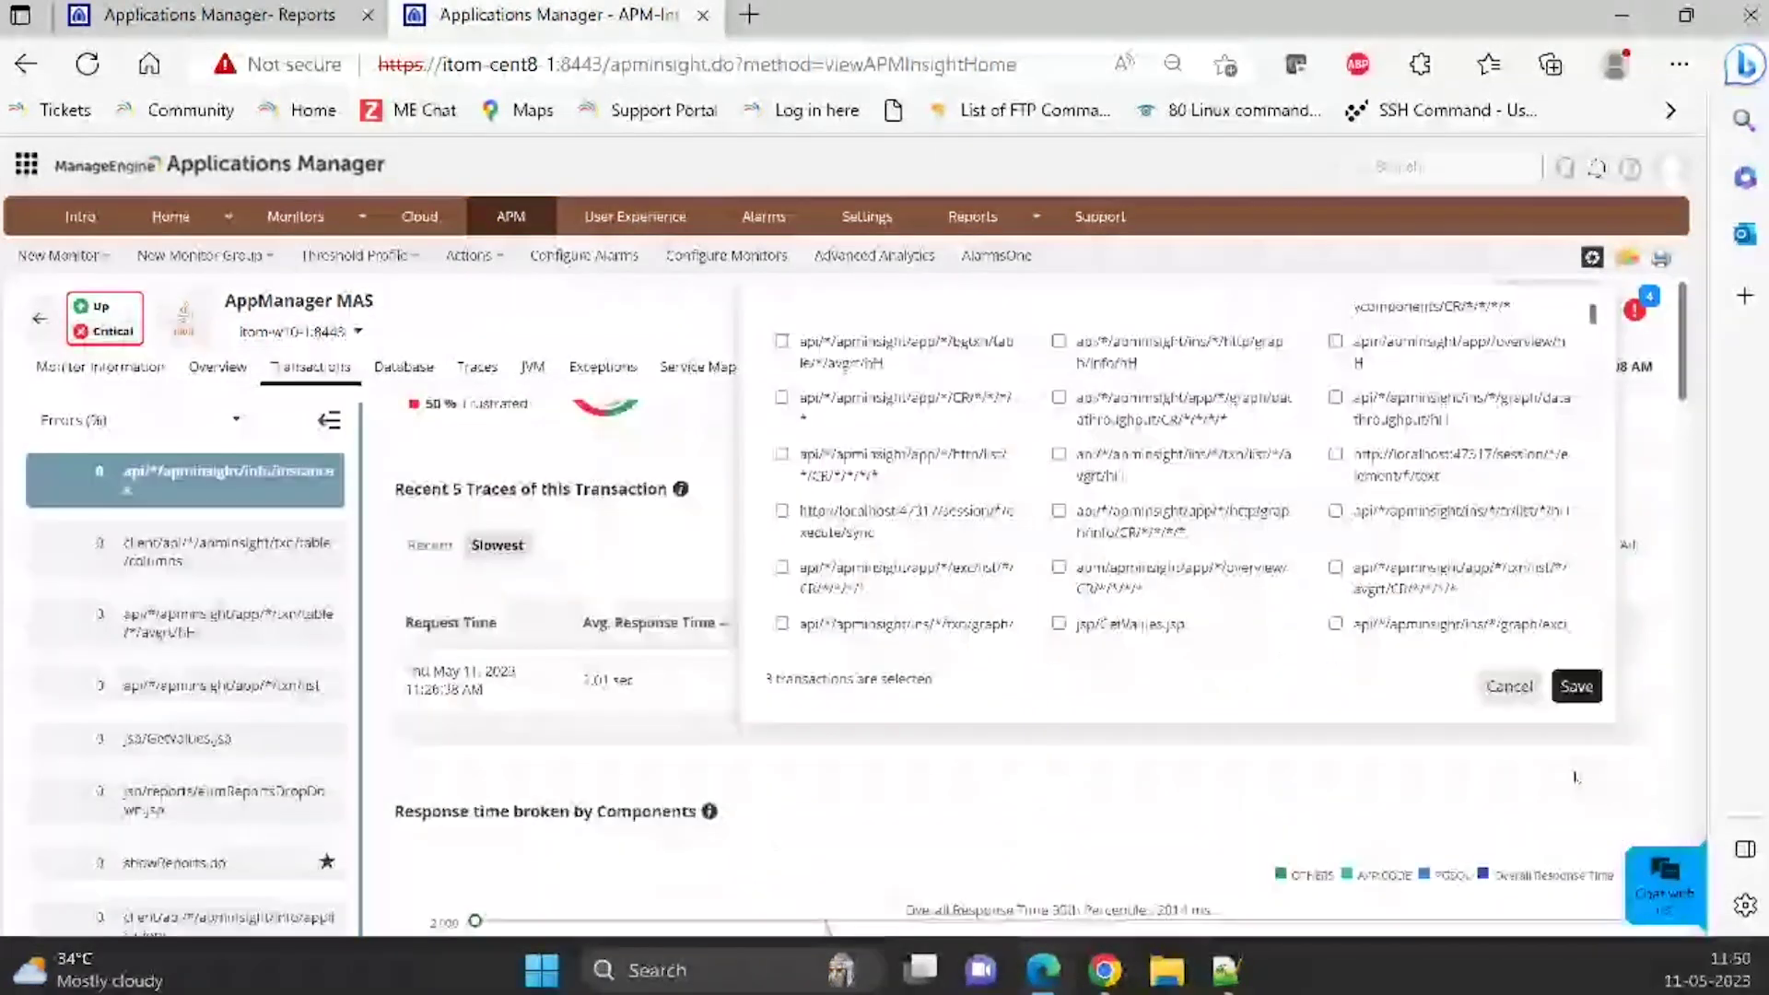
{"action": "scroll", "coordinate": [1576, 777], "scroll_direction": "down", "scroll_amount": 2}
{"action": "left_click", "coordinate": [1576, 541]}
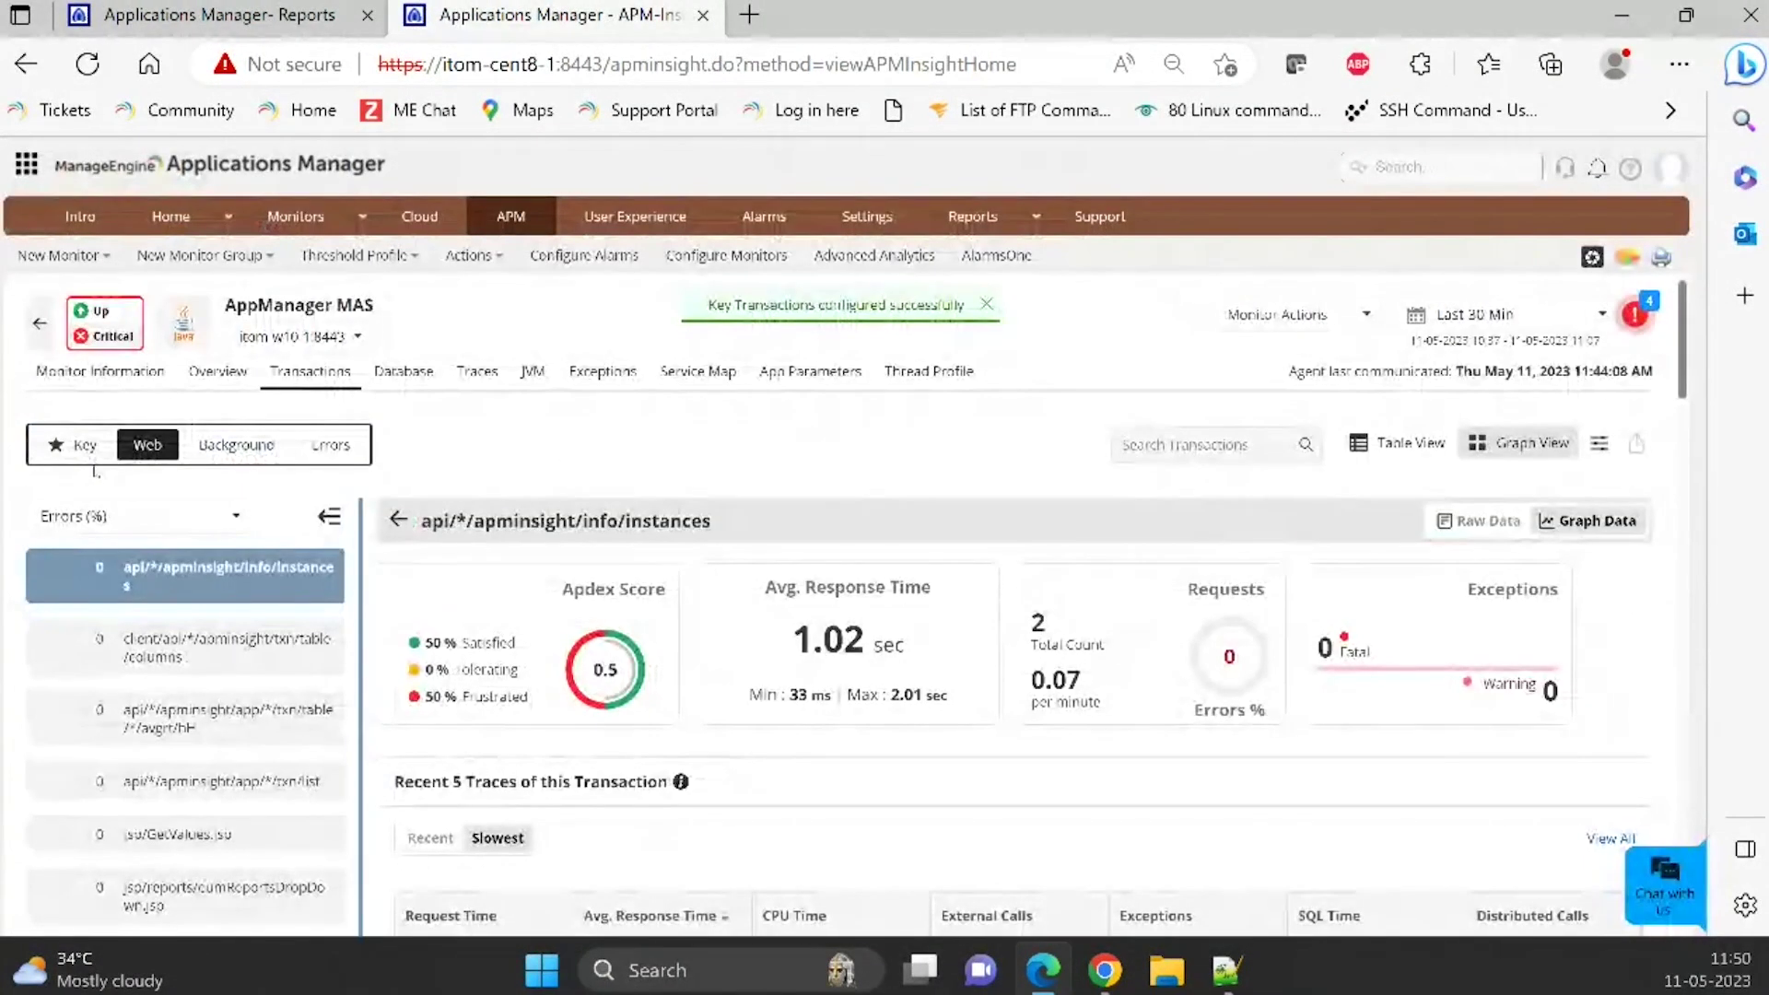
{"action": "left_click", "coordinate": [85, 446]}
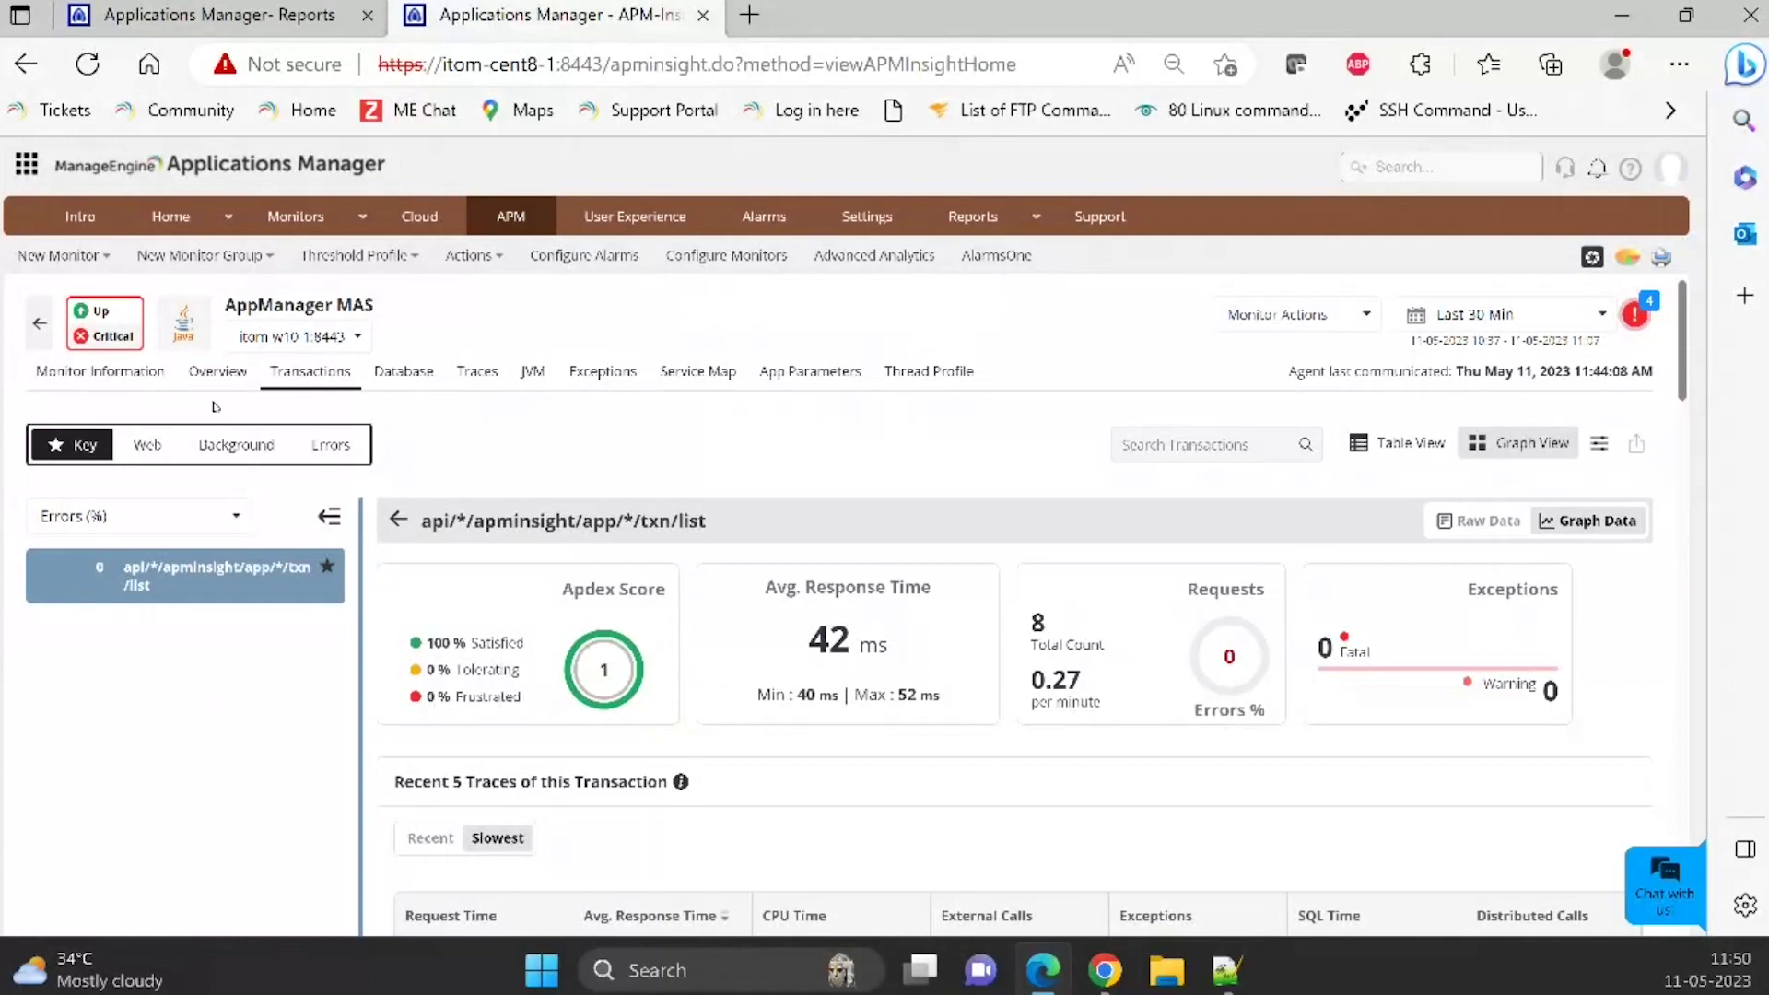
- List the background transactions and review the key transaction configuration without saving any change
{"action": "left_click", "coordinate": [265, 450]}
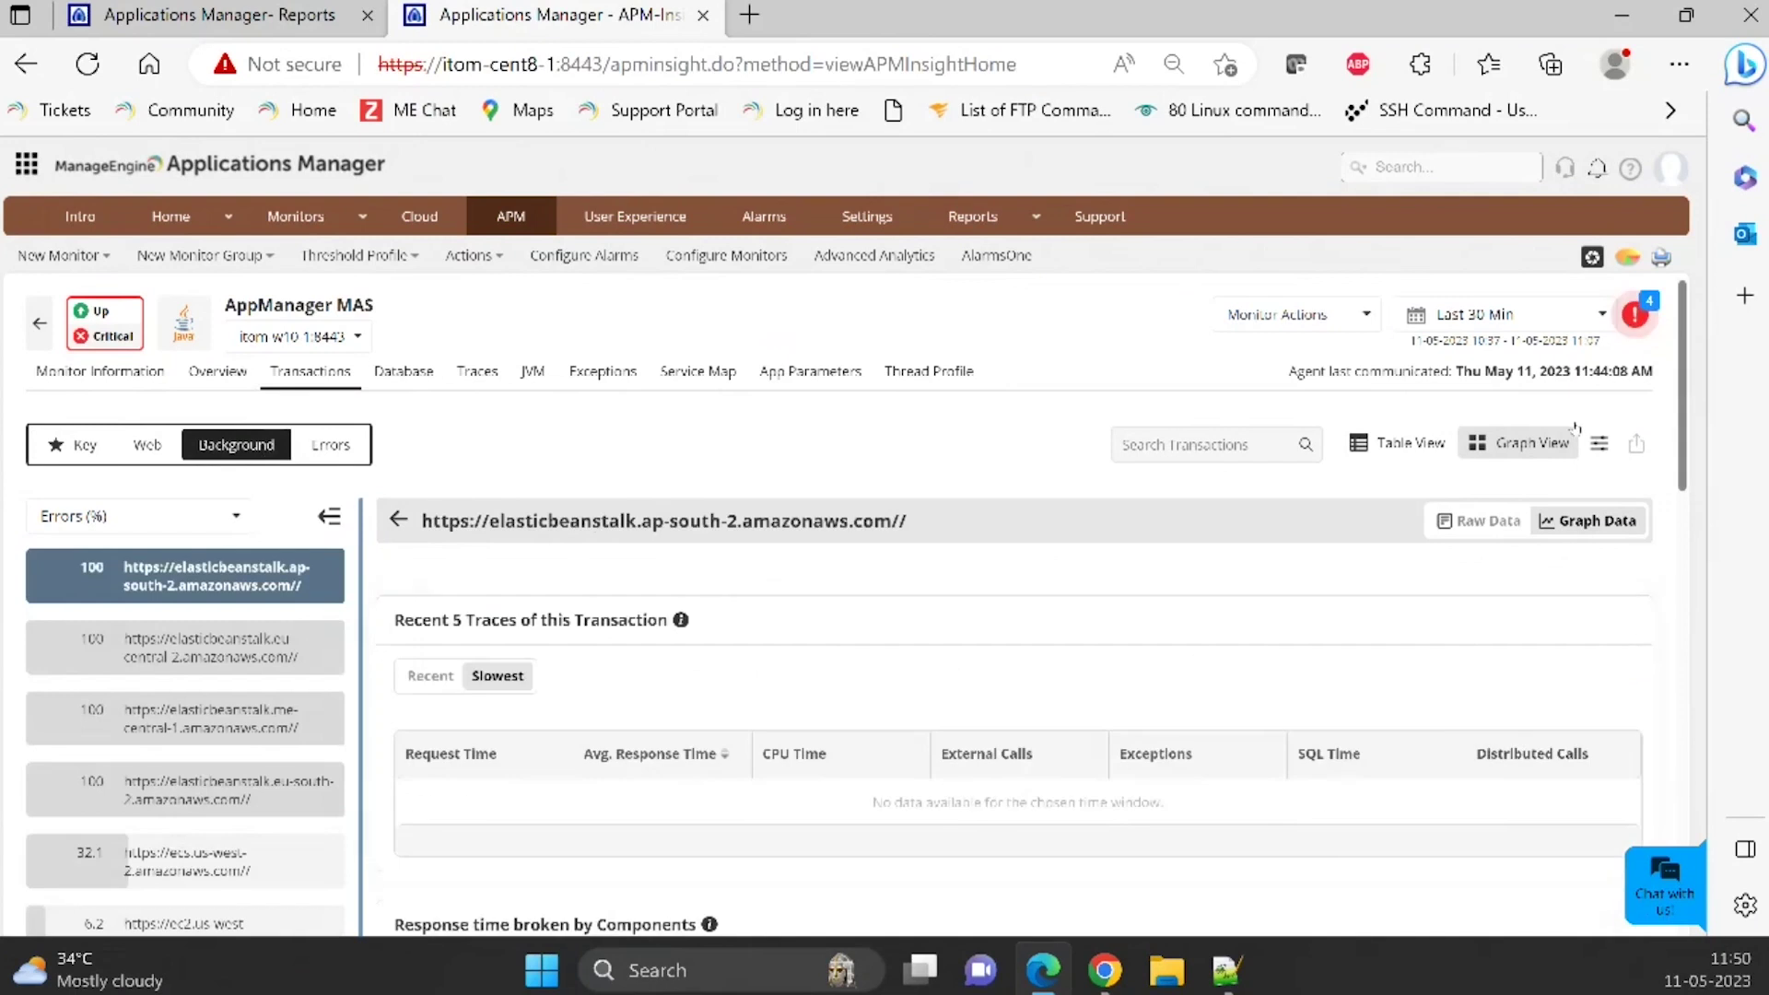
{"action": "left_click", "coordinate": [1601, 446]}
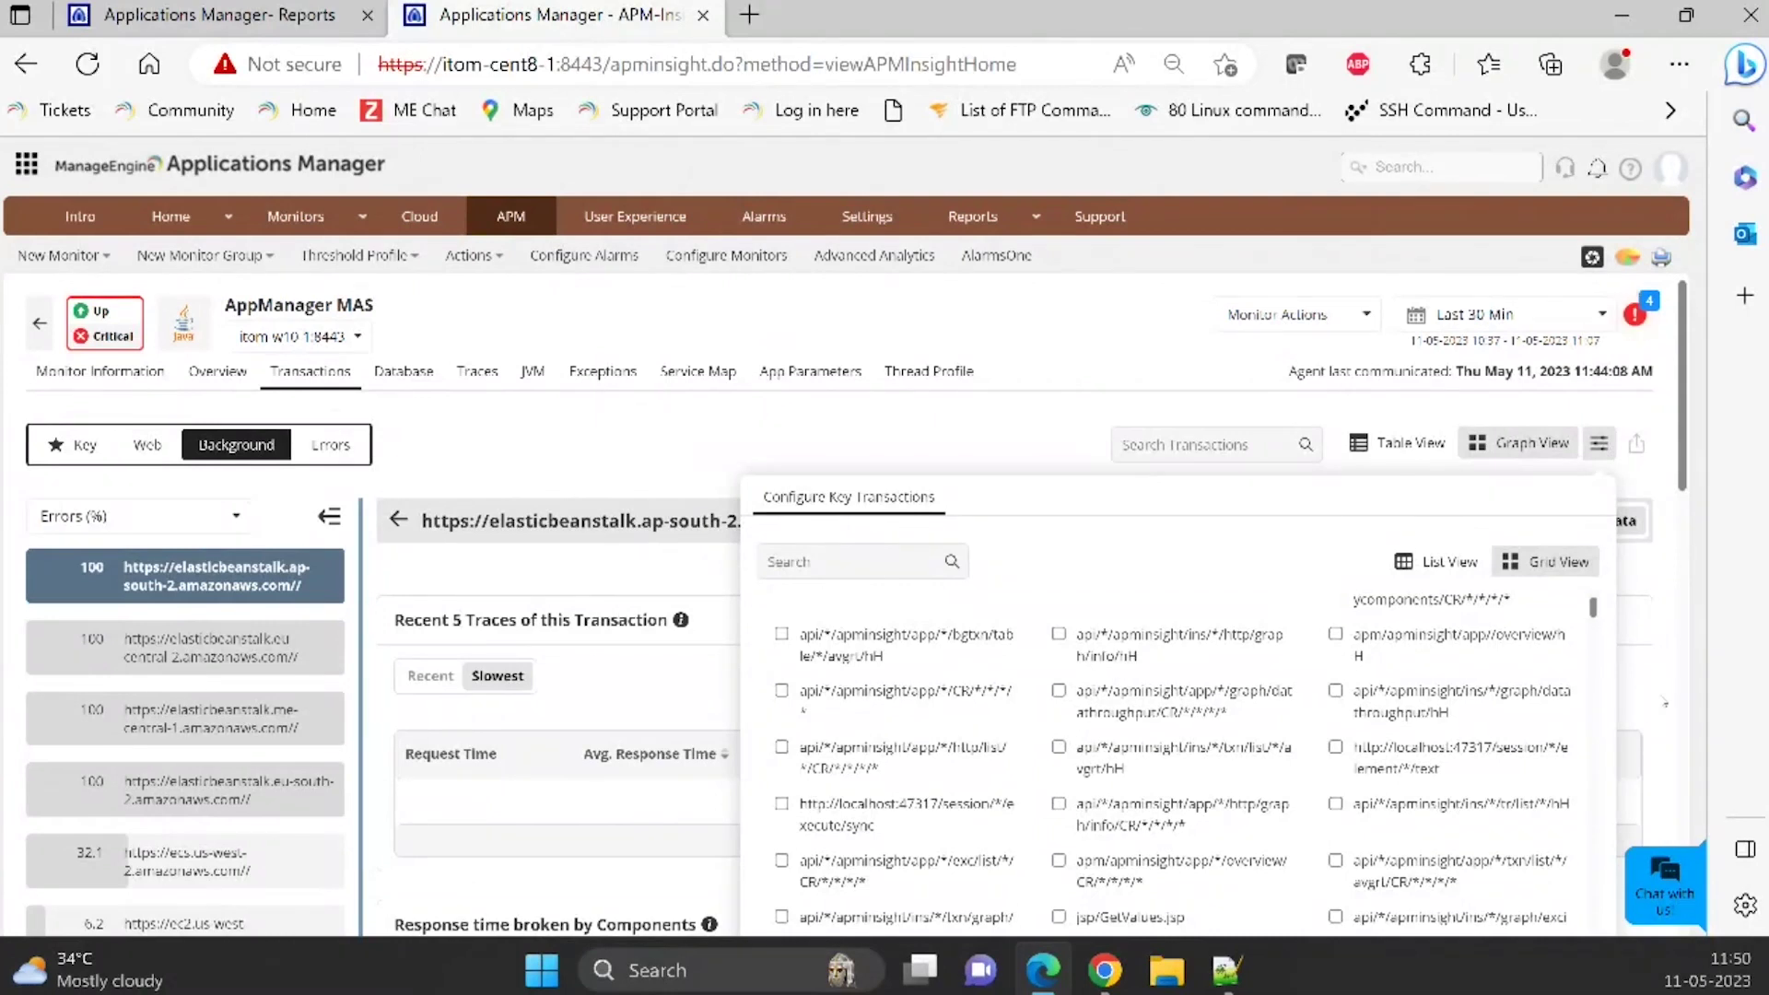
{"action": "scroll", "coordinate": [1567, 738], "scroll_direction": "down", "scroll_amount": 2}
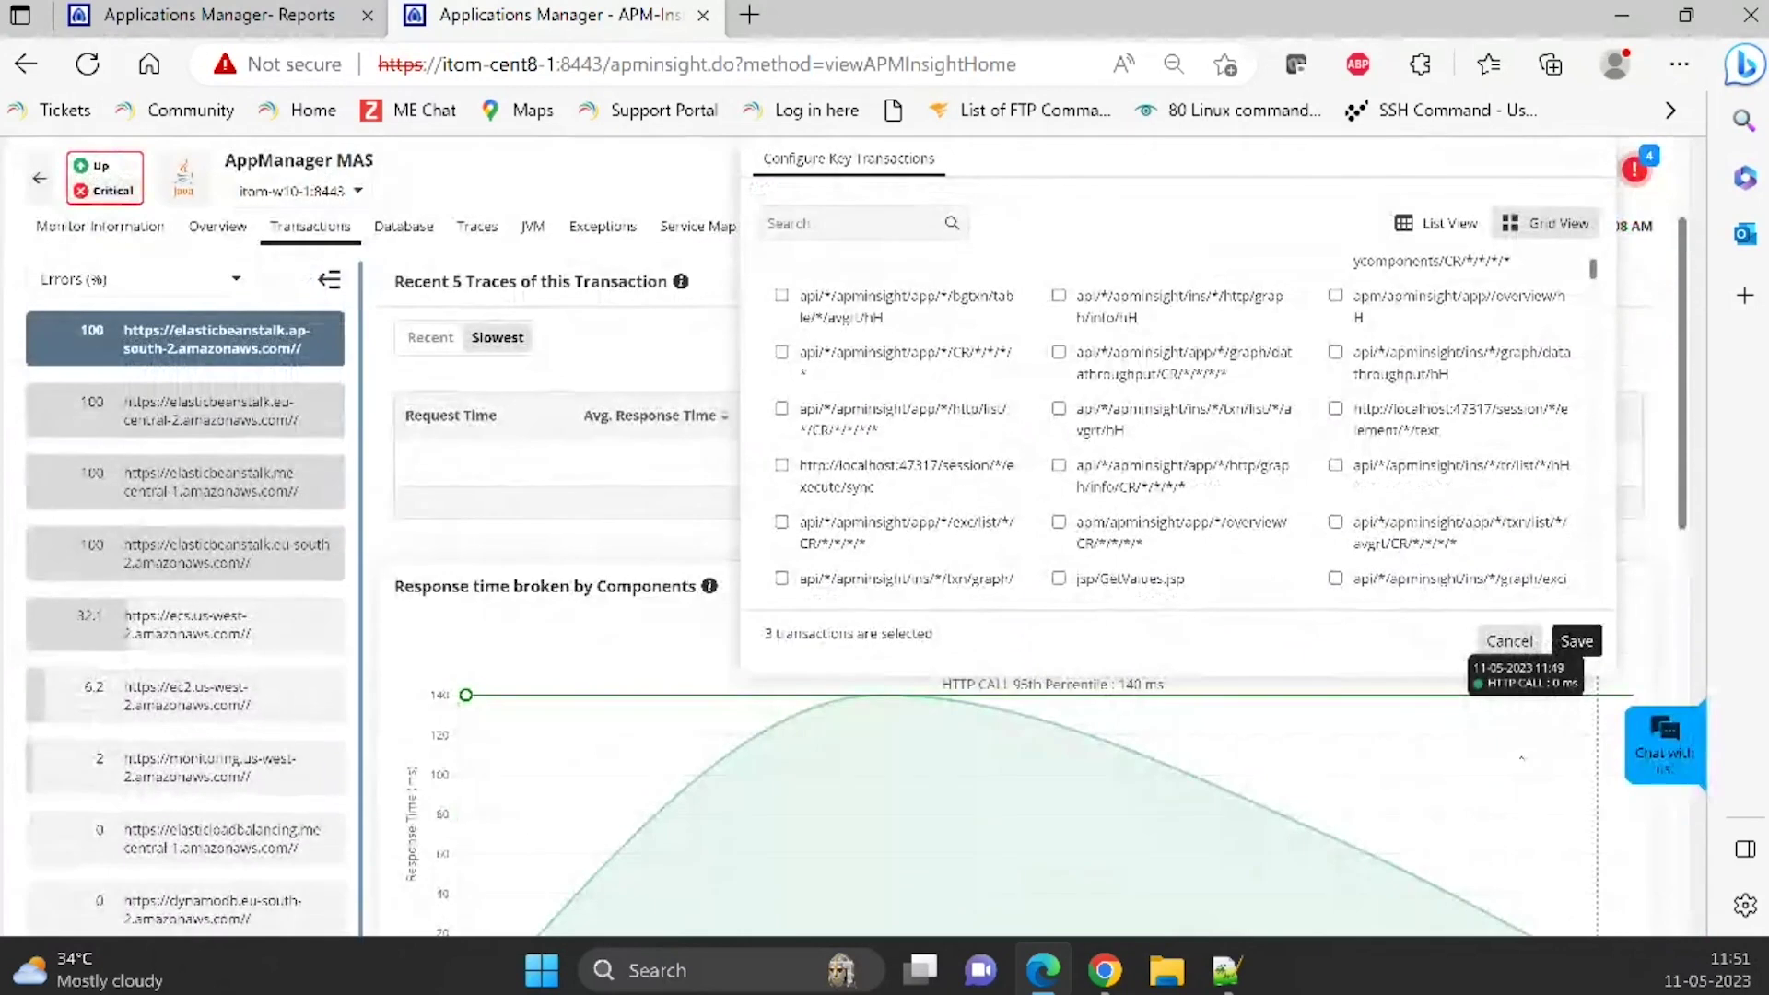
{"action": "left_click", "coordinate": [1509, 640]}
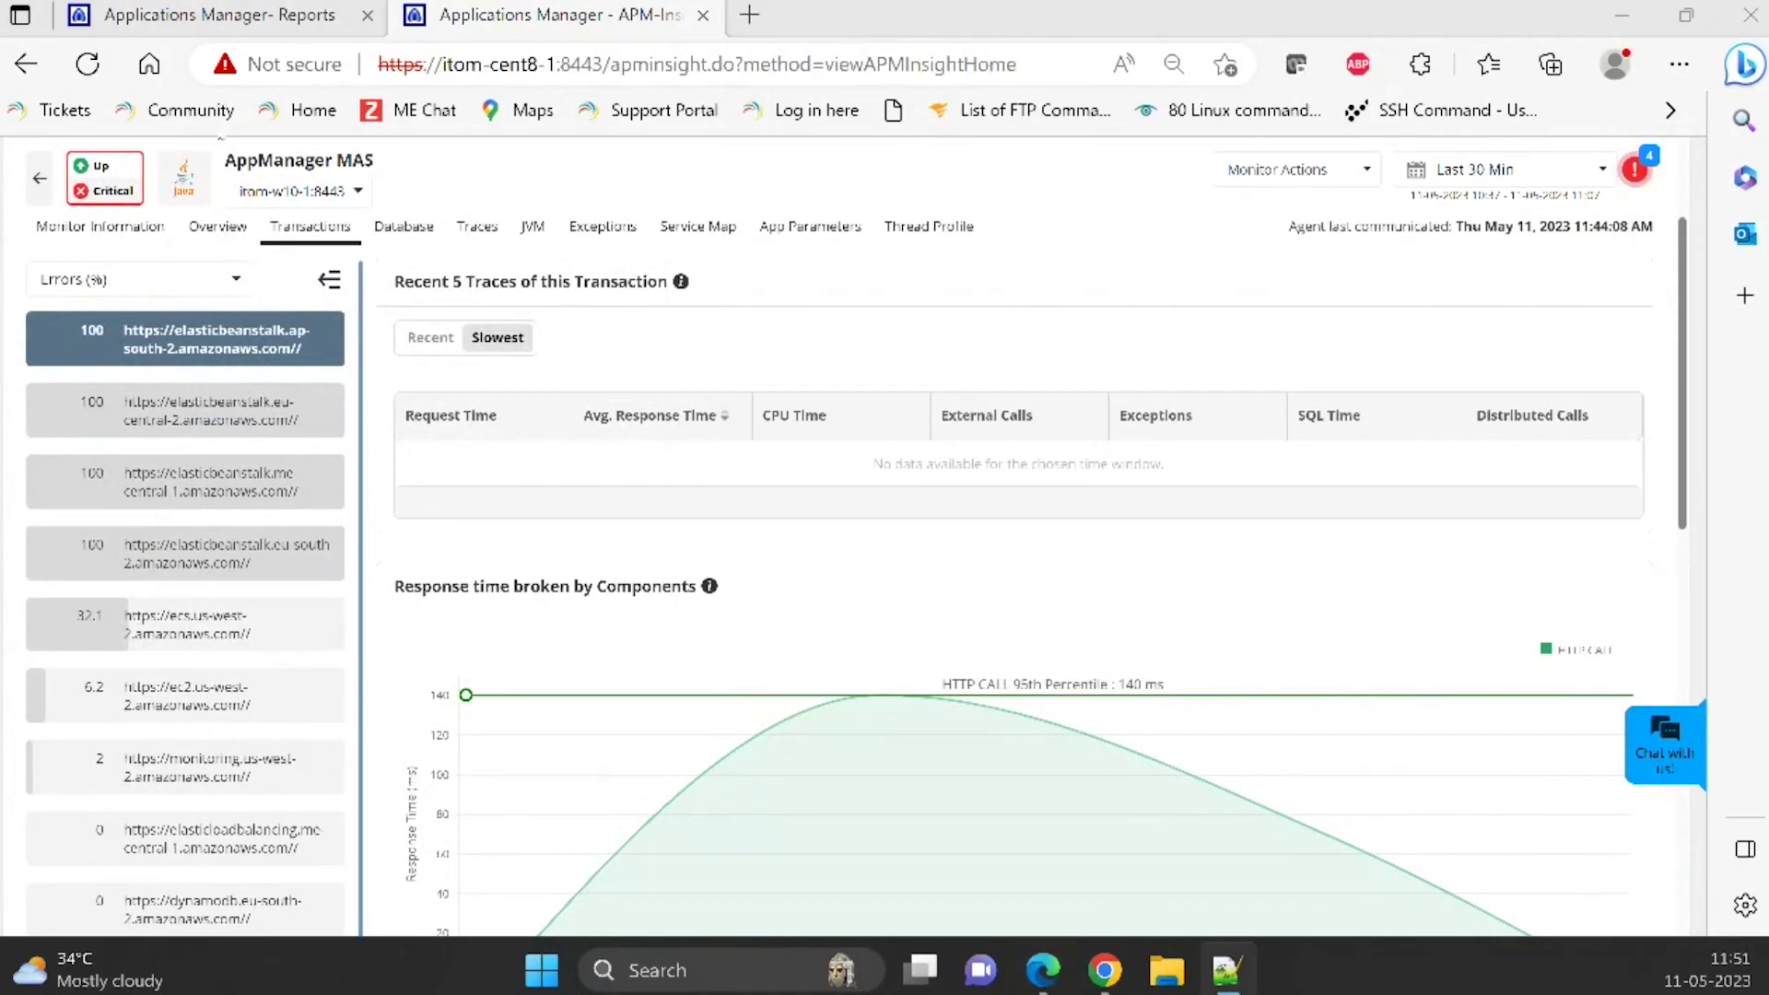
{"action": "scroll", "coordinate": [403, 177], "scroll_direction": "up", "scroll_amount": 2}
{"action": "scroll", "coordinate": [405, 184], "scroll_direction": "up", "scroll_amount": 2}
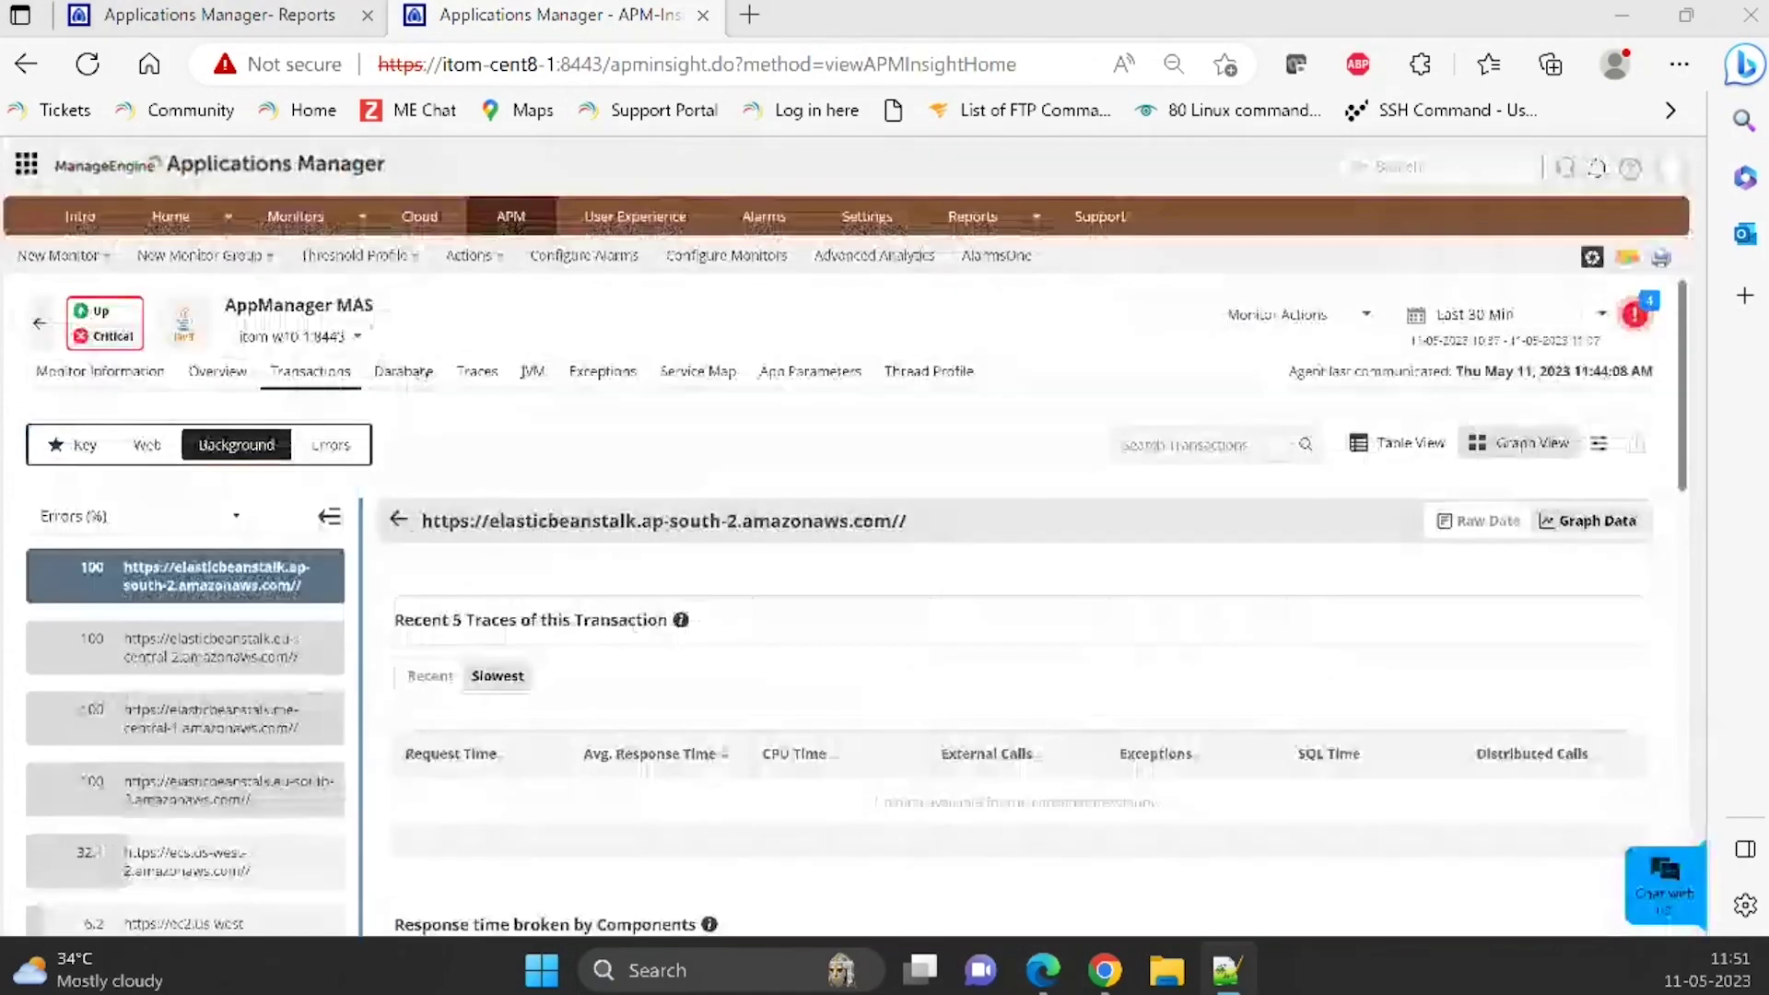
- View the monitor's database operations, filtering them by SELECT, UPDATE and INSERT before listing all operations again
{"action": "left_click", "coordinate": [424, 378]}
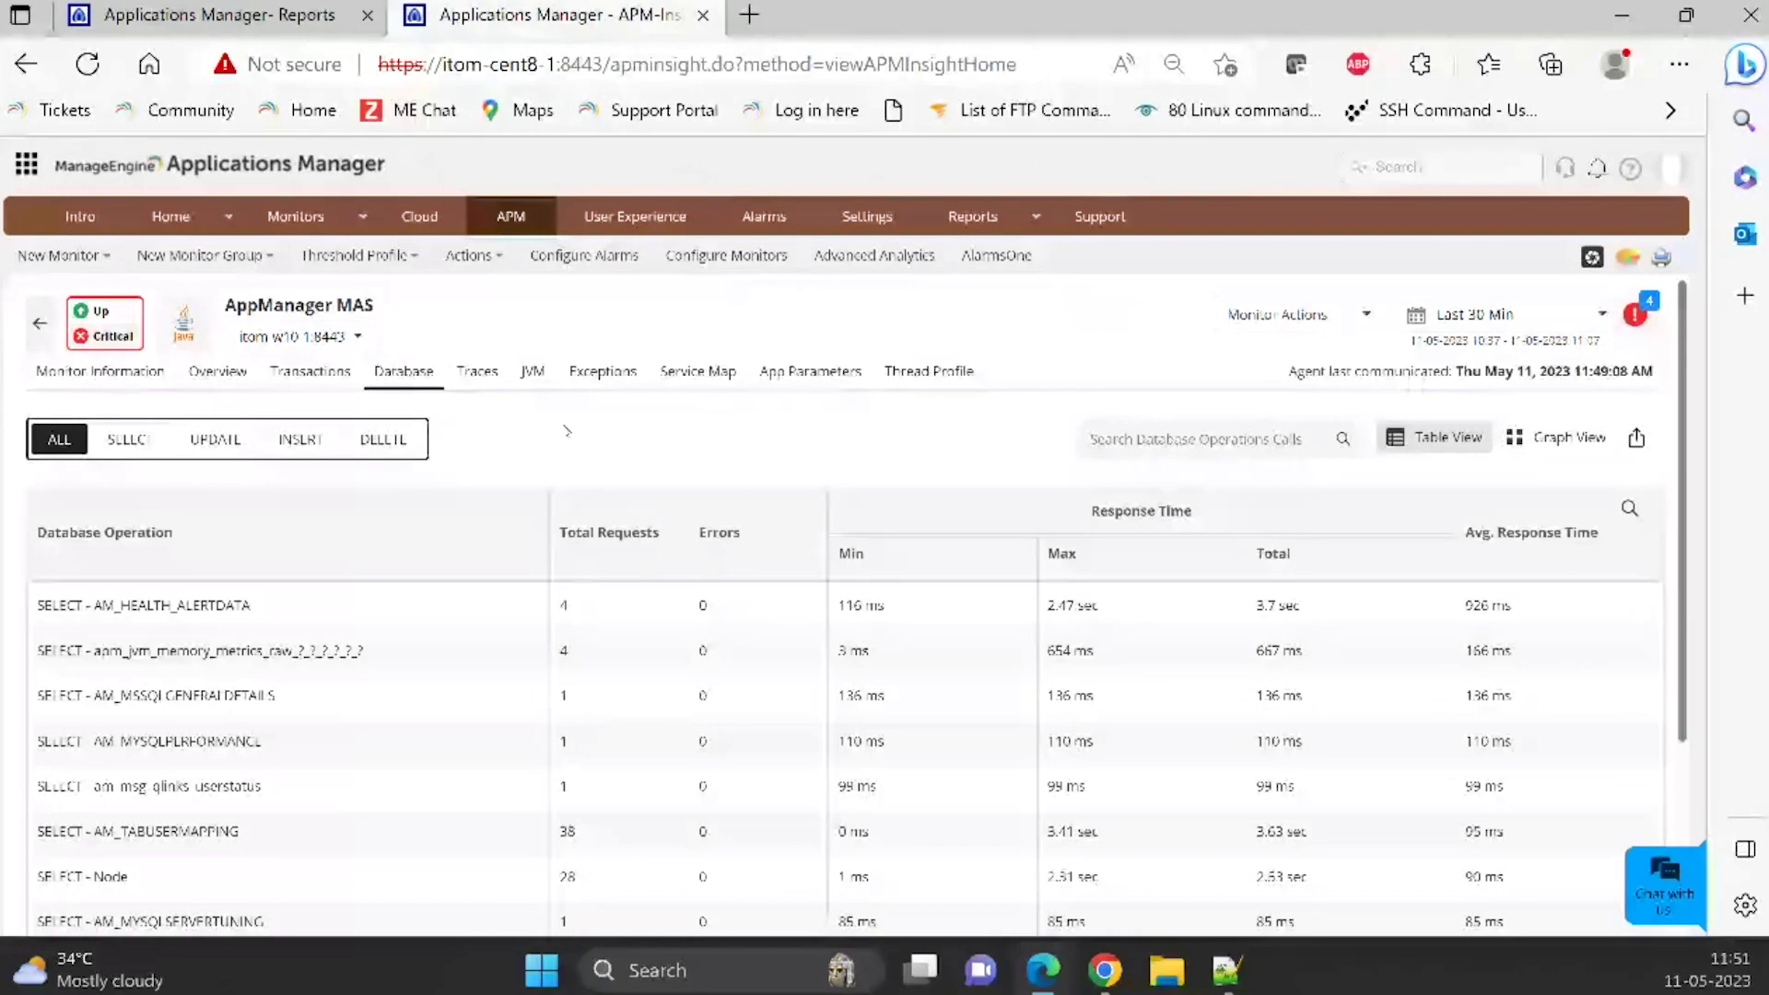
{"action": "left_click", "coordinate": [144, 440]}
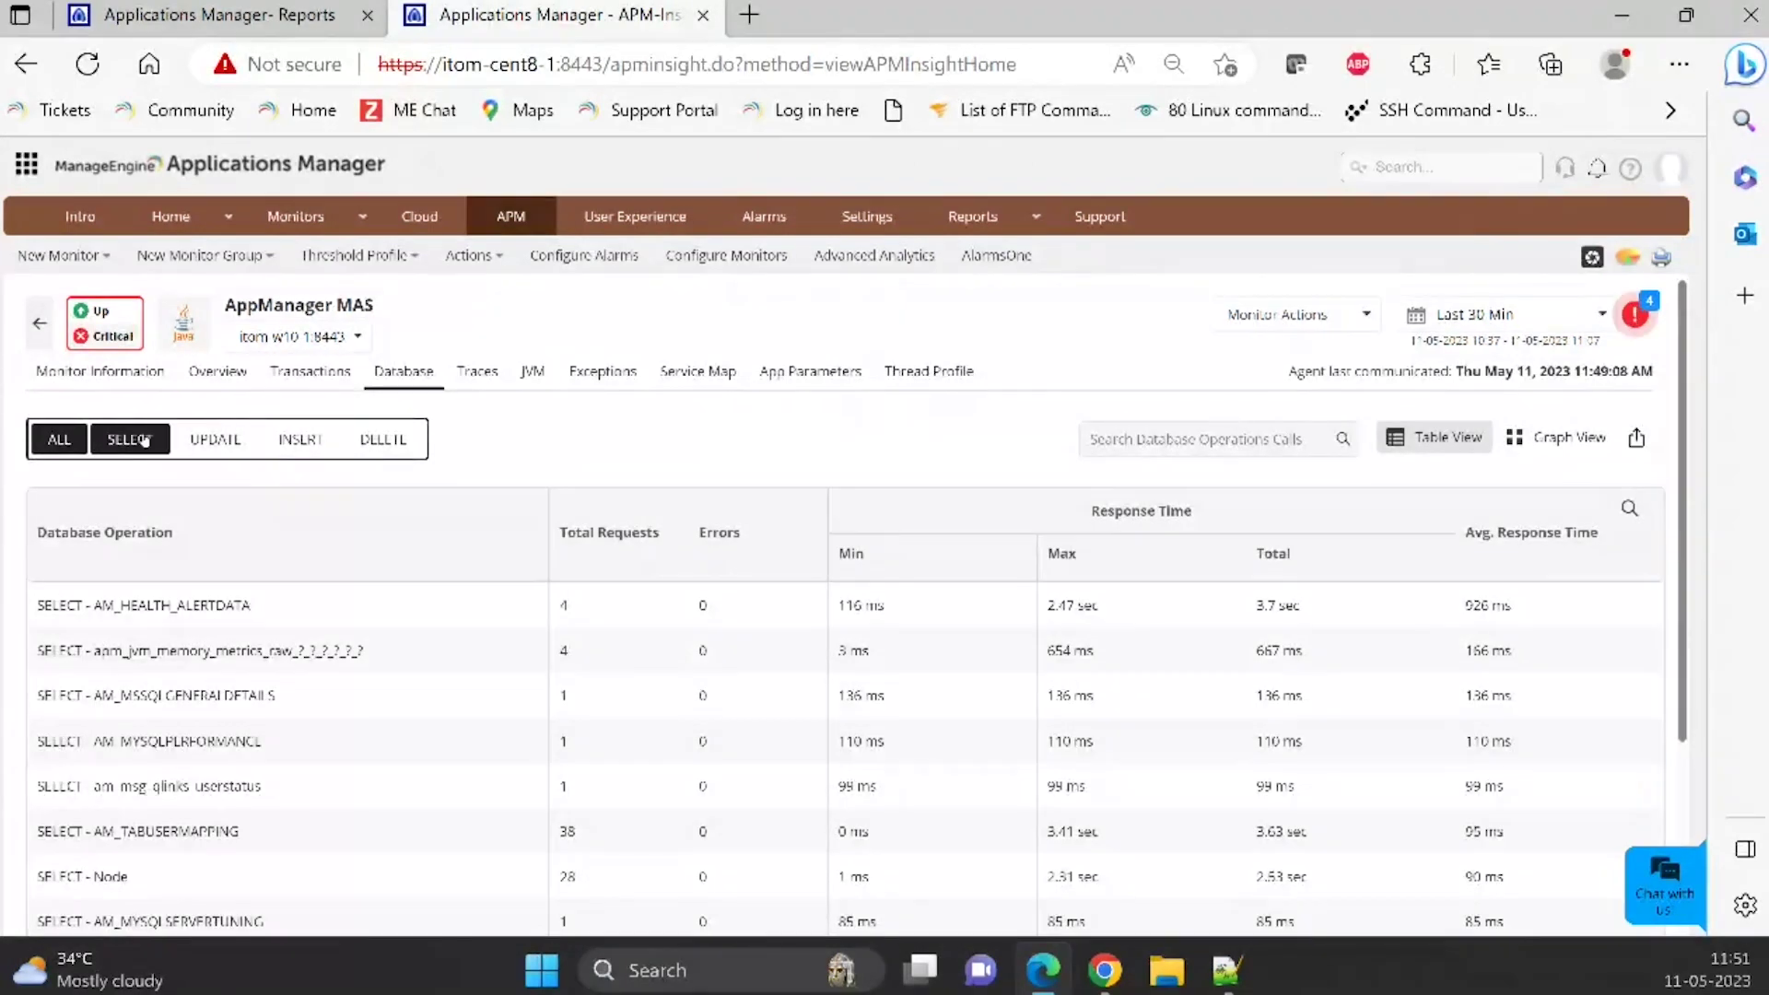
{"action": "left_click", "coordinate": [215, 440]}
{"action": "left_click", "coordinate": [292, 435]}
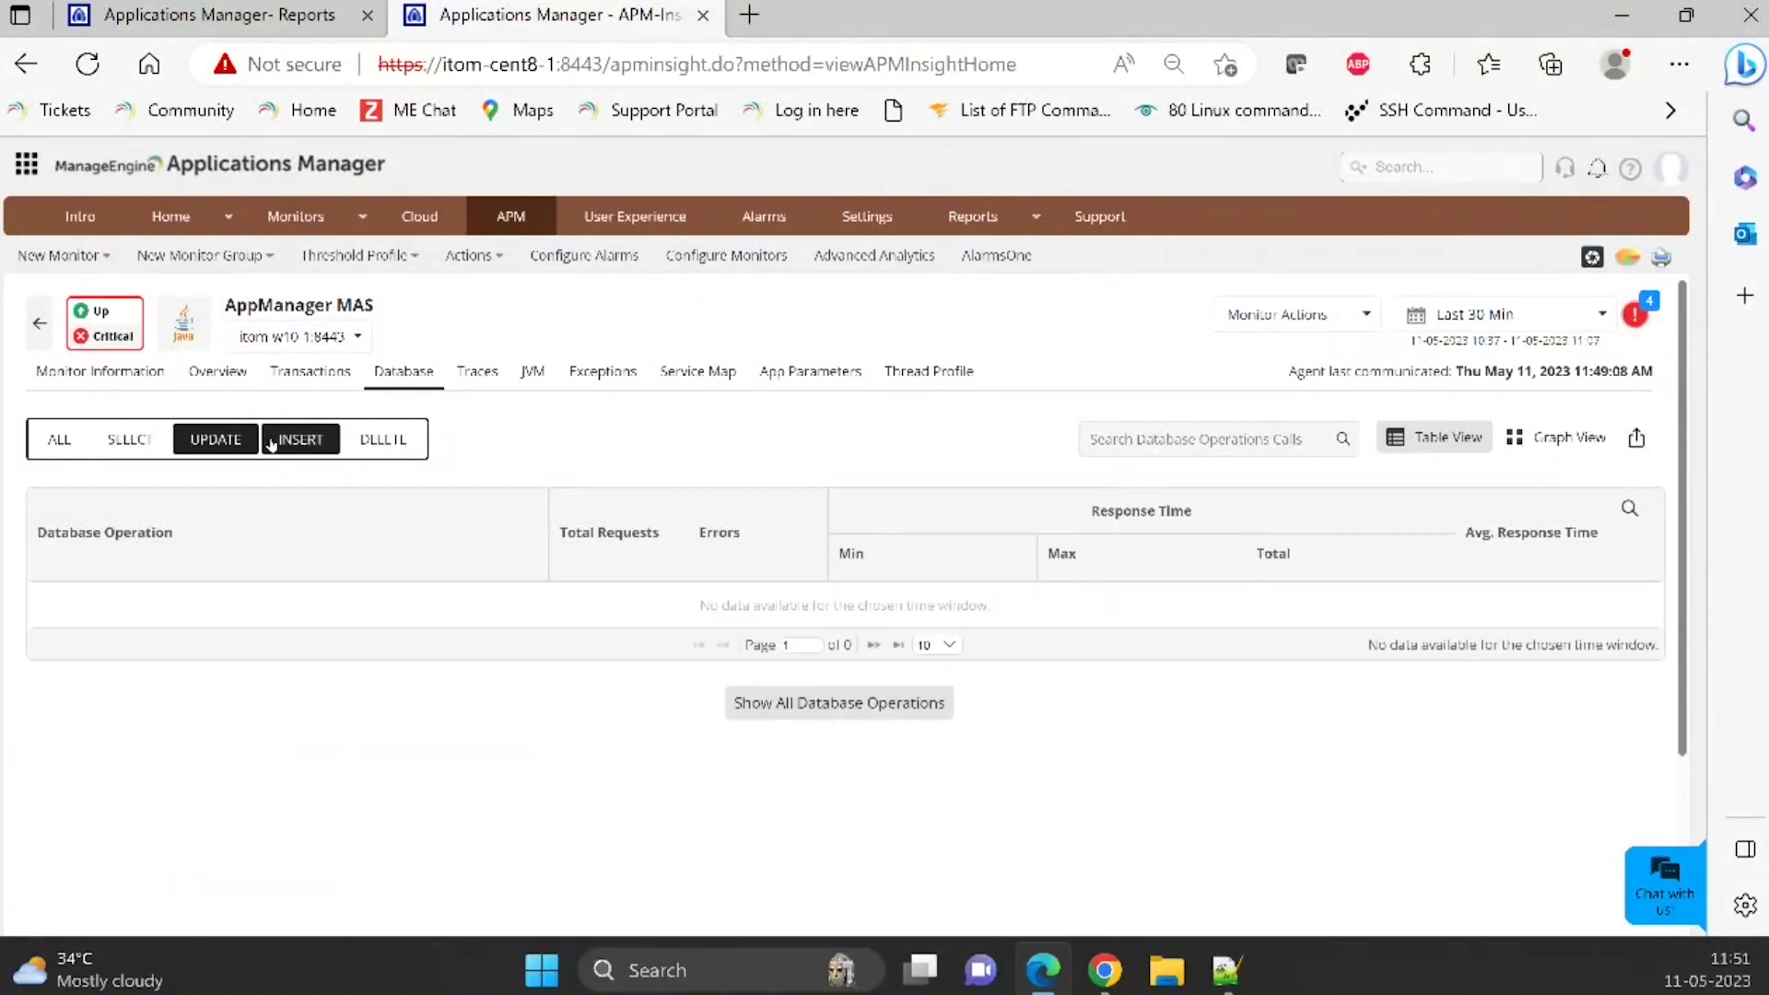
{"action": "left_click", "coordinate": [57, 440]}
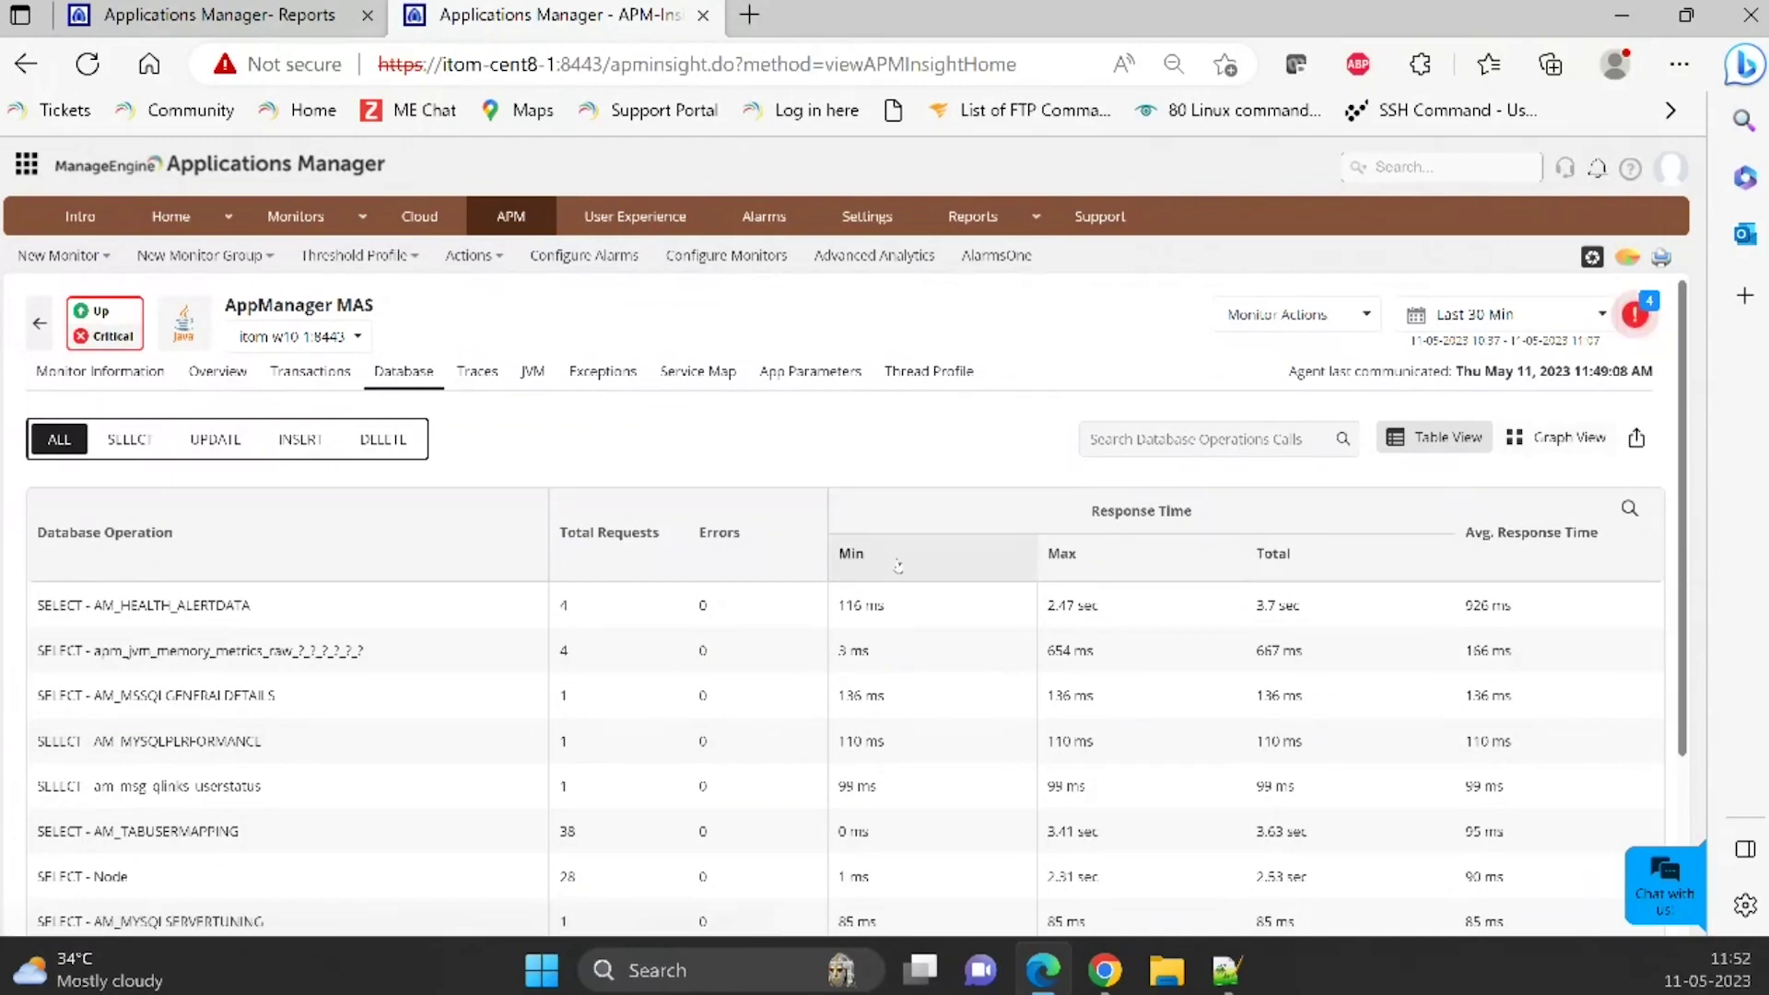
- Examine the average response time, requests, traces, caller split and response time chart of the SELECT - AM_HEALTH_ALERTDATA operation
{"action": "left_click", "coordinate": [96, 611]}
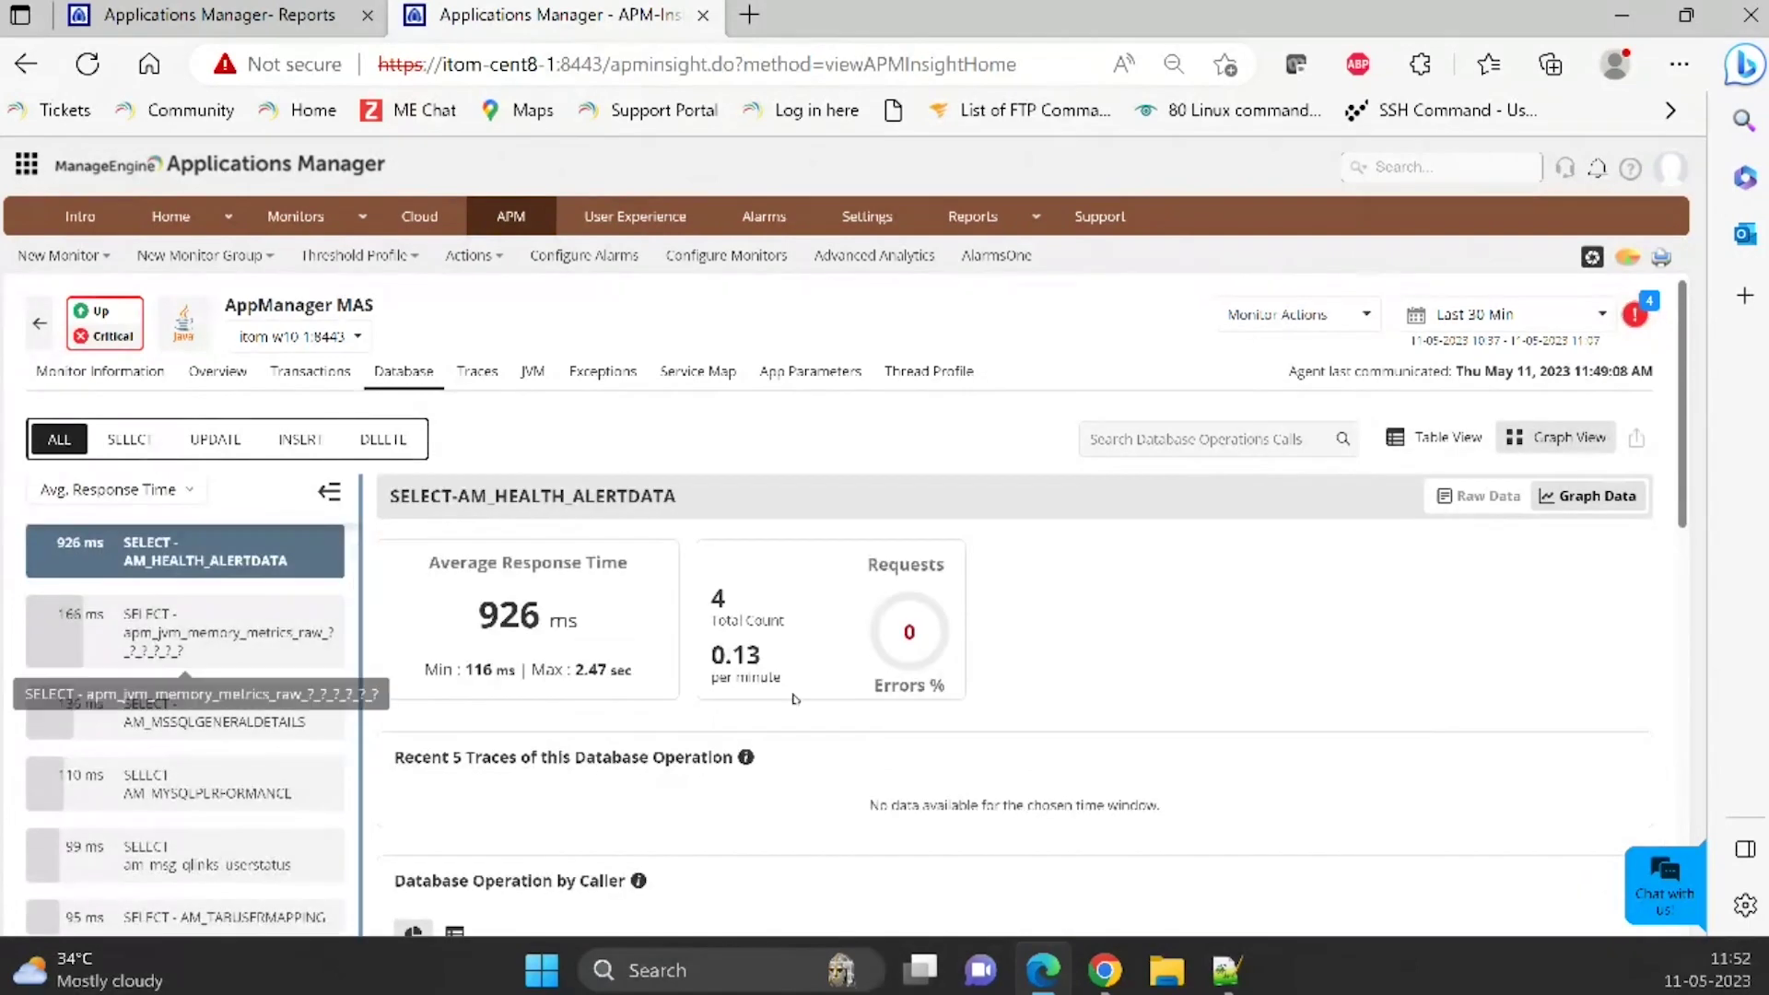
{"action": "scroll", "coordinate": [936, 720], "scroll_direction": "down", "scroll_amount": 2}
{"action": "scroll", "coordinate": [936, 720], "scroll_direction": "down", "scroll_amount": 1}
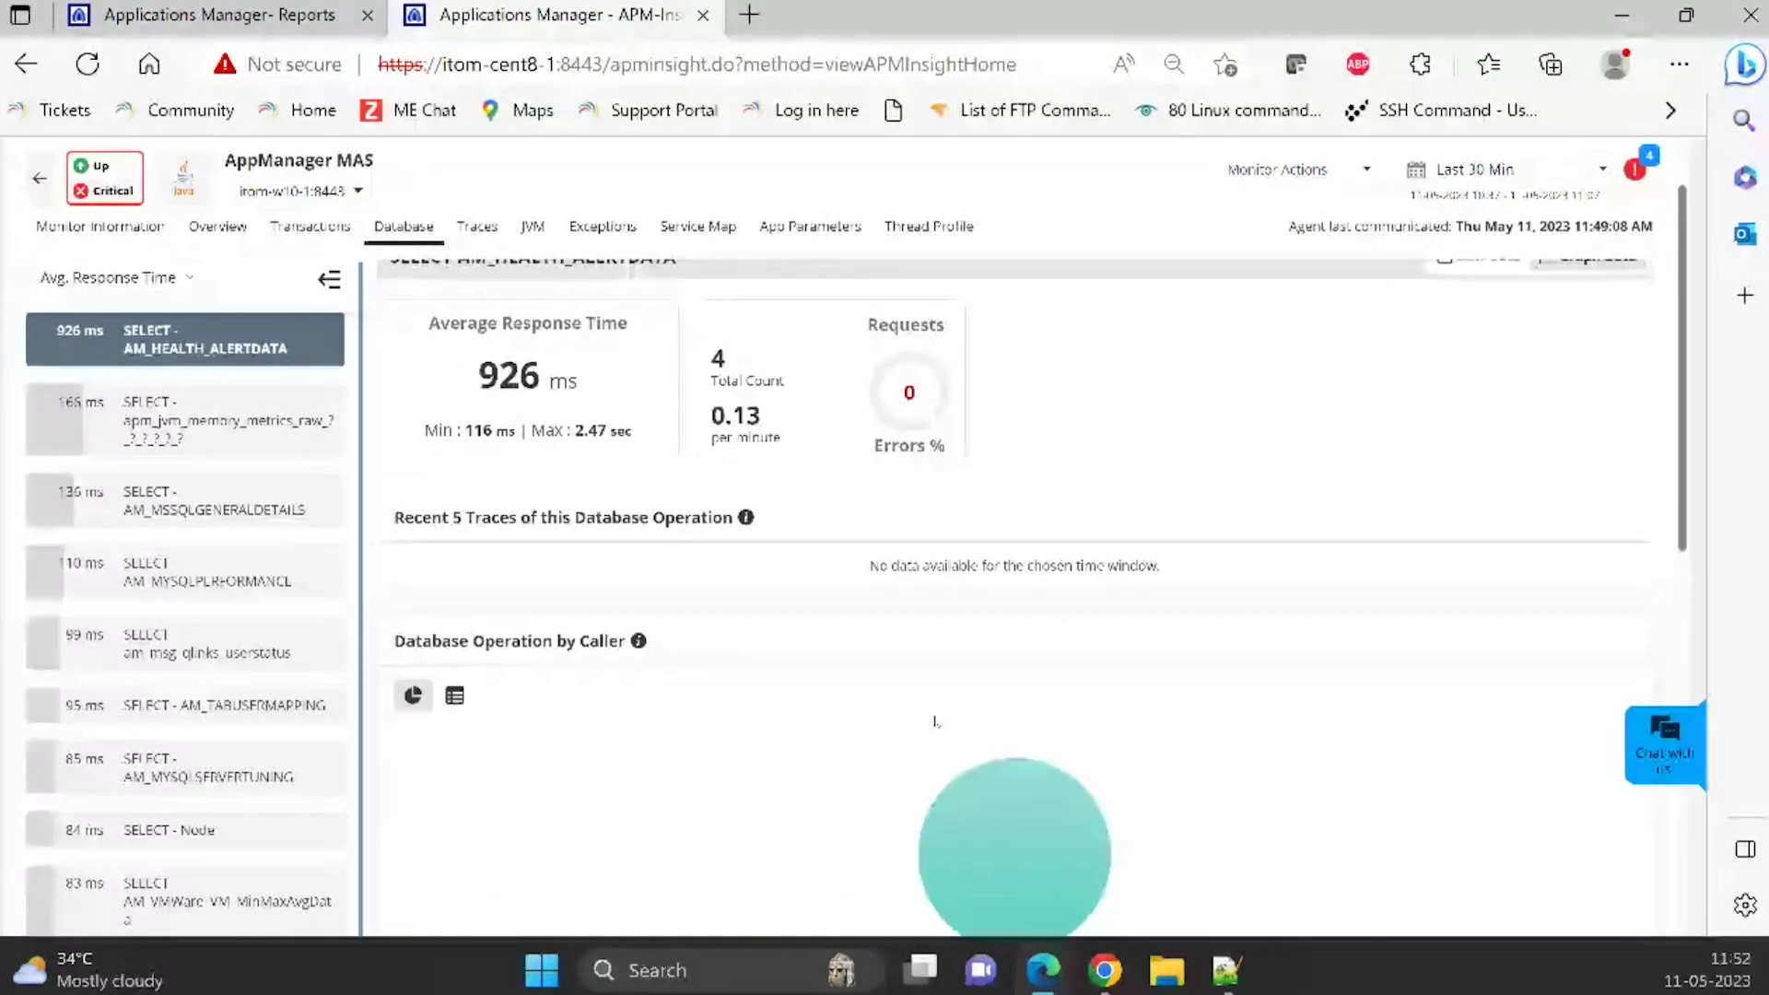
{"action": "scroll", "coordinate": [937, 721], "scroll_direction": "down", "scroll_amount": 1}
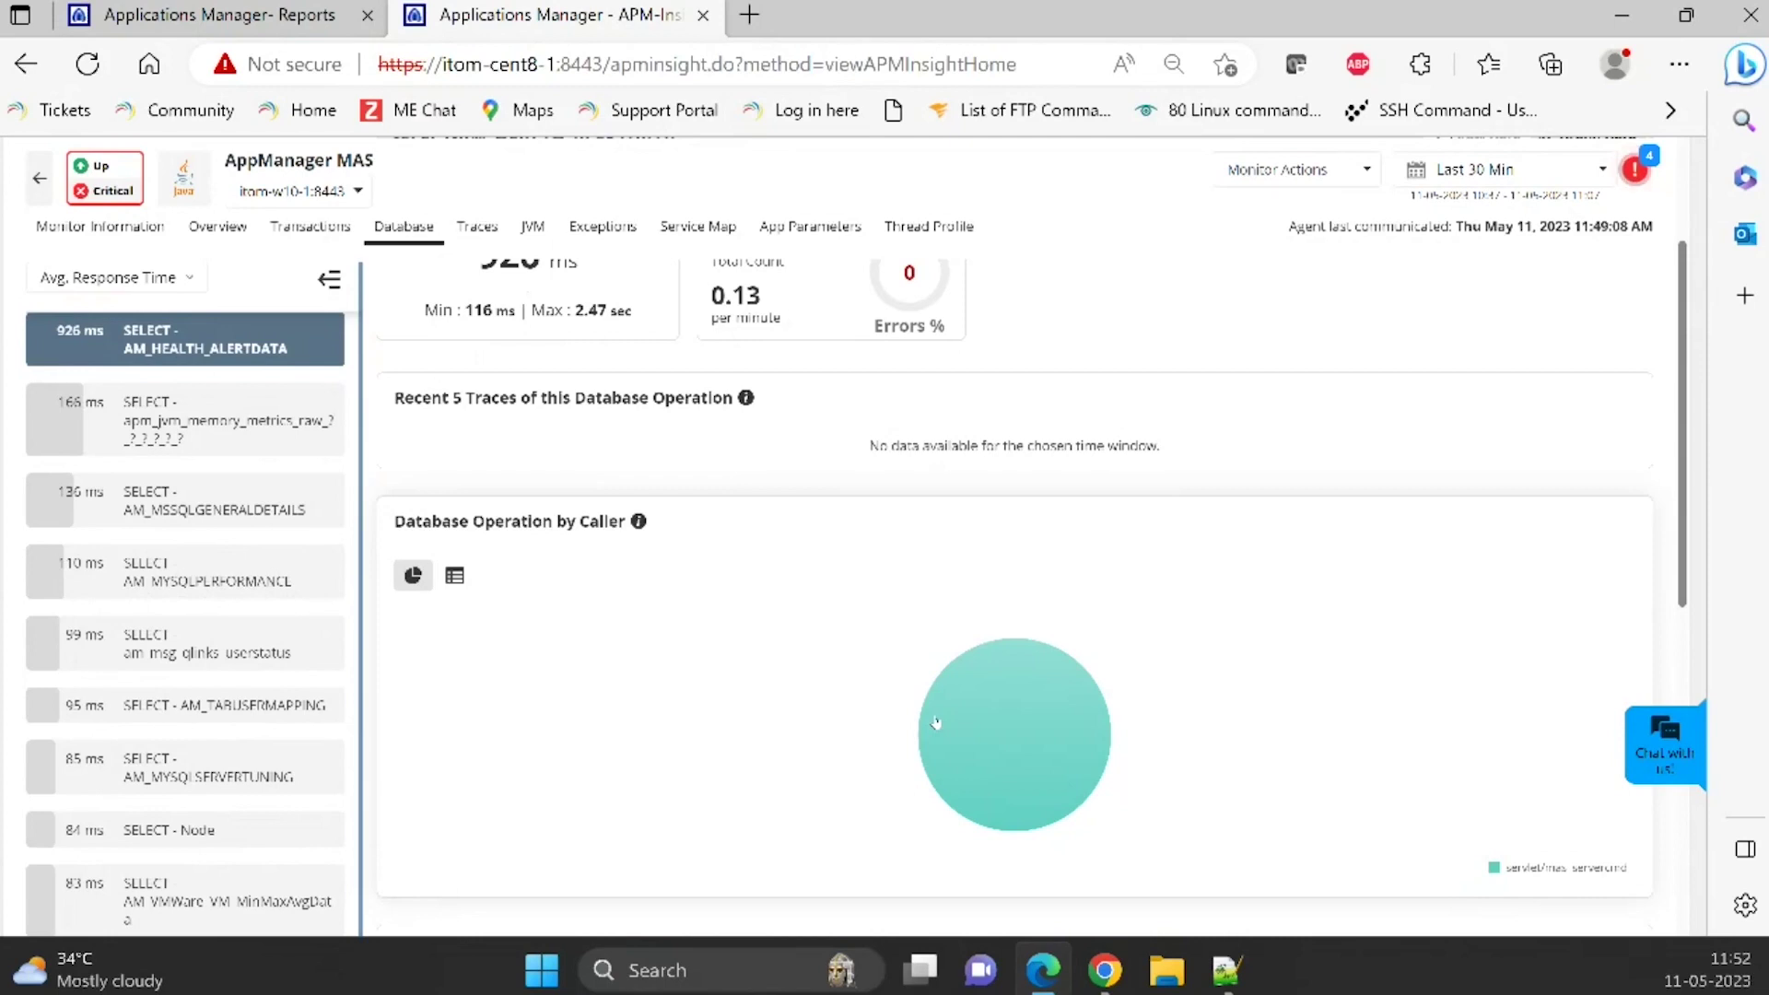
{"action": "scroll", "coordinate": [936, 724], "scroll_direction": "down", "scroll_amount": 1}
{"action": "scroll", "coordinate": [936, 723], "scroll_direction": "down", "scroll_amount": 3}
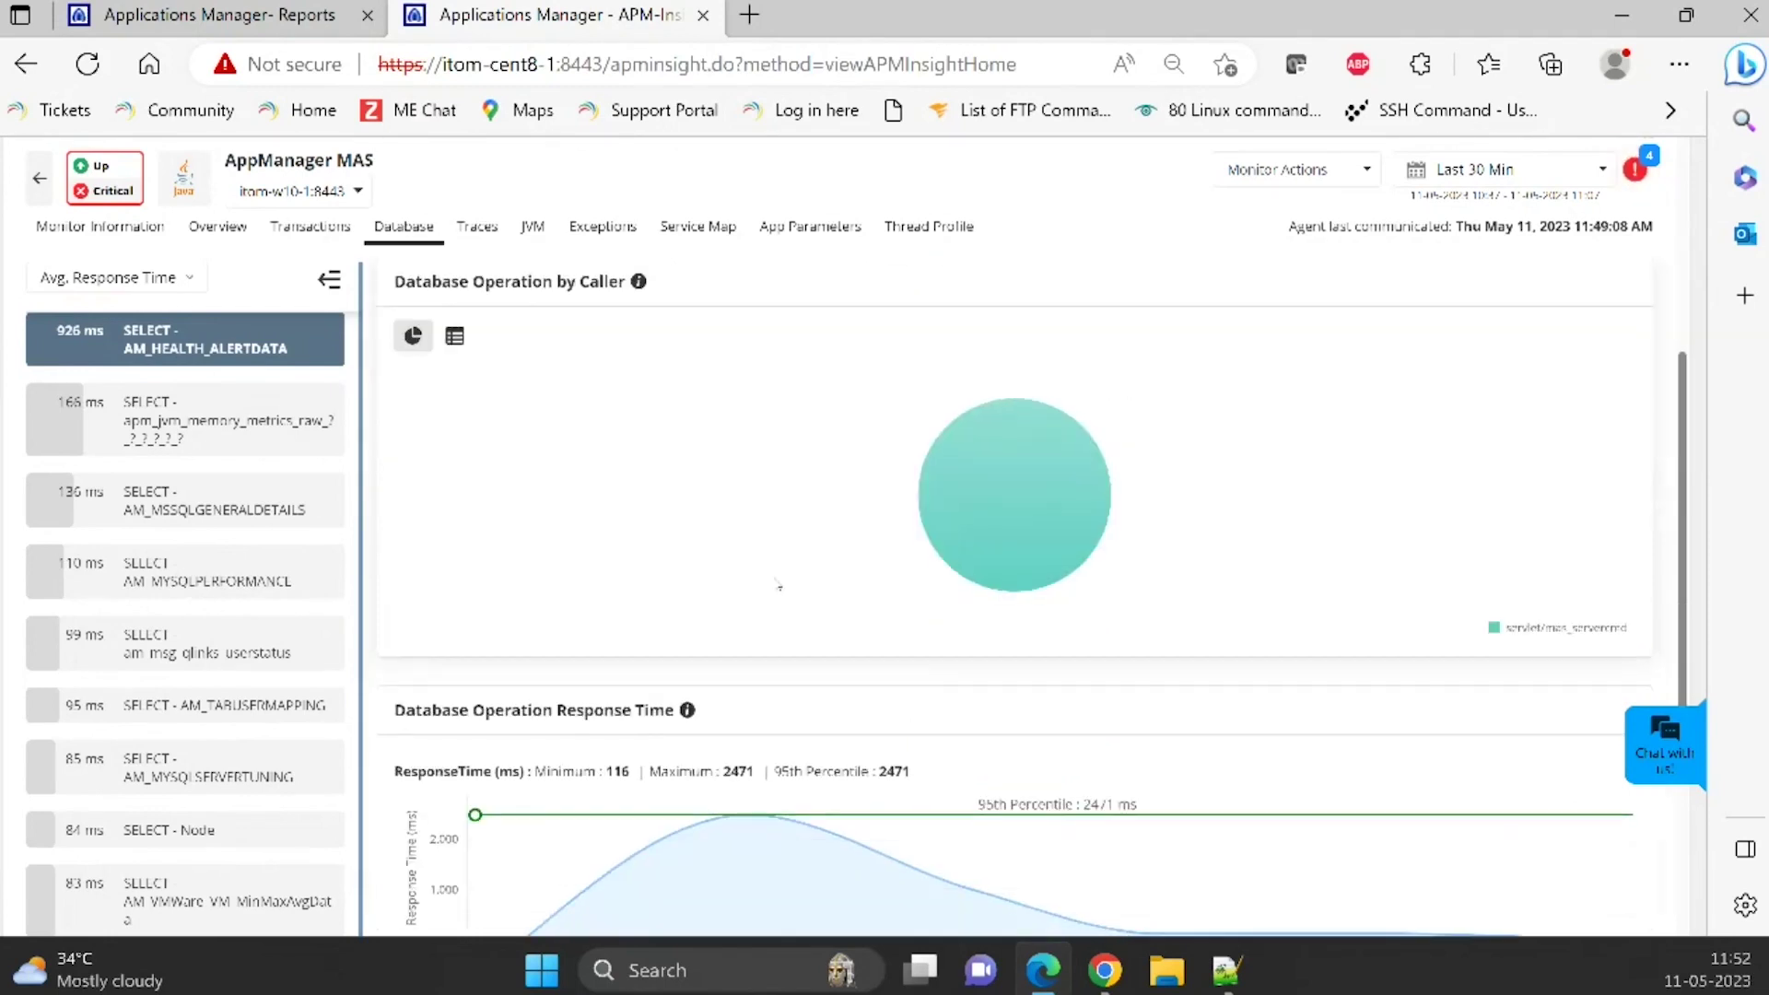
{"action": "scroll", "coordinate": [778, 585], "scroll_direction": "up", "scroll_amount": 8}
{"action": "scroll", "coordinate": [1325, 275], "scroll_direction": "up", "scroll_amount": 2}
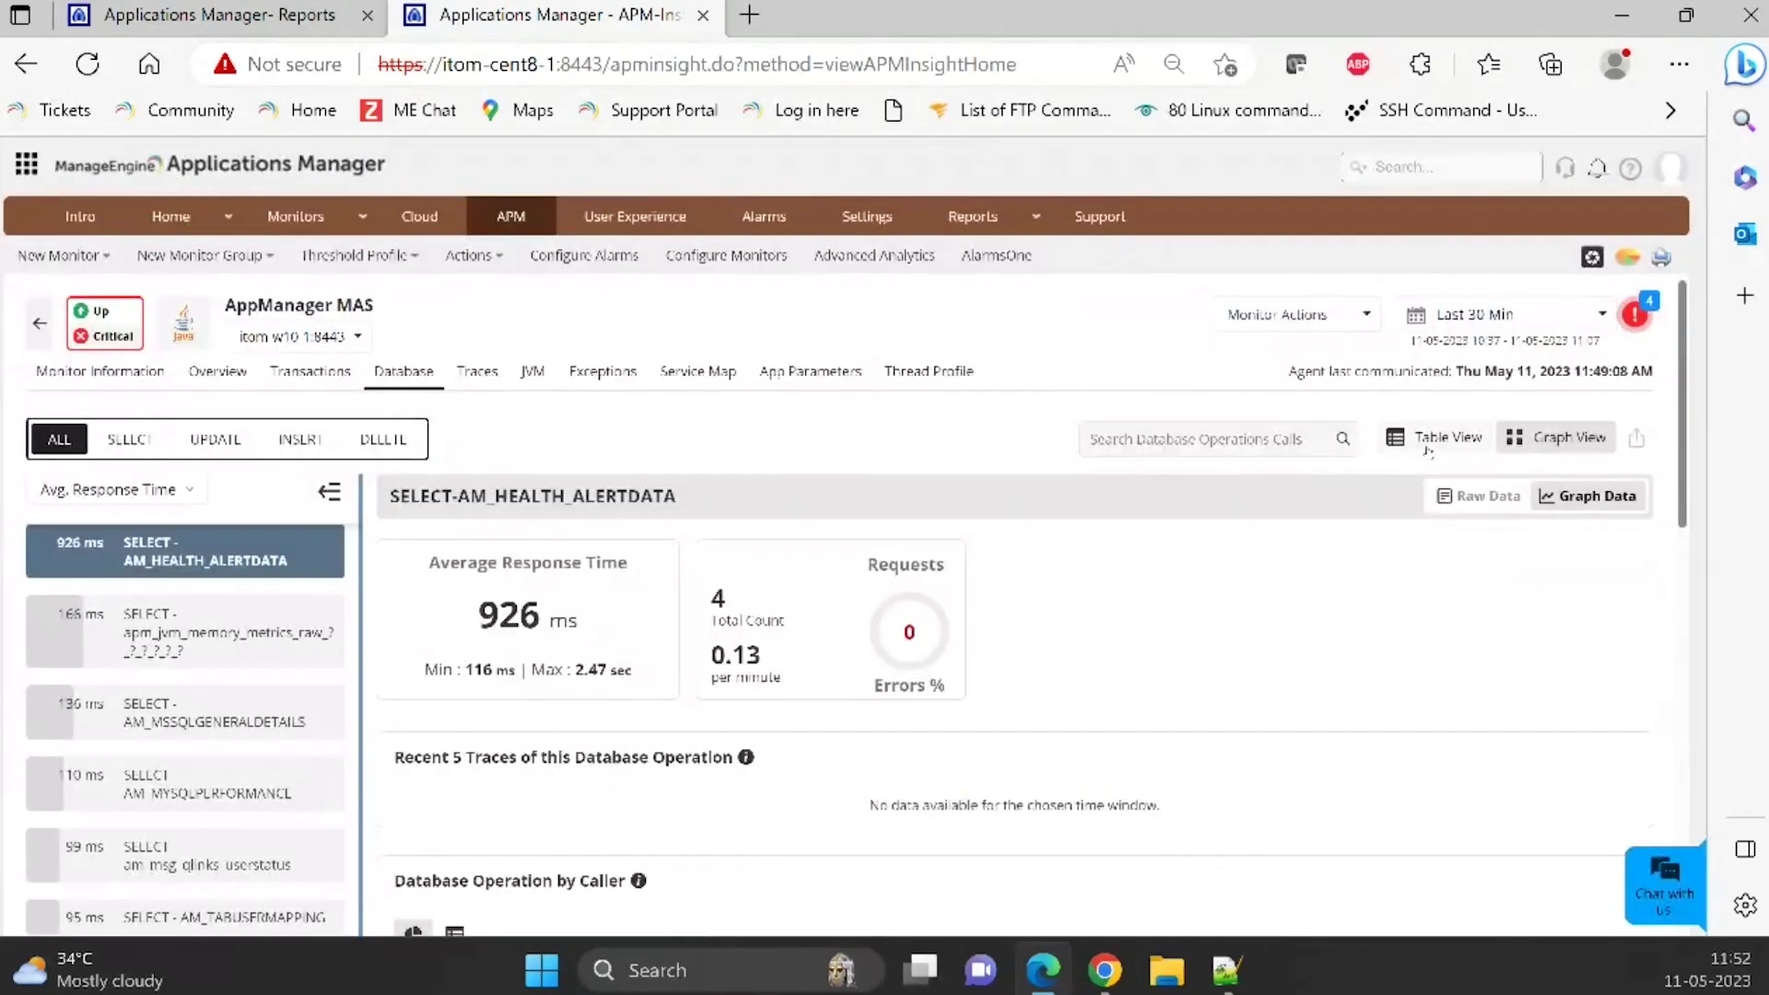
- View the database operations as a table, then reopen SELECT - AM_HEALTH_ALERTDATA and examine its caller, response time and throughput charts
{"action": "left_click", "coordinate": [1428, 447]}
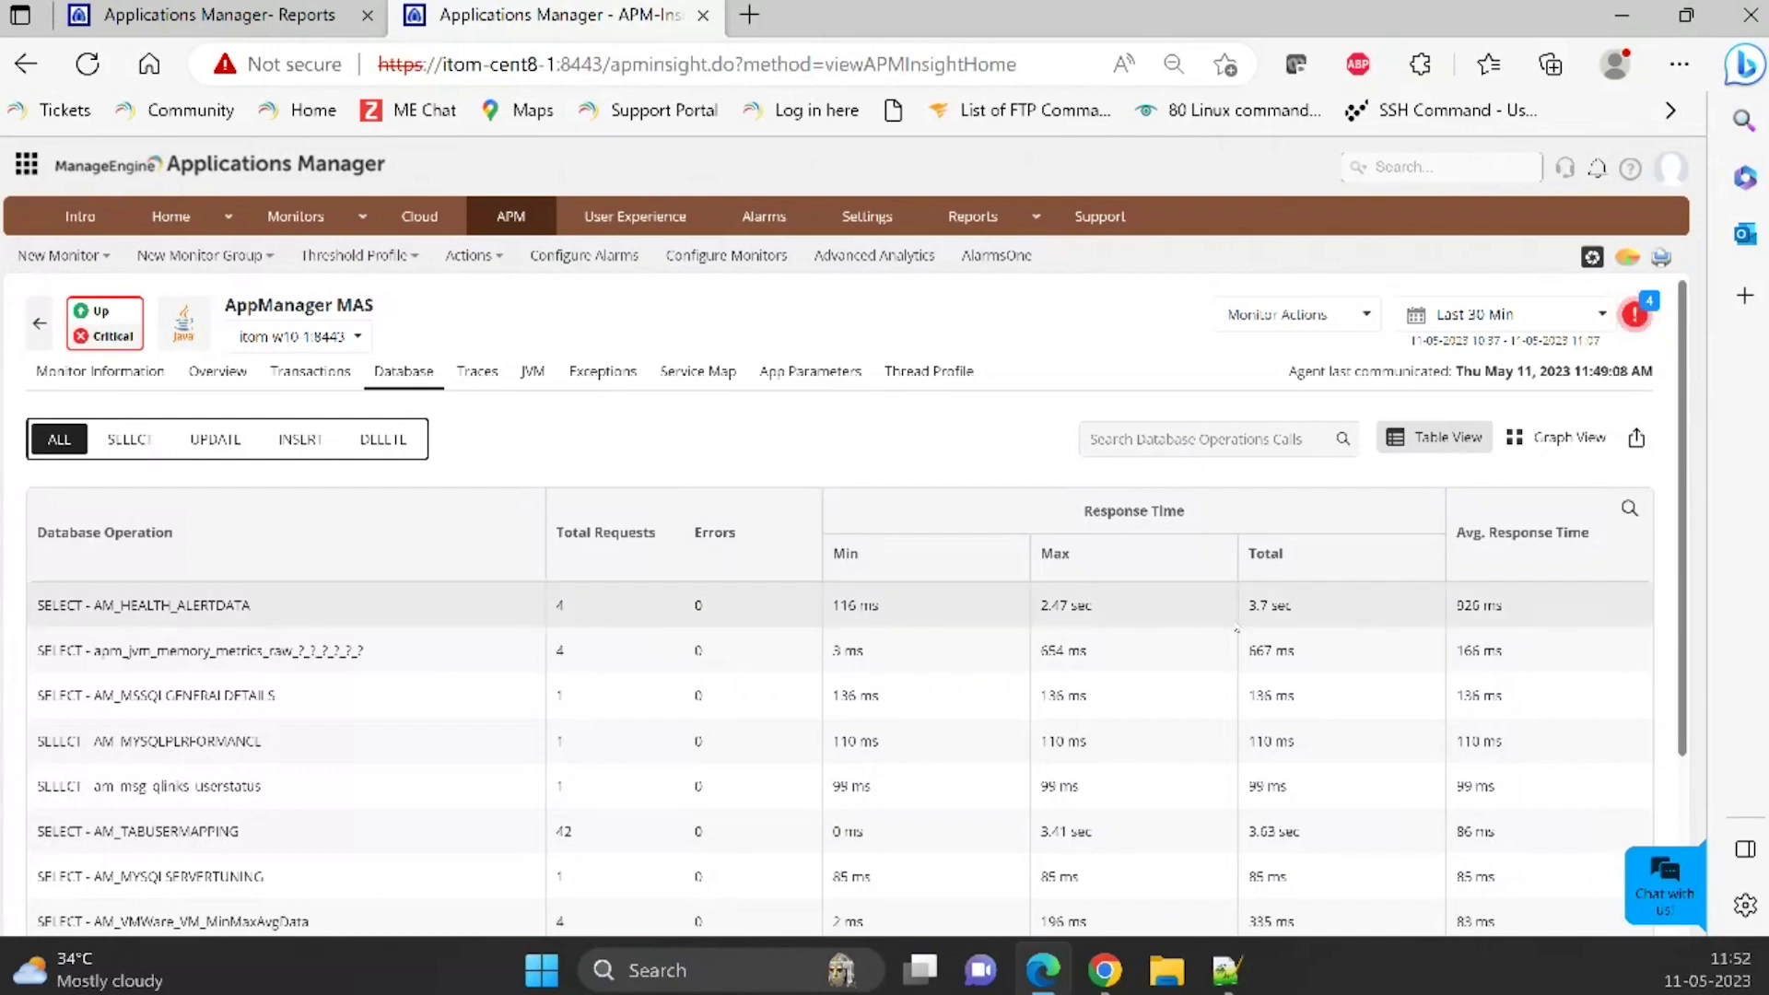
{"action": "left_click", "coordinate": [173, 614]}
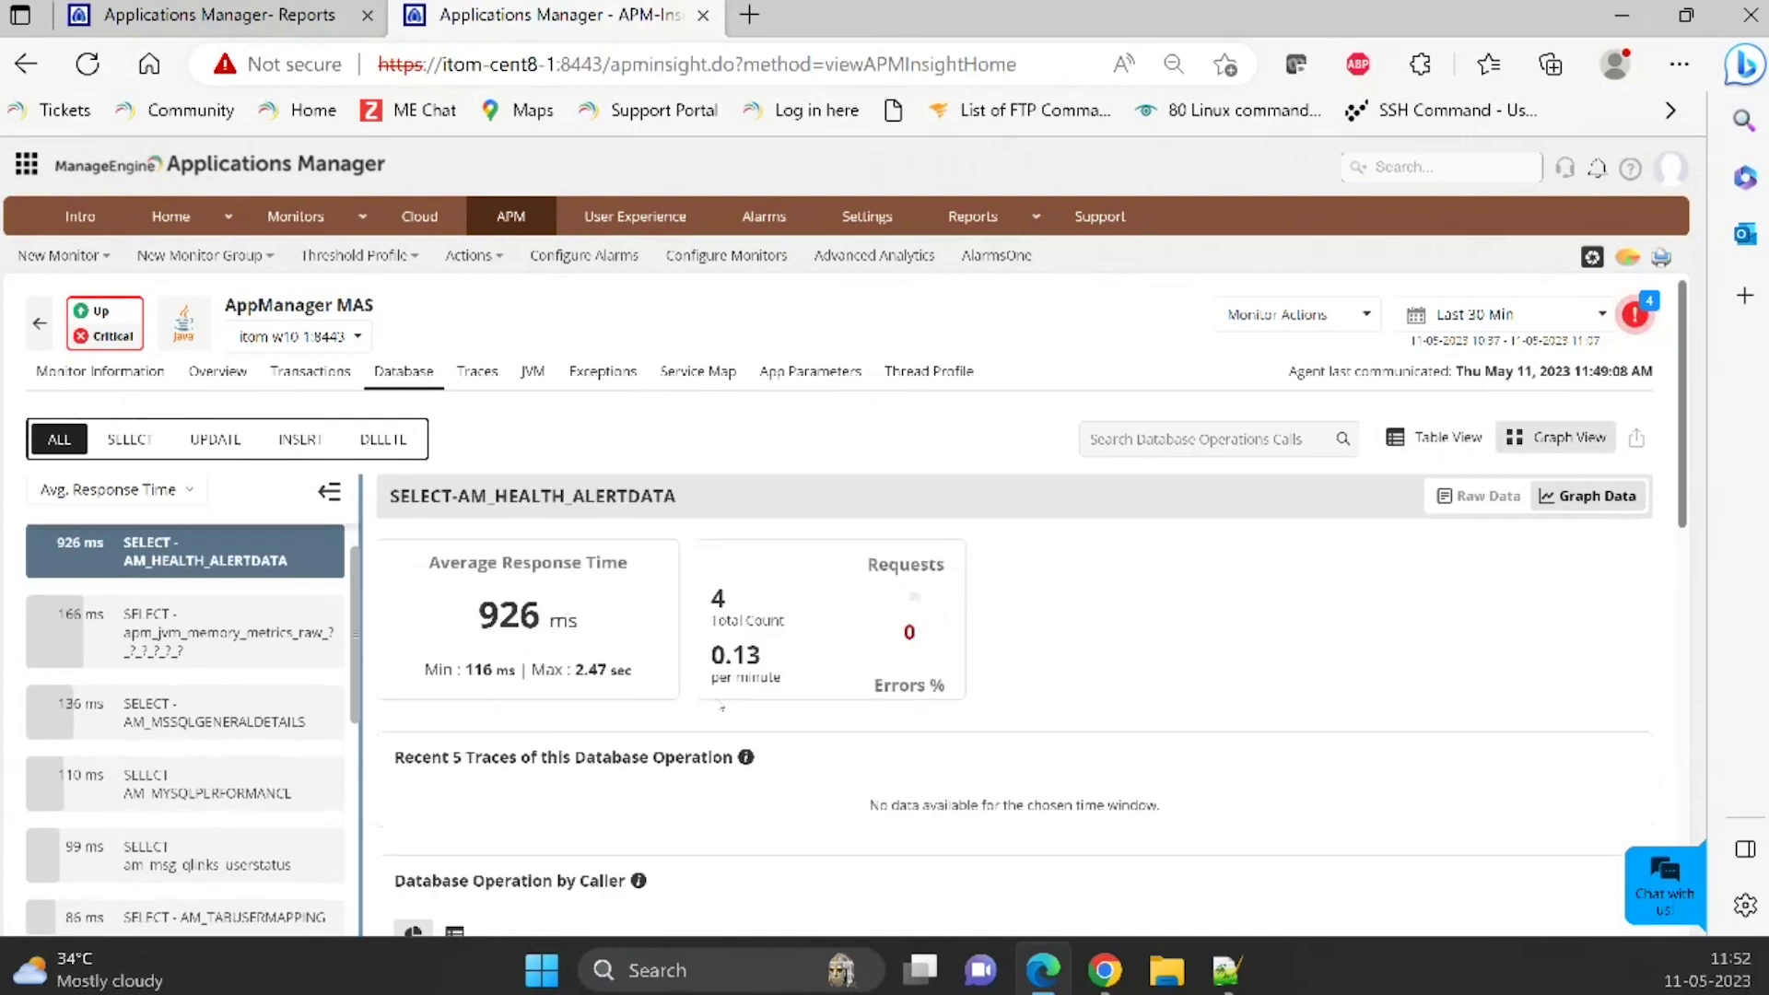
{"action": "scroll", "coordinate": [779, 797], "scroll_direction": "down", "scroll_amount": 1}
{"action": "scroll", "coordinate": [779, 797], "scroll_direction": "down", "scroll_amount": 2}
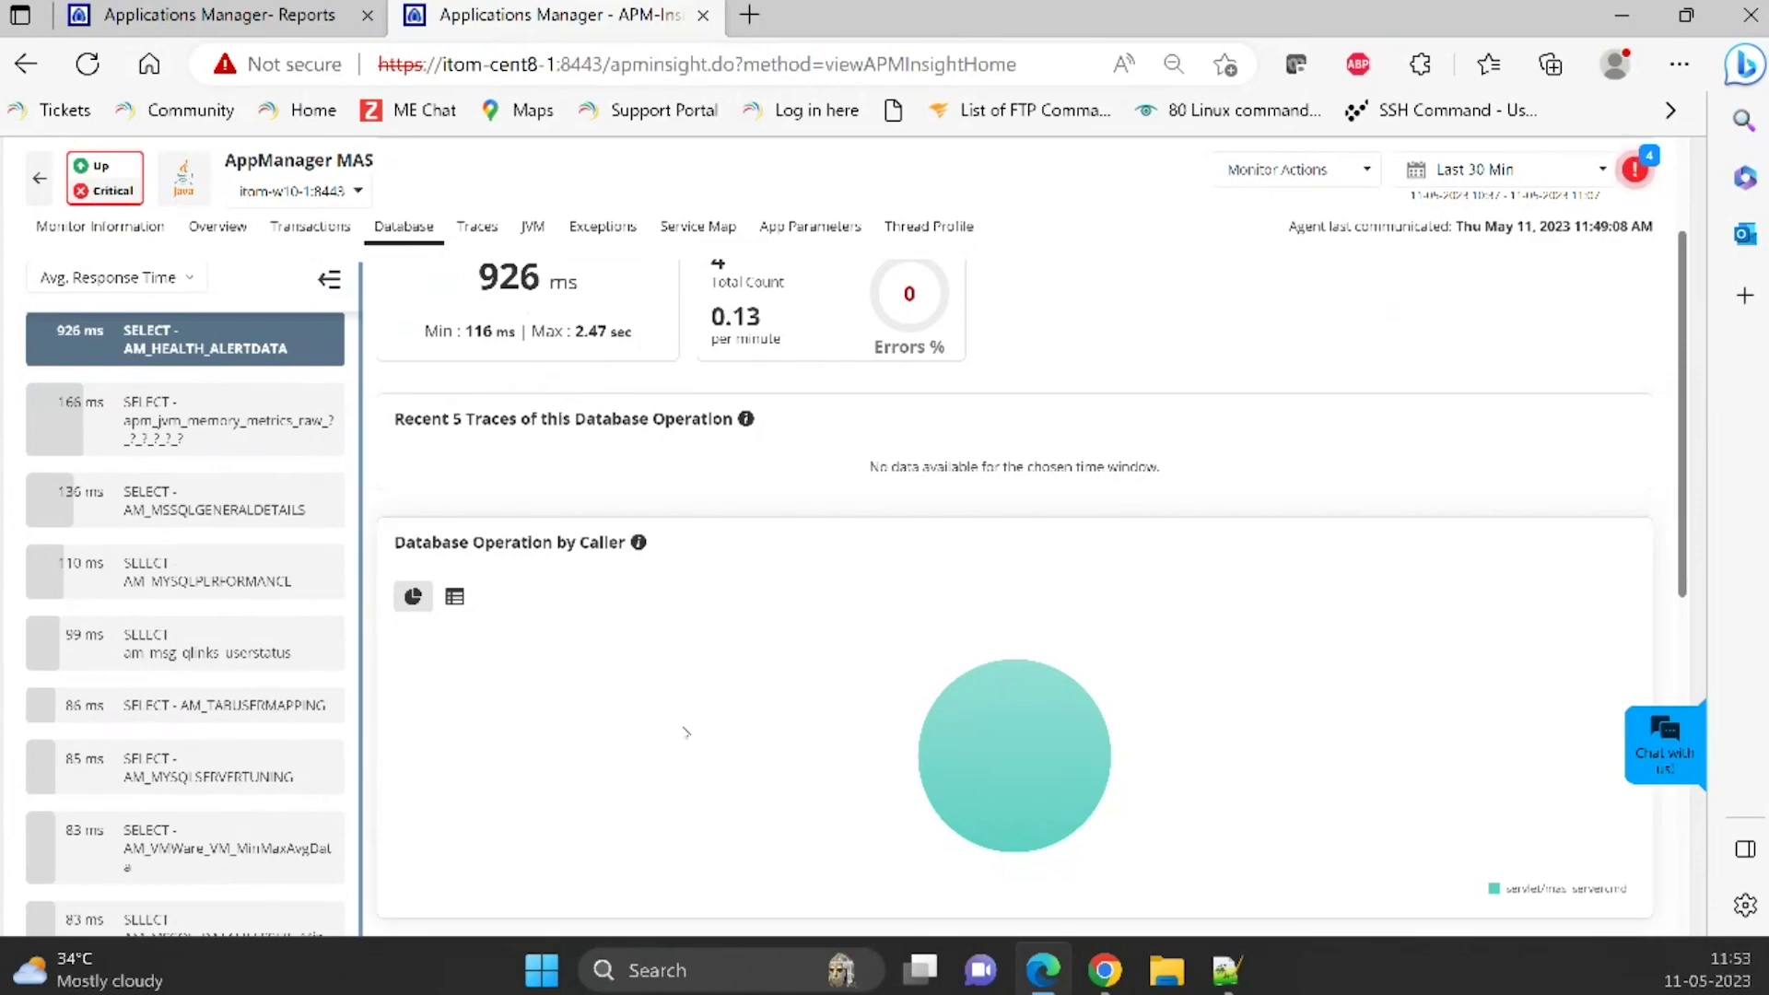
{"action": "scroll", "coordinate": [756, 697], "scroll_direction": "down", "scroll_amount": 3}
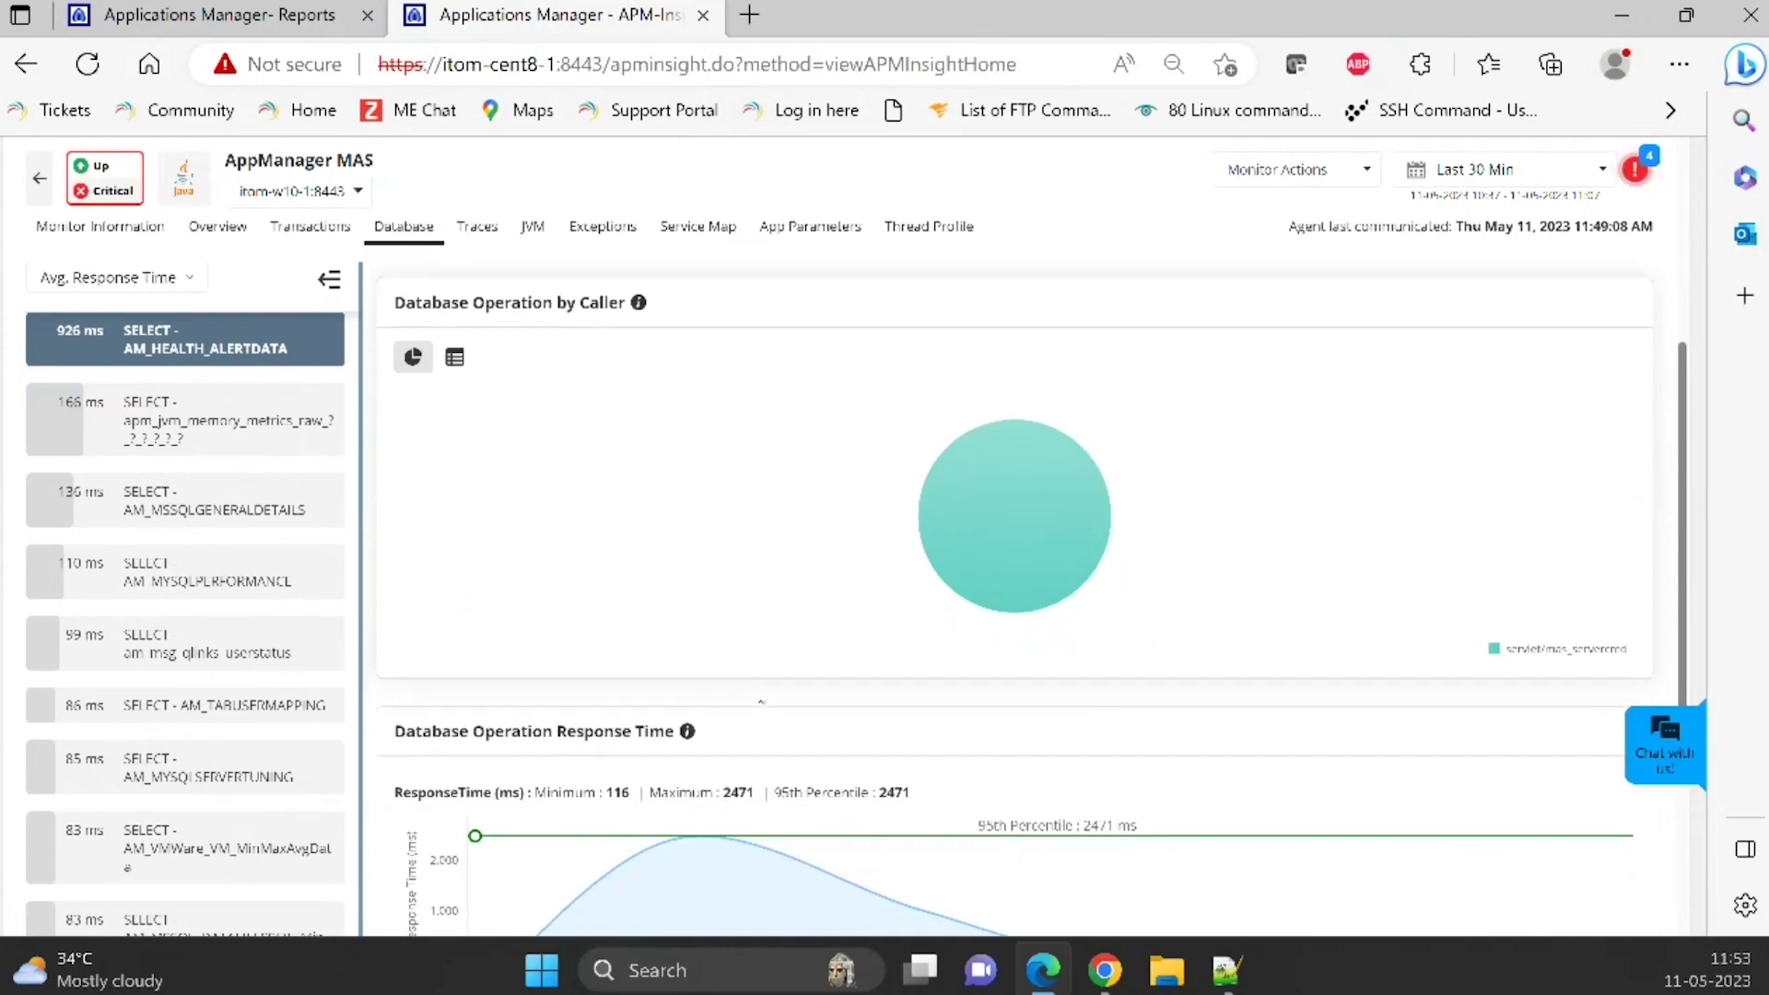
{"action": "scroll", "coordinate": [767, 691], "scroll_direction": "down", "scroll_amount": 4}
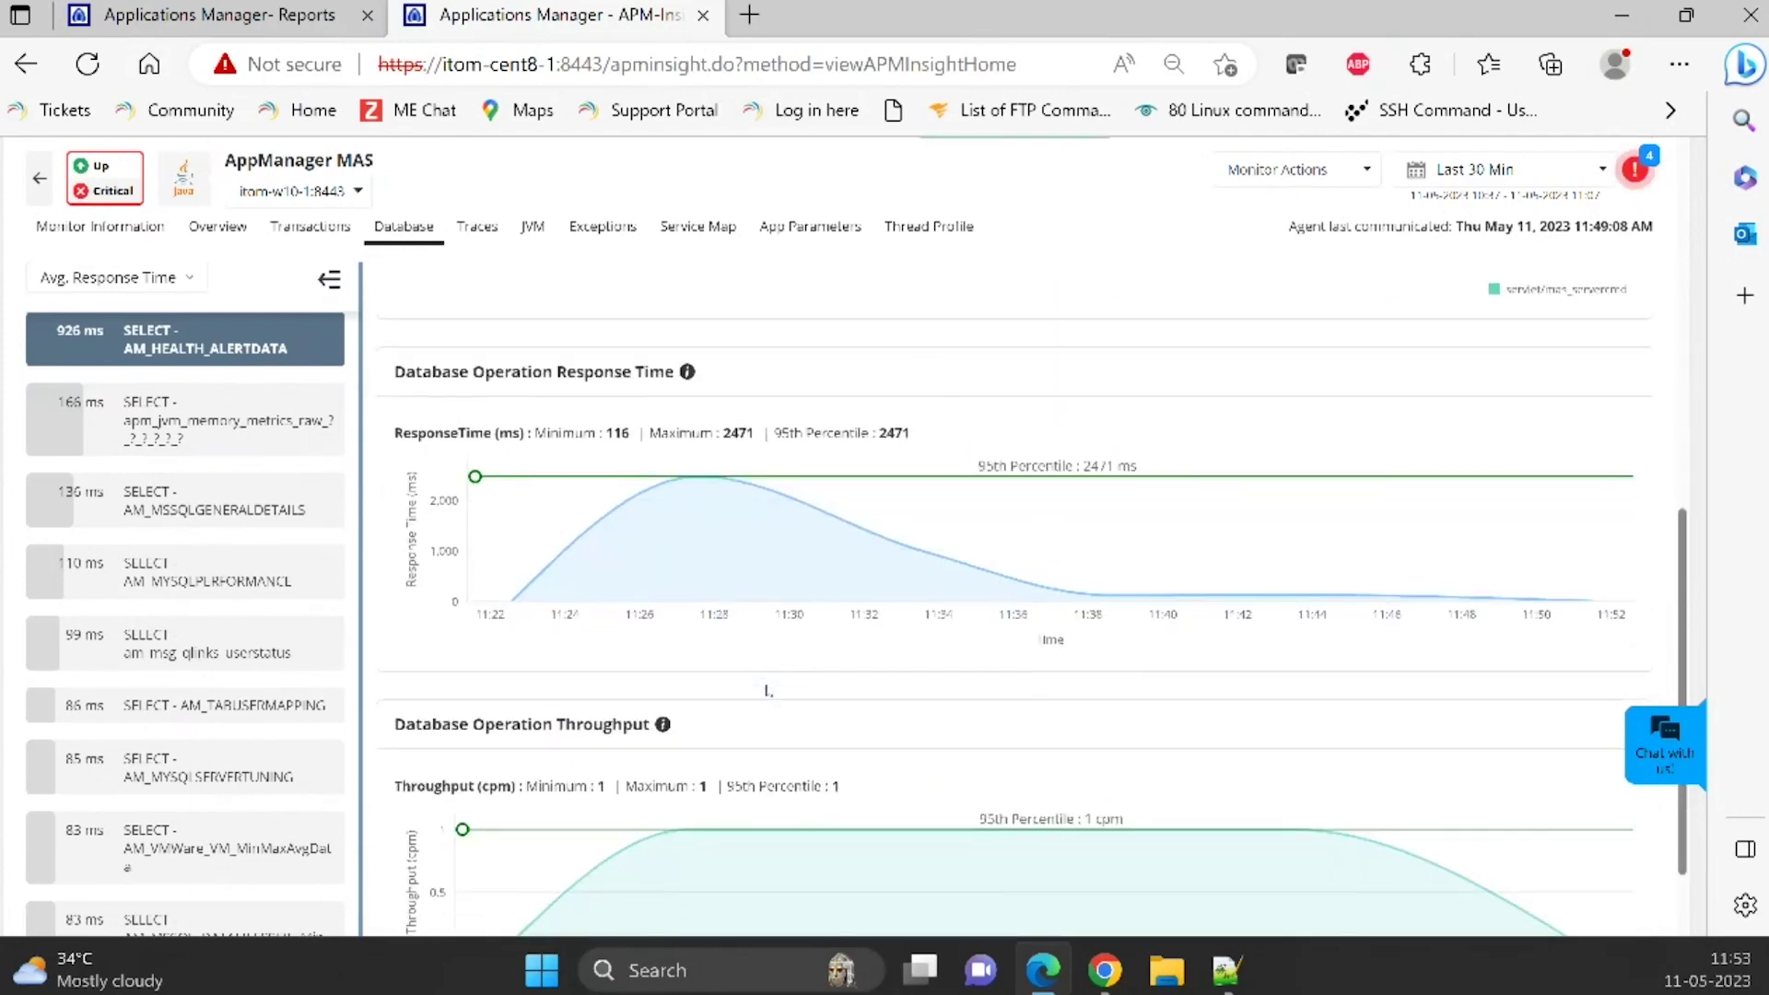
{"action": "scroll", "coordinate": [770, 691], "scroll_direction": "down", "scroll_amount": 2}
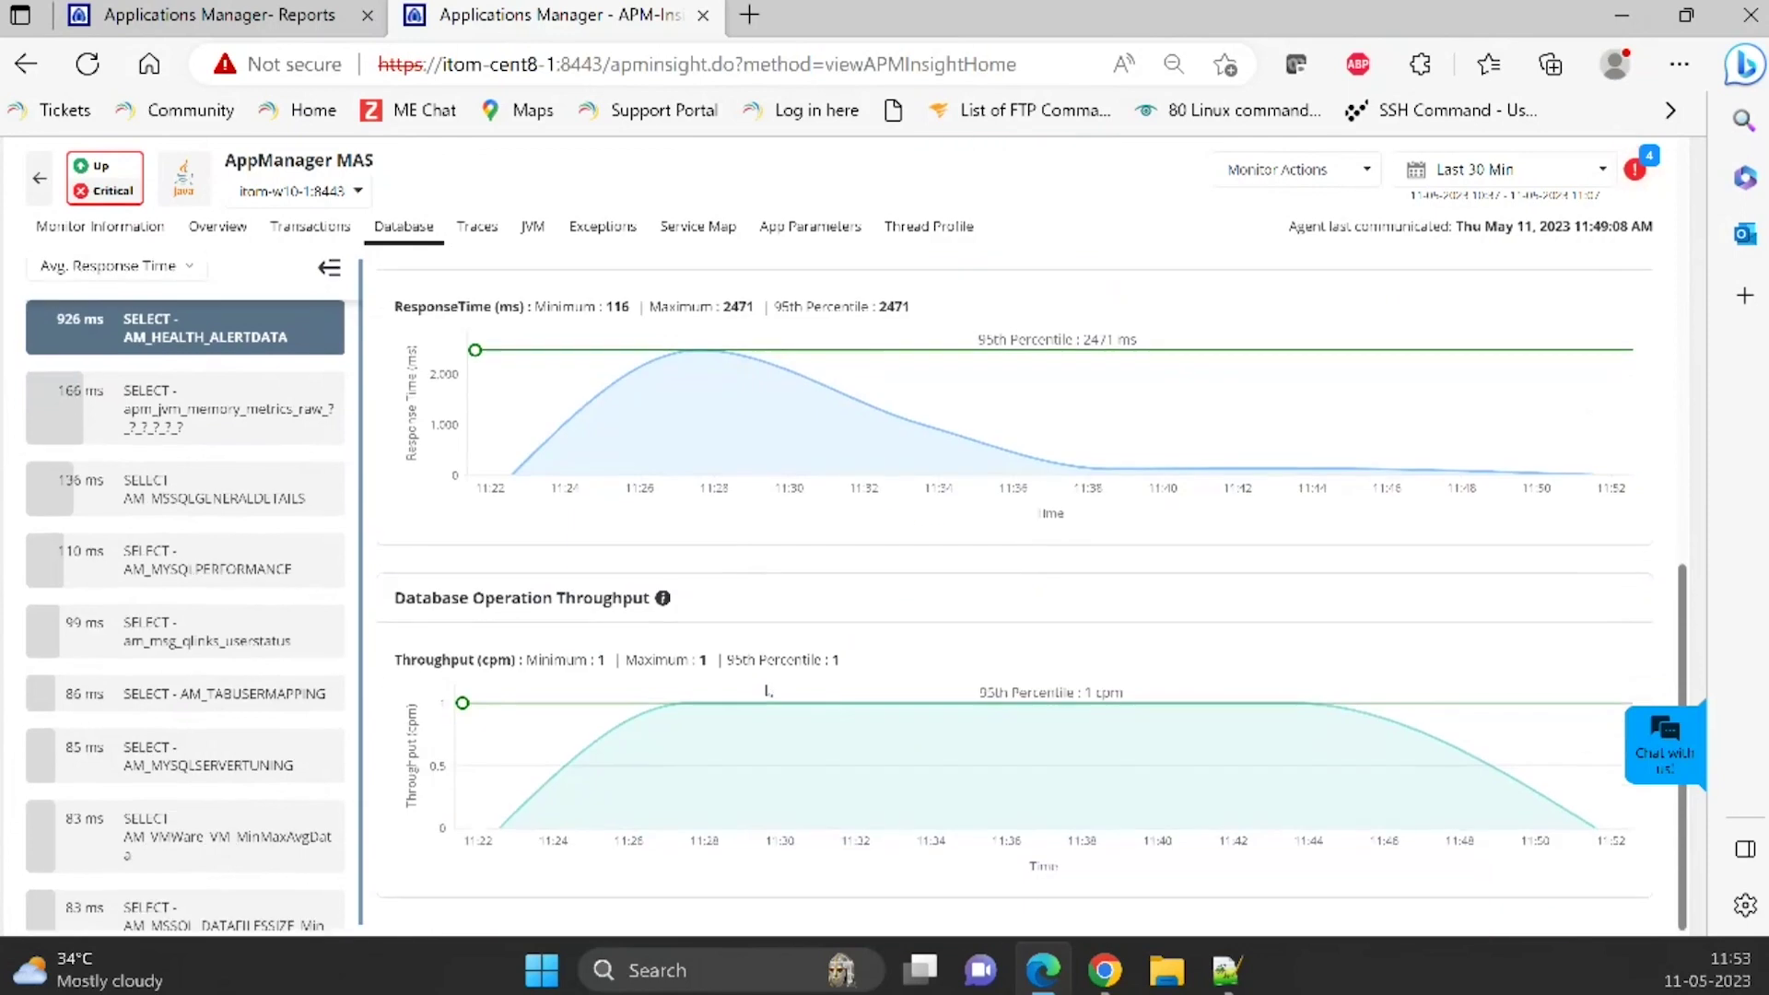
{"action": "scroll", "coordinate": [780, 698], "scroll_direction": "up", "scroll_amount": 9}
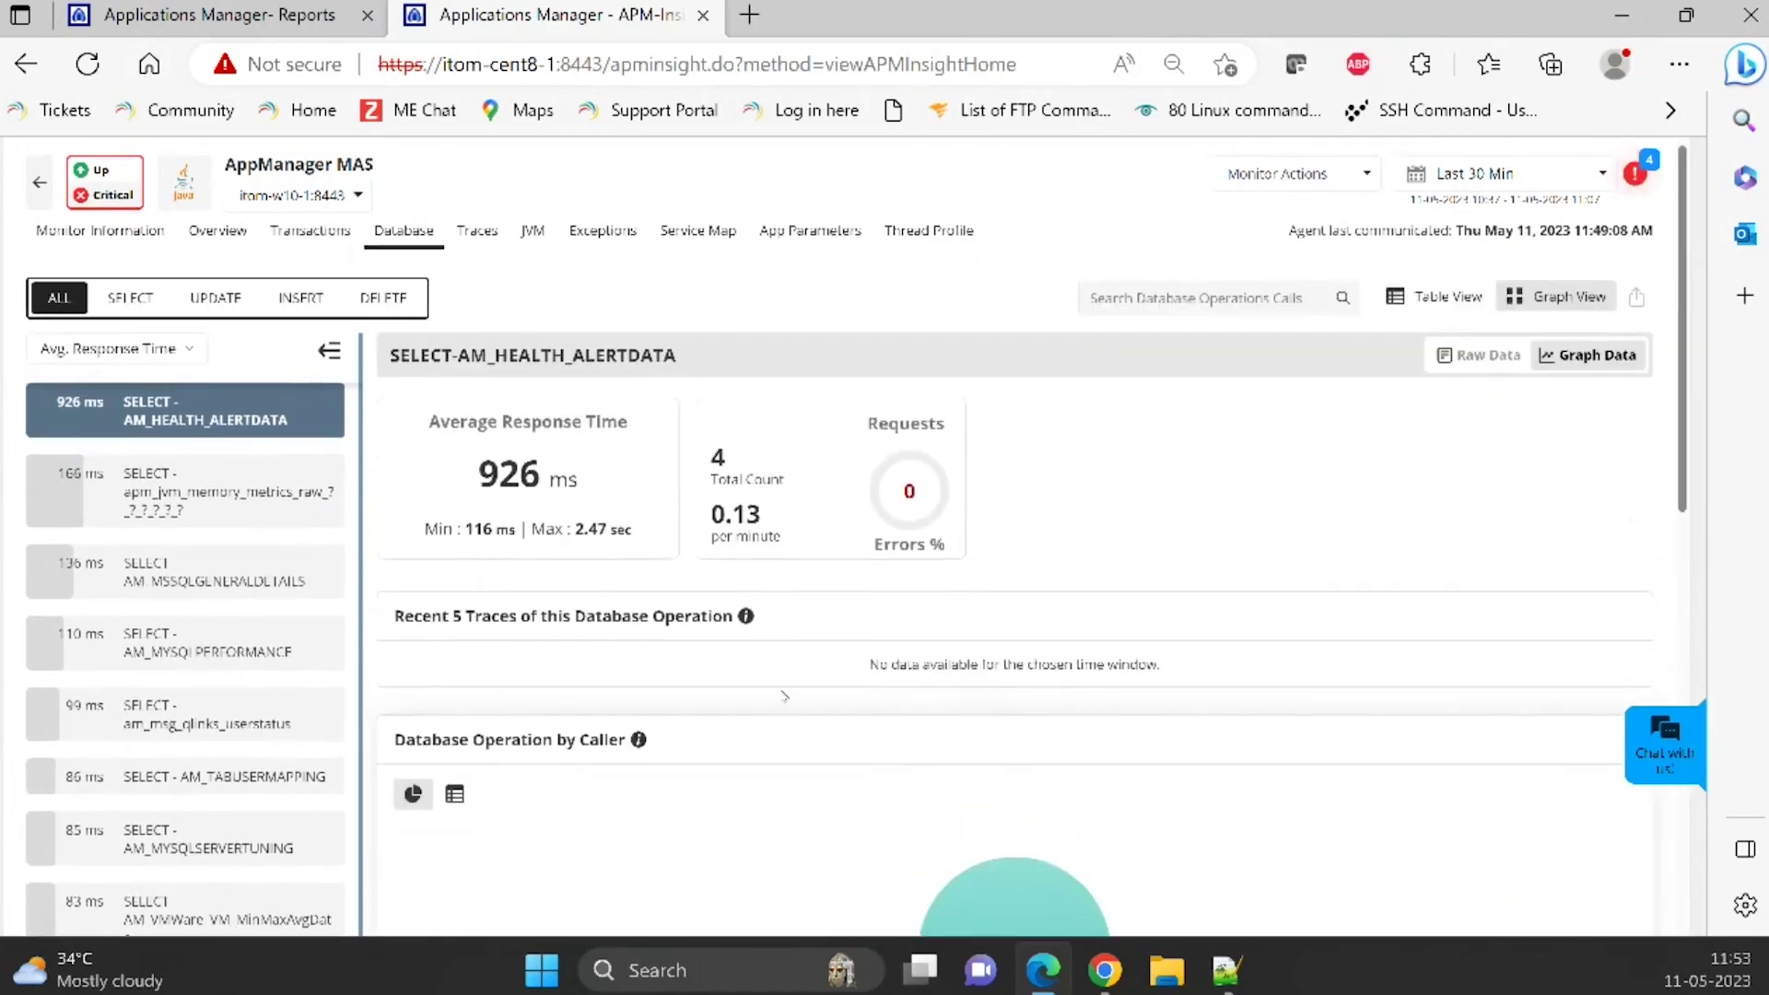
{"action": "scroll", "coordinate": [784, 696], "scroll_direction": "up", "scroll_amount": 2}
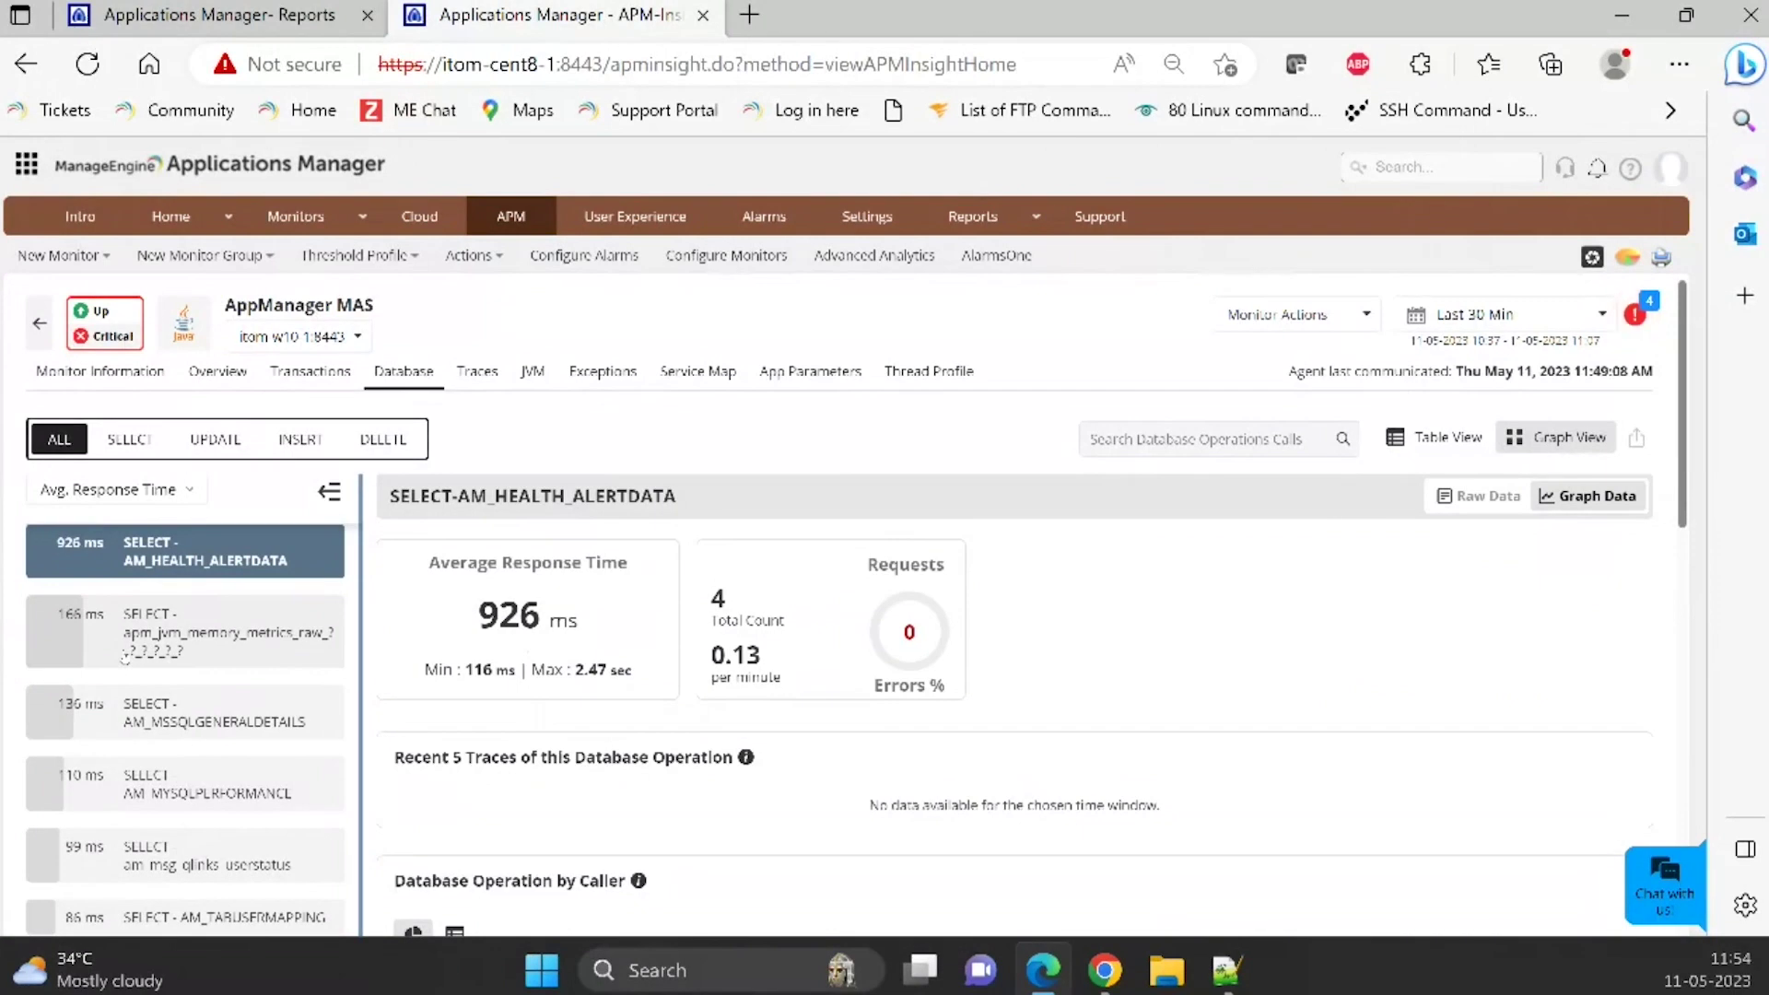
- List the monitor's traces, open the fault/AlarmView.do trace and review its request details, resource usage and total calls
{"action": "left_click", "coordinate": [478, 374]}
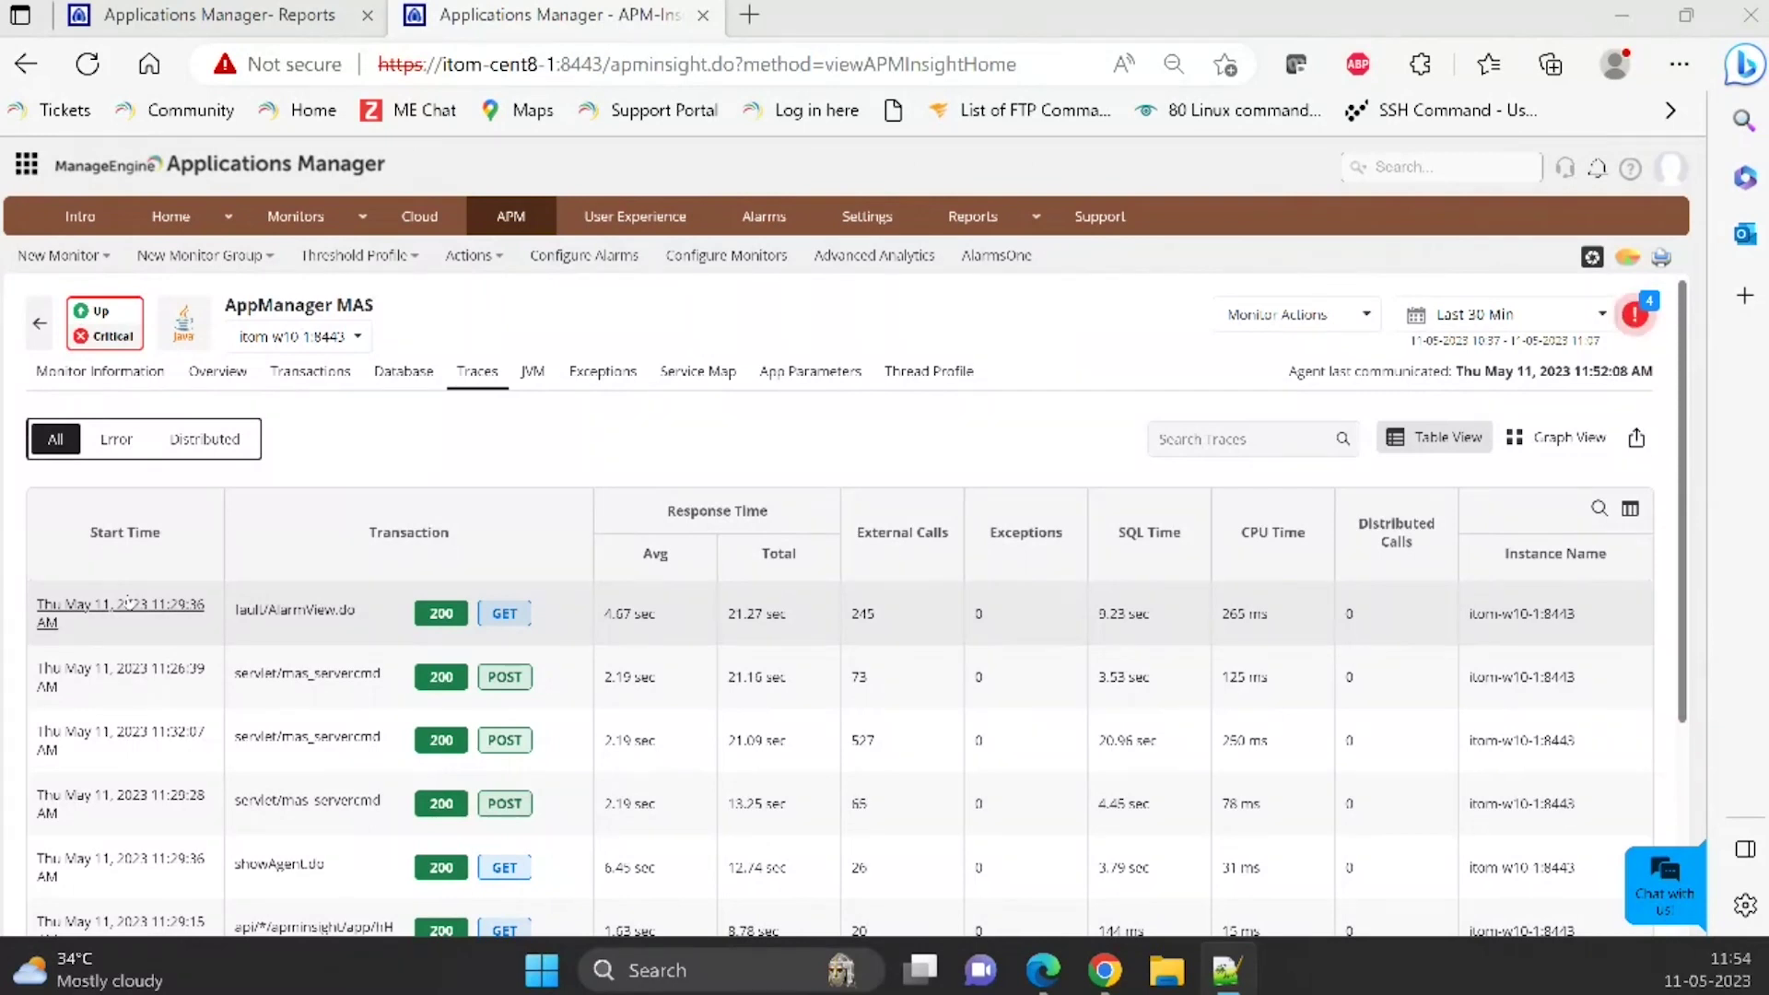
{"action": "left_click", "coordinate": [128, 604]}
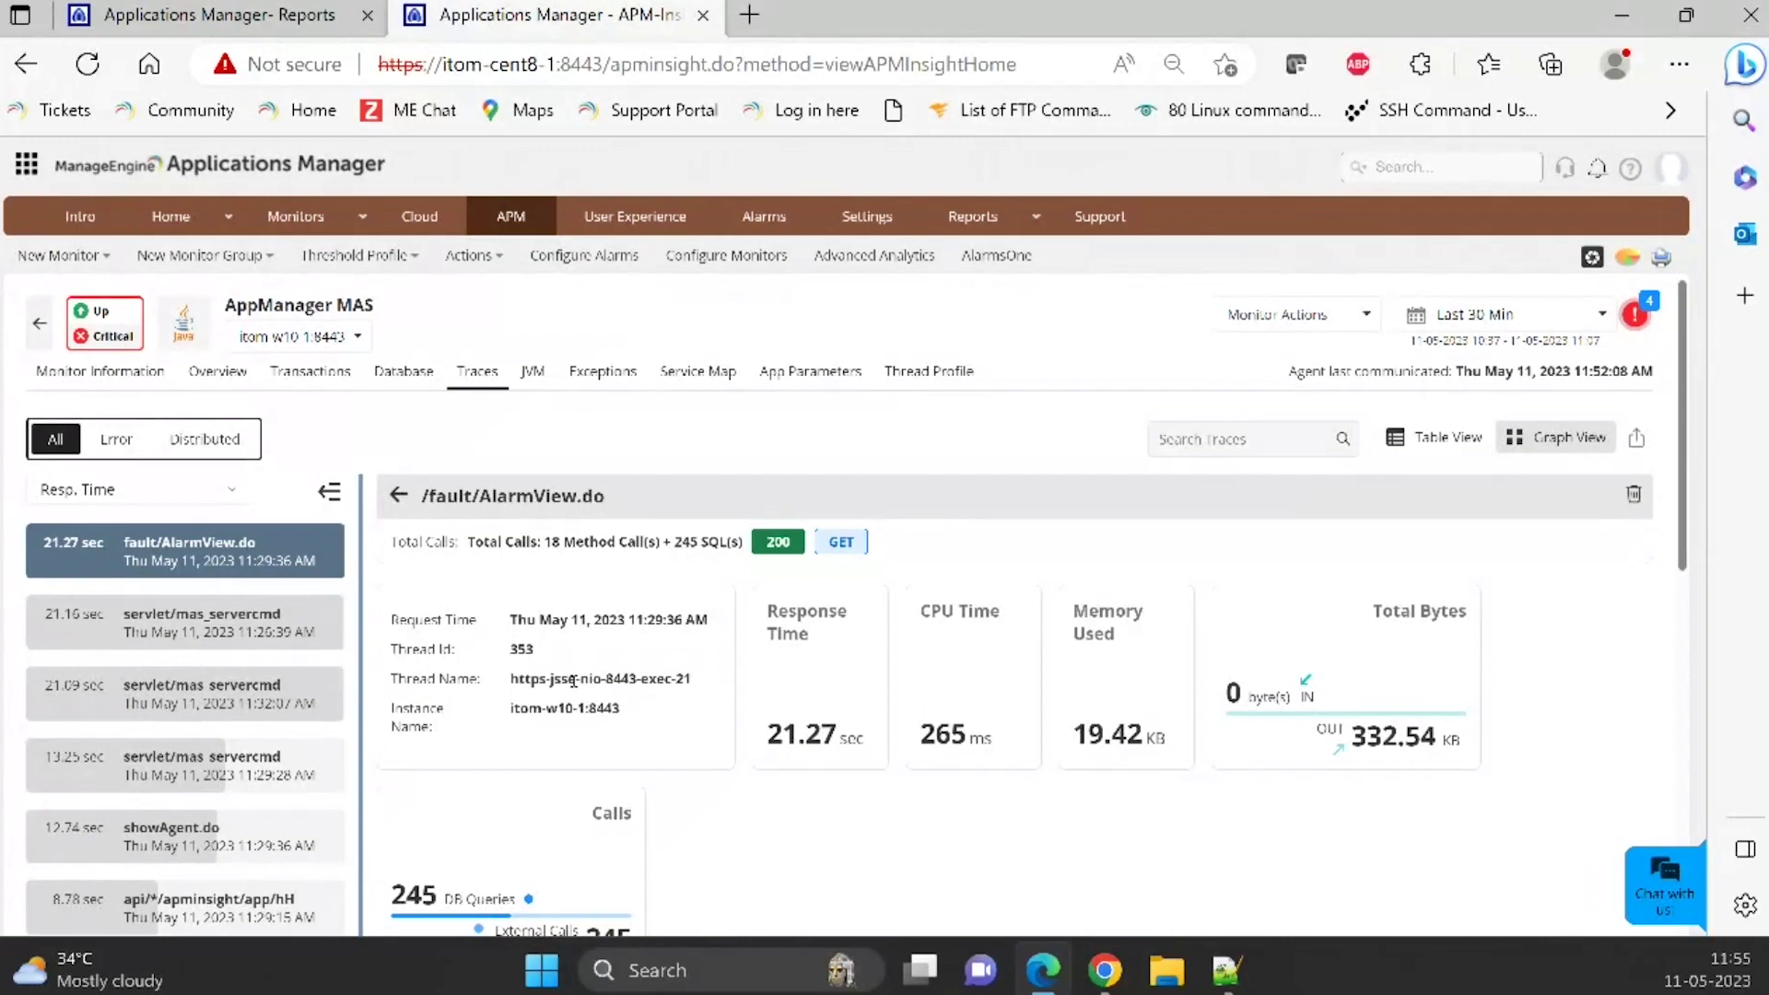
{"action": "scroll", "coordinate": [574, 682], "scroll_direction": "down", "scroll_amount": 3}
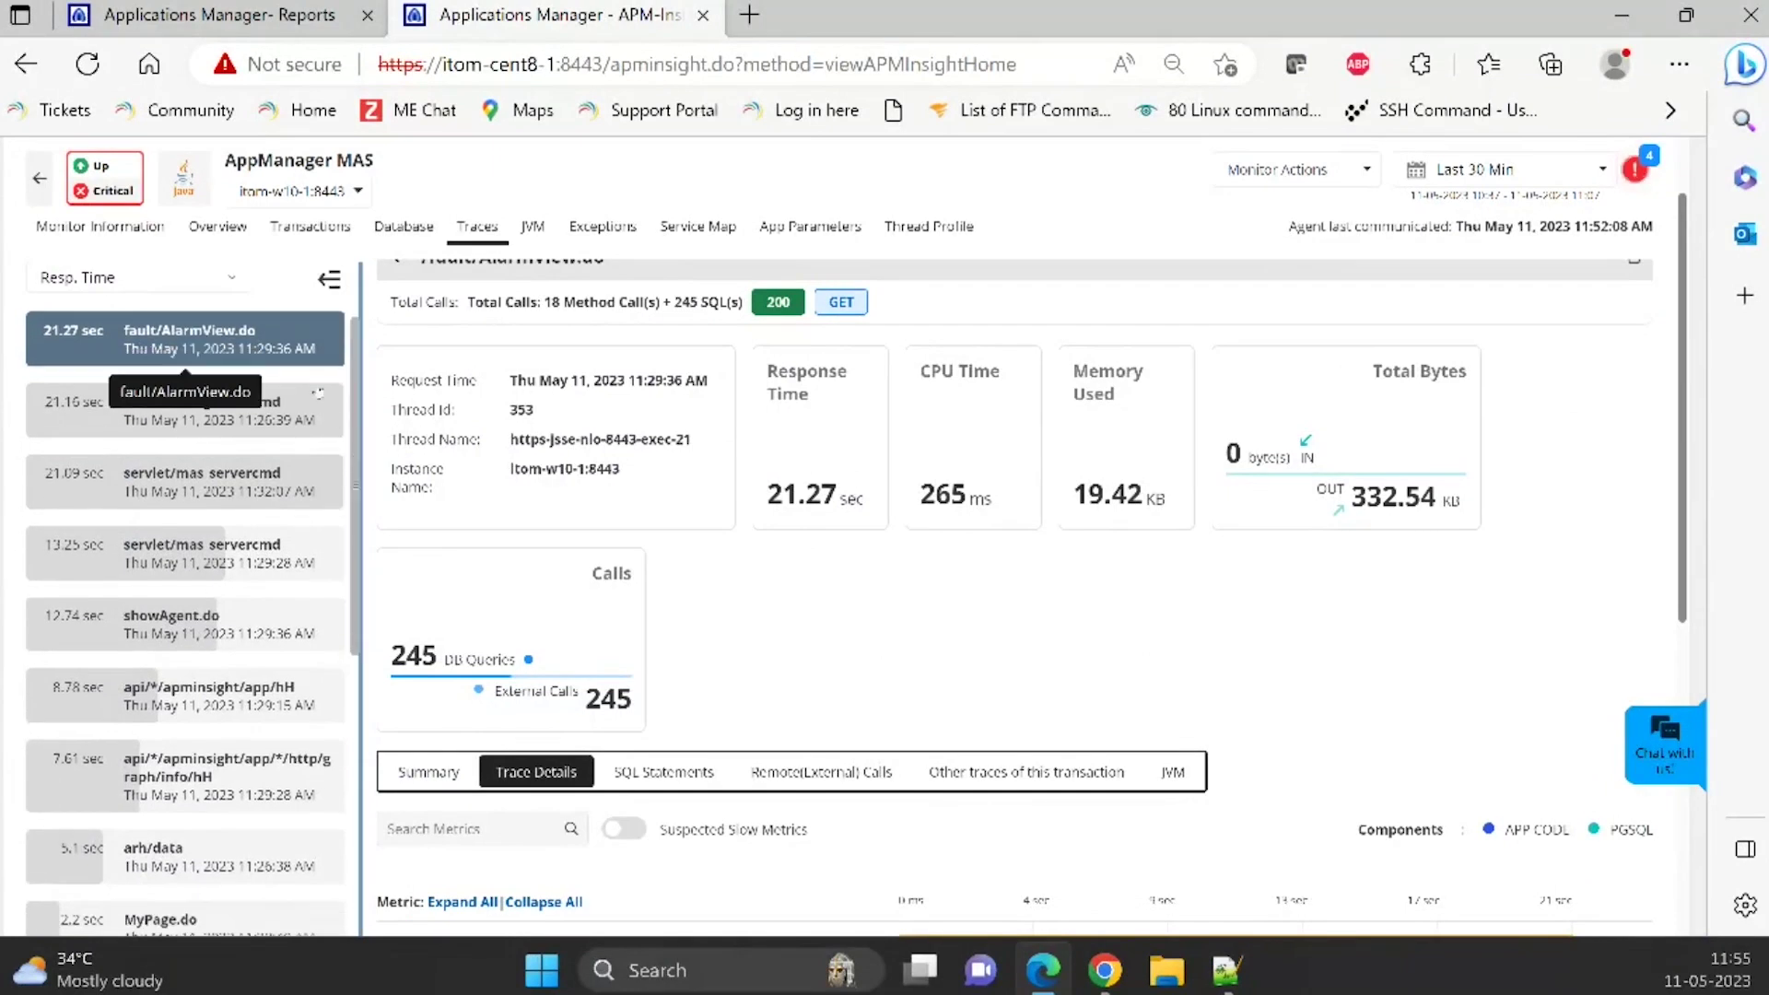
{"action": "scroll", "coordinate": [184, 442], "scroll_direction": "up", "scroll_amount": 3}
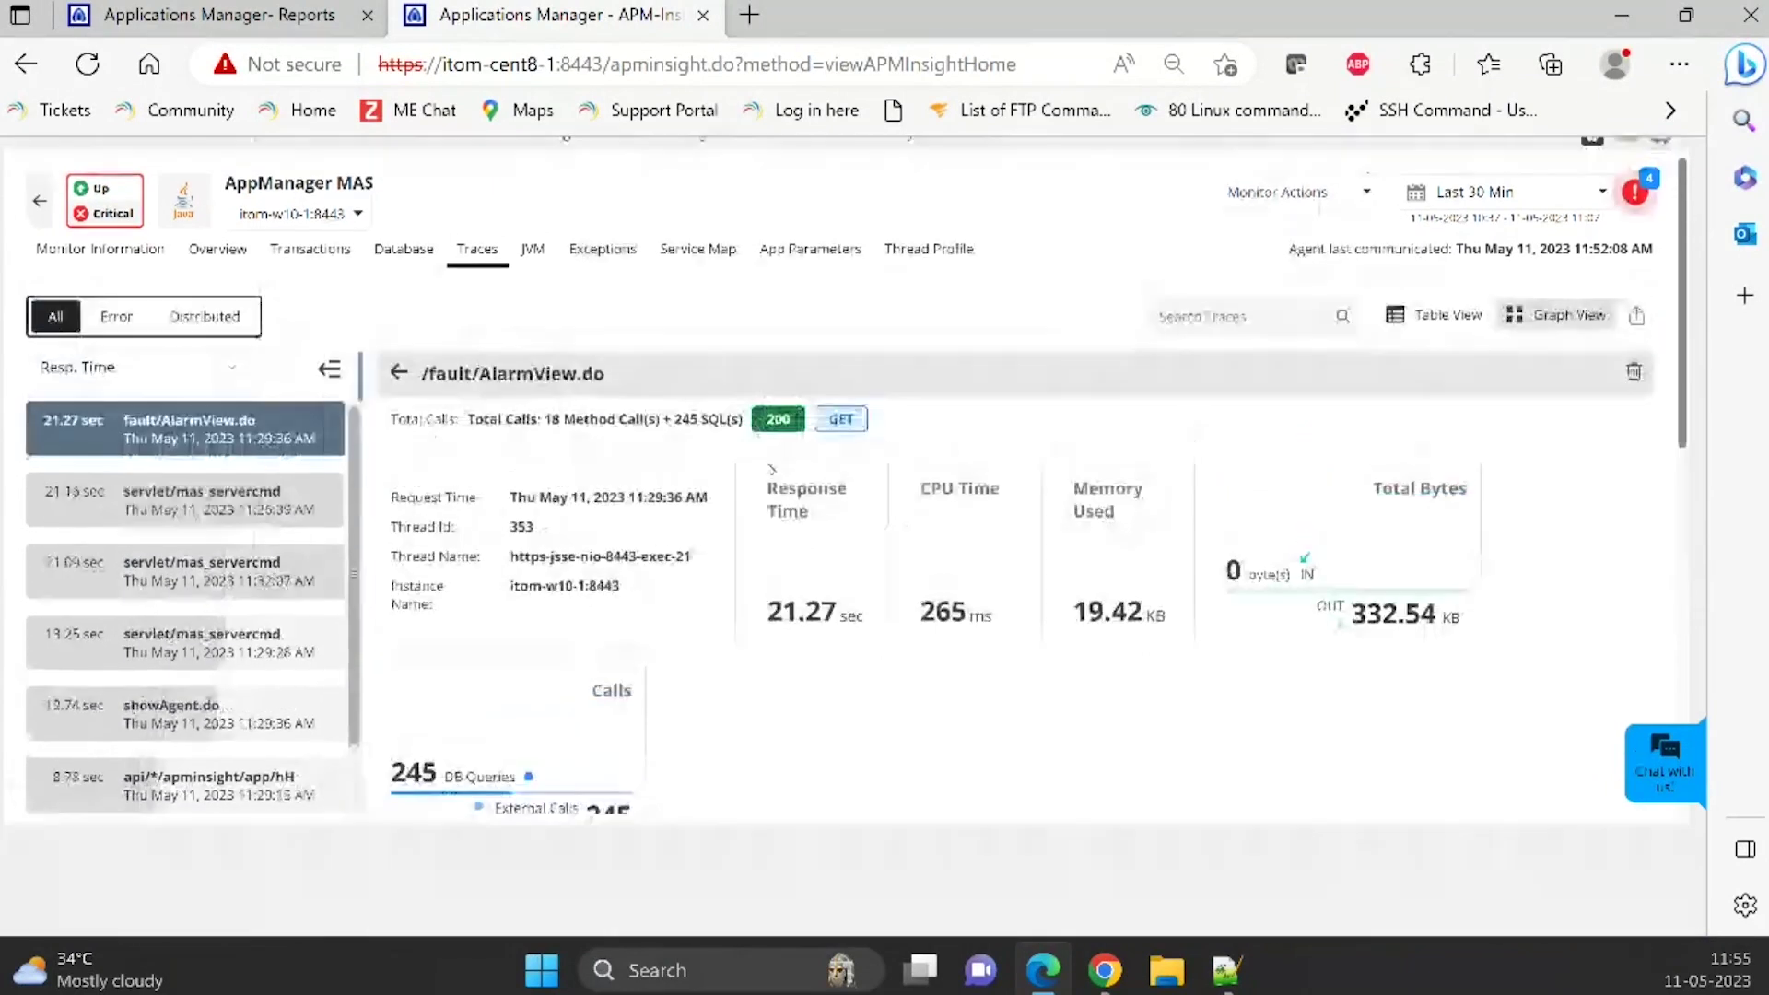
{"action": "scroll", "coordinate": [770, 705], "scroll_direction": "down", "scroll_amount": 4}
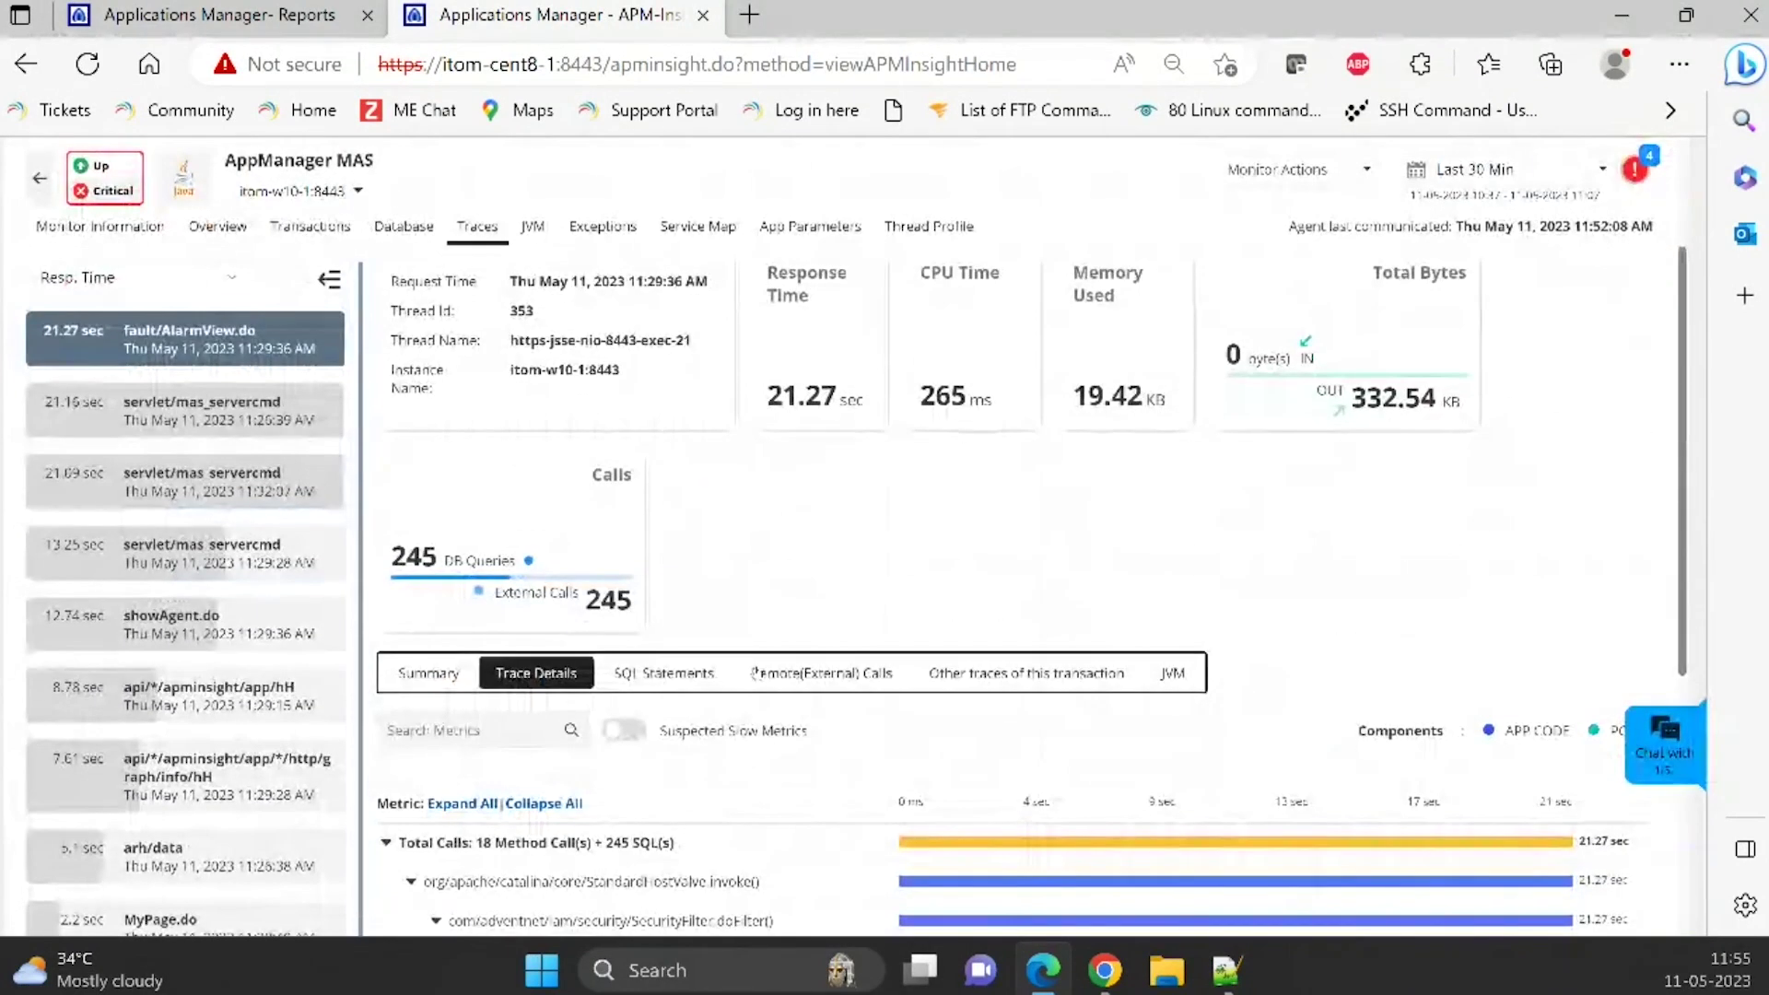
{"action": "scroll", "coordinate": [782, 721], "scroll_direction": "down", "scroll_amount": 3}
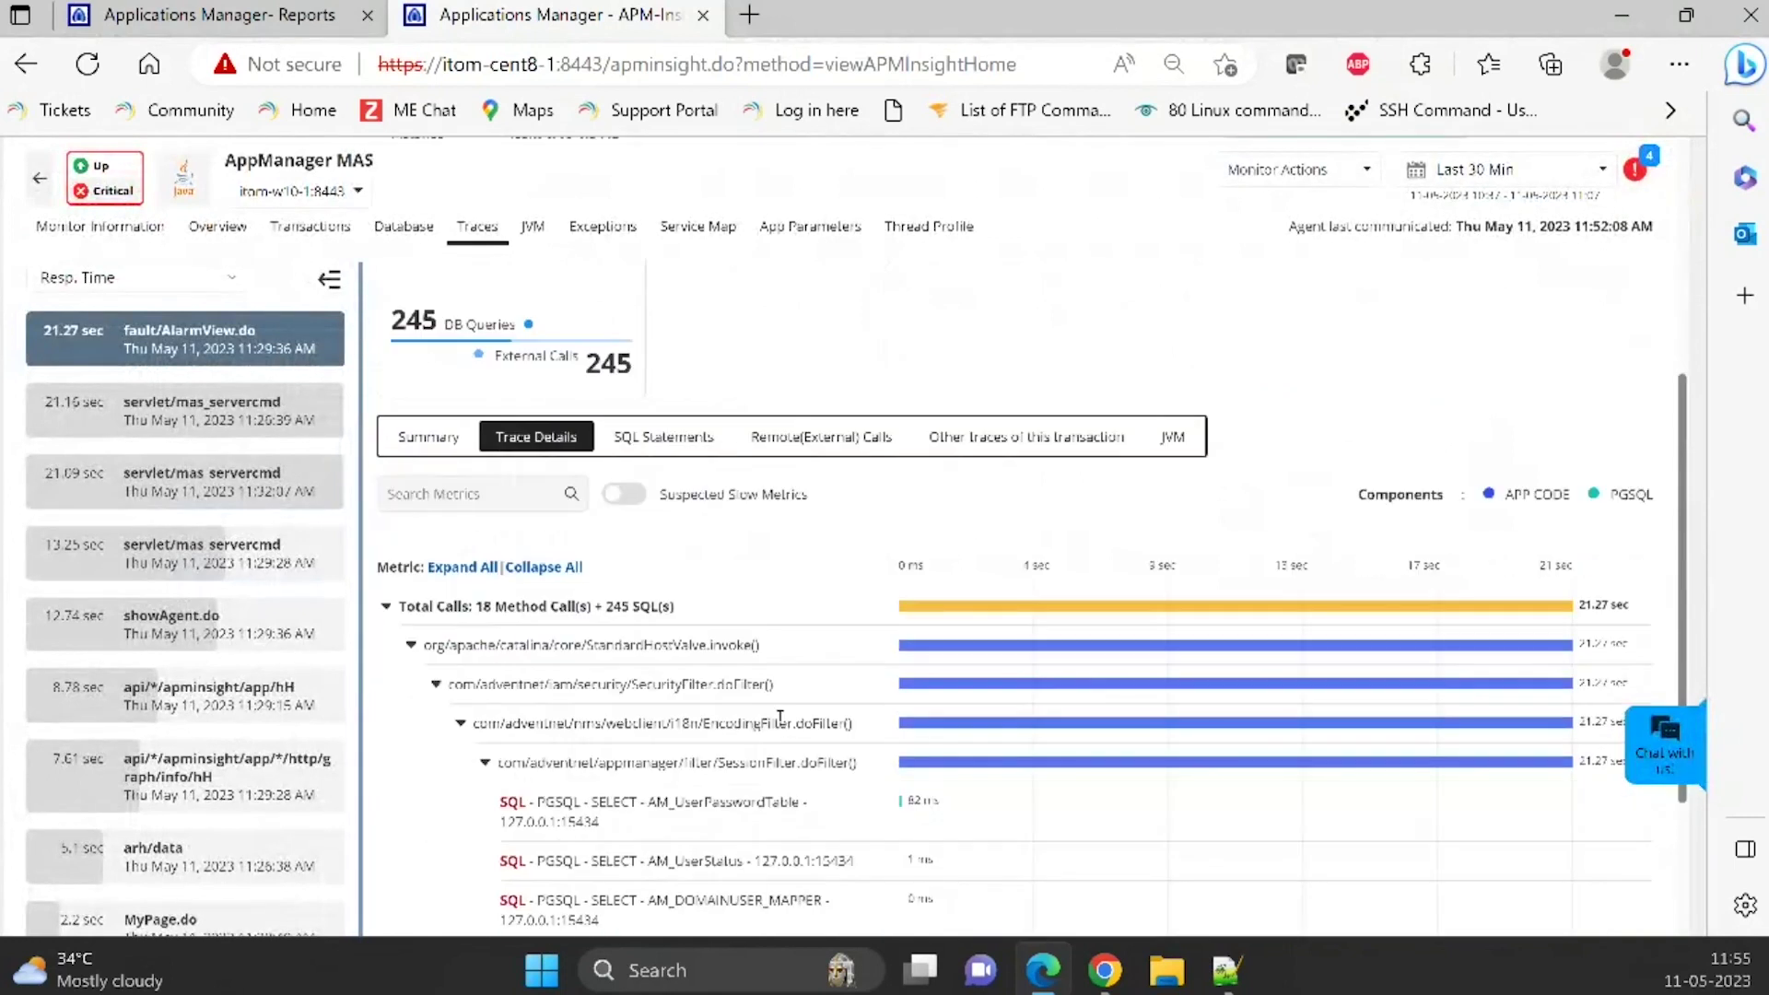
{"action": "scroll", "coordinate": [780, 718], "scroll_direction": "up", "scroll_amount": 6}
{"action": "left_click_drag", "start_coordinate": [472, 542], "coordinate": [630, 544]}
{"action": "left_click_drag", "start_coordinate": [643, 542], "coordinate": [734, 544]}
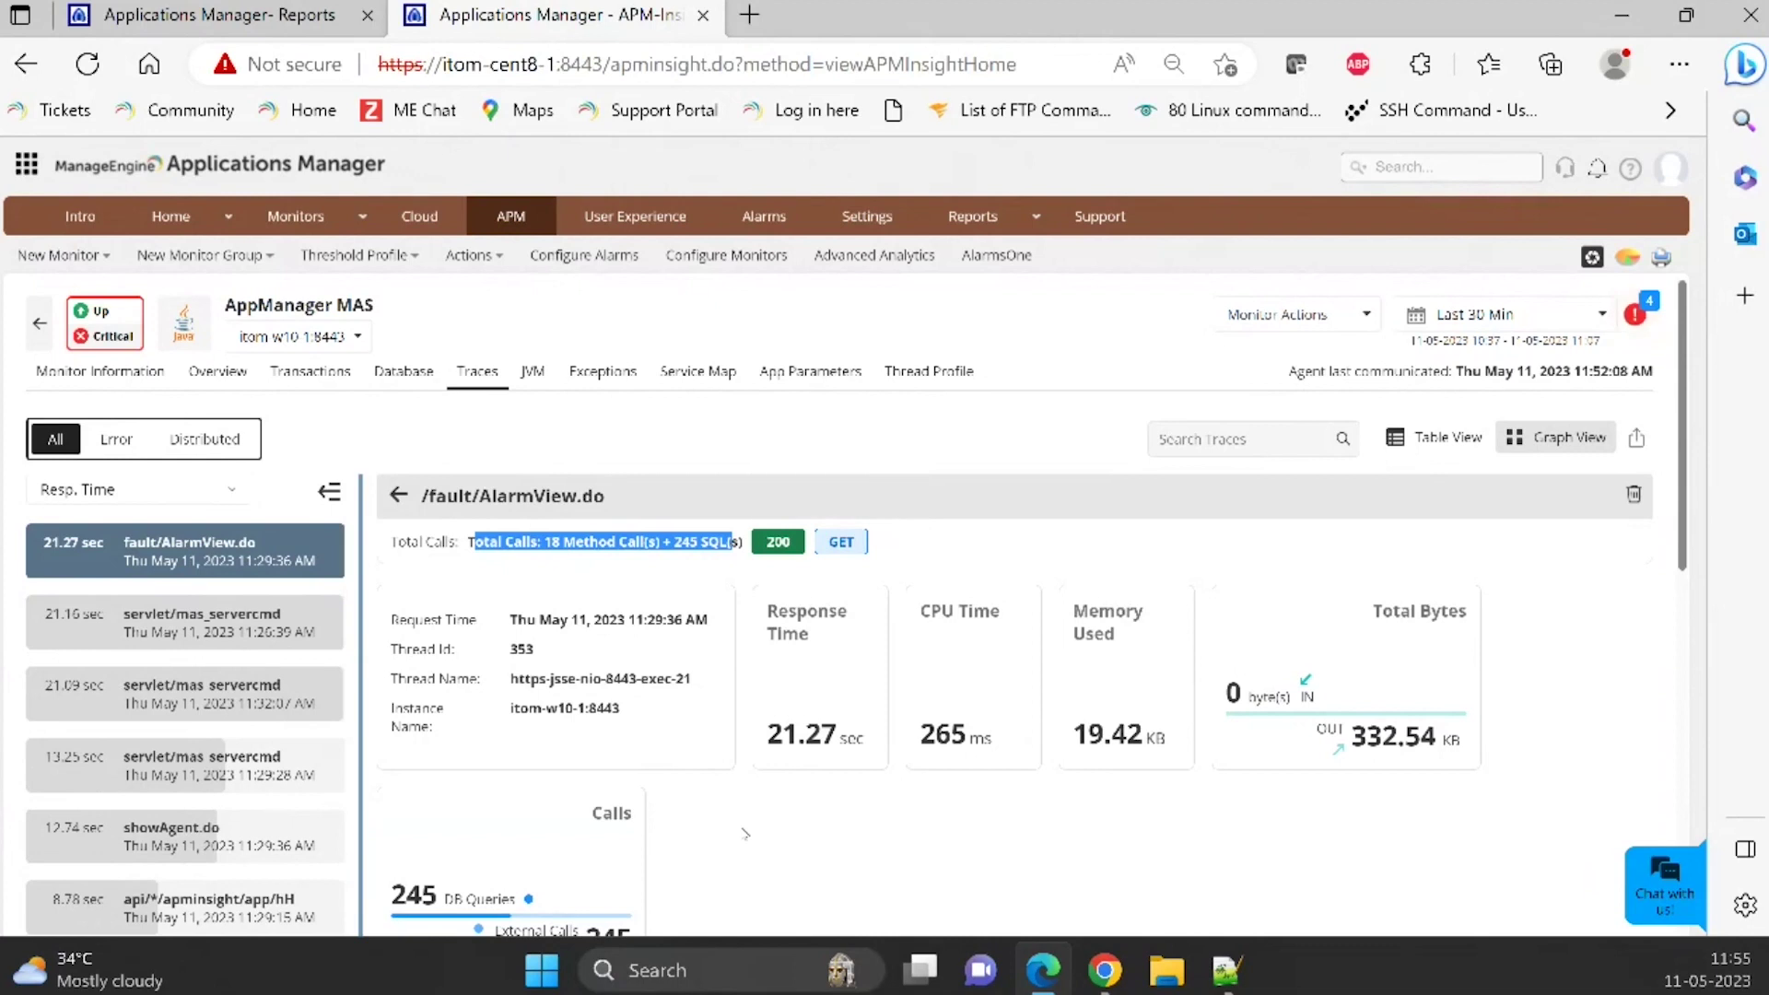
- Examine the method and SQL call tree in the trace details, filtering it by the PGSQL and APP CODE components
{"action": "scroll", "coordinate": [732, 839], "scroll_direction": "down", "scroll_amount": 4}
{"action": "scroll", "coordinate": [746, 827], "scroll_direction": "down", "scroll_amount": 4}
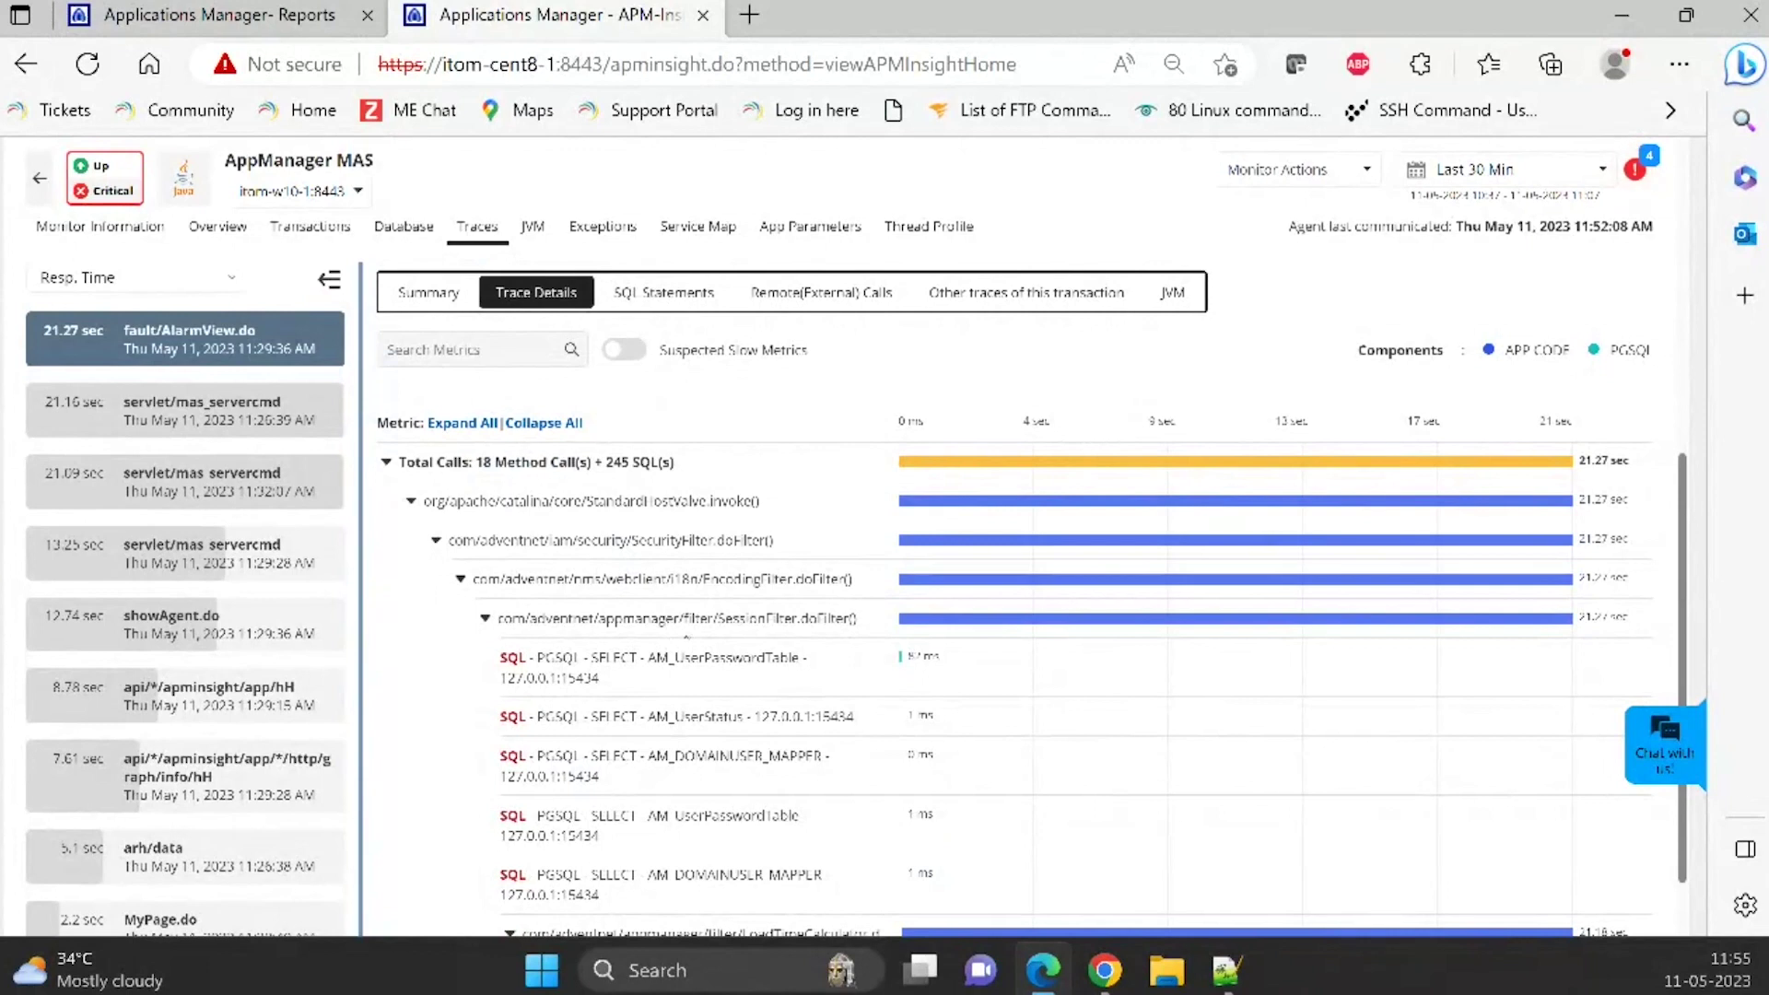
{"action": "scroll", "coordinate": [686, 636], "scroll_direction": "down", "scroll_amount": 3}
{"action": "scroll", "coordinate": [686, 636], "scroll_direction": "up", "scroll_amount": 4}
{"action": "scroll", "coordinate": [711, 651], "scroll_direction": "down", "scroll_amount": 1}
{"action": "scroll", "coordinate": [711, 651], "scroll_direction": "down", "scroll_amount": 1}
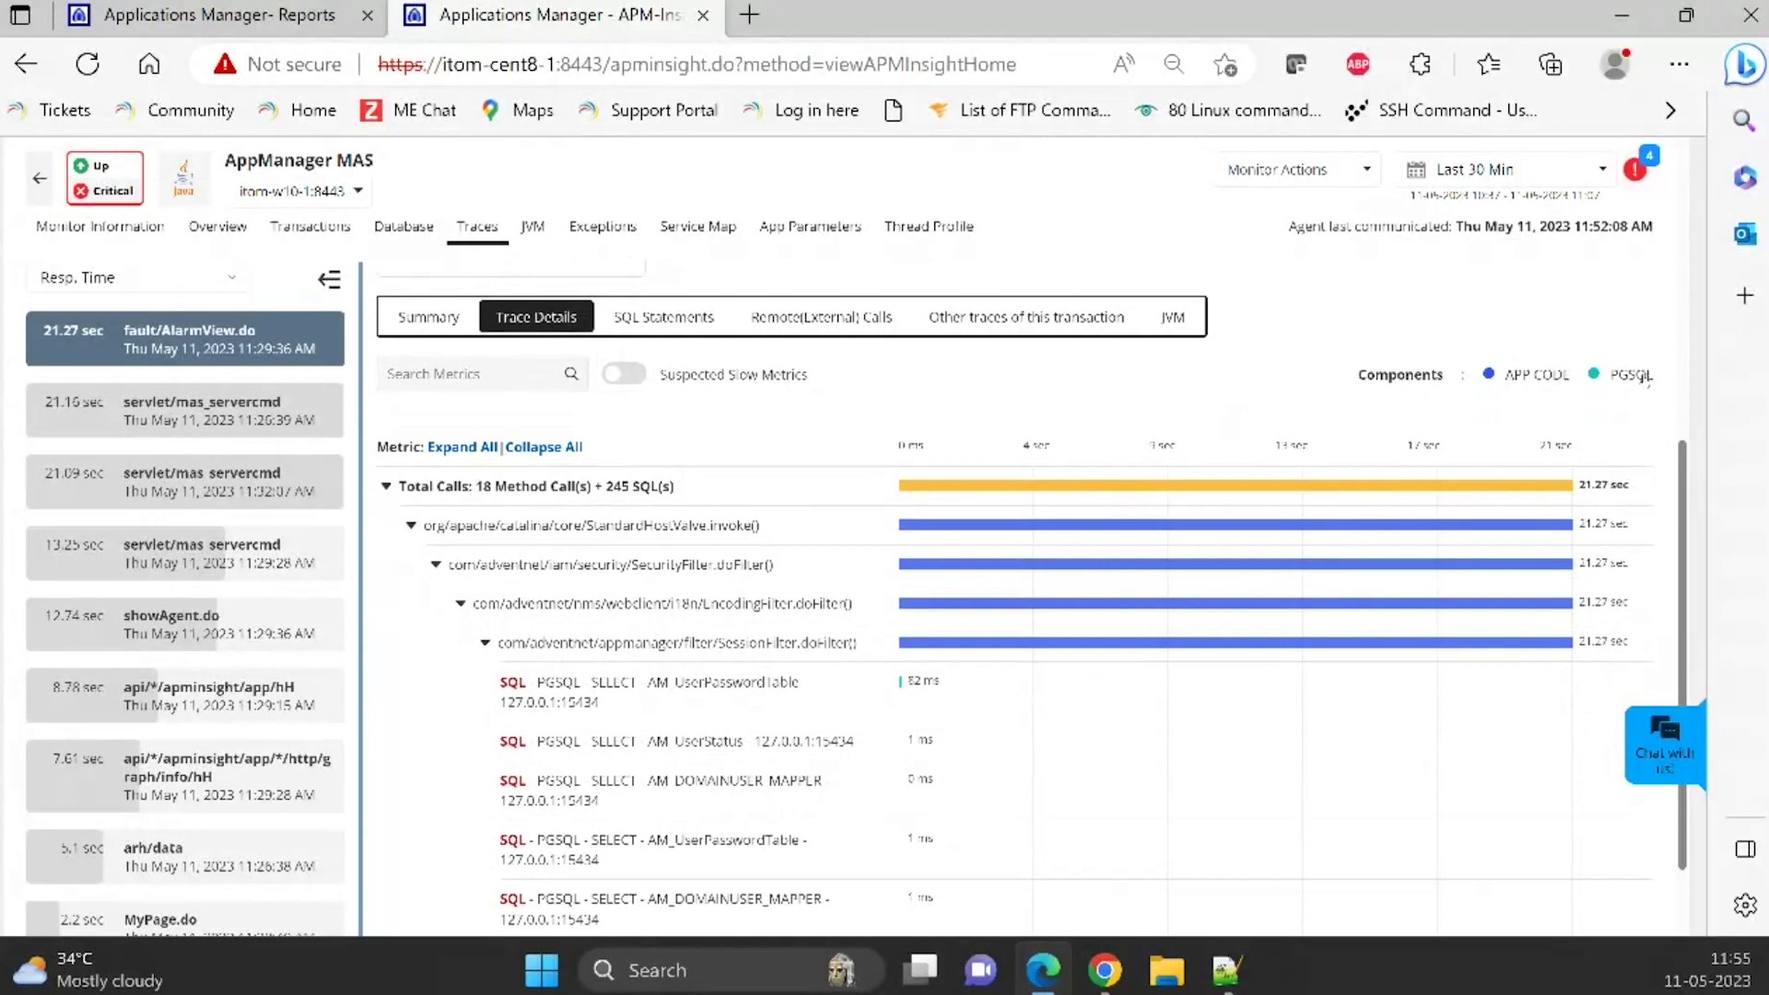
{"action": "scroll", "coordinate": [1643, 377], "scroll_direction": "up", "scroll_amount": 2}
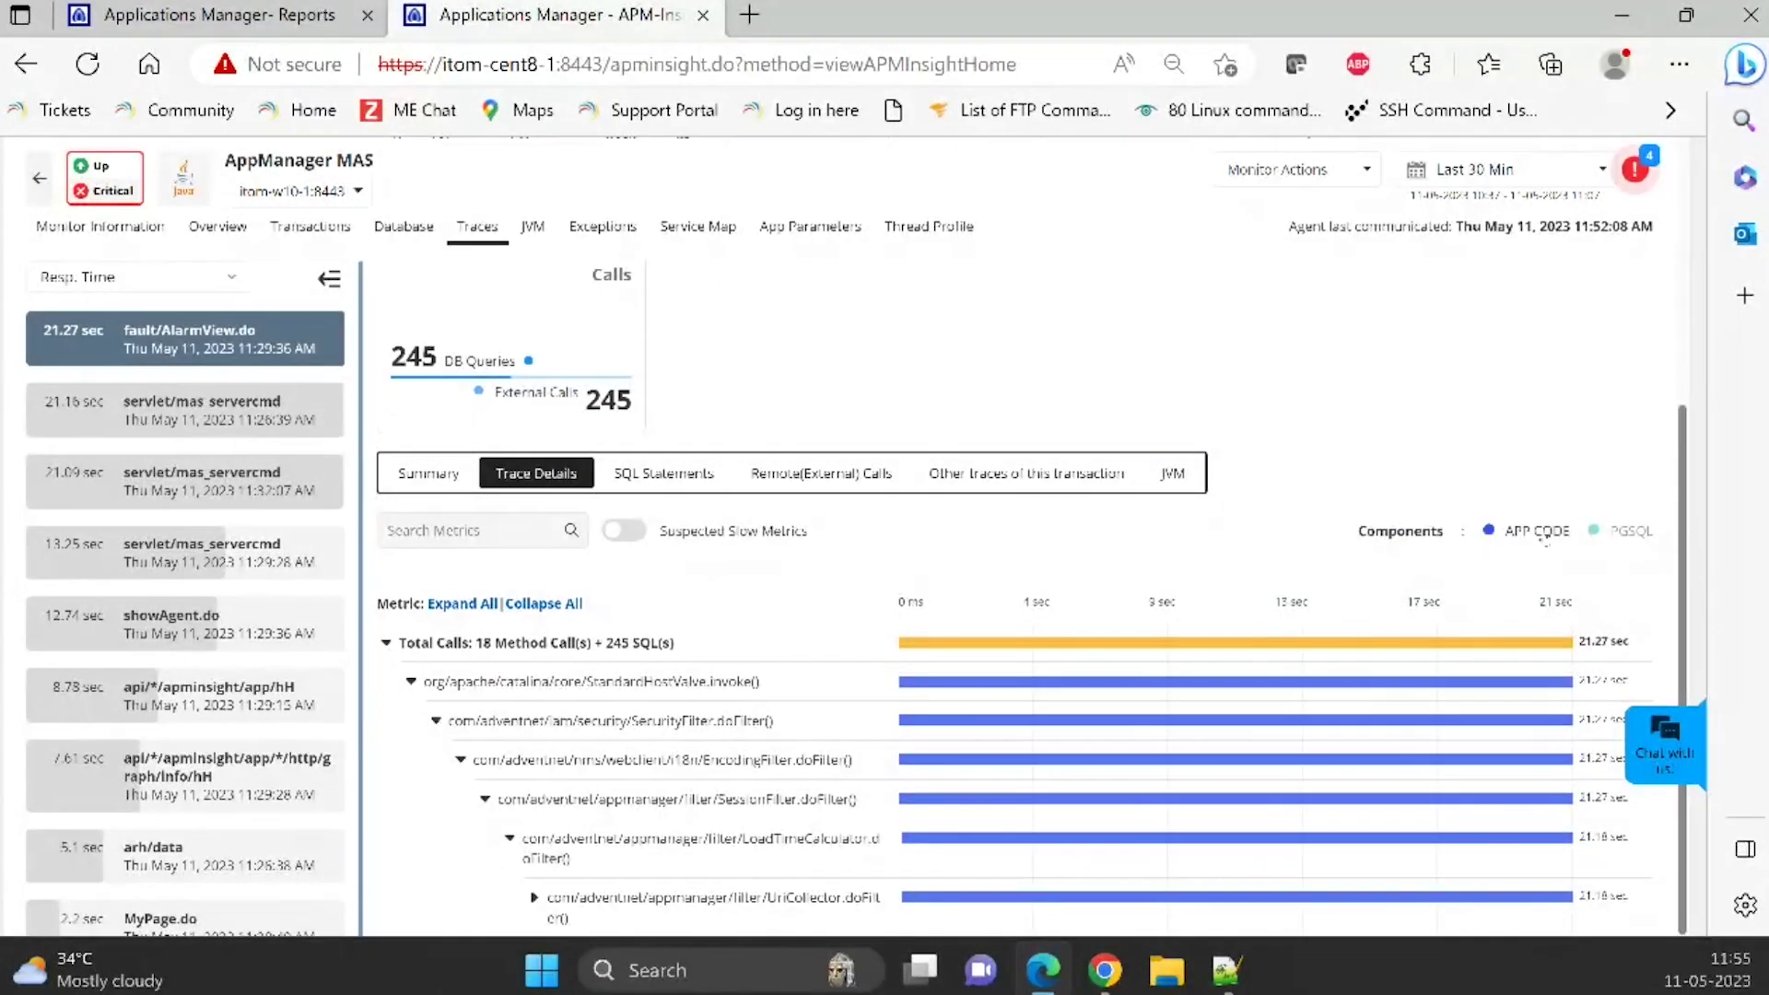
{"action": "scroll", "coordinate": [1555, 740], "scroll_direction": "up", "scroll_amount": 3}
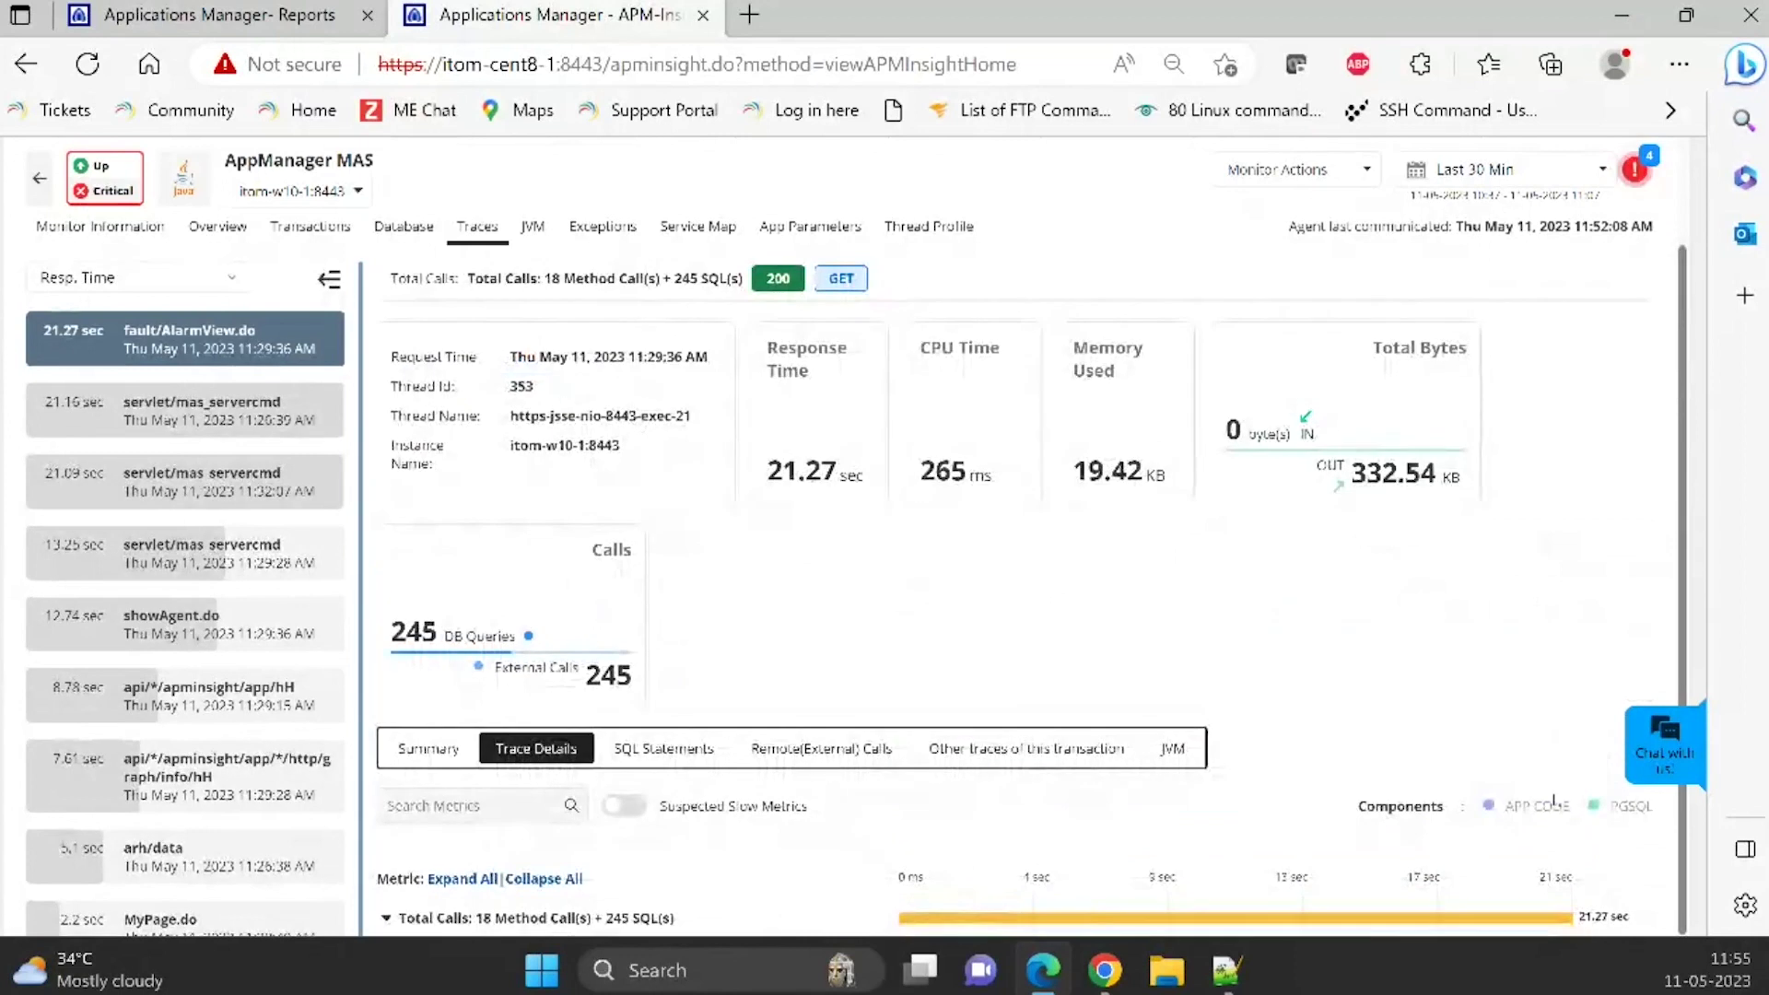
{"action": "scroll", "coordinate": [1555, 801], "scroll_direction": "down", "scroll_amount": 3}
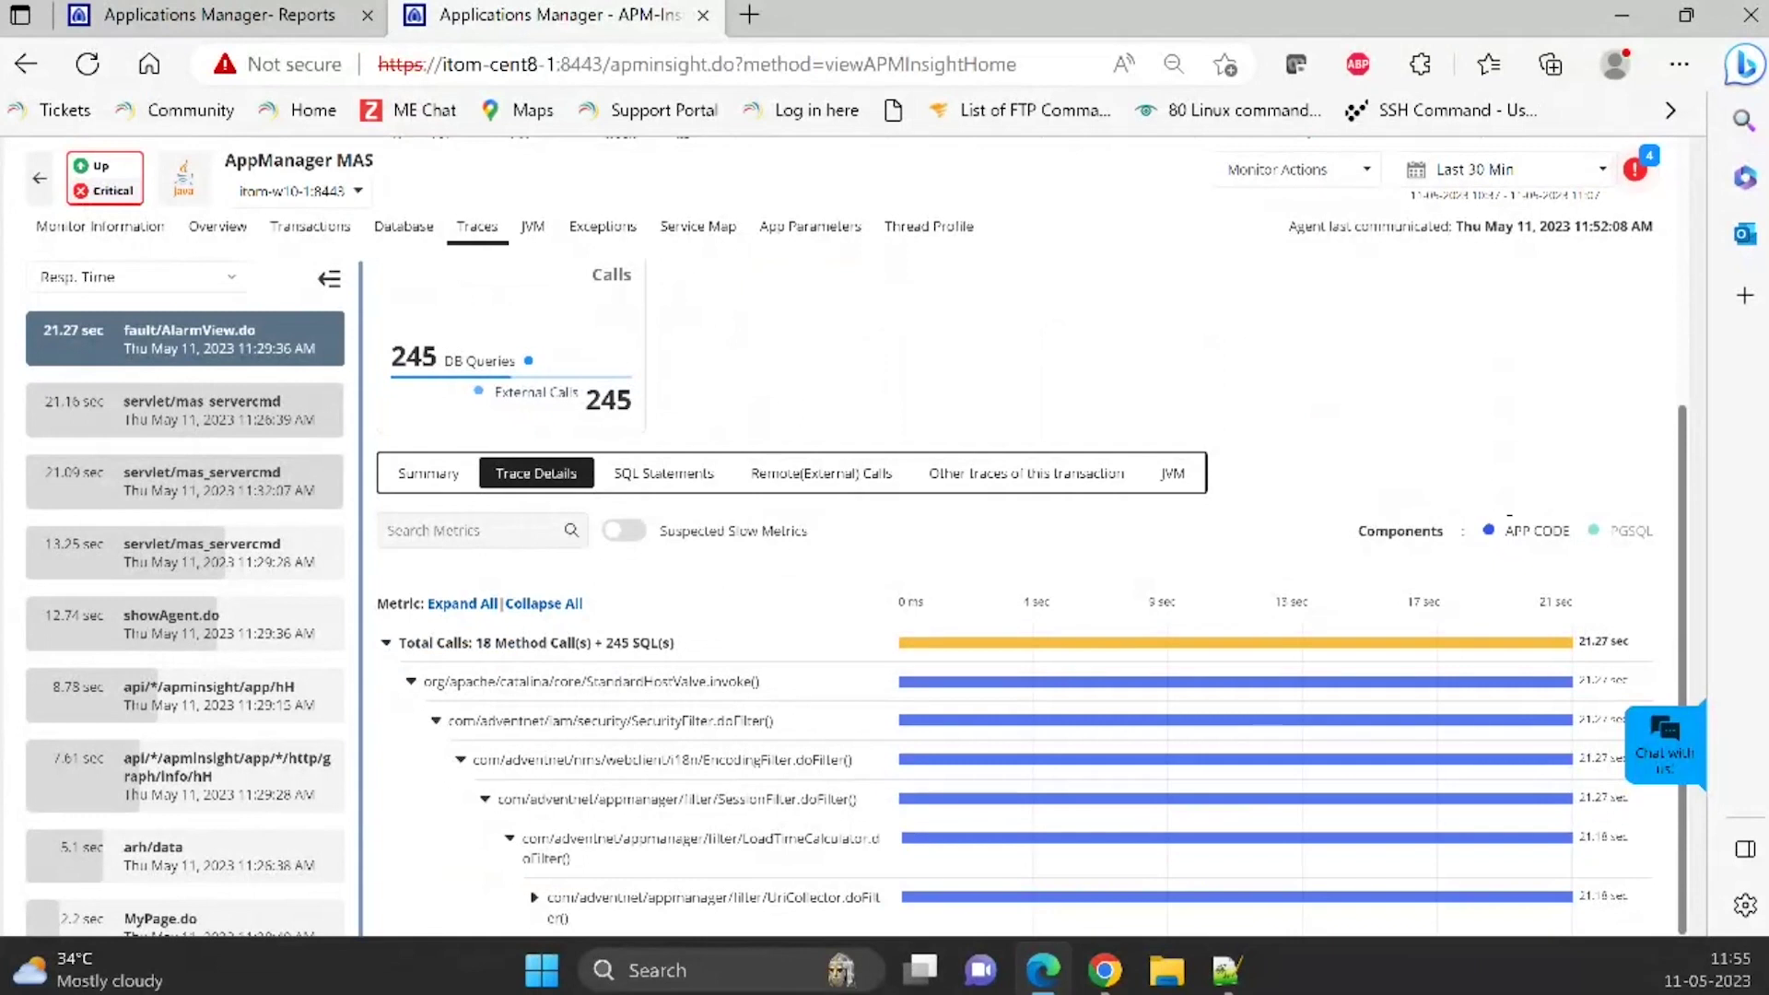
- Show the components in the call tree again and highlight the trace's suspected slow metrics
{"action": "scroll", "coordinate": [1285, 643], "scroll_direction": "down", "scroll_amount": 2}
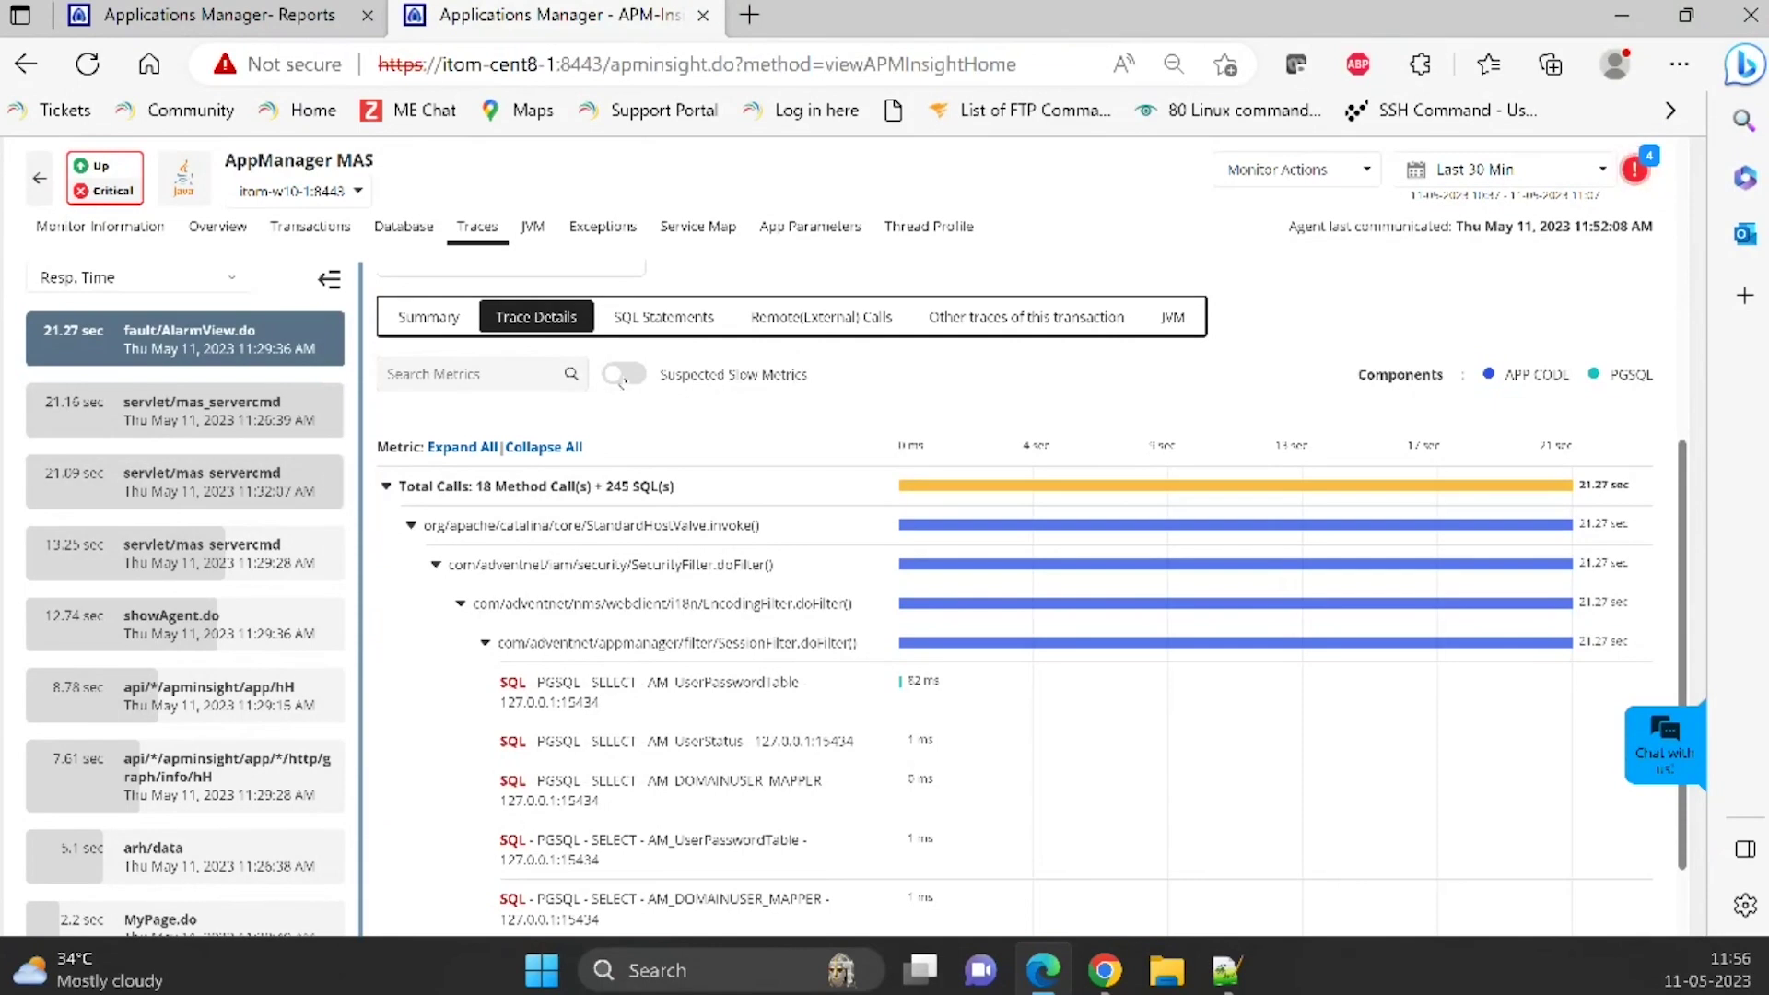
{"action": "left_click", "coordinate": [624, 374]}
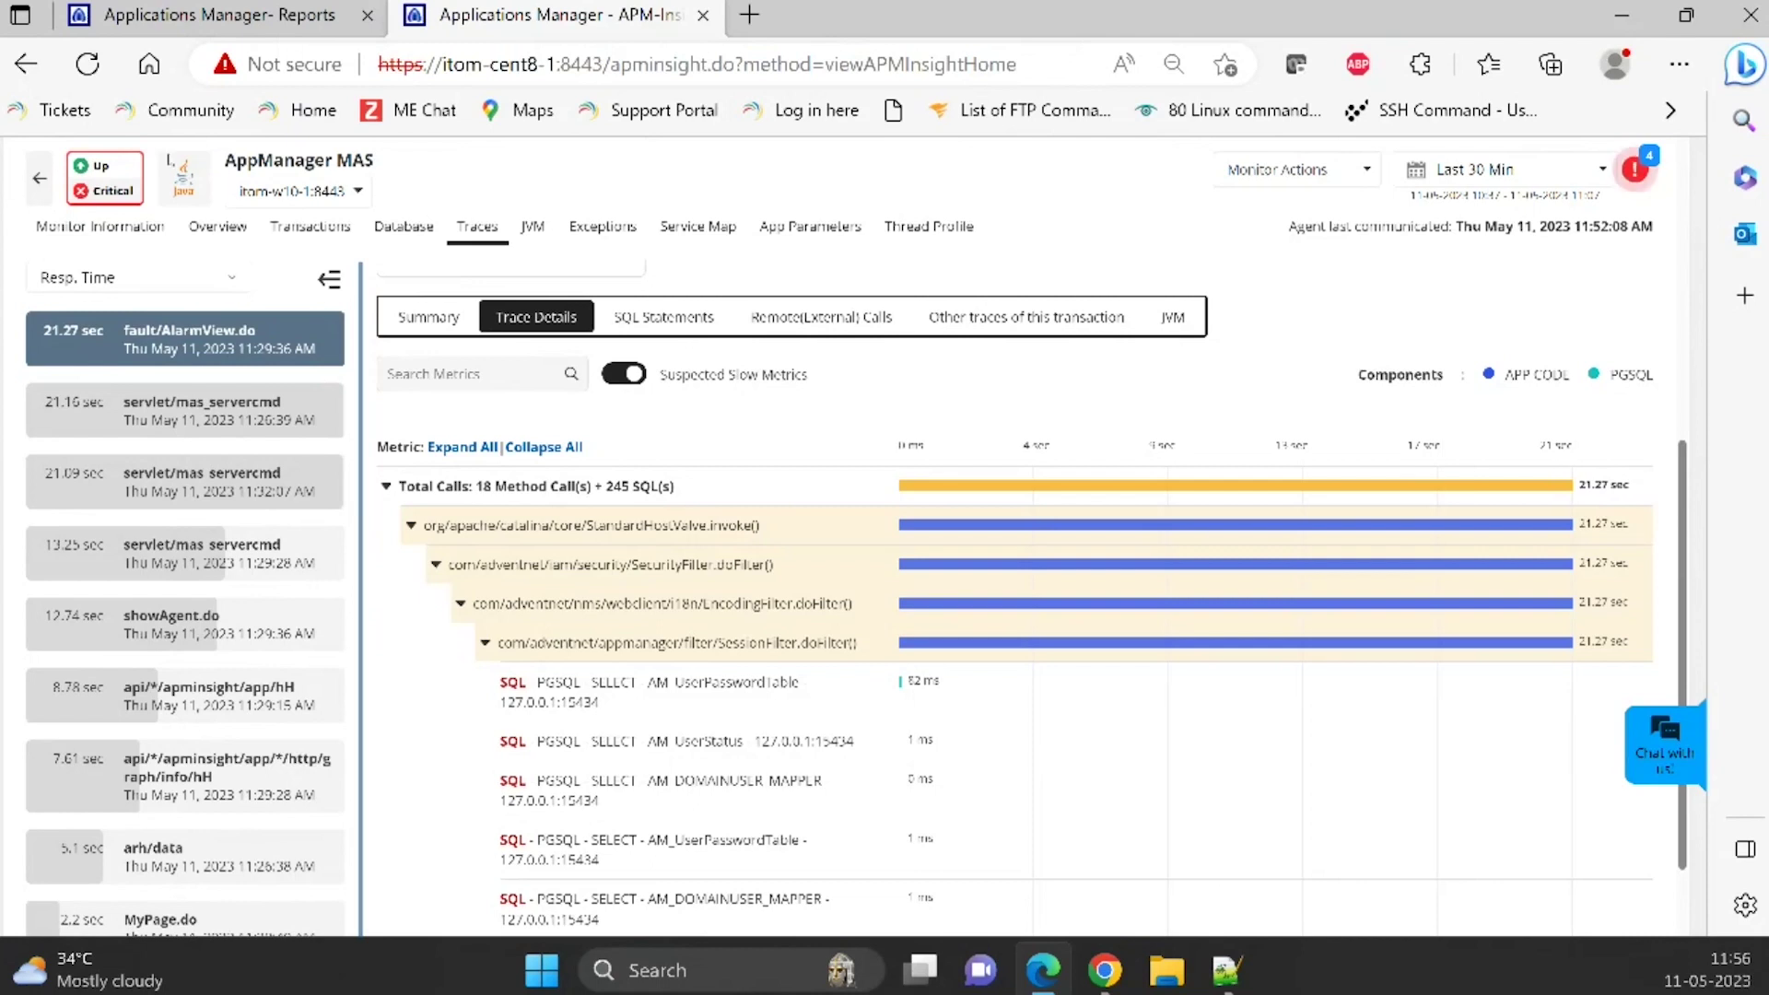
{"action": "scroll", "coordinate": [1396, 625], "scroll_direction": "up", "scroll_amount": 10}
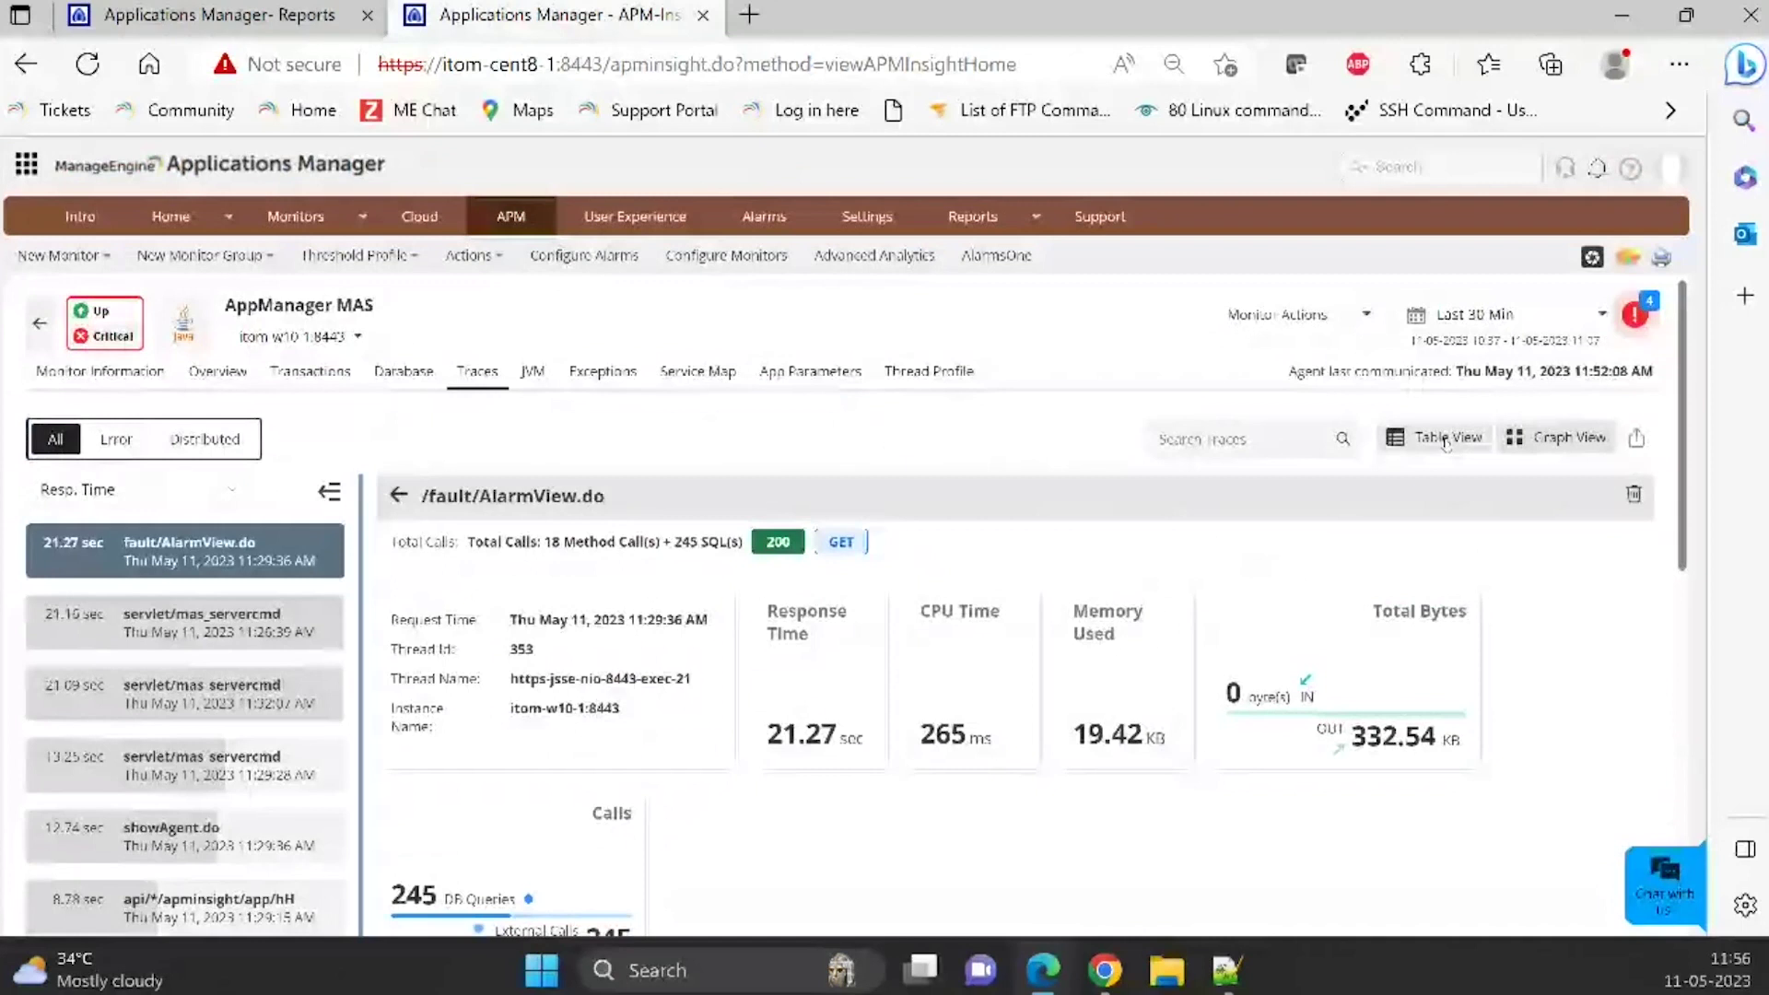
- From the traces table, reopen the fault/AlarmView.do trace and review its summary of slowest method calls, external calls and request parameters
{"action": "left_click", "coordinate": [1446, 440]}
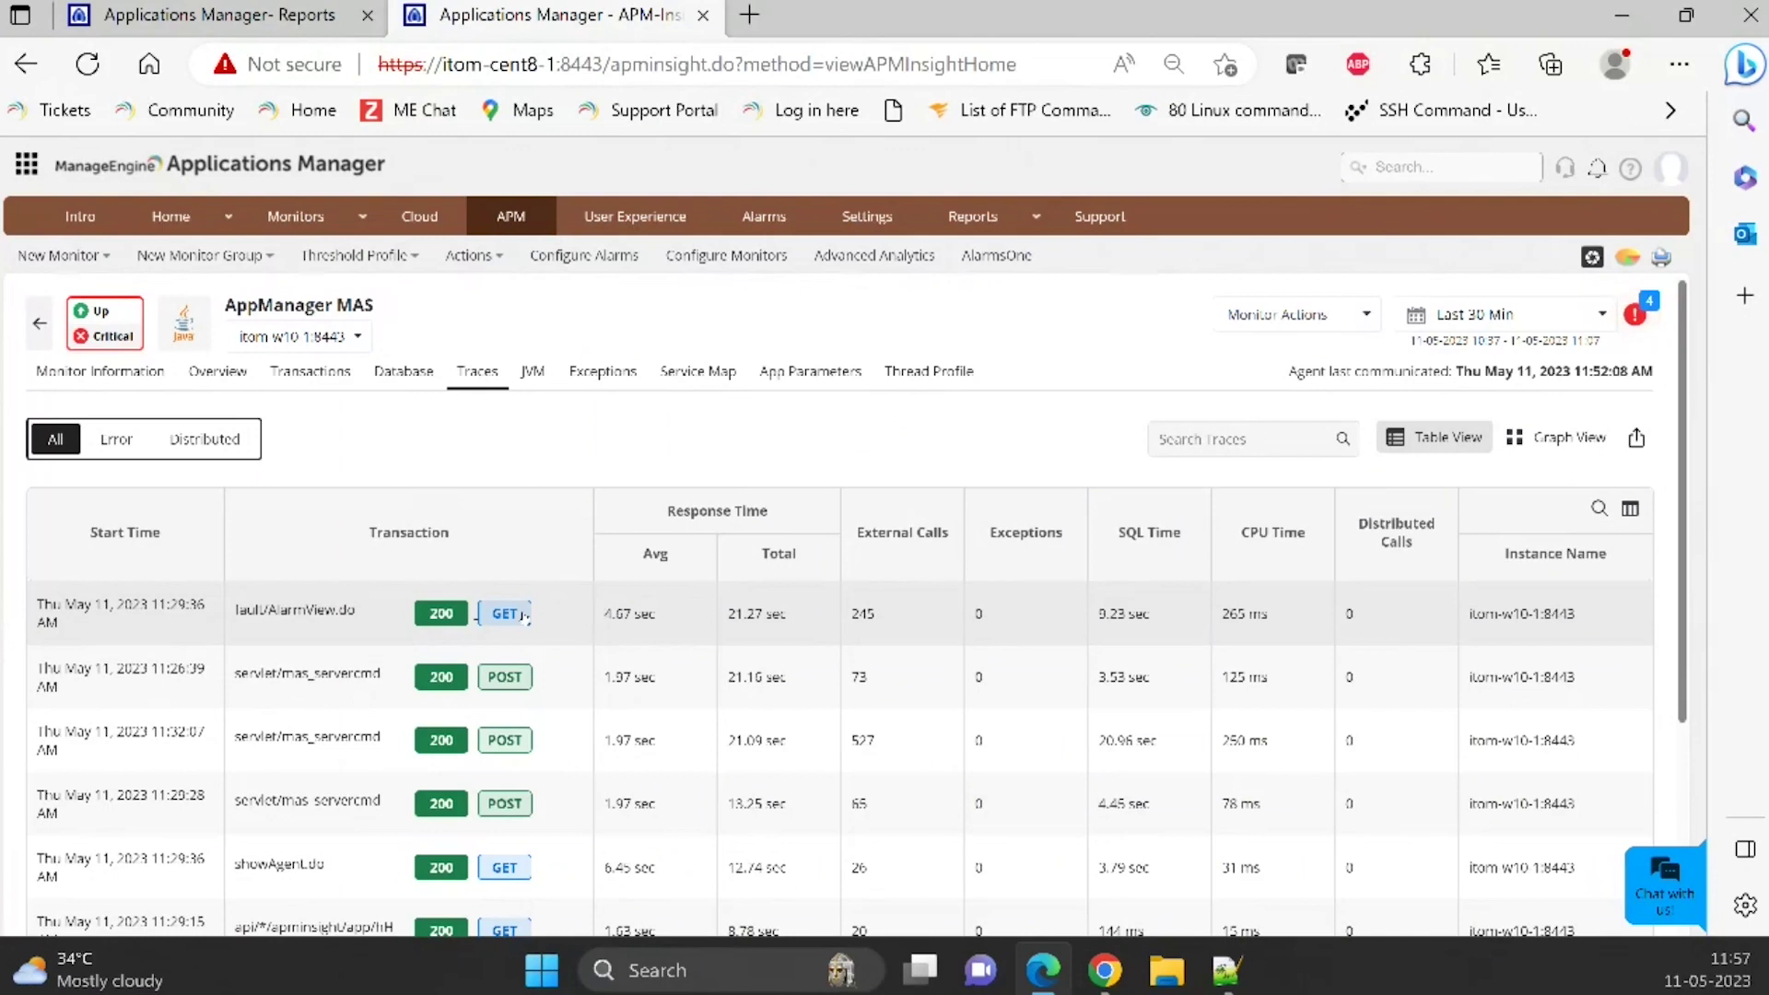
{"action": "left_click", "coordinate": [281, 615]}
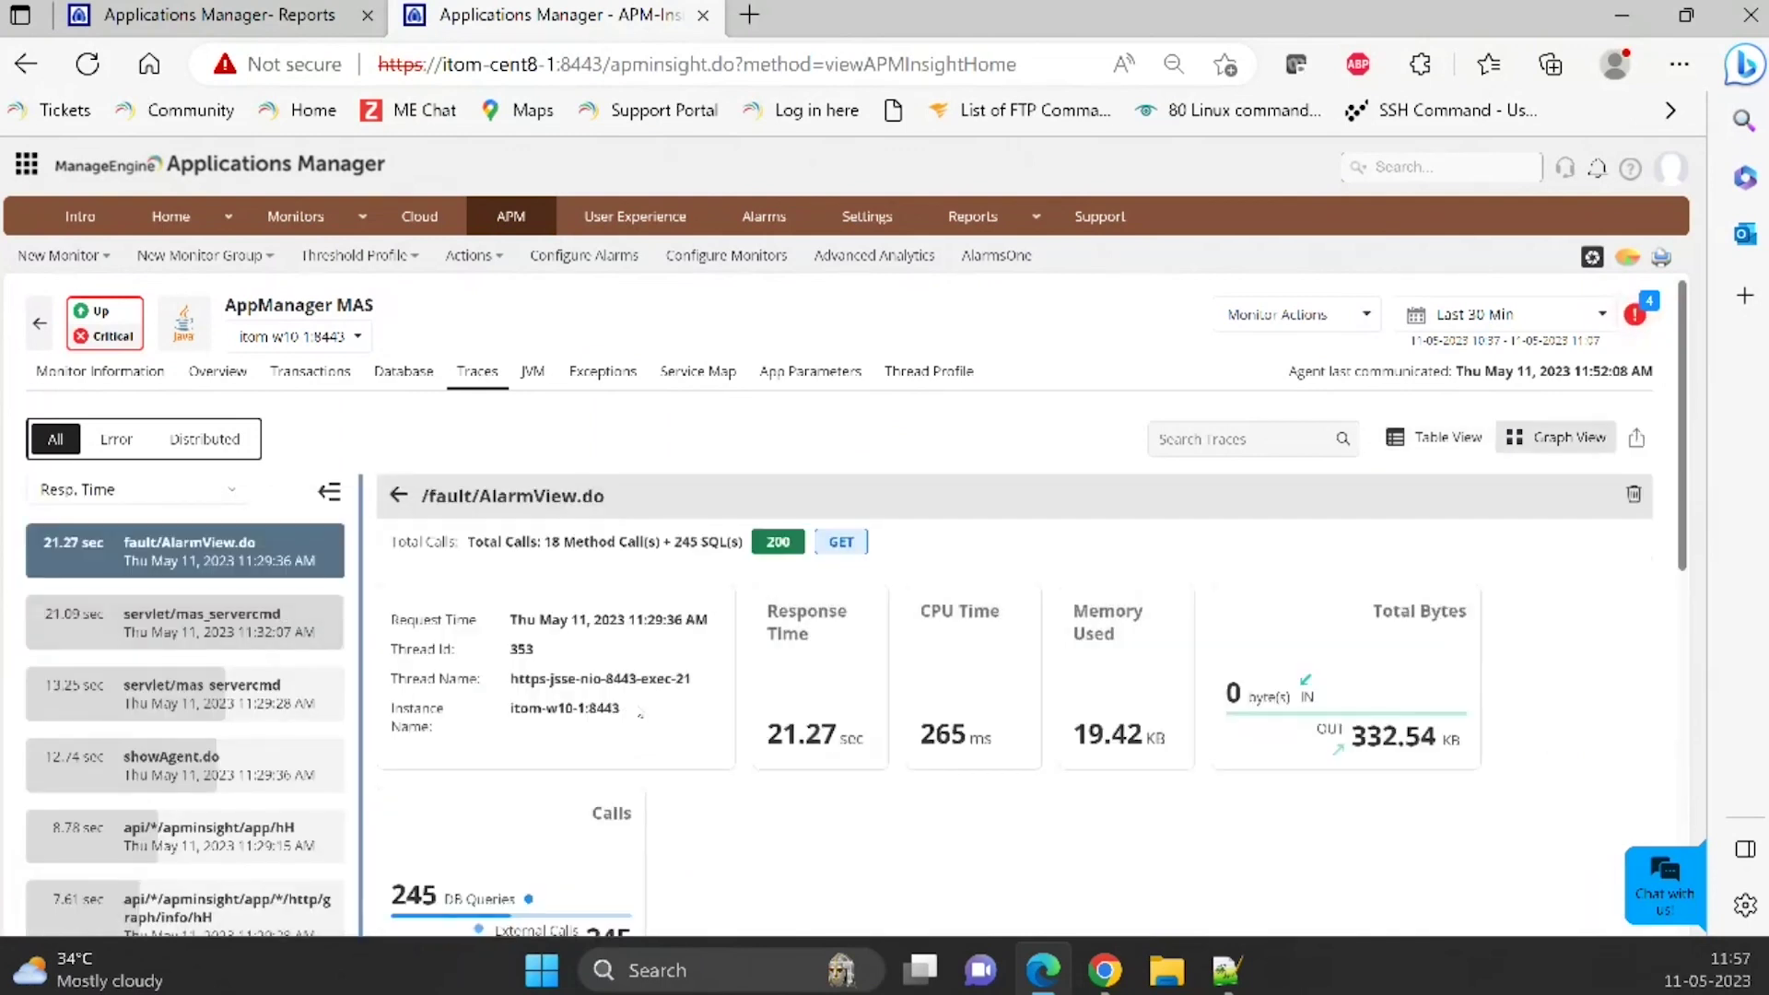
{"action": "scroll", "coordinate": [281, 616], "scroll_direction": "down", "scroll_amount": 2}
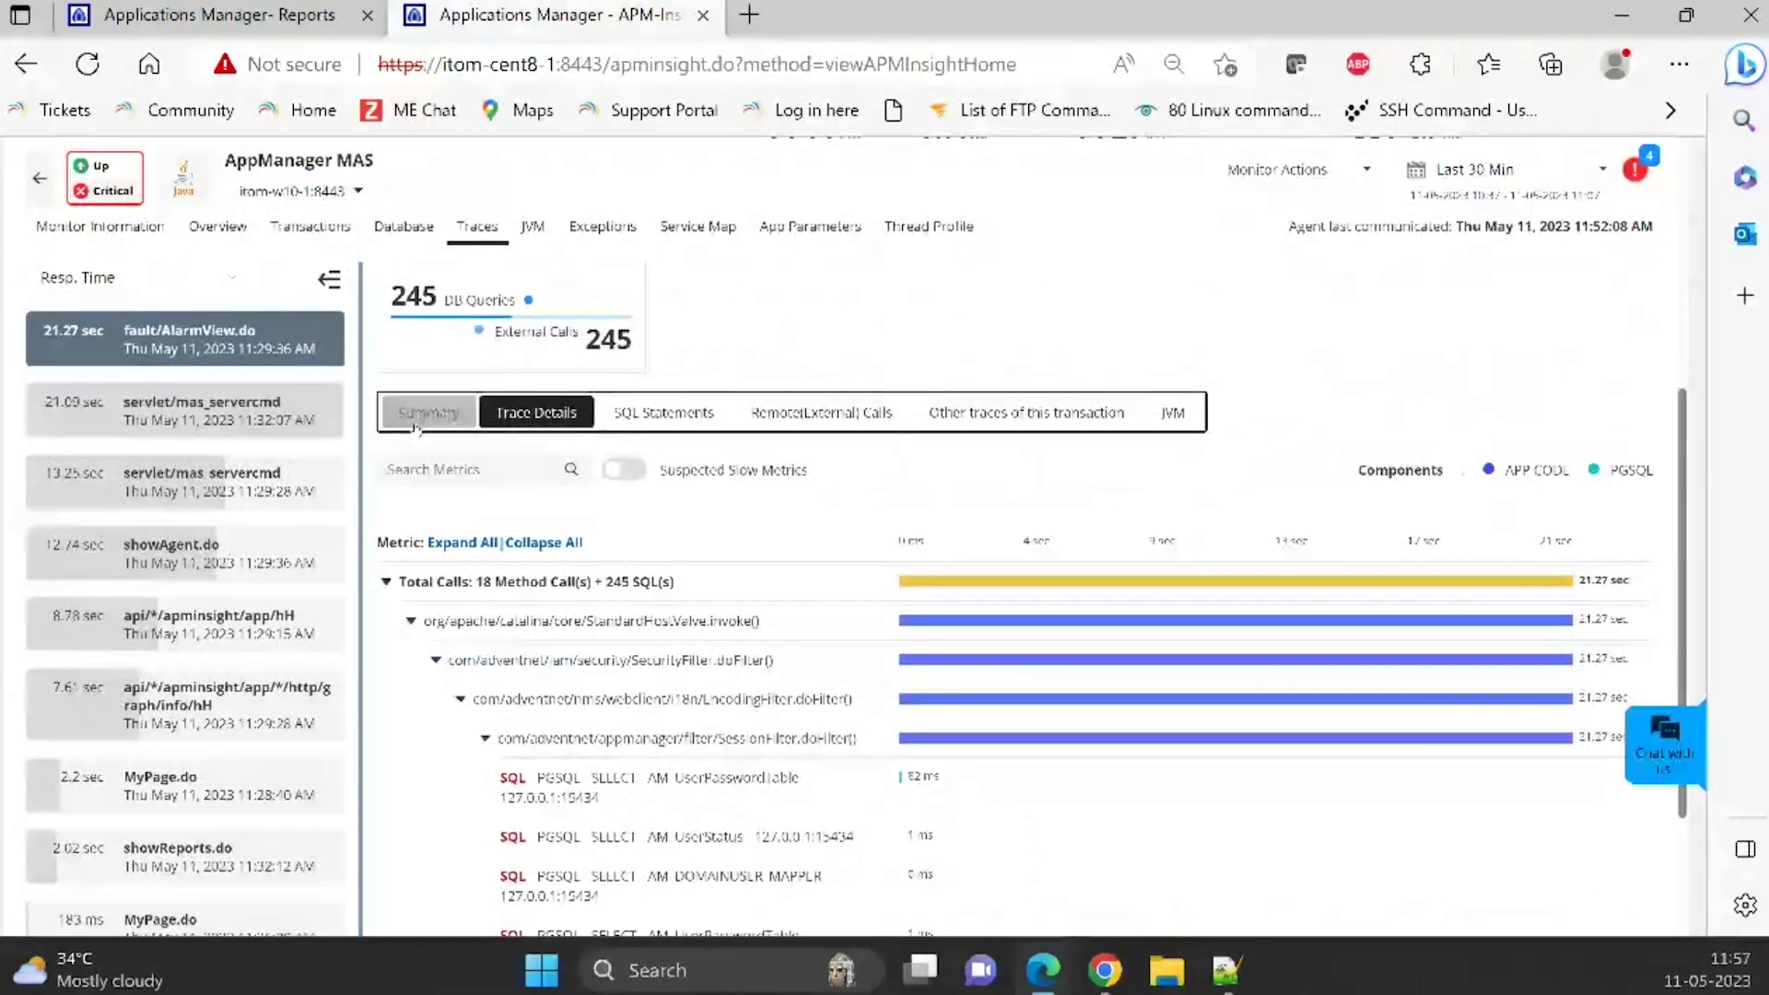
{"action": "left_click", "coordinate": [416, 419]}
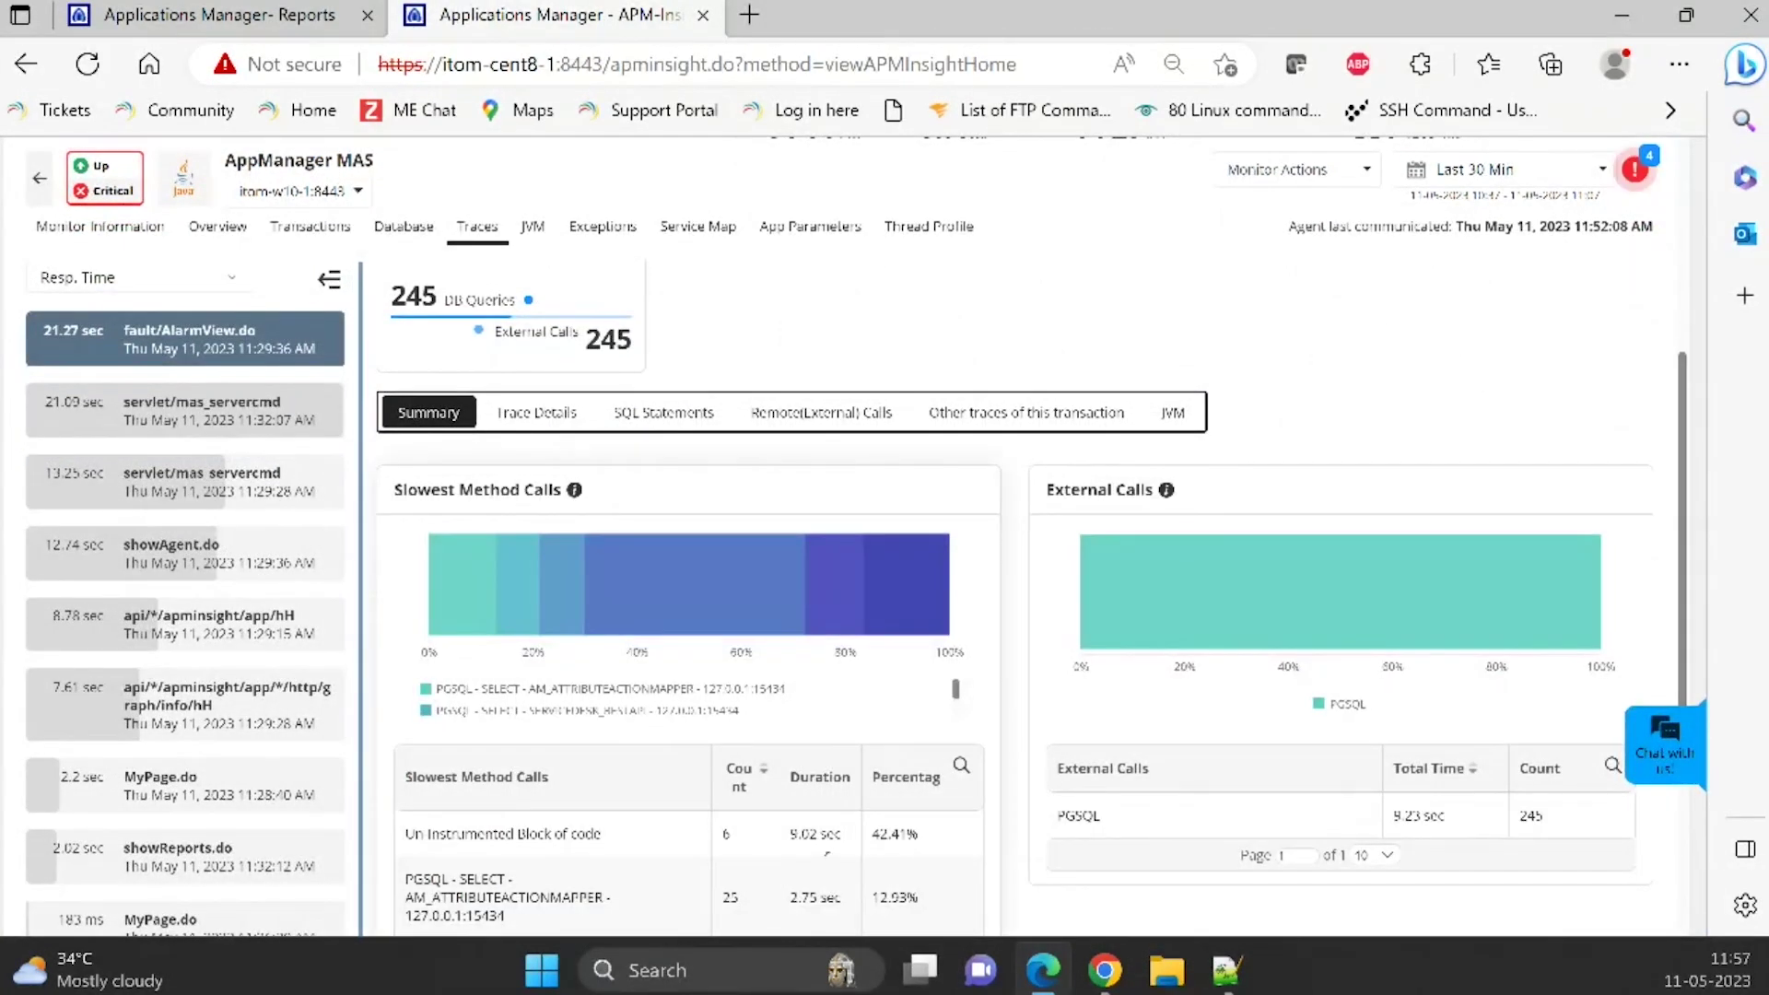
{"action": "scroll", "coordinate": [798, 877], "scroll_direction": "down", "scroll_amount": 4}
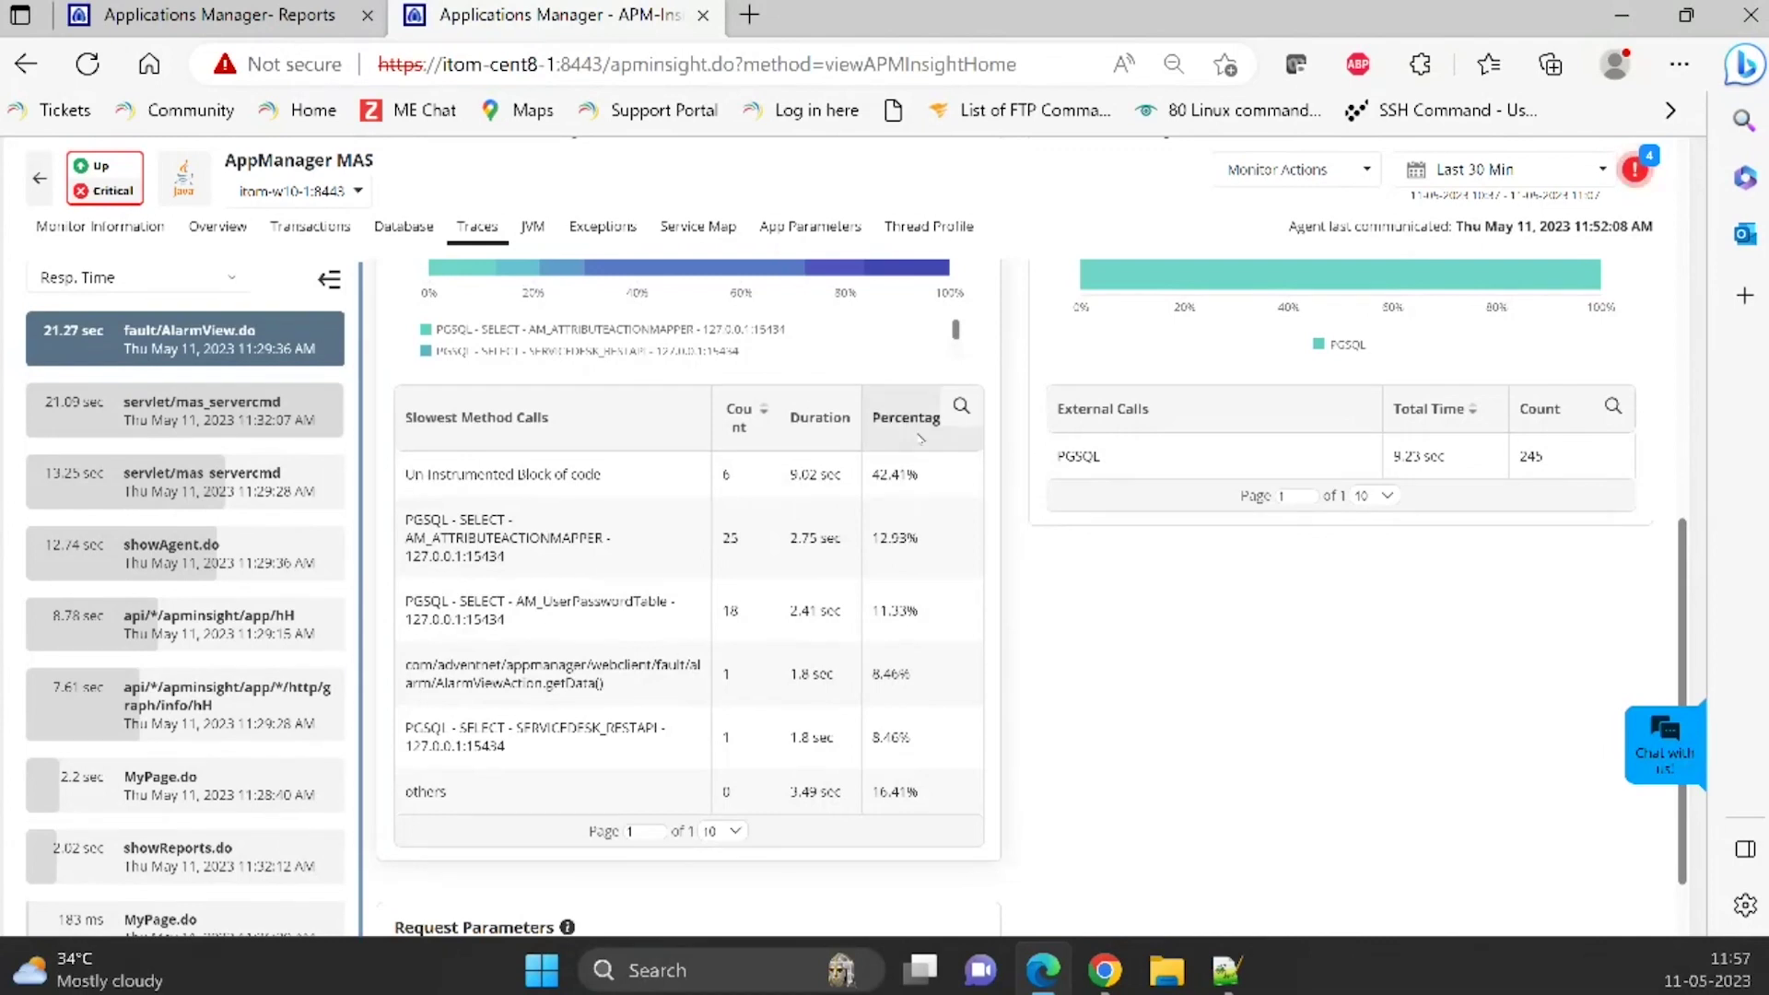
{"action": "scroll", "coordinate": [952, 686], "scroll_direction": "down", "scroll_amount": 1}
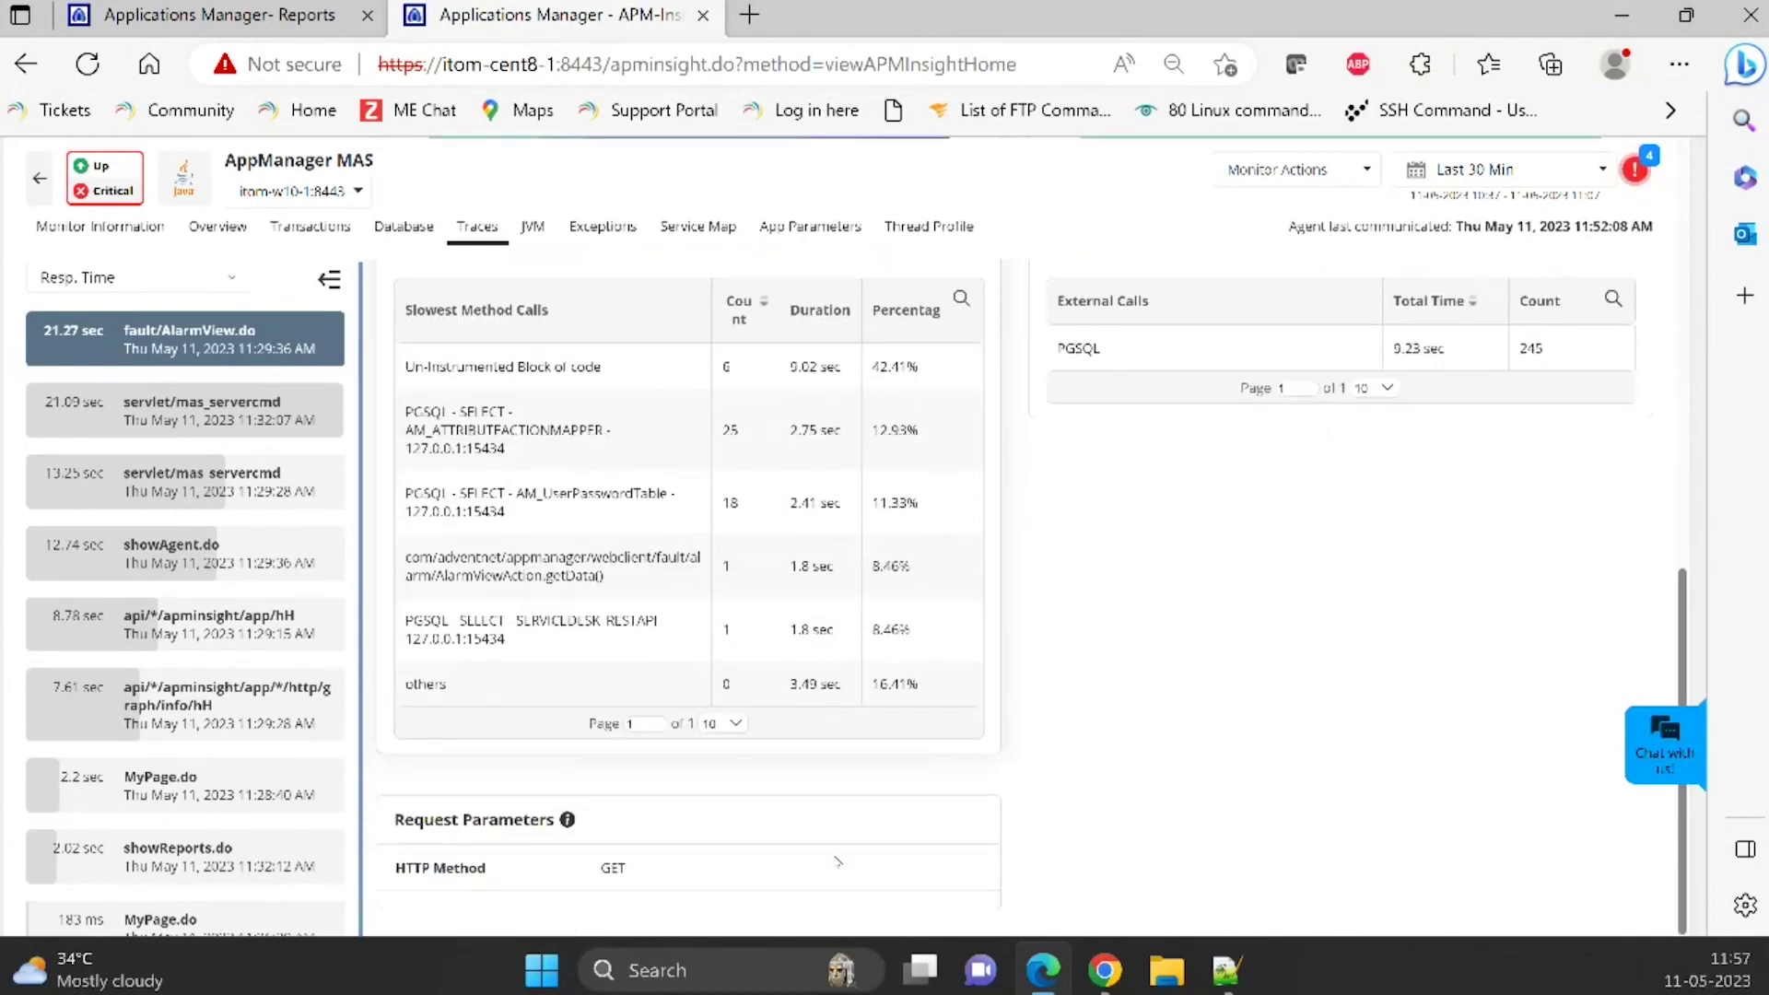
{"action": "scroll", "coordinate": [1107, 725], "scroll_direction": "up", "scroll_amount": 6}
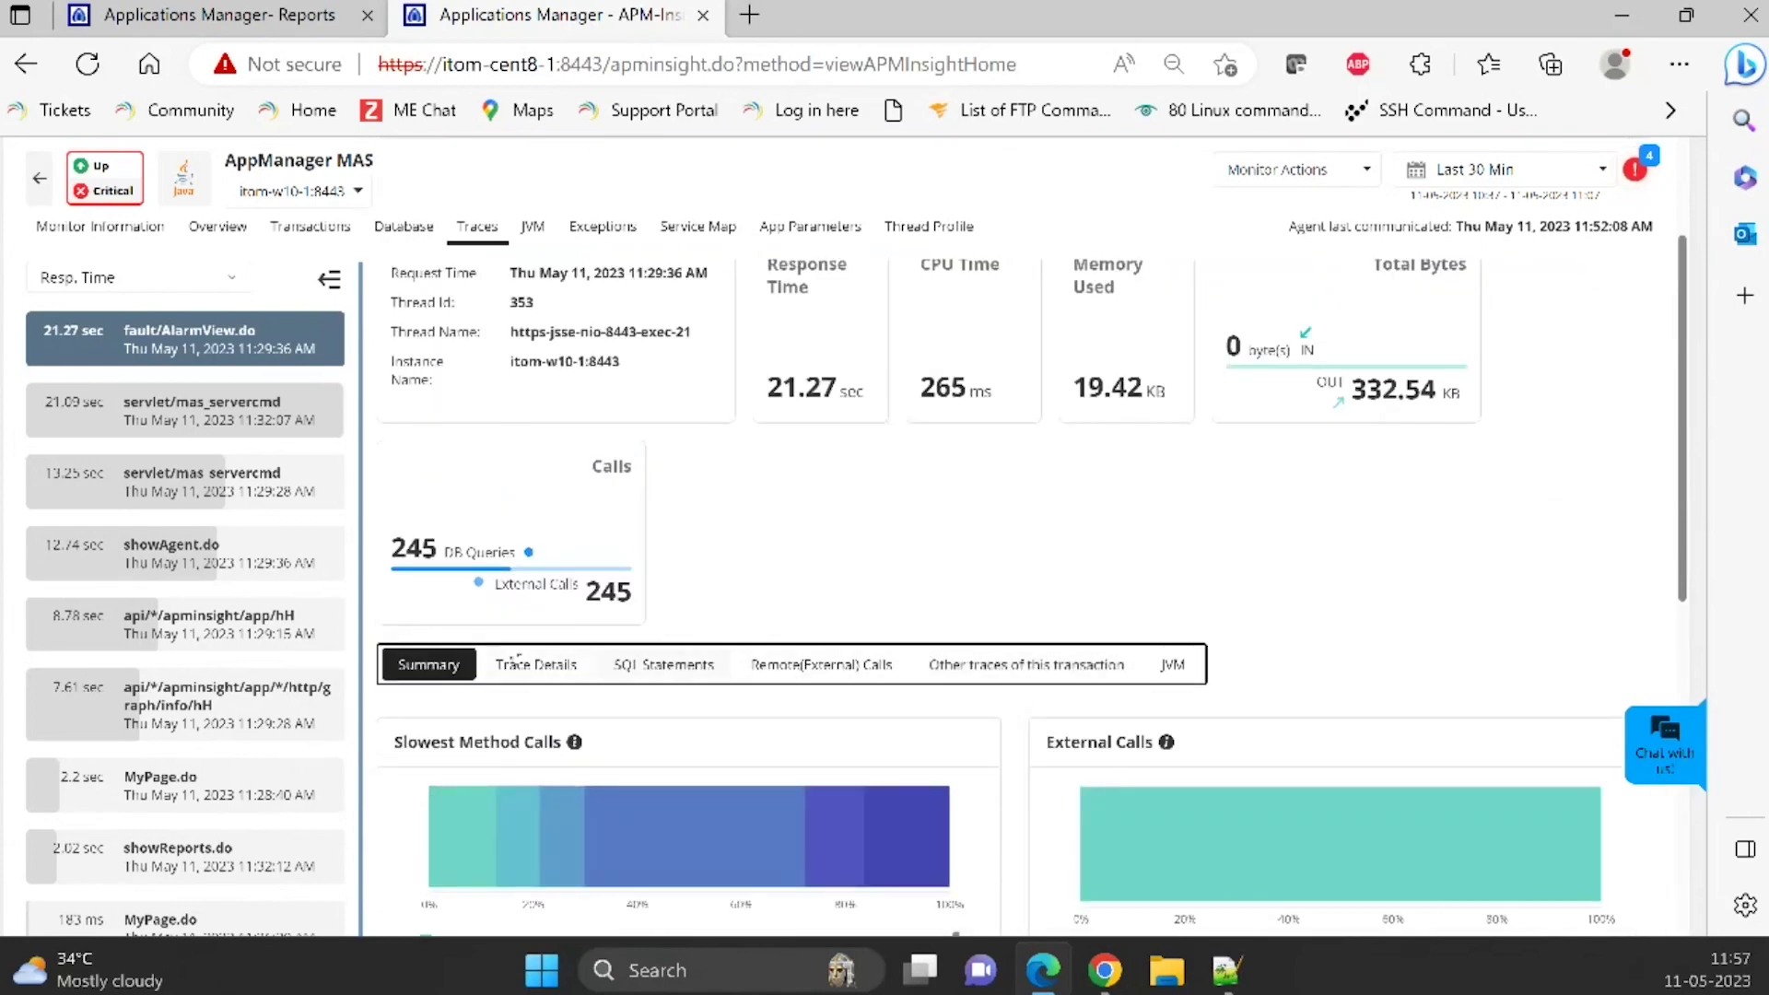
- Highlight the suspected slow metrics in the reopened trace's details, then review its remote (external) calls to PGSQL
{"action": "left_click", "coordinate": [521, 663]}
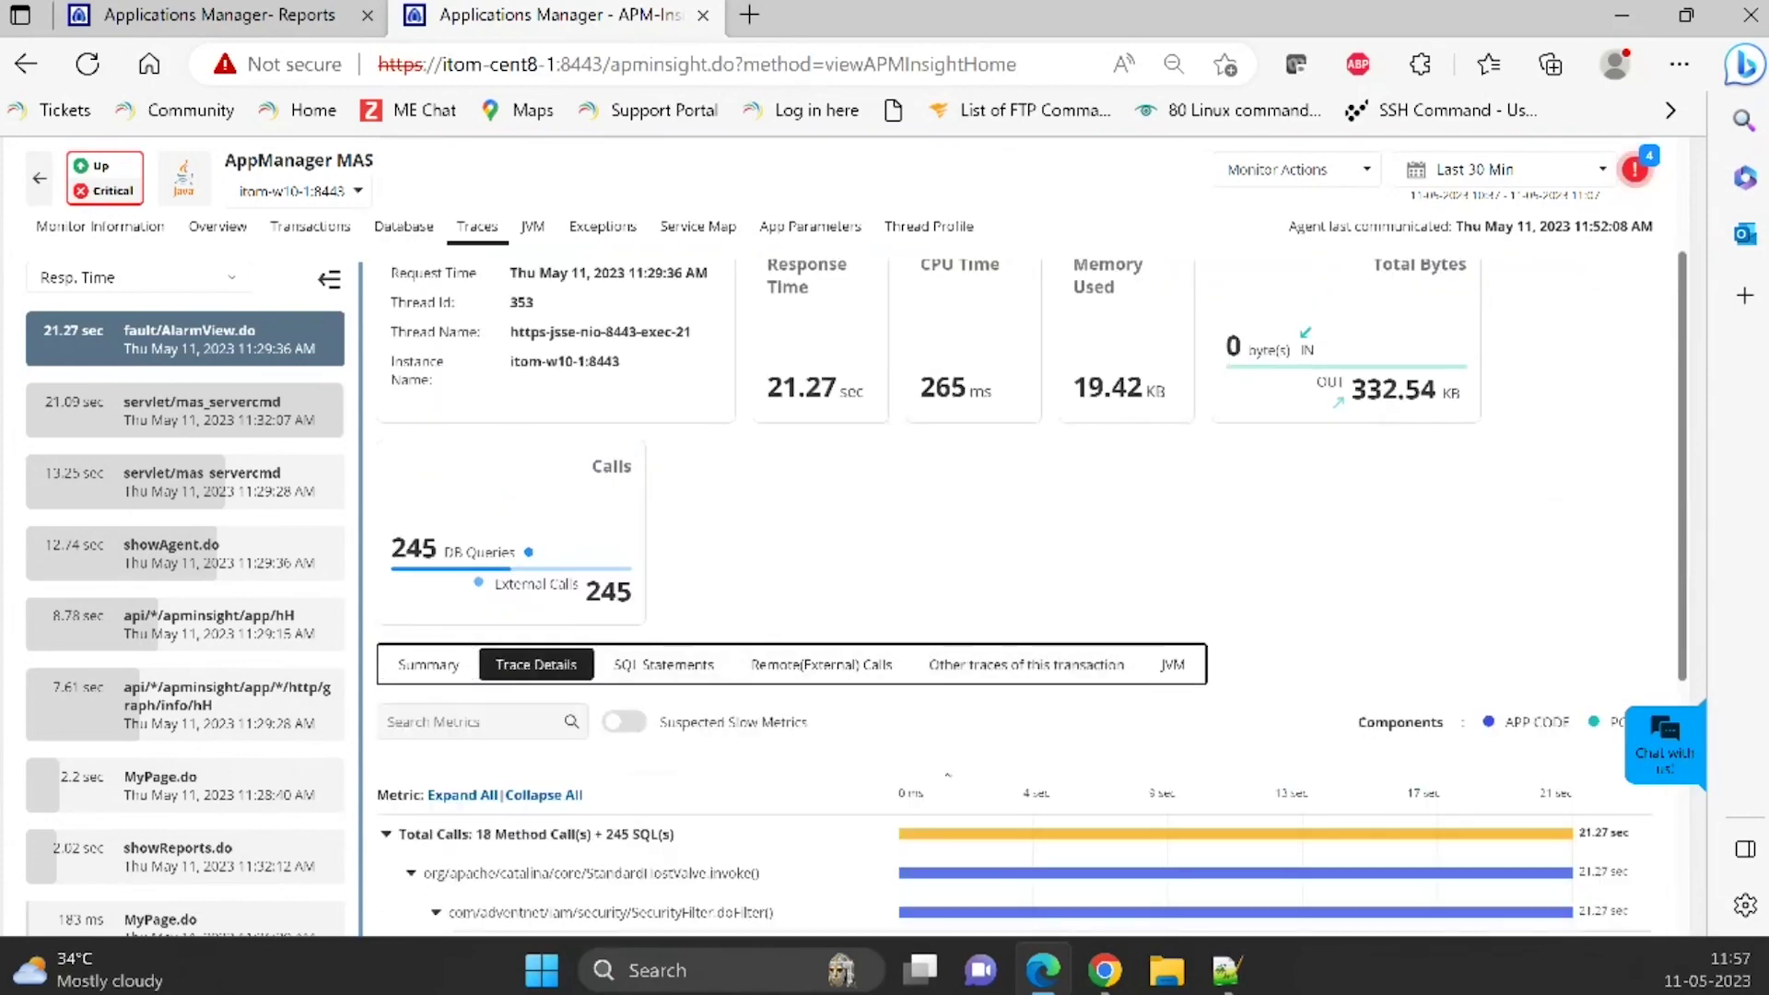
{"action": "scroll", "coordinate": [957, 804], "scroll_direction": "down", "scroll_amount": 2}
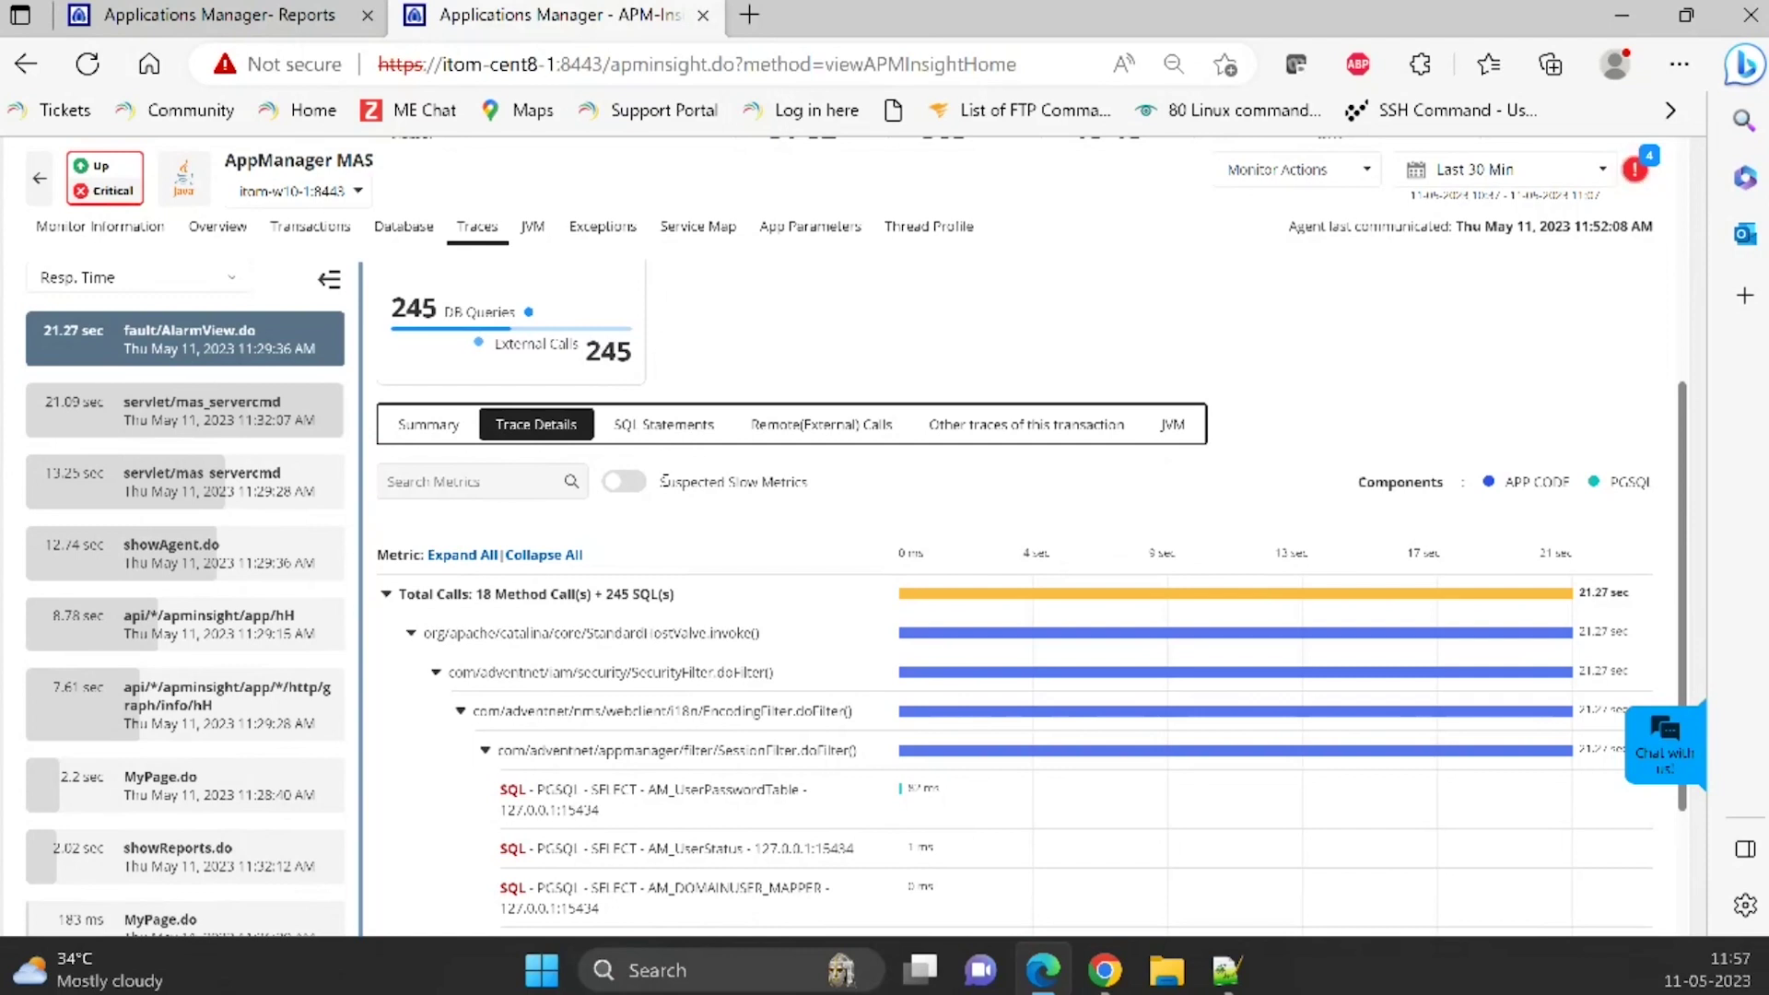
{"action": "left_click", "coordinate": [626, 482]}
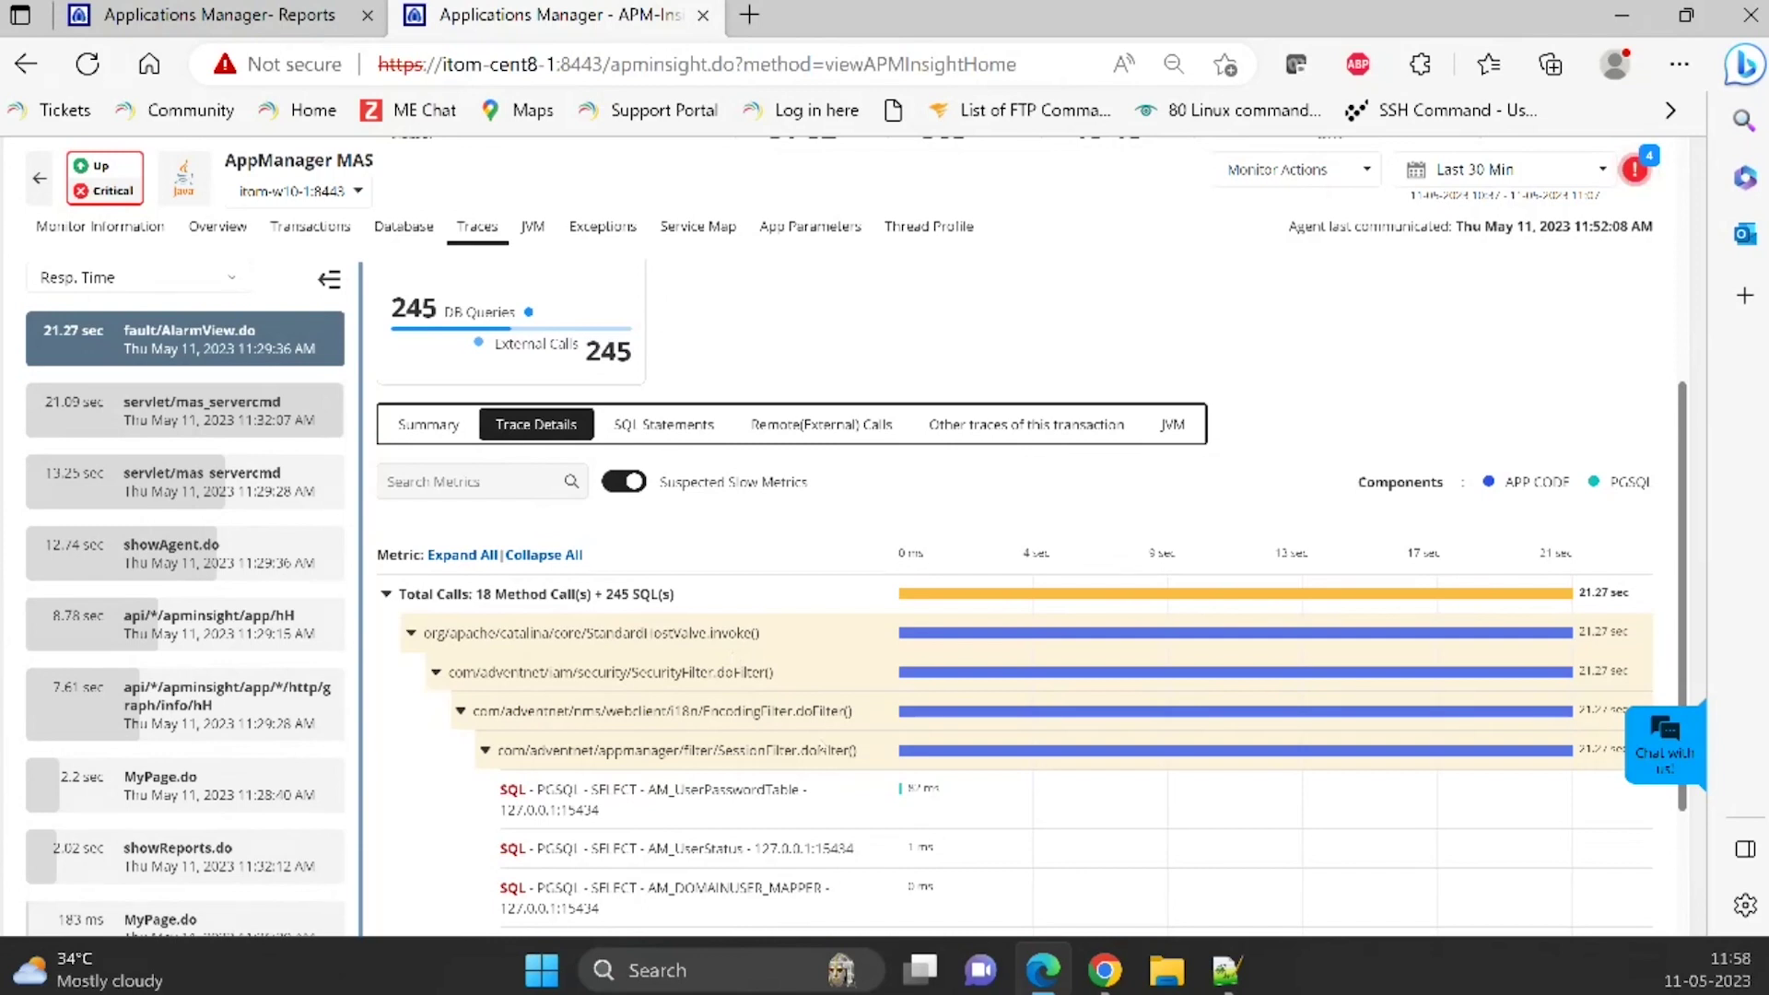
{"action": "left_click", "coordinate": [816, 440]}
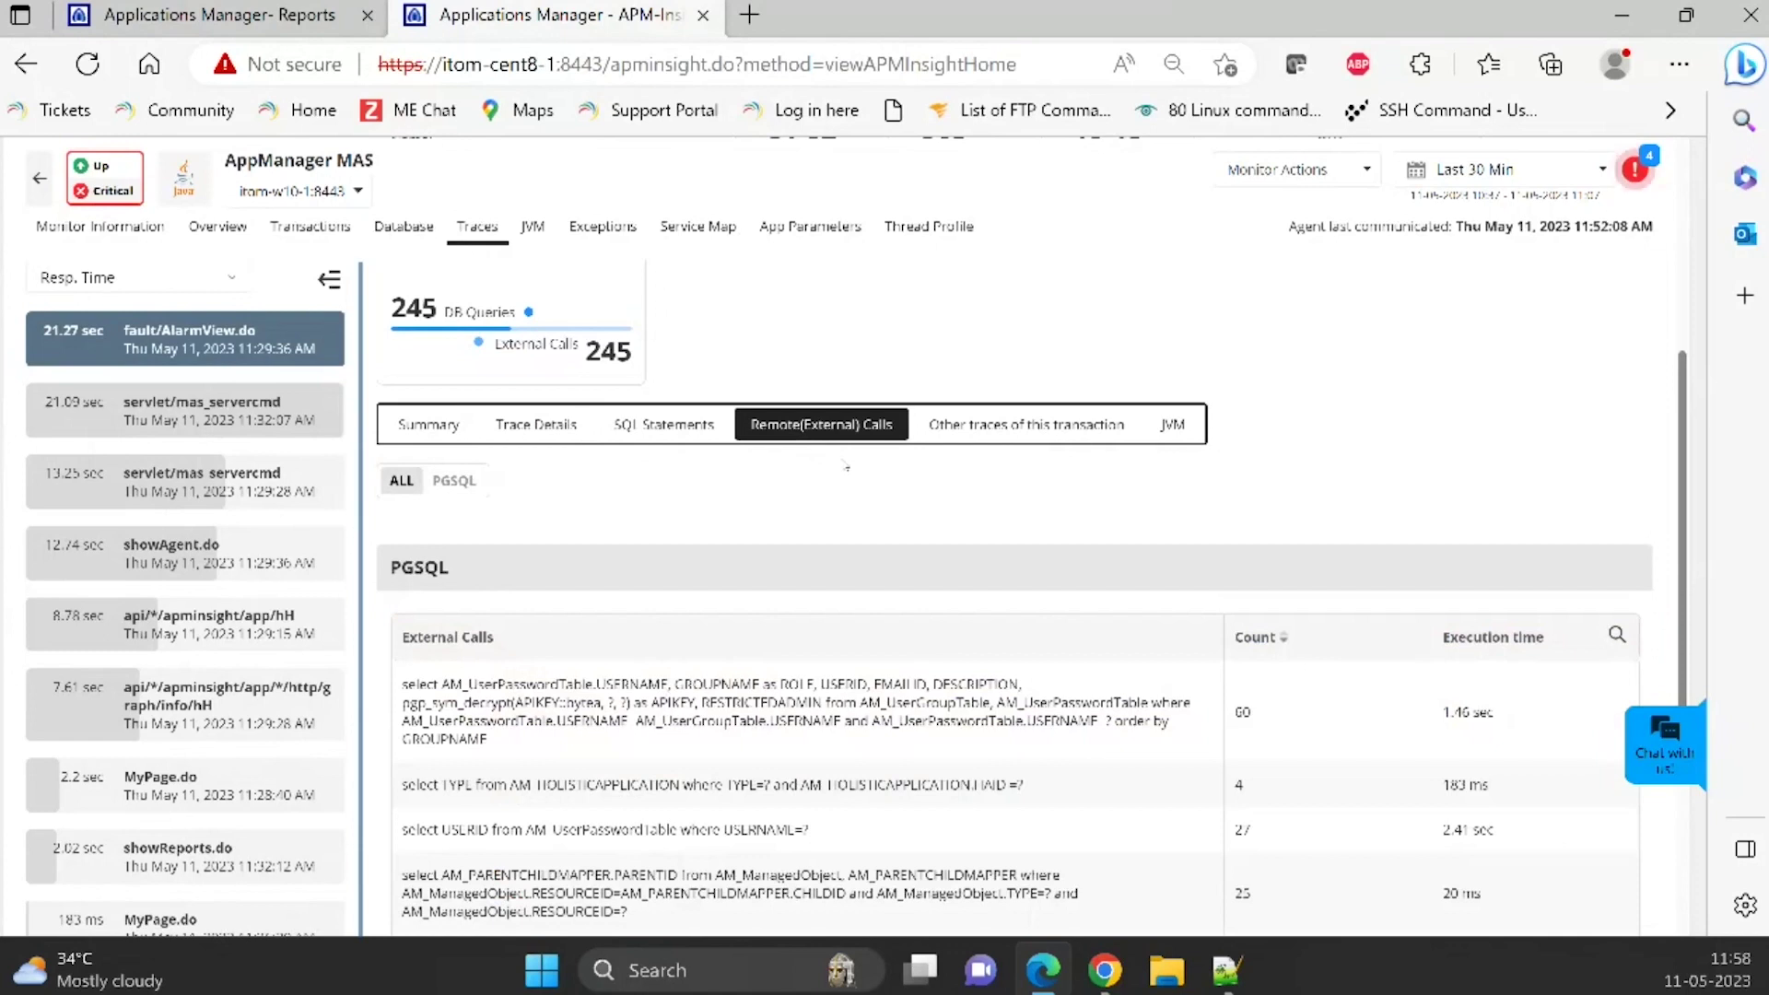
{"action": "scroll", "coordinate": [771, 693], "scroll_direction": "down", "scroll_amount": 3}
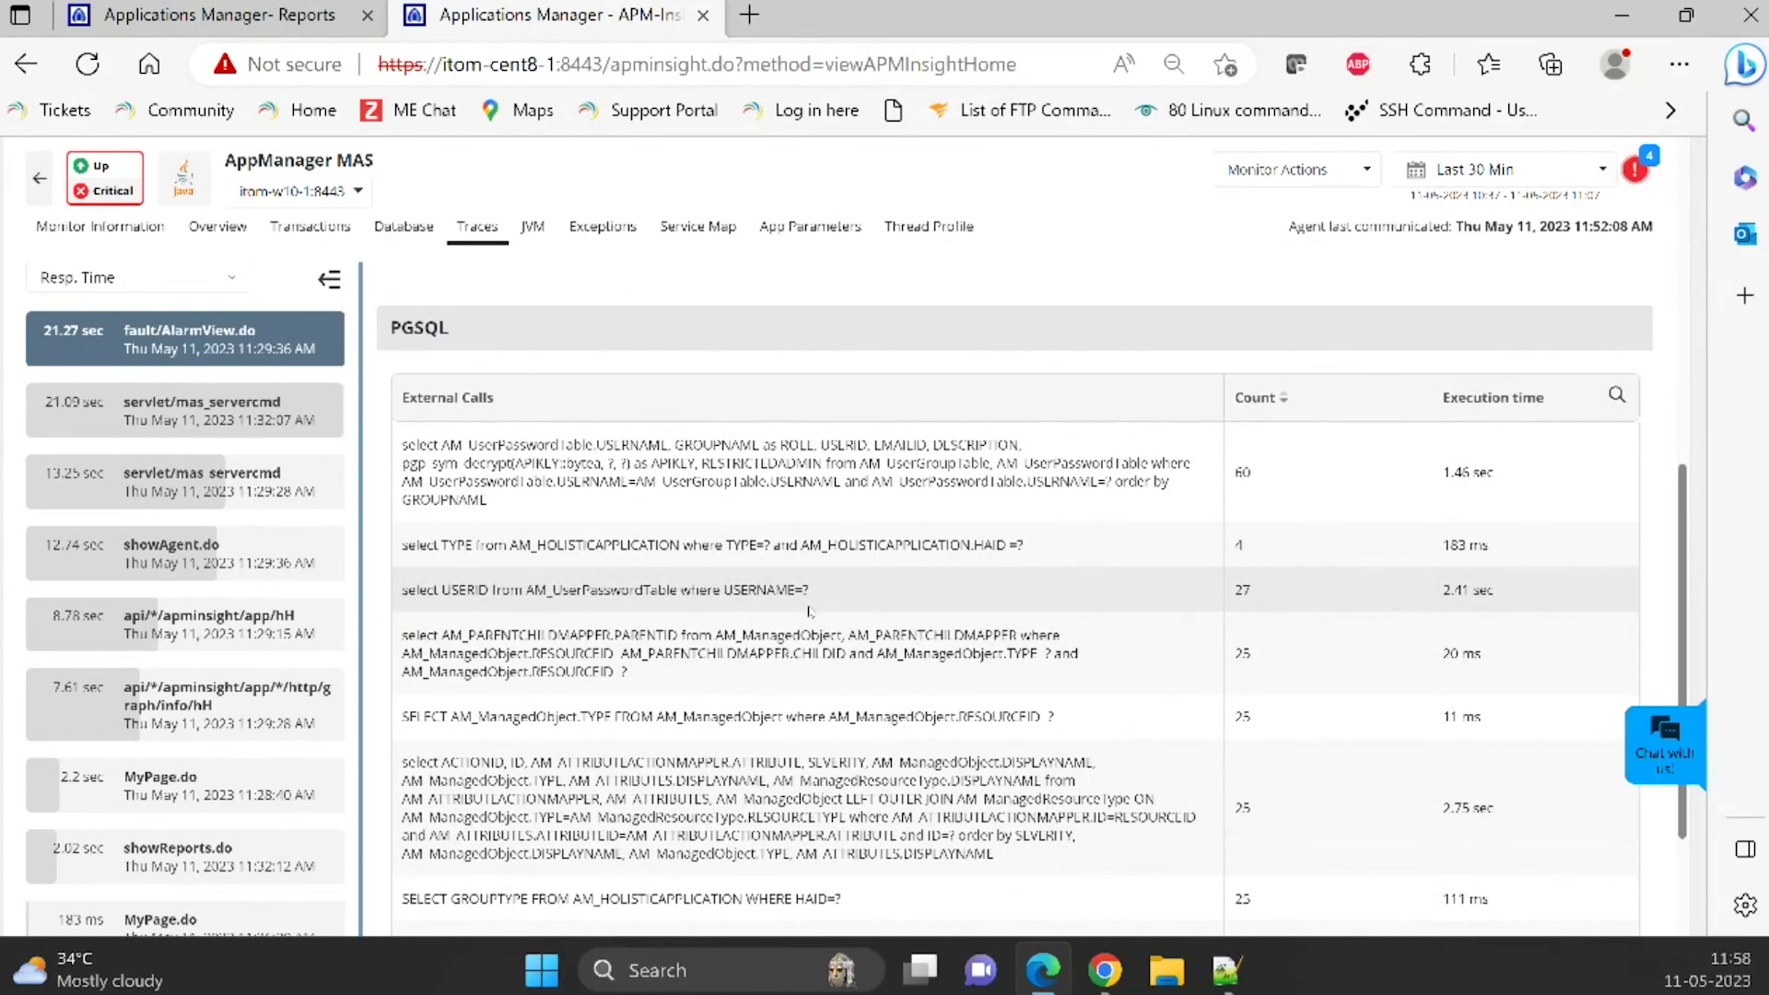
- Return from the remote calls to the trace details of fault/AlarmView.do and review its method and SQL call tree
{"action": "scroll", "coordinate": [809, 611], "scroll_direction": "up", "scroll_amount": 5}
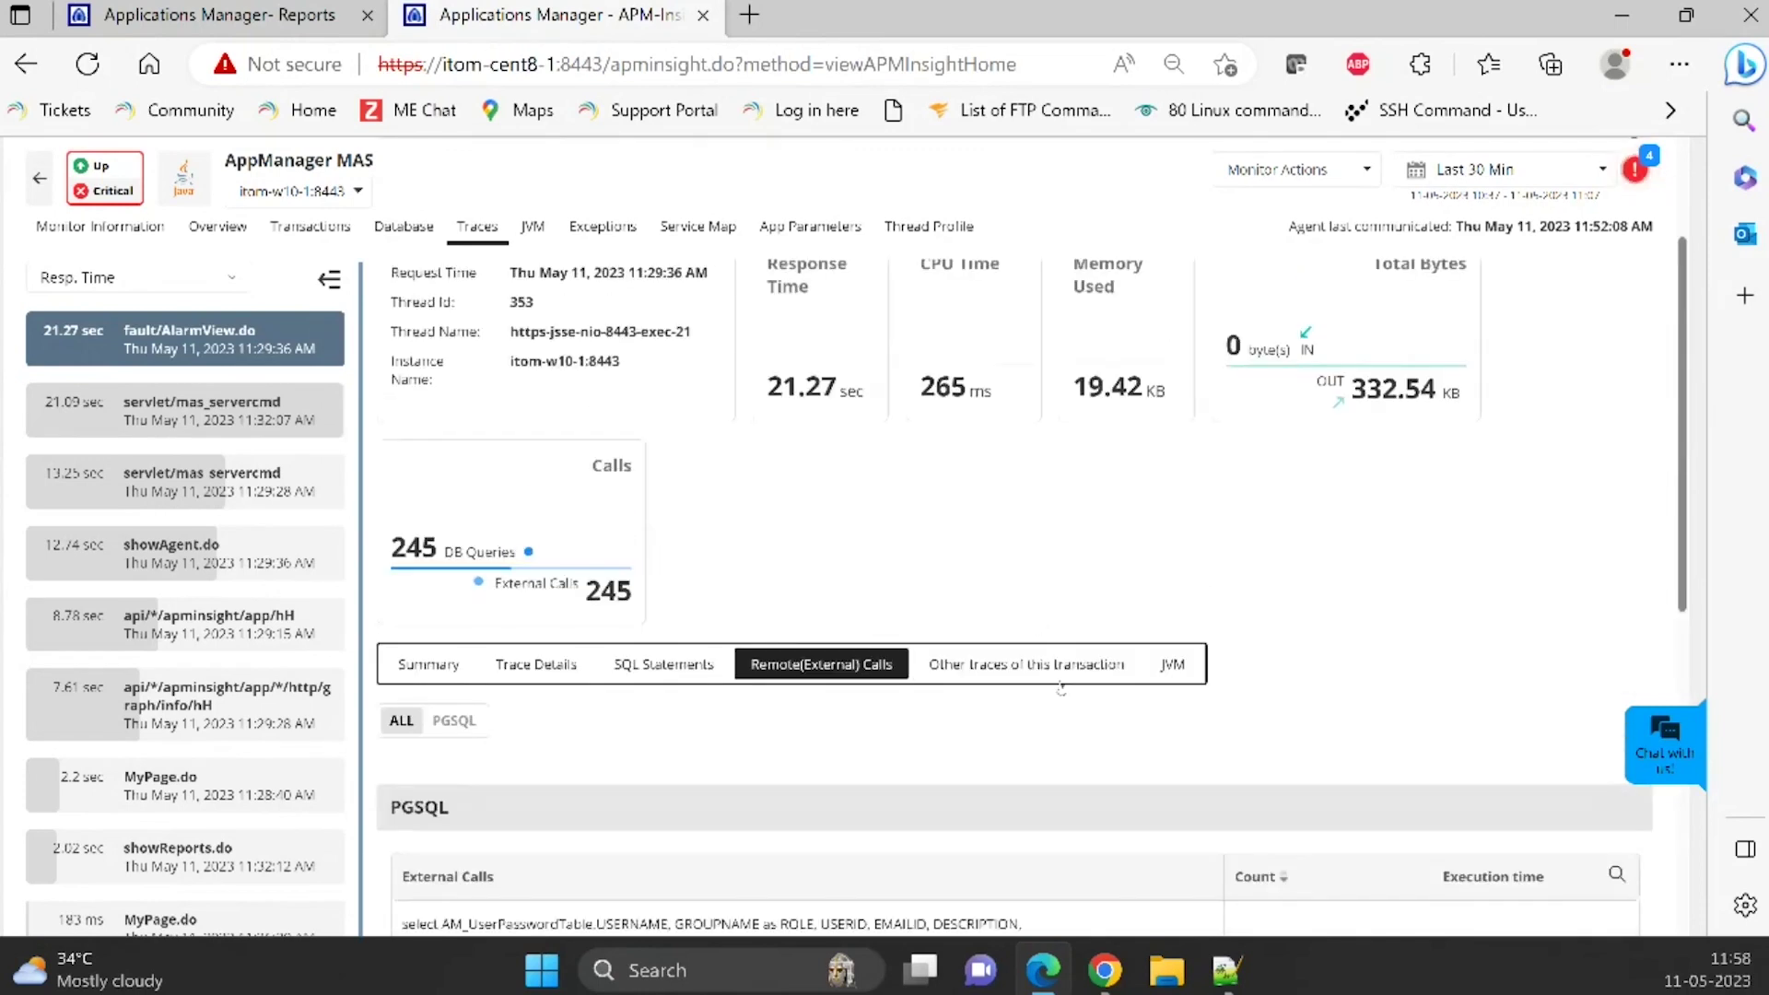
{"action": "scroll", "coordinate": [1161, 689], "scroll_direction": "down", "scroll_amount": 3}
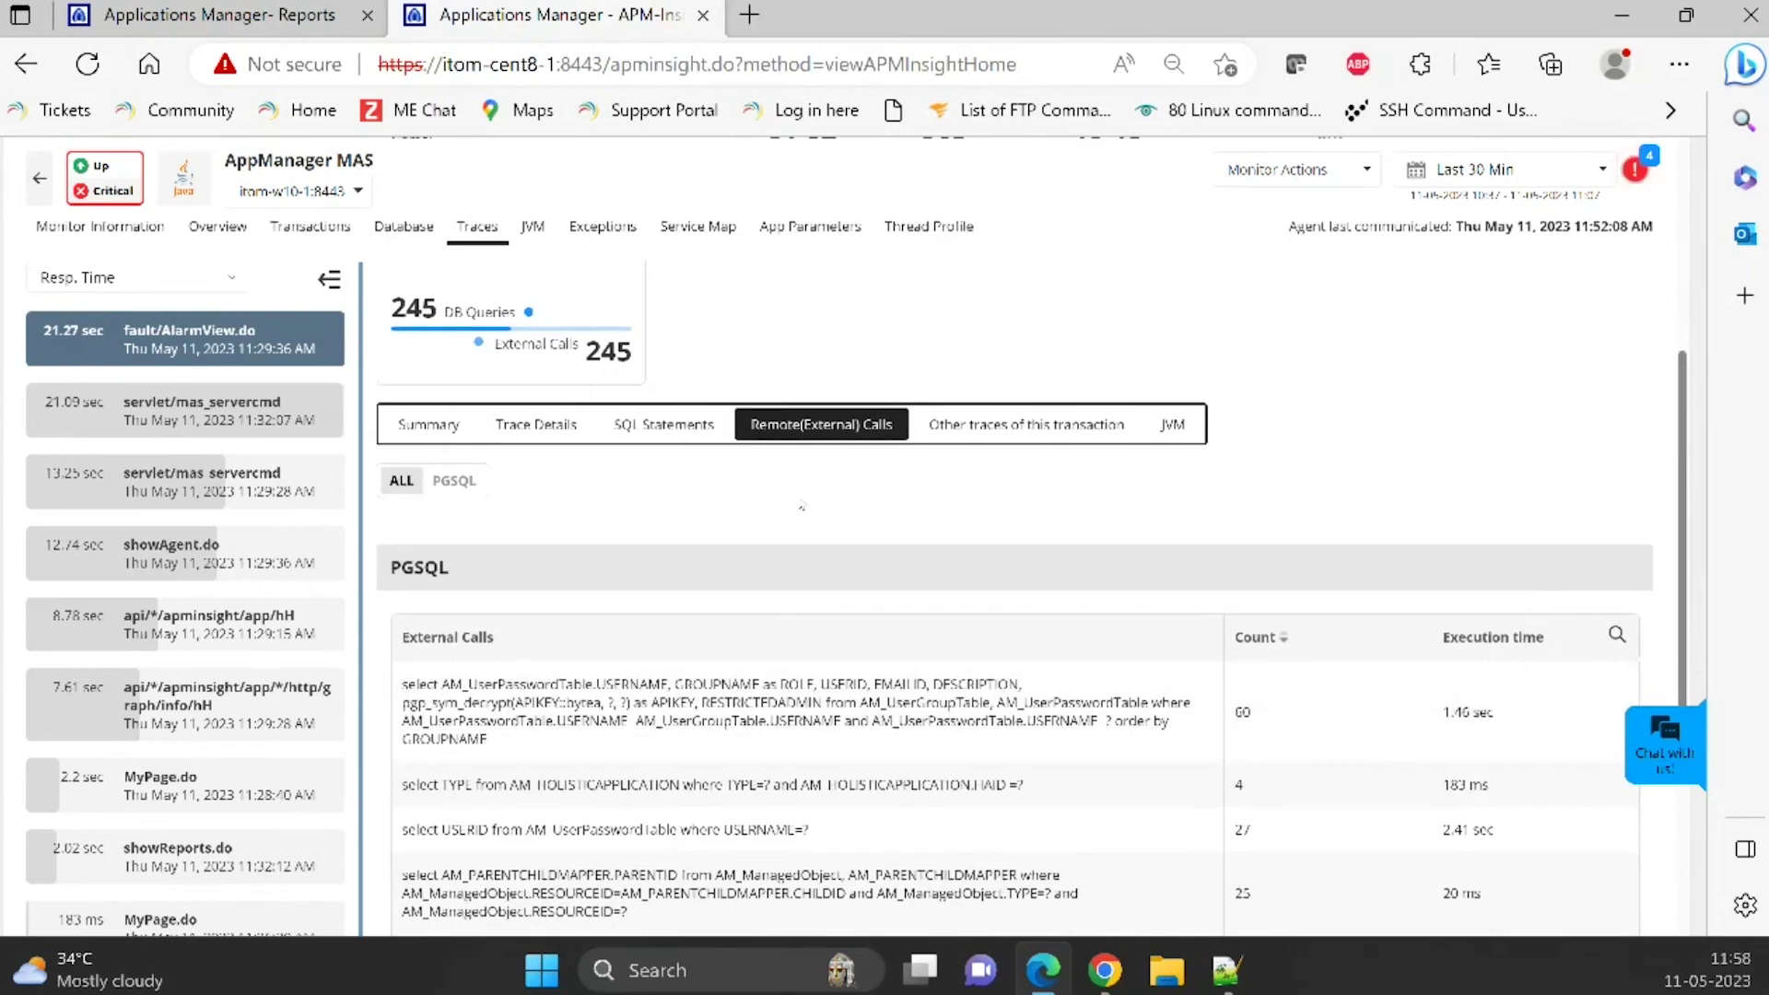
{"action": "left_click", "coordinate": [536, 424]}
{"action": "scroll", "coordinate": [697, 660], "scroll_direction": "down", "scroll_amount": 2}
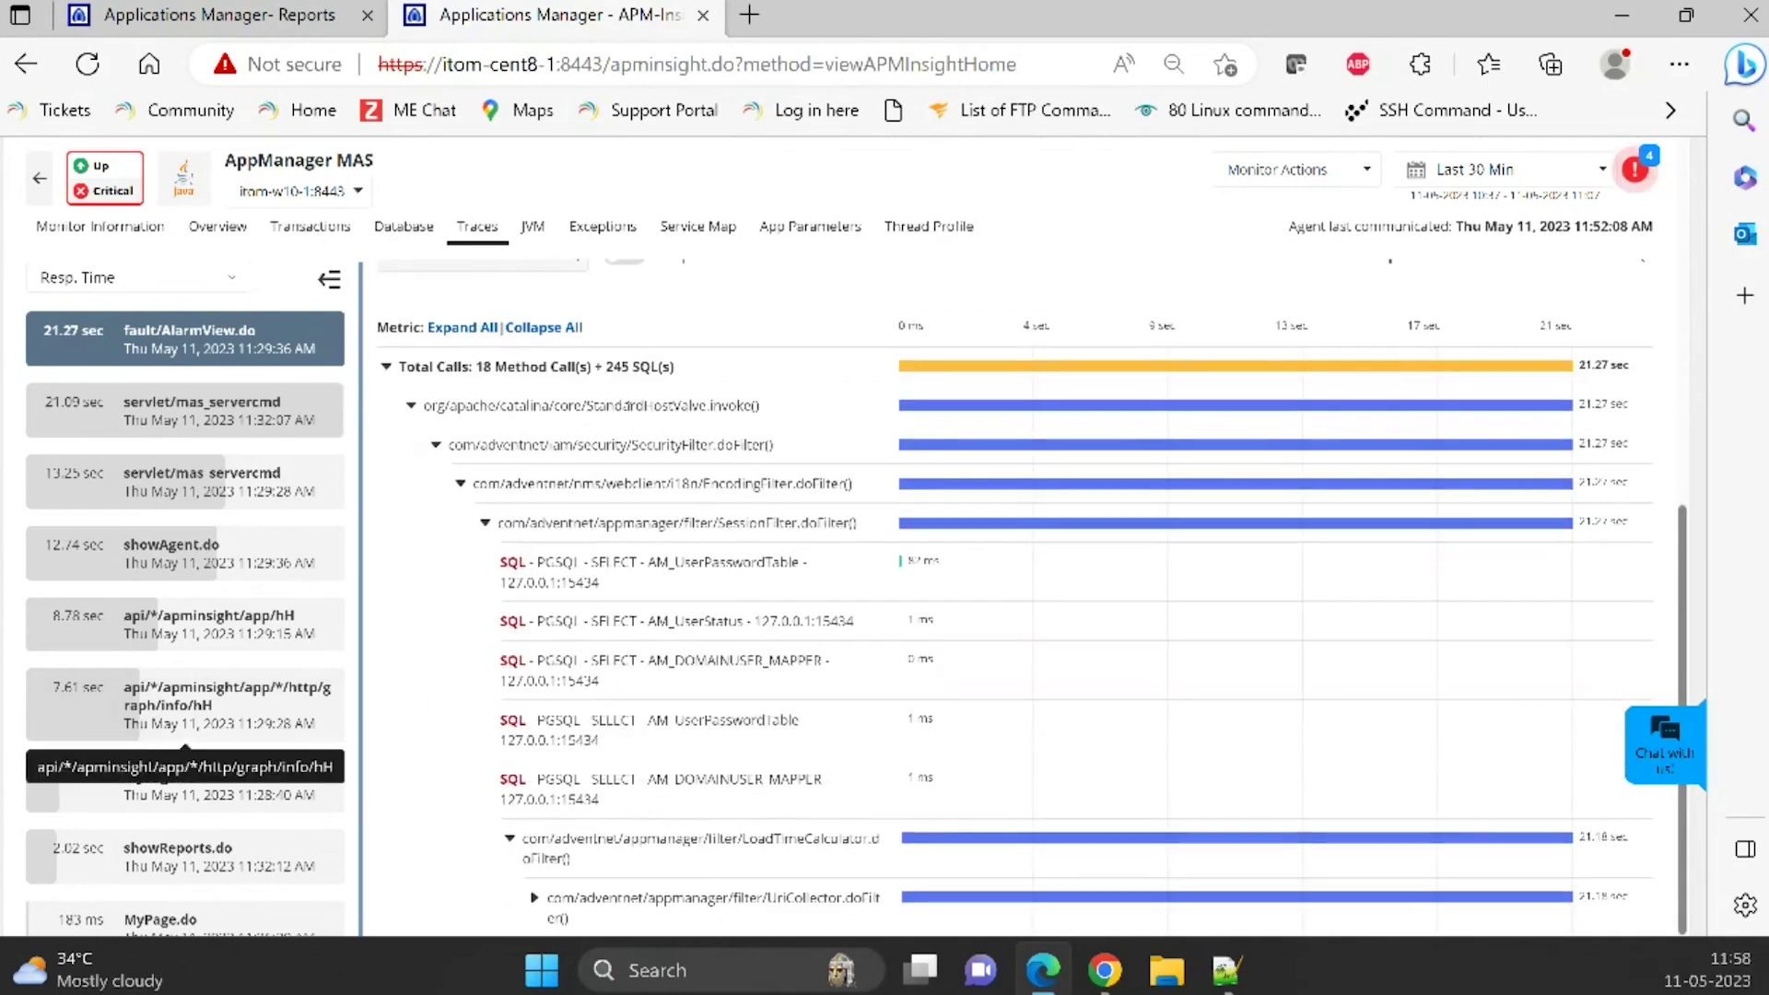
{"action": "scroll", "coordinate": [516, 405], "scroll_direction": "up", "scroll_amount": 10}
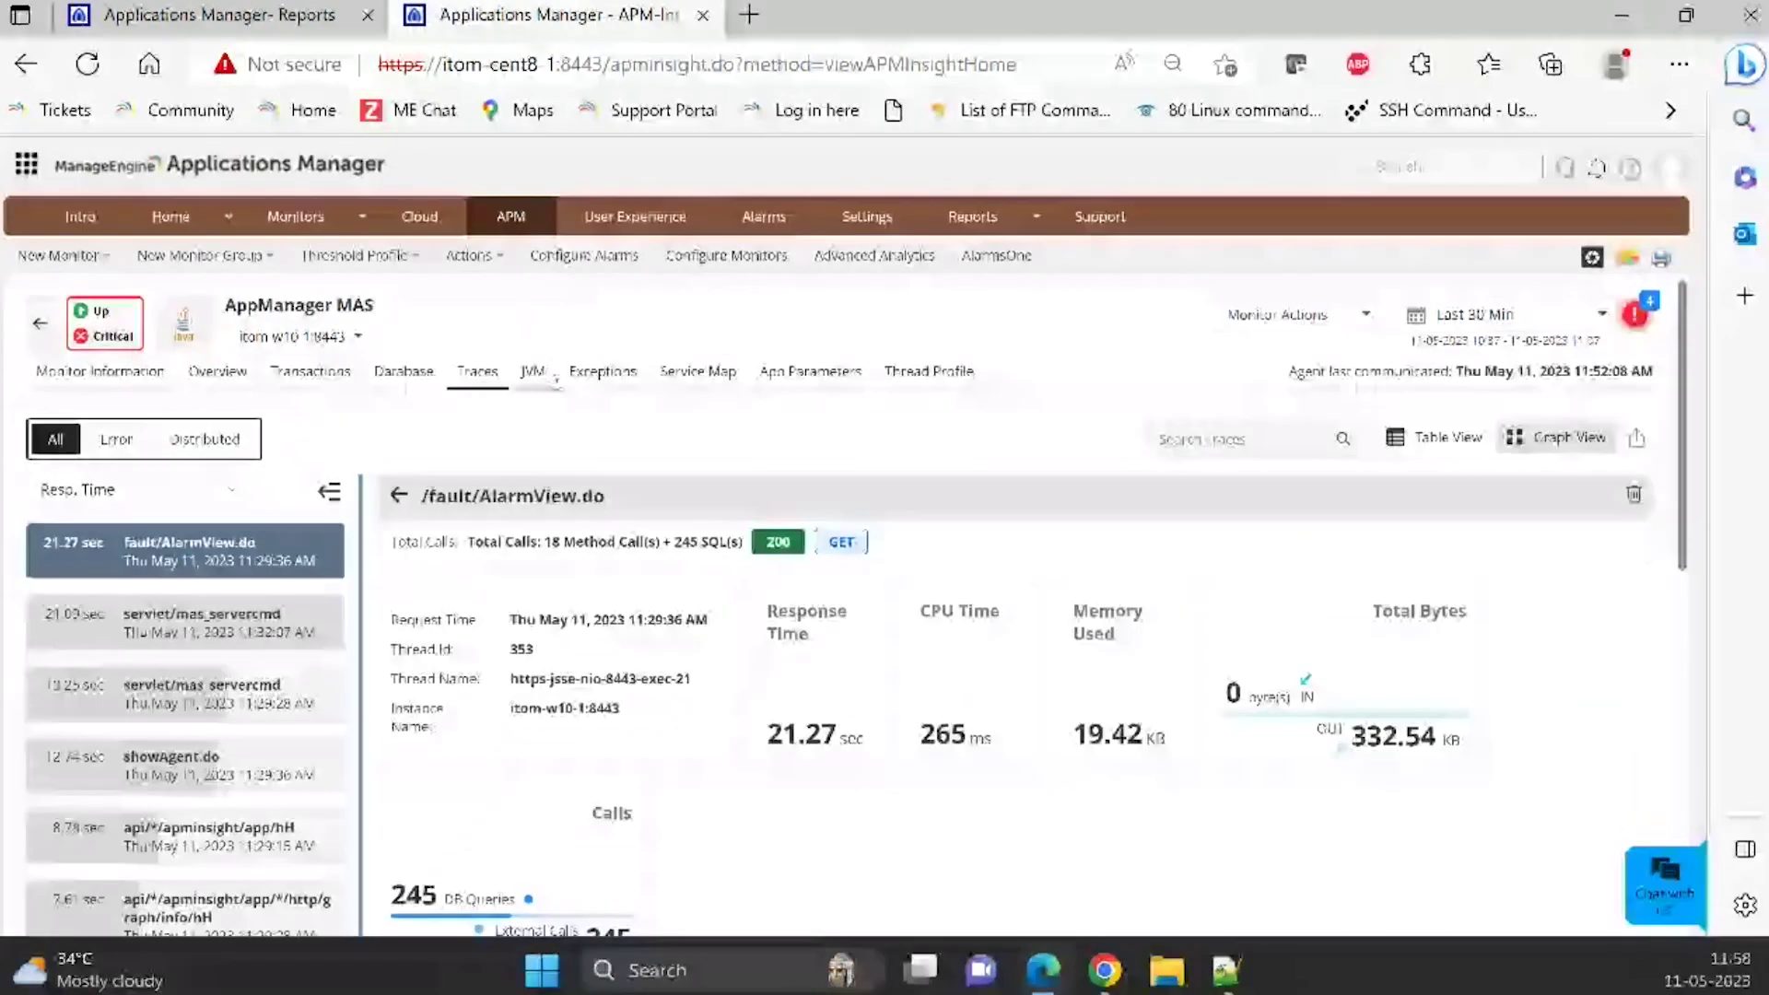
- Review the monitor's JVM summary and its garbage collector statistics and graphs for PS MarkSweep and PS Scavenge
{"action": "left_click", "coordinate": [553, 376]}
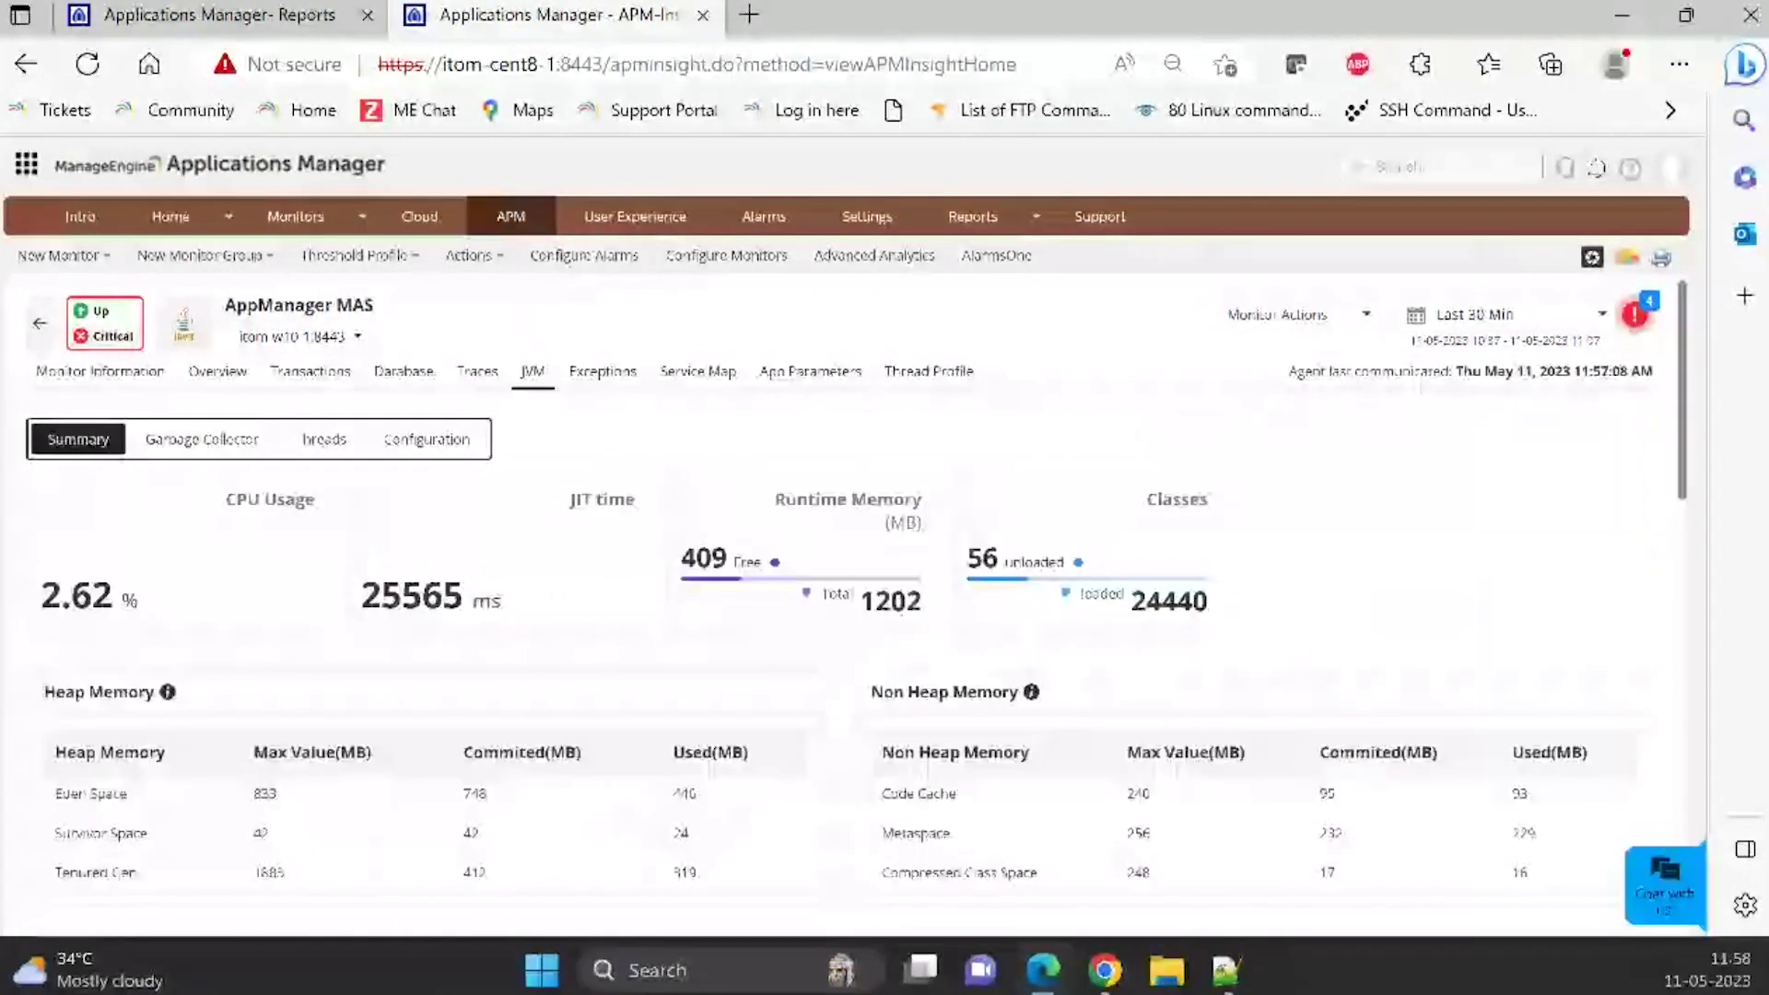
{"action": "key", "text": "alt+Tab"}
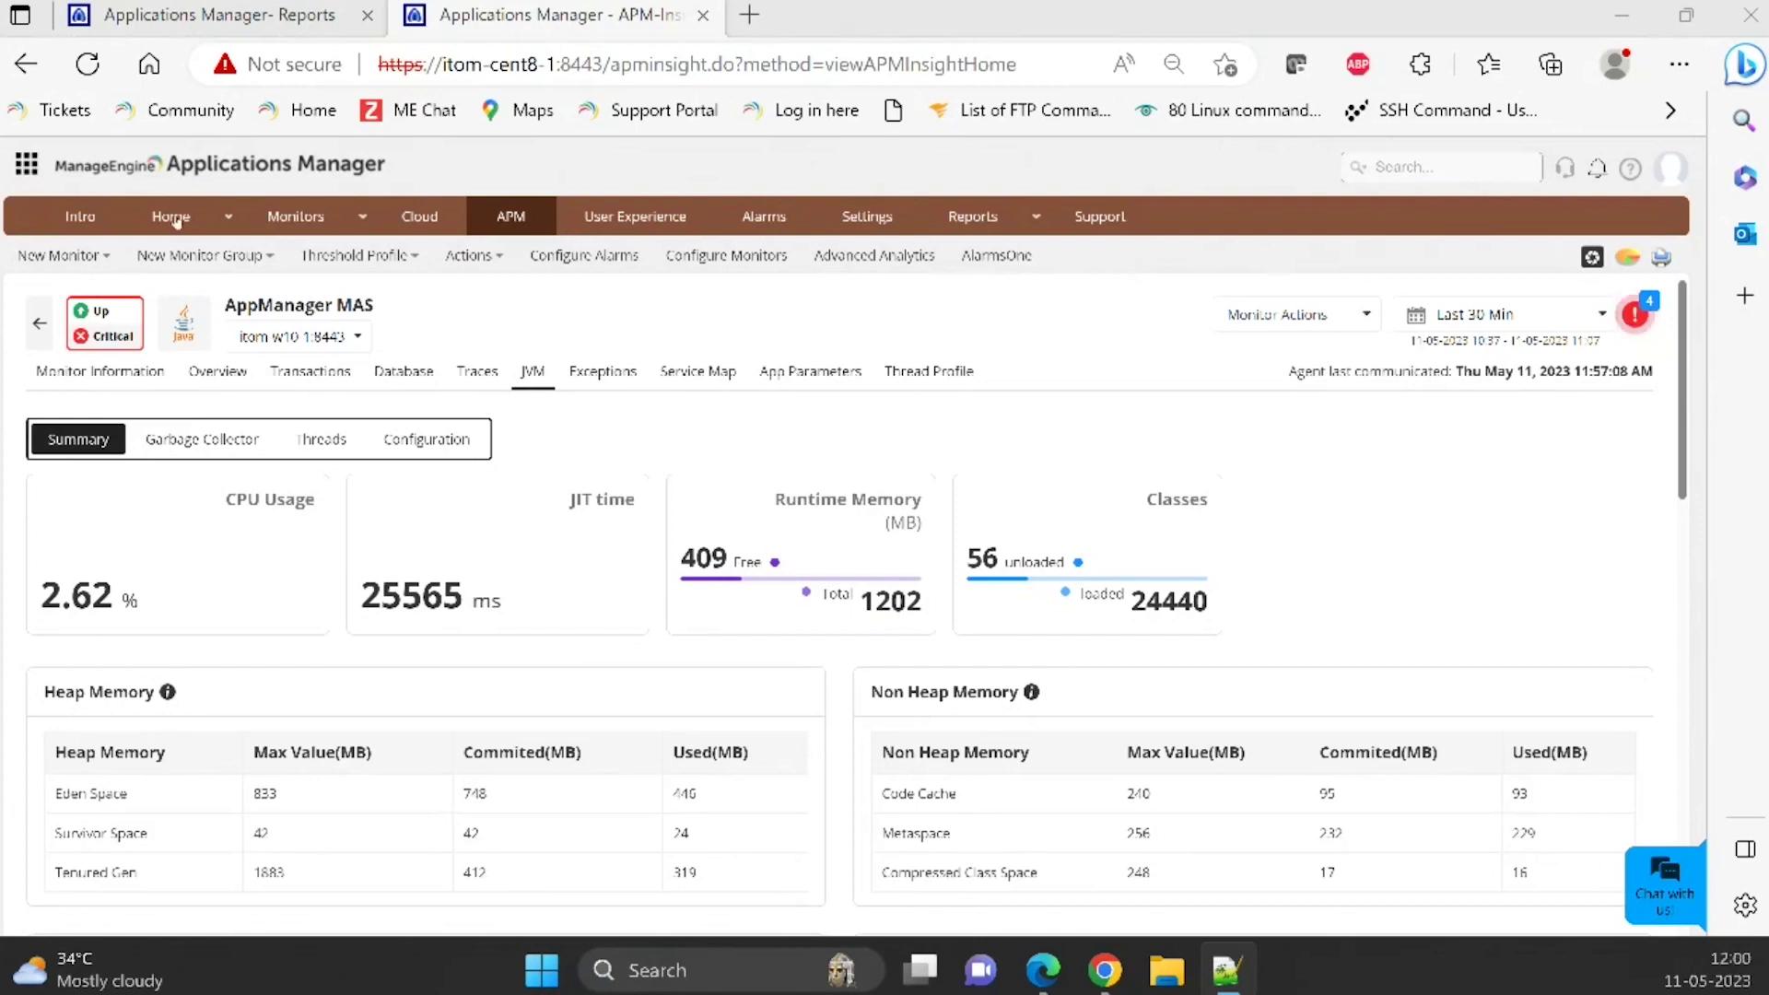
{"action": "left_click", "coordinate": [161, 440]}
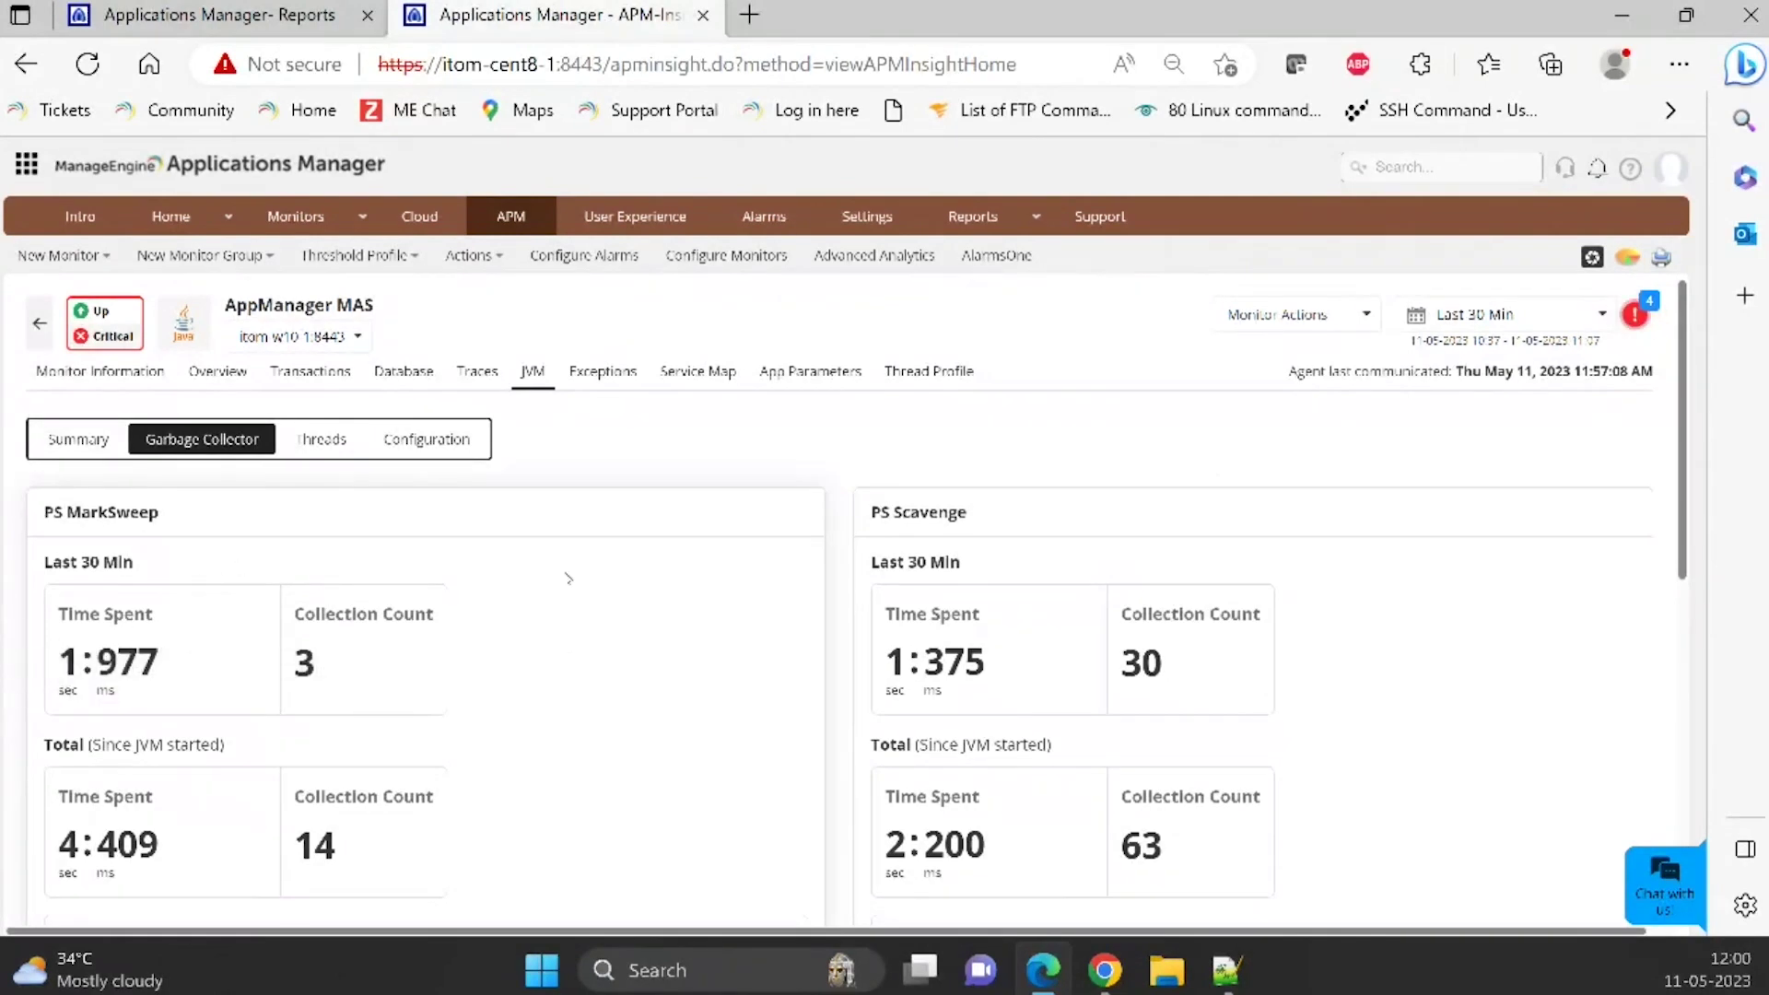
{"action": "scroll", "coordinate": [569, 578], "scroll_direction": "down", "scroll_amount": 8}
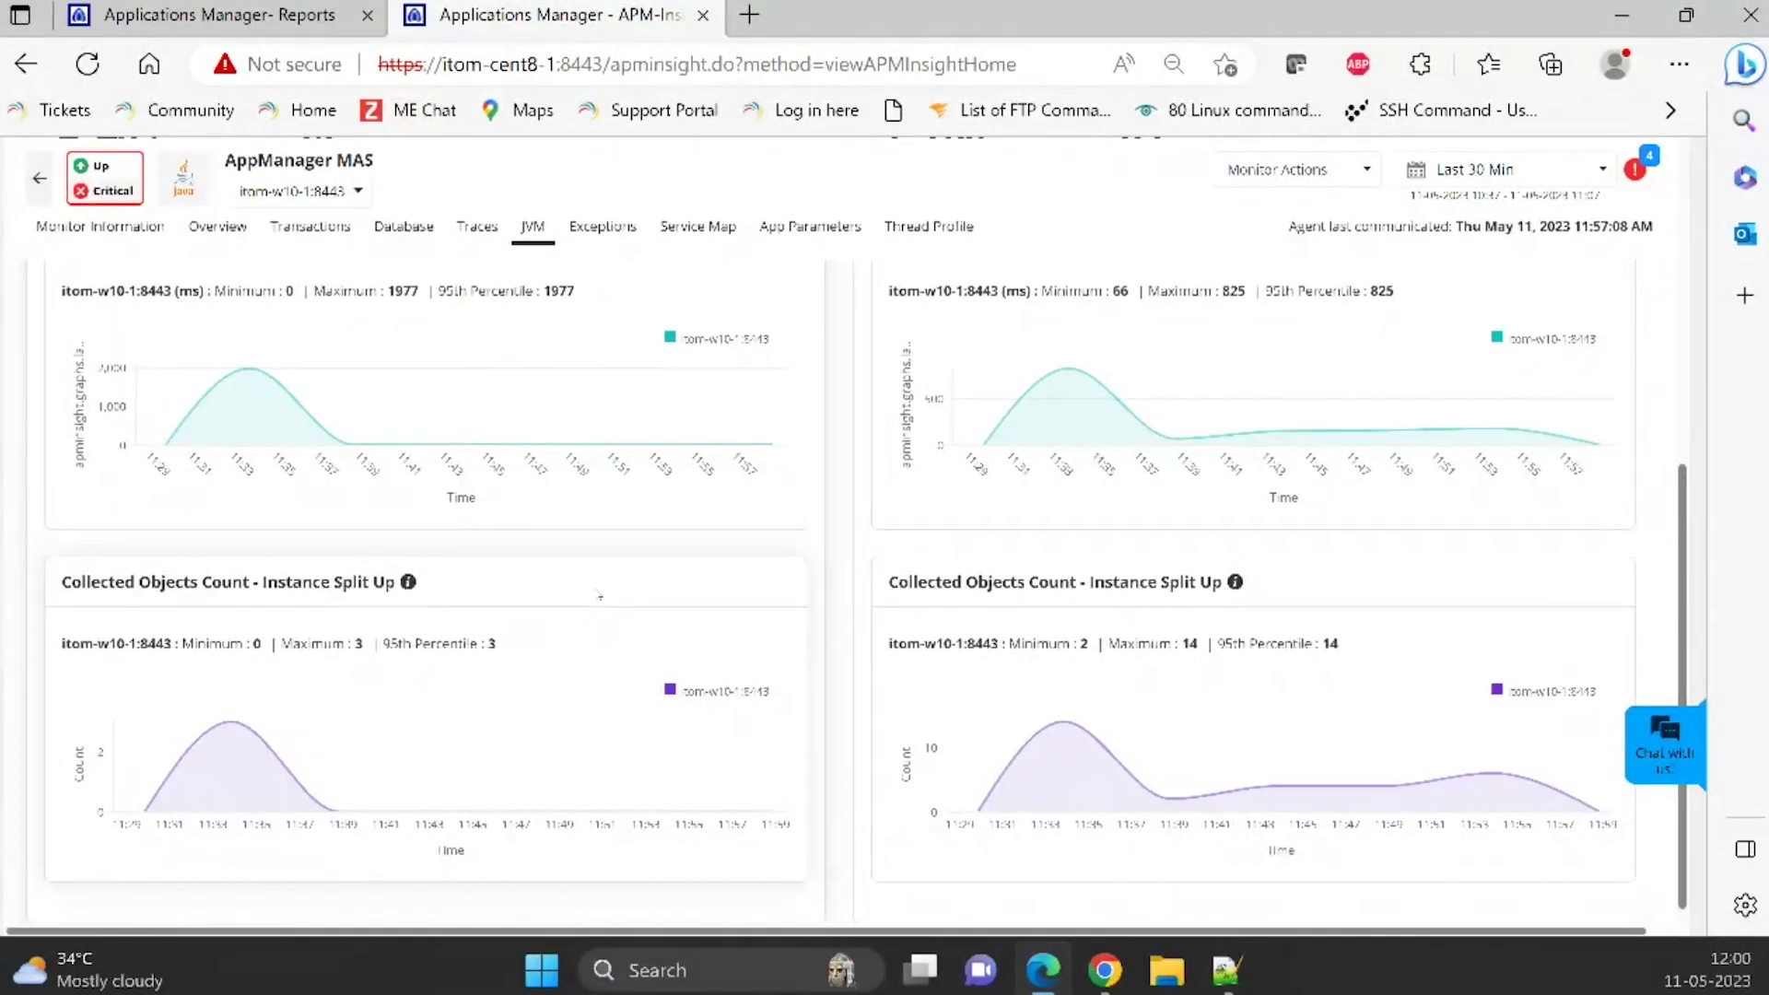
{"action": "scroll", "coordinate": [458, 545], "scroll_direction": "up", "scroll_amount": 8}
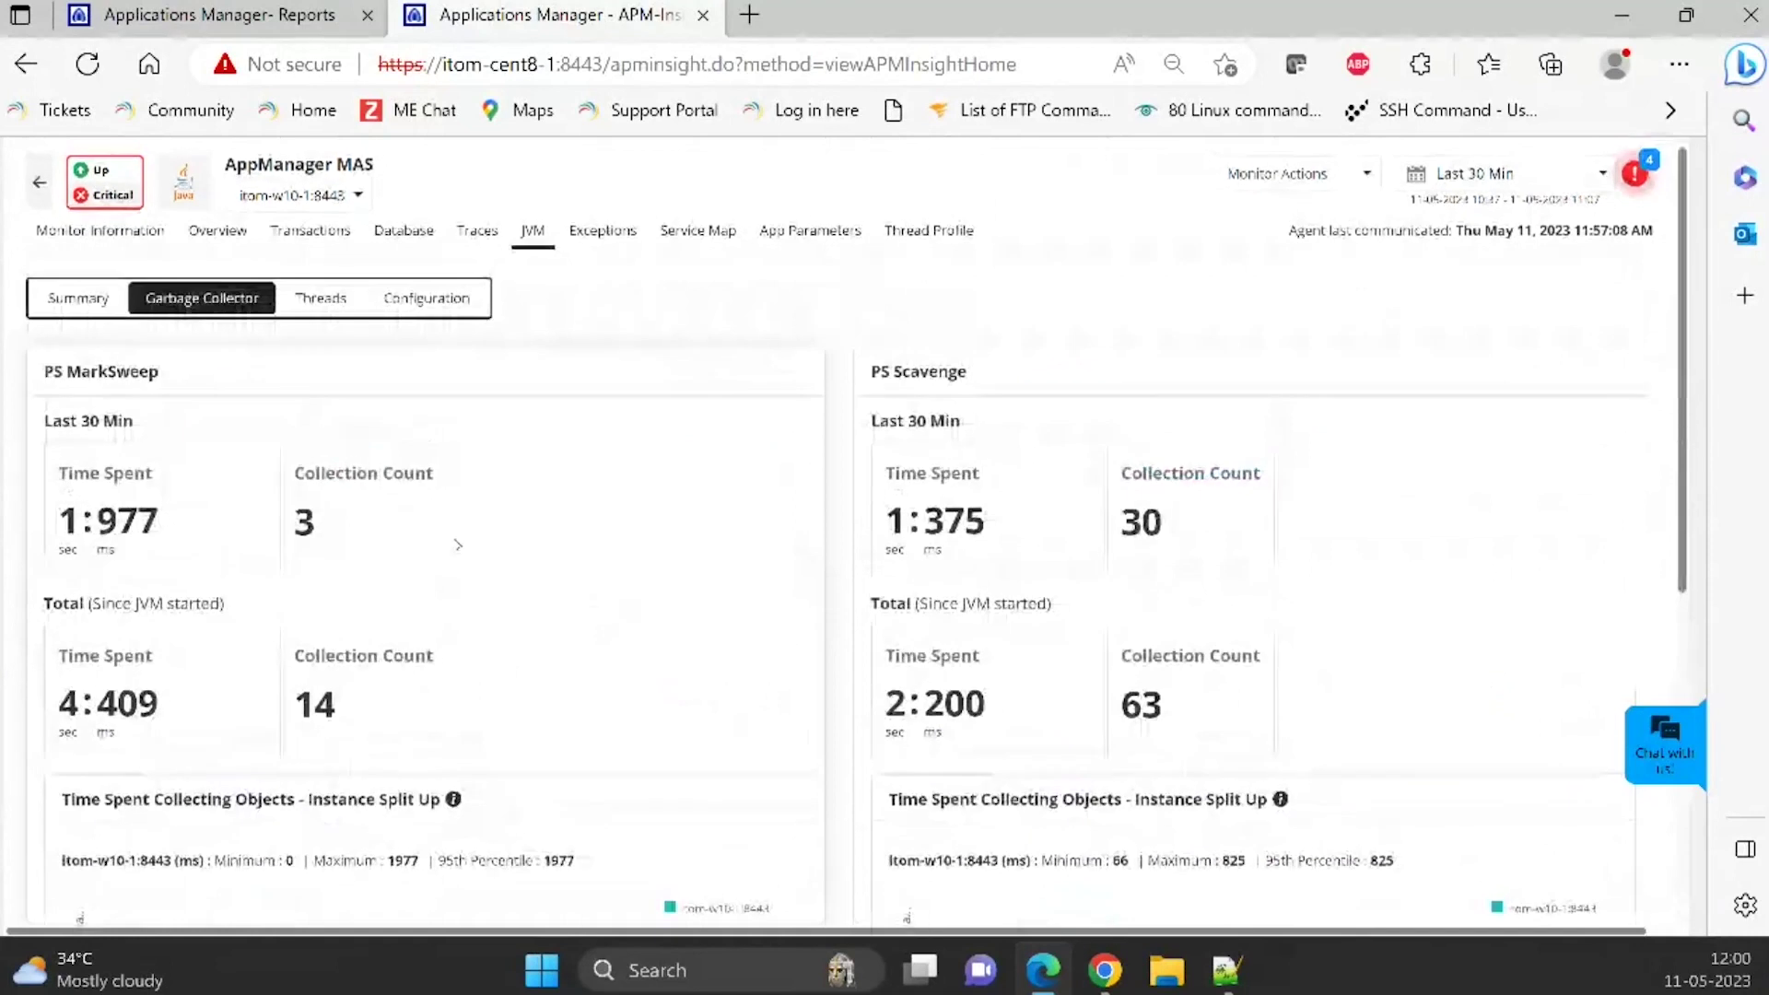
- Examine the JVM thread graphs, the aggregated CPU and user time, and the table of thread values by collection time
{"action": "left_click", "coordinate": [334, 445]}
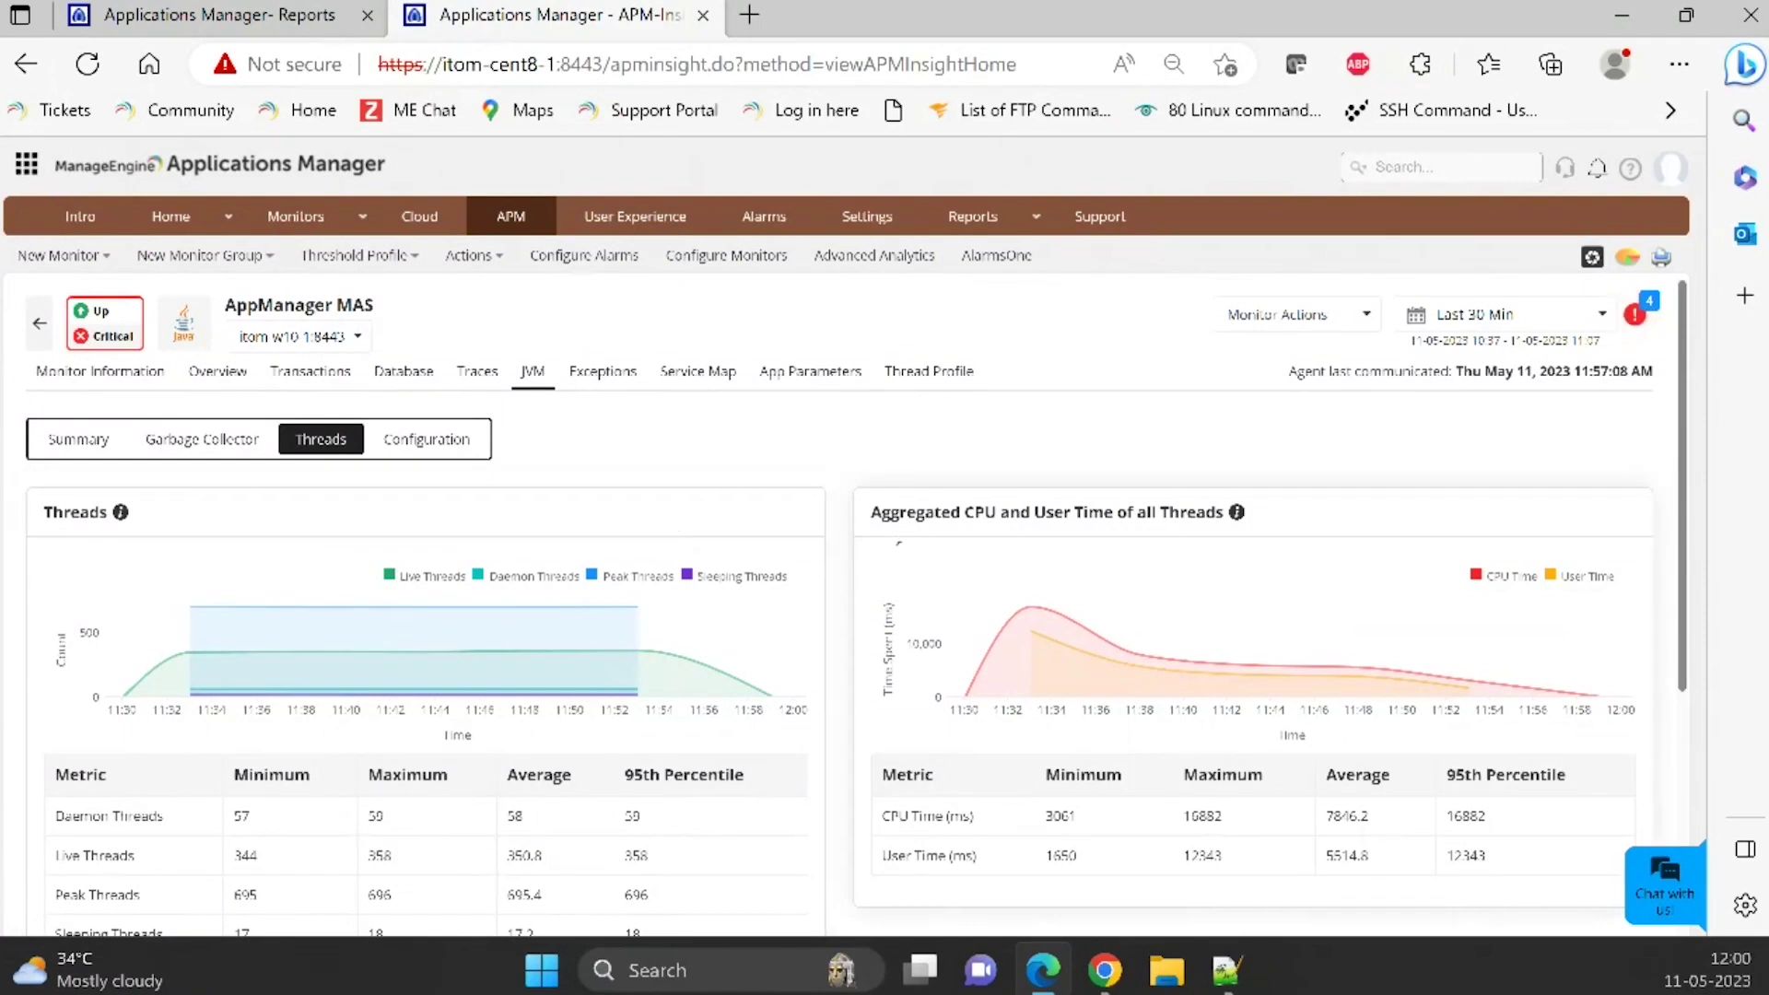
{"action": "scroll", "coordinate": [899, 544], "scroll_direction": "down", "scroll_amount": 4}
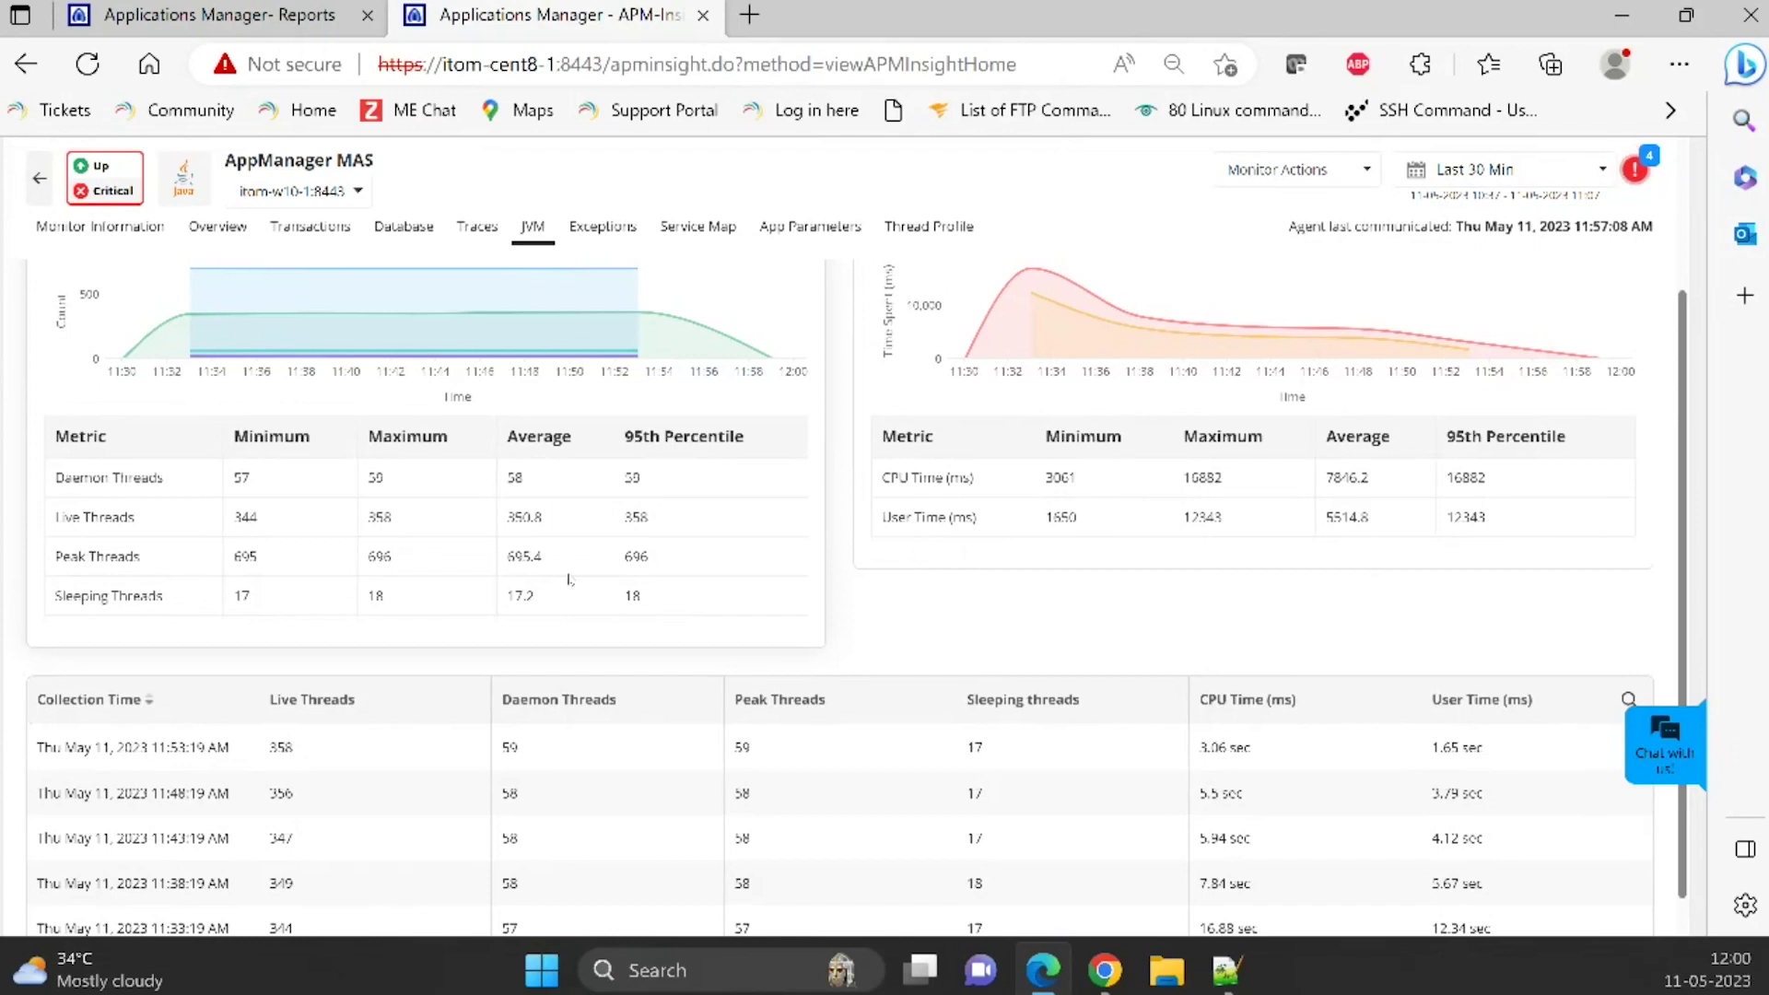
{"action": "scroll", "coordinate": [826, 627], "scroll_direction": "down", "scroll_amount": 1}
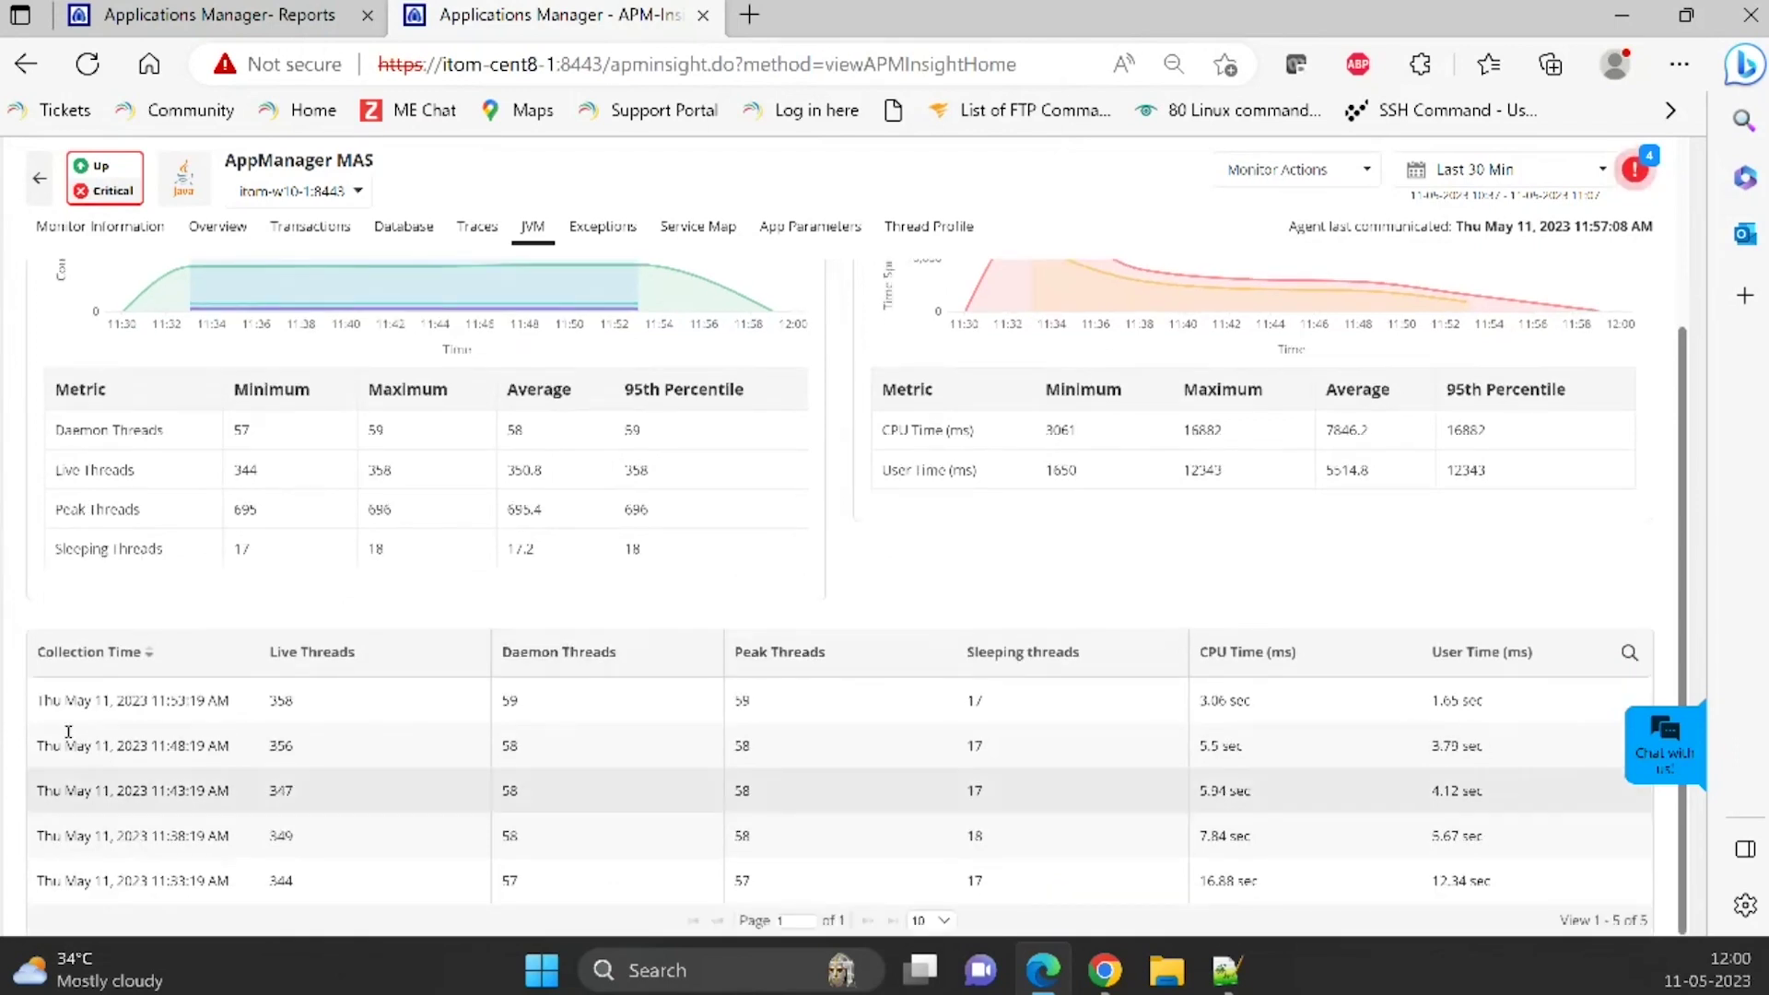
{"action": "scroll", "coordinate": [571, 516], "scroll_direction": "up", "scroll_amount": 4}
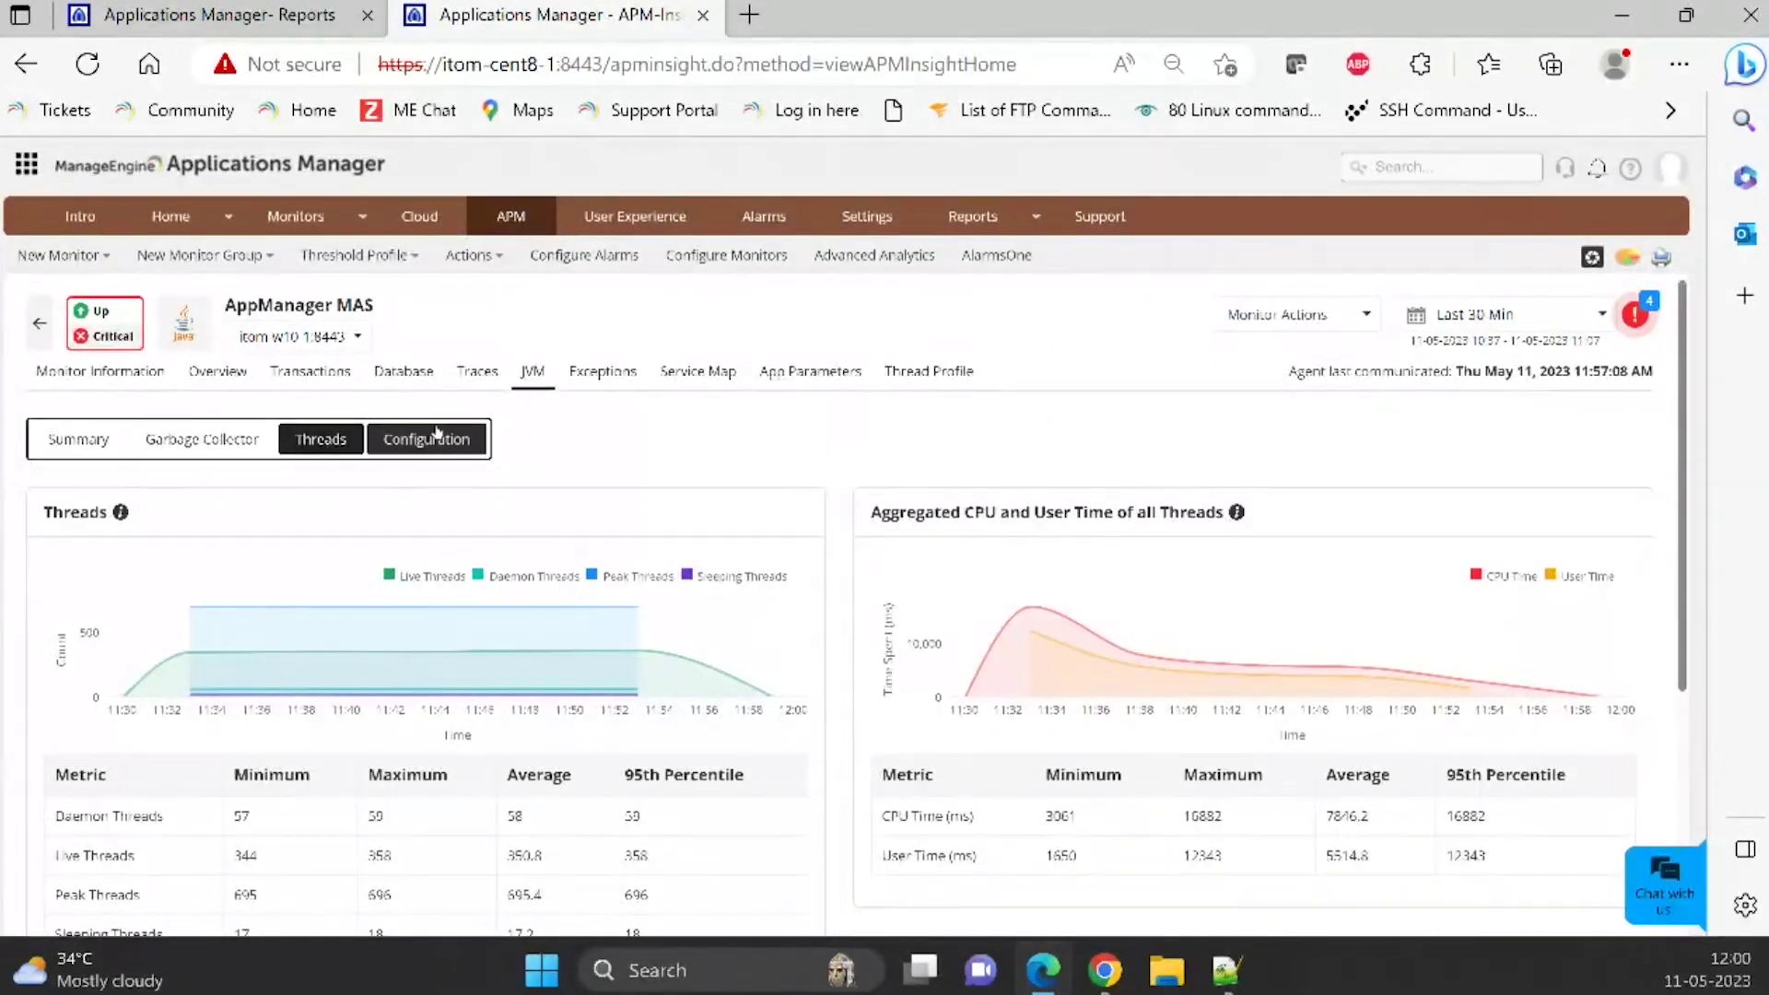
- Review the JVM configuration, including up time, memory limits, general JVM properties and host details
{"action": "left_click", "coordinate": [475, 453]}
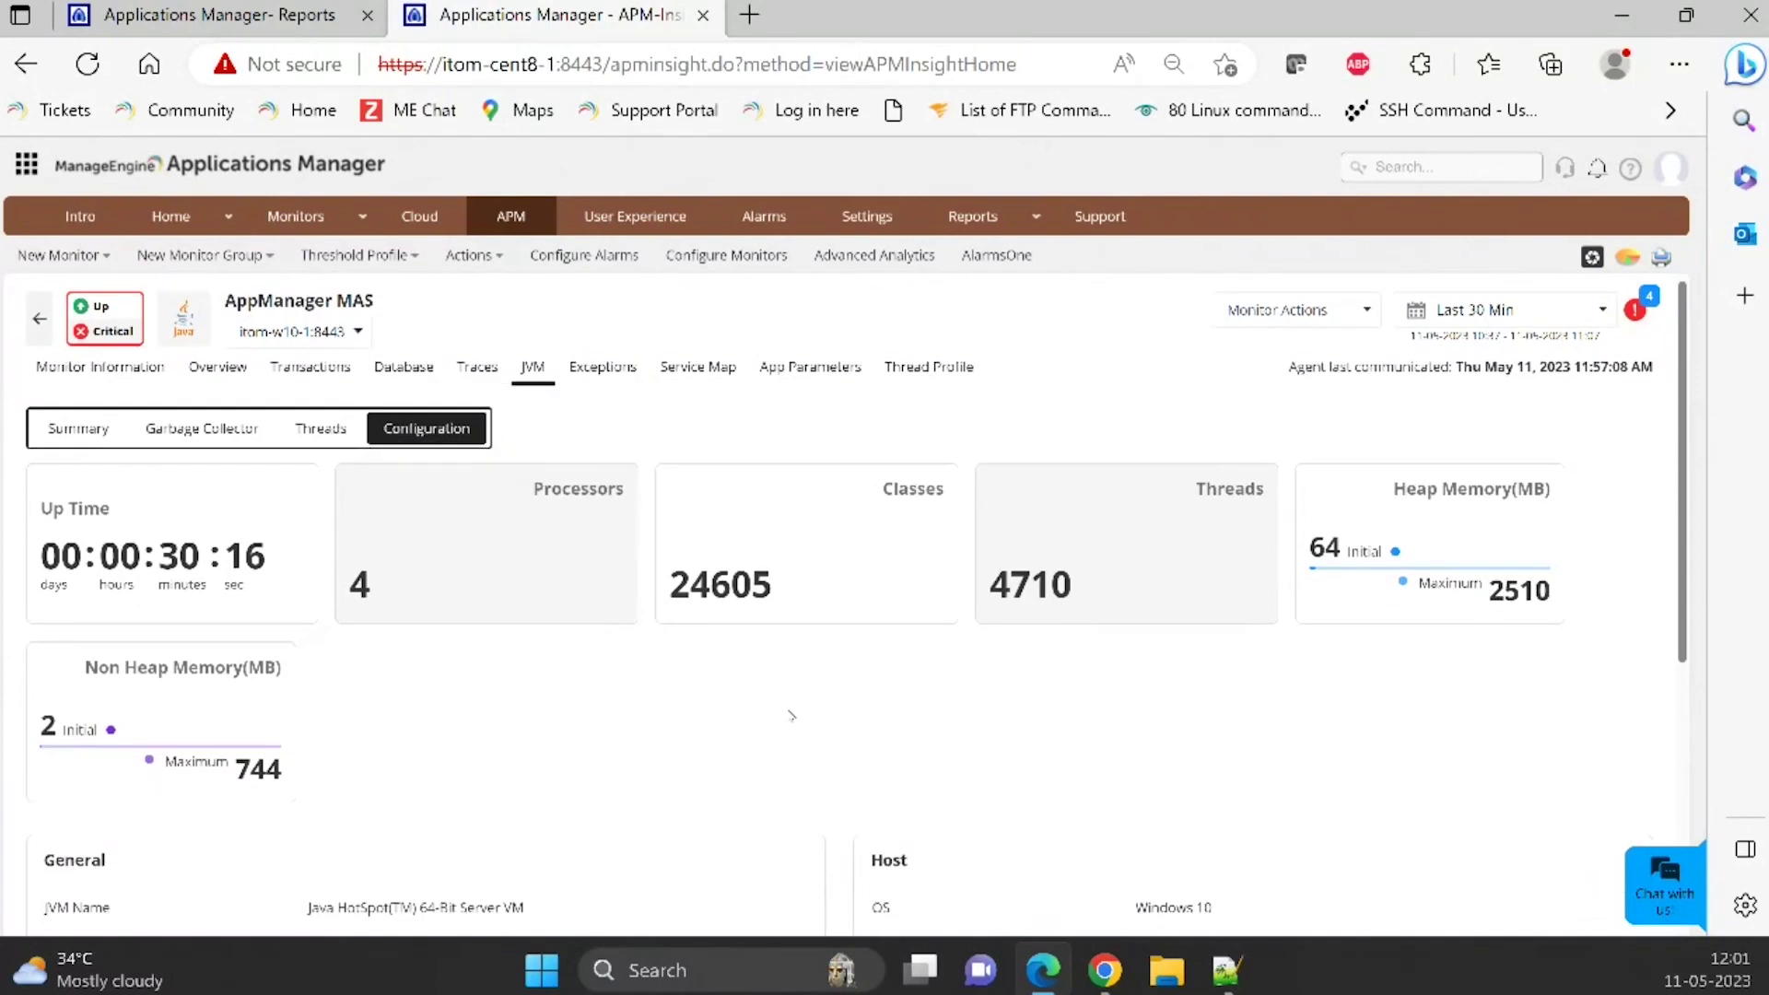
{"action": "scroll", "coordinate": [840, 708], "scroll_direction": "down", "scroll_amount": 3}
{"action": "scroll", "coordinate": [841, 708], "scroll_direction": "down", "scroll_amount": 2}
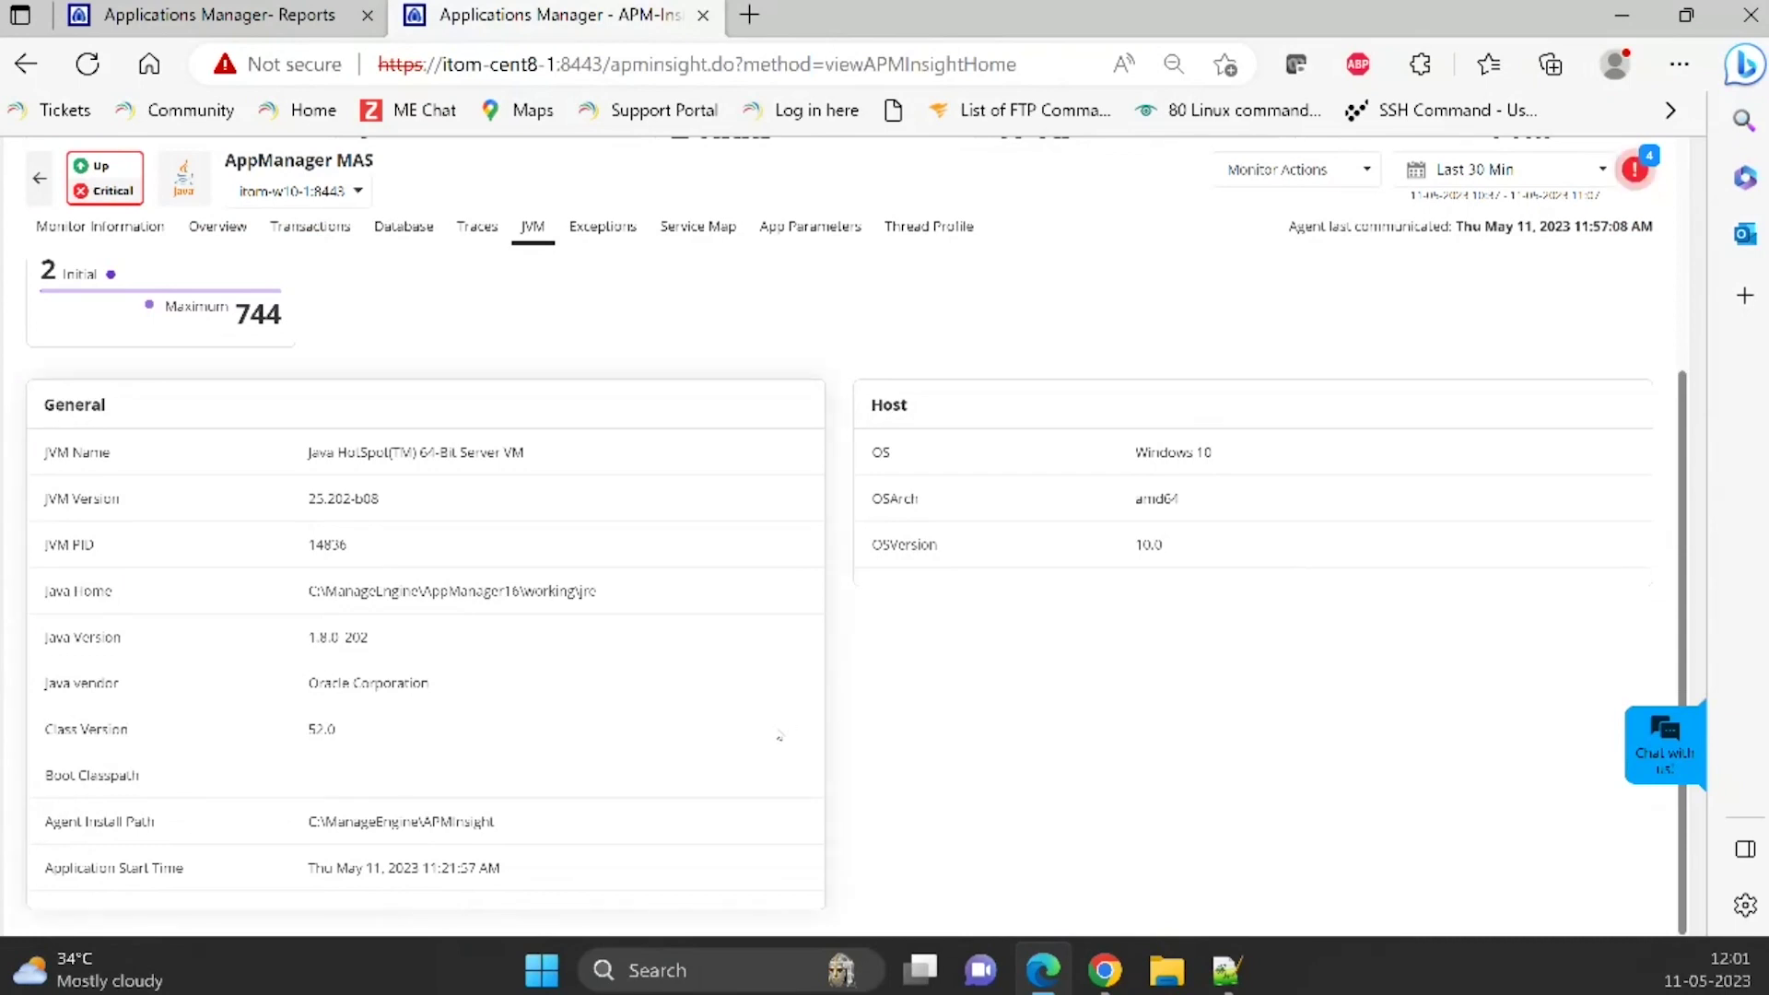
{"action": "scroll", "coordinate": [834, 707], "scroll_direction": "up", "scroll_amount": 4}
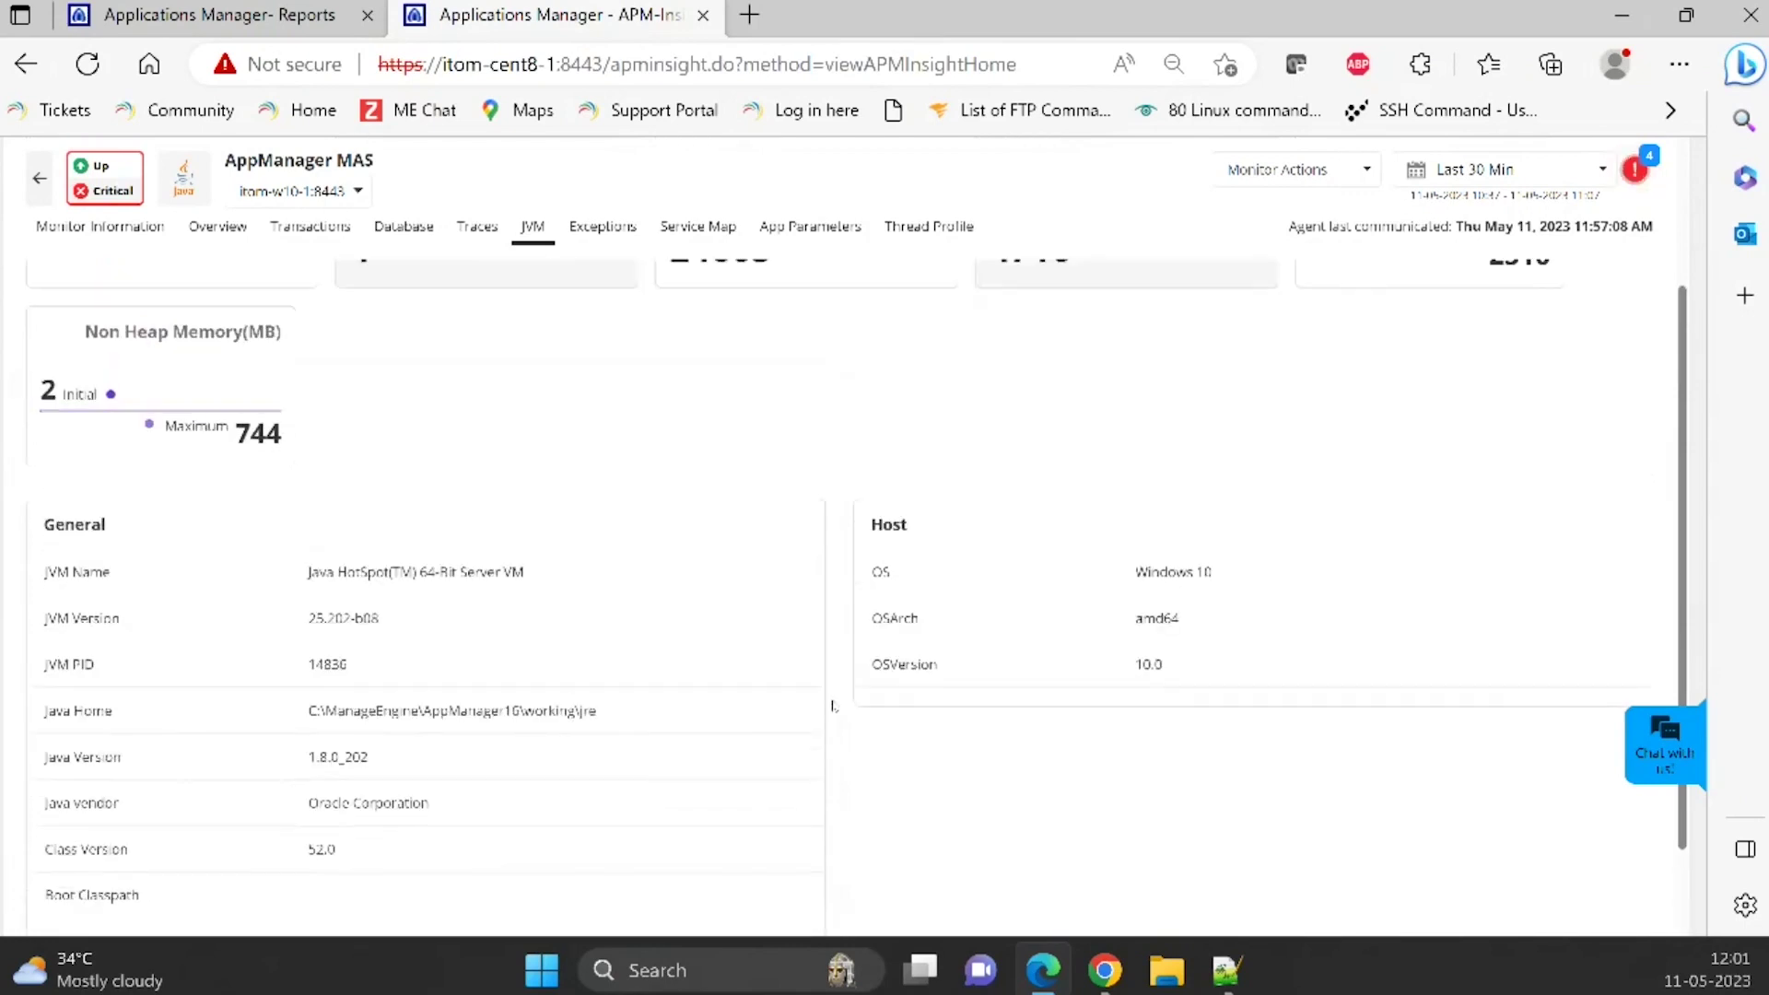
{"action": "scroll", "coordinate": [693, 396], "scroll_direction": "up", "scroll_amount": 2}
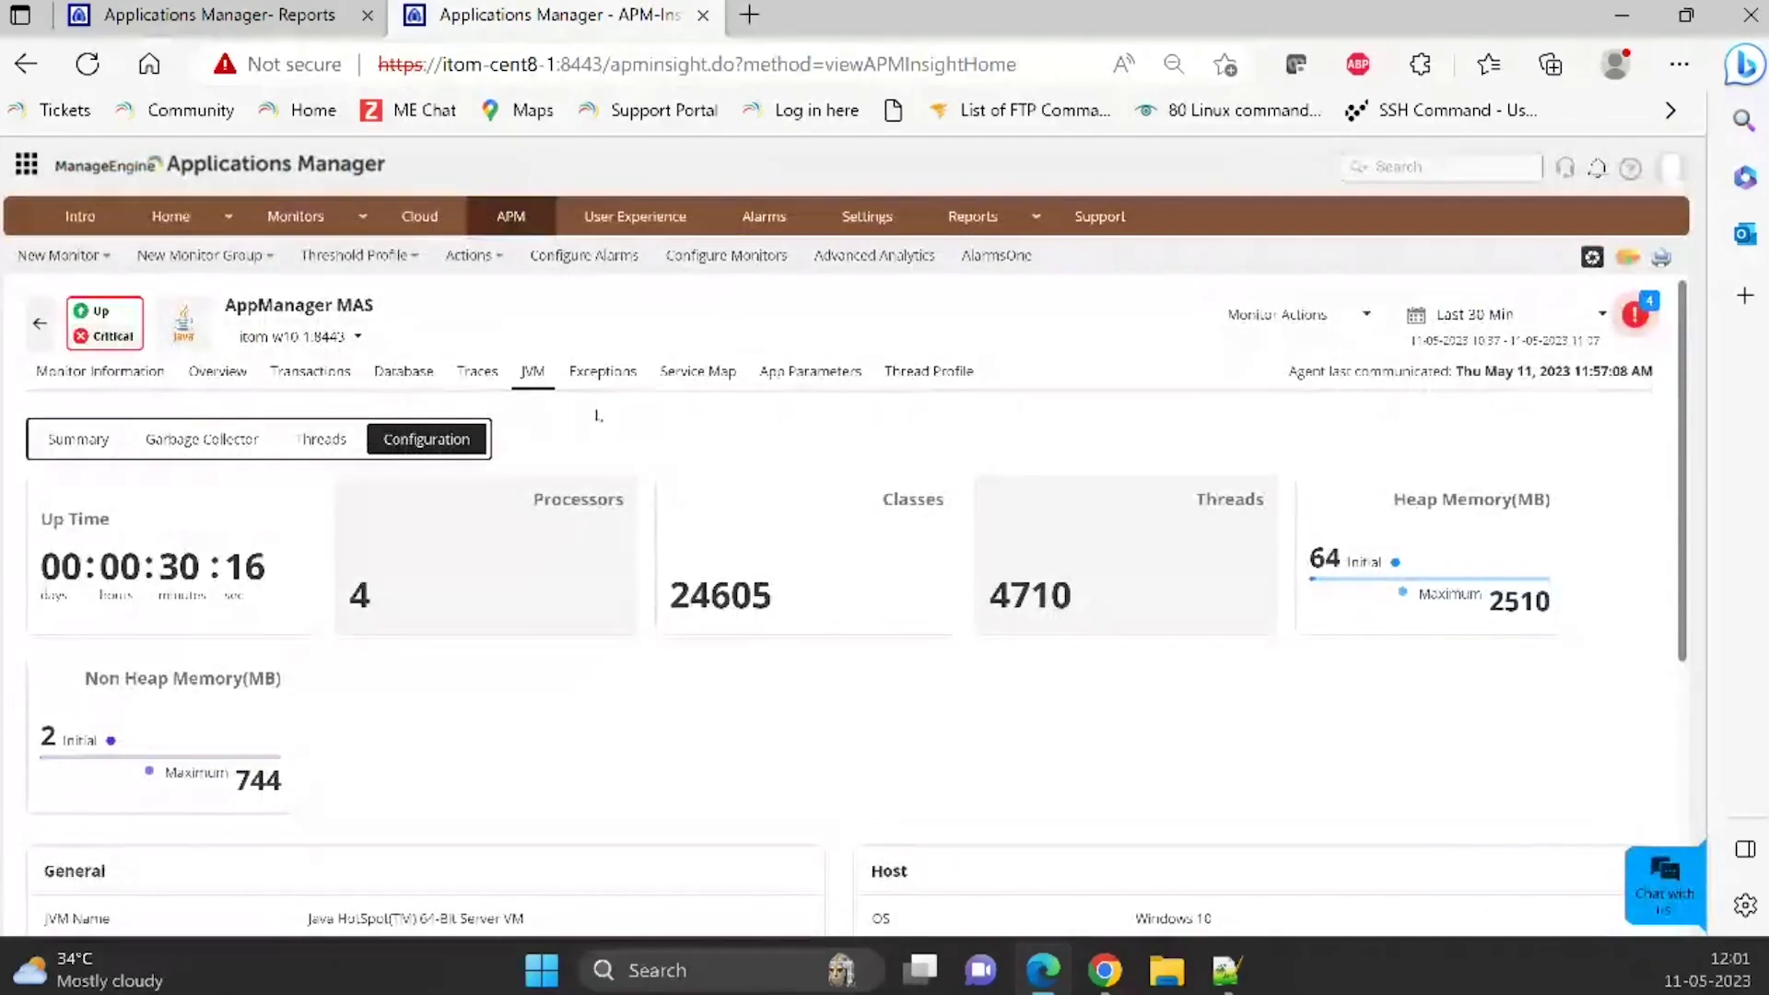
- Review the monitor's exceptions data, covering top exceptions, error codes, recent exception traces, and exception and error counts
{"action": "left_click", "coordinate": [601, 373]}
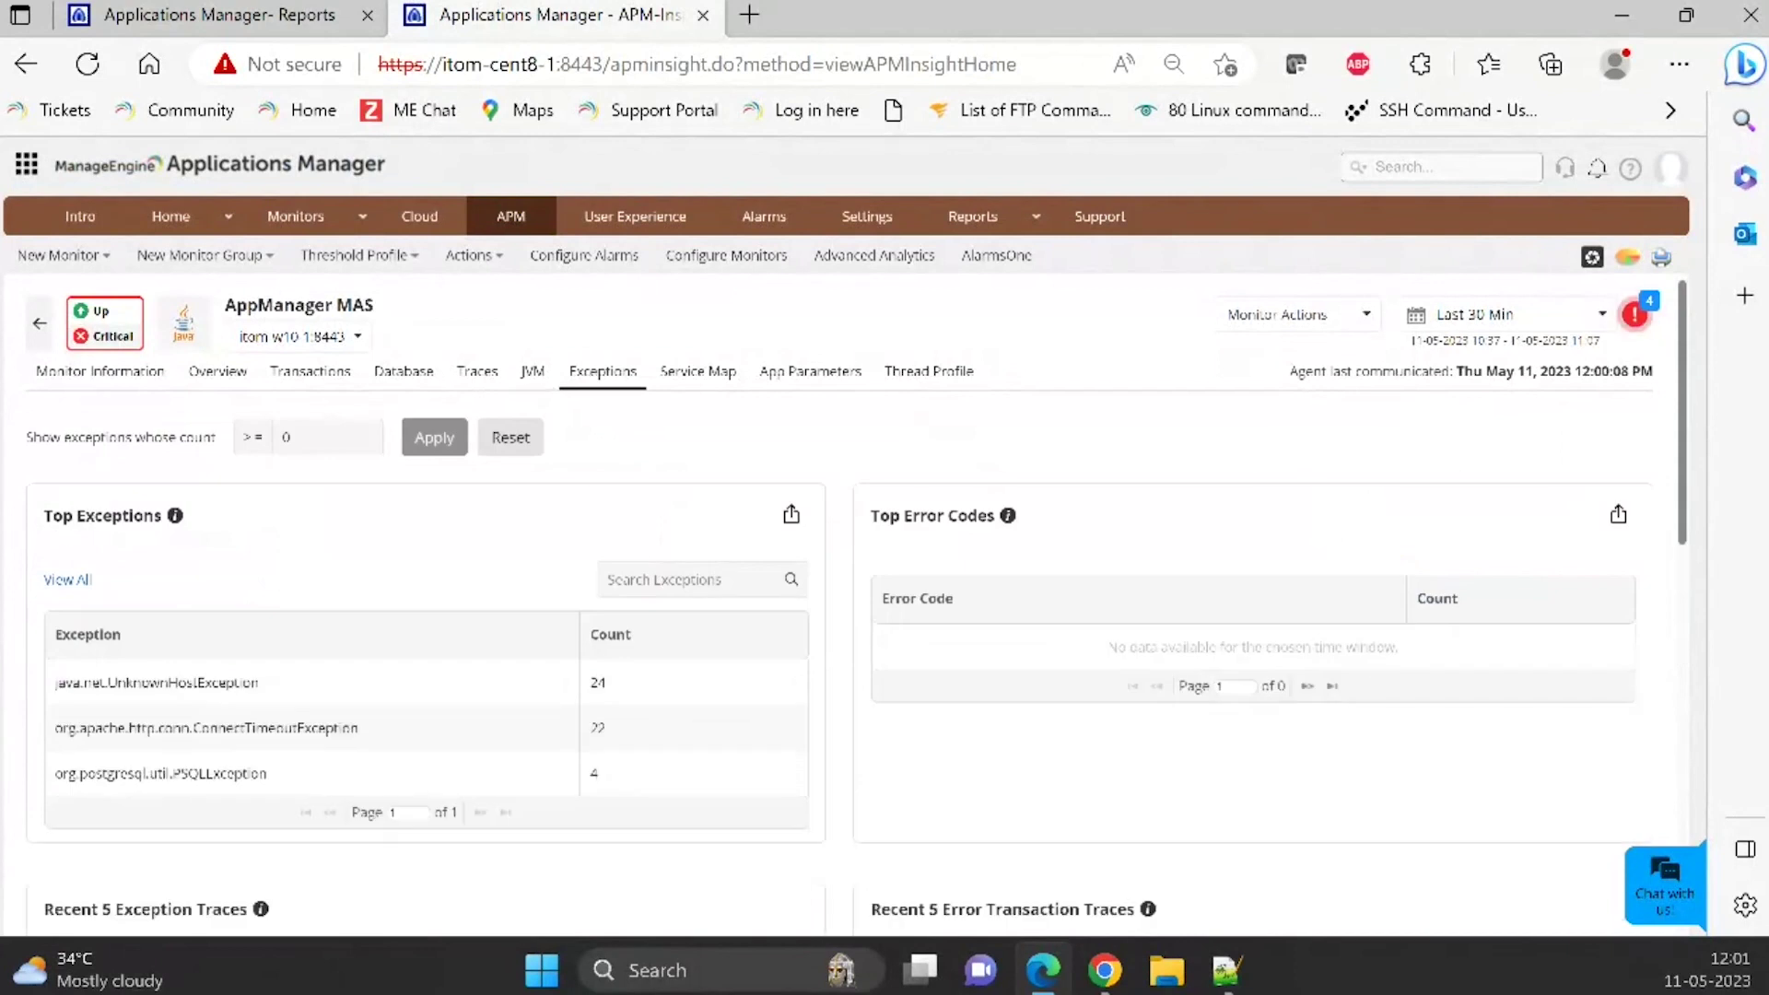
{"action": "key", "text": "alt+Tab"}
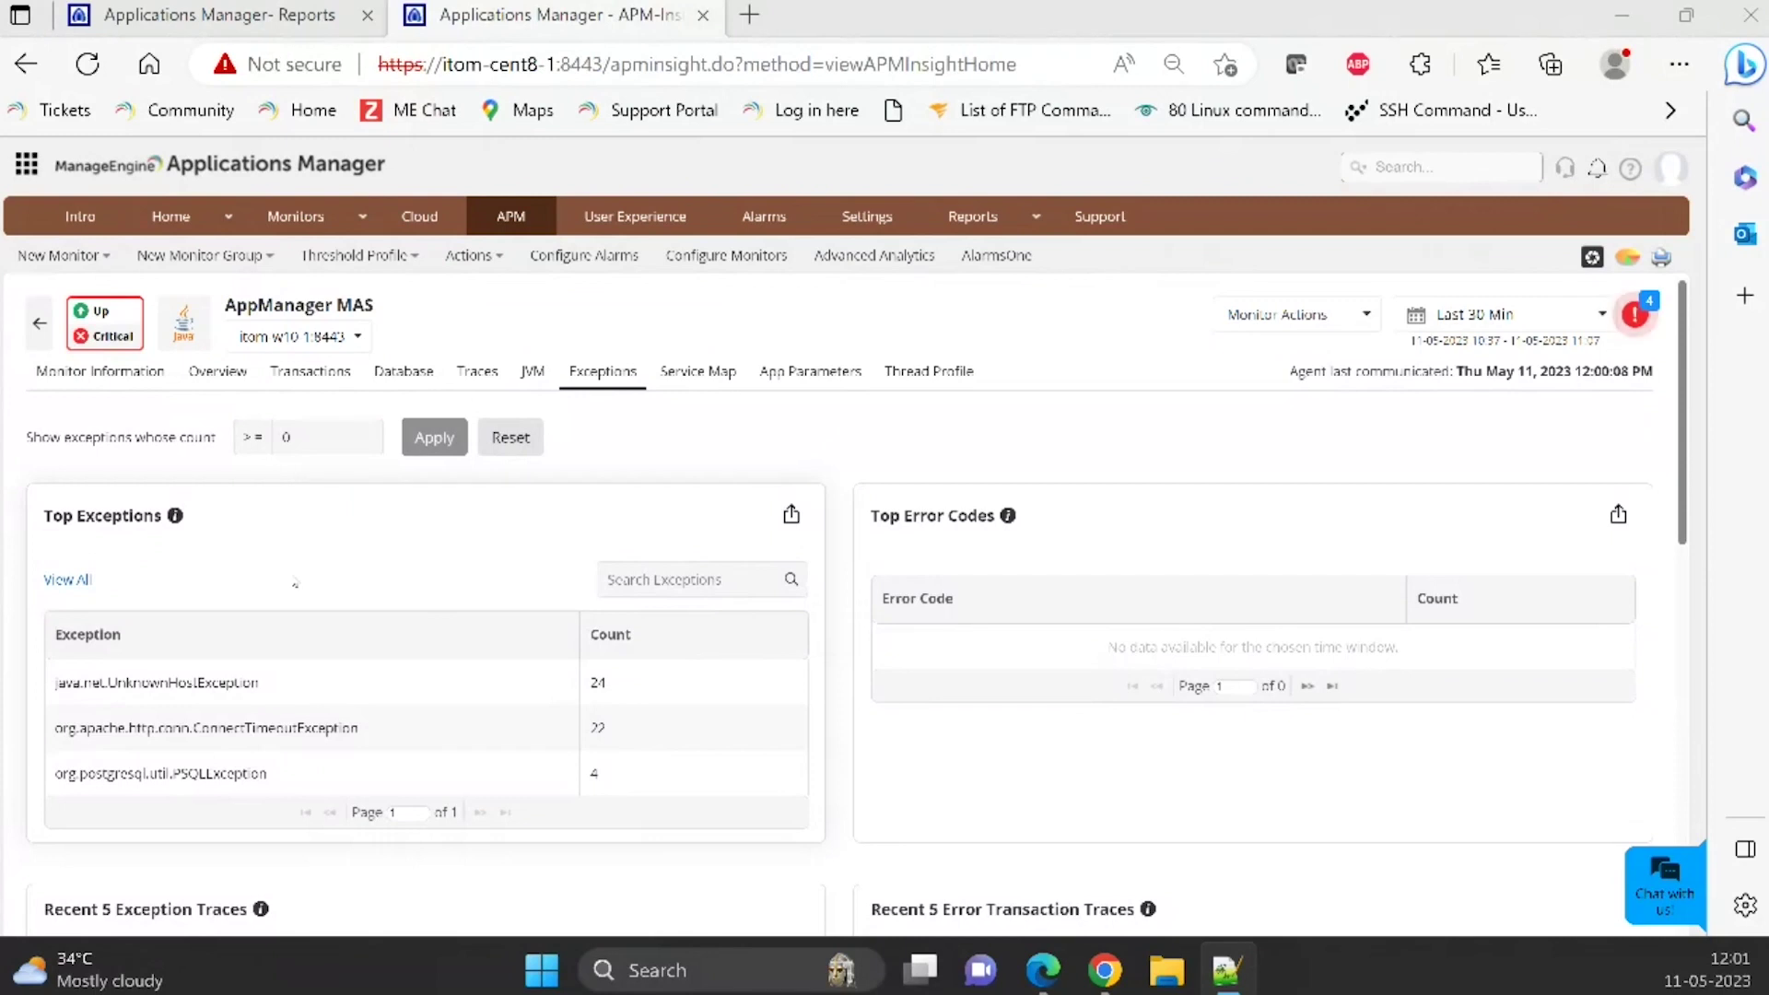
{"action": "scroll", "coordinate": [295, 583], "scroll_direction": "down", "scroll_amount": 3}
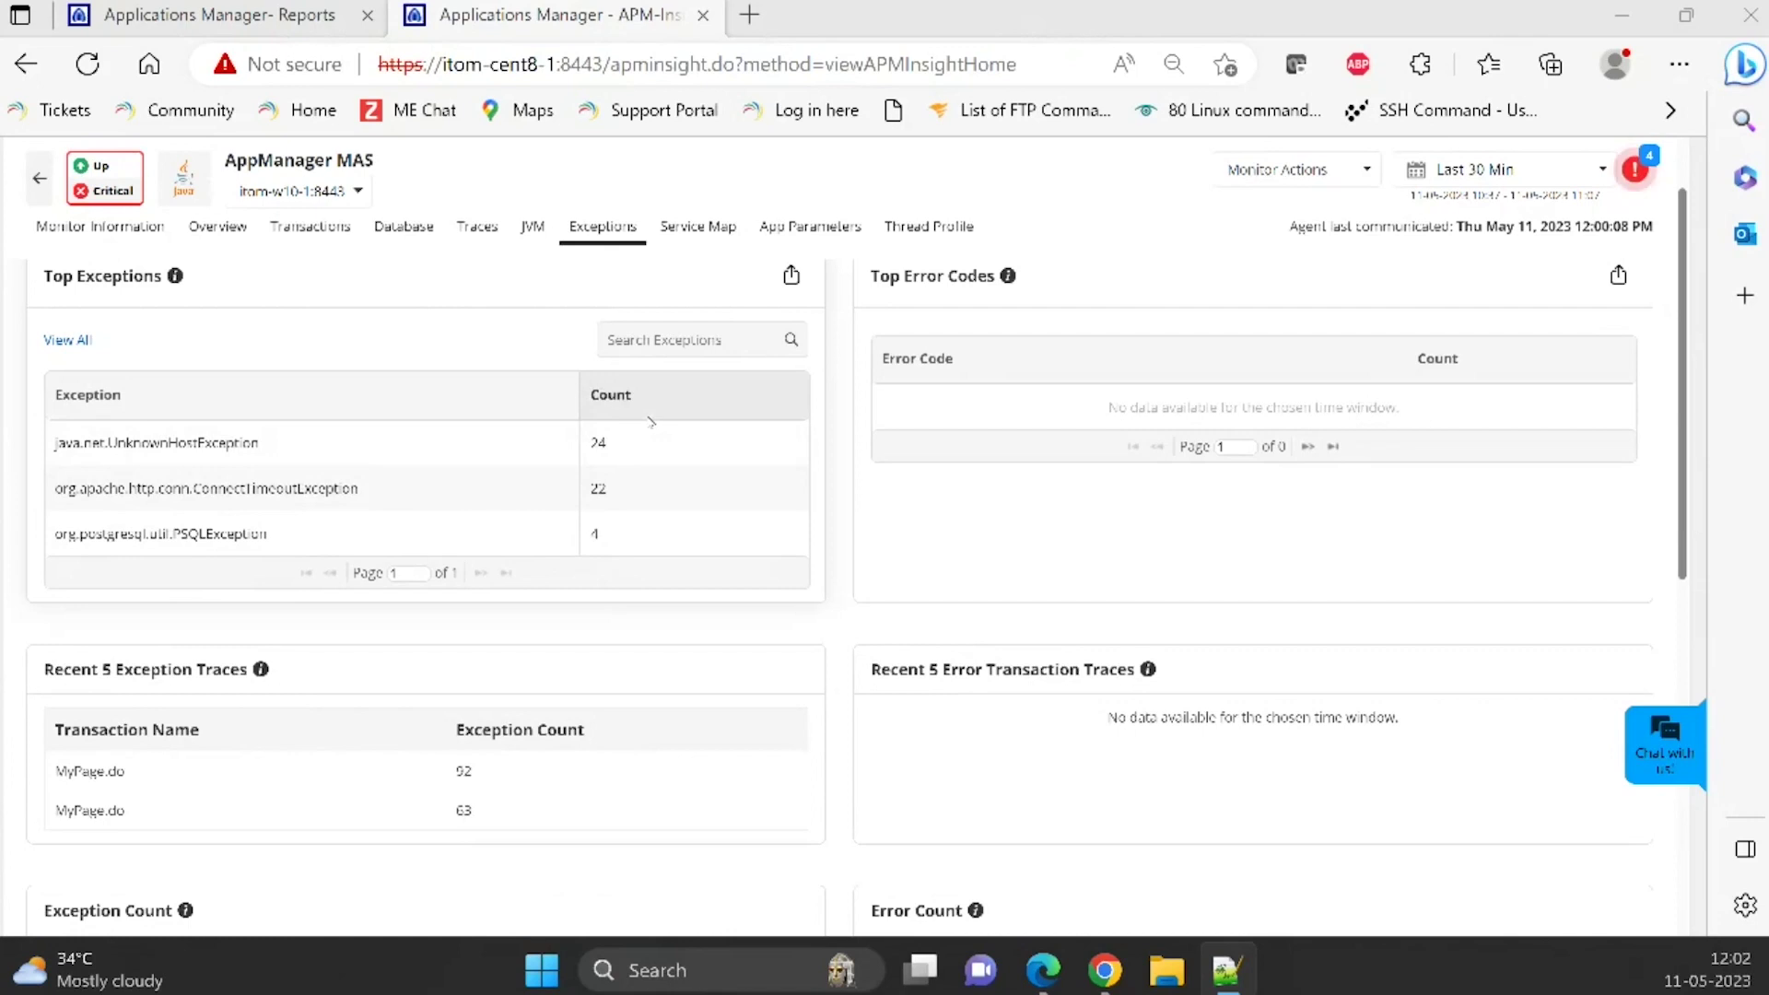
{"action": "scroll", "coordinate": [238, 518], "scroll_direction": "down", "scroll_amount": 2}
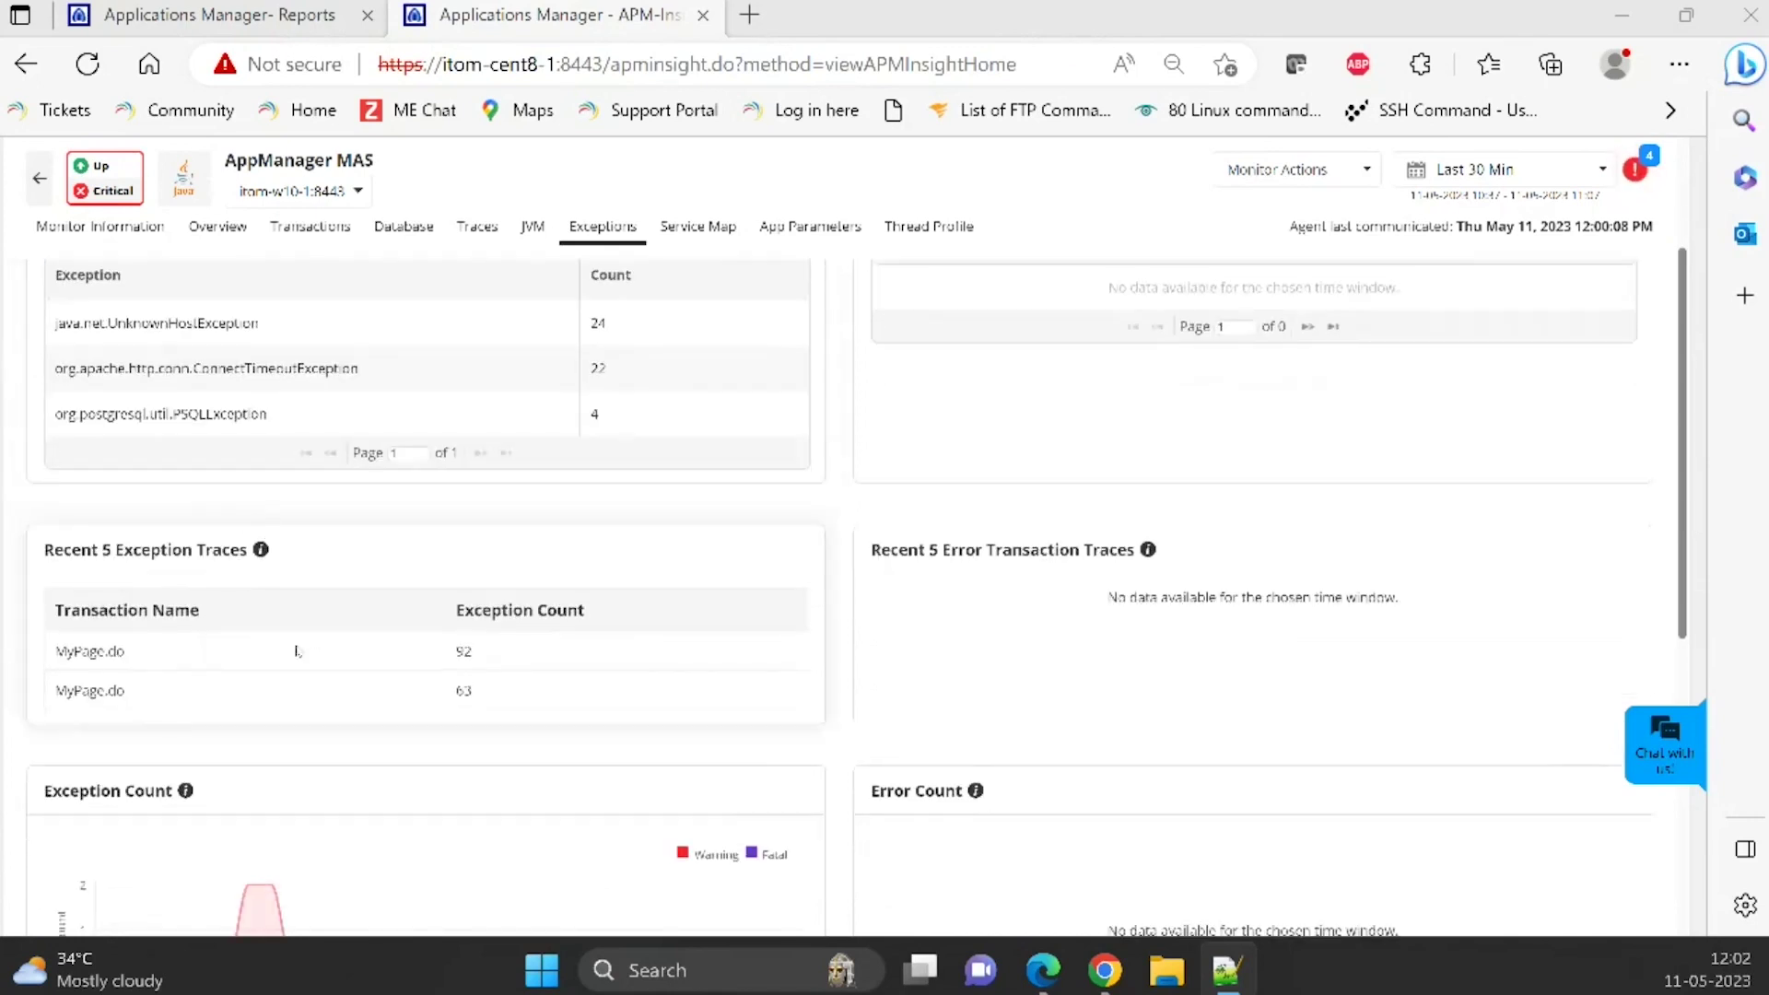
{"action": "scroll", "coordinate": [296, 651], "scroll_direction": "down", "scroll_amount": 2}
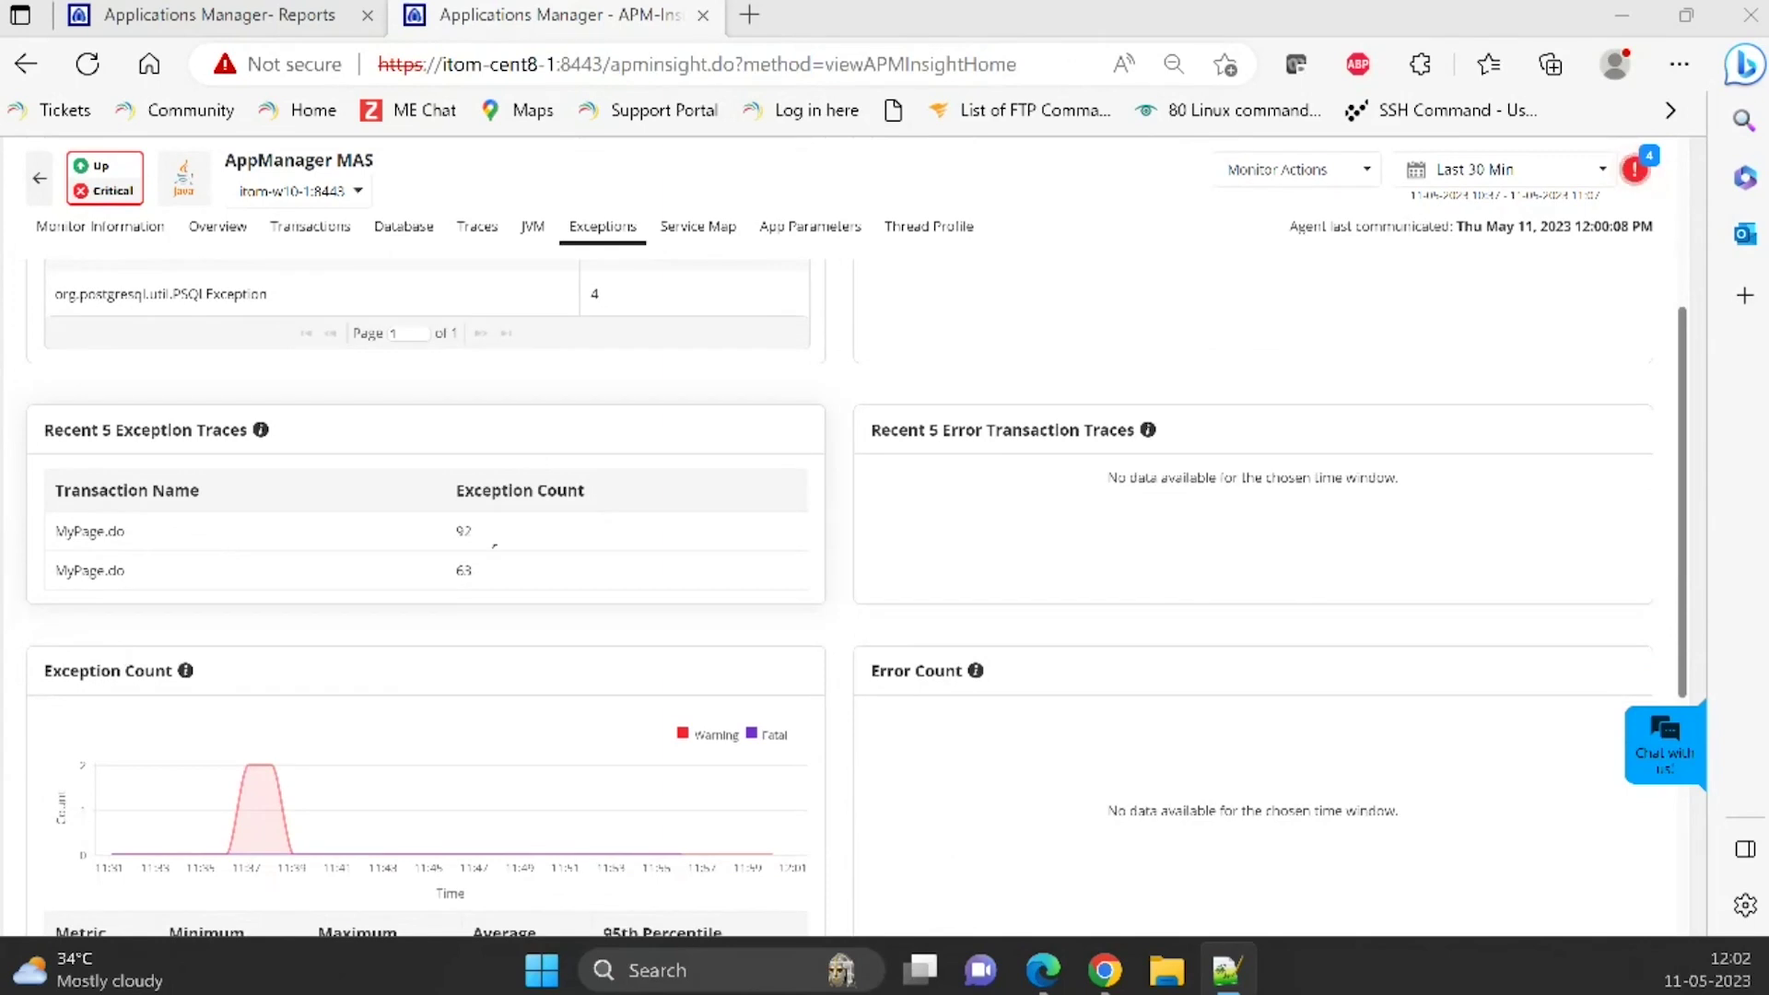
{"action": "scroll", "coordinate": [509, 559], "scroll_direction": "down", "scroll_amount": 3}
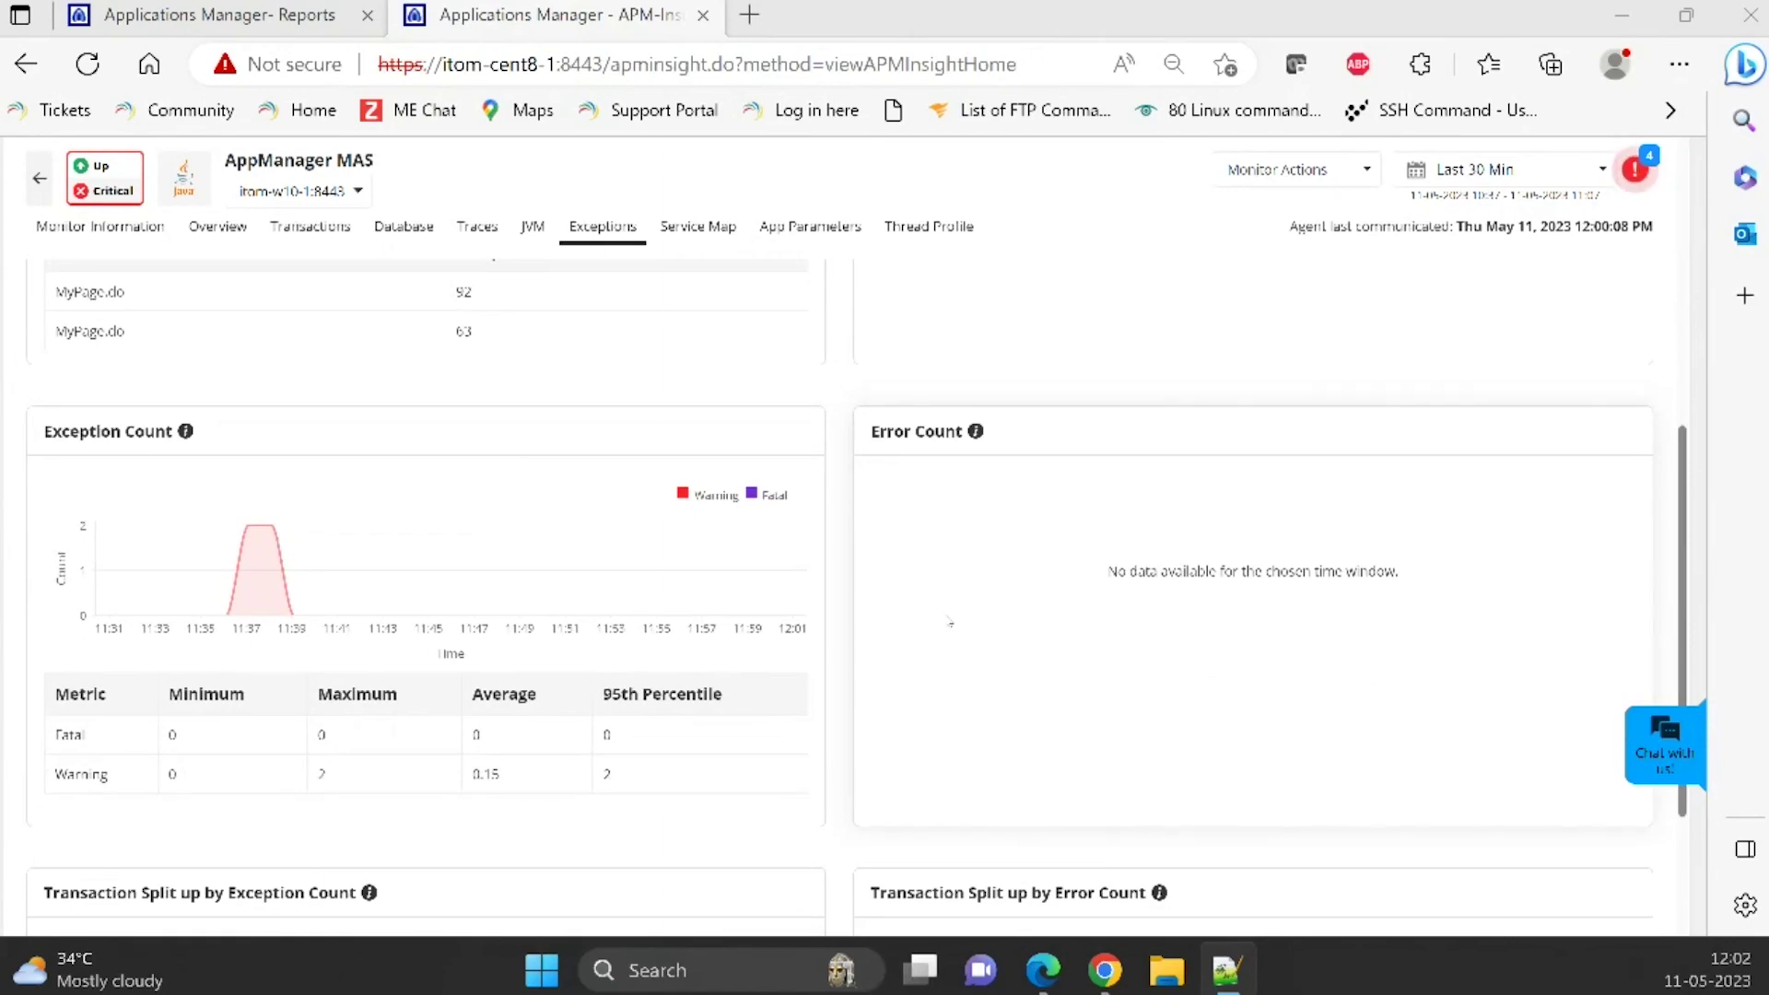
{"action": "scroll", "coordinate": [950, 619], "scroll_direction": "down", "scroll_amount": 1}
{"action": "scroll", "coordinate": [950, 622], "scroll_direction": "down", "scroll_amount": 1}
{"action": "scroll", "coordinate": [953, 619], "scroll_direction": "up", "scroll_amount": 8}
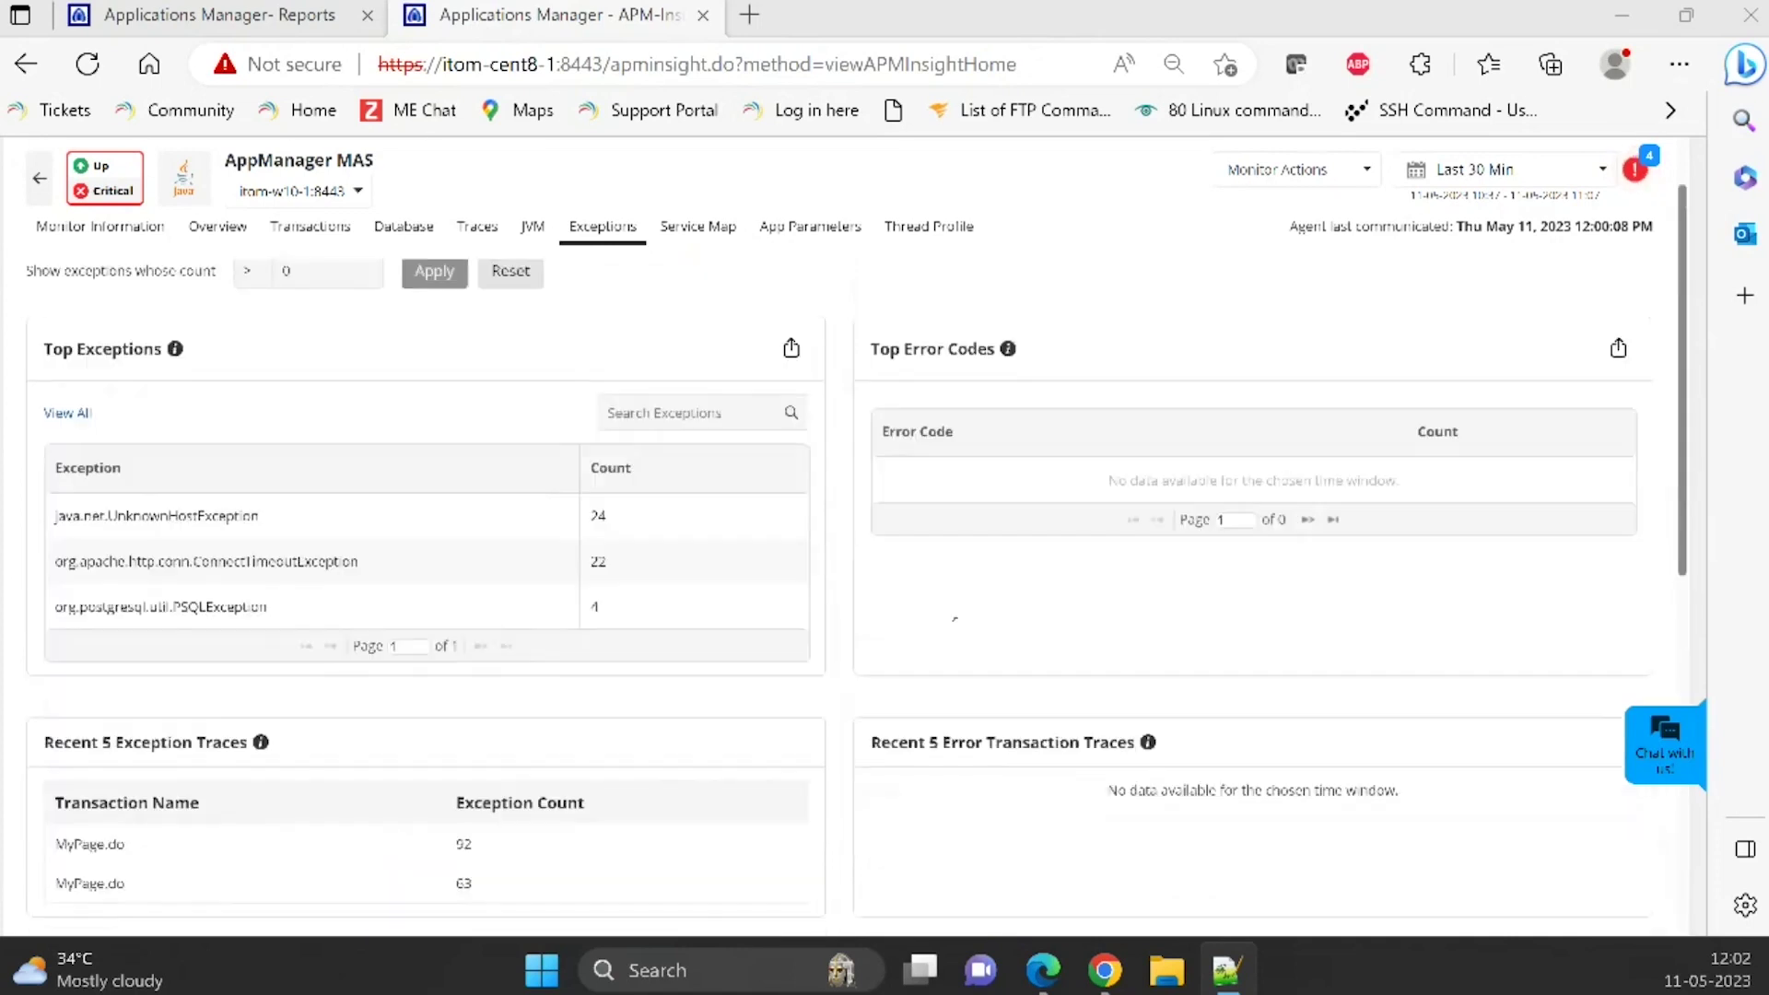
{"action": "scroll", "coordinate": [955, 619], "scroll_direction": "up", "scroll_amount": 2}
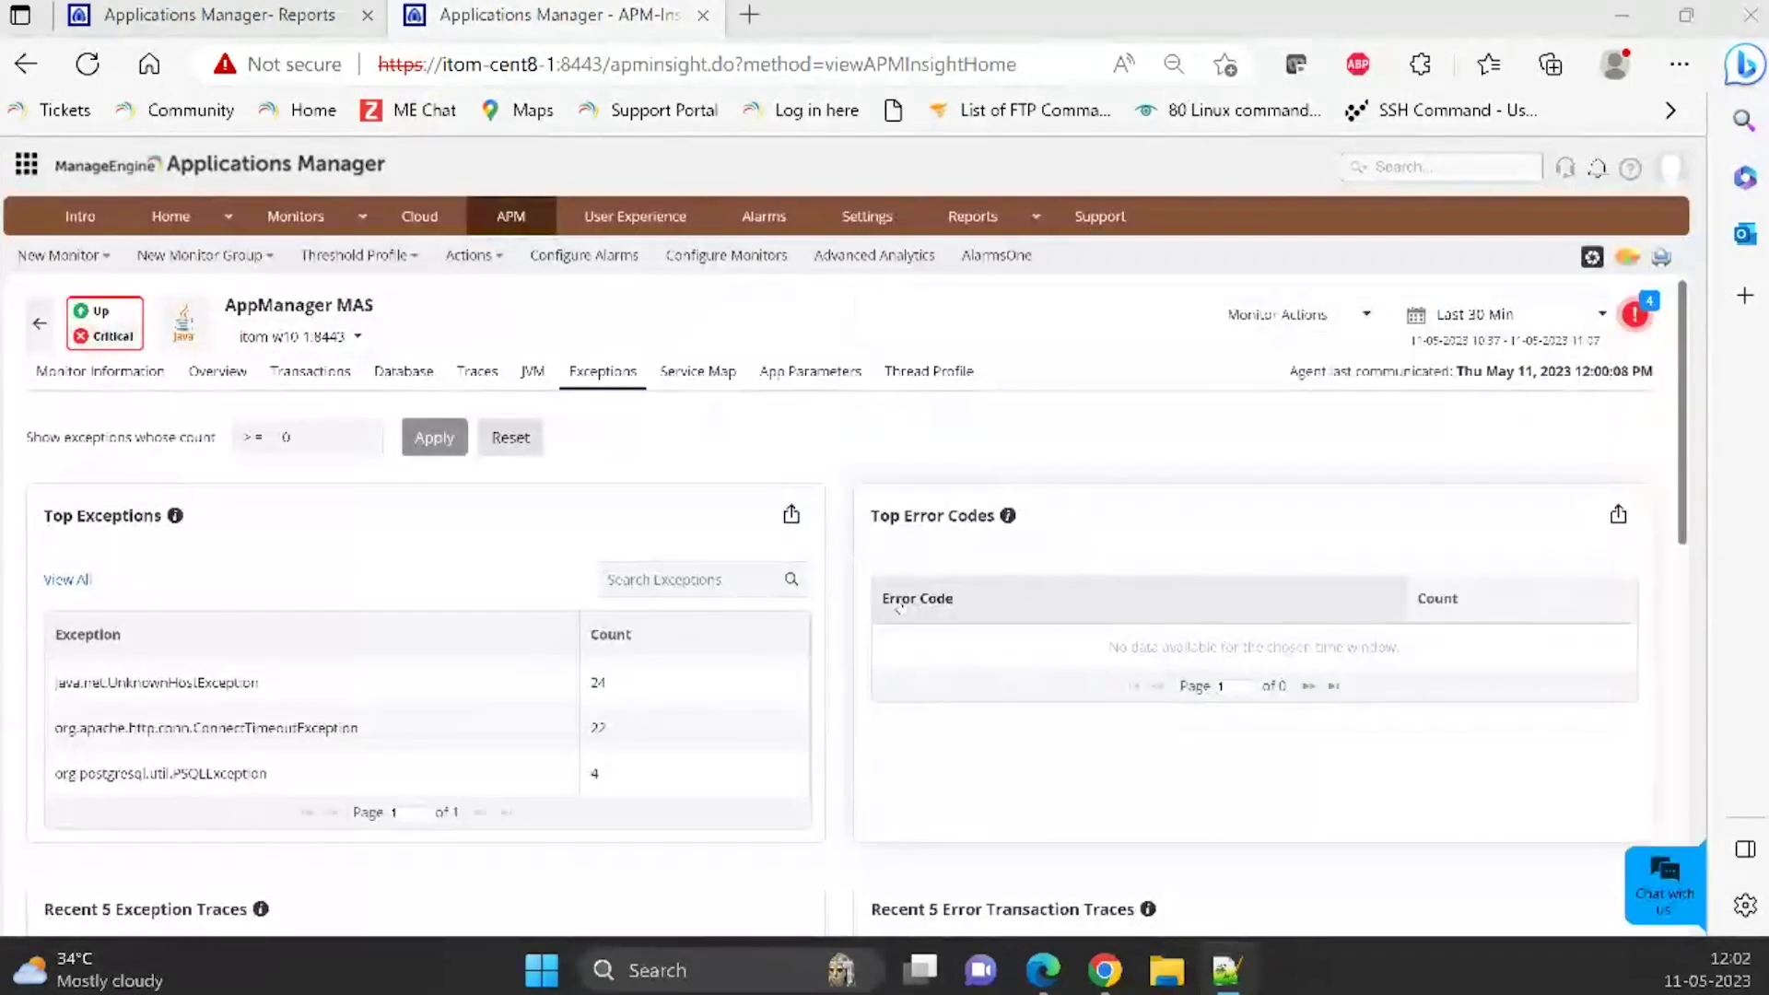
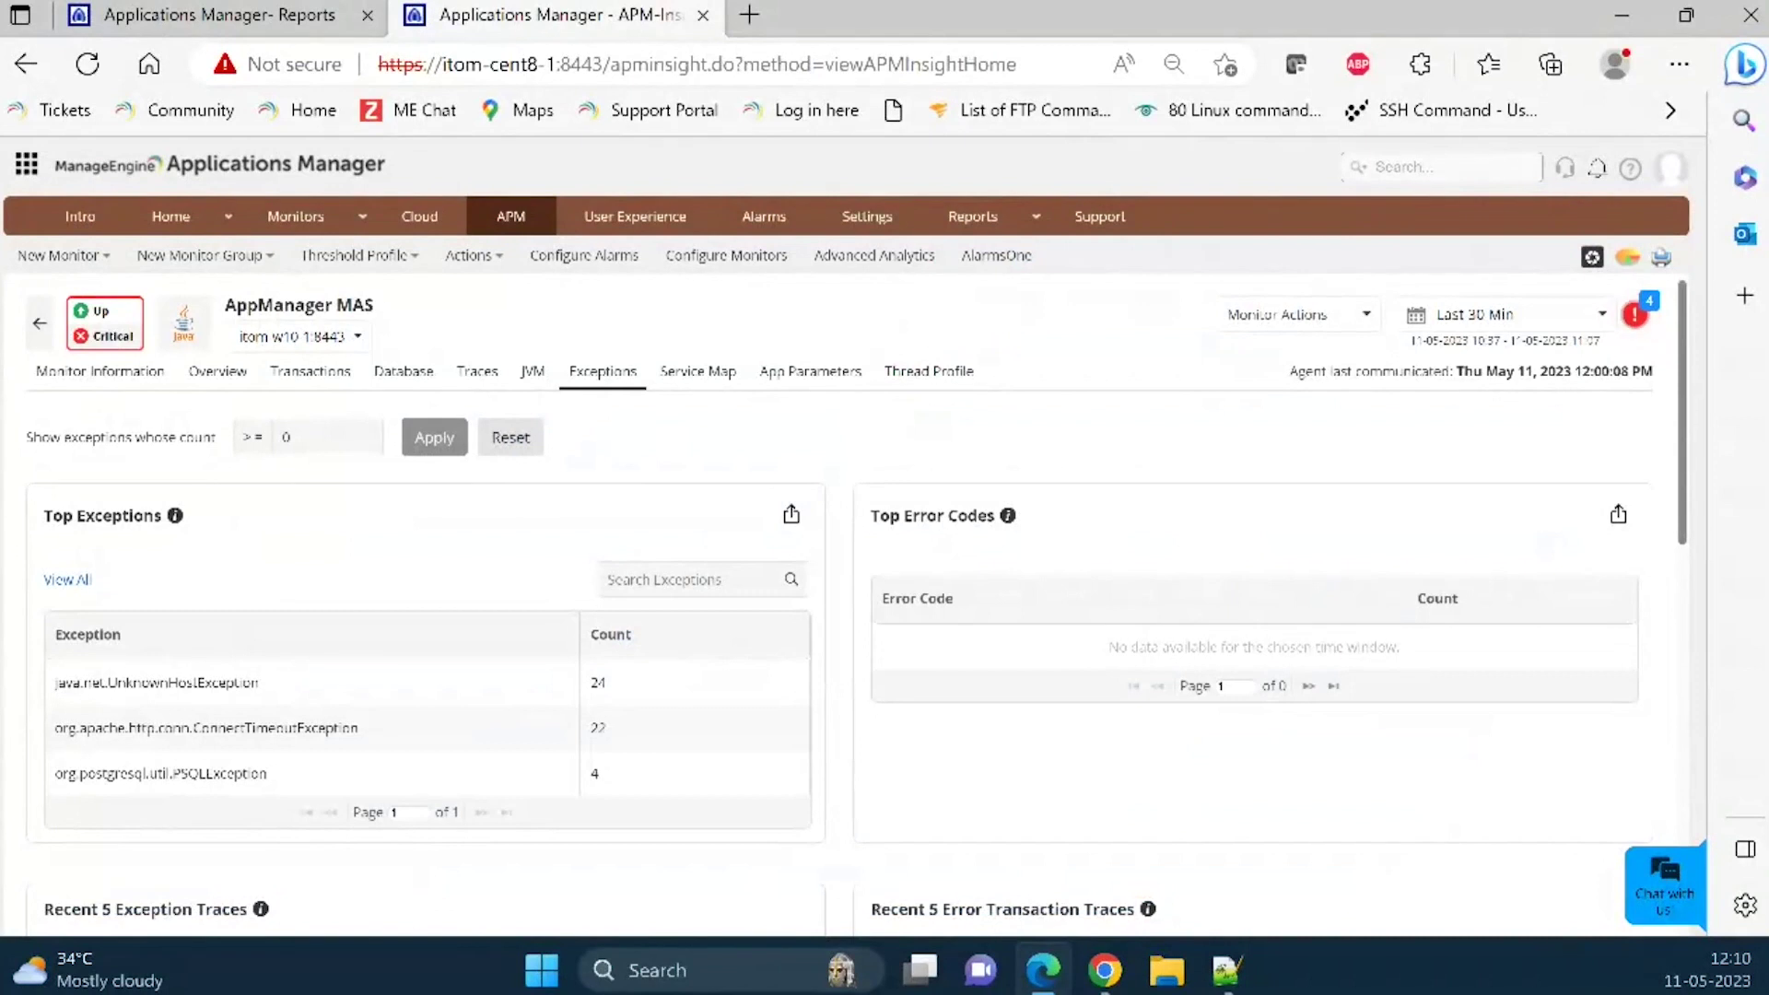
- In the trend analysis reports, select the APM insight monitor, view its At a Glance Report and close the report window
{"action": "left_click", "coordinate": [987, 215]}
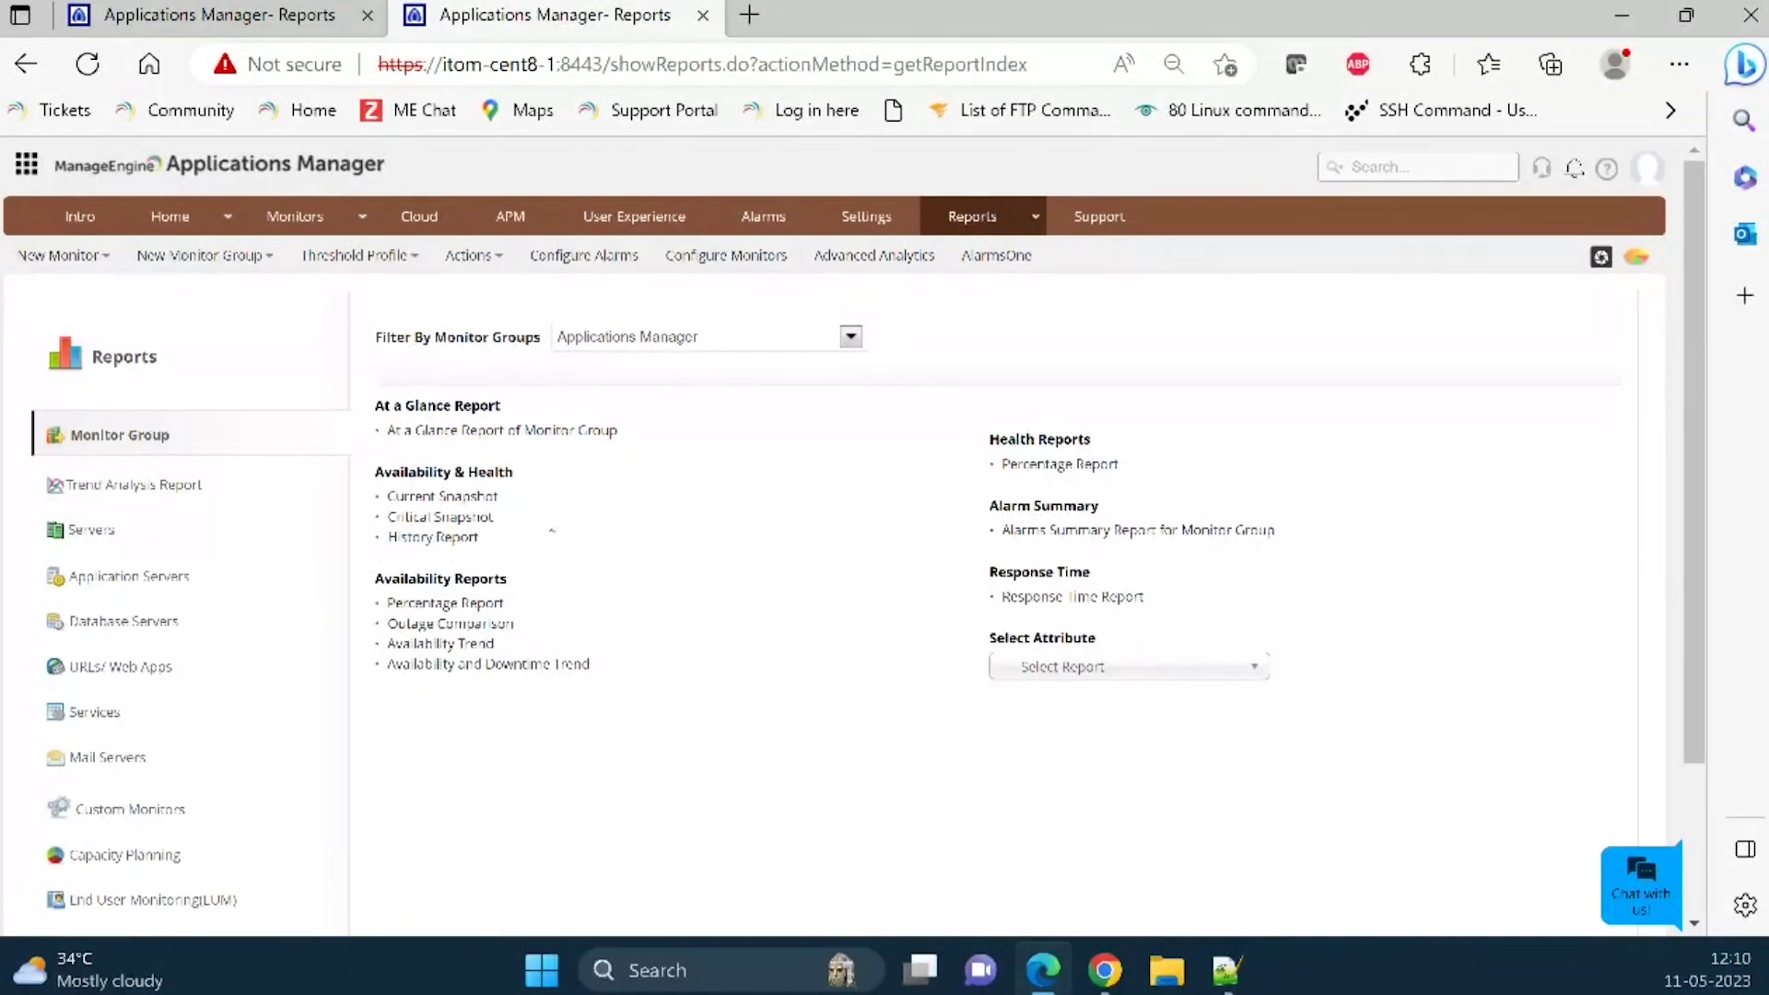
{"action": "left_click", "coordinate": [136, 485]}
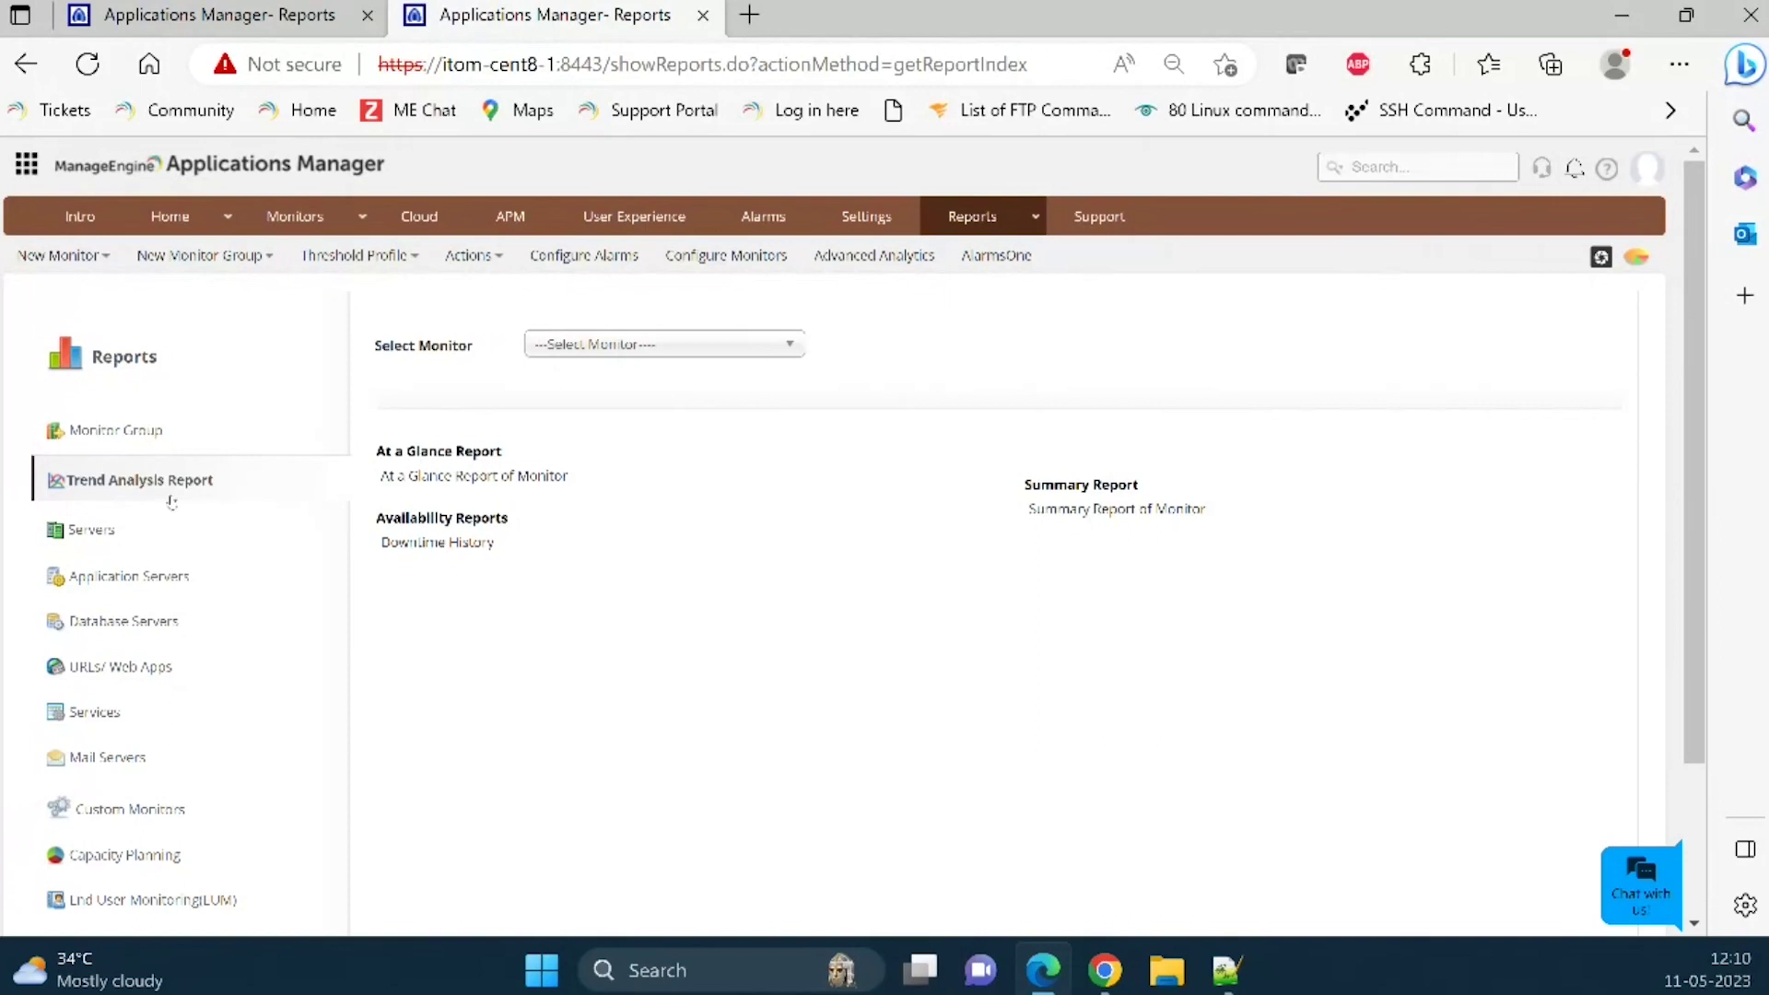
{"action": "left_click", "coordinate": [785, 349]}
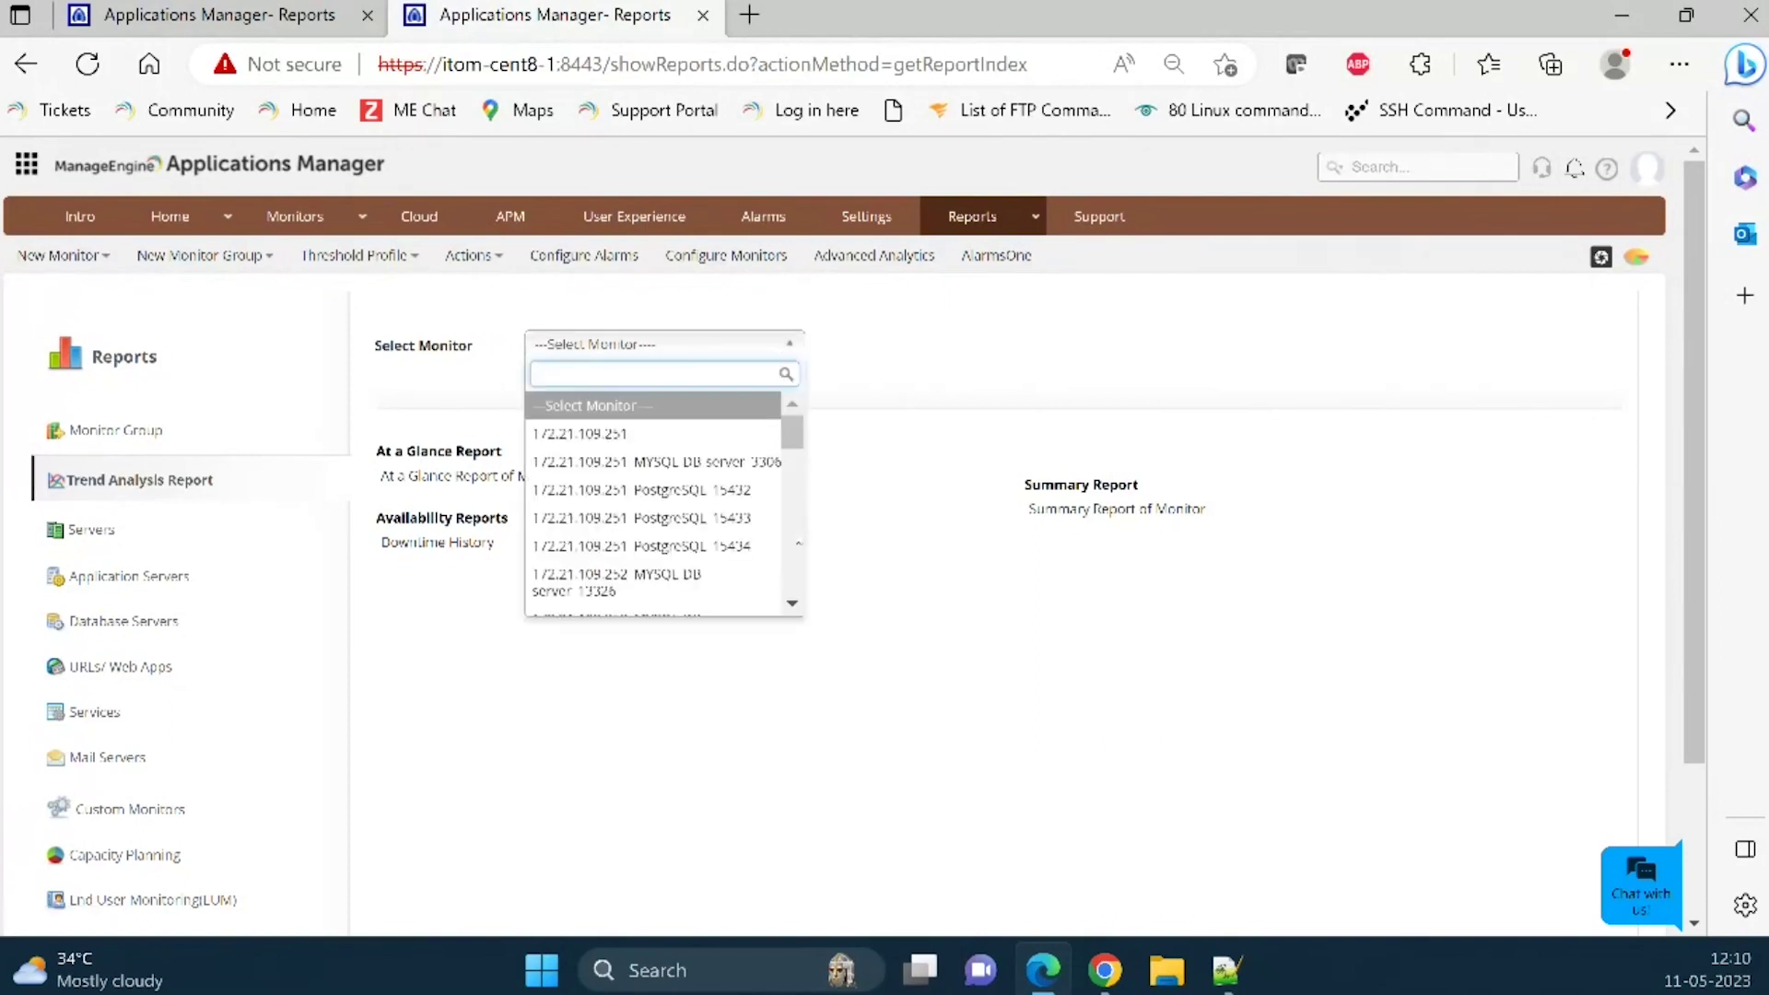
{"action": "scroll", "coordinate": [799, 541], "scroll_direction": "down", "scroll_amount": 3}
{"action": "scroll", "coordinate": [799, 541], "scroll_direction": "down", "scroll_amount": 5}
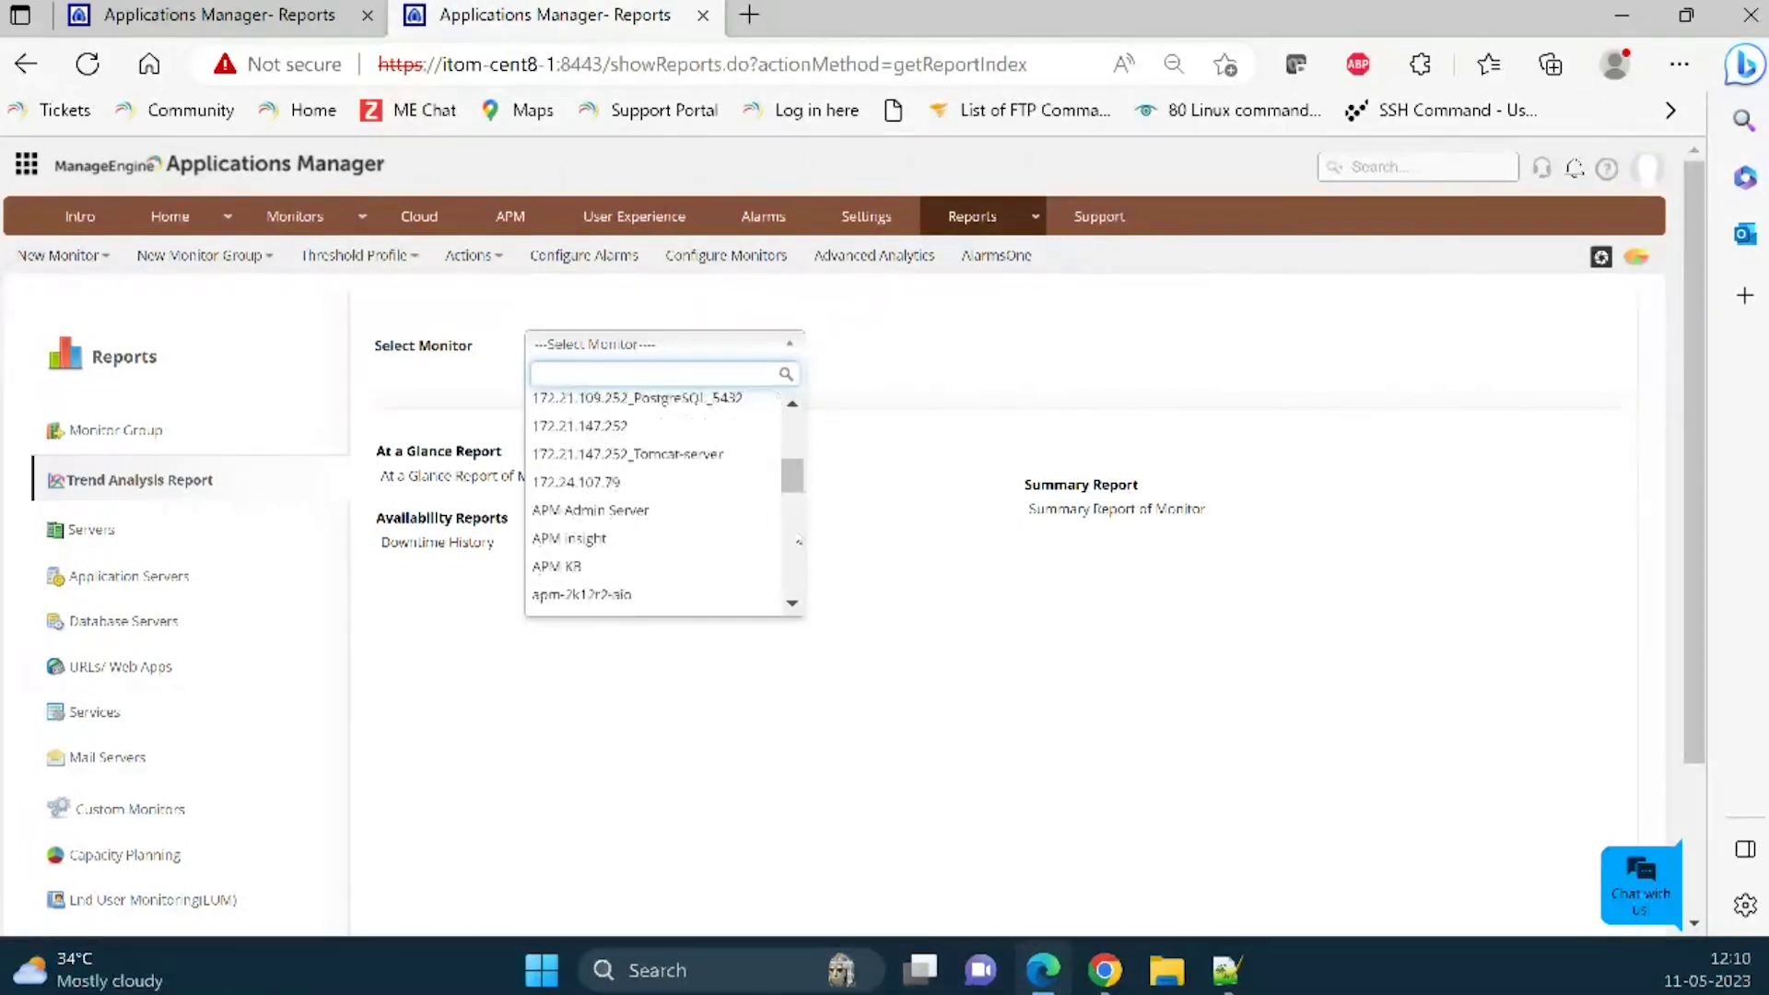
{"action": "left_click", "coordinate": [553, 496]}
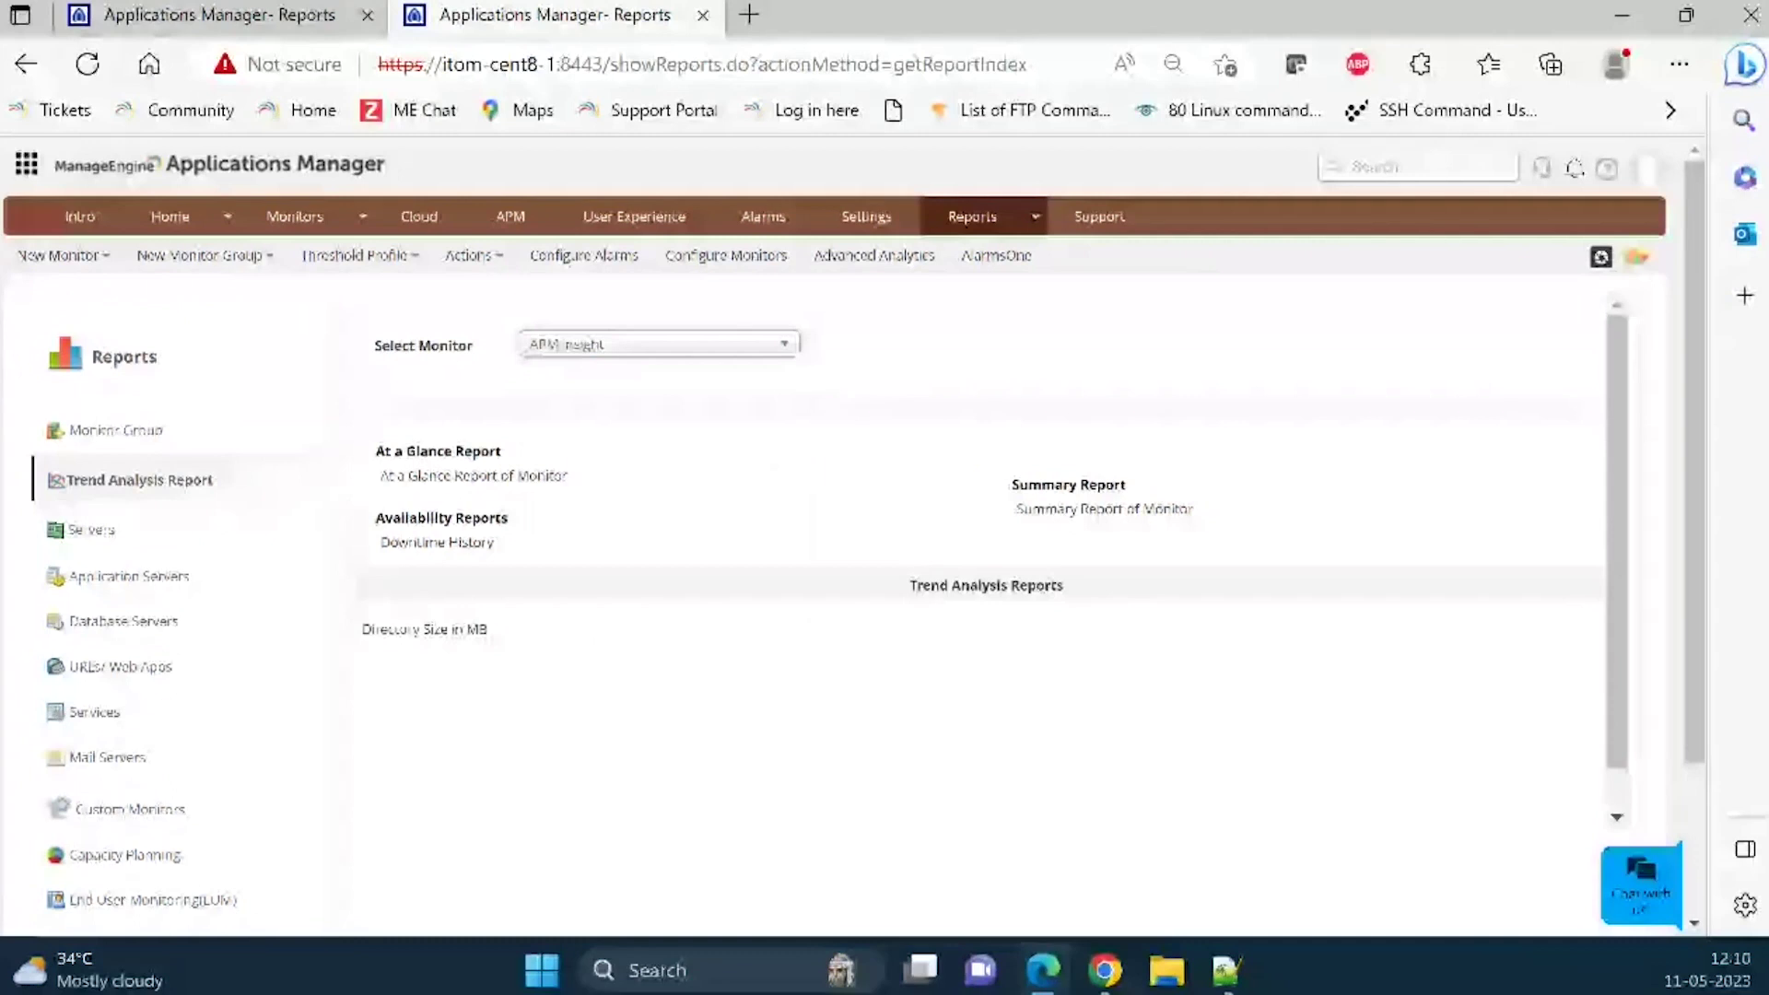
{"action": "left_click", "coordinate": [521, 476]}
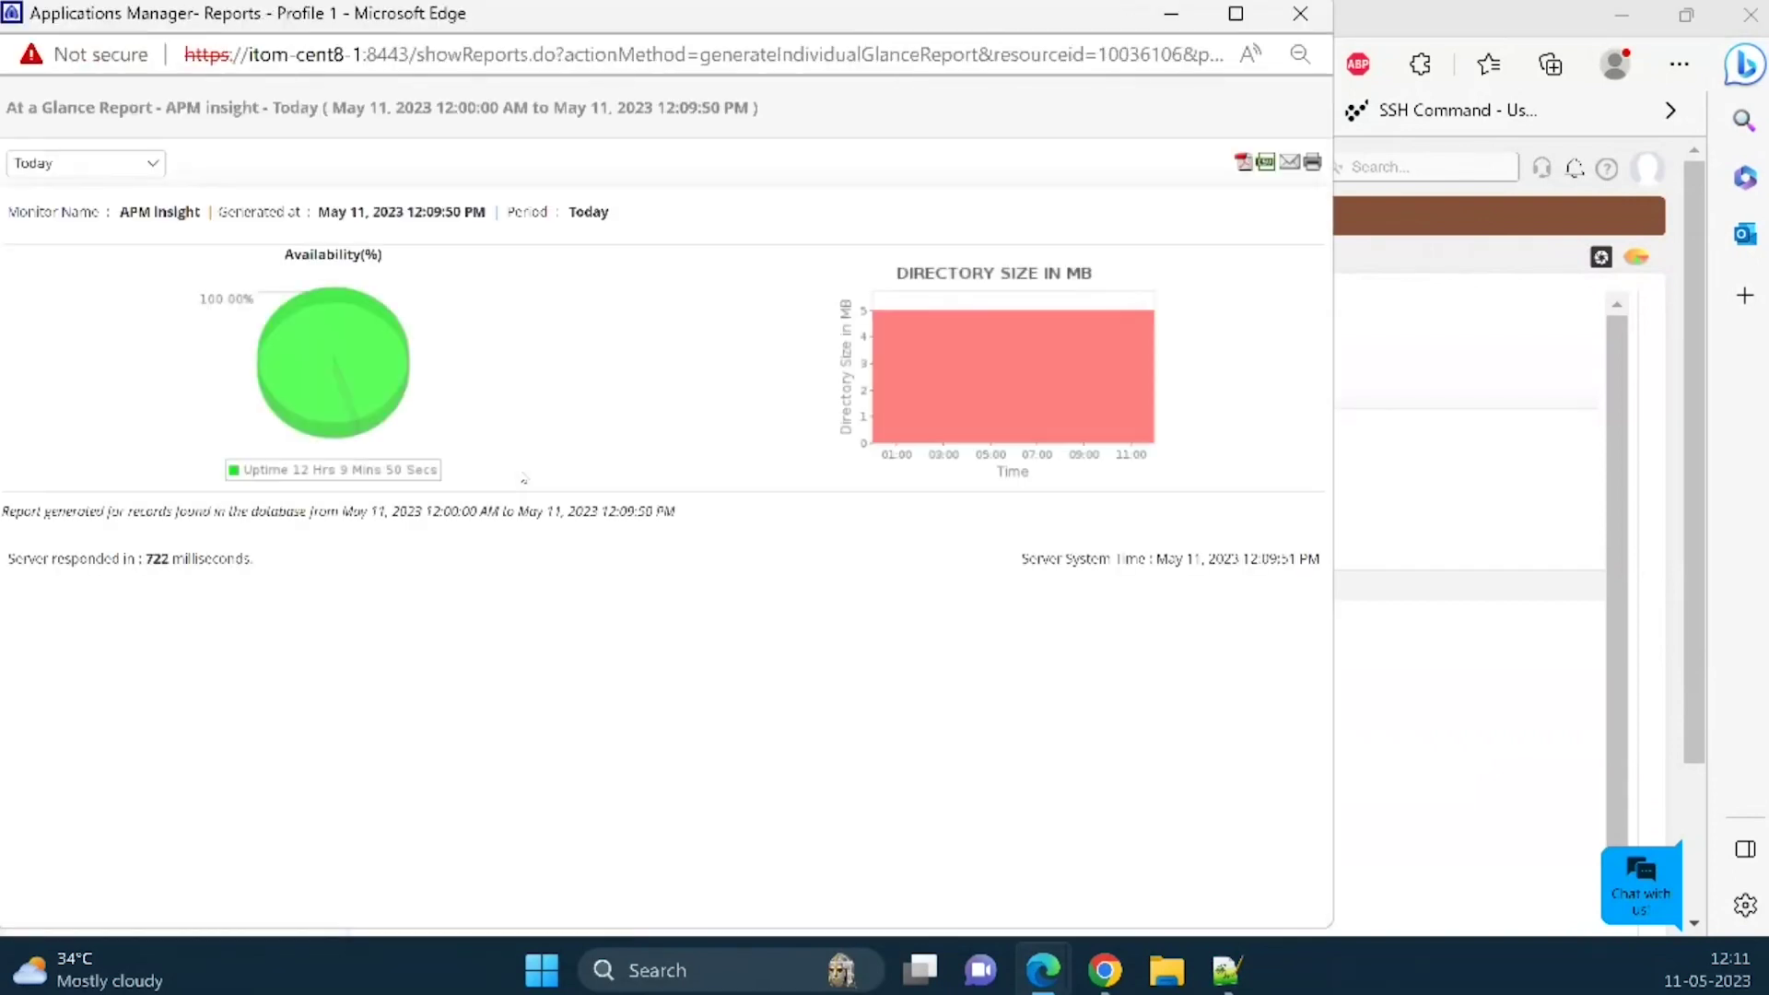
{"action": "left_click", "coordinate": [1300, 12]}
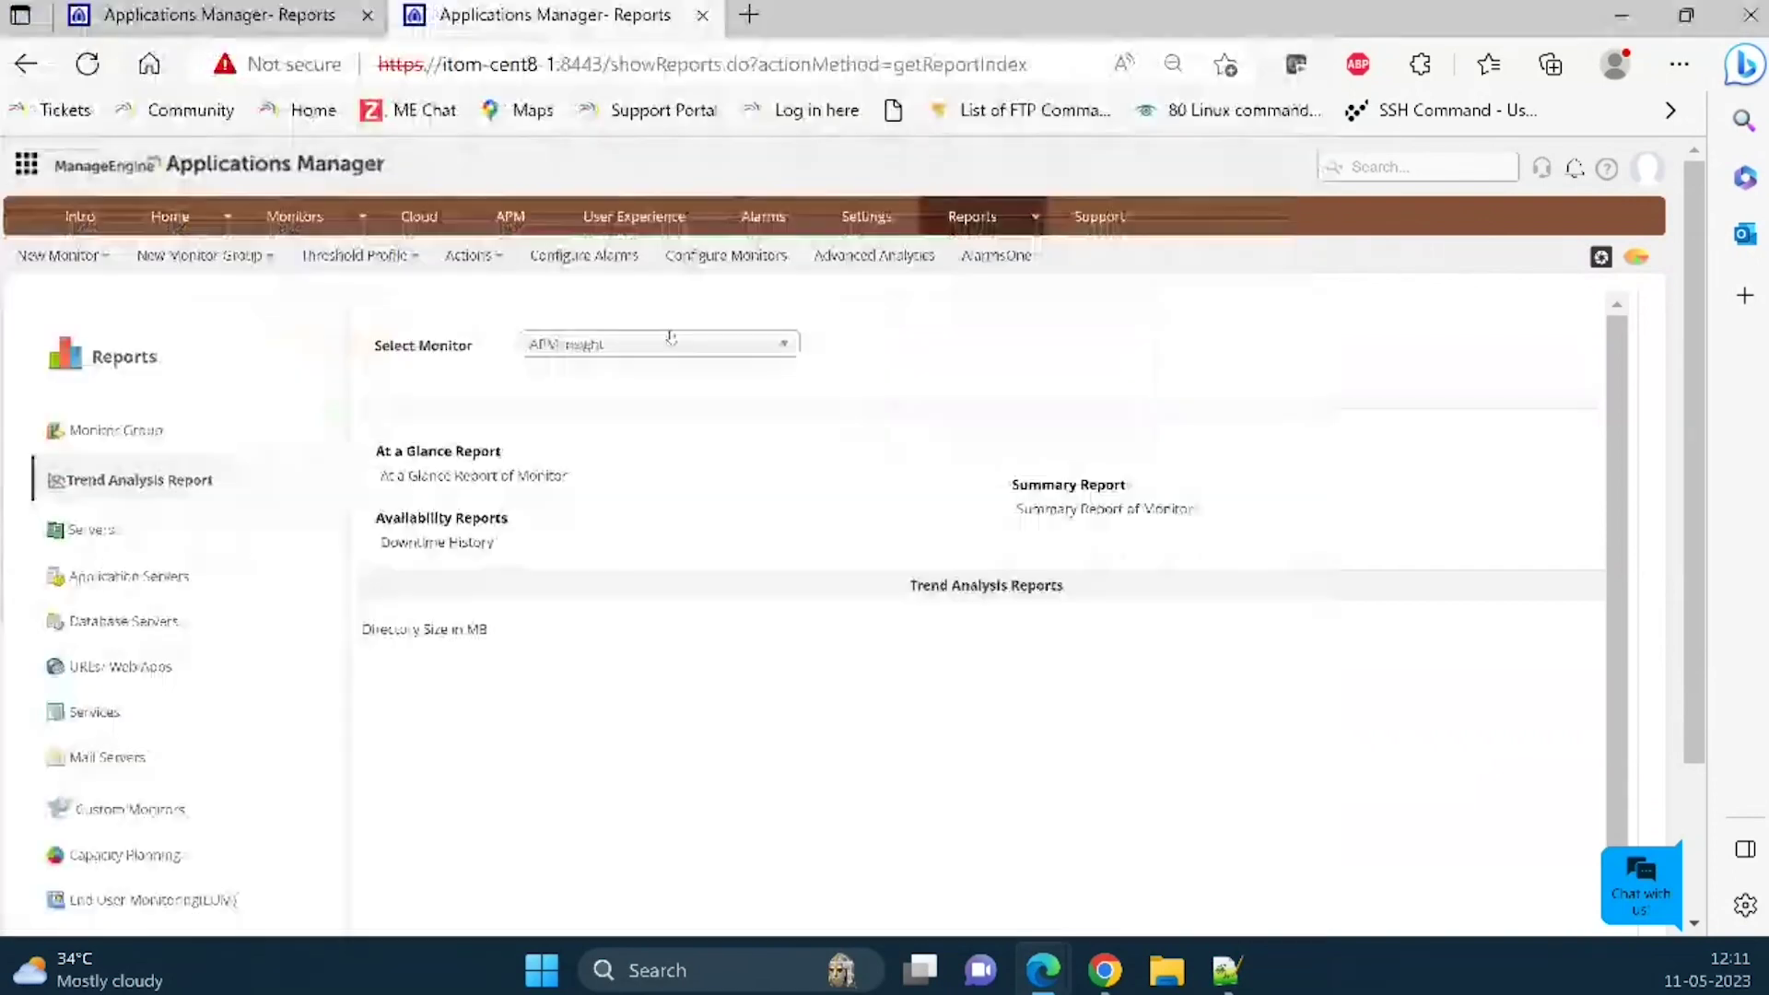
- Check the report's monitor list, then open the AppManager MAS application in APM and show its itom-w10-1:8443 instance
{"action": "left_click", "coordinate": [678, 344]}
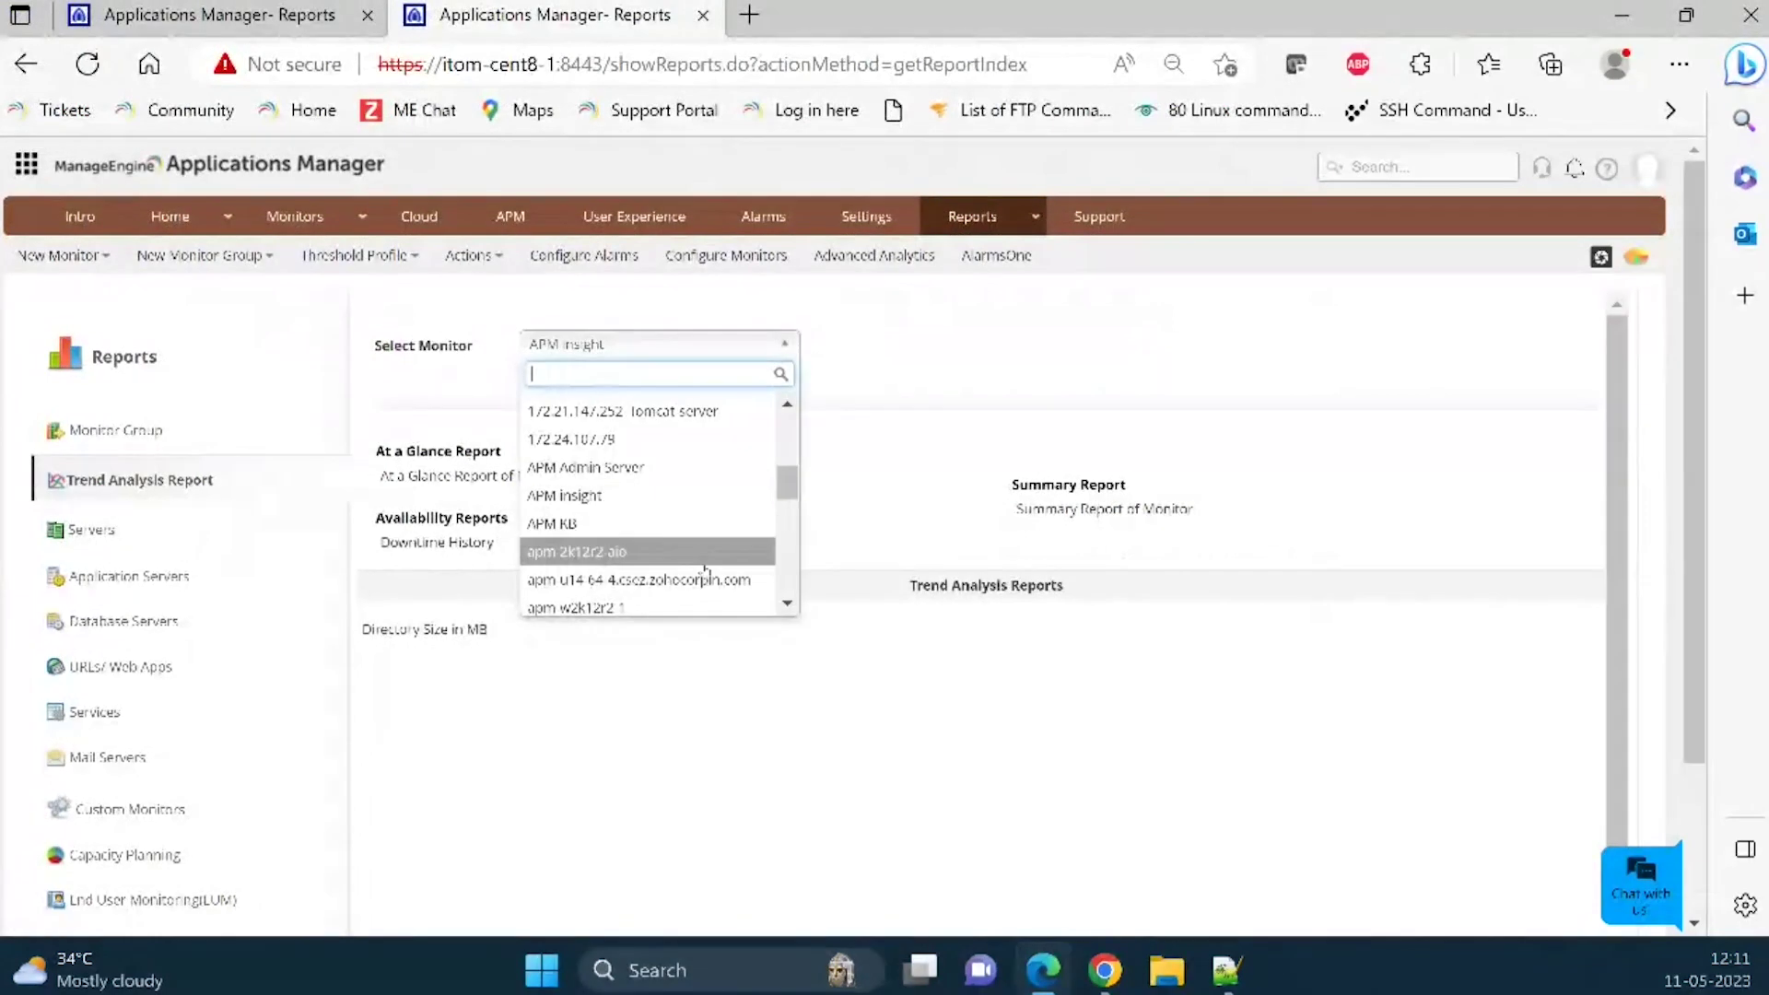
{"action": "scroll", "coordinate": [708, 573], "scroll_direction": "down", "scroll_amount": 3}
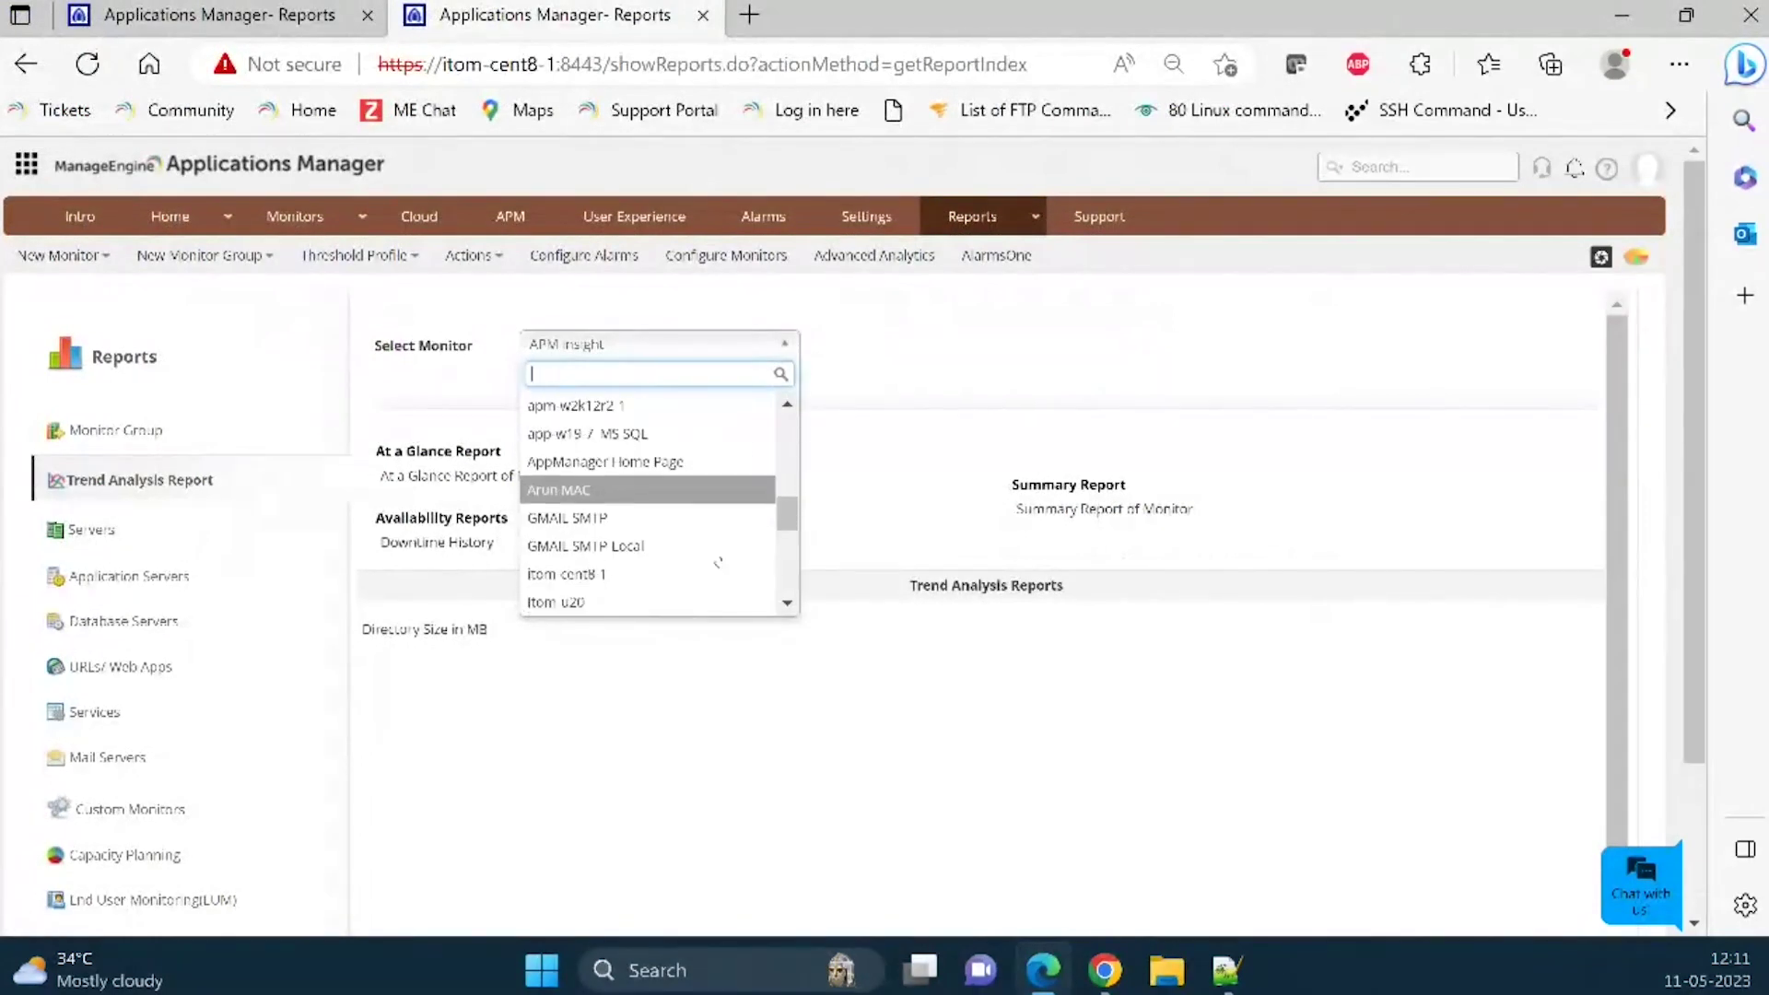
{"action": "left_click", "coordinate": [517, 228]}
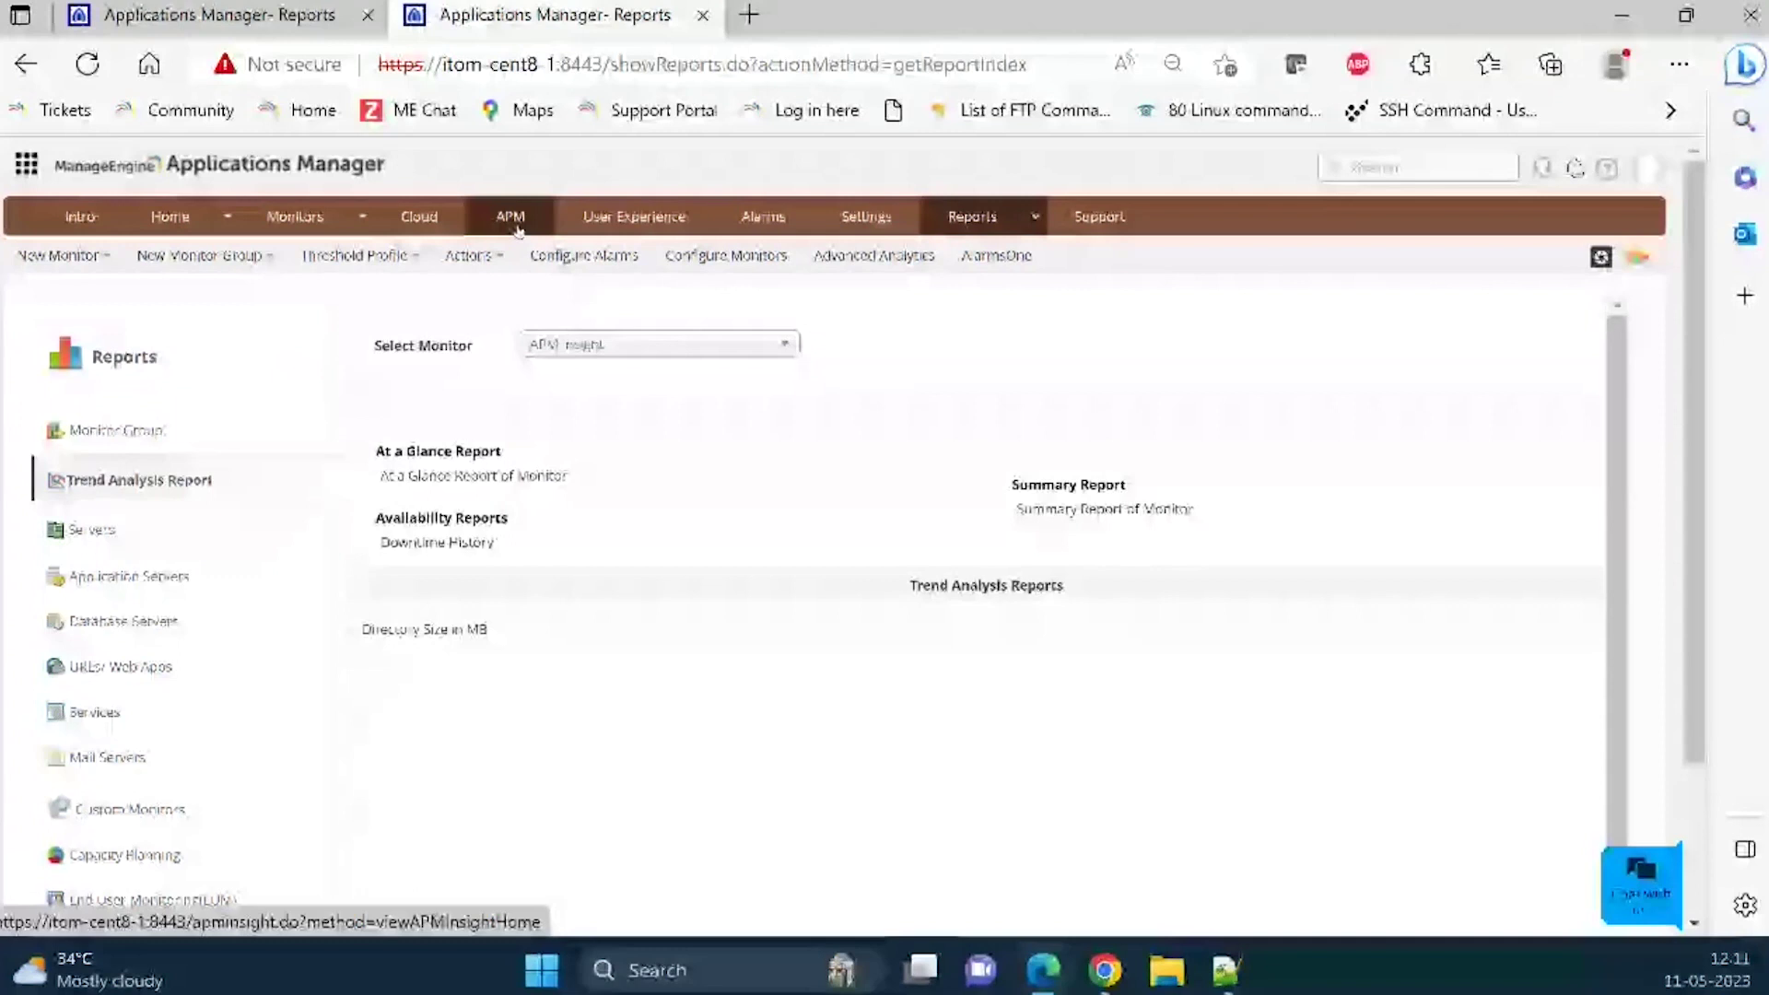
{"action": "left_click", "coordinate": [517, 227]}
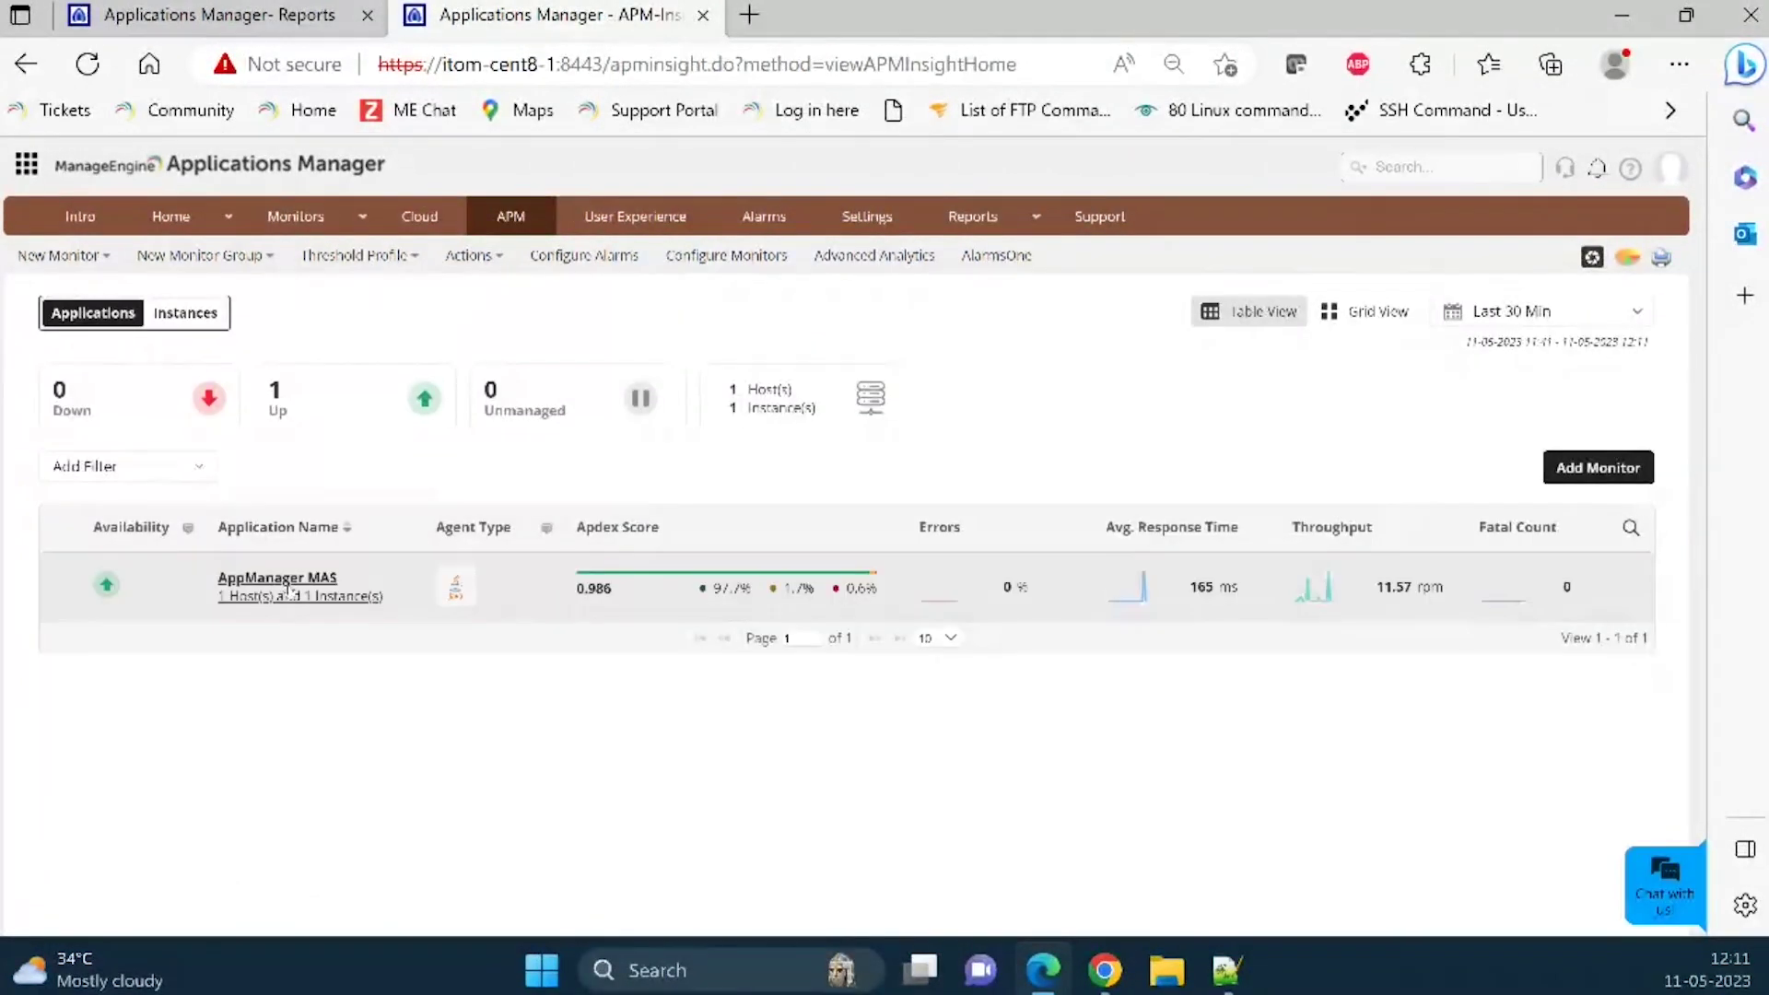
{"action": "left_click", "coordinate": [295, 597]}
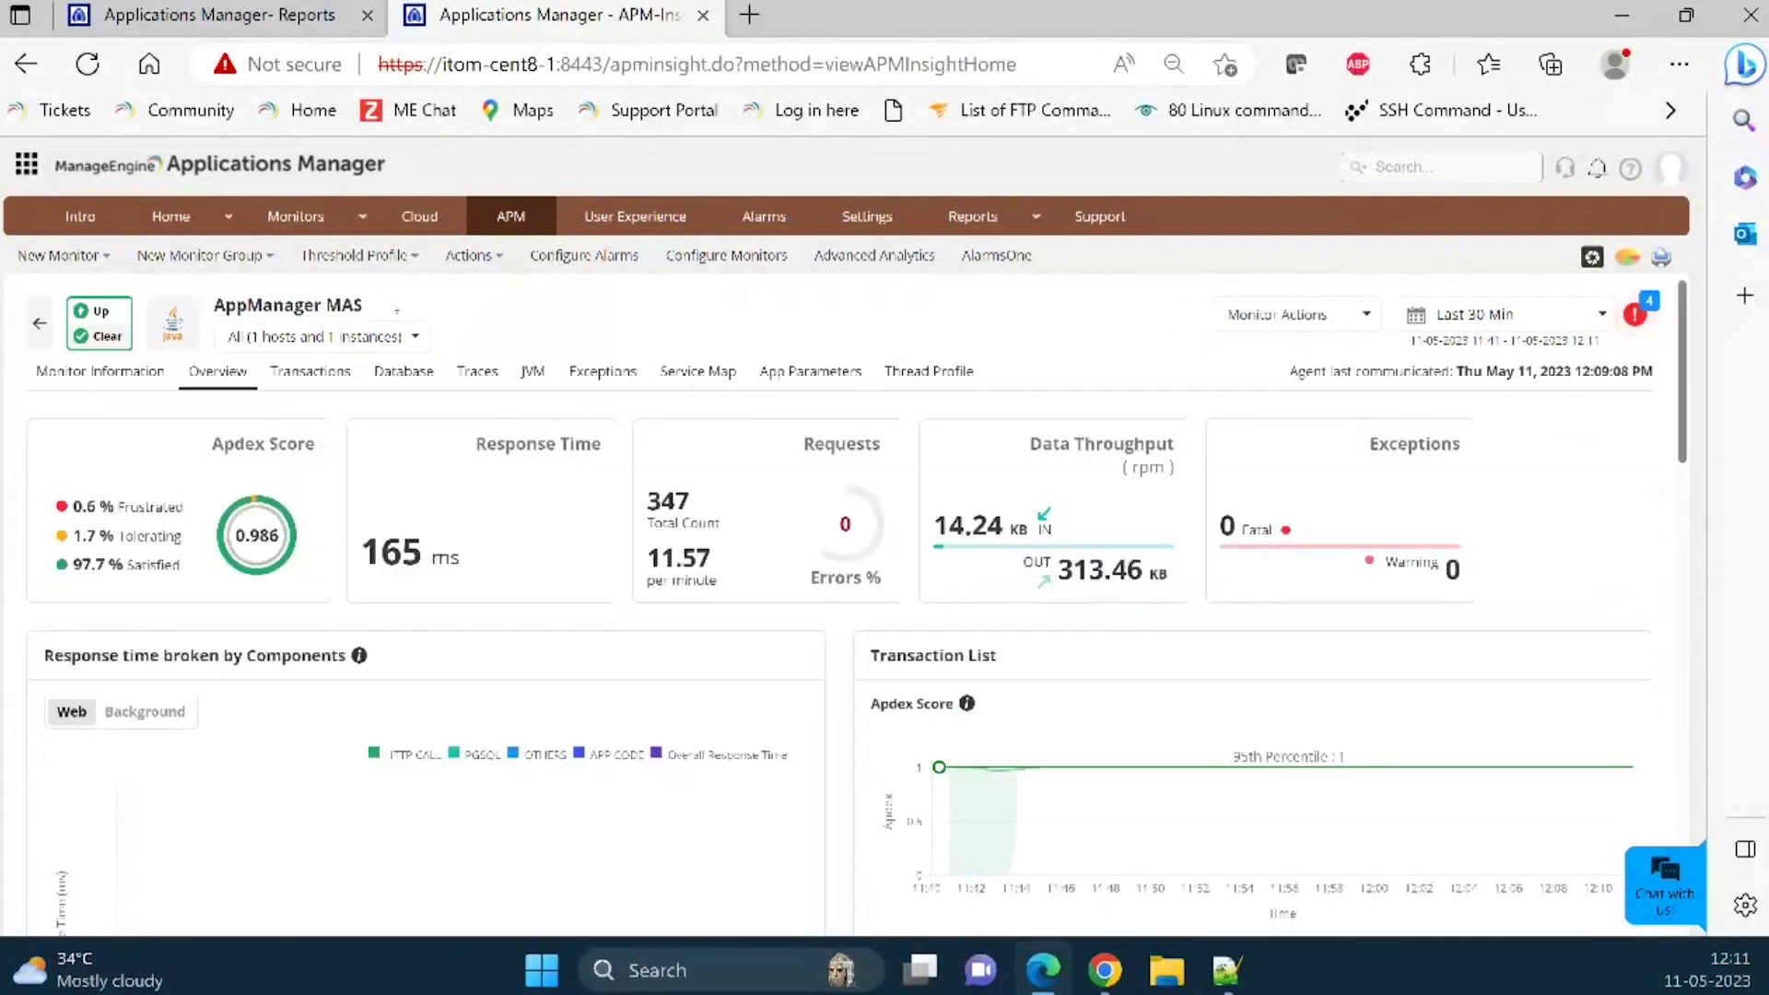
{"action": "left_click", "coordinate": [394, 338]}
{"action": "left_click", "coordinate": [336, 411]}
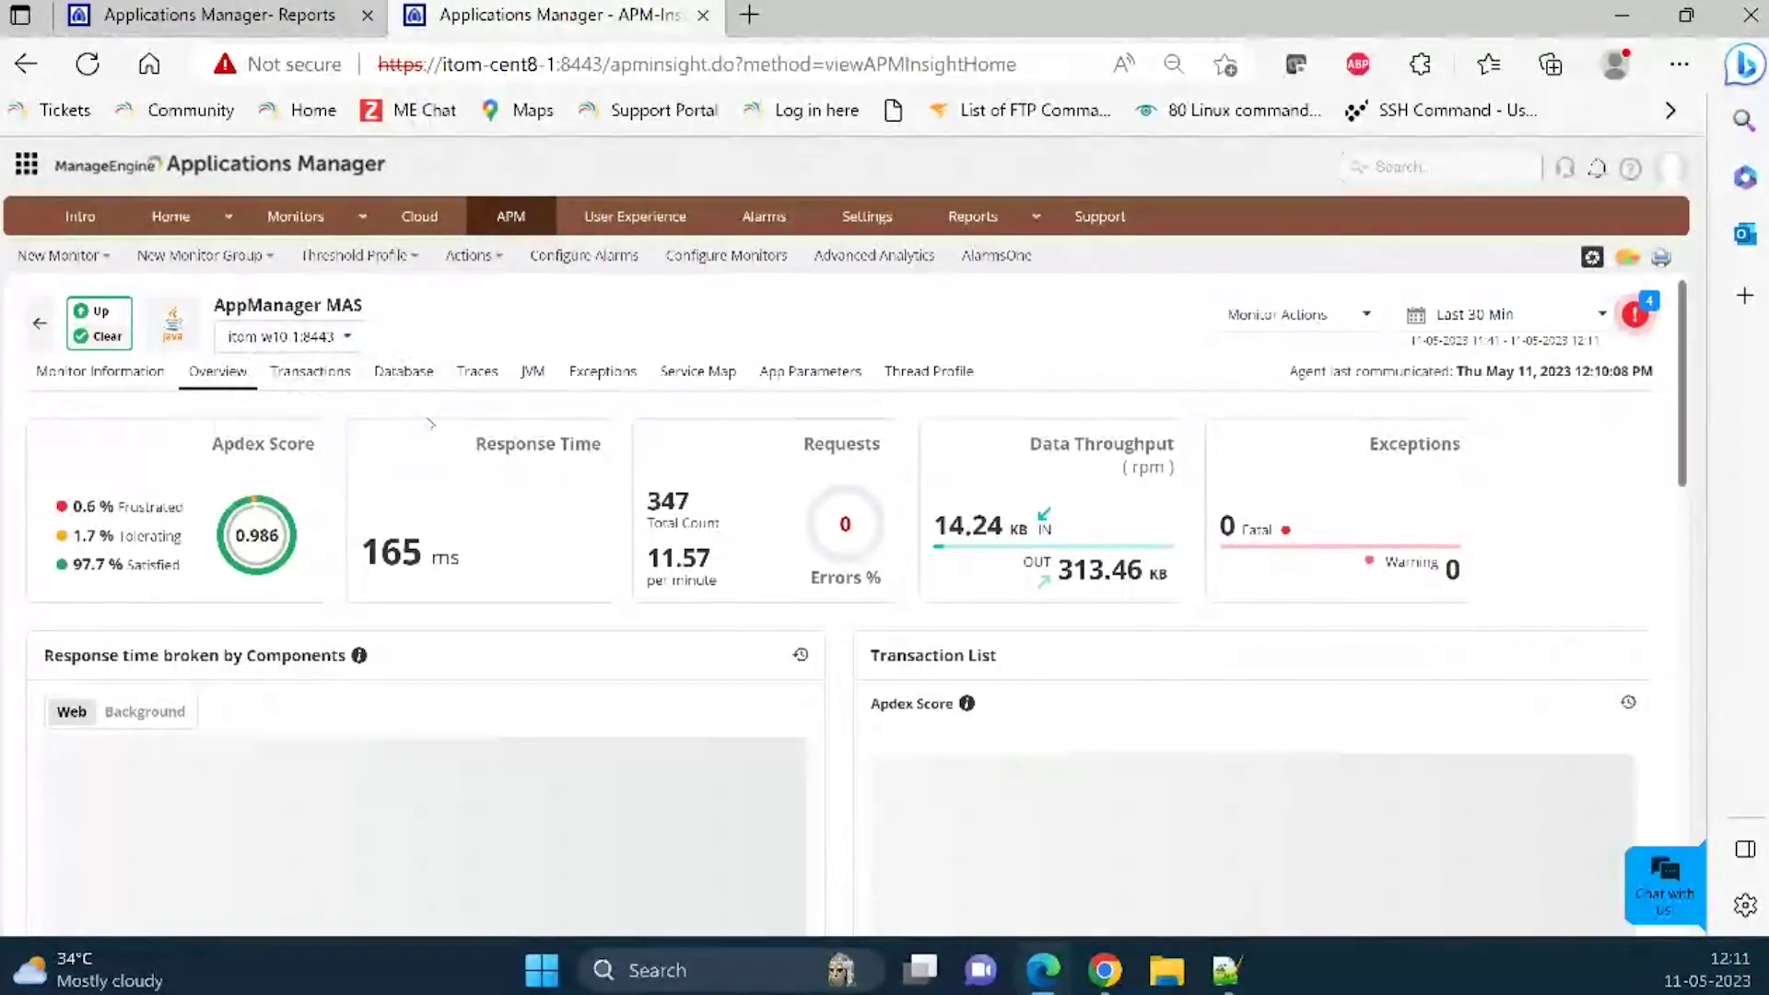
- Return to the trend analysis reports and select the monitor itom-w10-1:8443 (App Name: AppManager MAS) by searching for "itom"
{"action": "left_click", "coordinate": [968, 219]}
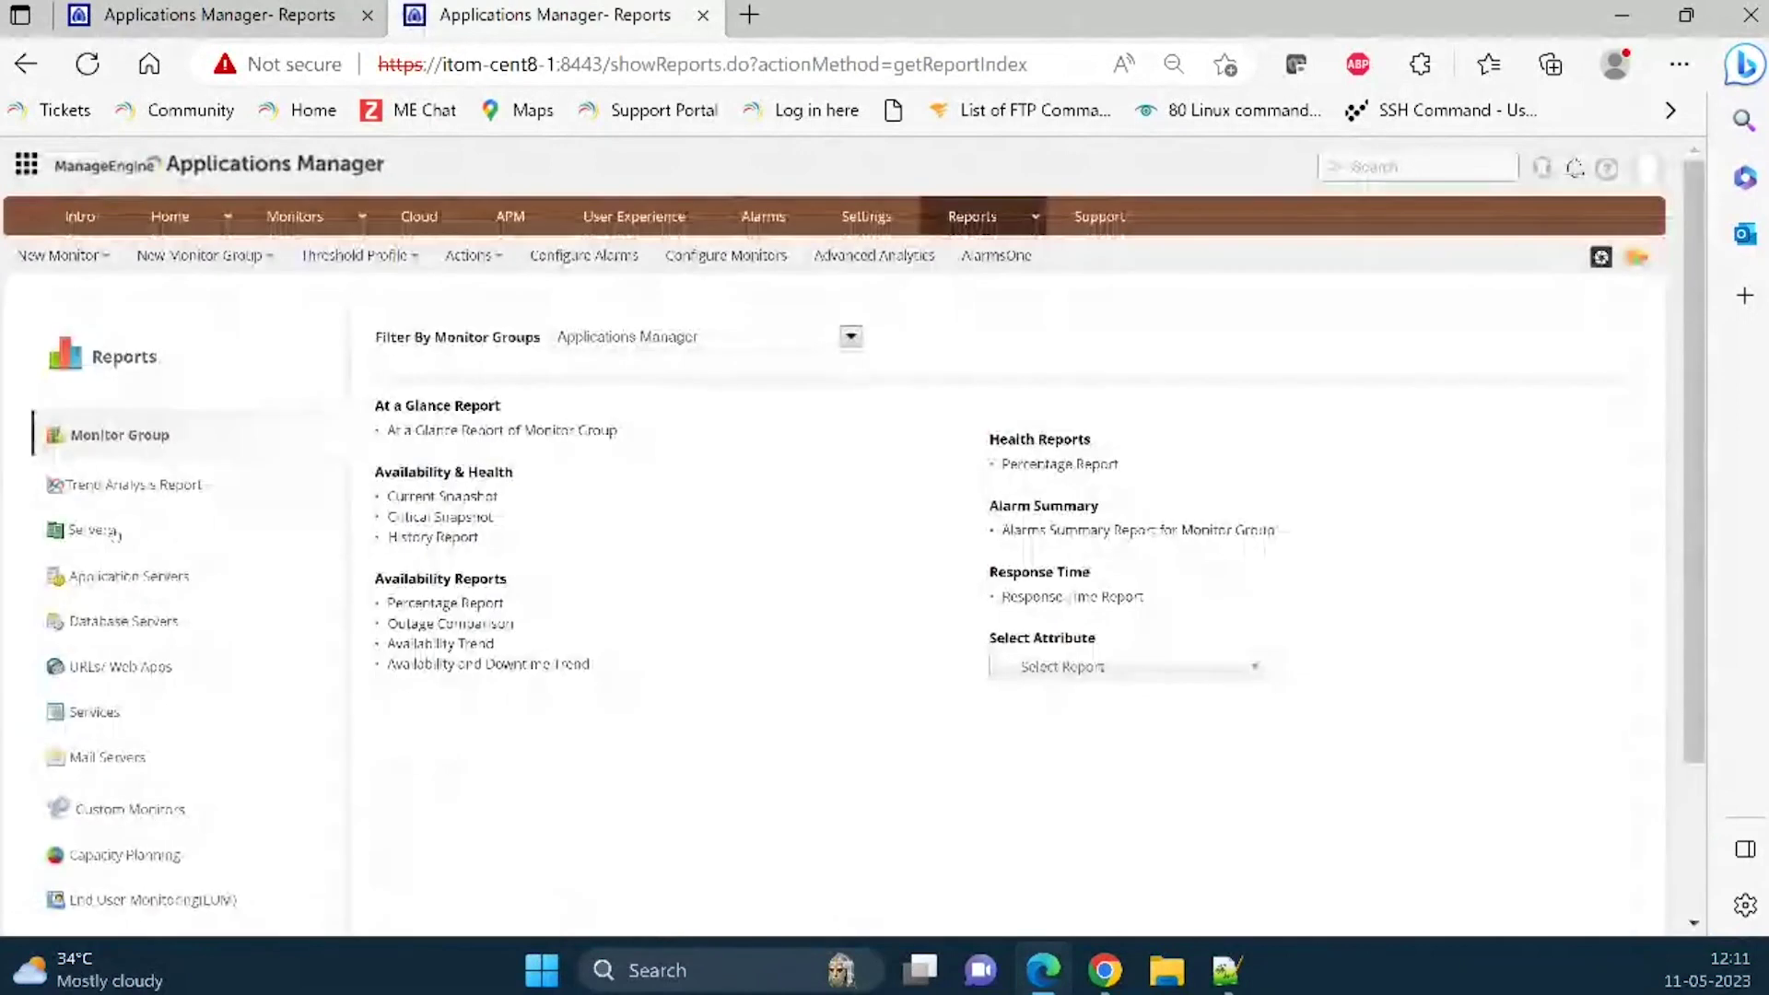
{"action": "left_click", "coordinate": [114, 490]}
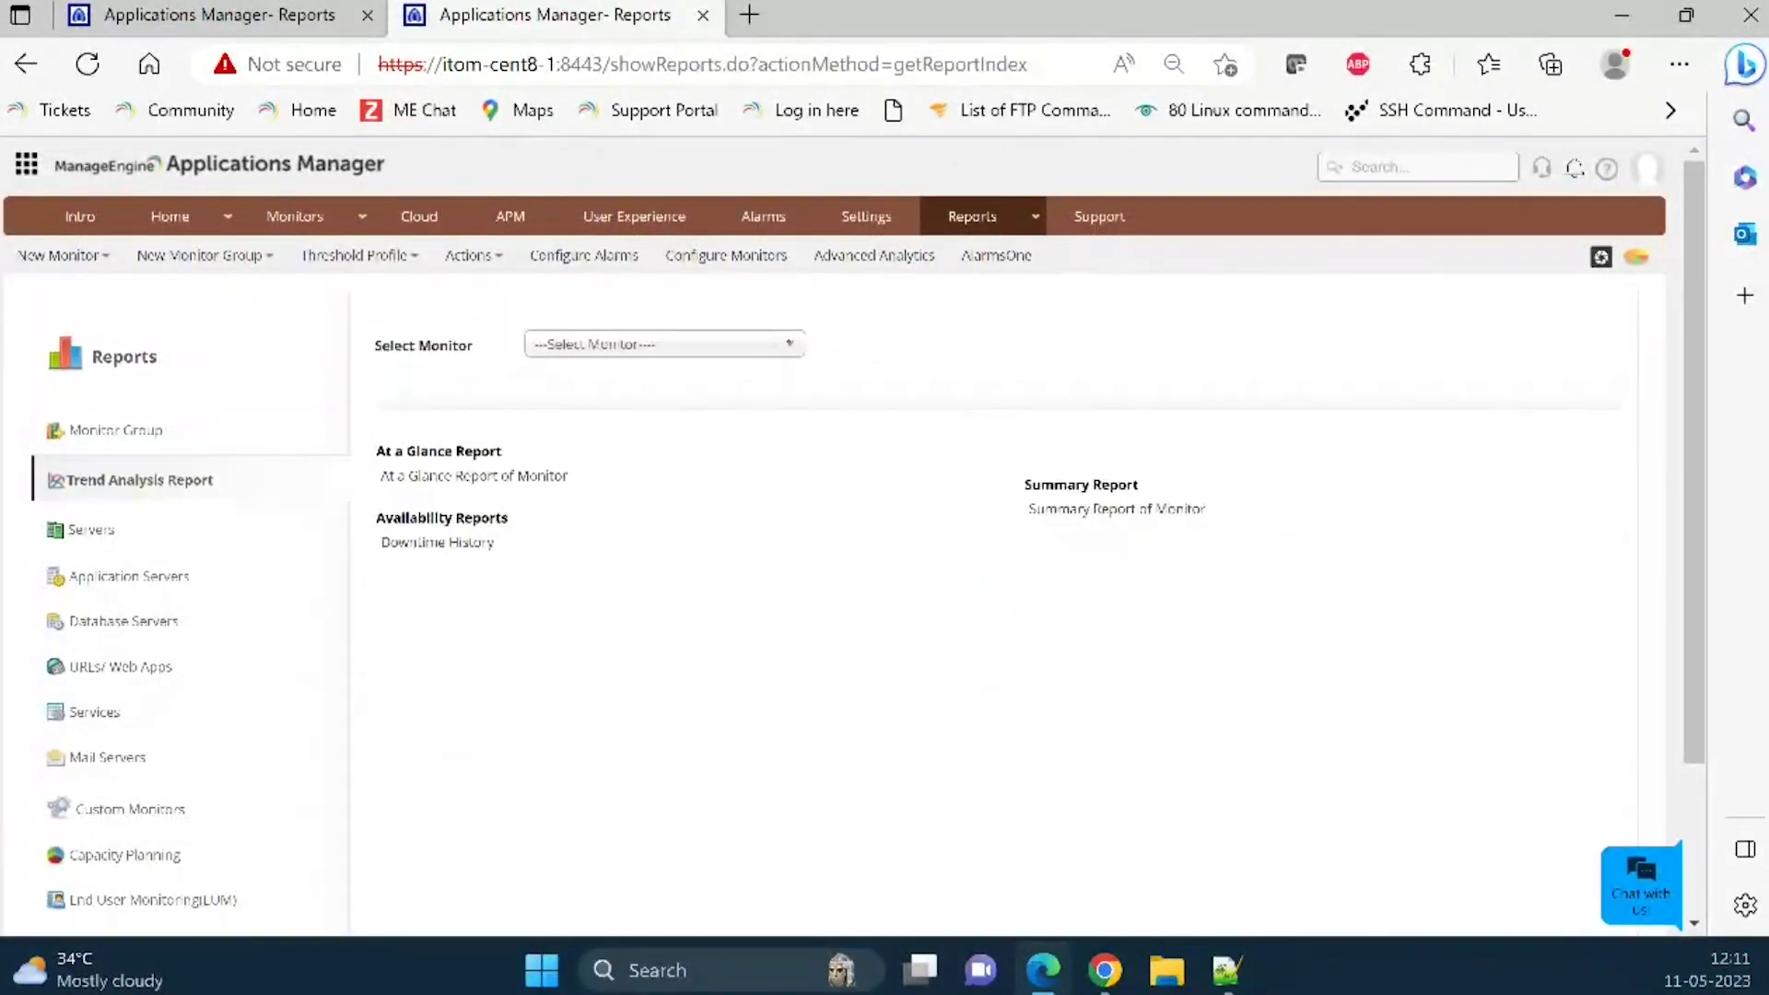
{"action": "left_click", "coordinate": [784, 348]}
{"action": "type", "text": "itom"}
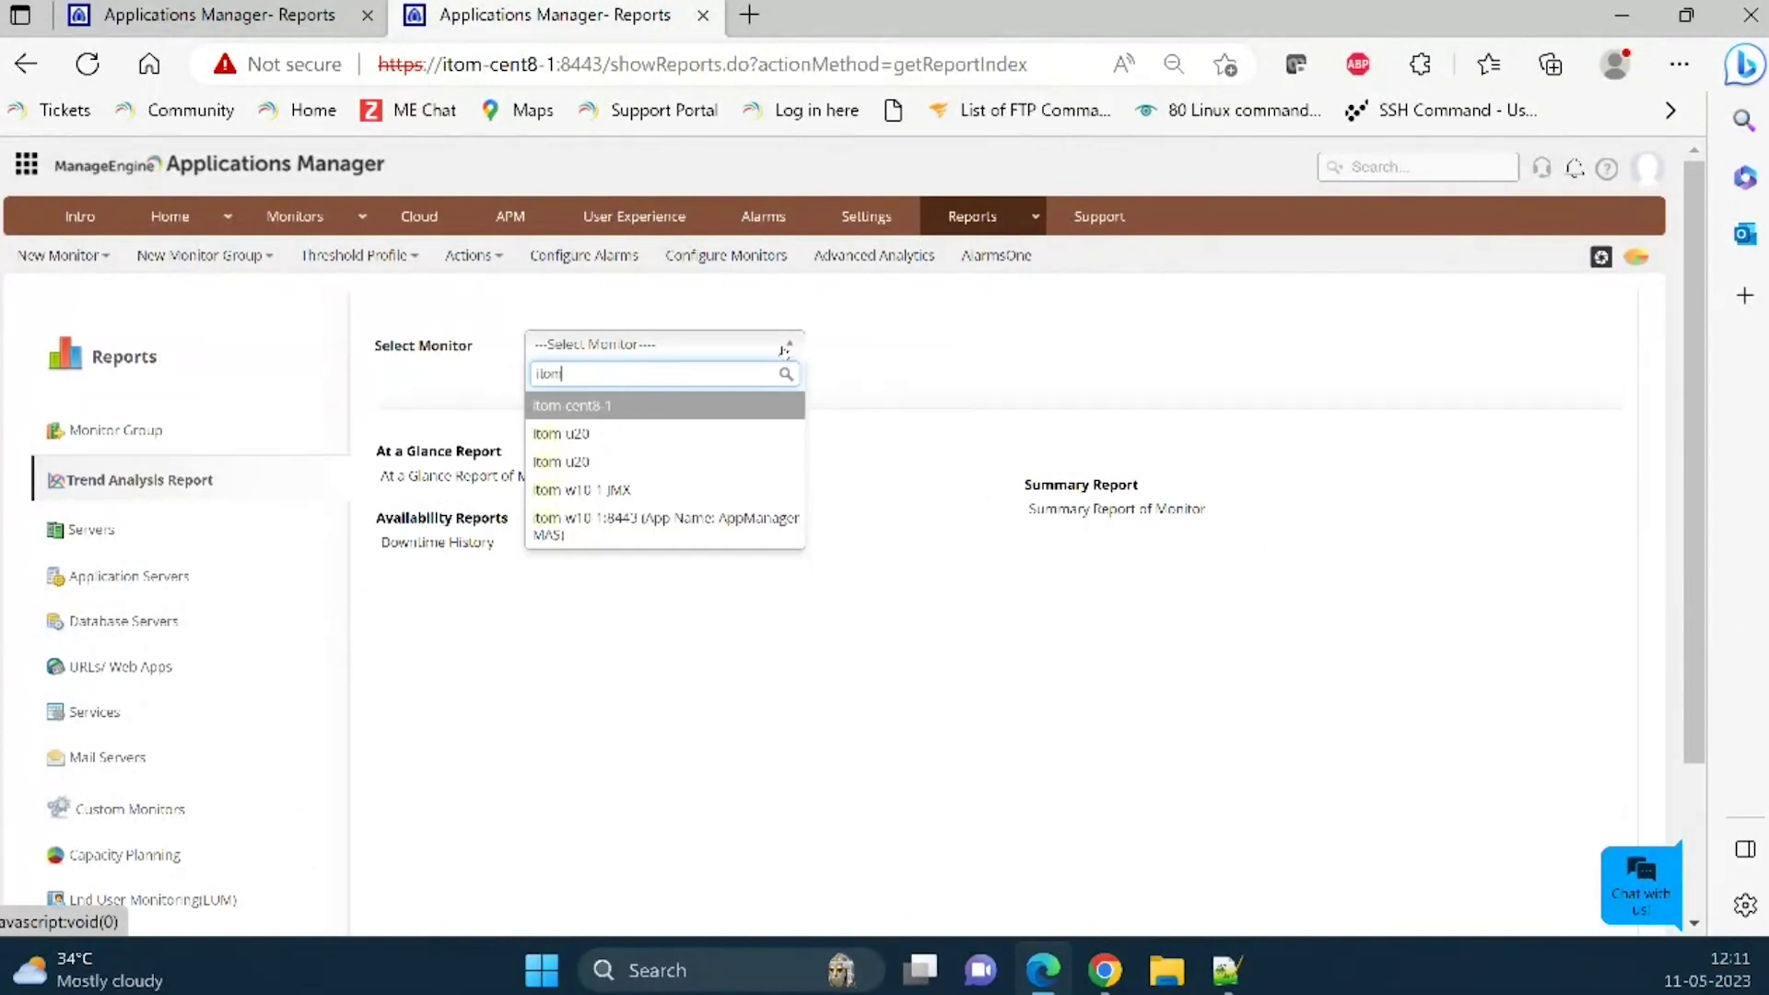
{"action": "left_click", "coordinate": [681, 543]}
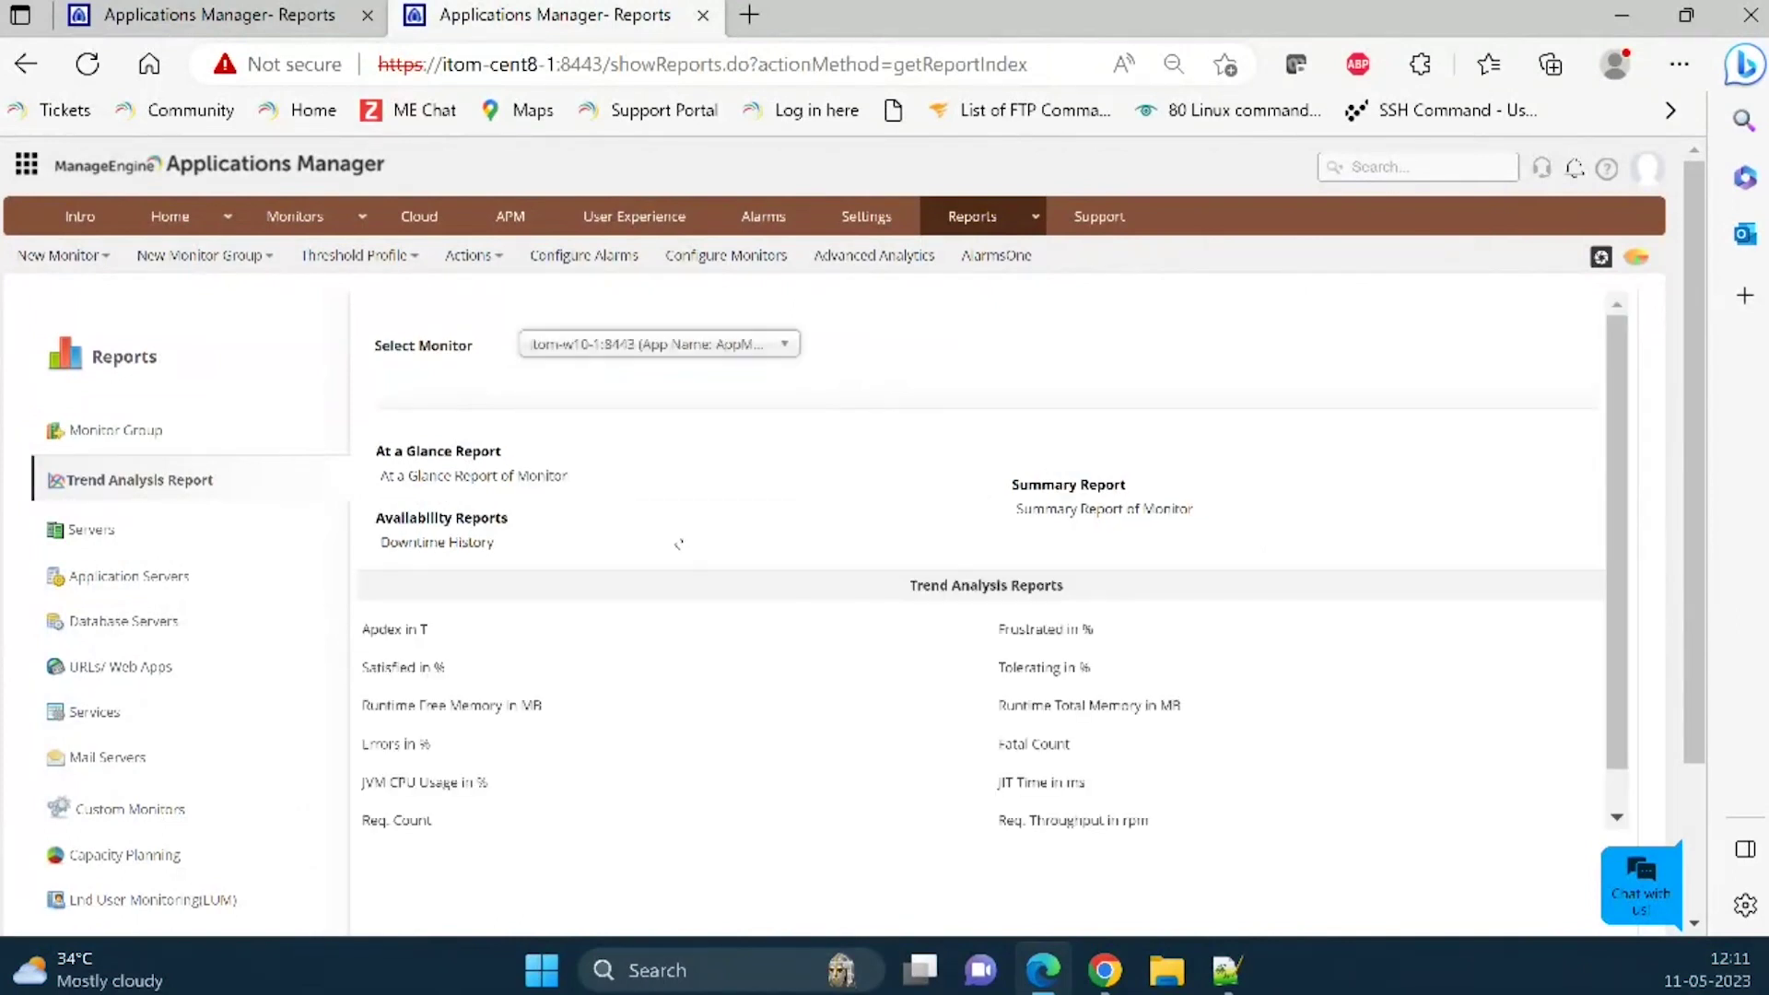
- Open the monitor's At a Glance Report in a maximized window and review its availability, response time, memory, JVM and request charts
{"action": "left_click", "coordinate": [526, 486]}
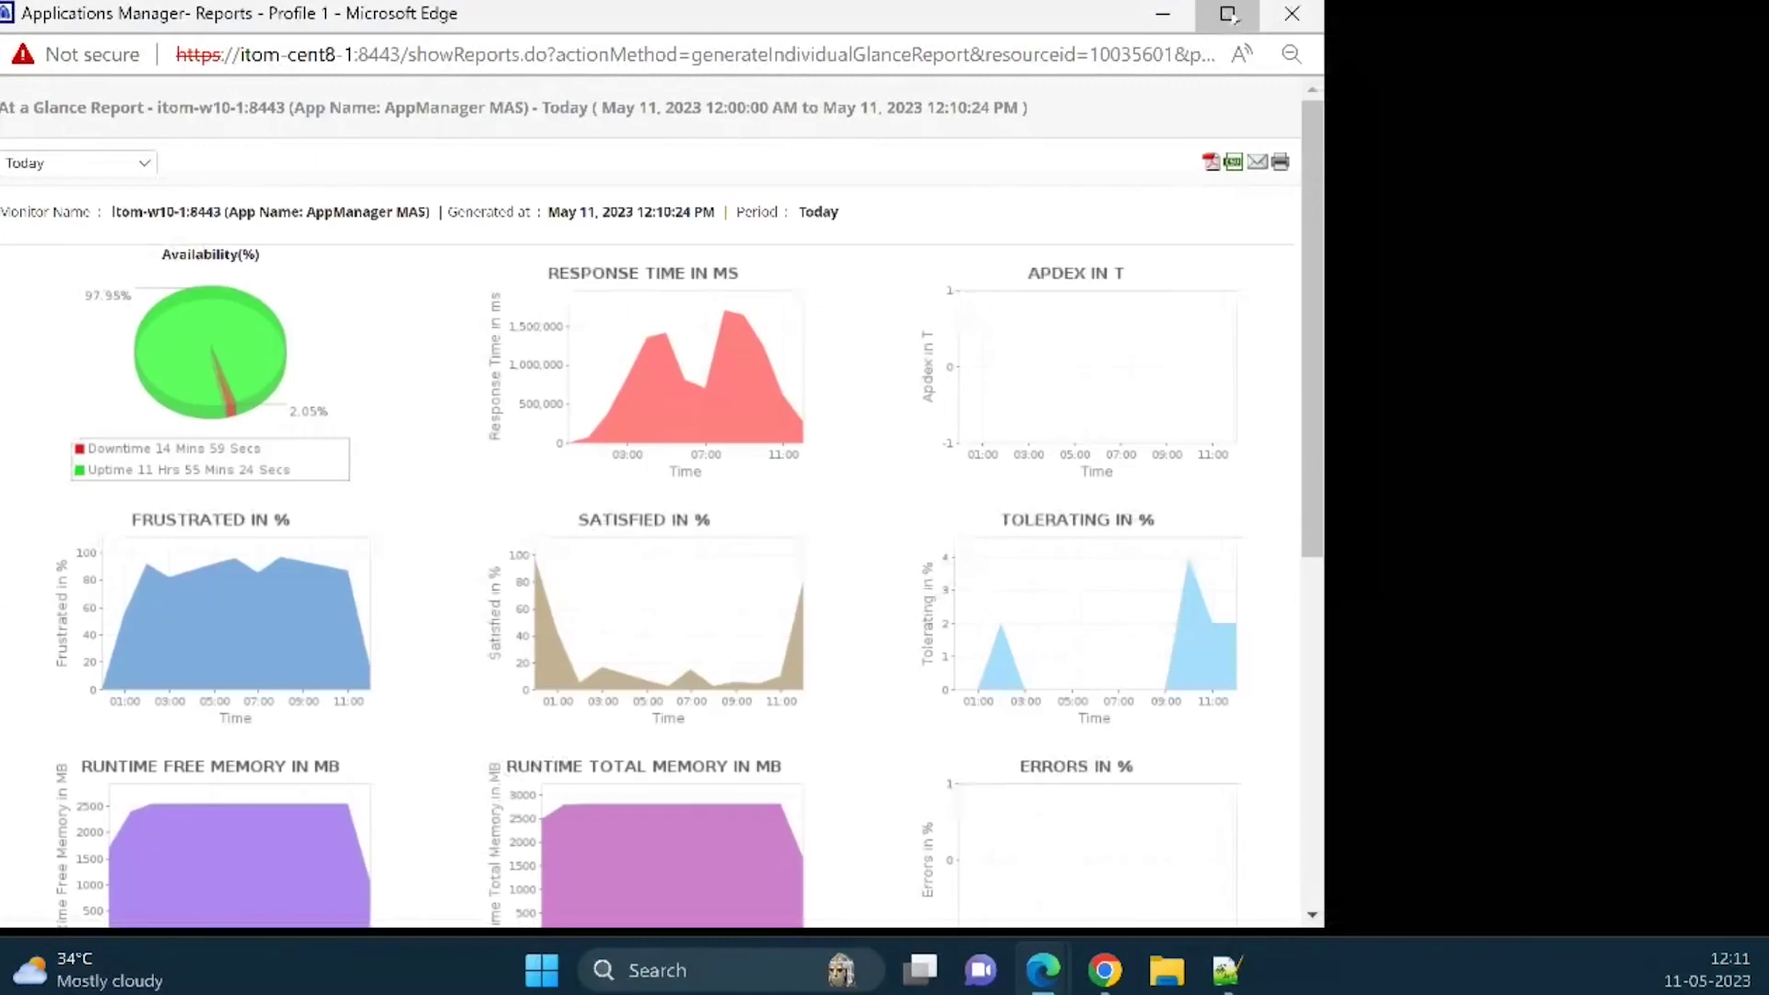
{"action": "left_click", "coordinate": [1236, 14]}
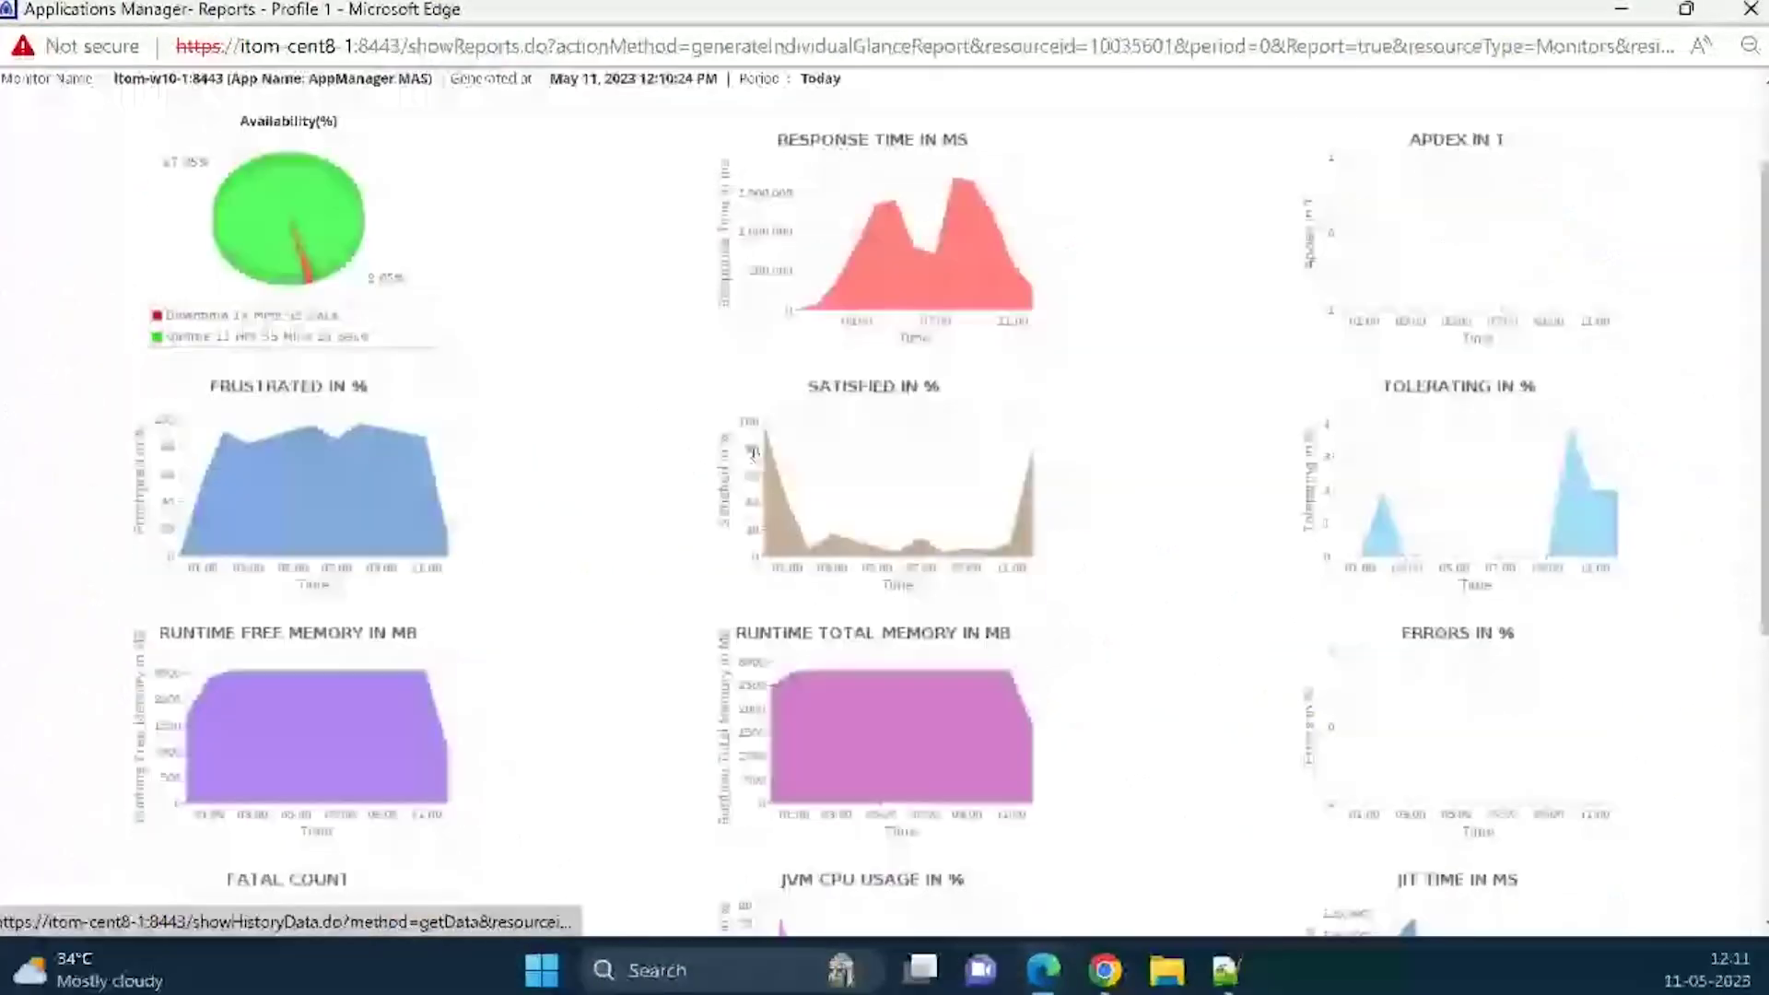
{"action": "scroll", "coordinate": [755, 452], "scroll_direction": "down", "scroll_amount": 3}
{"action": "scroll", "coordinate": [755, 452], "scroll_direction": "down", "scroll_amount": 4}
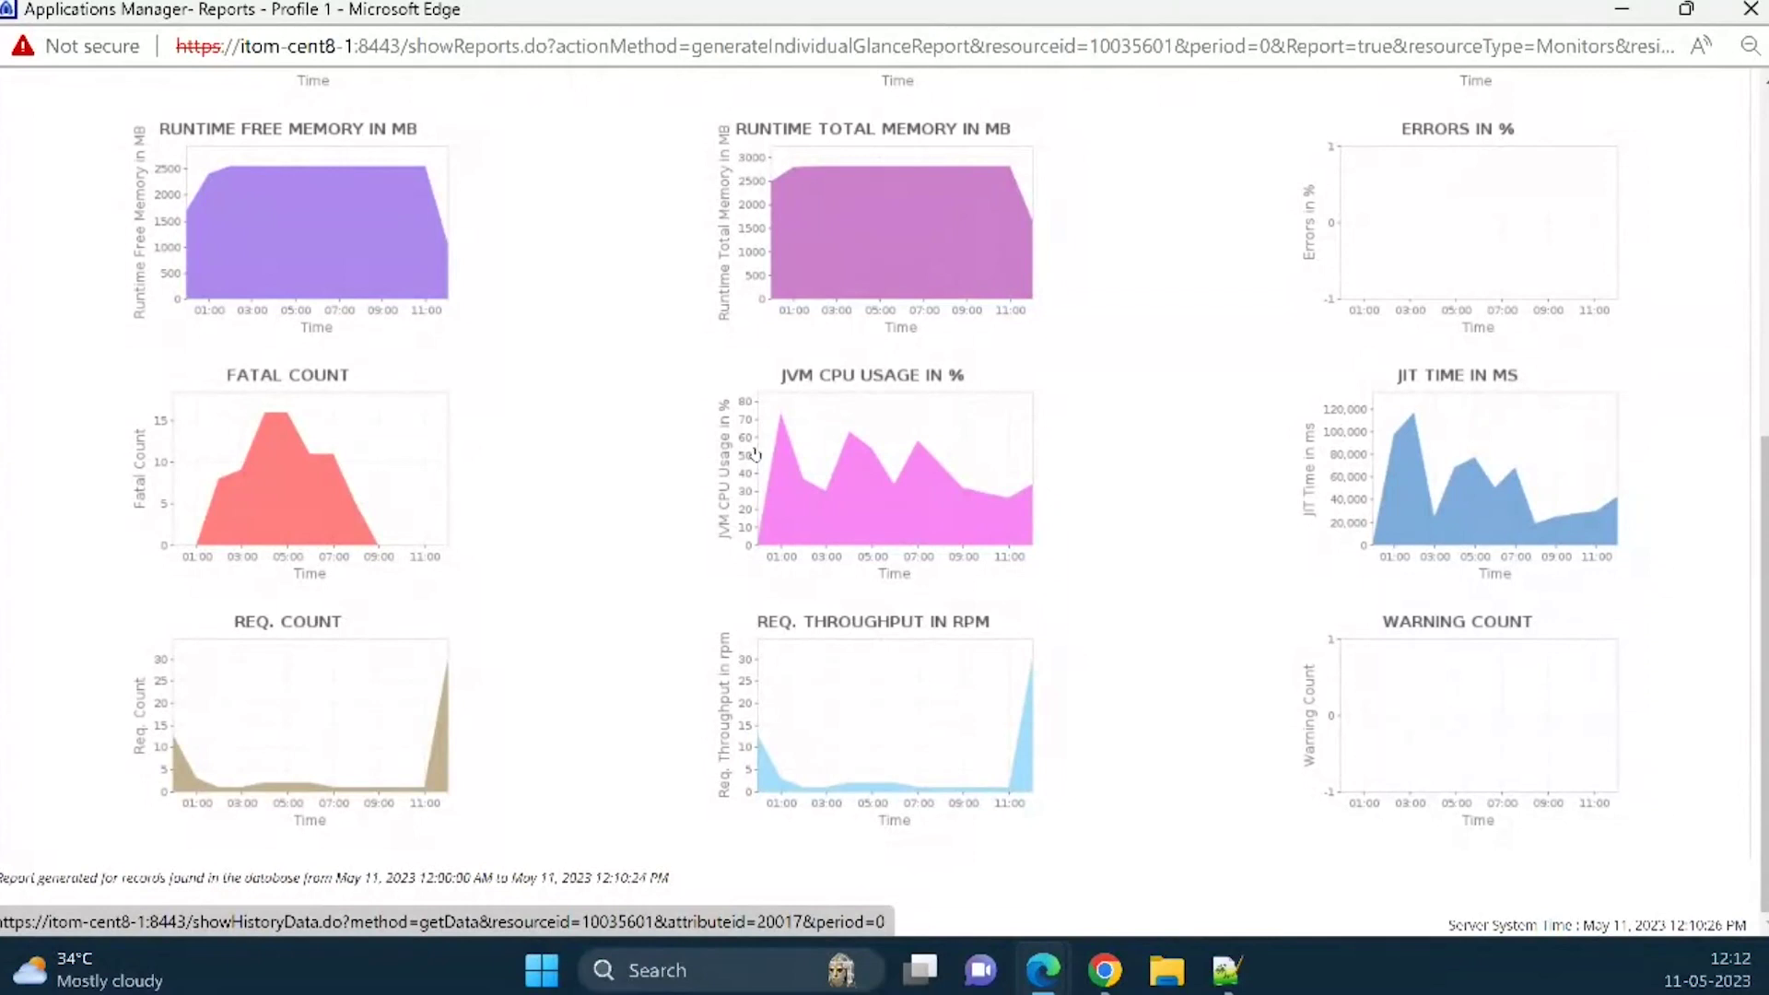
{"action": "scroll", "coordinate": [755, 453], "scroll_direction": "up", "scroll_amount": 7}
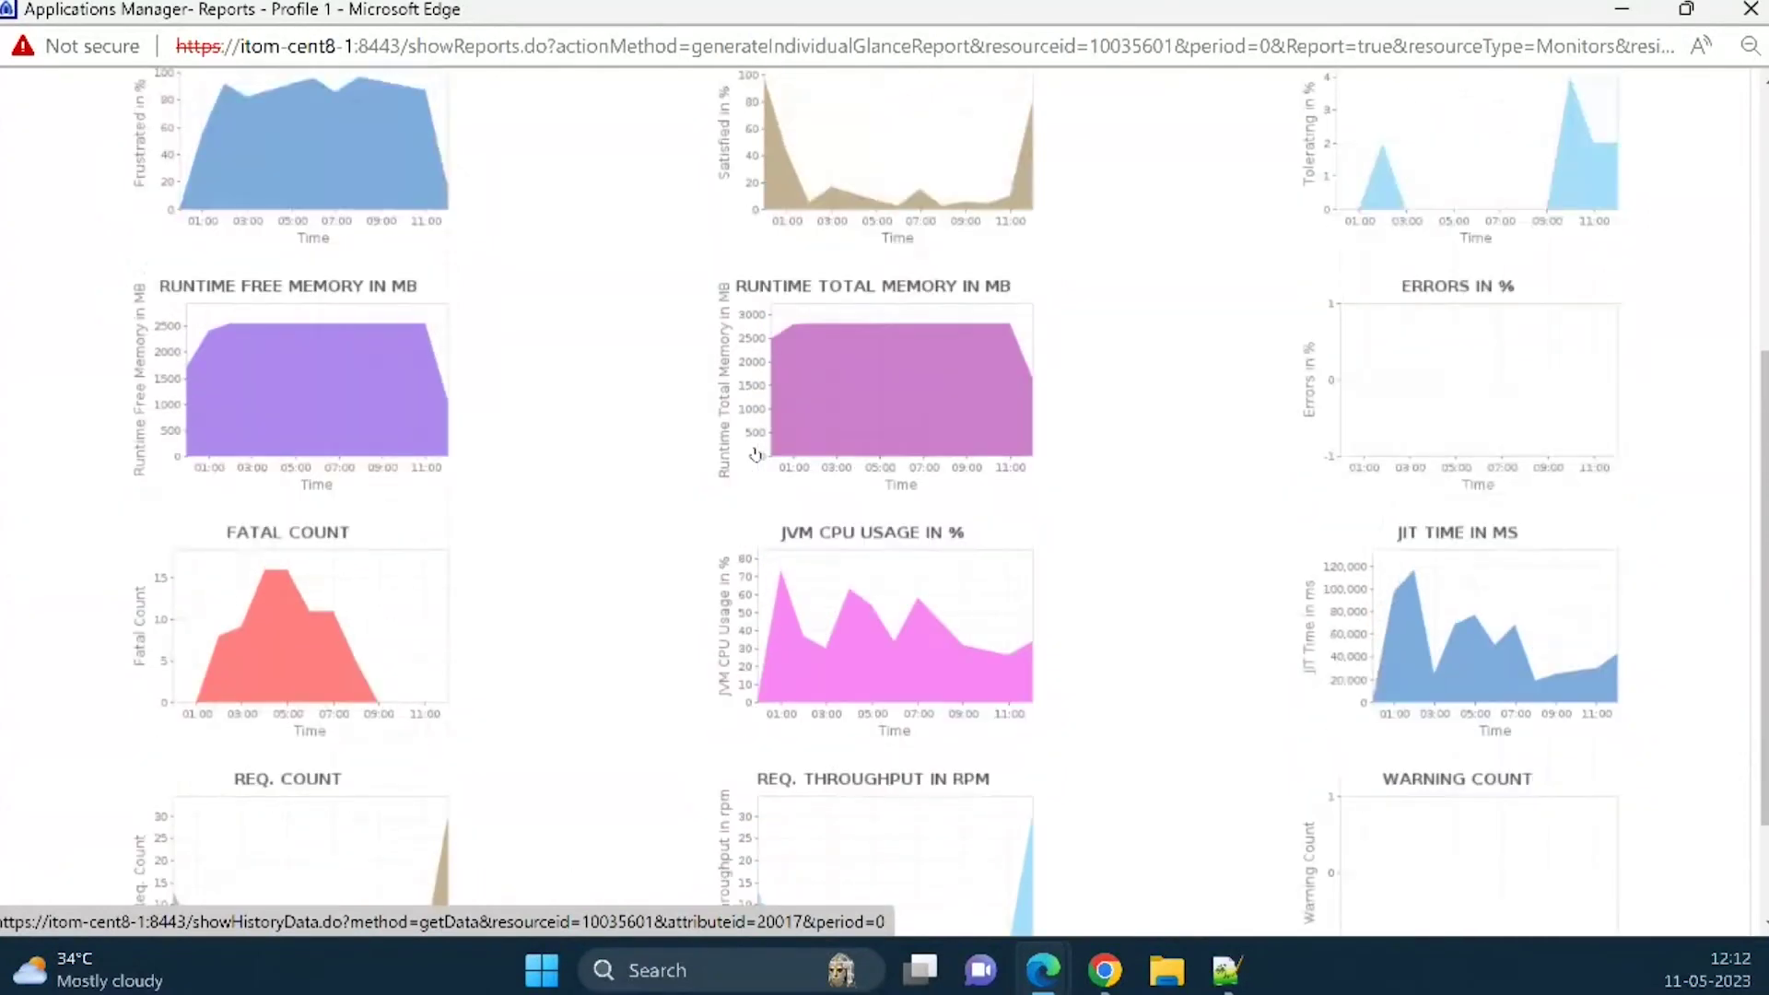
- Open the Response Time history data from its chart and review today's hourly graph and value table
{"action": "mouse_move", "coordinate": [887, 361]}
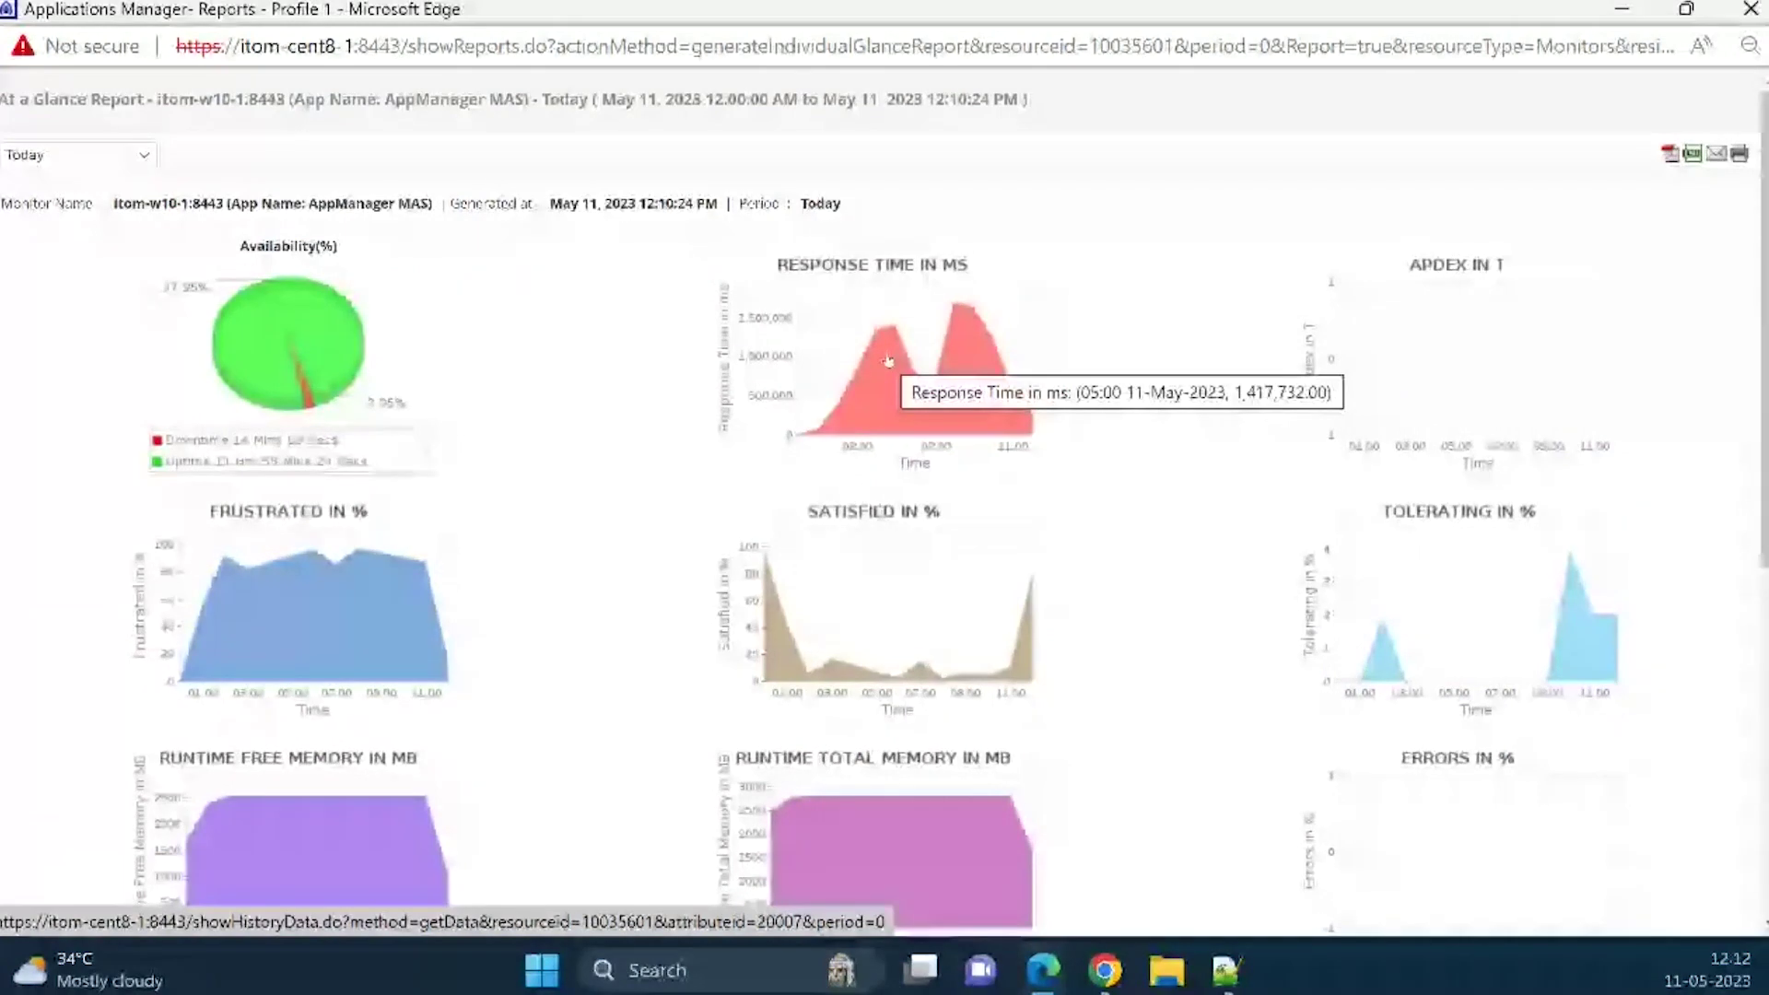
{"action": "left_click", "coordinate": [887, 360]}
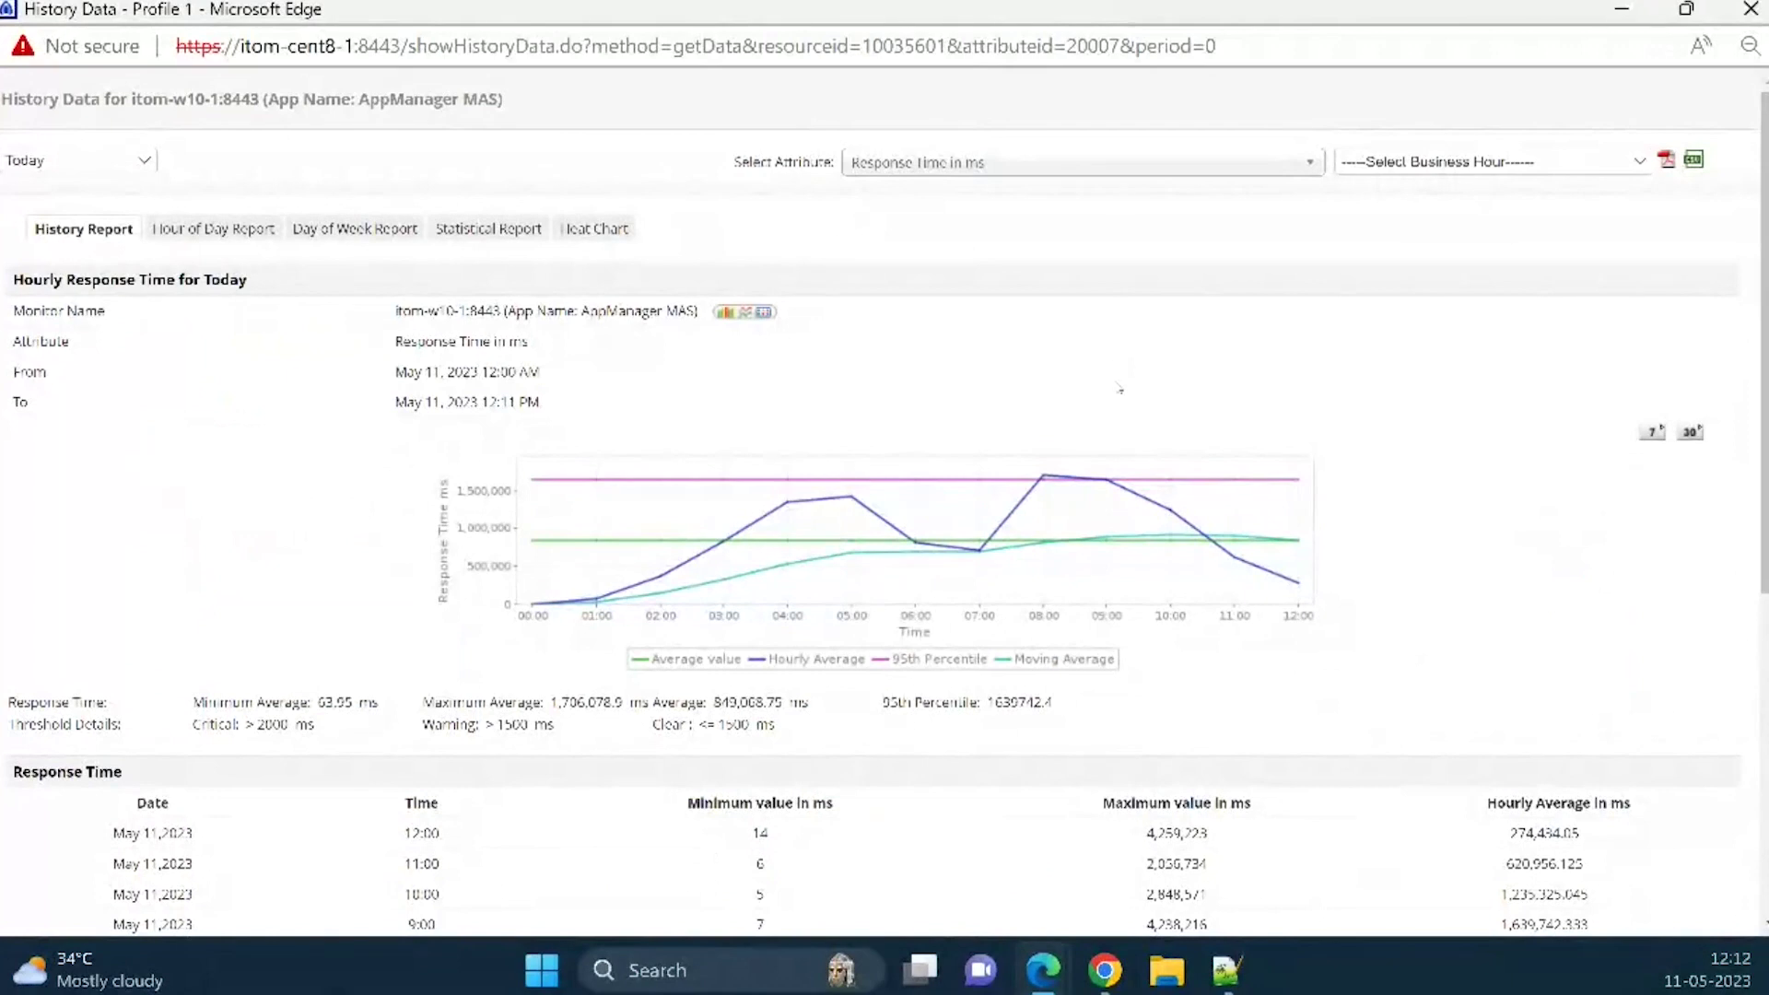
{"action": "scroll", "coordinate": [1122, 392], "scroll_direction": "down", "scroll_amount": 4}
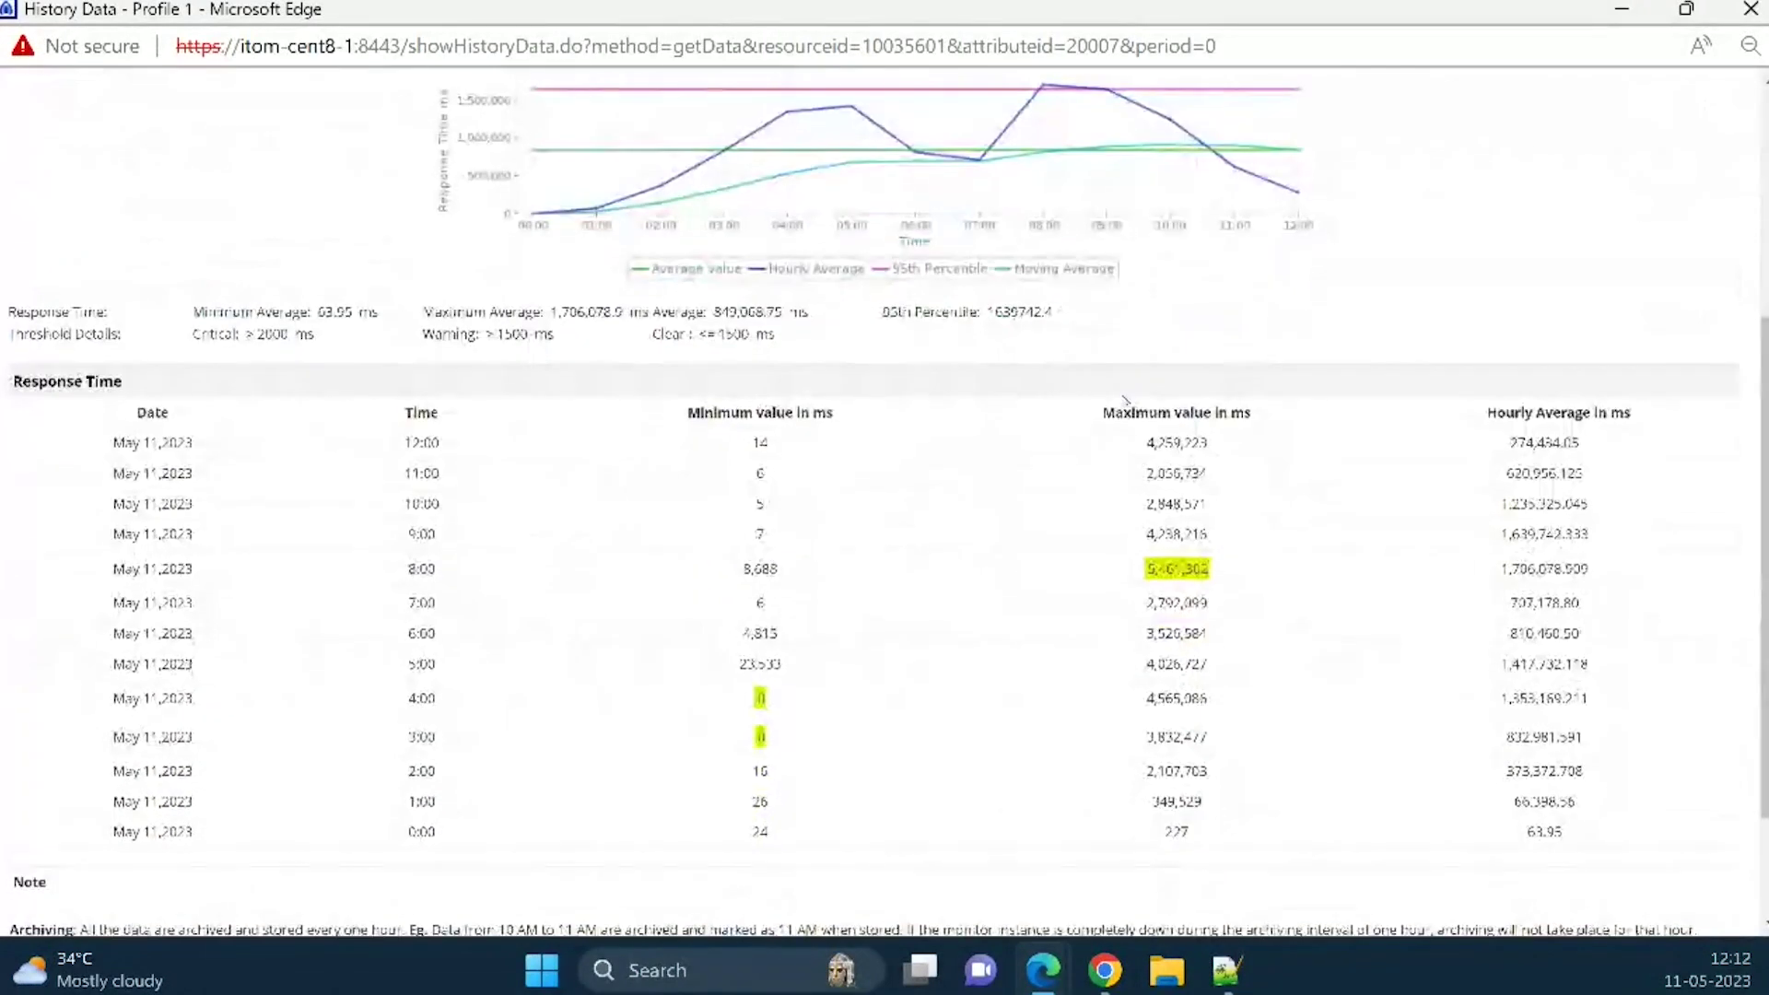
{"action": "scroll", "coordinate": [376, 295], "scroll_direction": "up", "scroll_amount": 4}
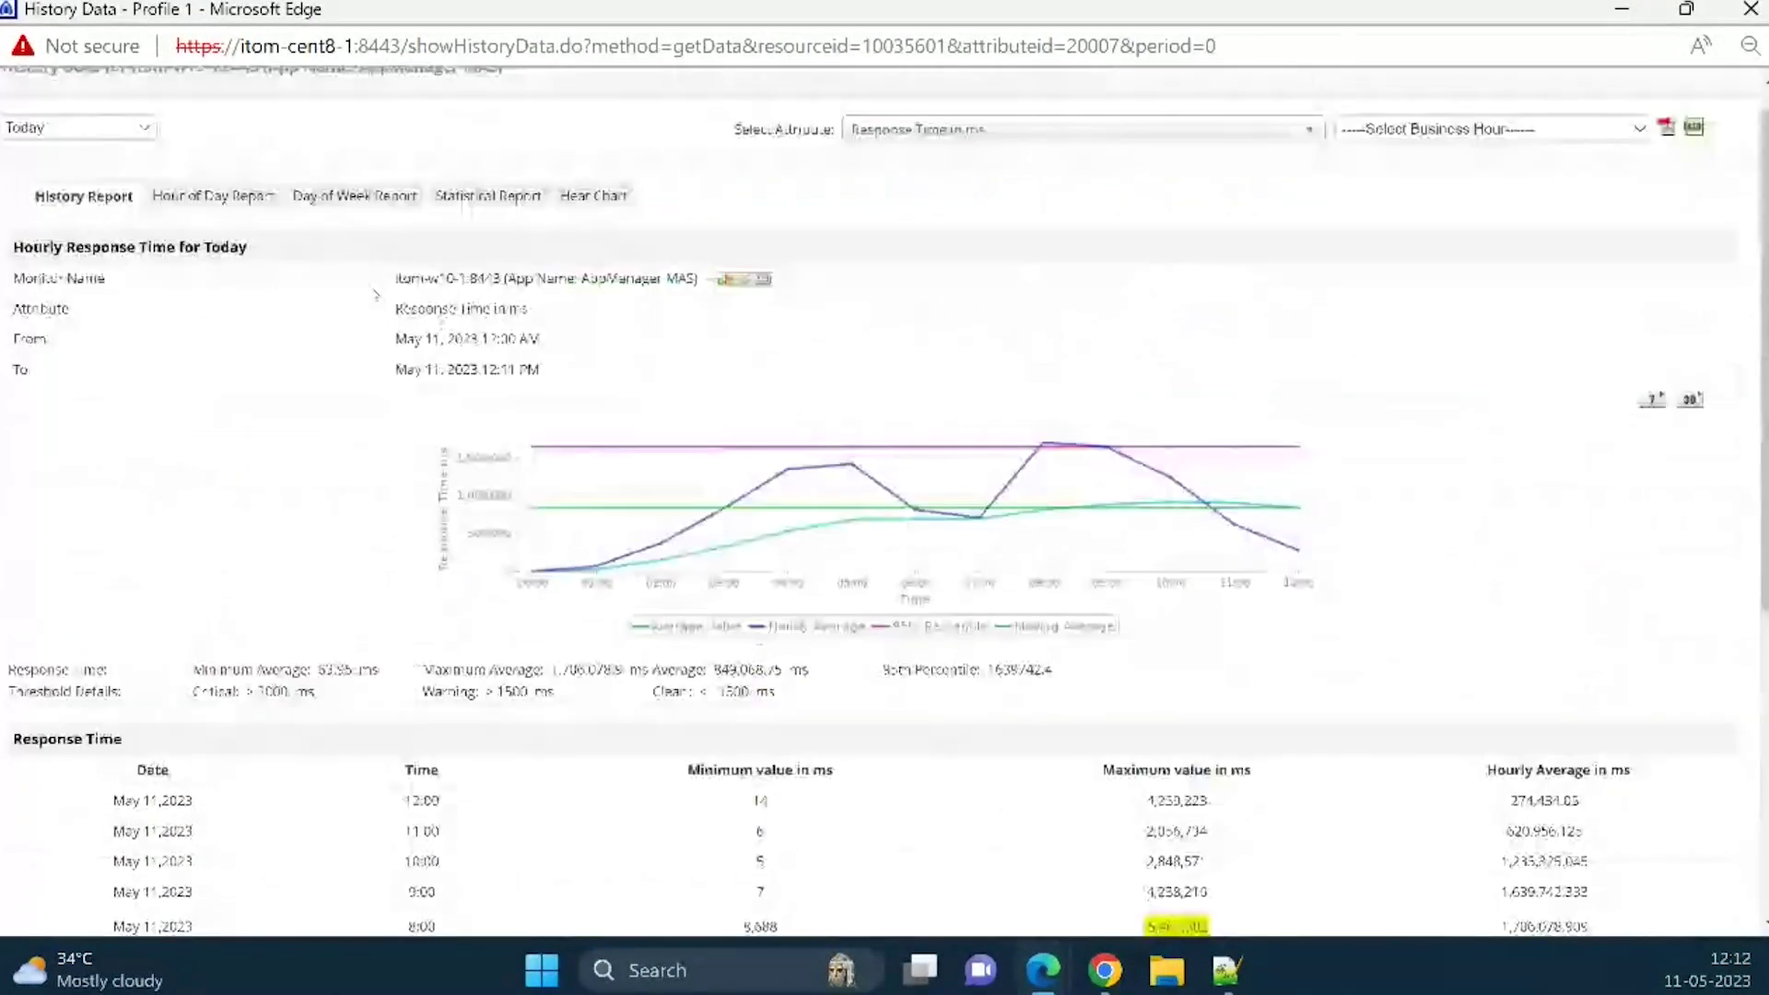
- Set the response time history period to Last 7 days, review the hourly values and close the report window
{"action": "left_click", "coordinate": [95, 164]}
{"action": "left_click", "coordinate": [55, 258]}
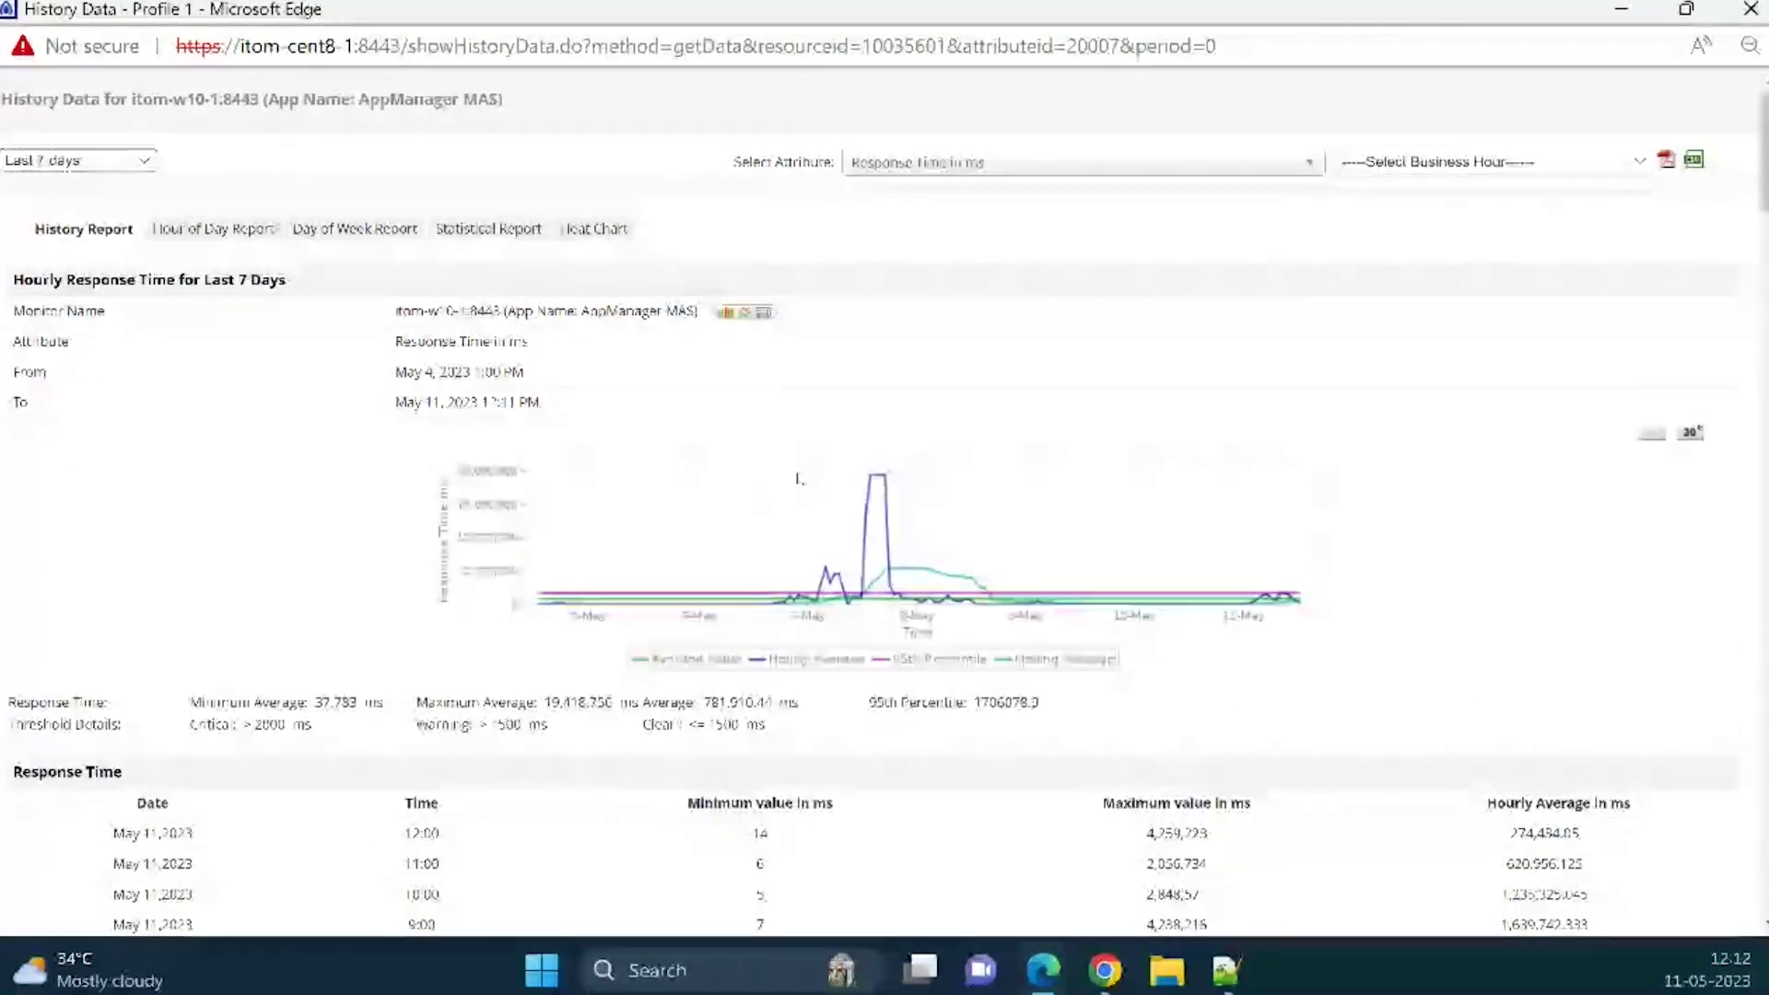
{"action": "scroll", "coordinate": [798, 478], "scroll_direction": "down", "scroll_amount": 4}
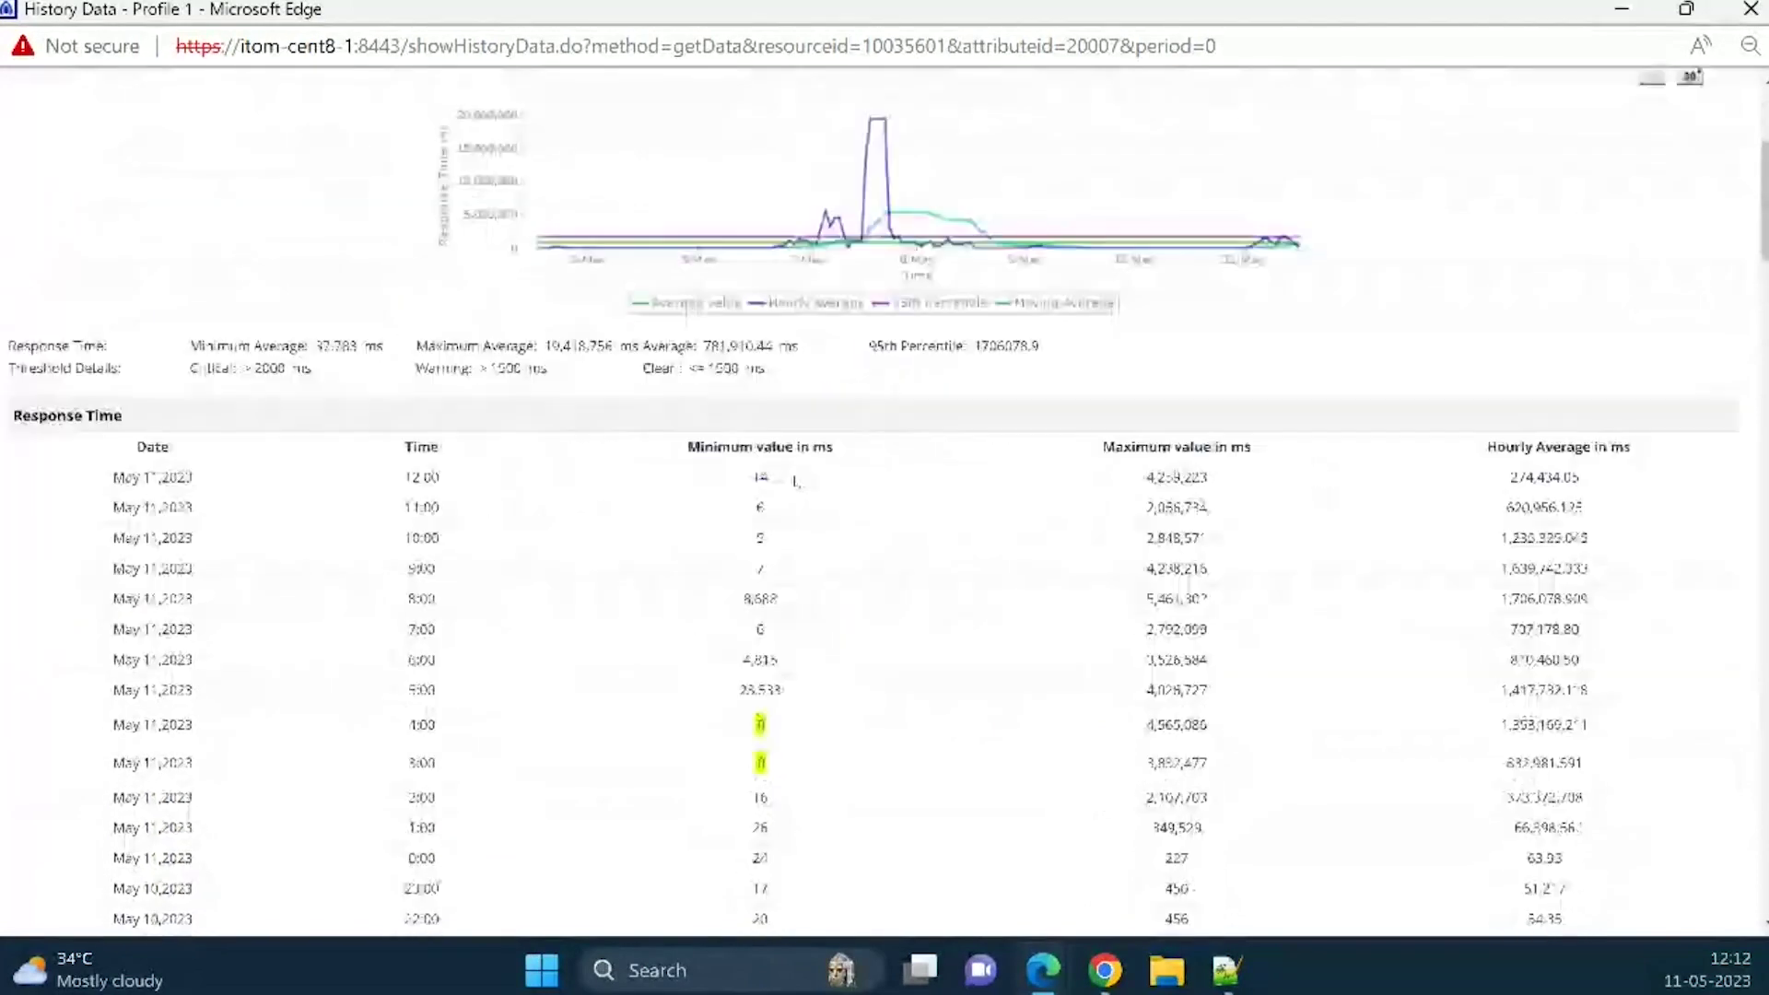
{"action": "scroll", "coordinate": [795, 482], "scroll_direction": "down", "scroll_amount": 1}
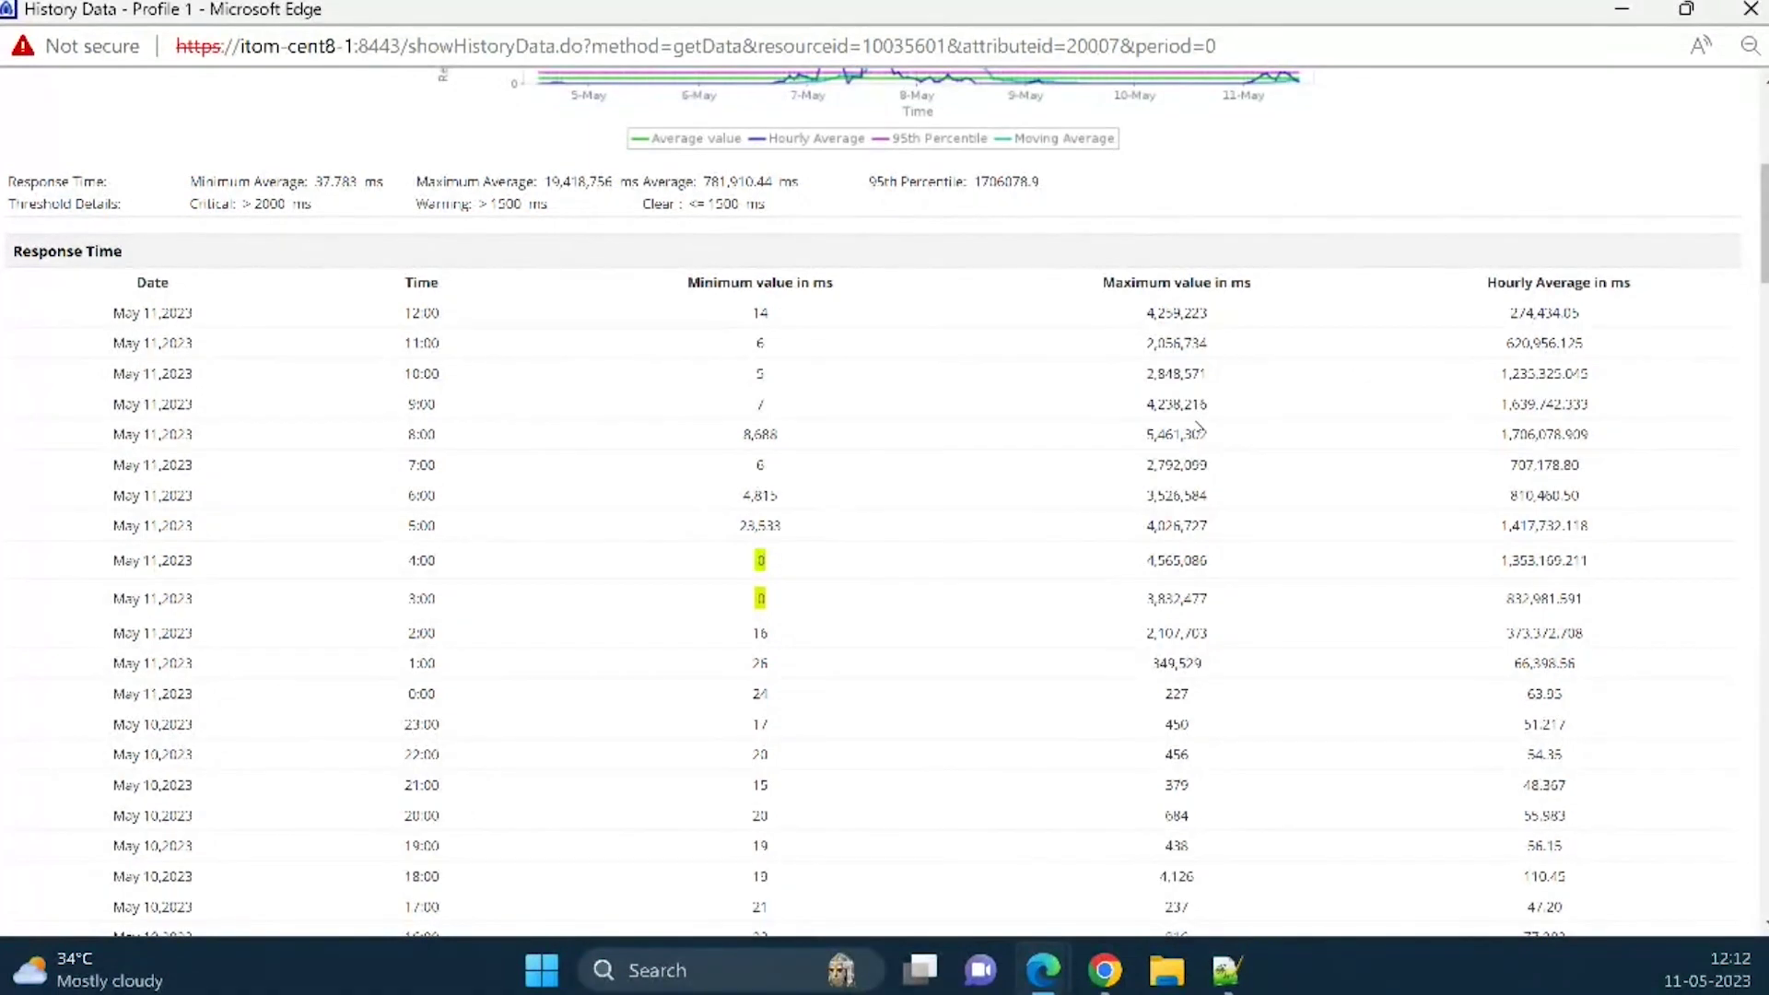
{"action": "scroll", "coordinate": [1198, 430], "scroll_direction": "down", "scroll_amount": 1}
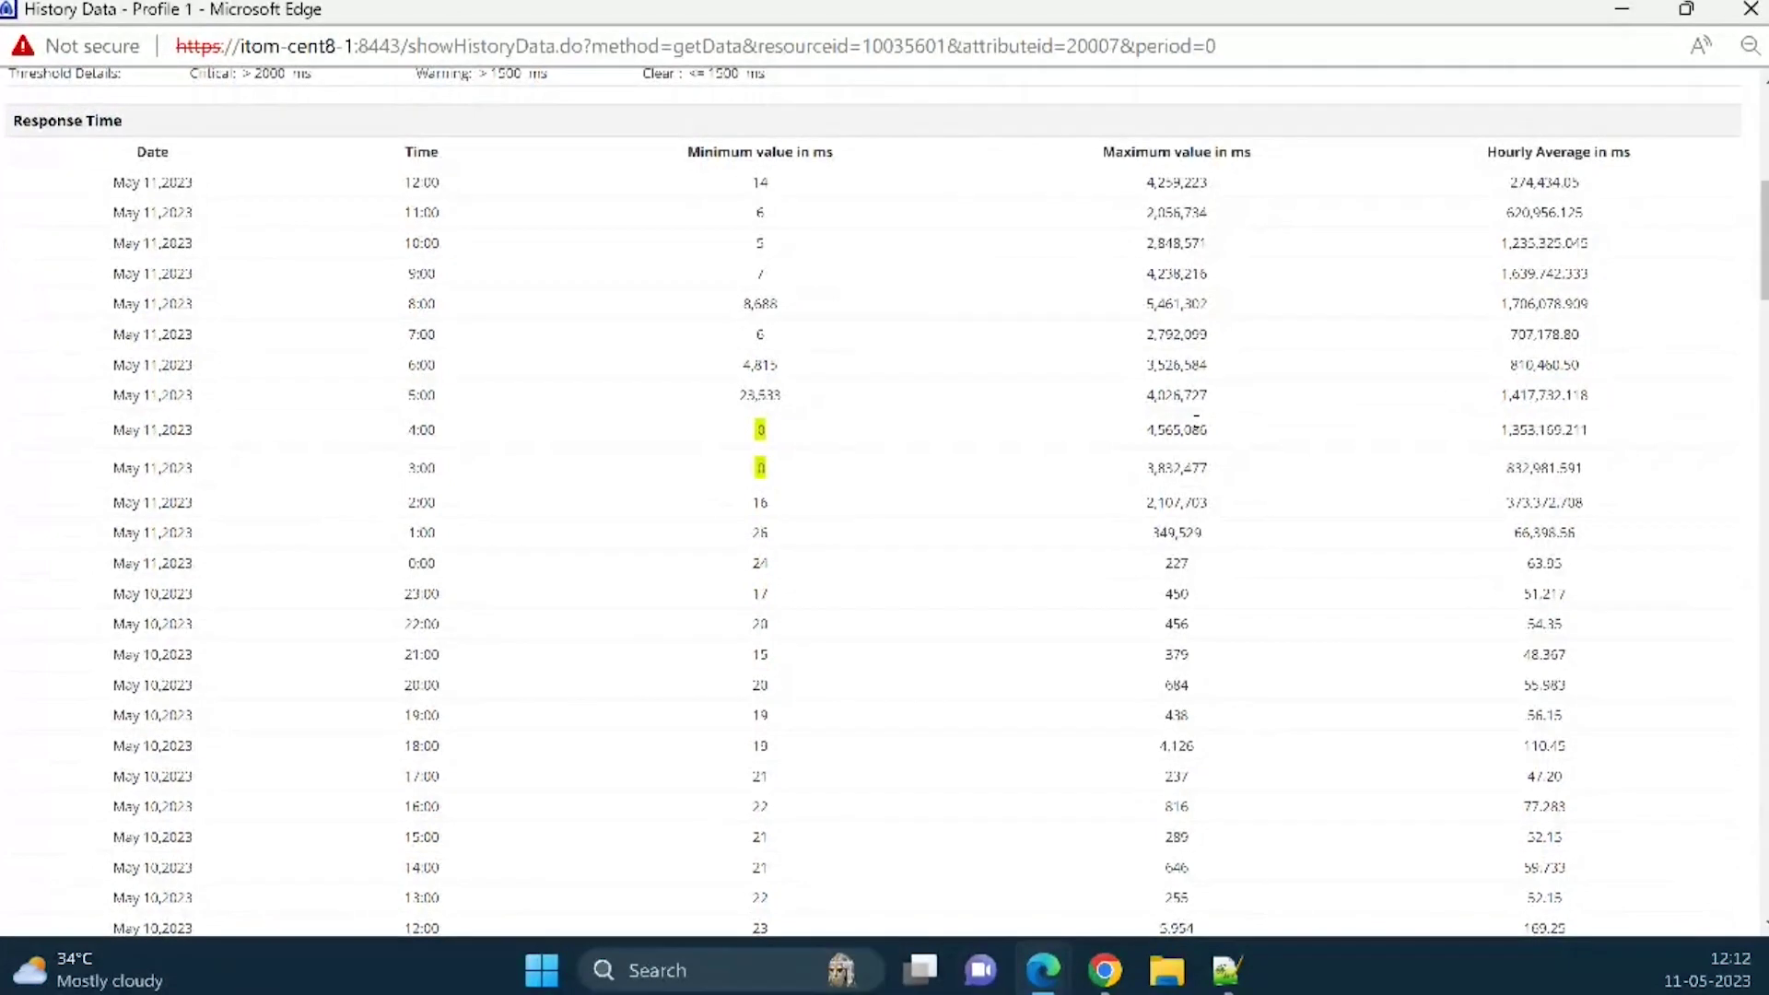
{"action": "scroll", "coordinate": [1195, 417], "scroll_direction": "down", "scroll_amount": 4}
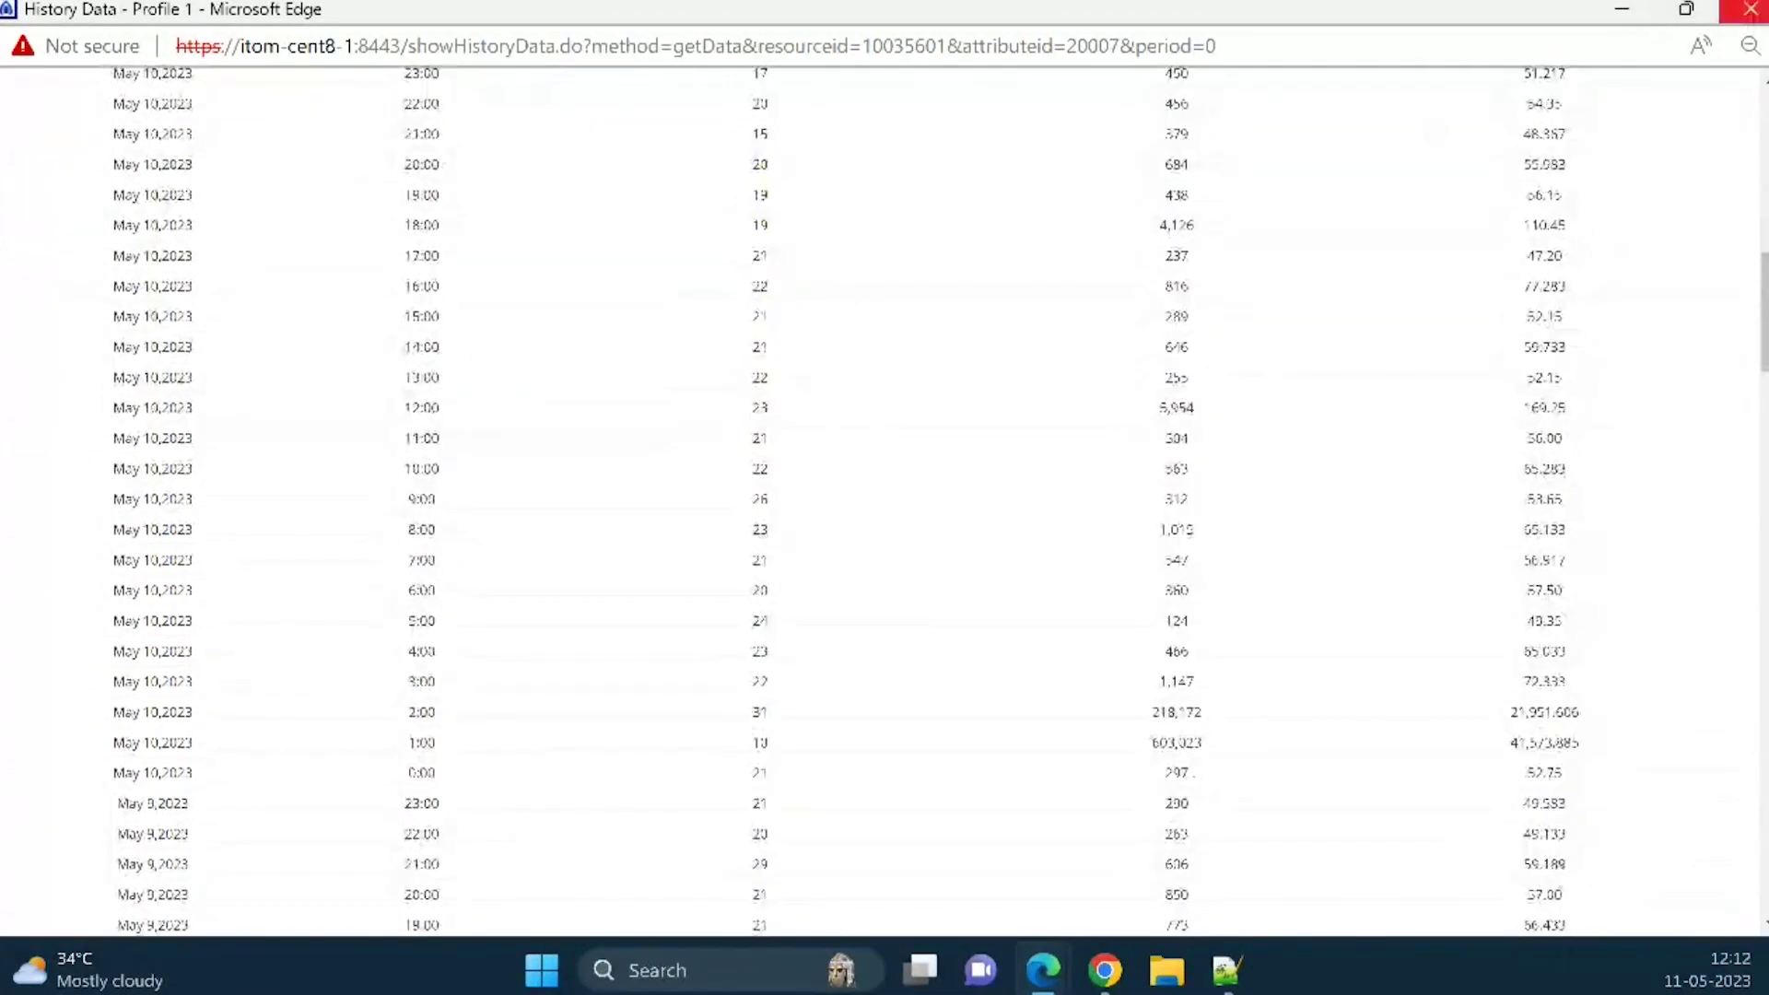
{"action": "left_click", "coordinate": [1751, 11]}
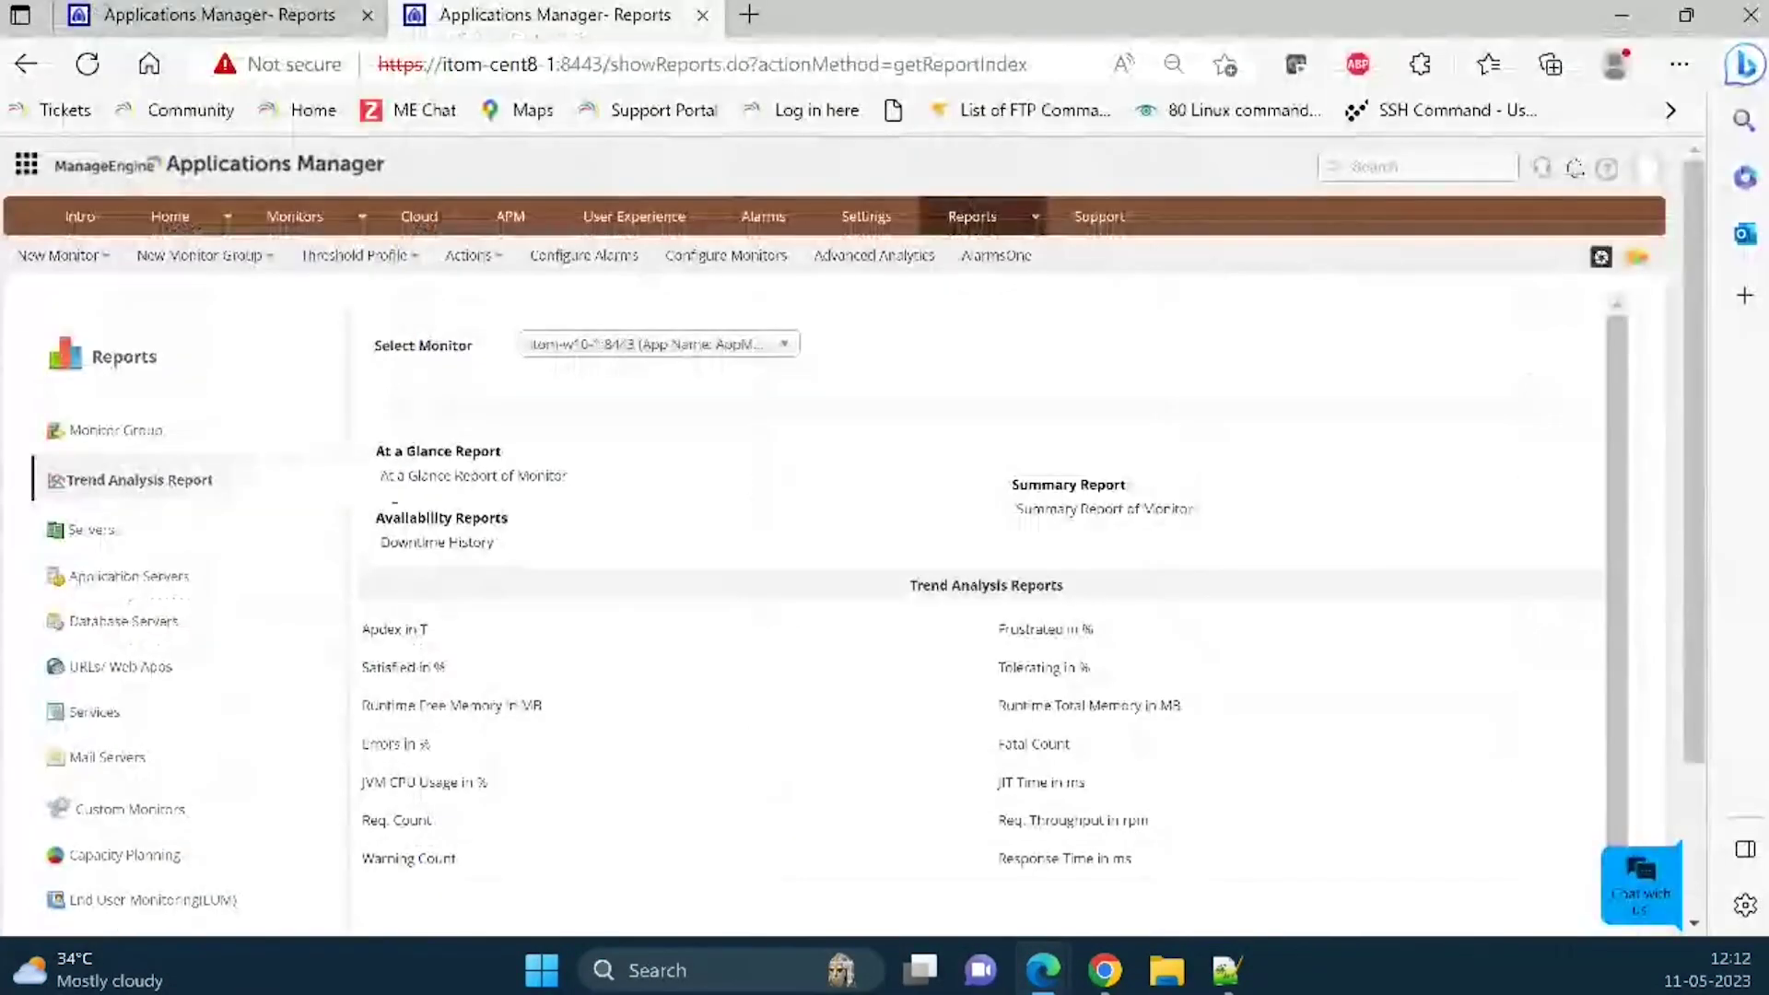
- Reopen the monitor's At a Glance Report and examine its charts from availability down to request throughput and warning count
{"action": "left_click", "coordinate": [421, 479]}
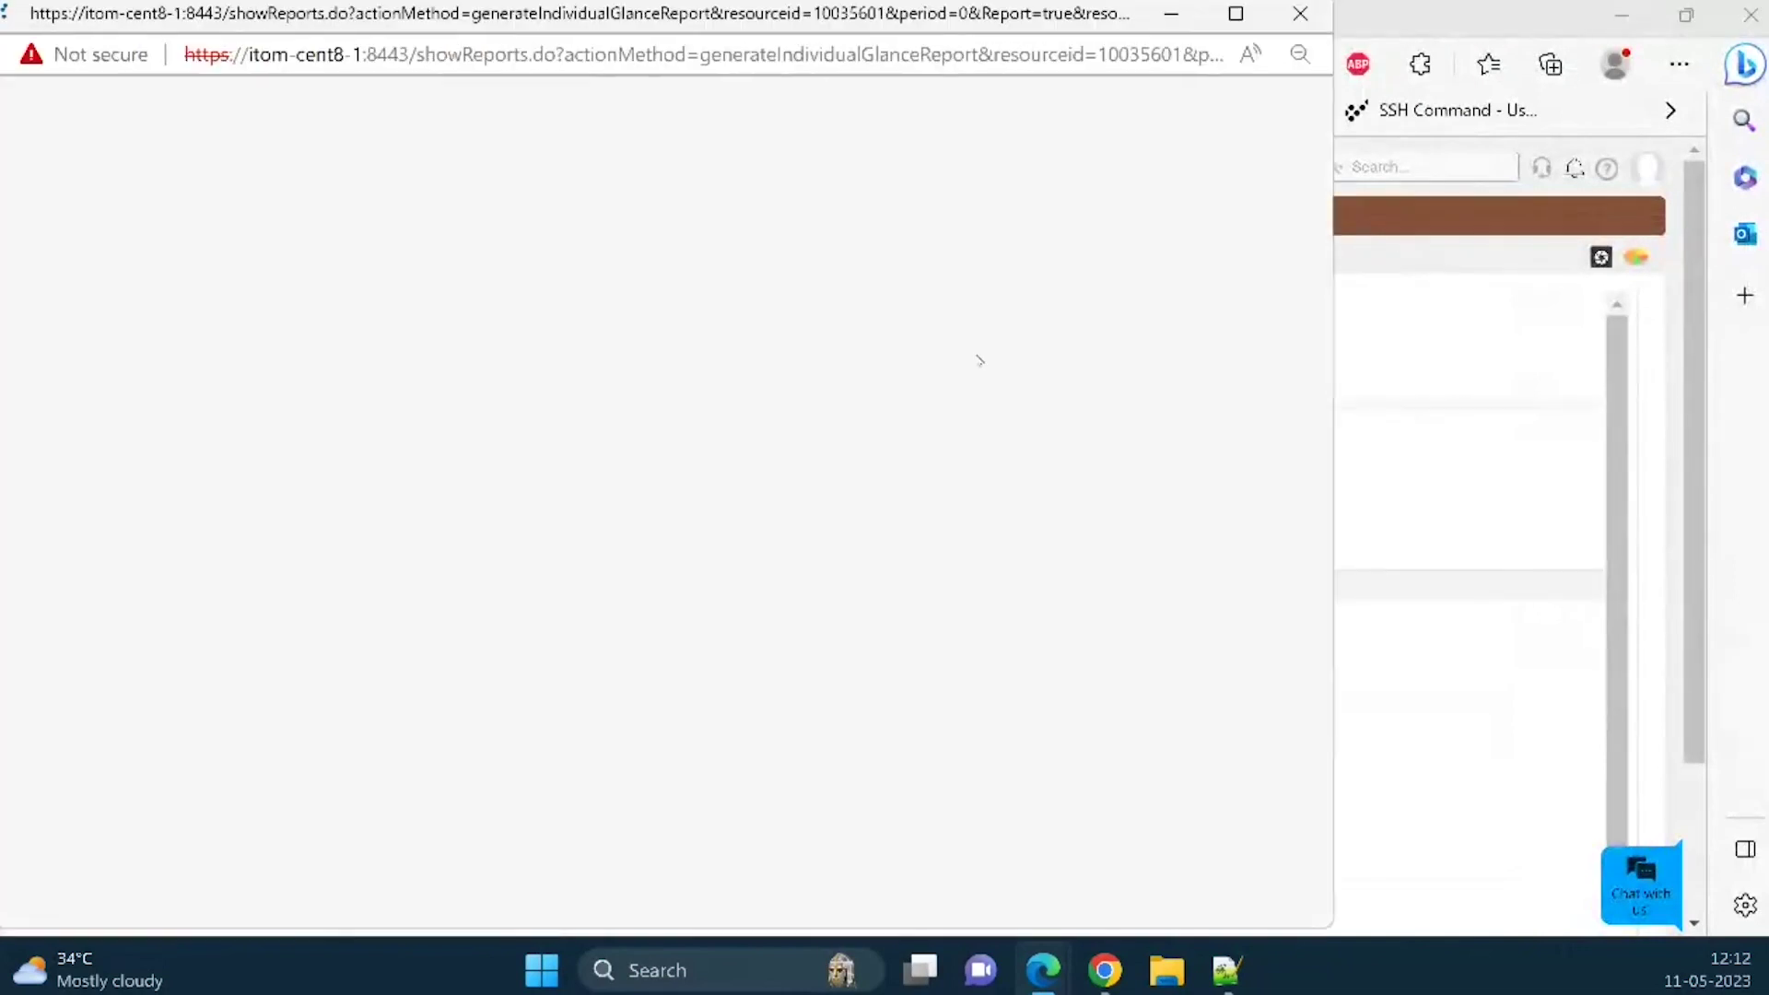
{"action": "scroll", "coordinate": [981, 463], "scroll_direction": "down", "scroll_amount": 1}
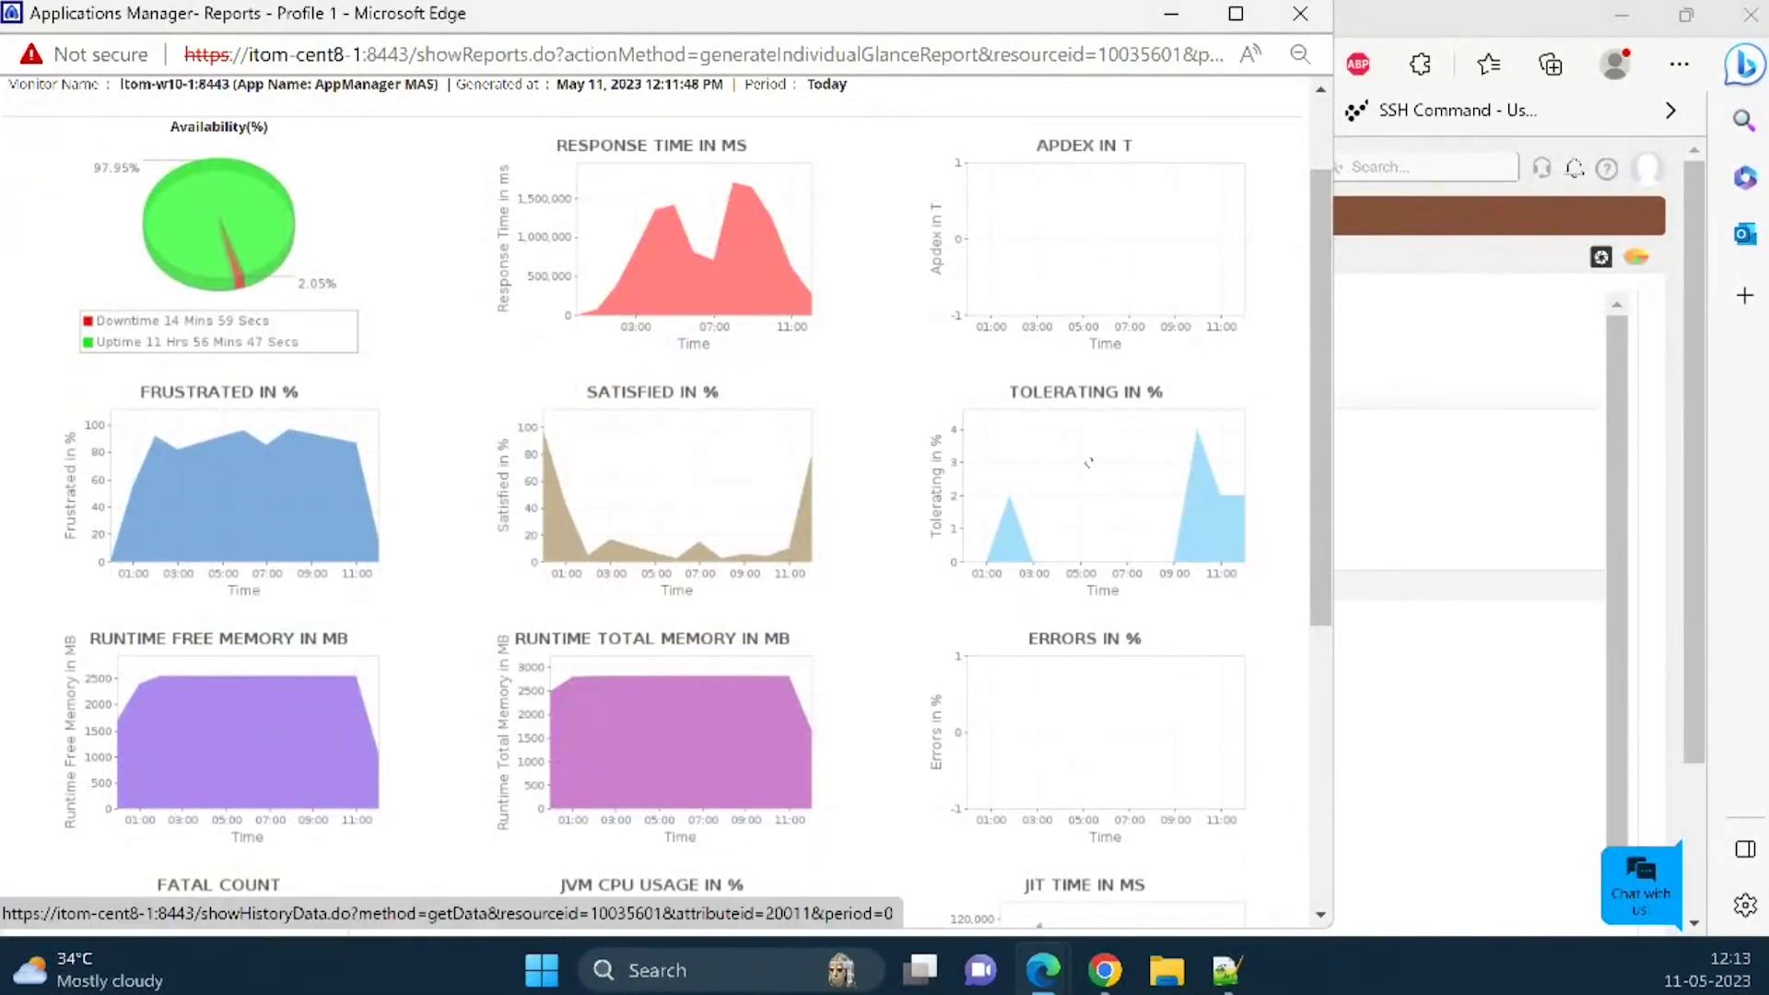
{"action": "mouse_move", "coordinate": [233, 745]}
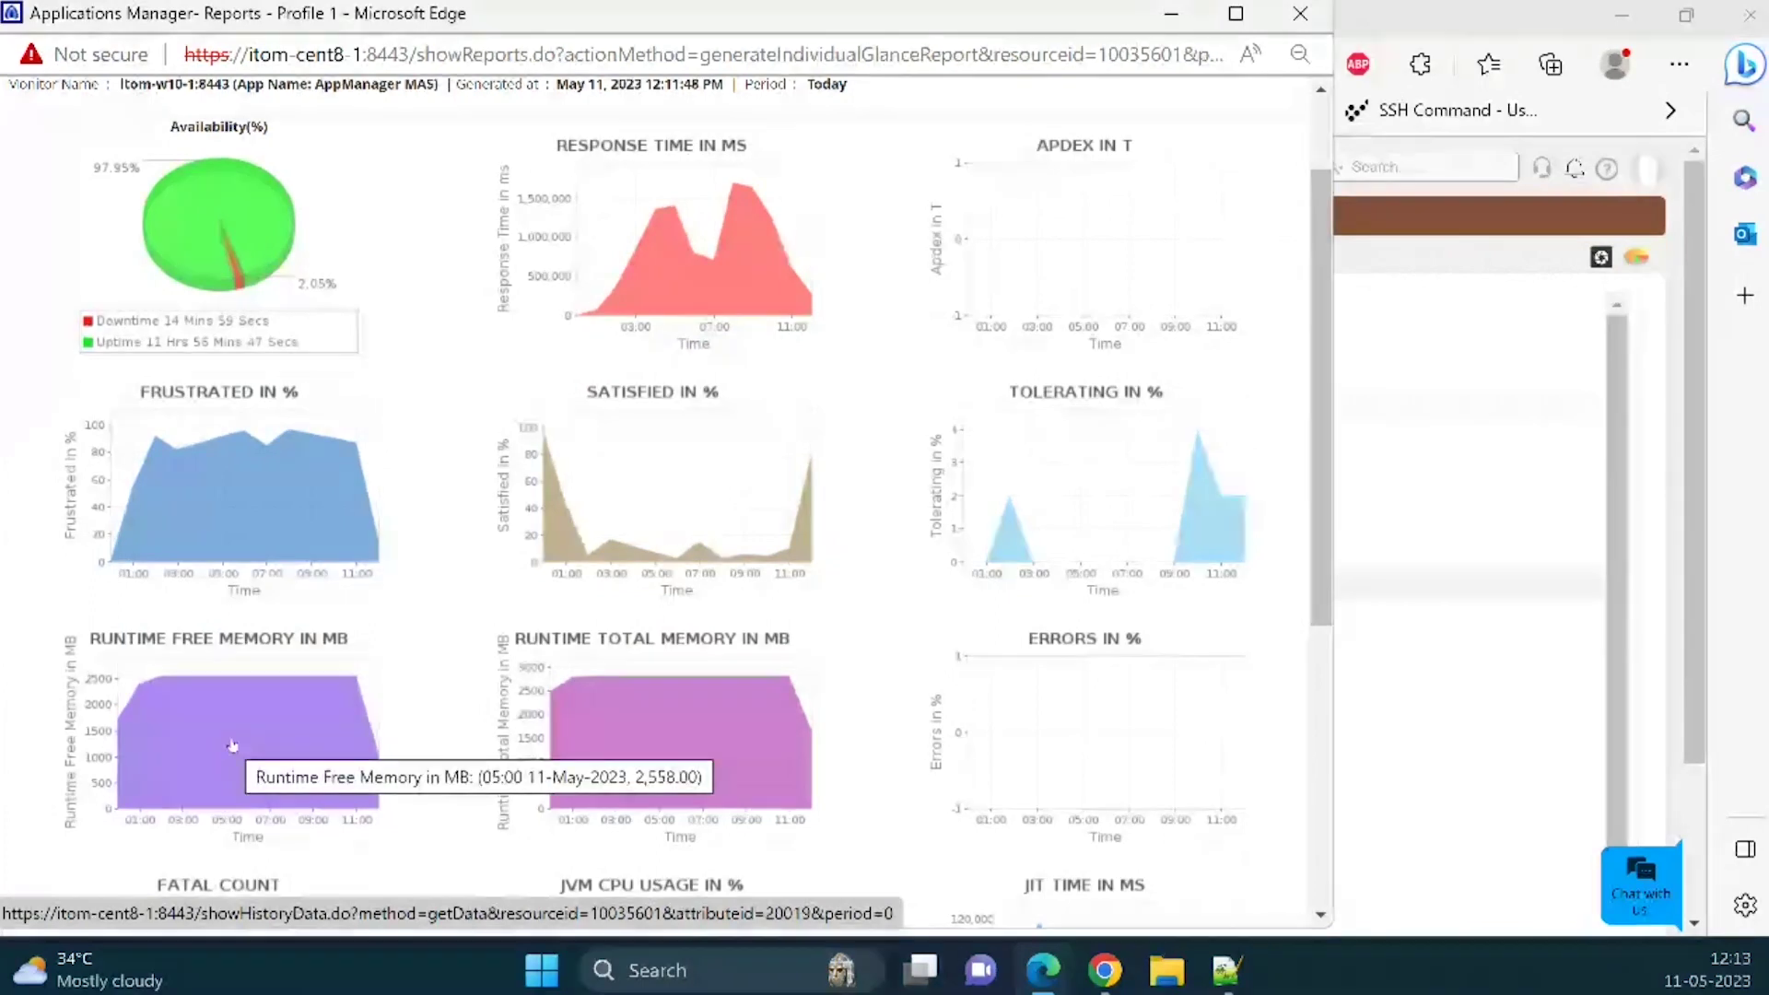
{"action": "scroll", "coordinate": [233, 746], "scroll_direction": "down", "scroll_amount": 3}
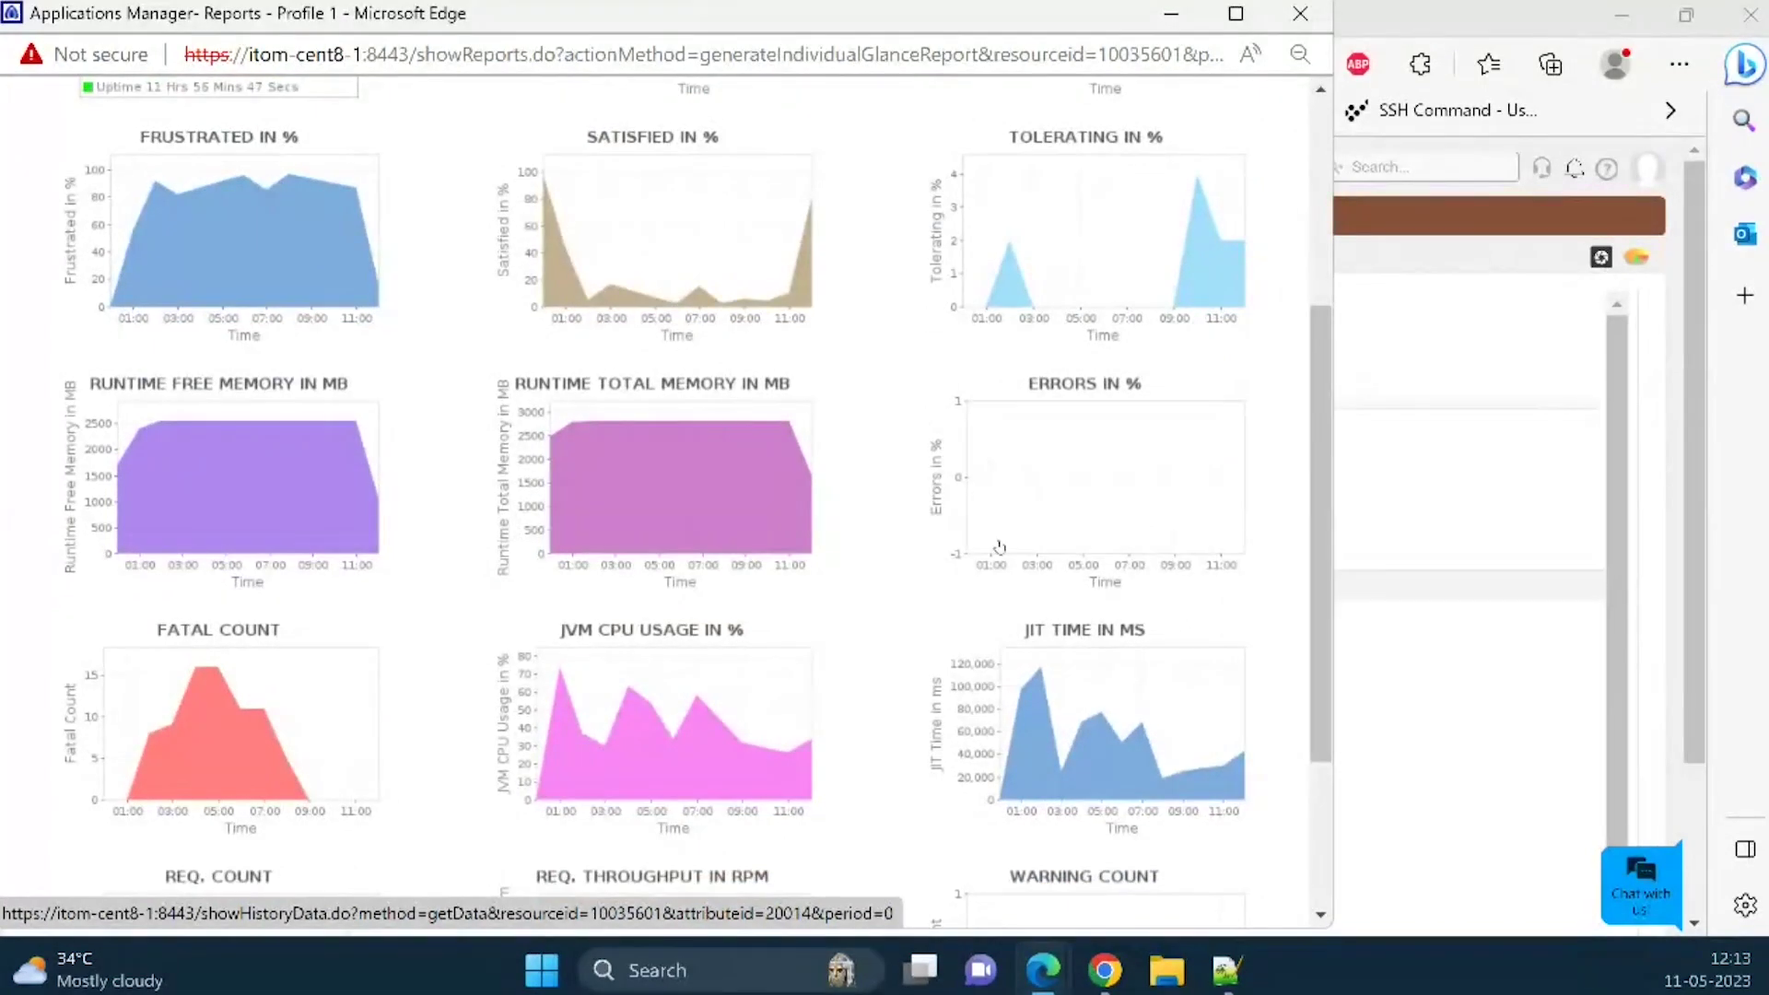
{"action": "scroll", "coordinate": [607, 705], "scroll_direction": "down", "scroll_amount": 1}
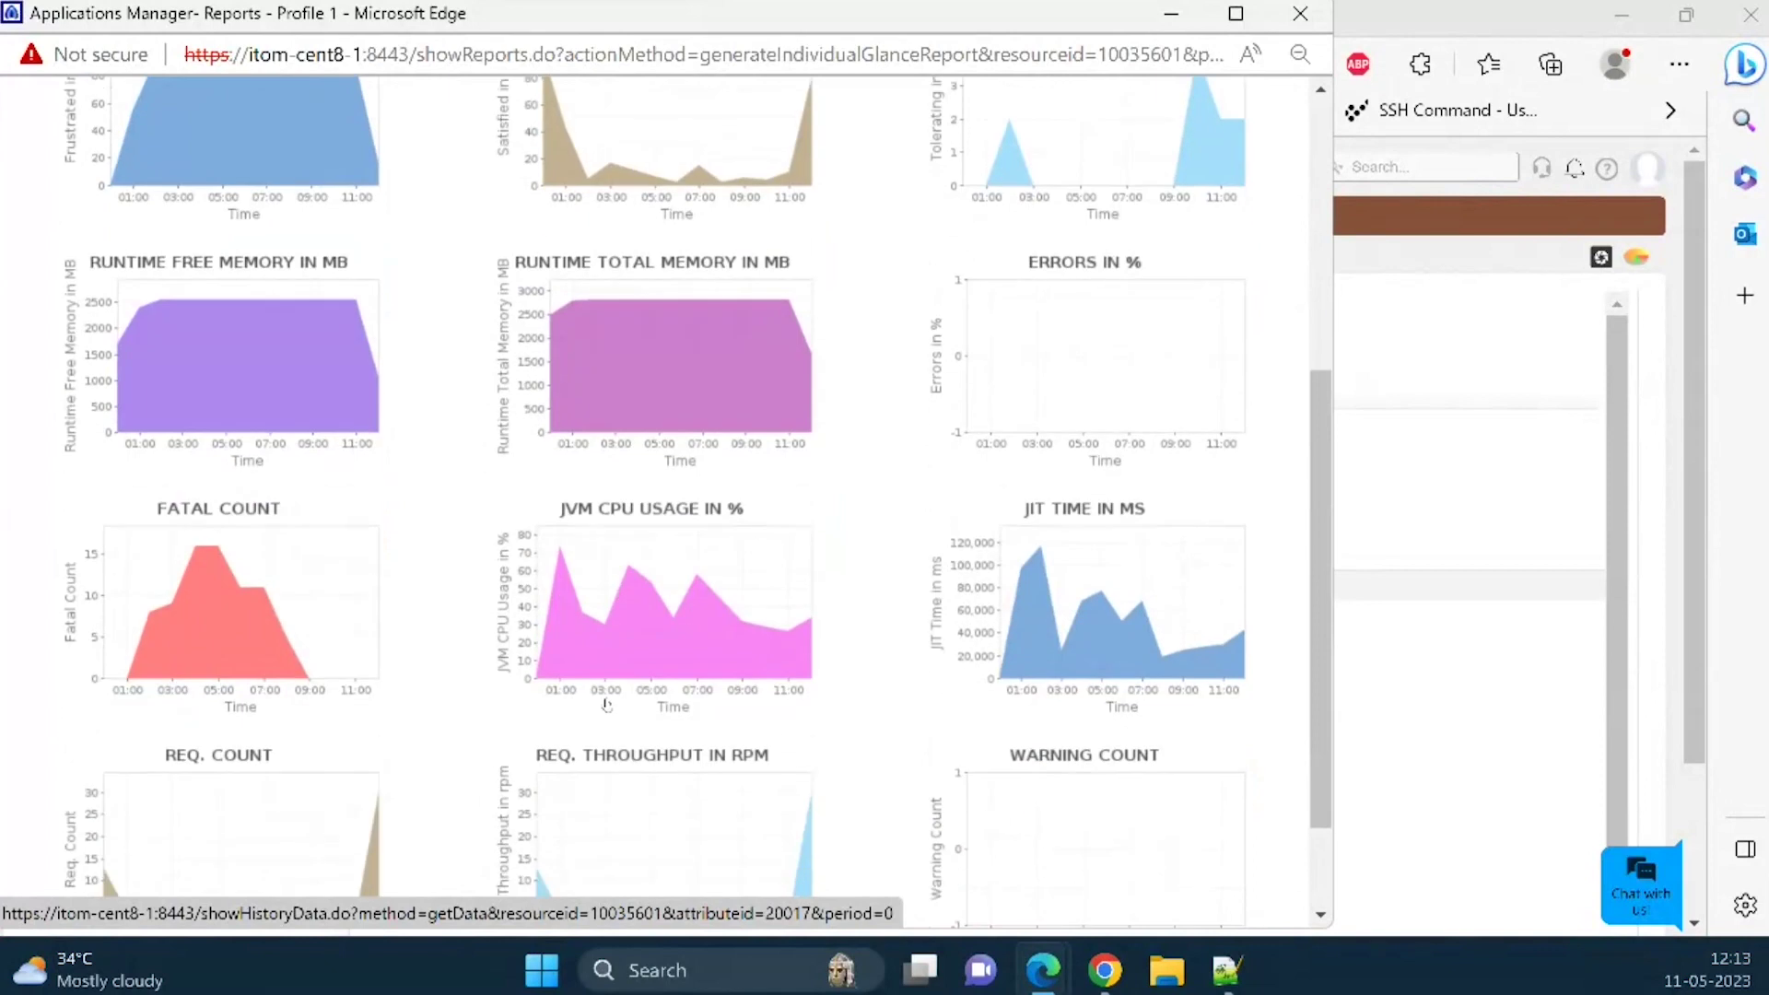
{"action": "scroll", "coordinate": [606, 706], "scroll_direction": "down", "scroll_amount": 1}
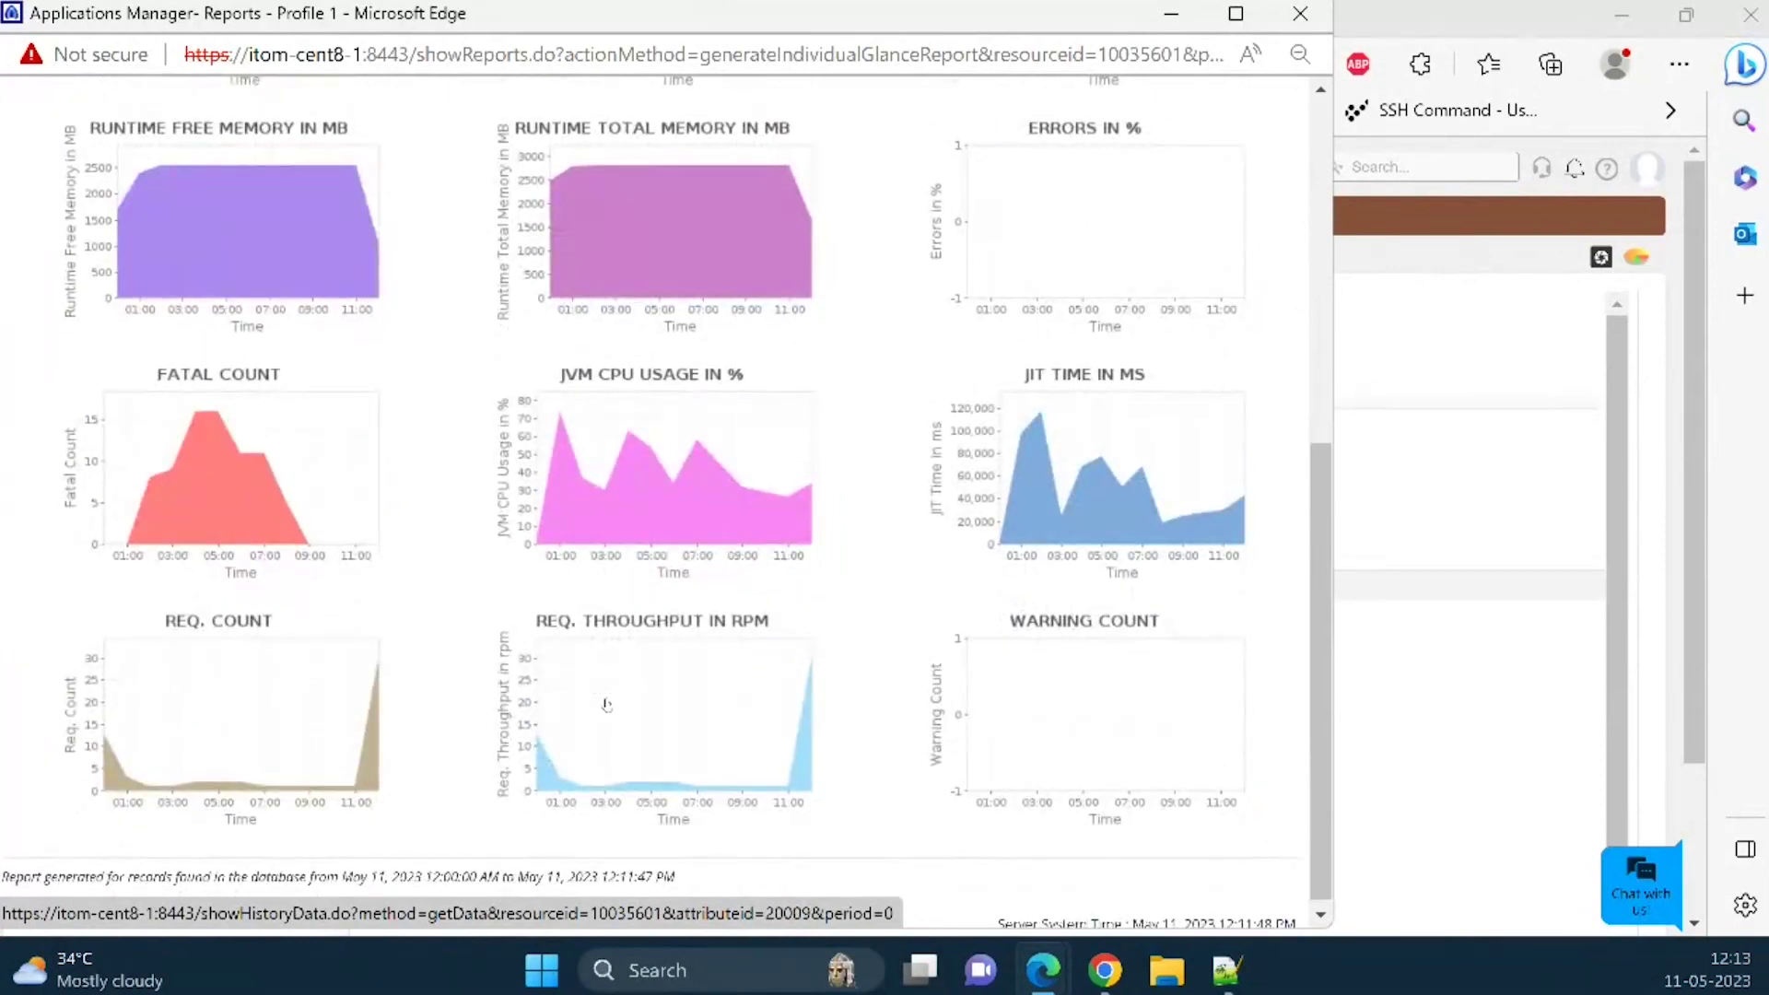
- Open the Req. Throughput history data in a maximized window, review today's hourly graph and table, and close the window
{"action": "left_click", "coordinate": [606, 706]}
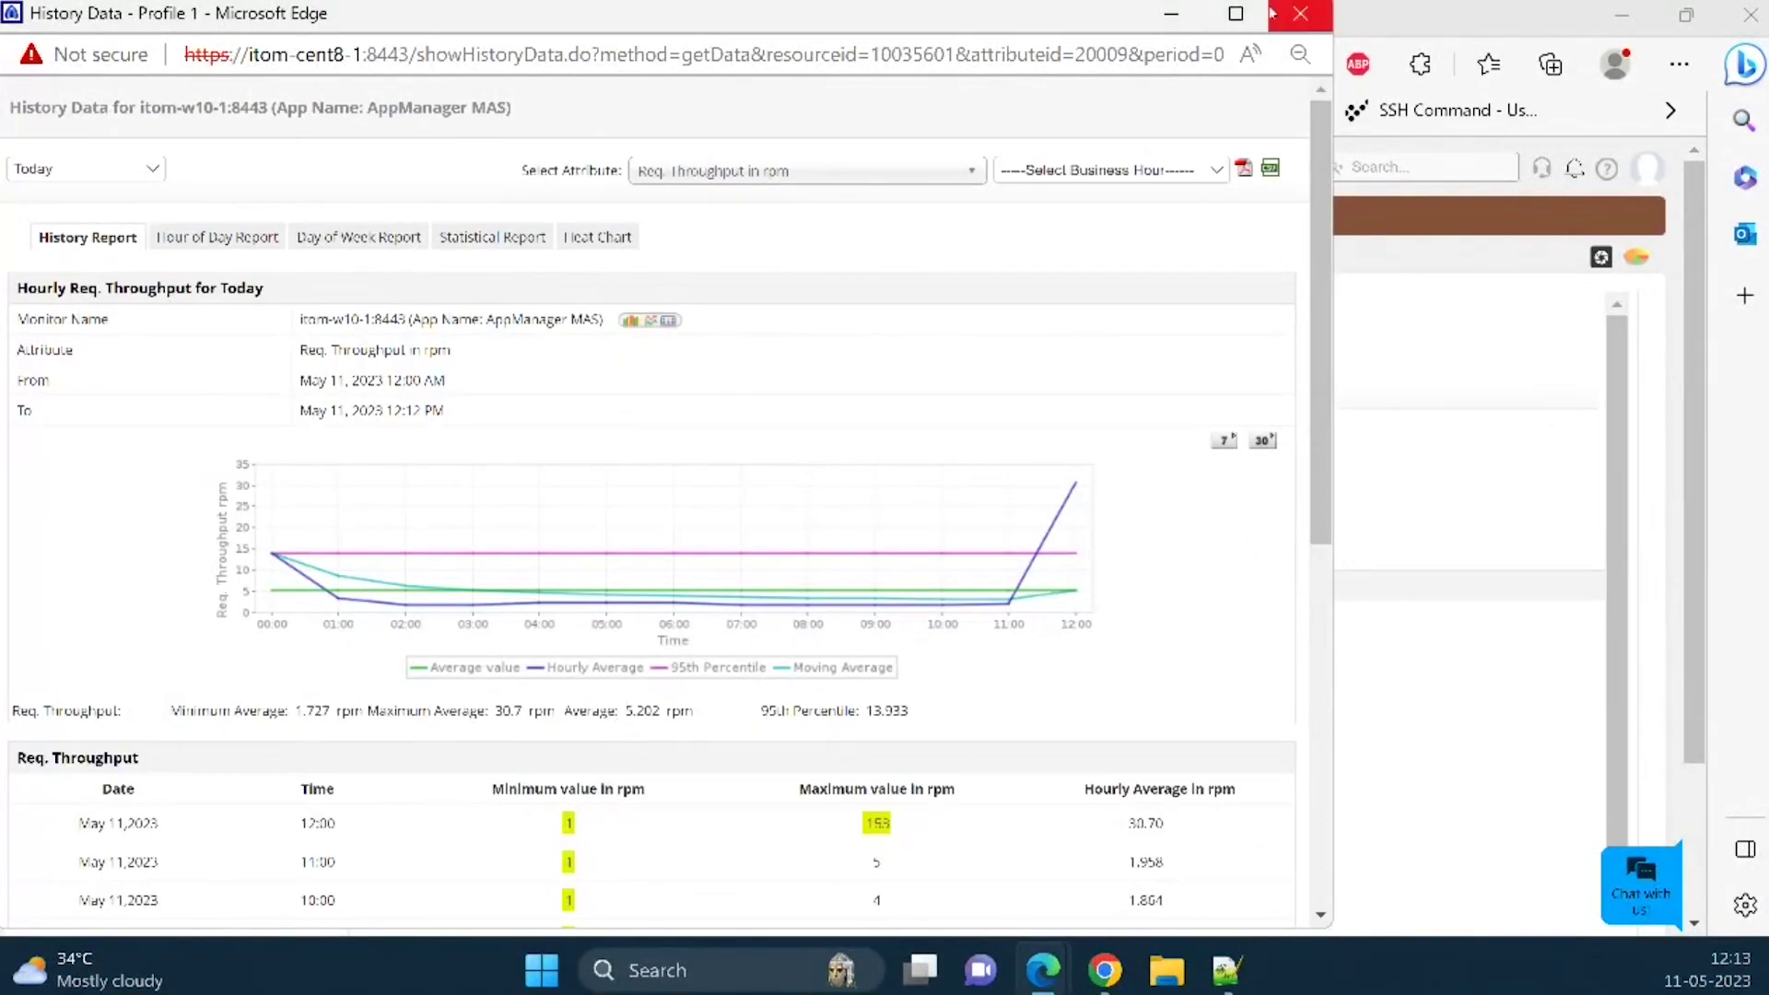
{"action": "left_click", "coordinate": [1237, 16]}
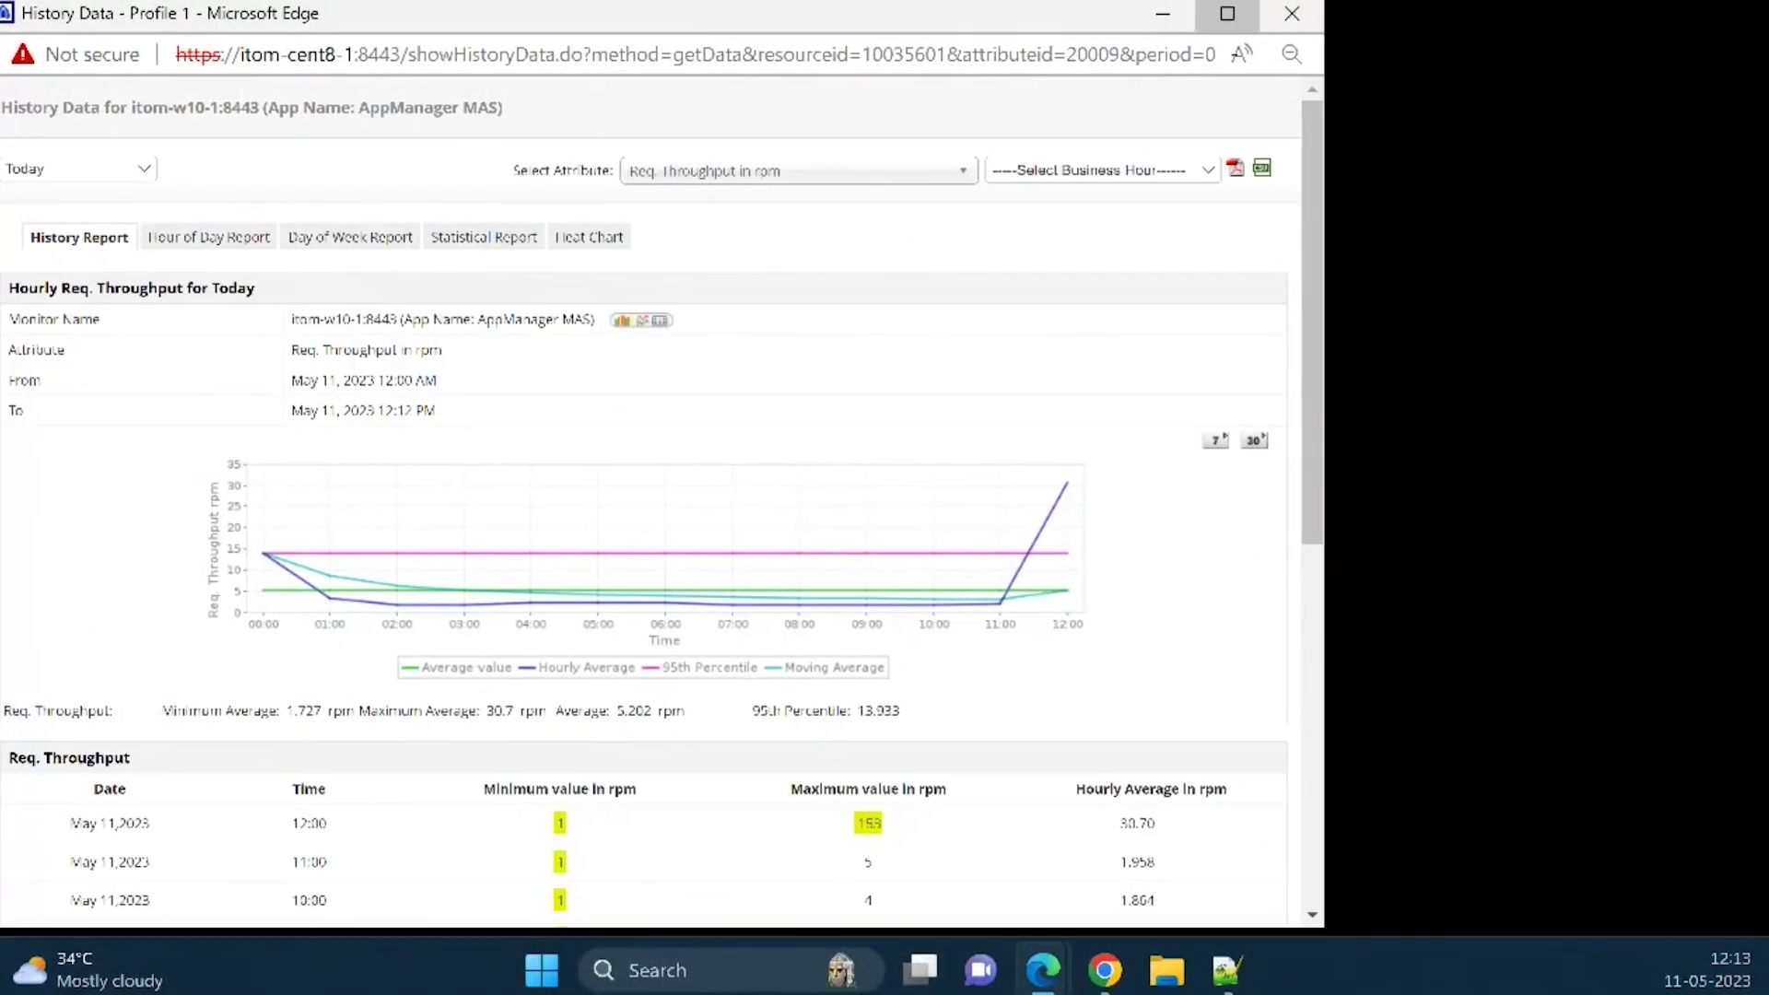
{"action": "scroll", "coordinate": [489, 638], "scroll_direction": "down", "scroll_amount": 5}
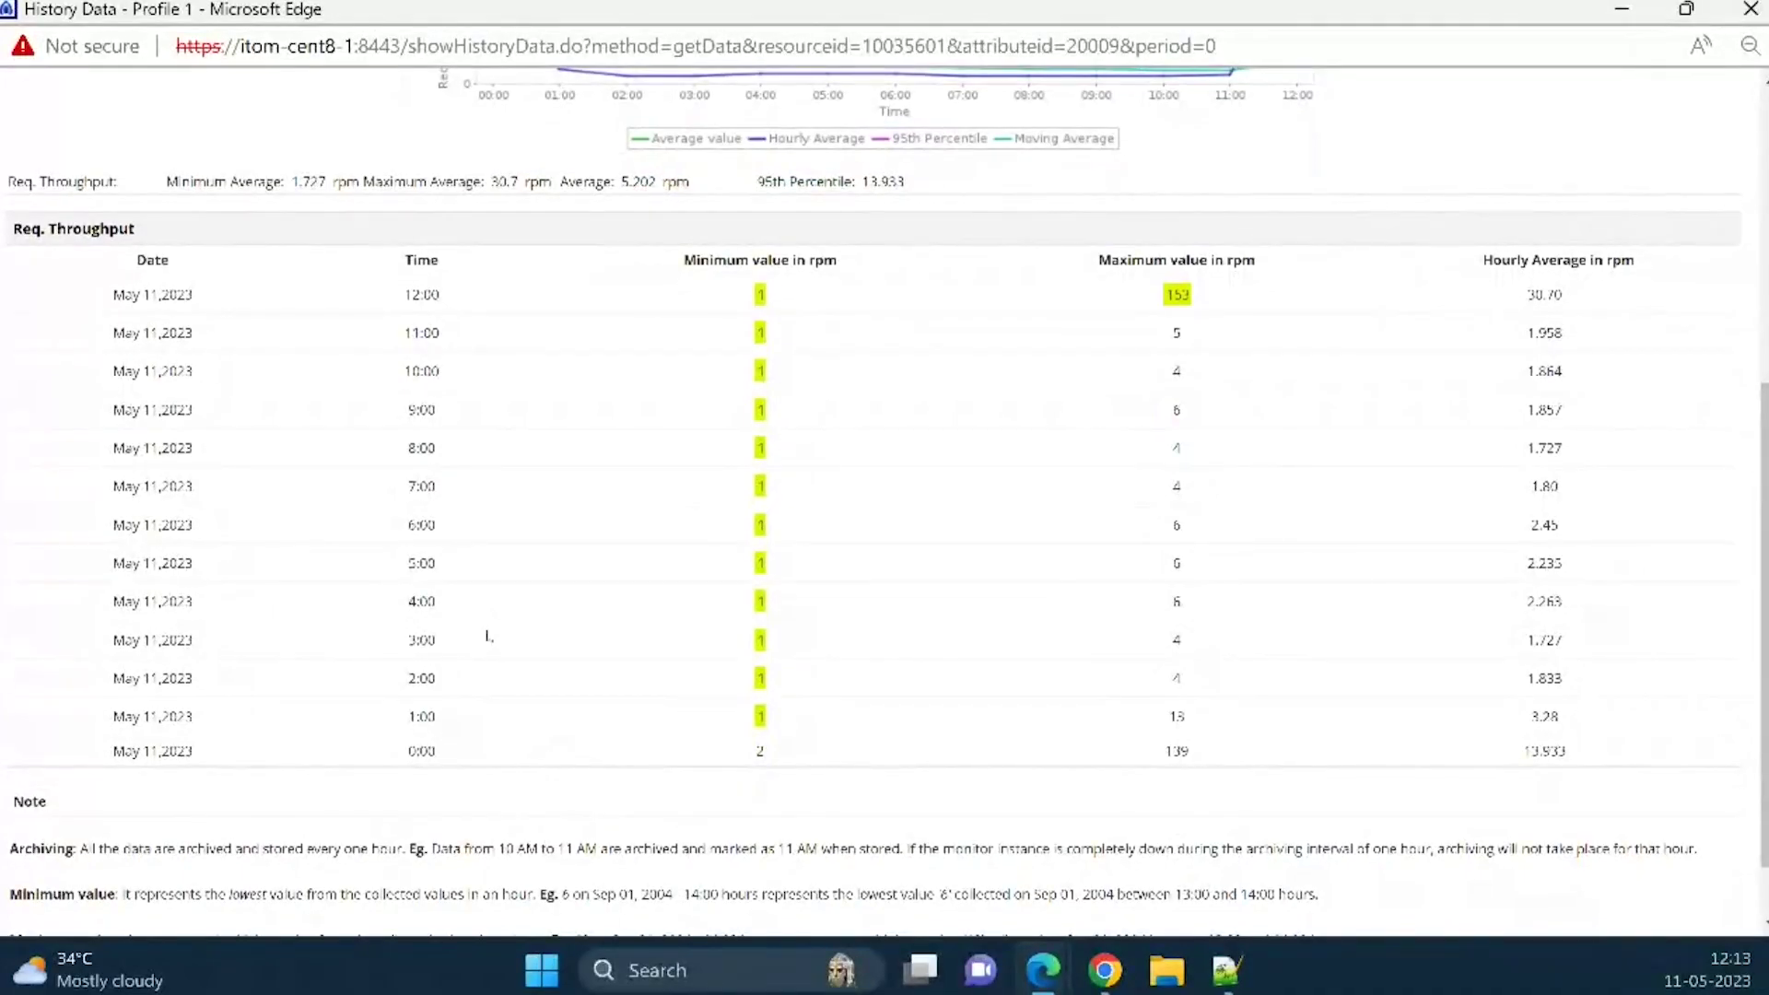
{"action": "scroll", "coordinate": [505, 630], "scroll_direction": "up", "scroll_amount": 5}
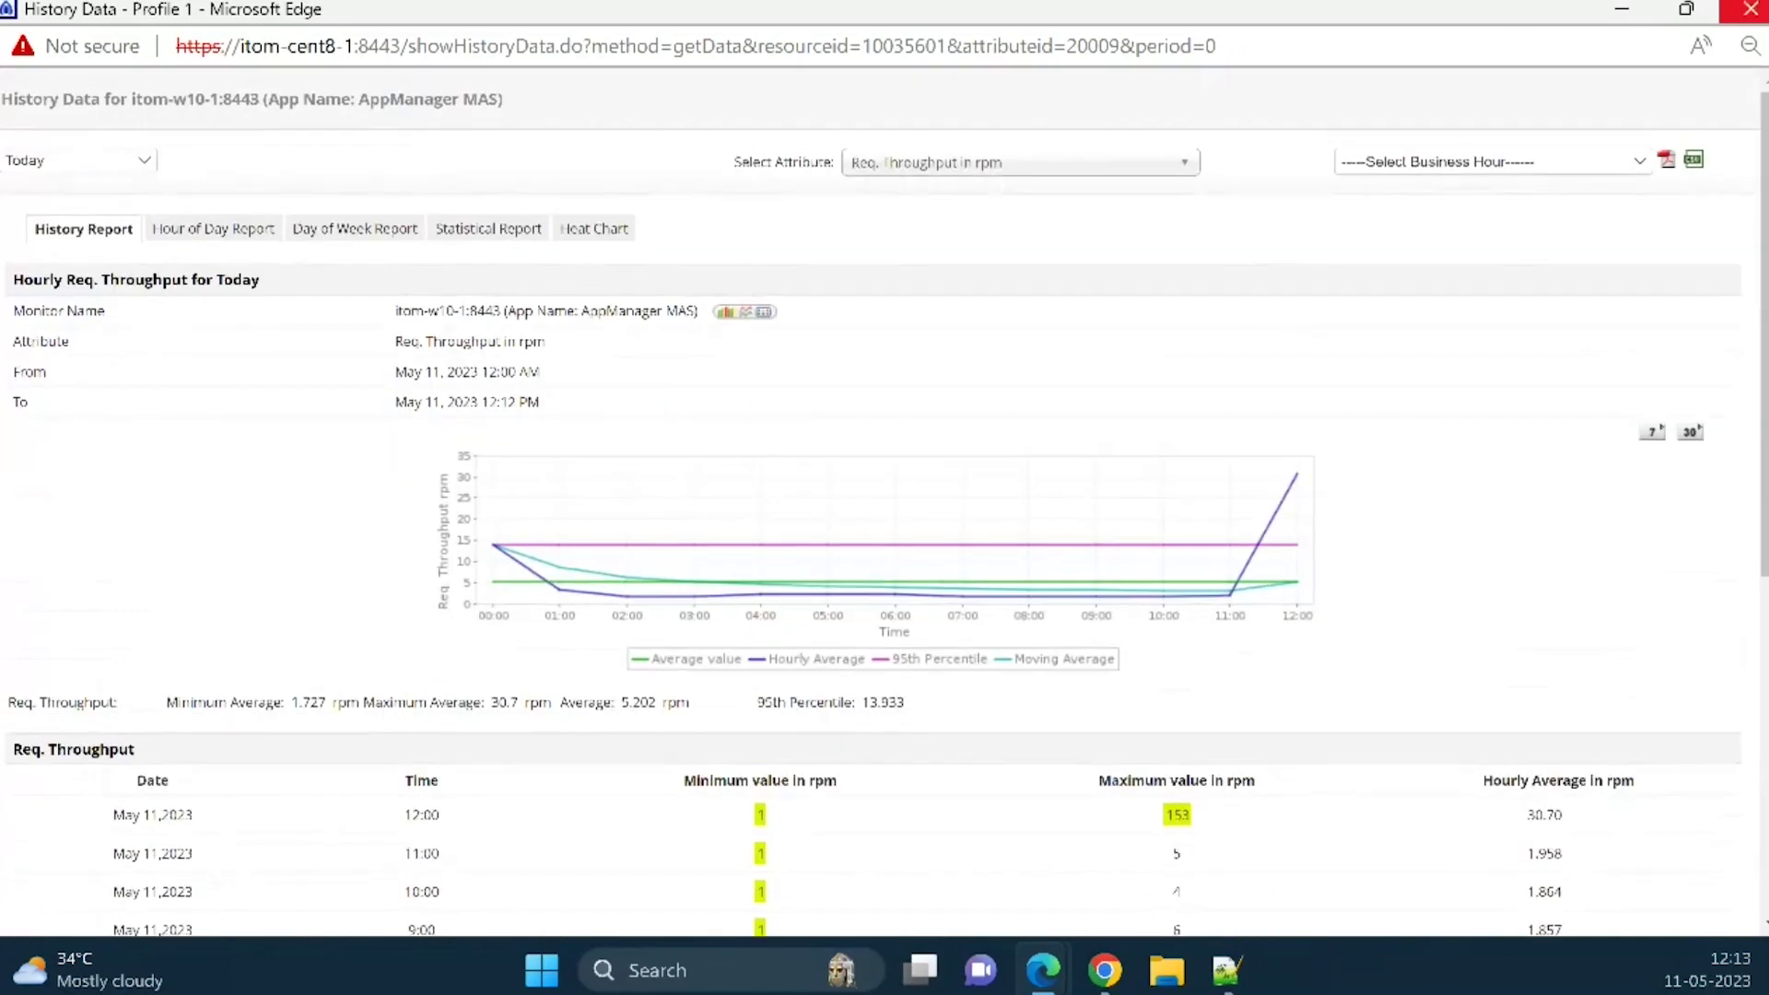
{"action": "left_click", "coordinate": [1752, 9]}
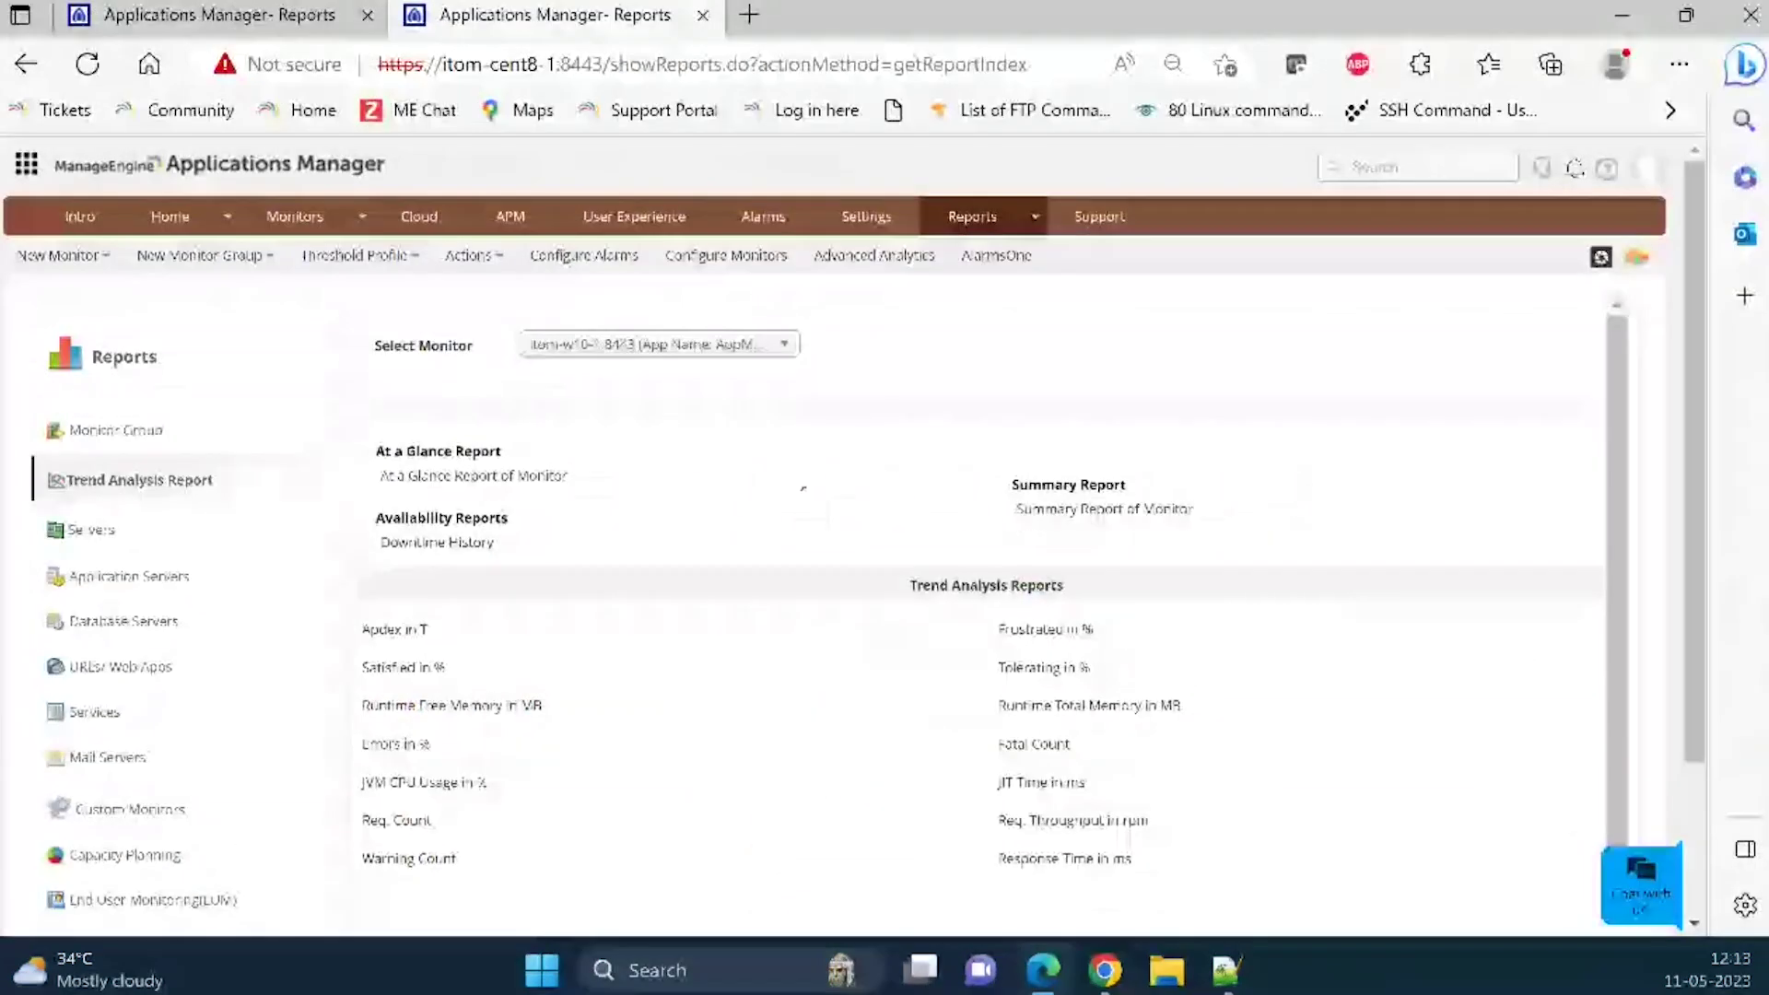
- Open the monitor's Downtime History in a maximized window, review today's availability summary, downtime details and downtime history, and close it
{"action": "left_click", "coordinate": [452, 544]}
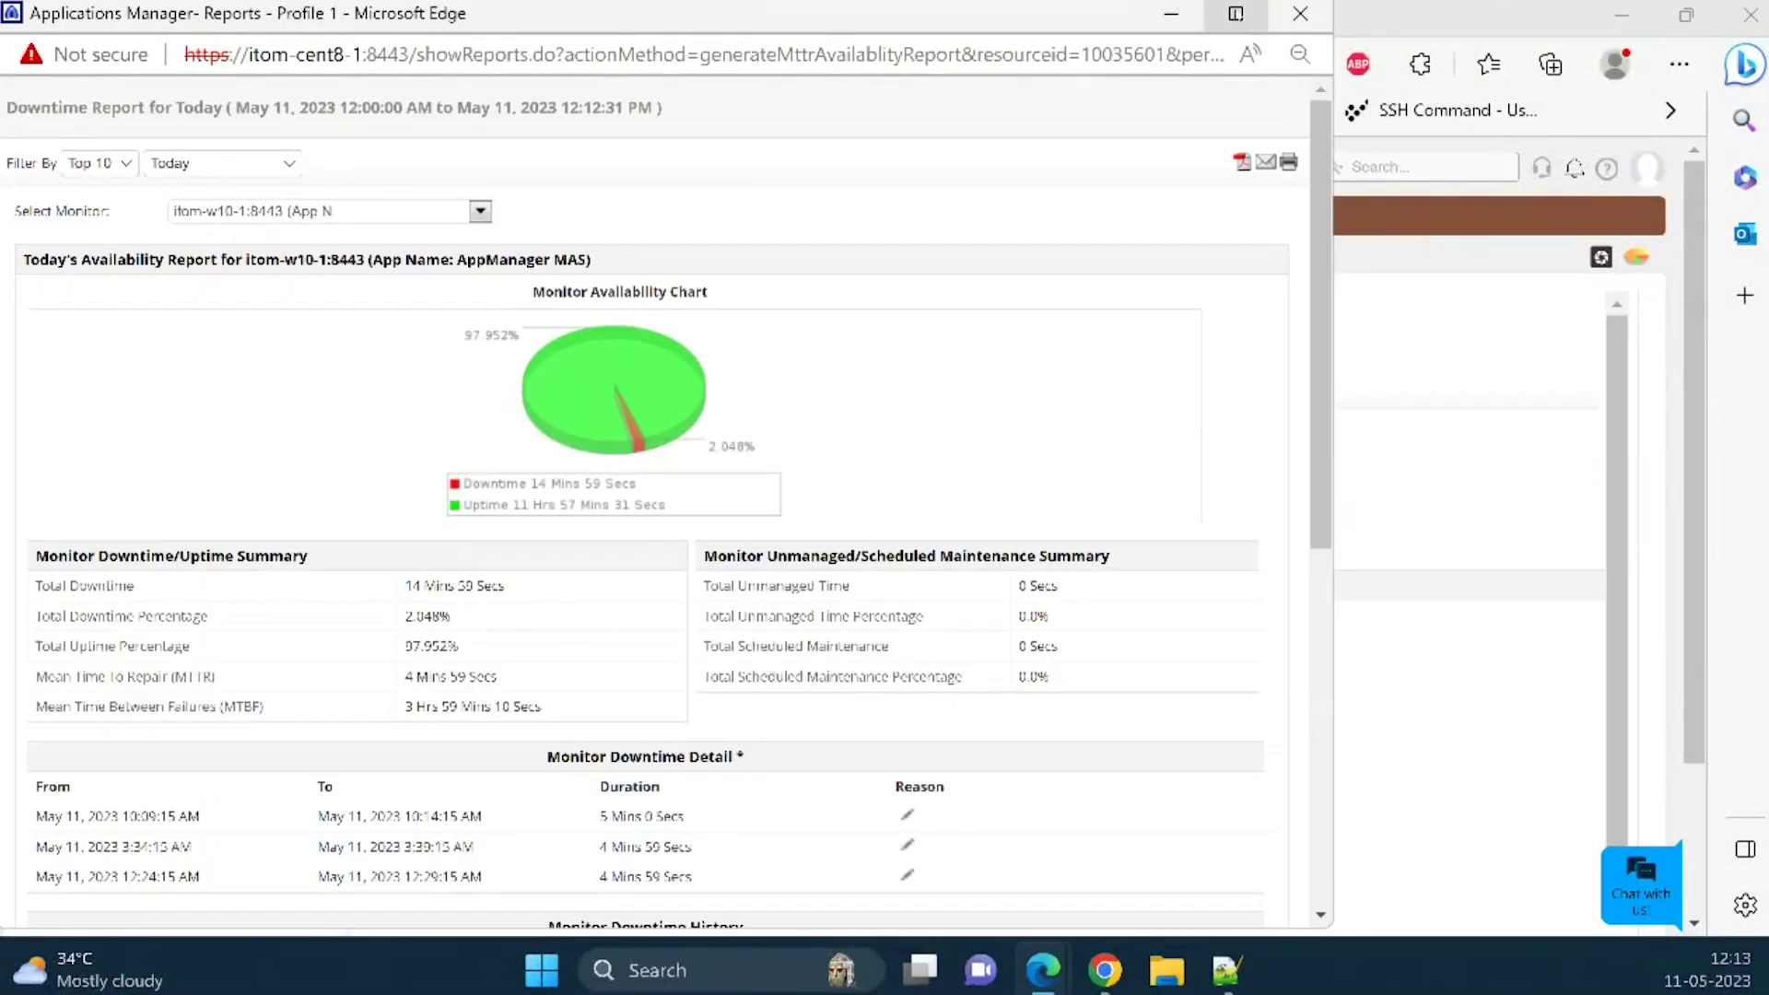
{"action": "left_click", "coordinate": [1236, 14]}
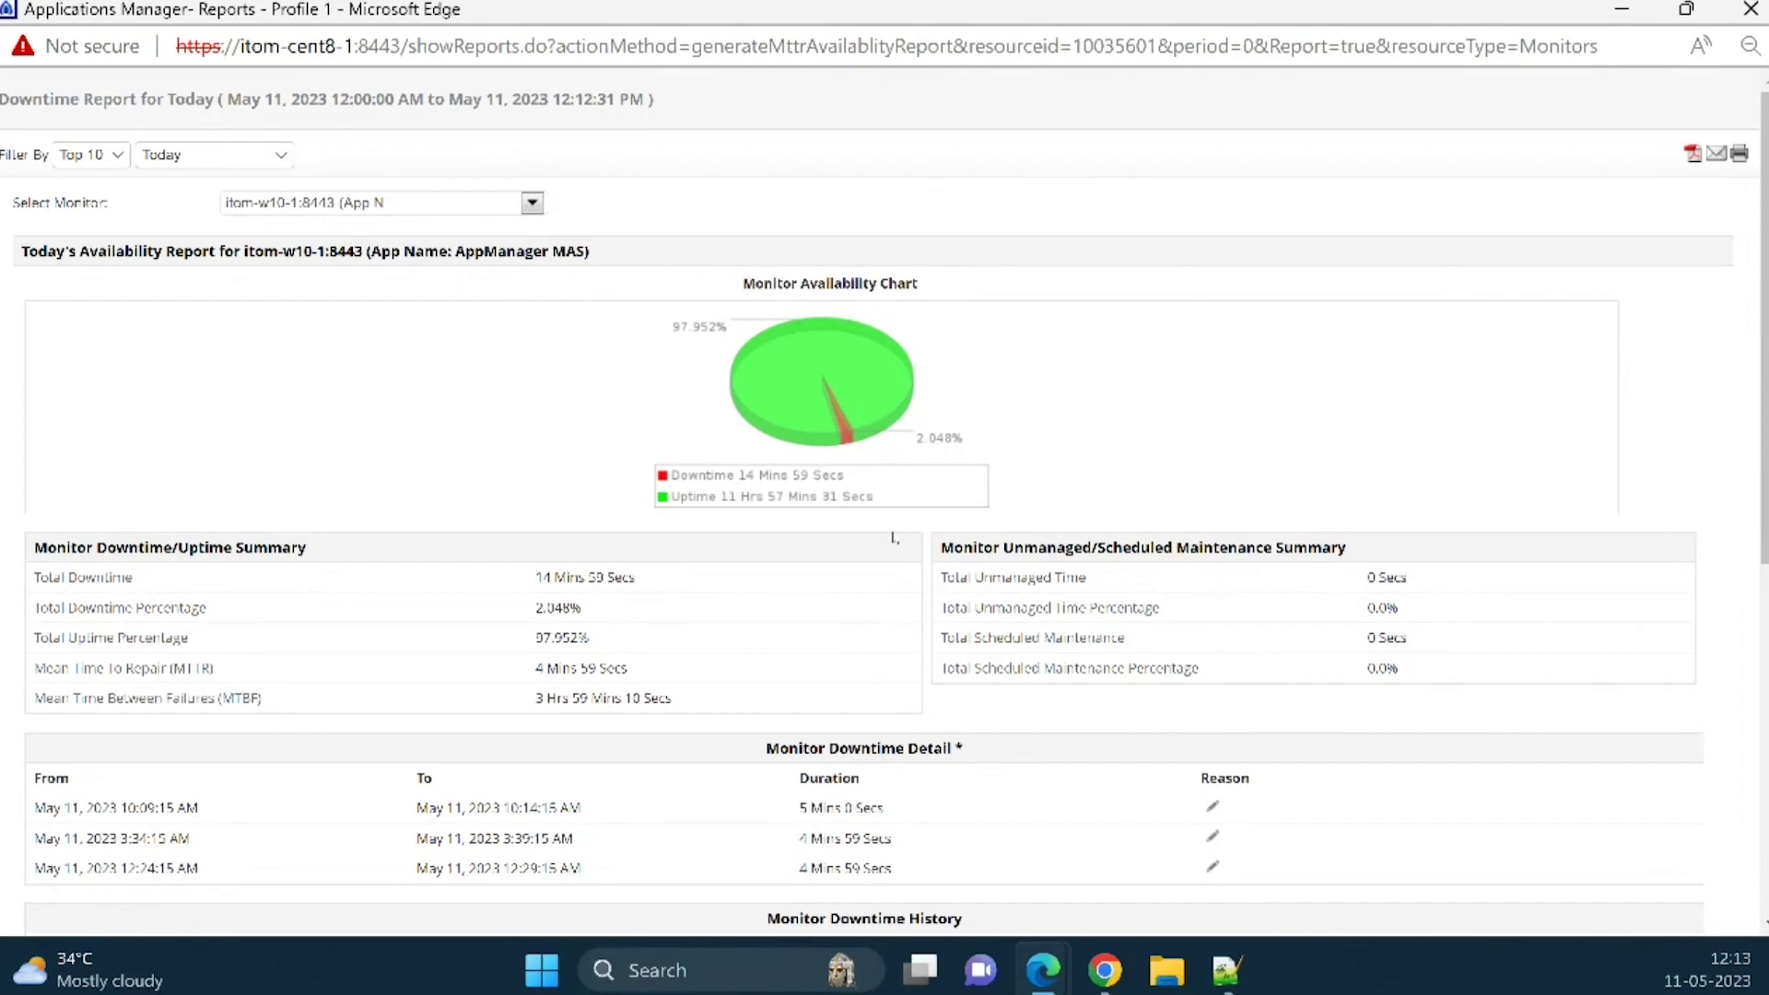
{"action": "scroll", "coordinate": [894, 538], "scroll_direction": "down", "scroll_amount": 5}
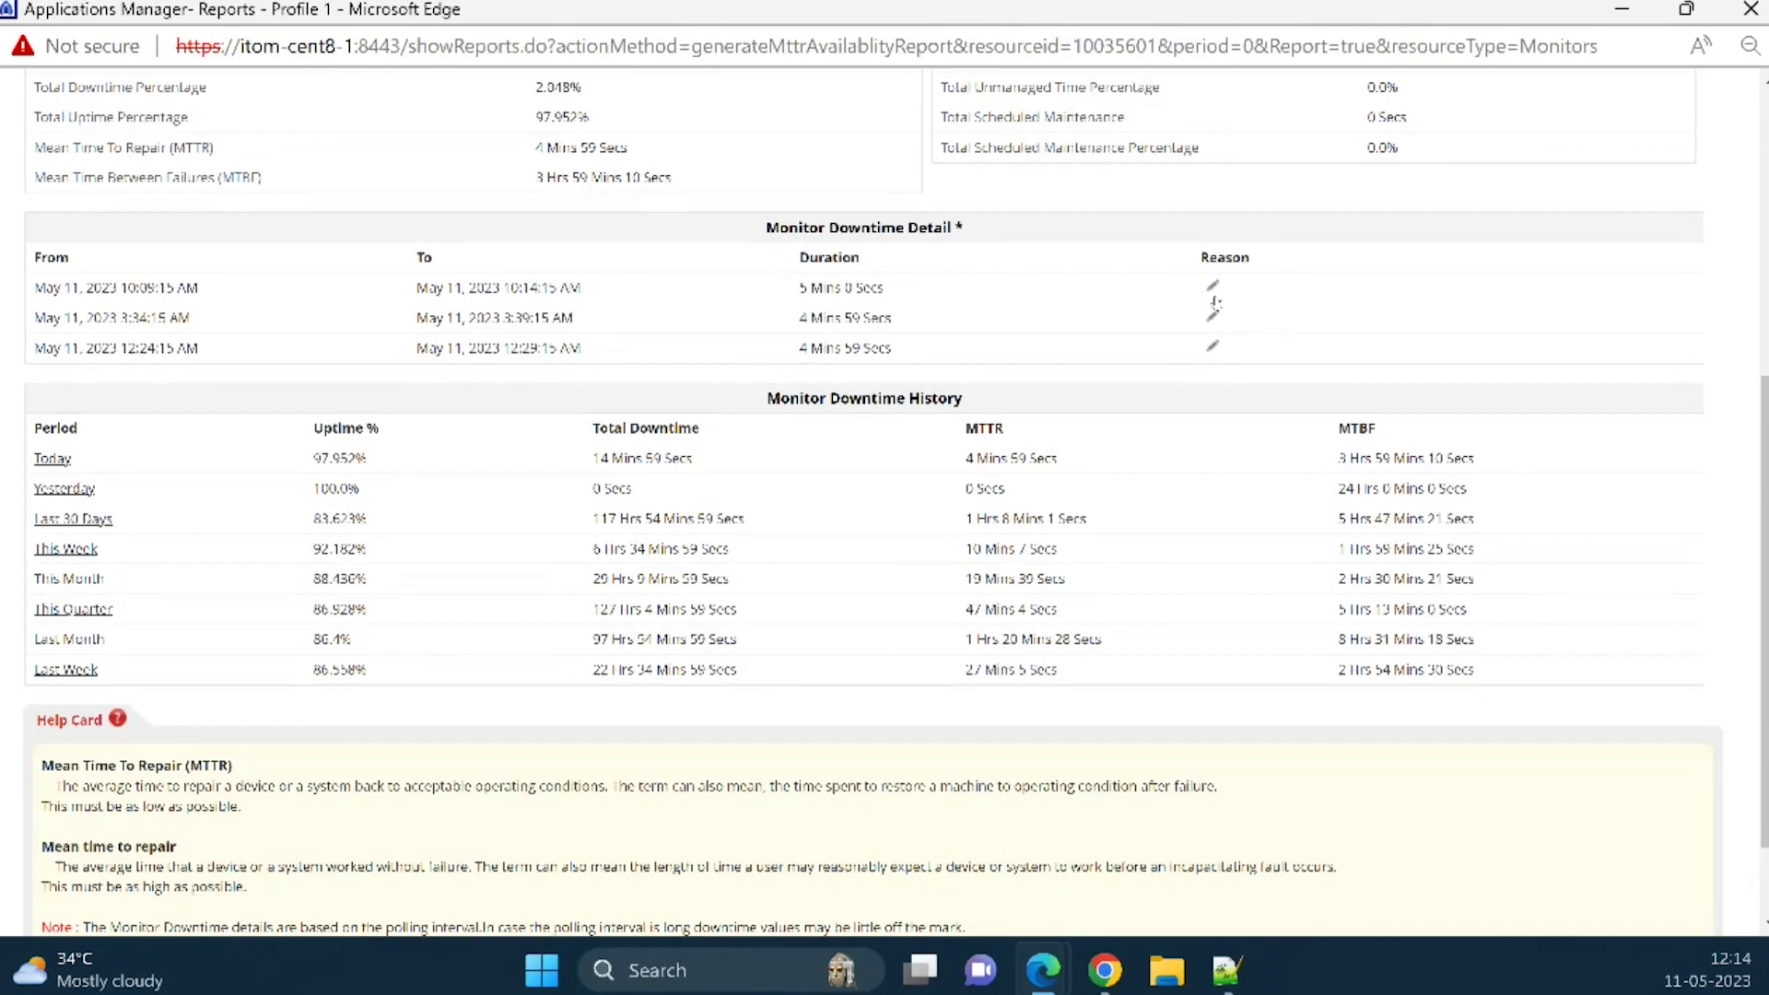
{"action": "scroll", "coordinate": [1215, 302], "scroll_direction": "up", "scroll_amount": 5}
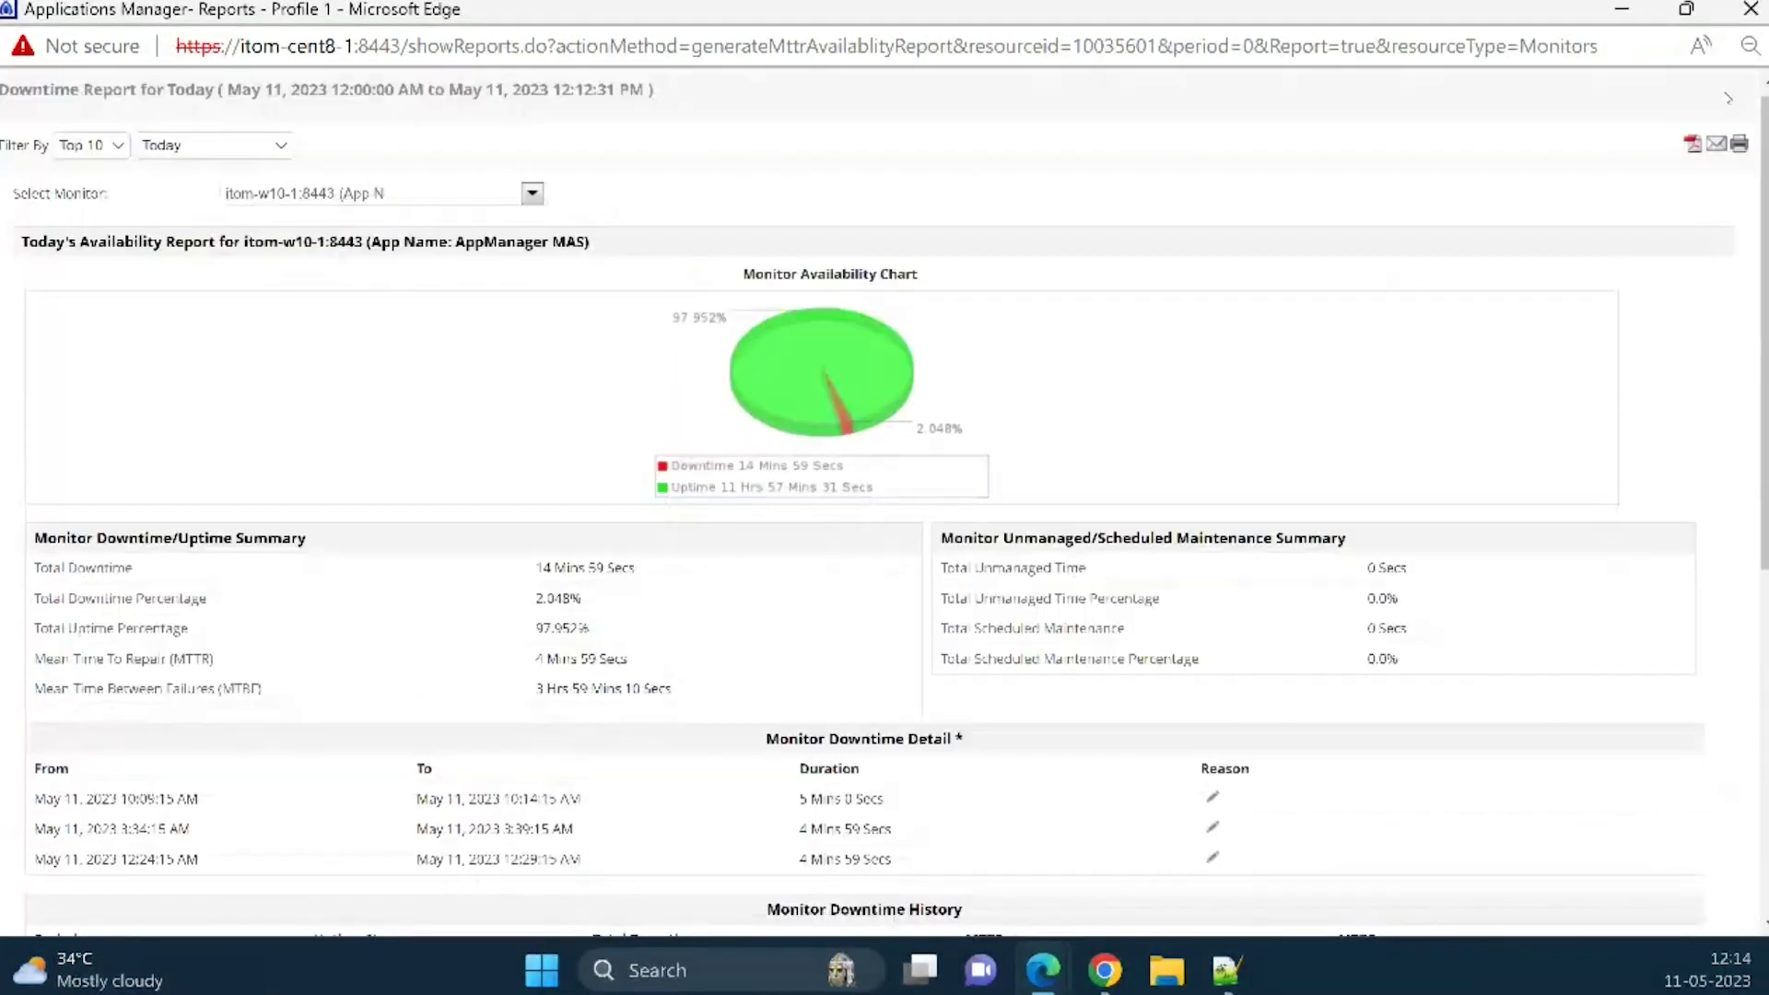
{"action": "left_click", "coordinate": [1750, 10]}
- Open the Summary Report of Monitor and examine today's charts from availability down to request throughput and warning count
{"action": "left_click", "coordinate": [1165, 510]}
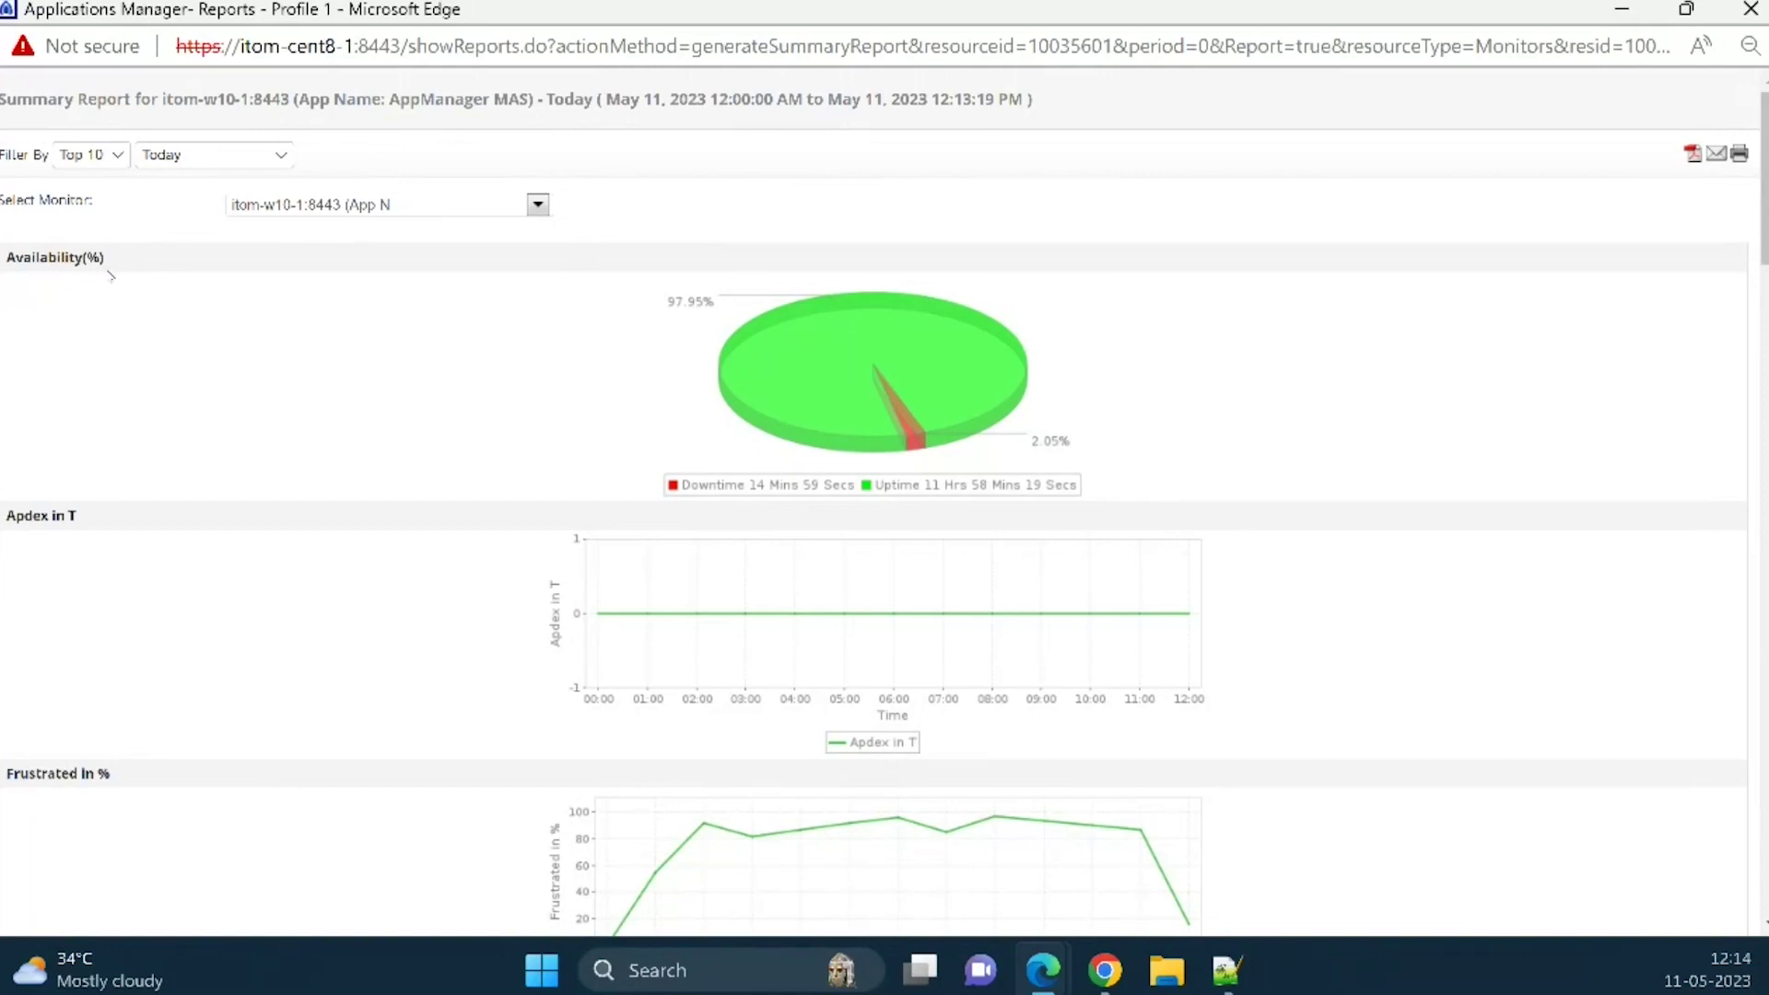
{"action": "scroll", "coordinate": [123, 513], "scroll_direction": "down", "scroll_amount": 2}
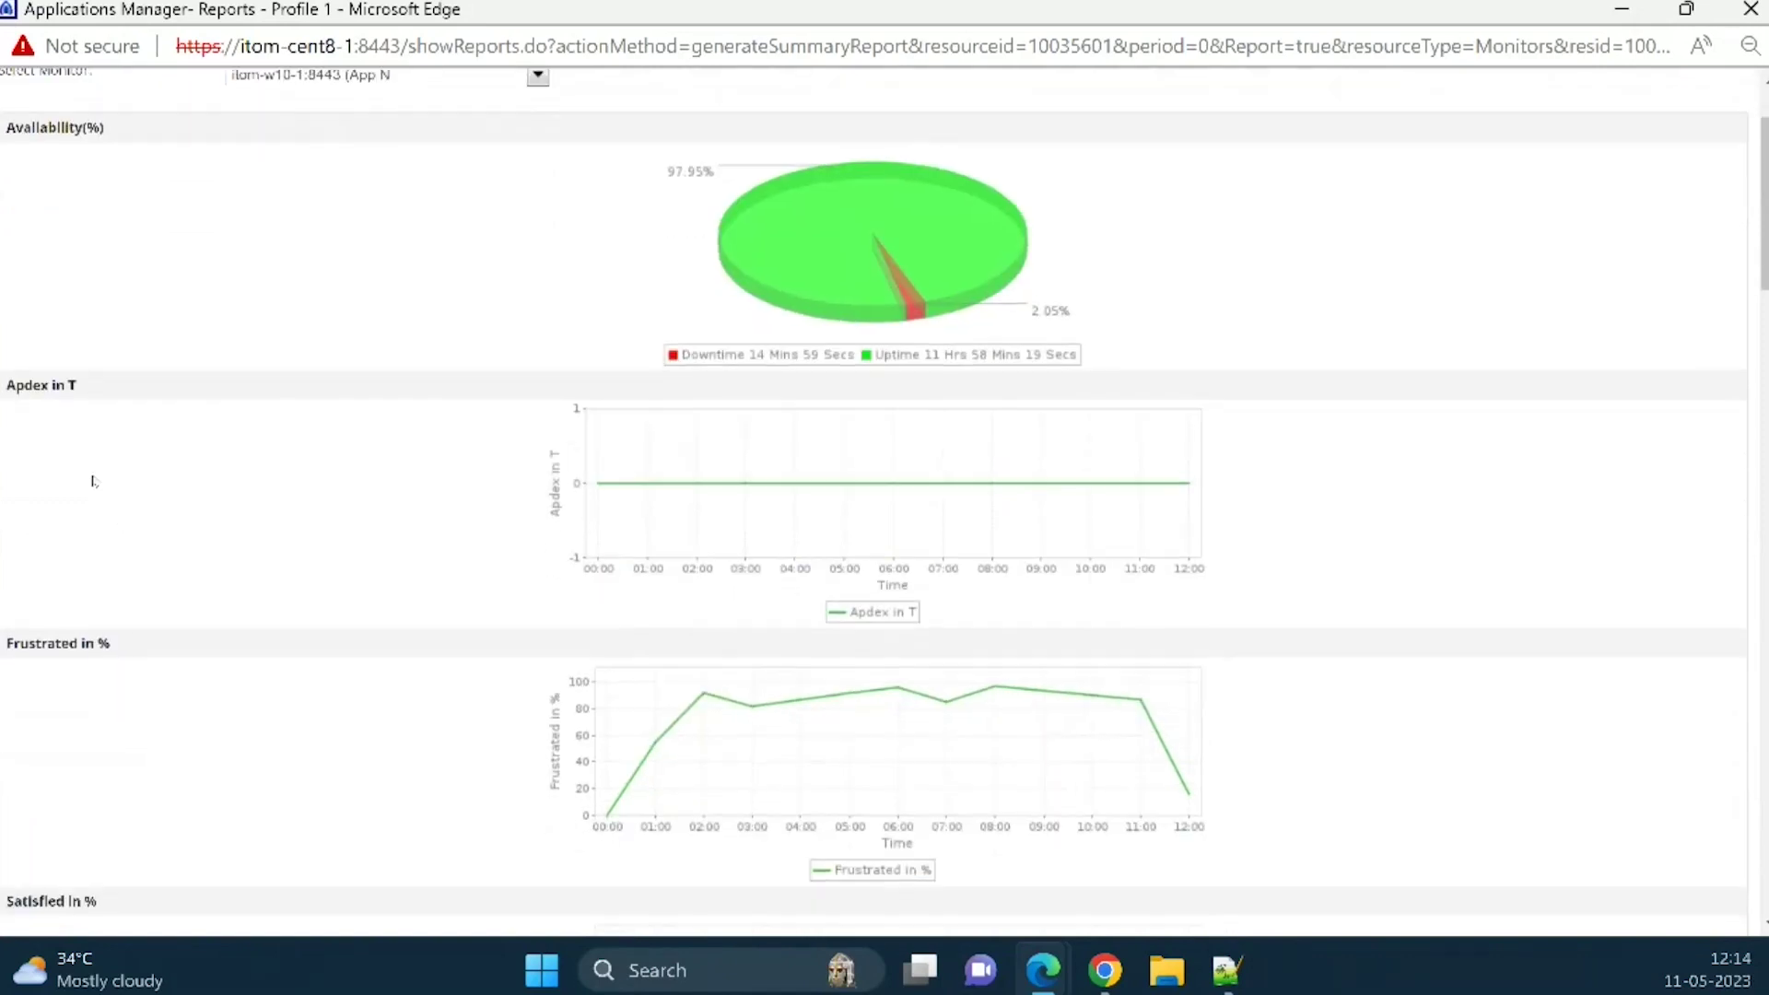
{"action": "scroll", "coordinate": [123, 581], "scroll_direction": "down", "scroll_amount": 8}
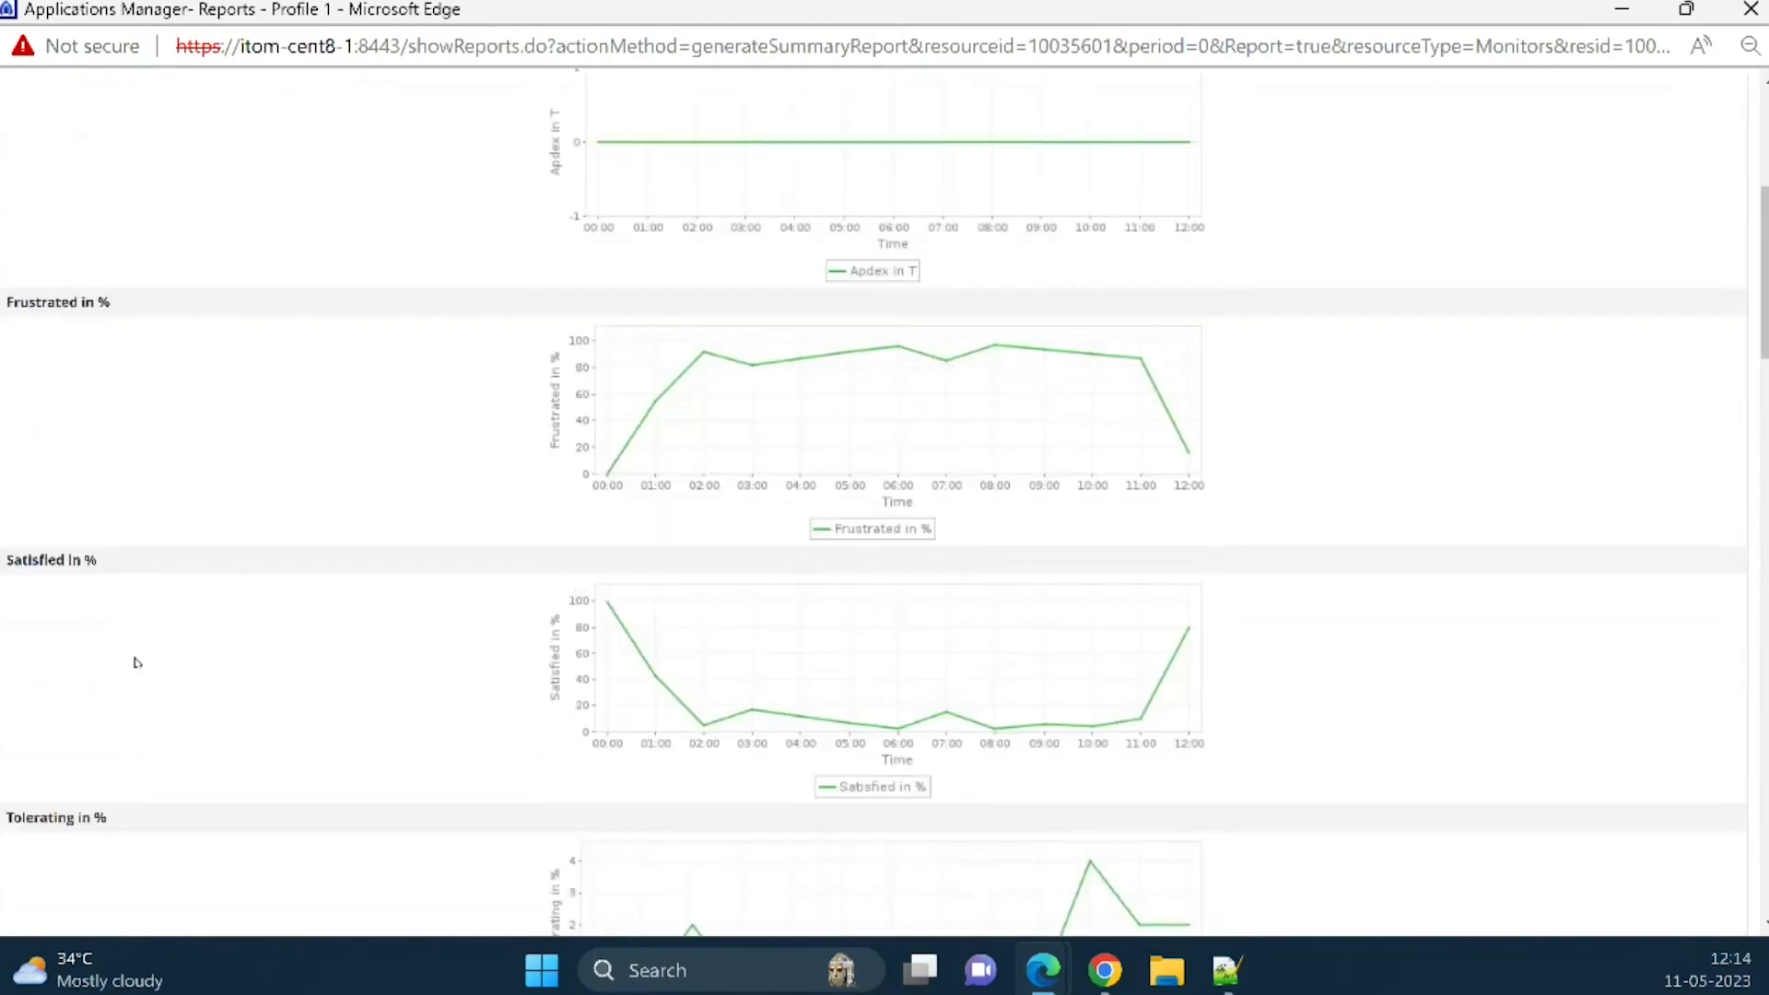
{"action": "scroll", "coordinate": [312, 716], "scroll_direction": "down", "scroll_amount": 6}
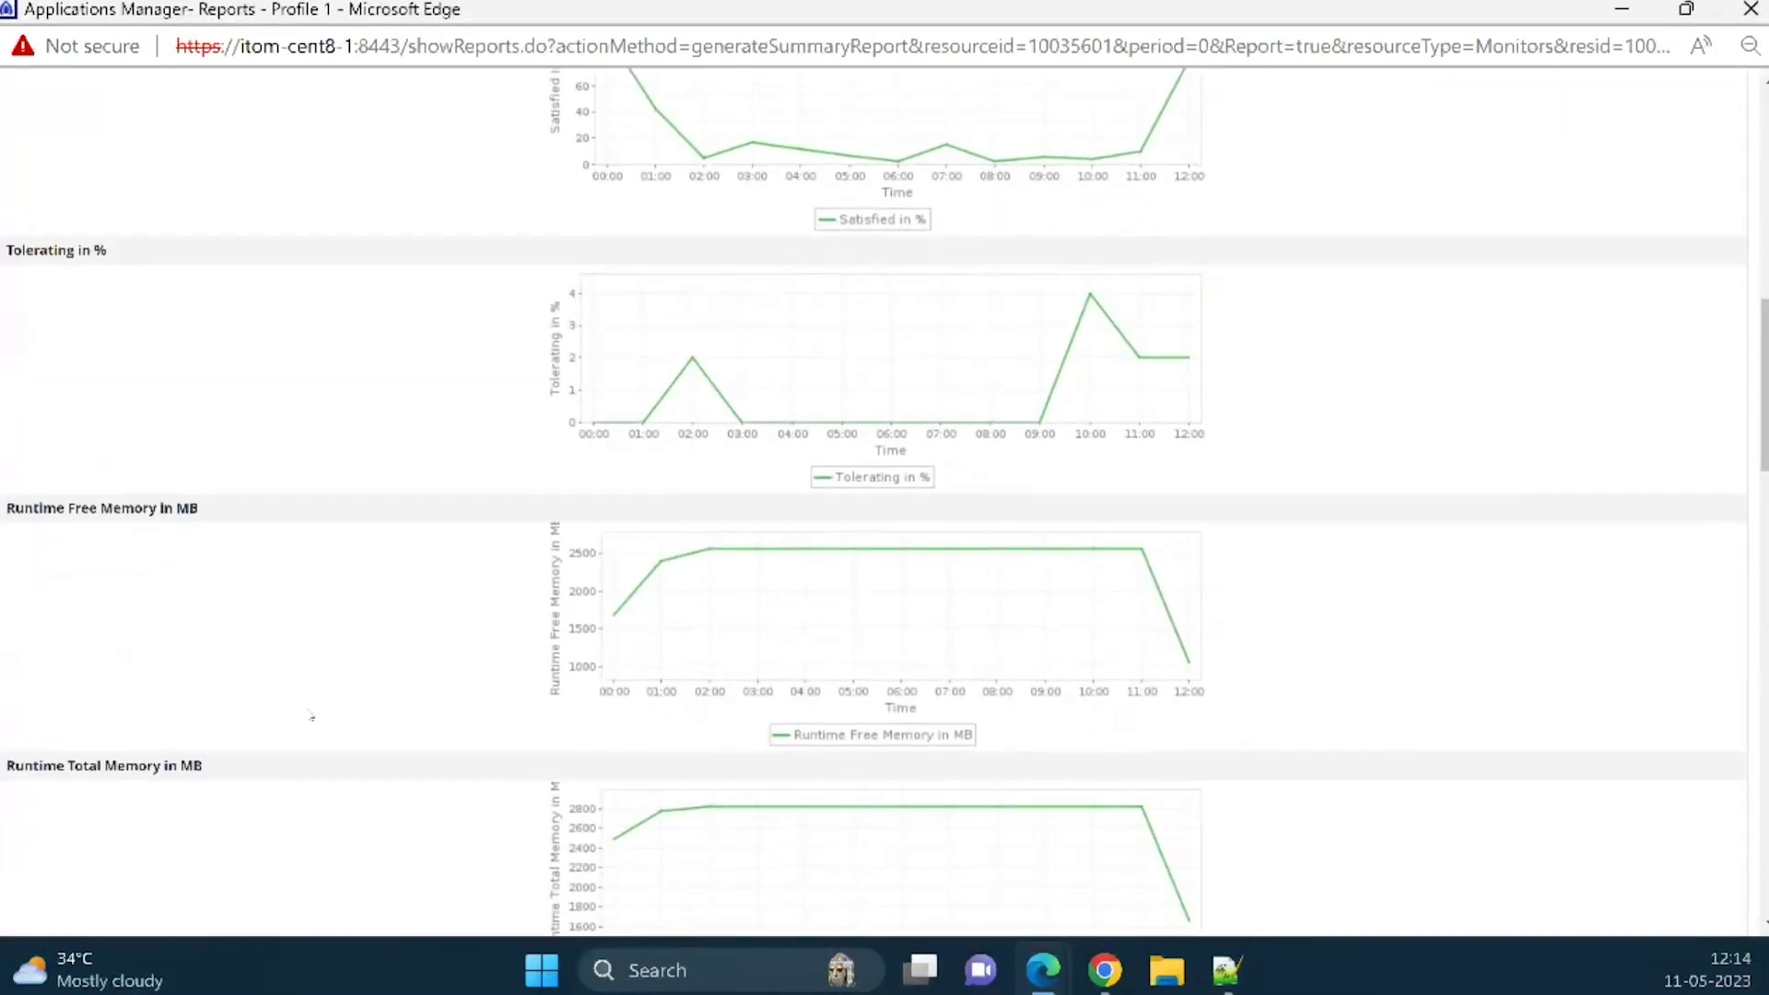
{"action": "scroll", "coordinate": [312, 716], "scroll_direction": "down", "scroll_amount": 19}
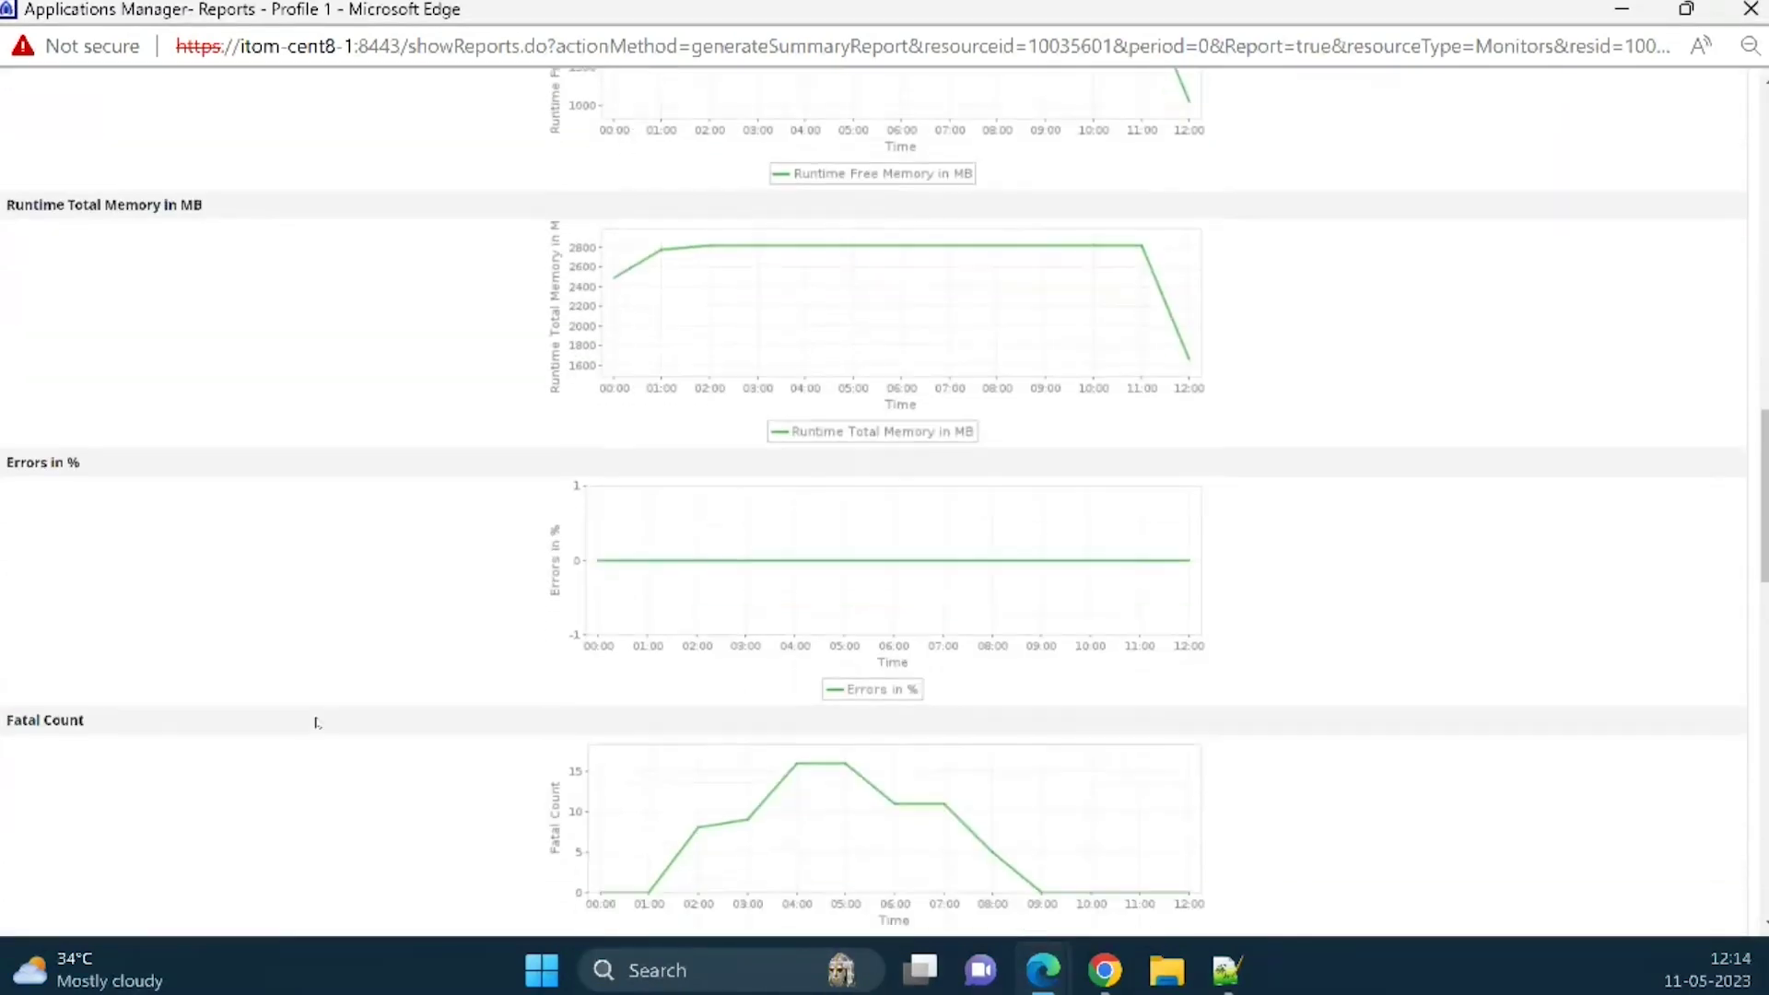
{"action": "scroll", "coordinate": [322, 712], "scroll_direction": "down", "scroll_amount": 11}
{"action": "scroll", "coordinate": [322, 714], "scroll_direction": "up", "scroll_amount": 20}
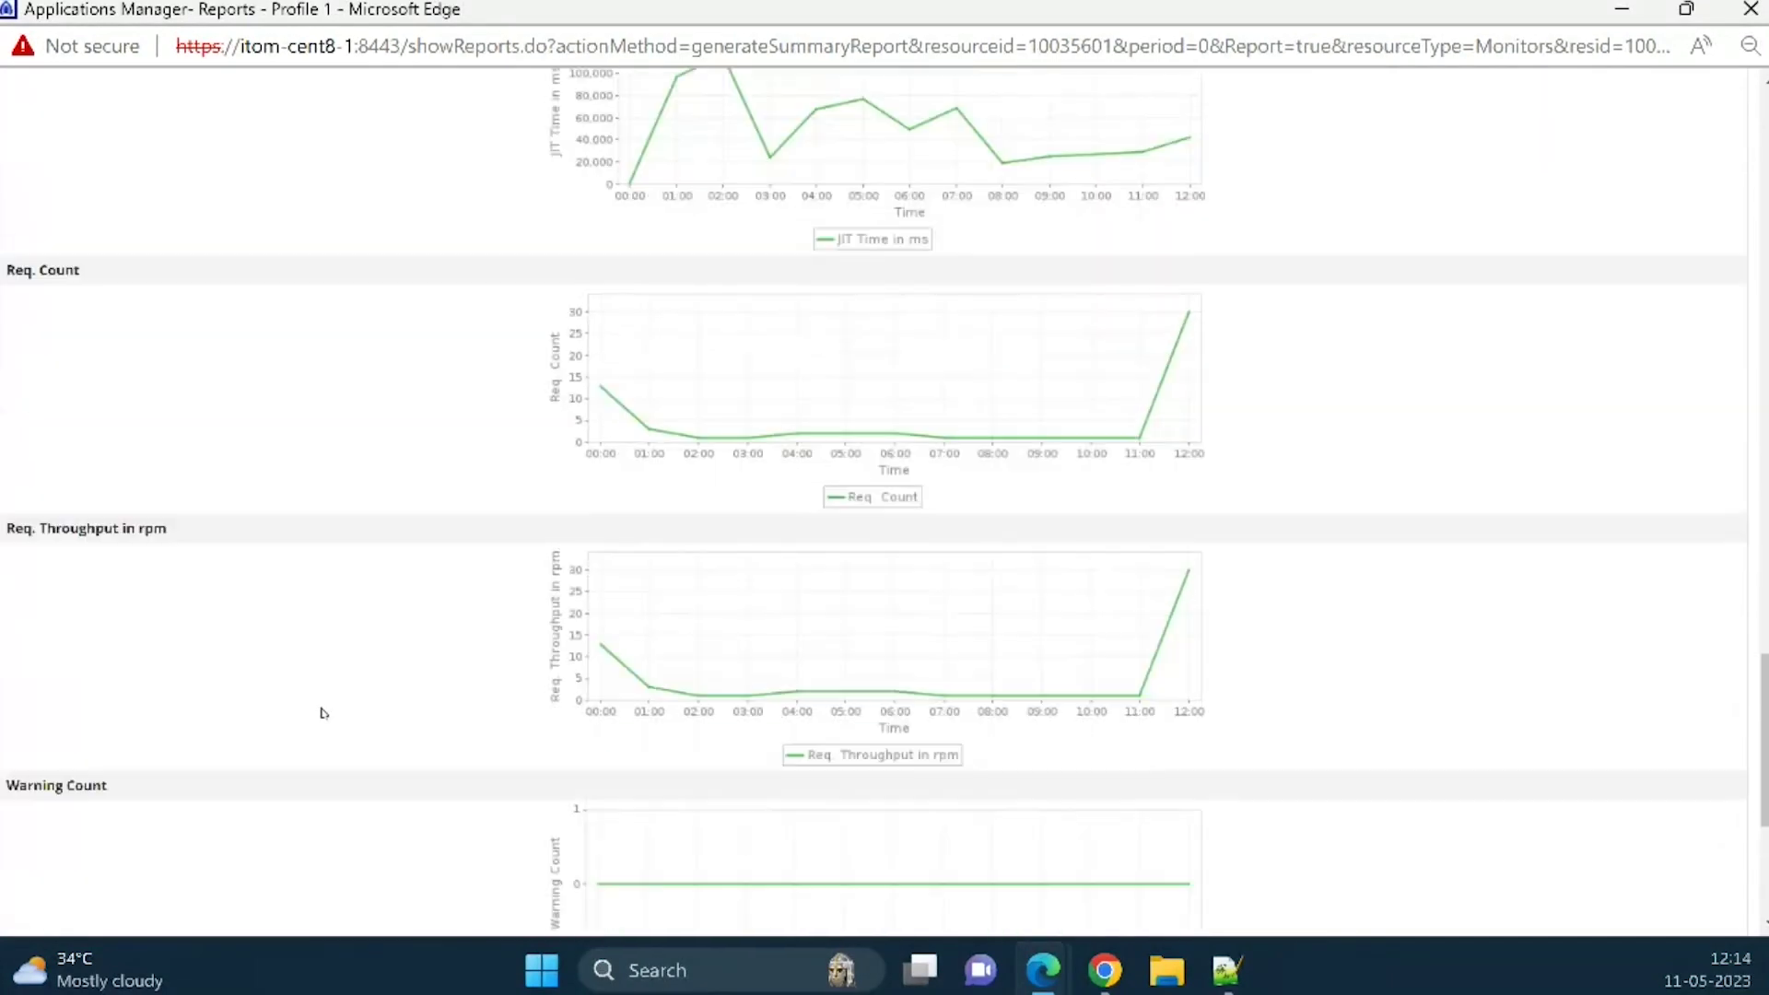
{"action": "scroll", "coordinate": [322, 715], "scroll_direction": "up", "scroll_amount": 15}
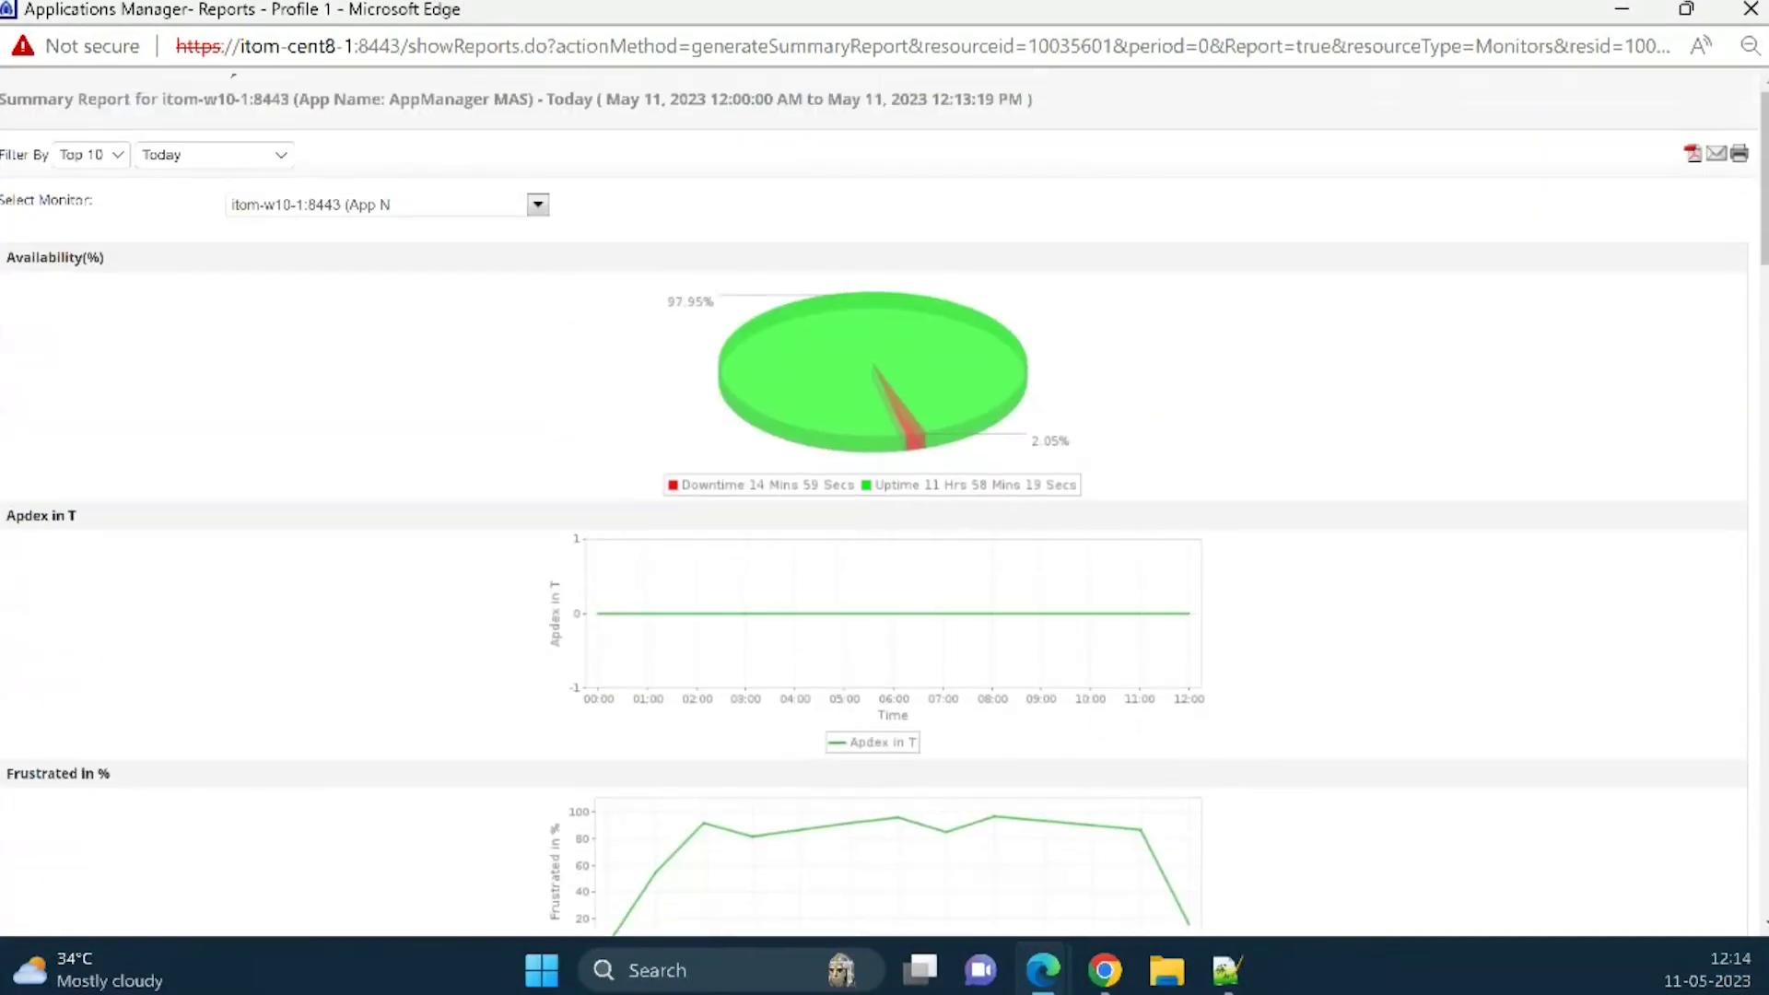
- Set the summary report period to This Month, review the availability and attribute charts, and close the report
{"action": "left_click", "coordinate": [244, 147]}
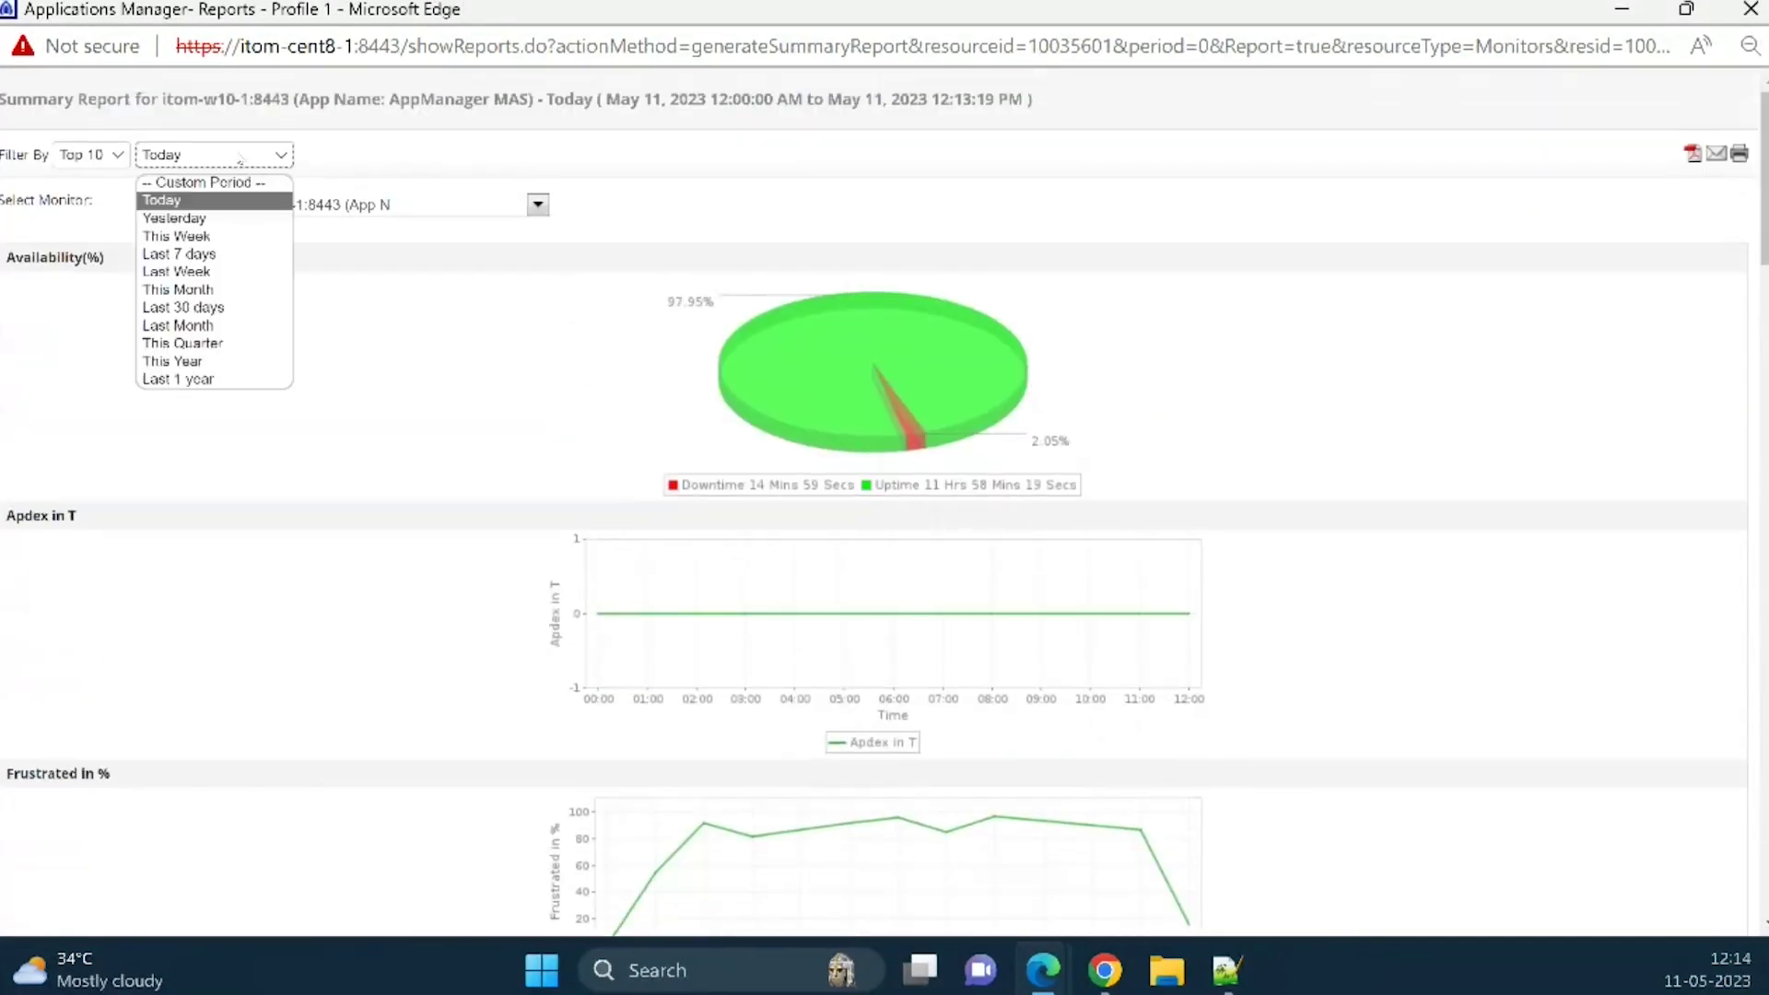
{"action": "left_click", "coordinate": [213, 293]}
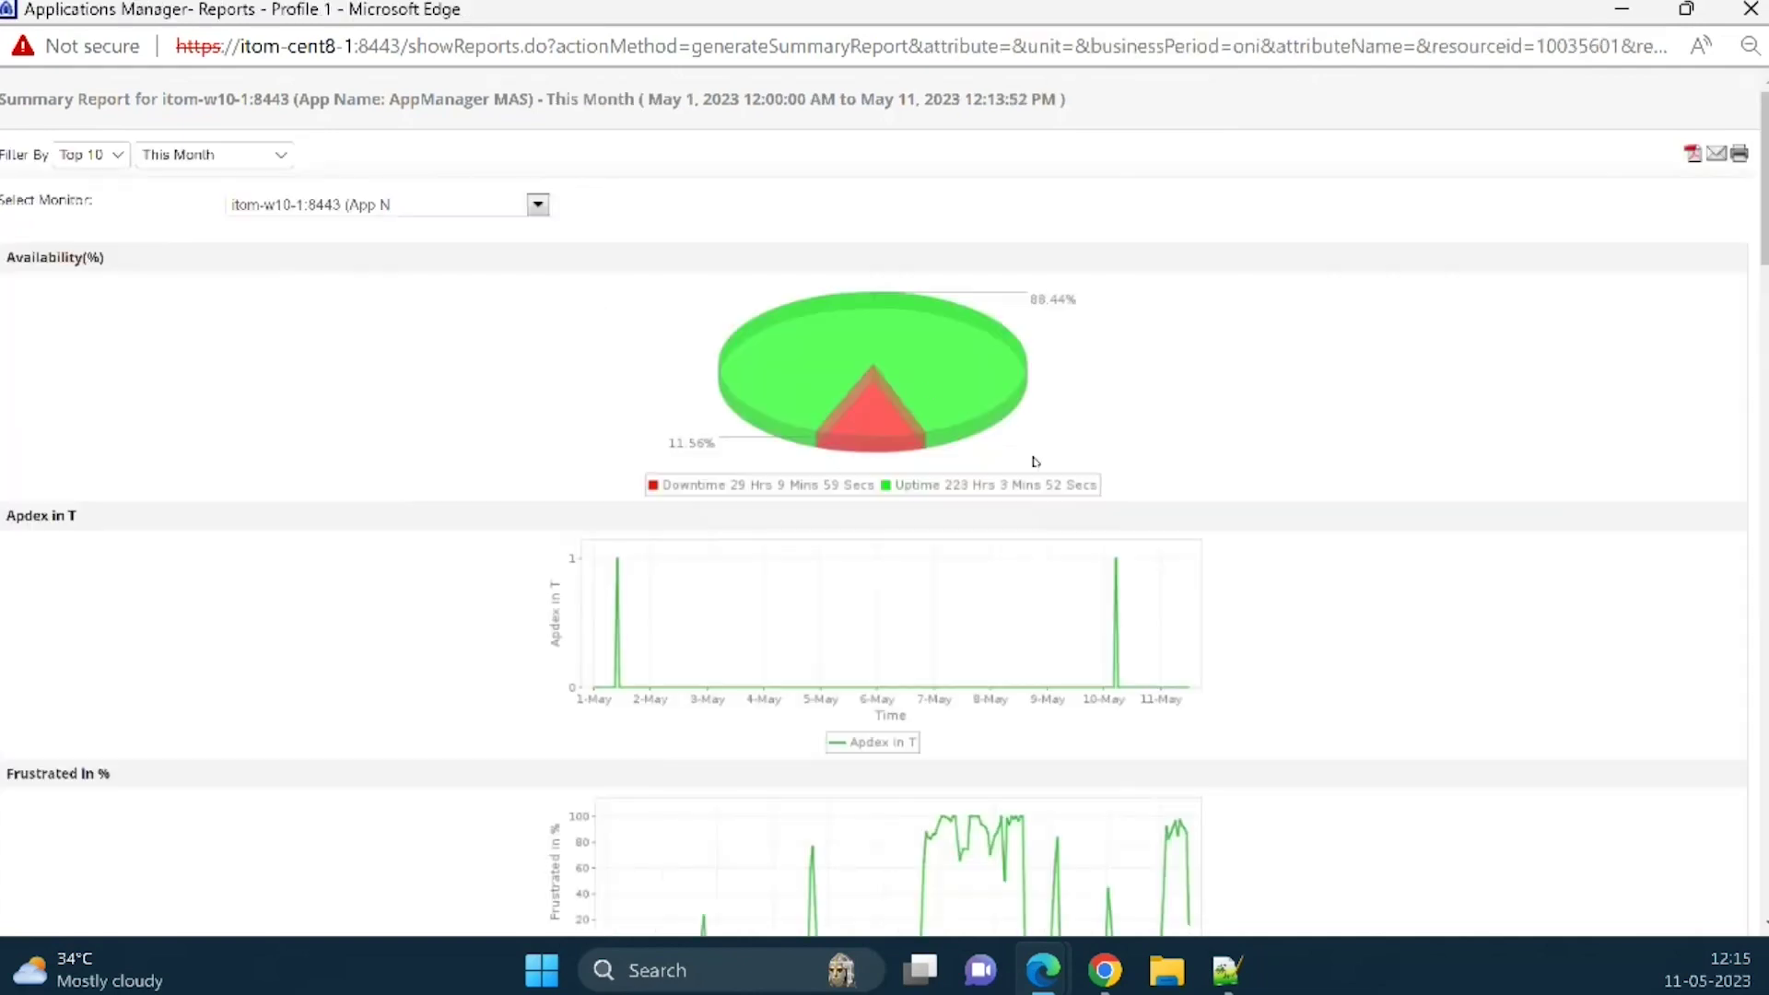
{"action": "scroll", "coordinate": [1035, 458], "scroll_direction": "down", "scroll_amount": 5}
{"action": "key", "text": "ctrl+w"}
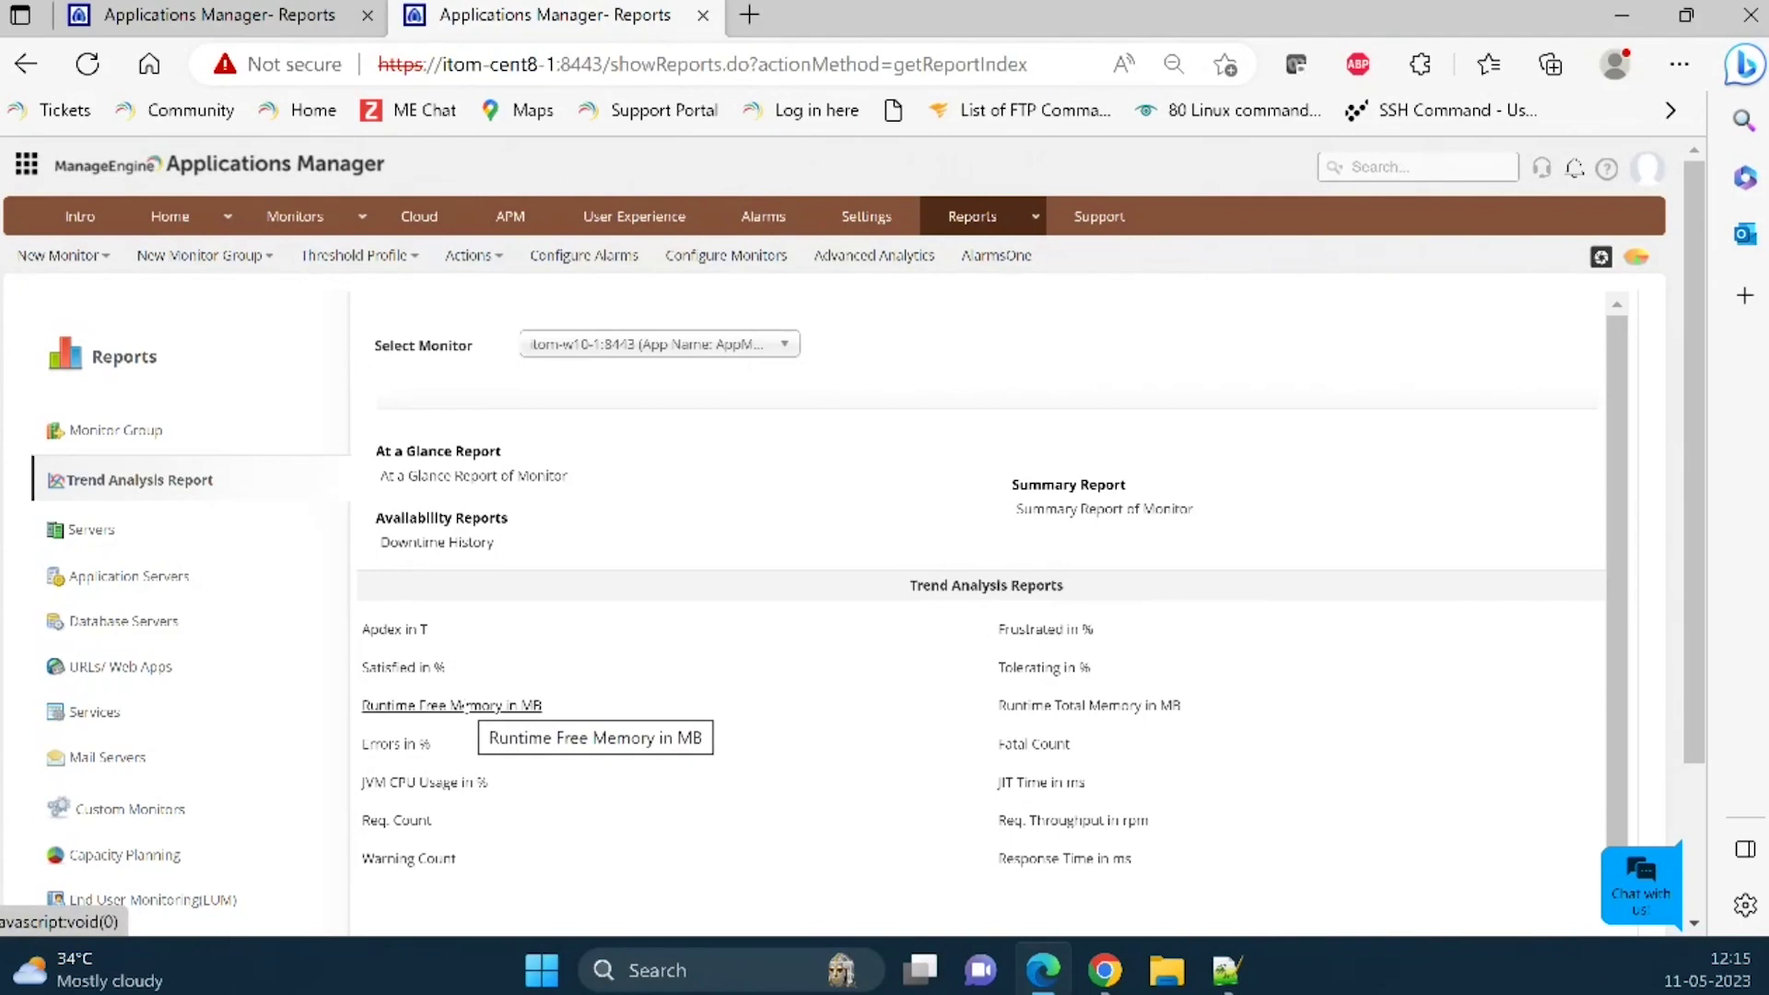
- Open the JVM CPU Usage trend report in a maximized window, review the Last 7 days graph and hourly values, and close it
{"action": "left_click", "coordinate": [421, 783]}
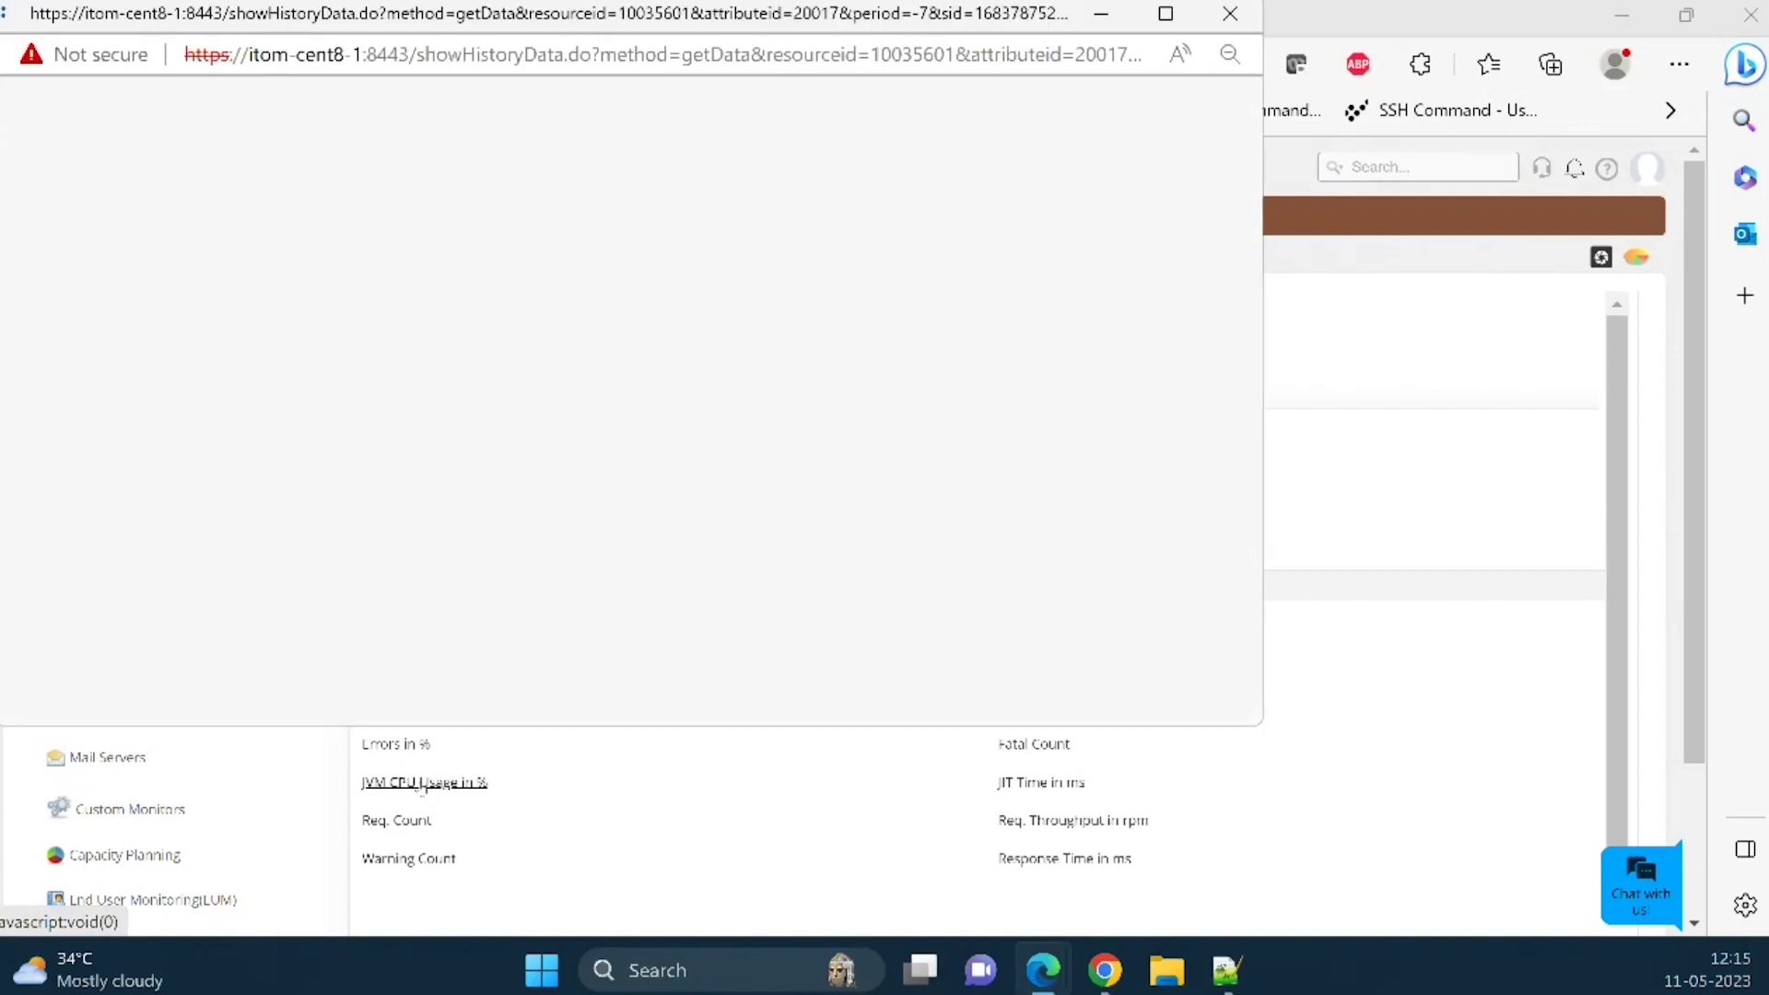
{"action": "left_click", "coordinate": [1167, 13]}
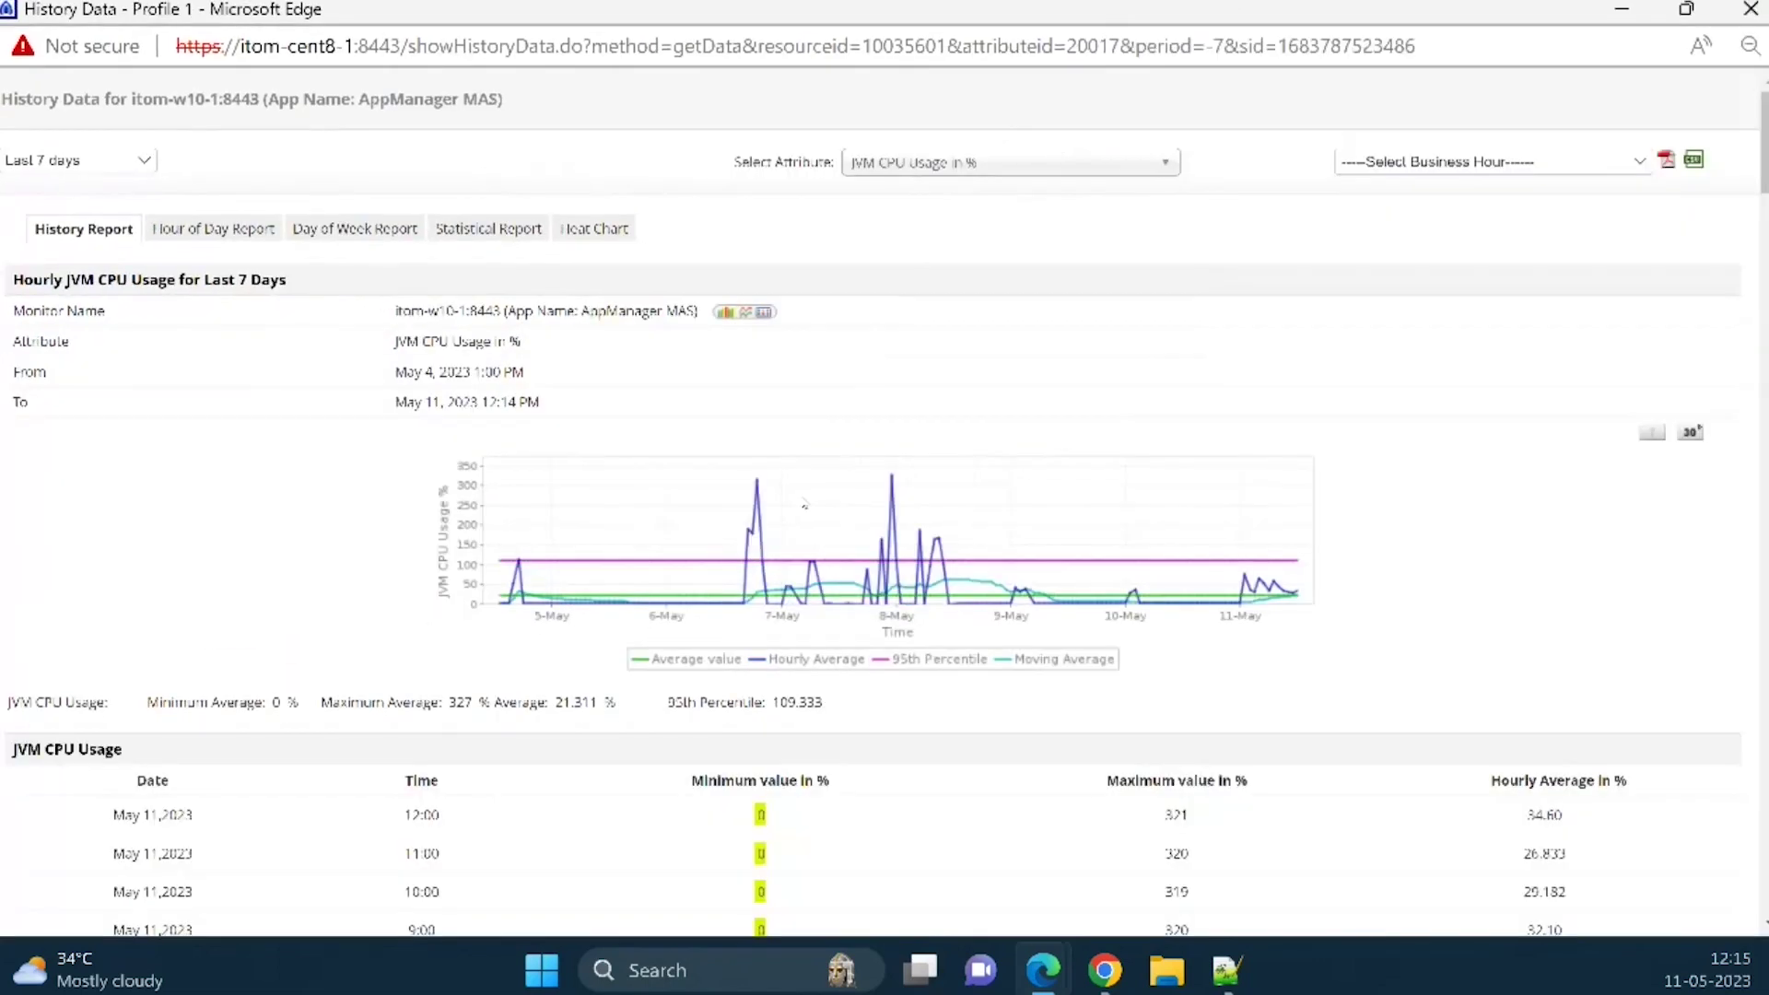
{"action": "scroll", "coordinate": [779, 560], "scroll_direction": "down", "scroll_amount": 2}
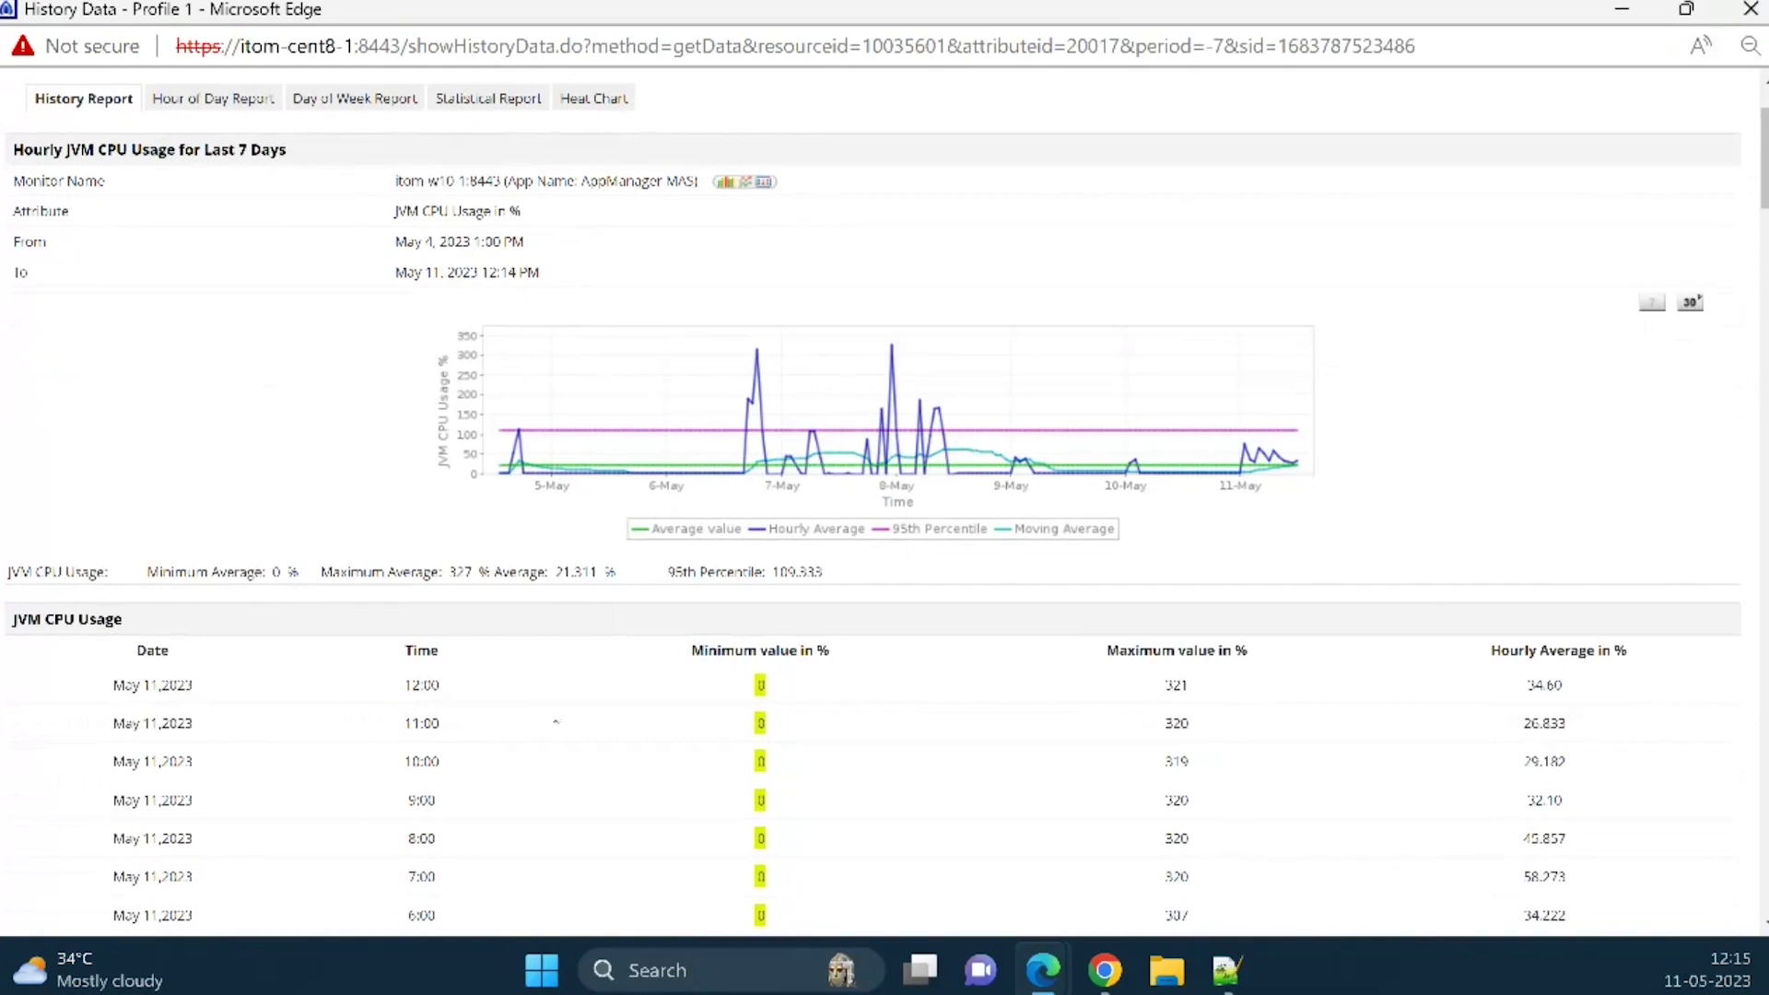
{"action": "scroll", "coordinate": [556, 722], "scroll_direction": "down", "scroll_amount": 4}
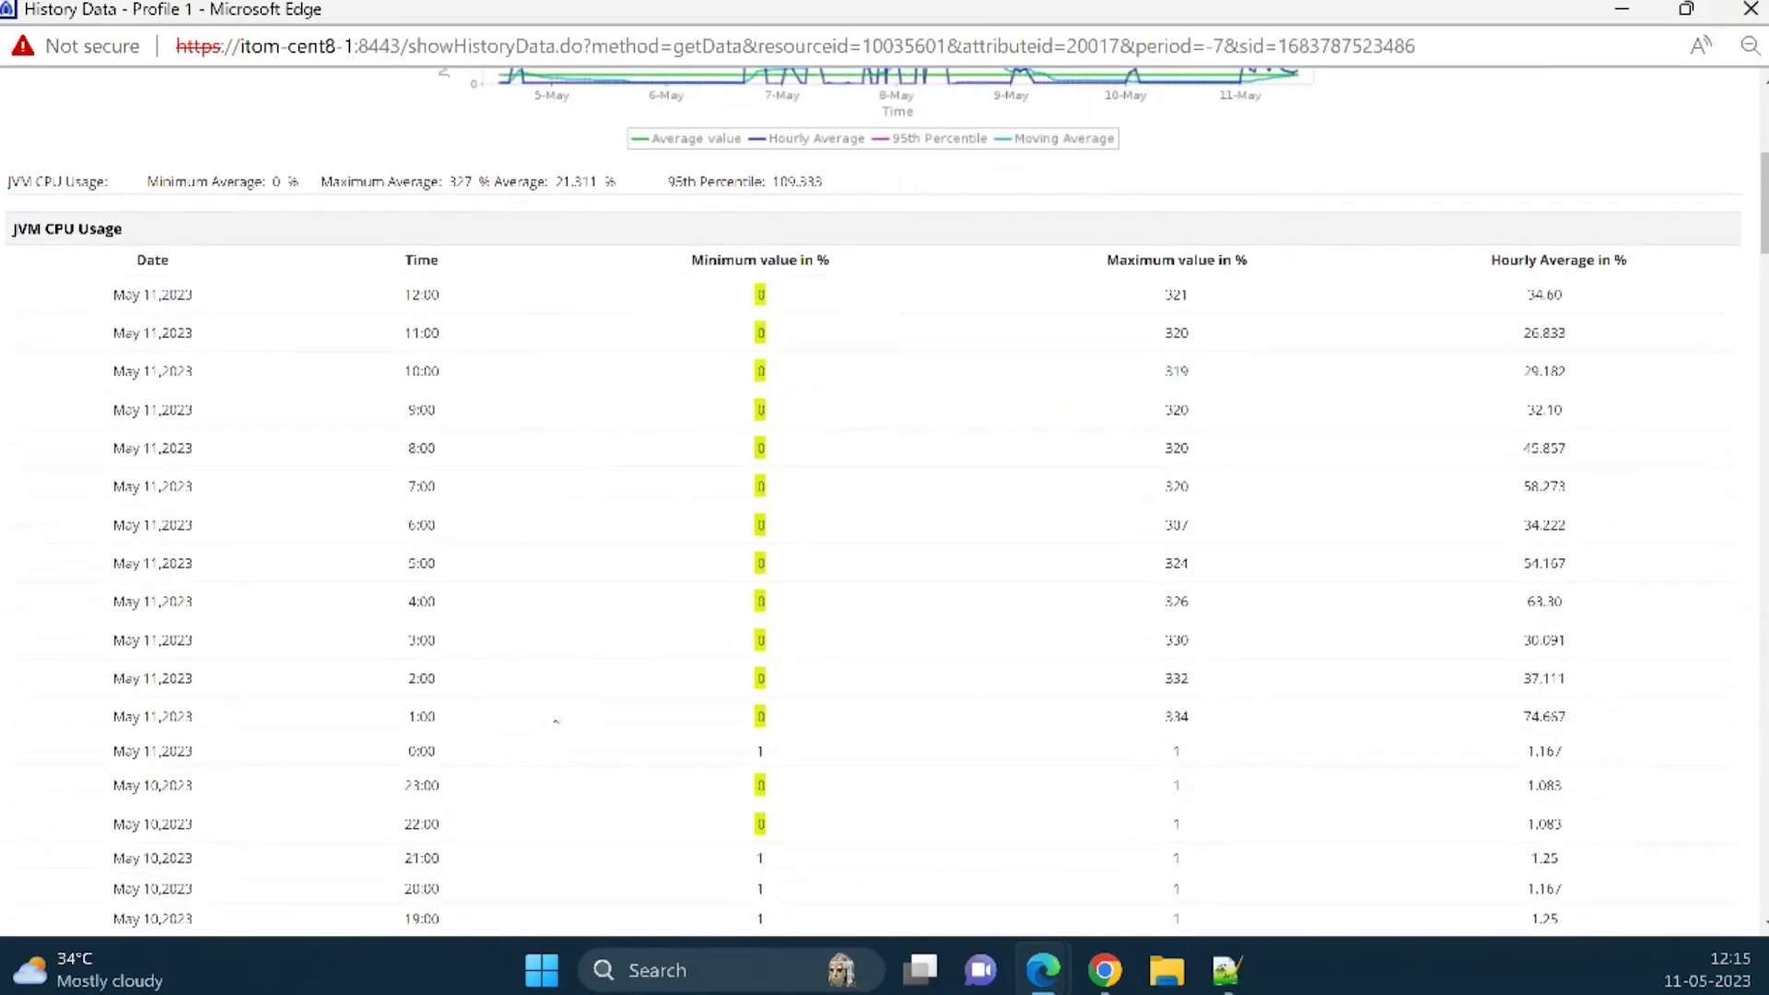
{"action": "scroll", "coordinate": [555, 723], "scroll_direction": "down", "scroll_amount": 7}
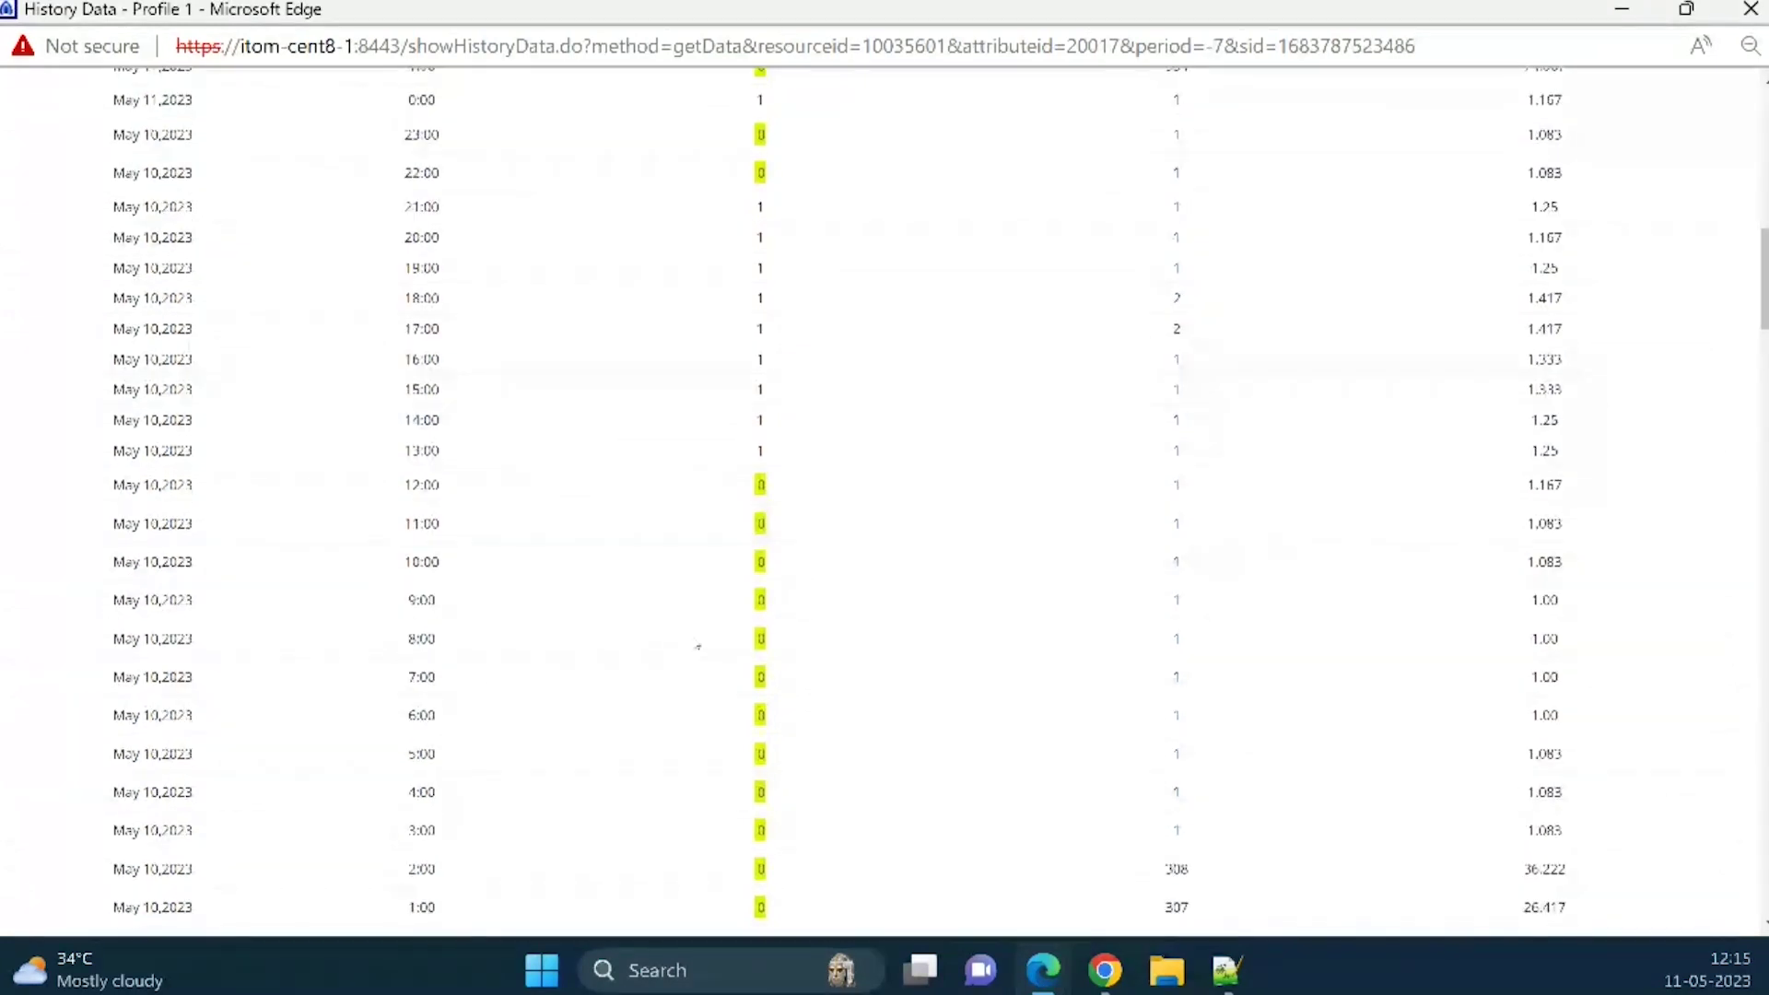
{"action": "left_click", "coordinate": [1751, 9]}
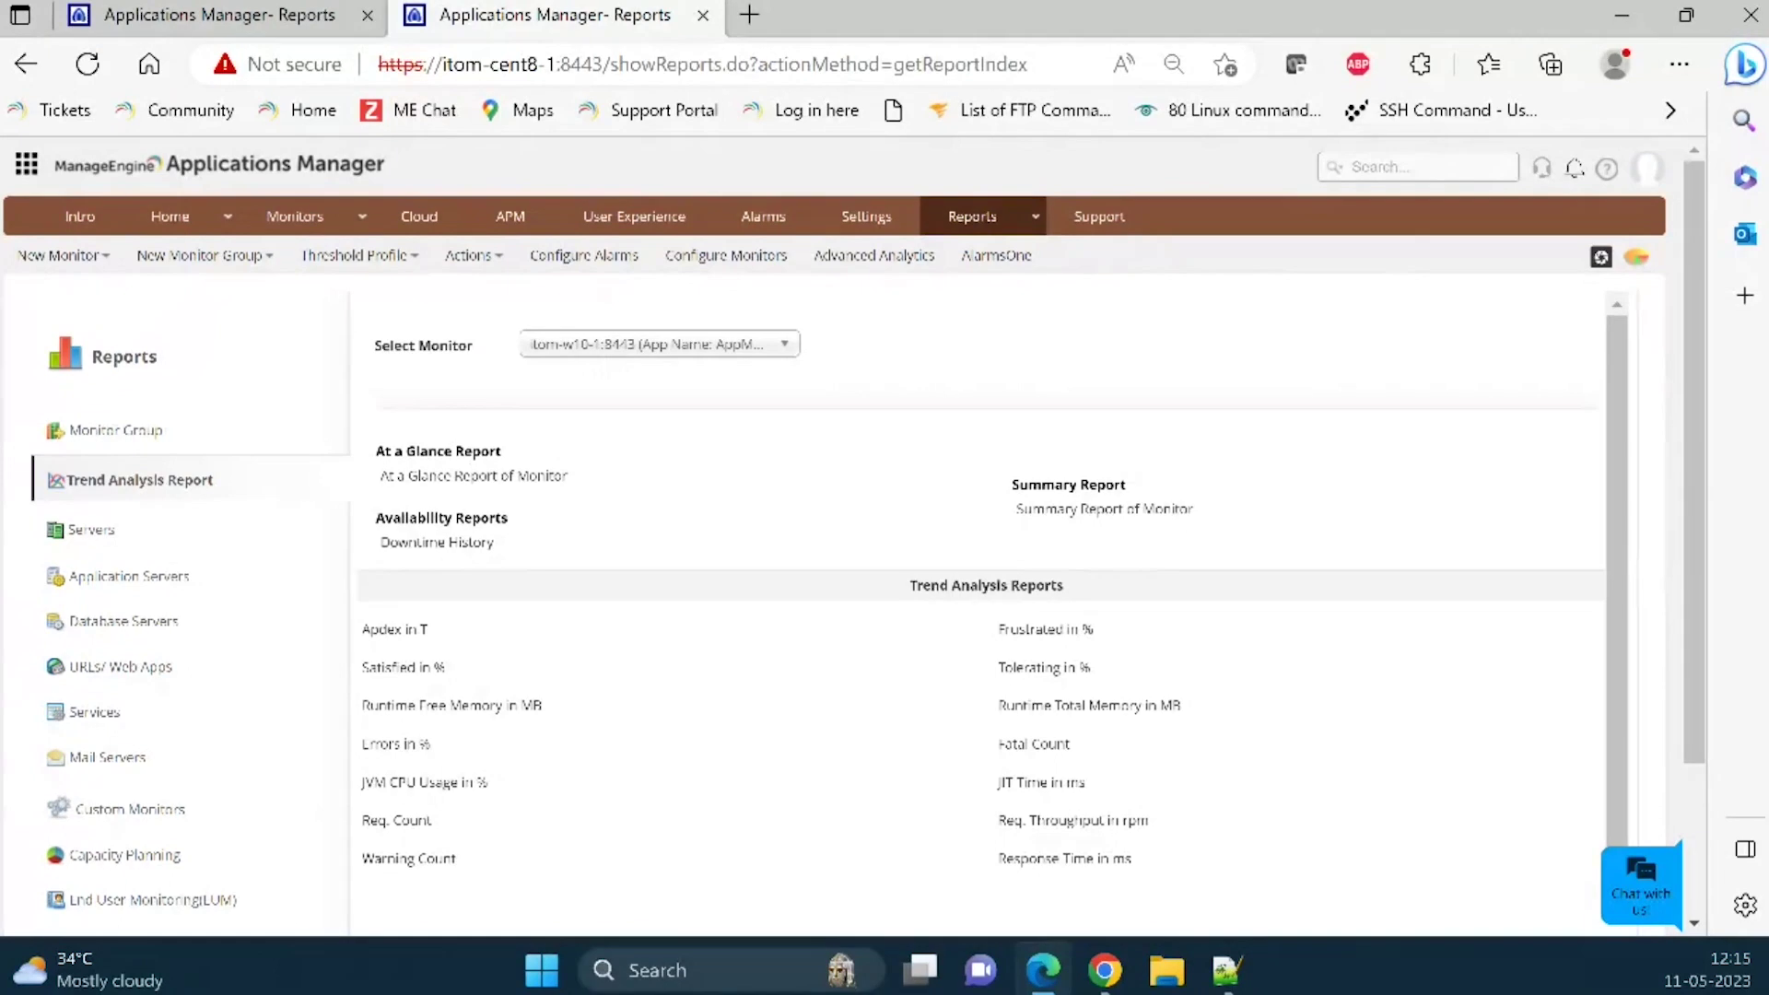
- Open the Forecast Report section and set the monitor type to Application Servers
{"action": "scroll", "coordinate": [231, 723], "scroll_direction": "down", "scroll_amount": 3}
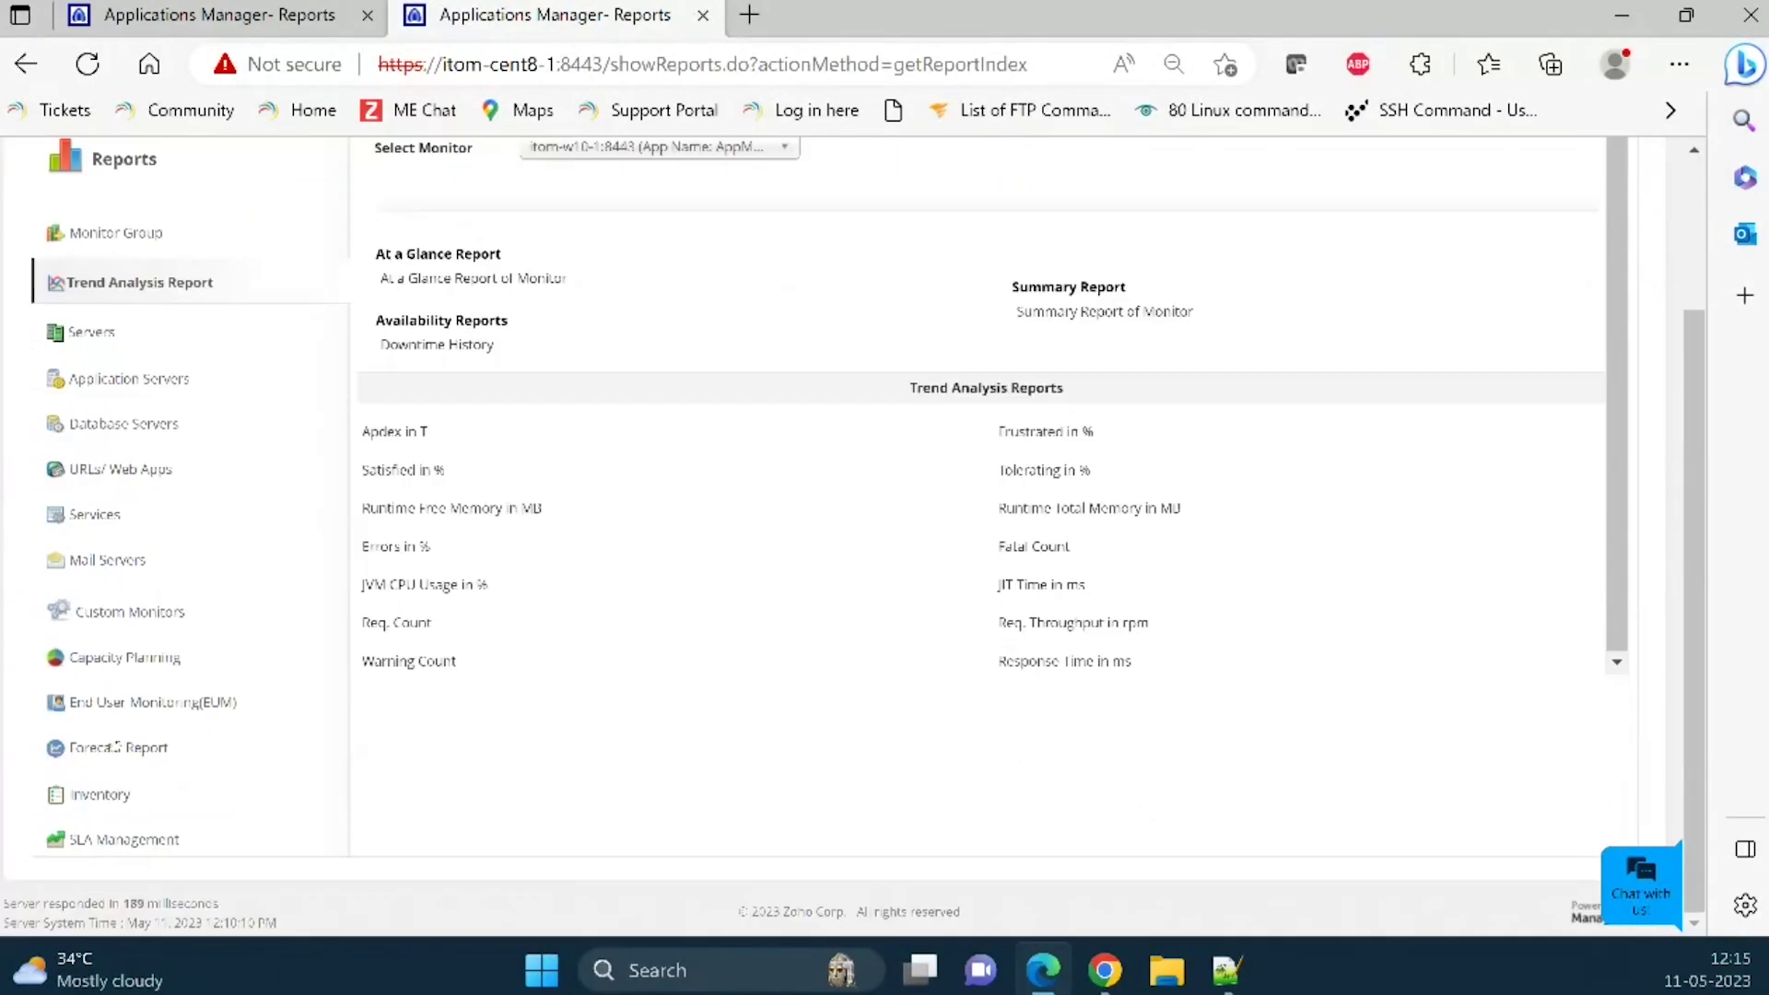
{"action": "left_click", "coordinate": [118, 748]}
{"action": "scroll", "coordinate": [653, 263], "scroll_direction": "up", "scroll_amount": 3}
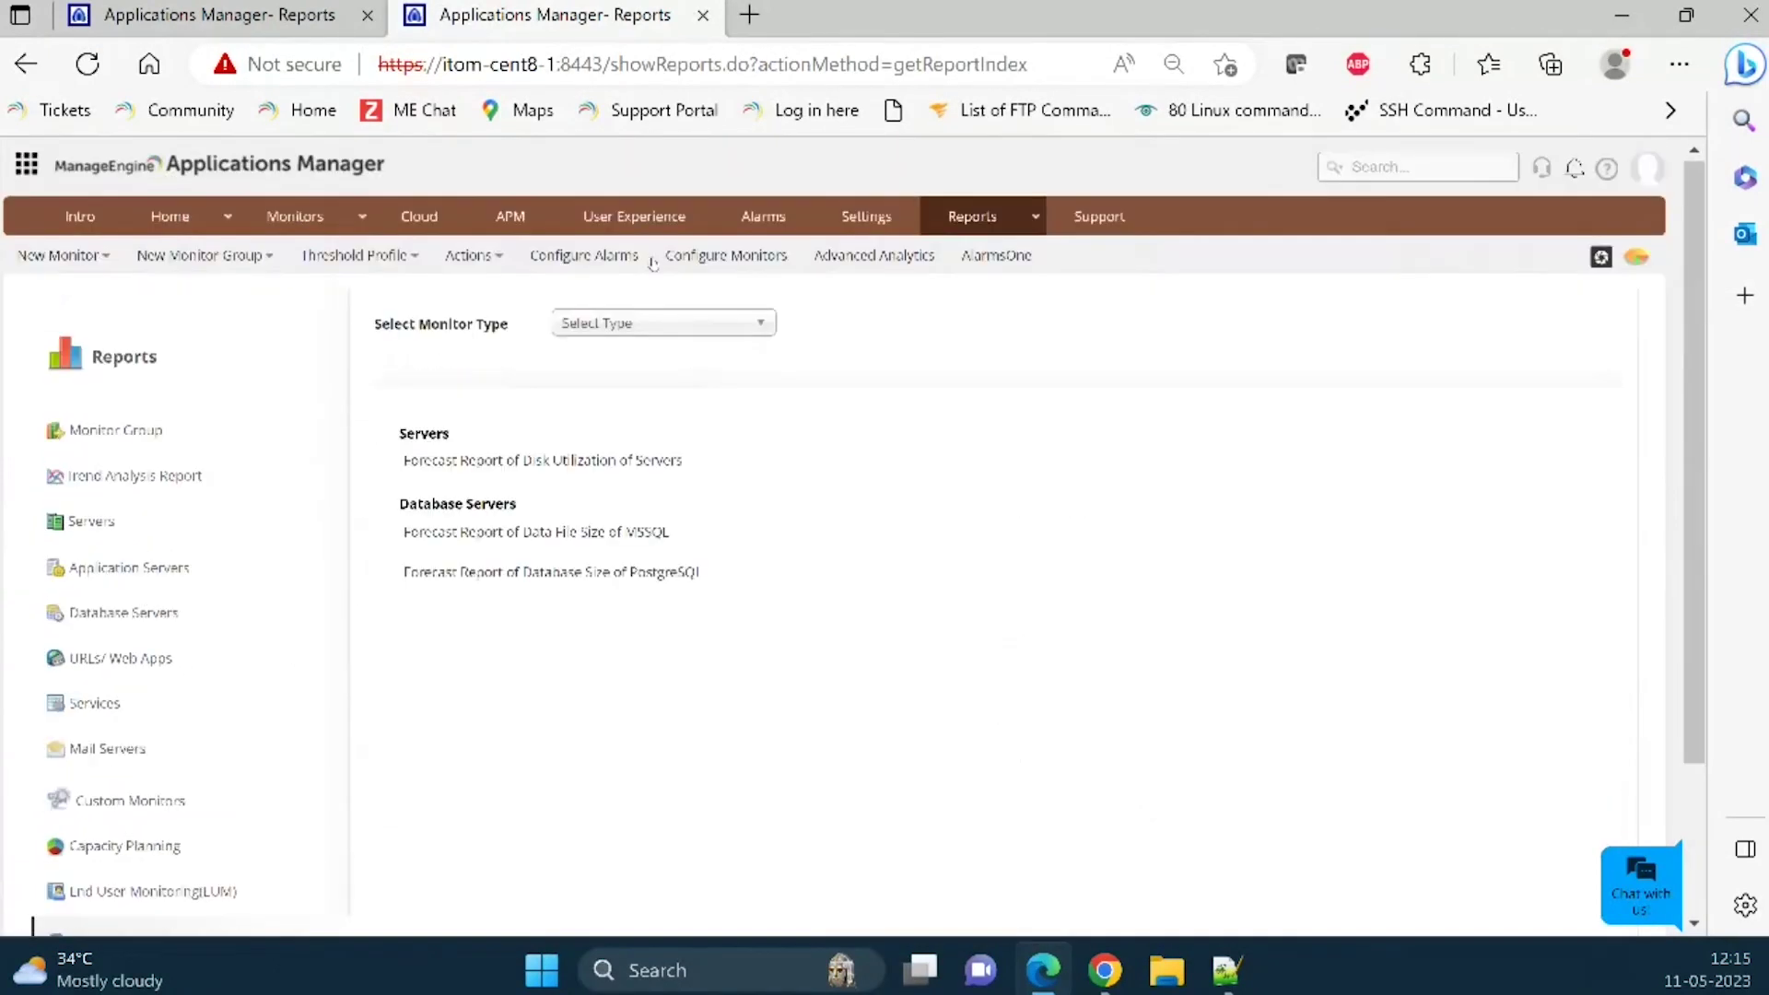
{"action": "left_click", "coordinate": [599, 324]}
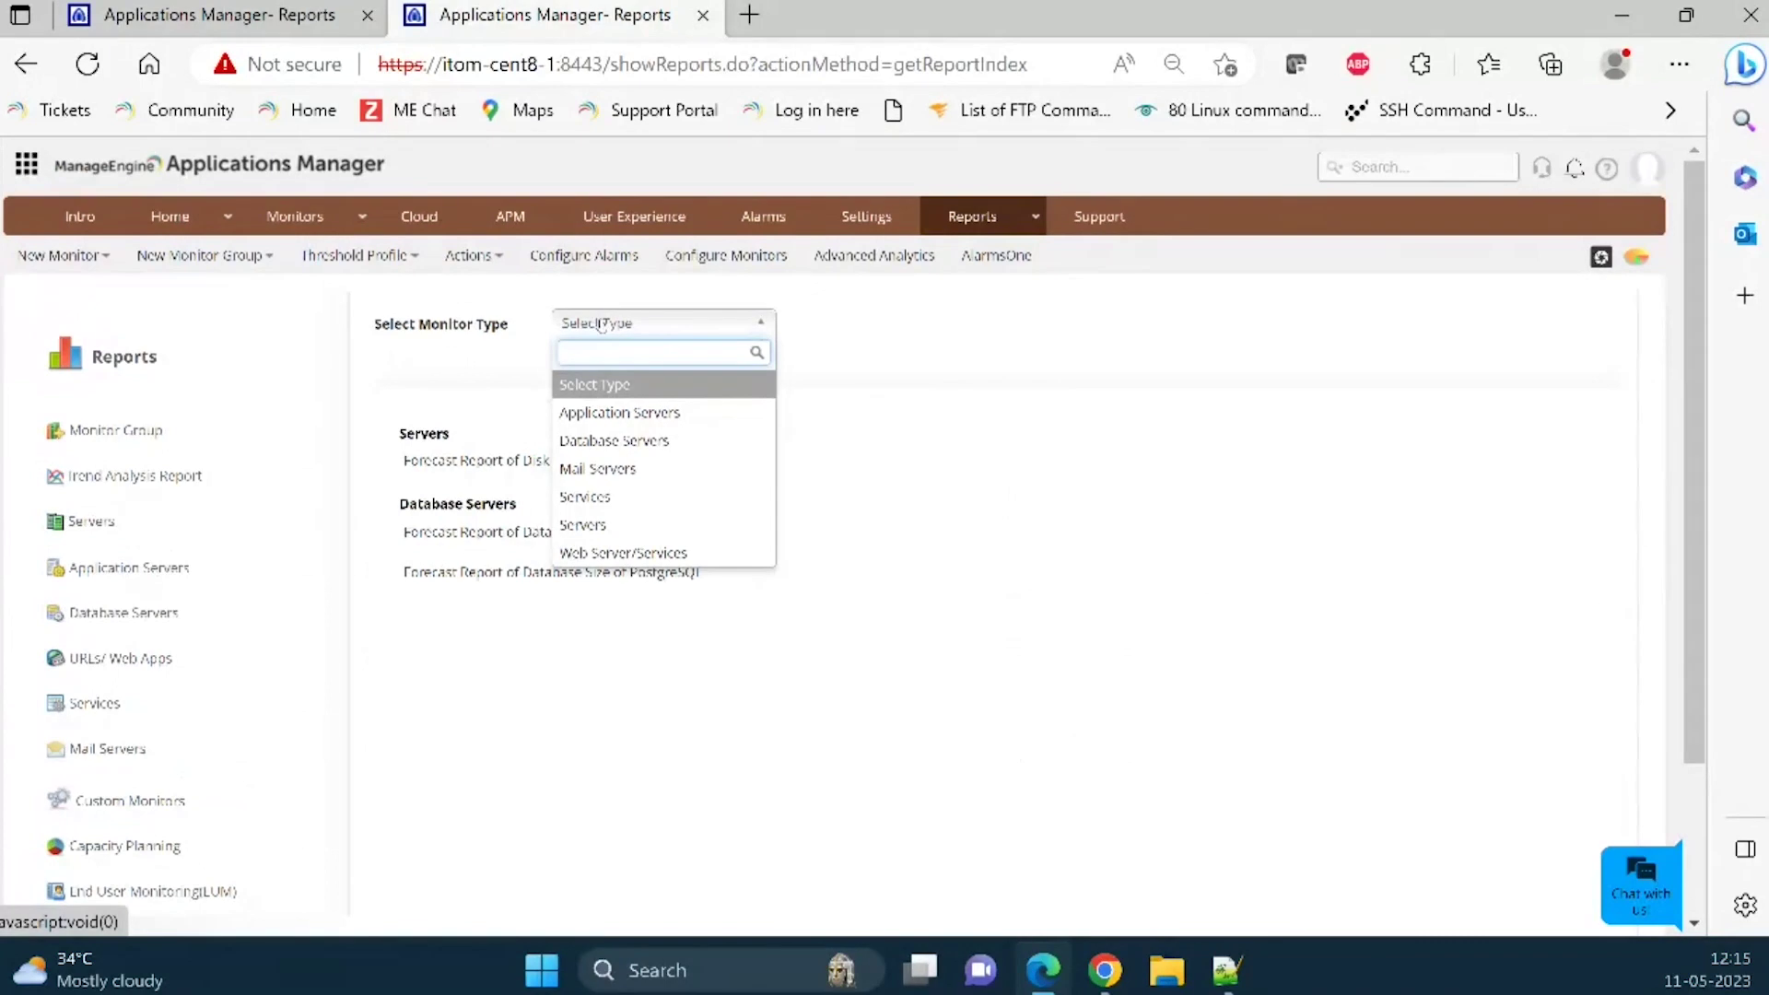
{"action": "type", "text": "ap"}
{"action": "left_click", "coordinate": [582, 388]}
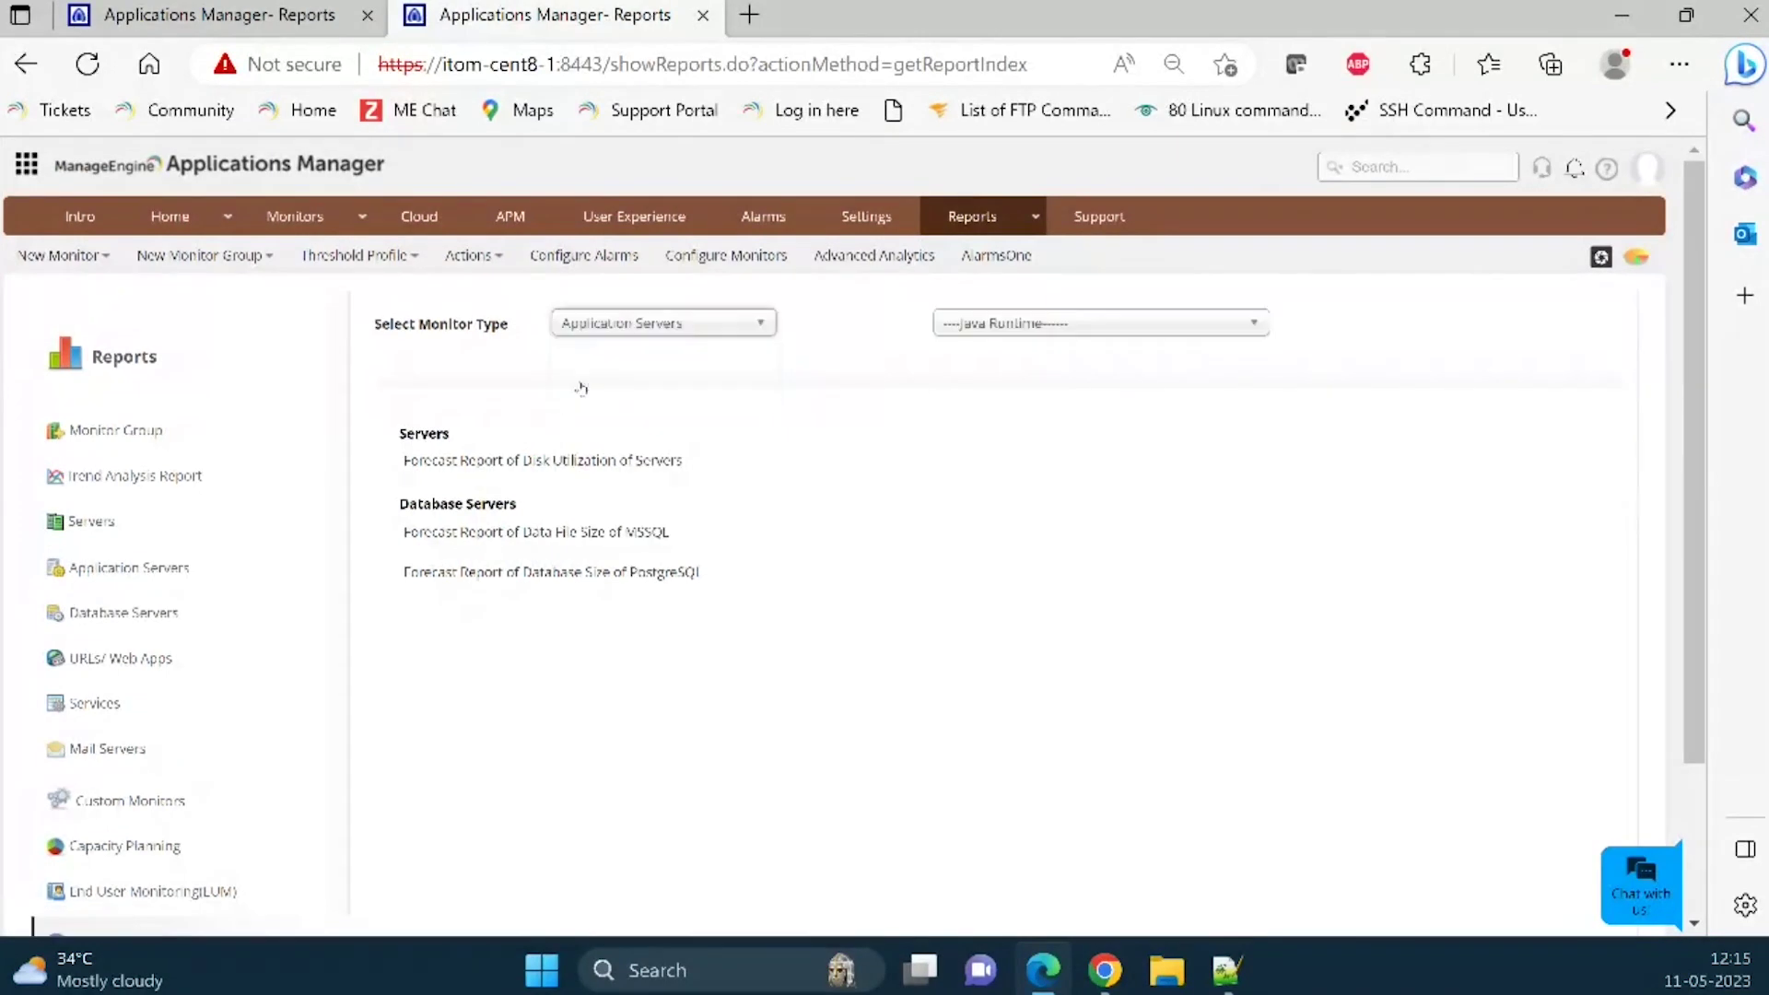
- Generate the forecast report for the Apdex in T attribute under APM Insight
{"action": "left_click", "coordinate": [1090, 323]}
{"action": "scroll", "coordinate": [1182, 478], "scroll_direction": "down", "scroll_amount": 1}
{"action": "scroll", "coordinate": [1183, 477], "scroll_direction": "down", "scroll_amount": 5}
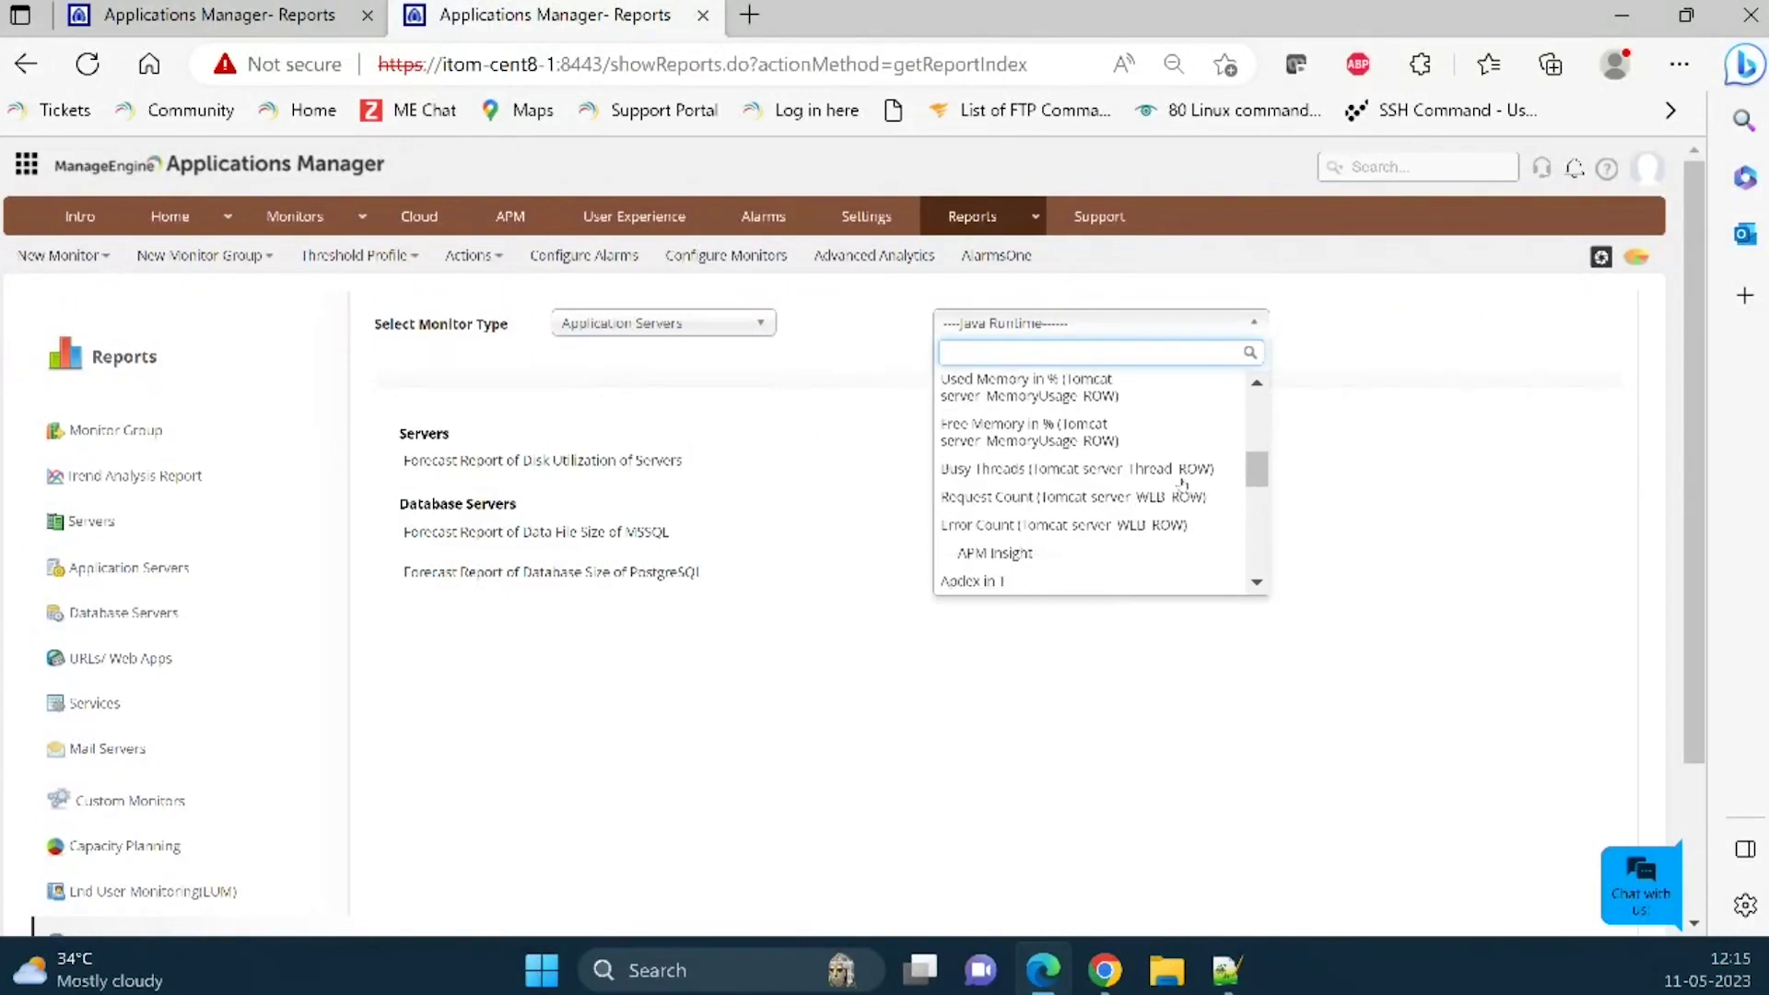
{"action": "scroll", "coordinate": [1087, 479], "scroll_direction": "down", "scroll_amount": 2}
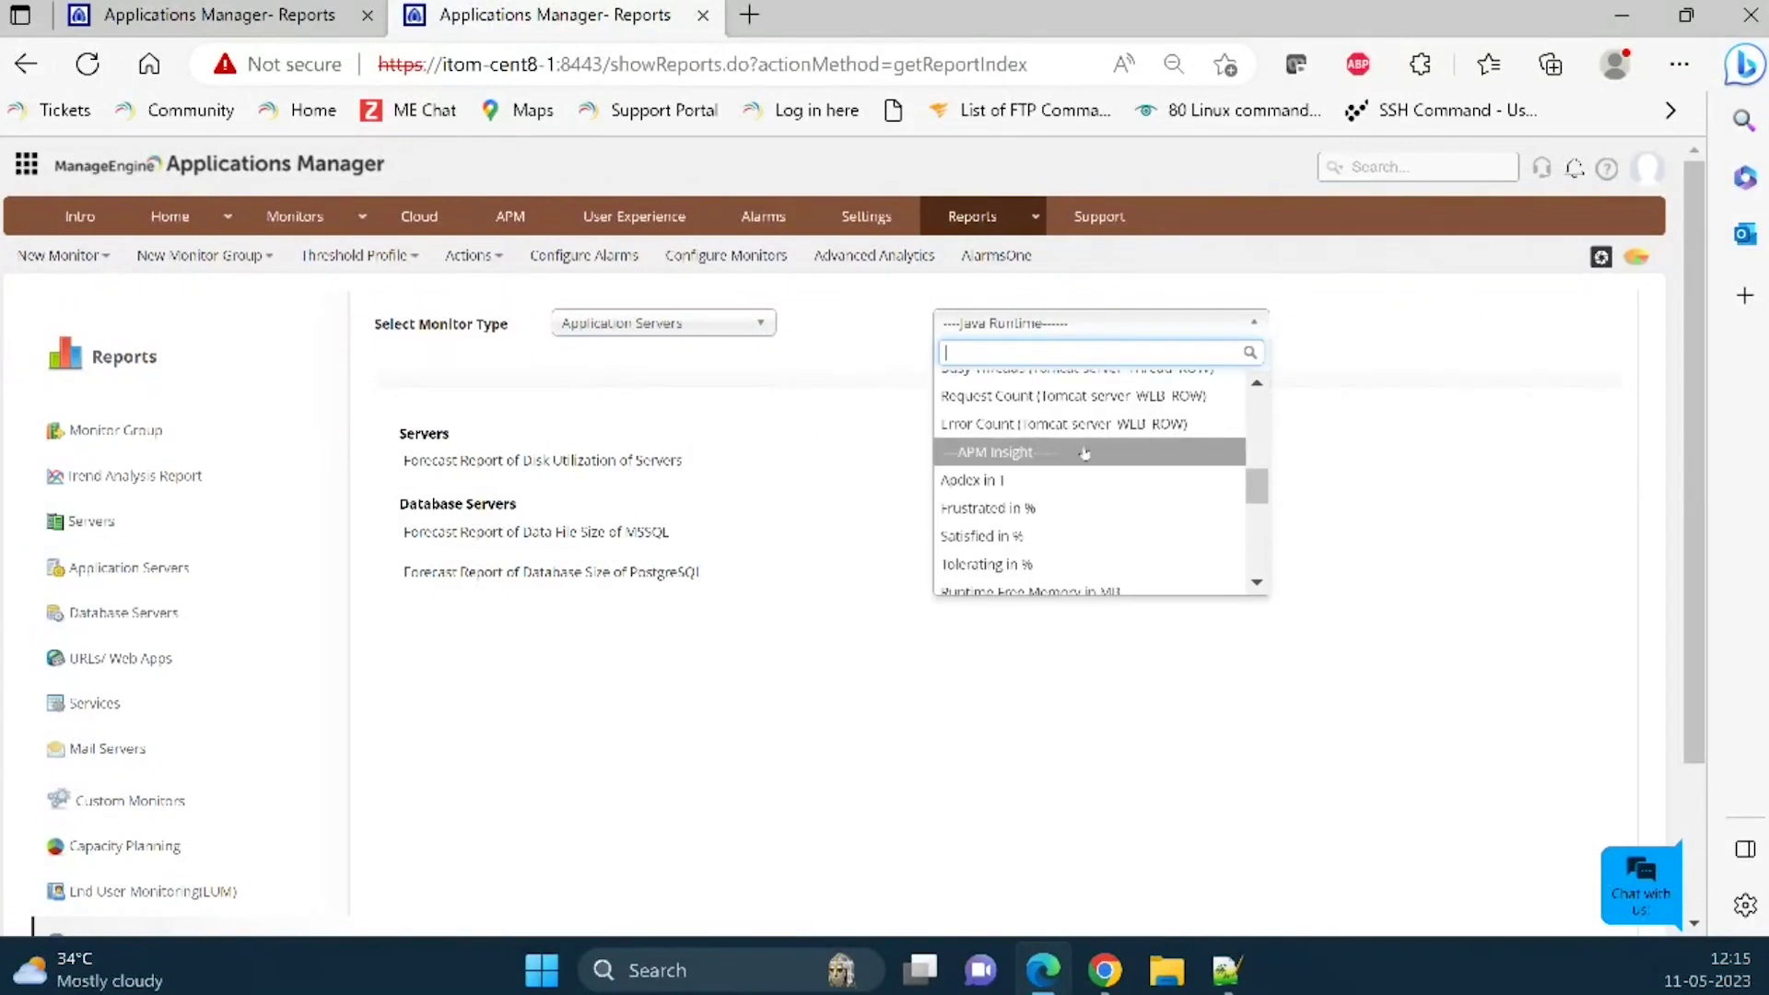
{"action": "left_click", "coordinate": [1089, 479]}
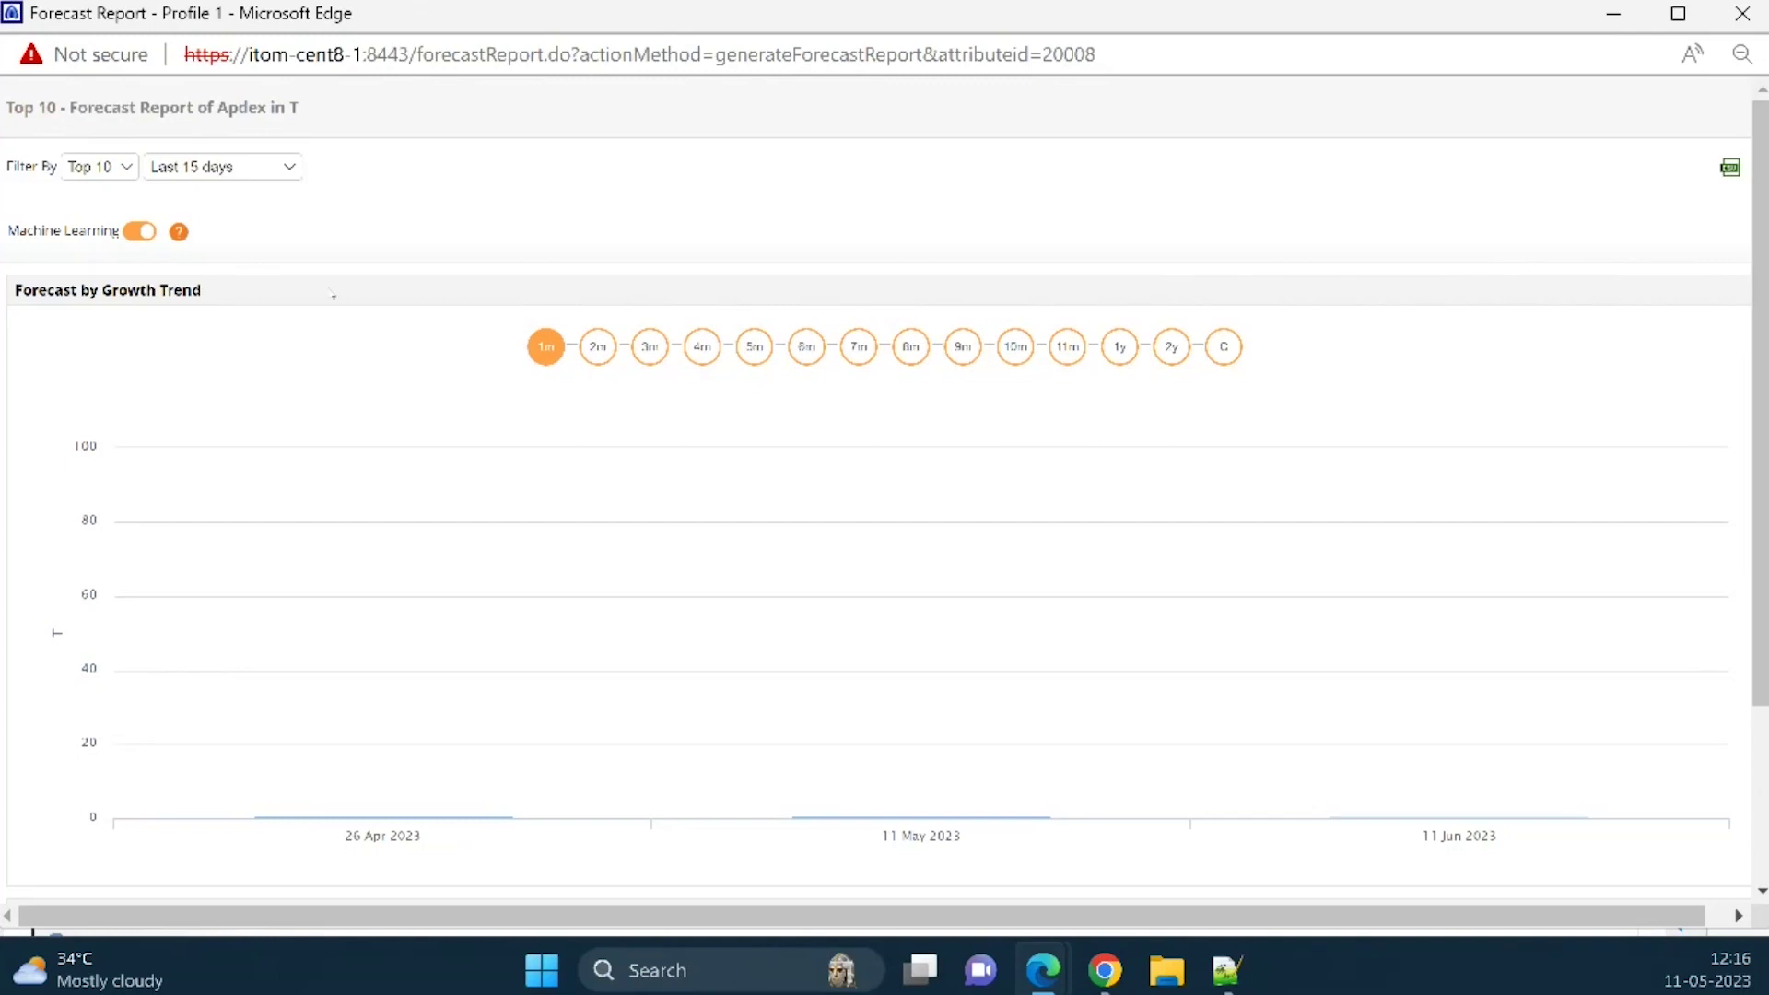
- Keep the forecast period at Last 15 days and view the growth trend for 2m
{"action": "left_click", "coordinate": [286, 169]}
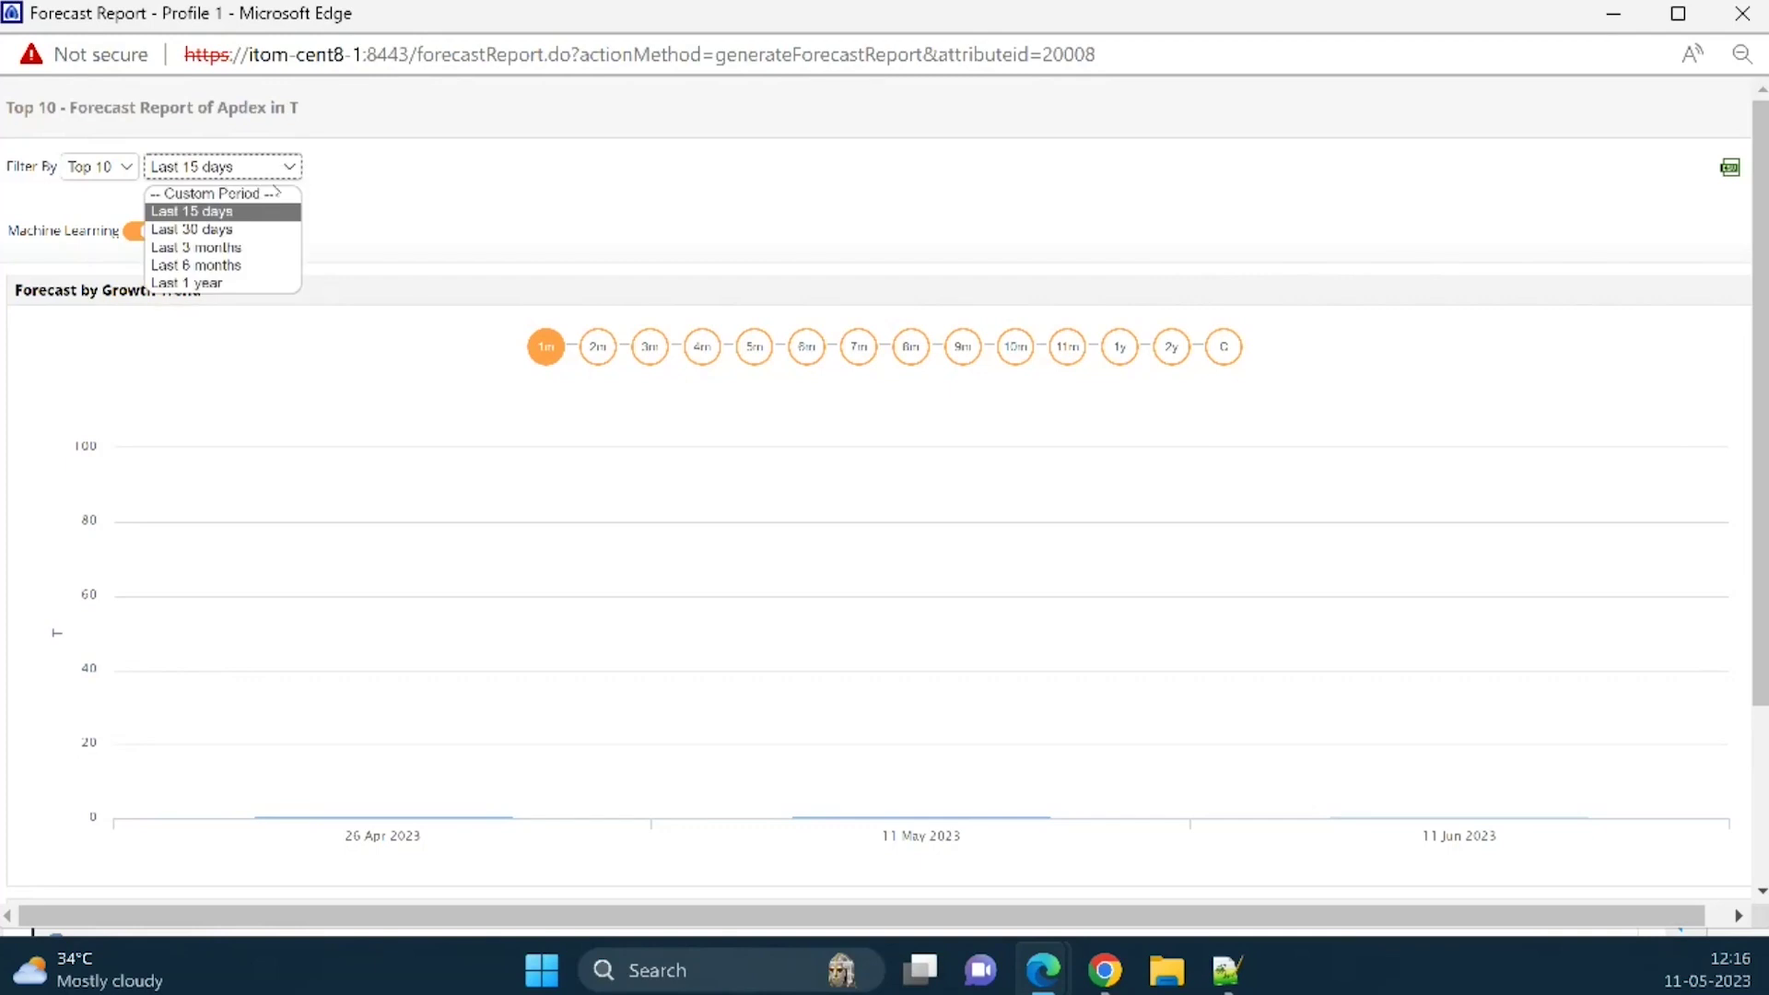
{"action": "left_click", "coordinate": [248, 213]}
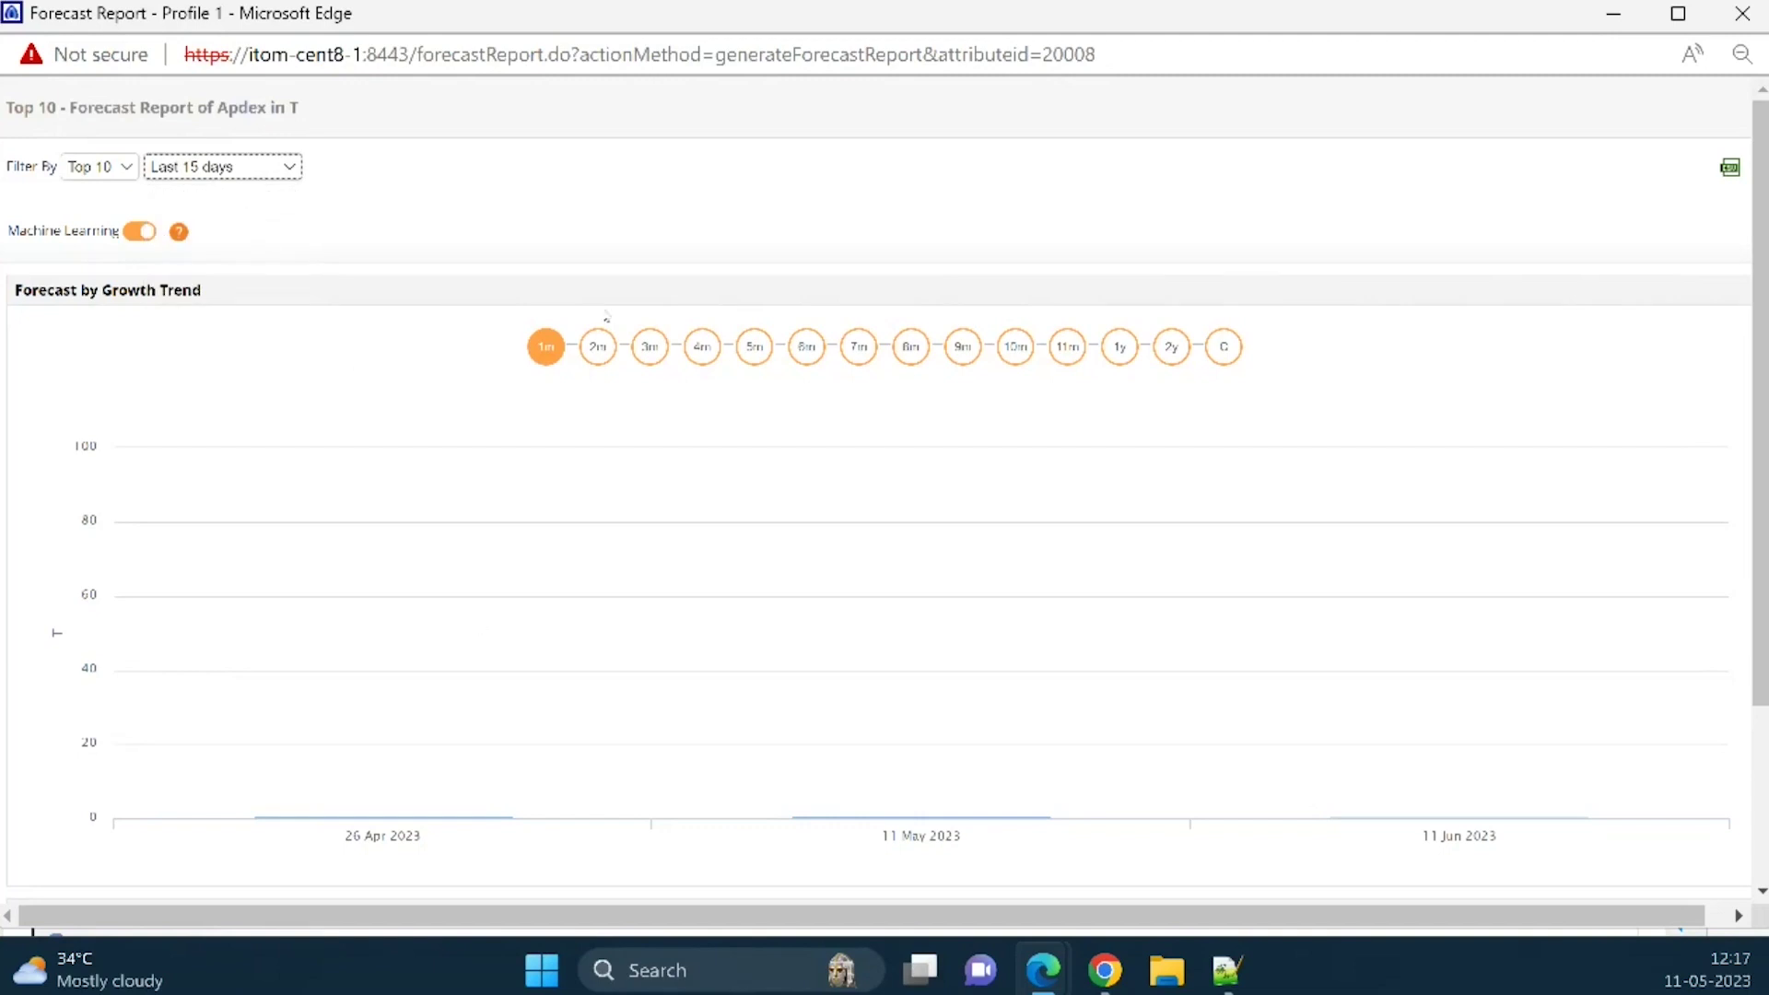
{"action": "left_click", "coordinate": [596, 351]}
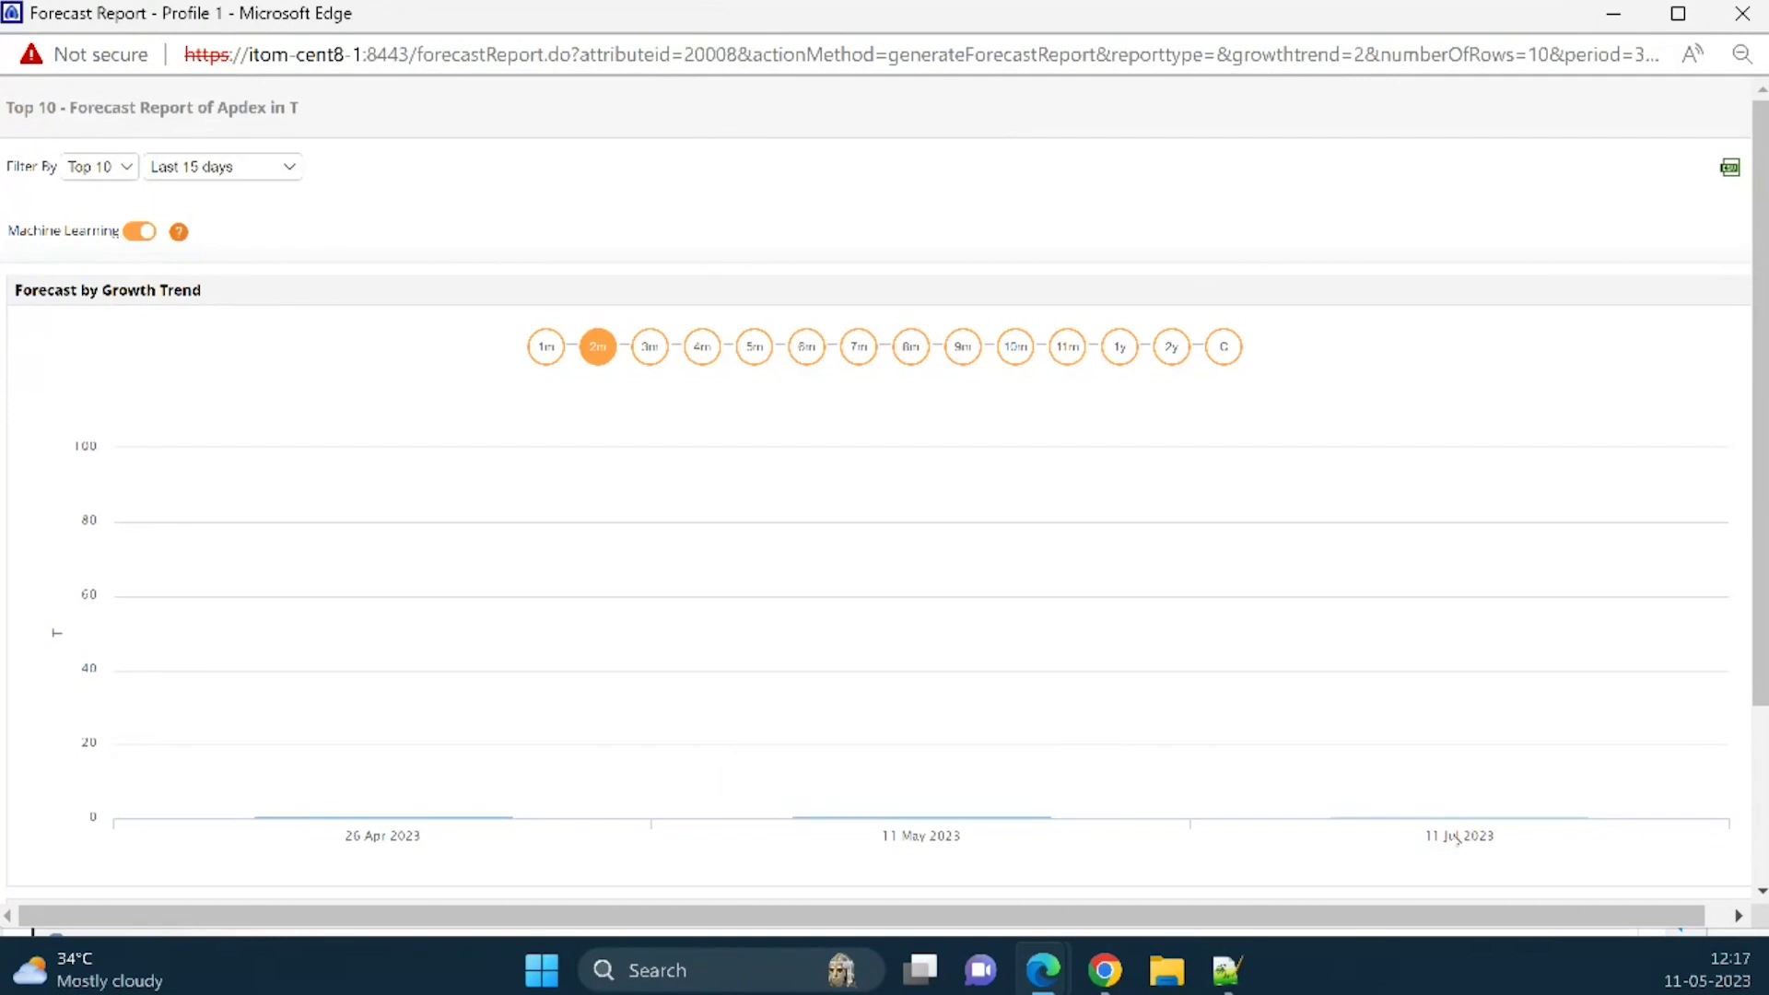
- Set the forecast growth trend to 5m, inspect the 11 Oct 2023 forecast and open the AppManager MAS monitor's detailed forecast report
{"action": "left_click", "coordinate": [755, 361]}
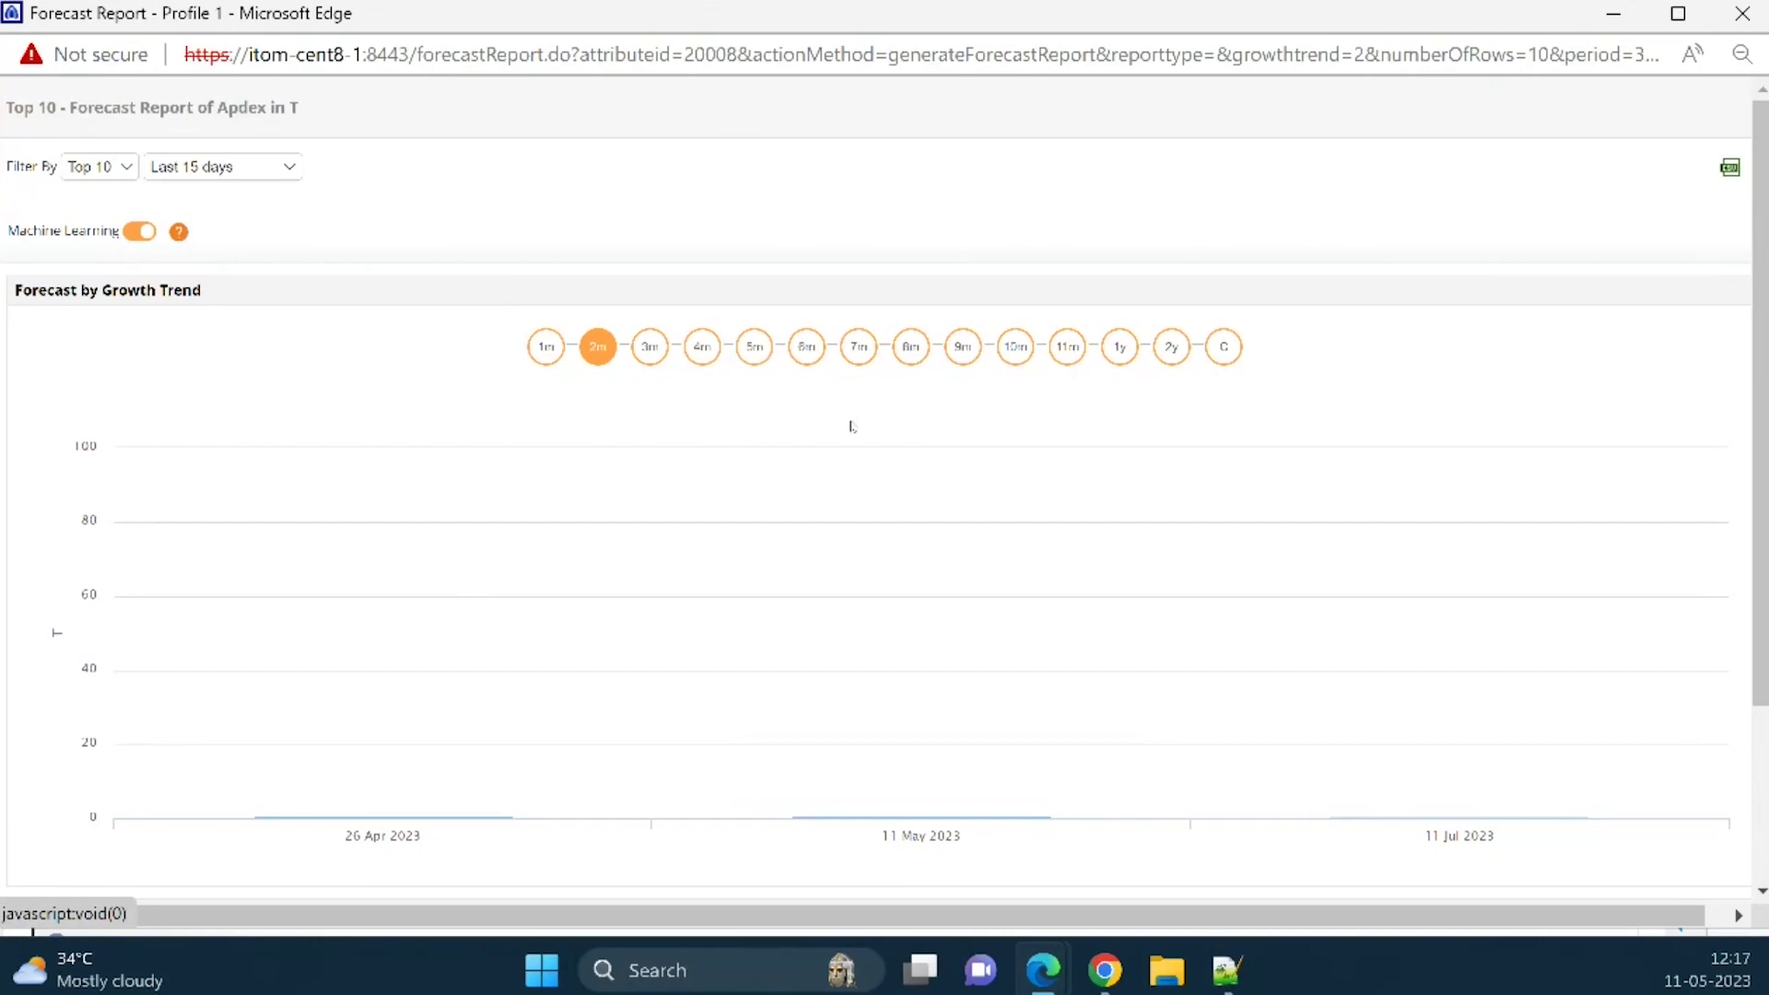
{"action": "left_click_drag", "start_coordinate": [756, 314], "coordinate": [758, 350]}
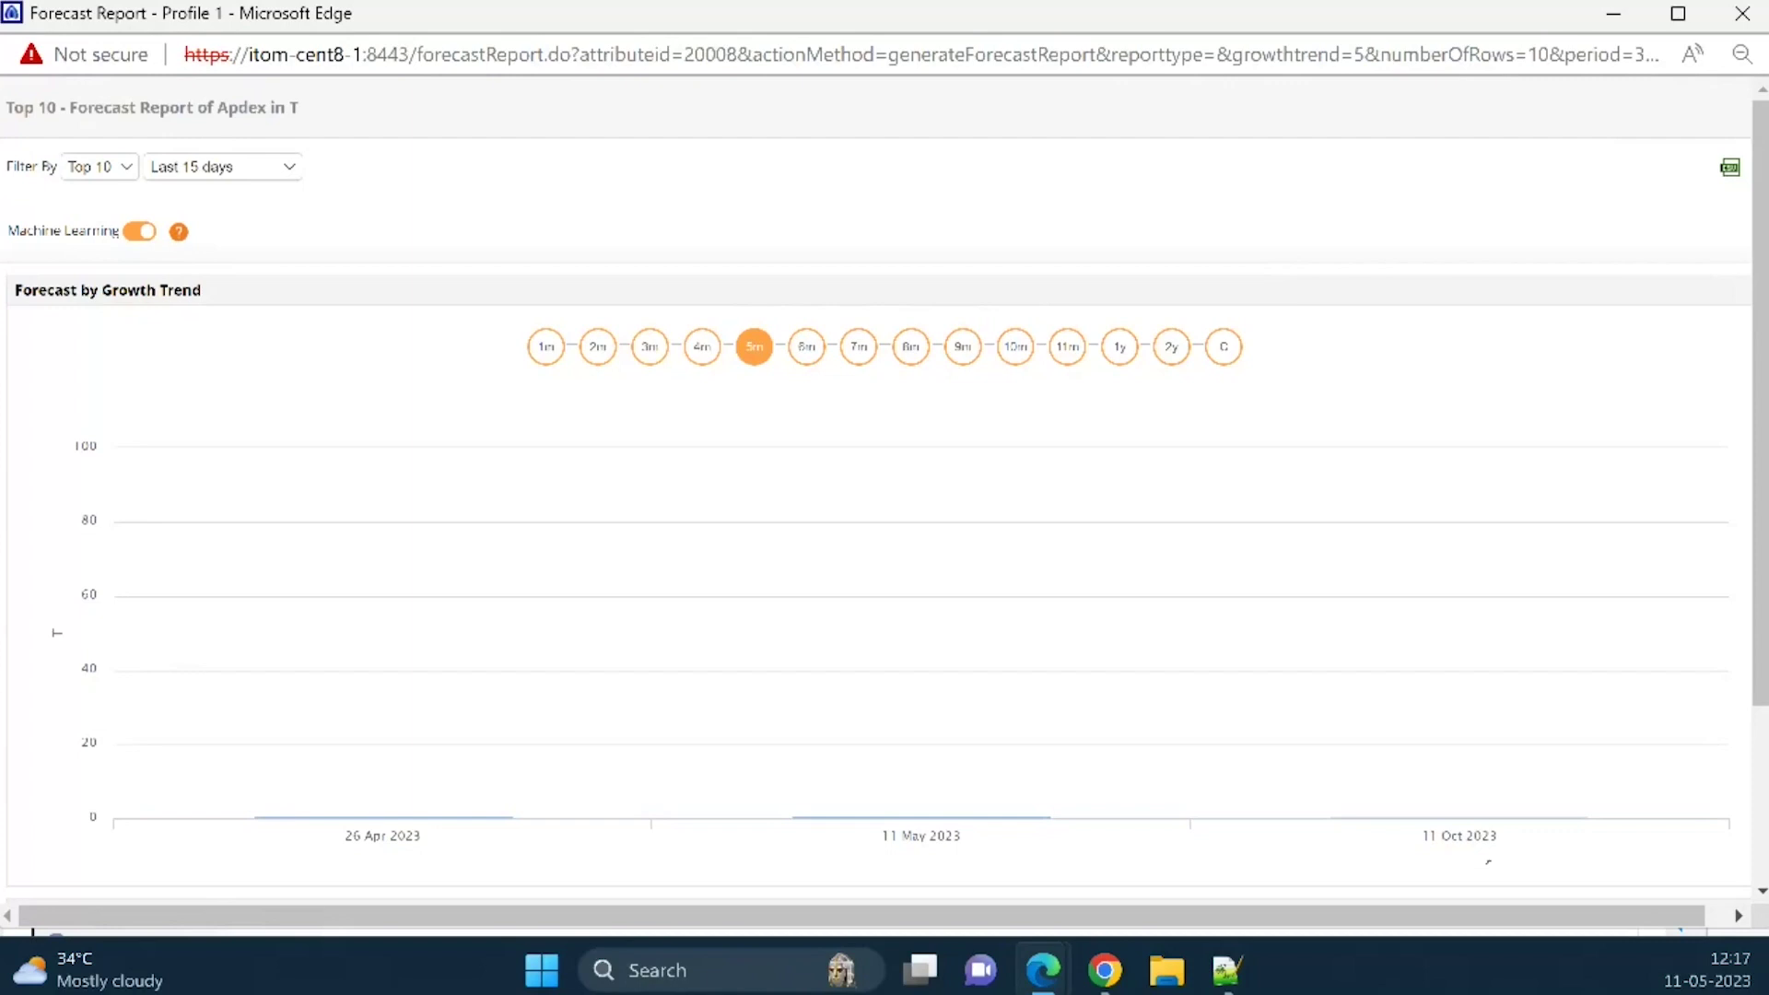
{"action": "mouse_move", "coordinate": [1456, 818]}
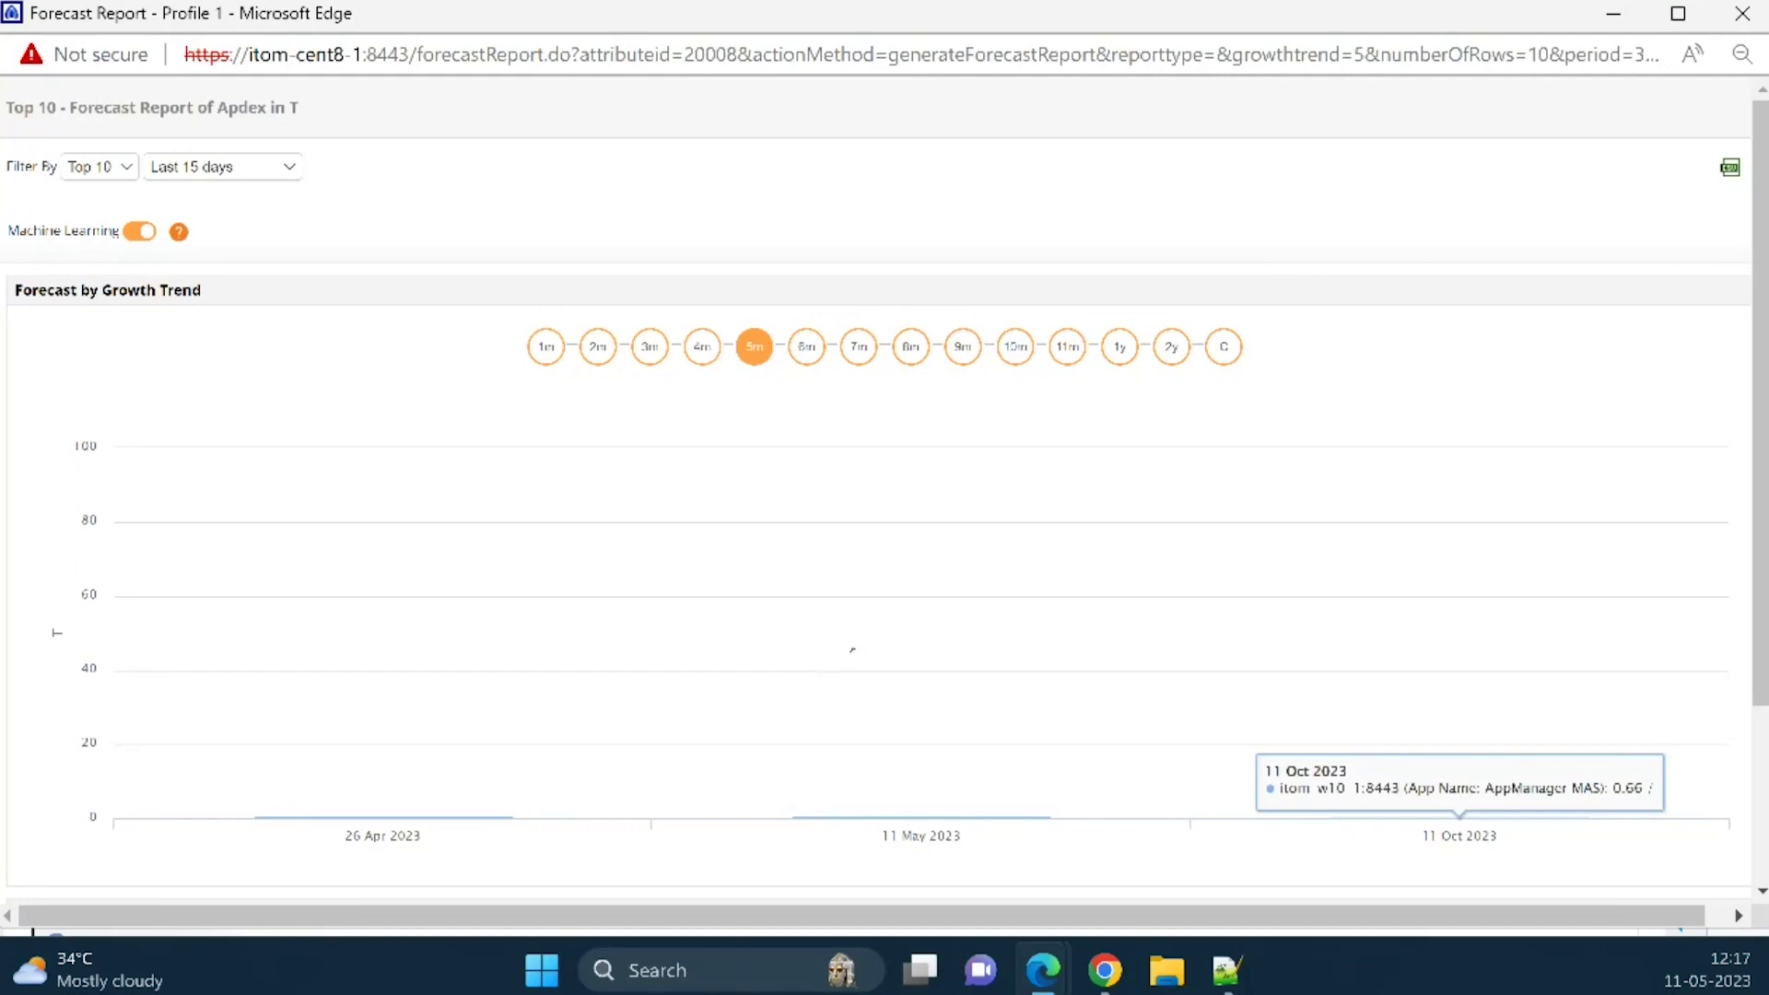
{"action": "scroll", "coordinate": [853, 649], "scroll_direction": "down", "scroll_amount": 3}
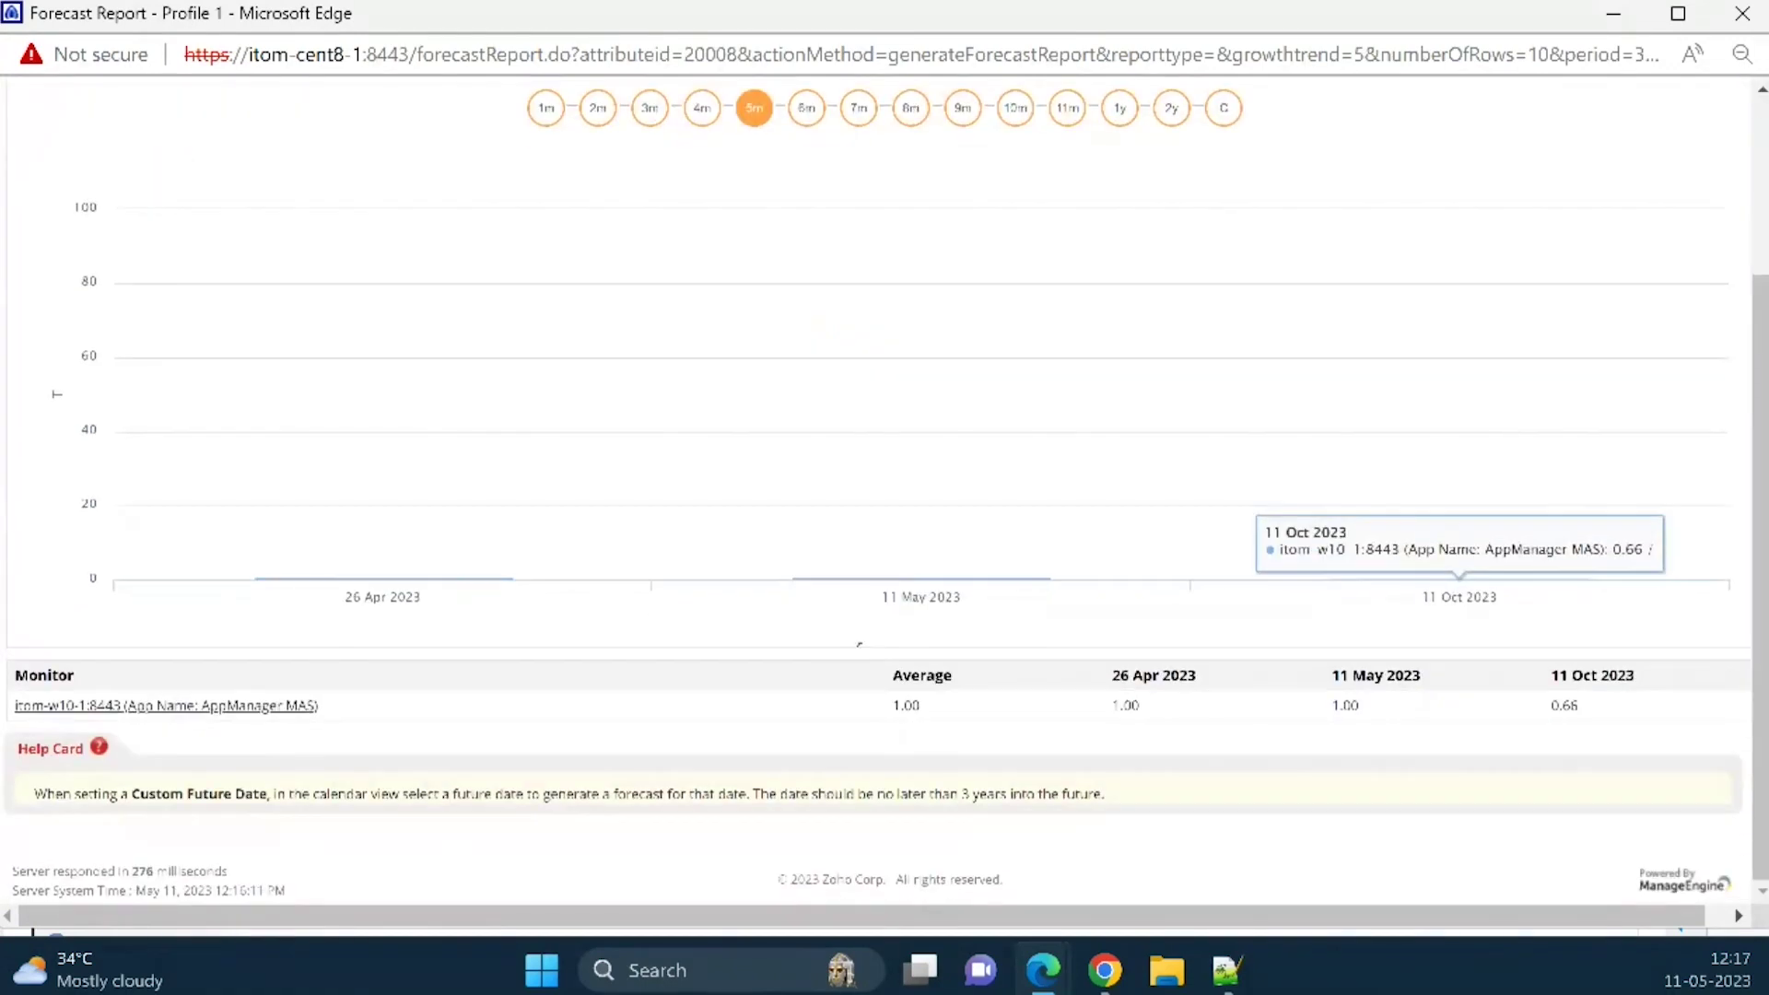
{"action": "left_click", "coordinate": [152, 707]}
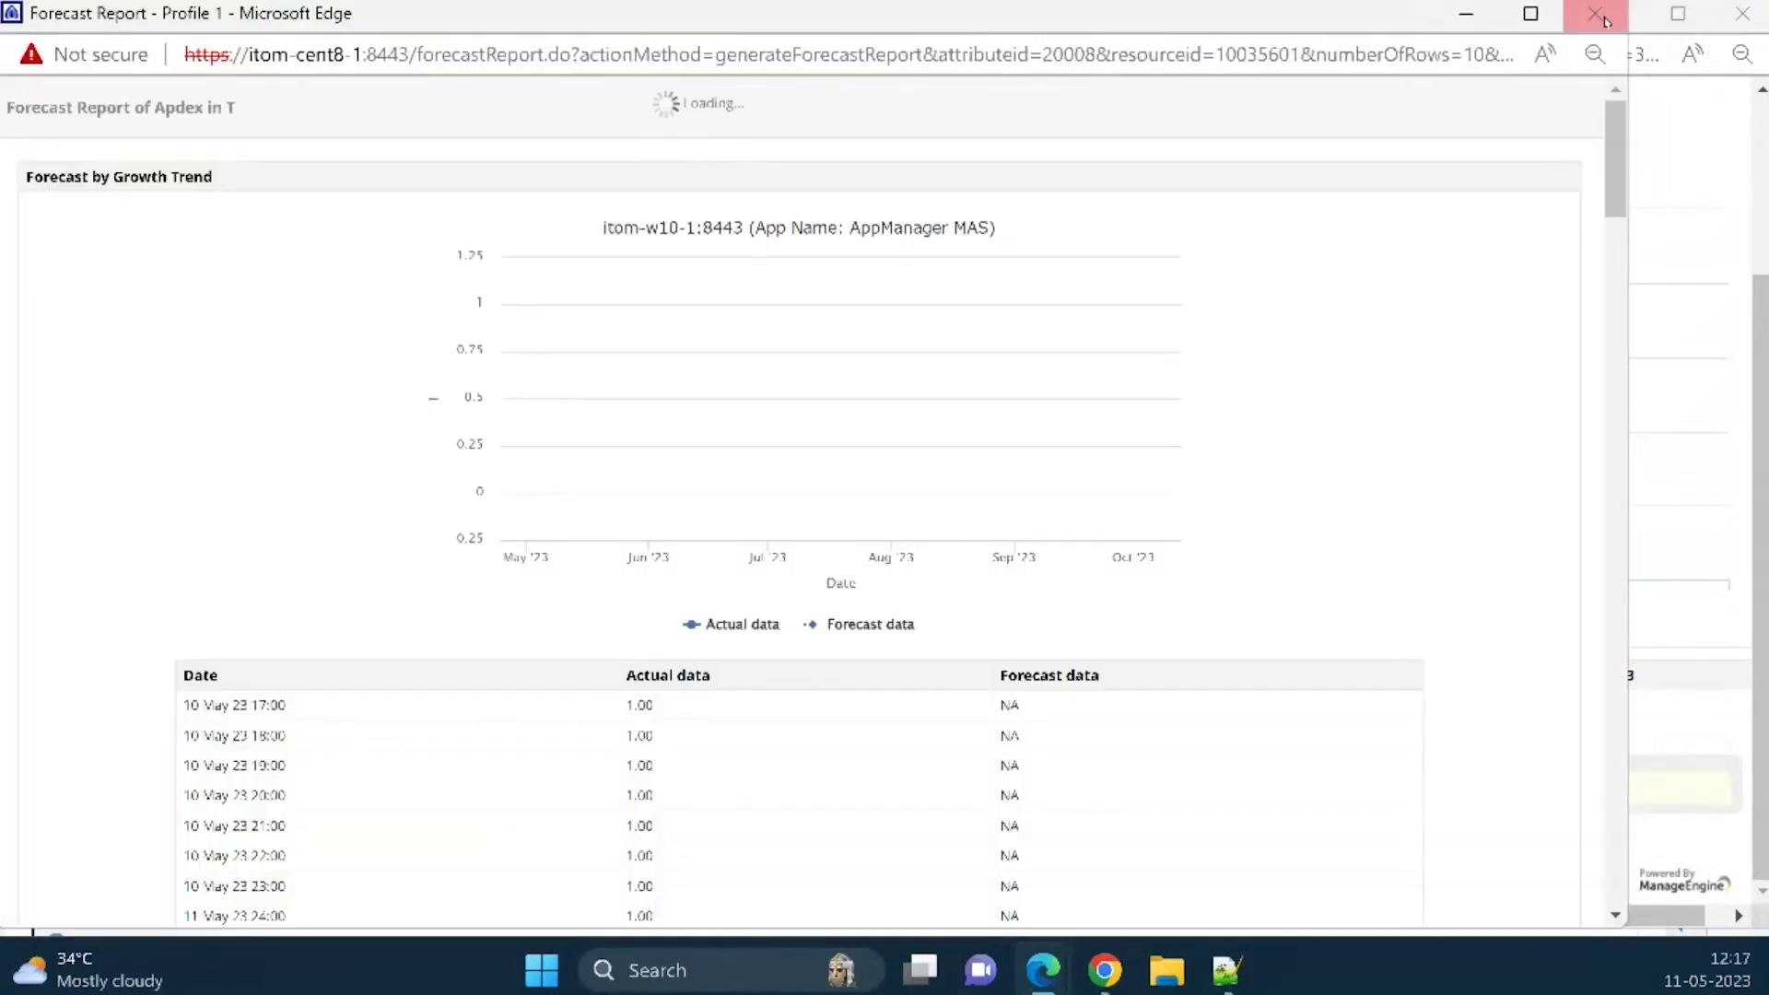
- Maximize the AppManager MAS detailed Apdex in T forecast report and examine the growth trend chart's actual and forecast data
{"action": "left_click", "coordinate": [1530, 14]}
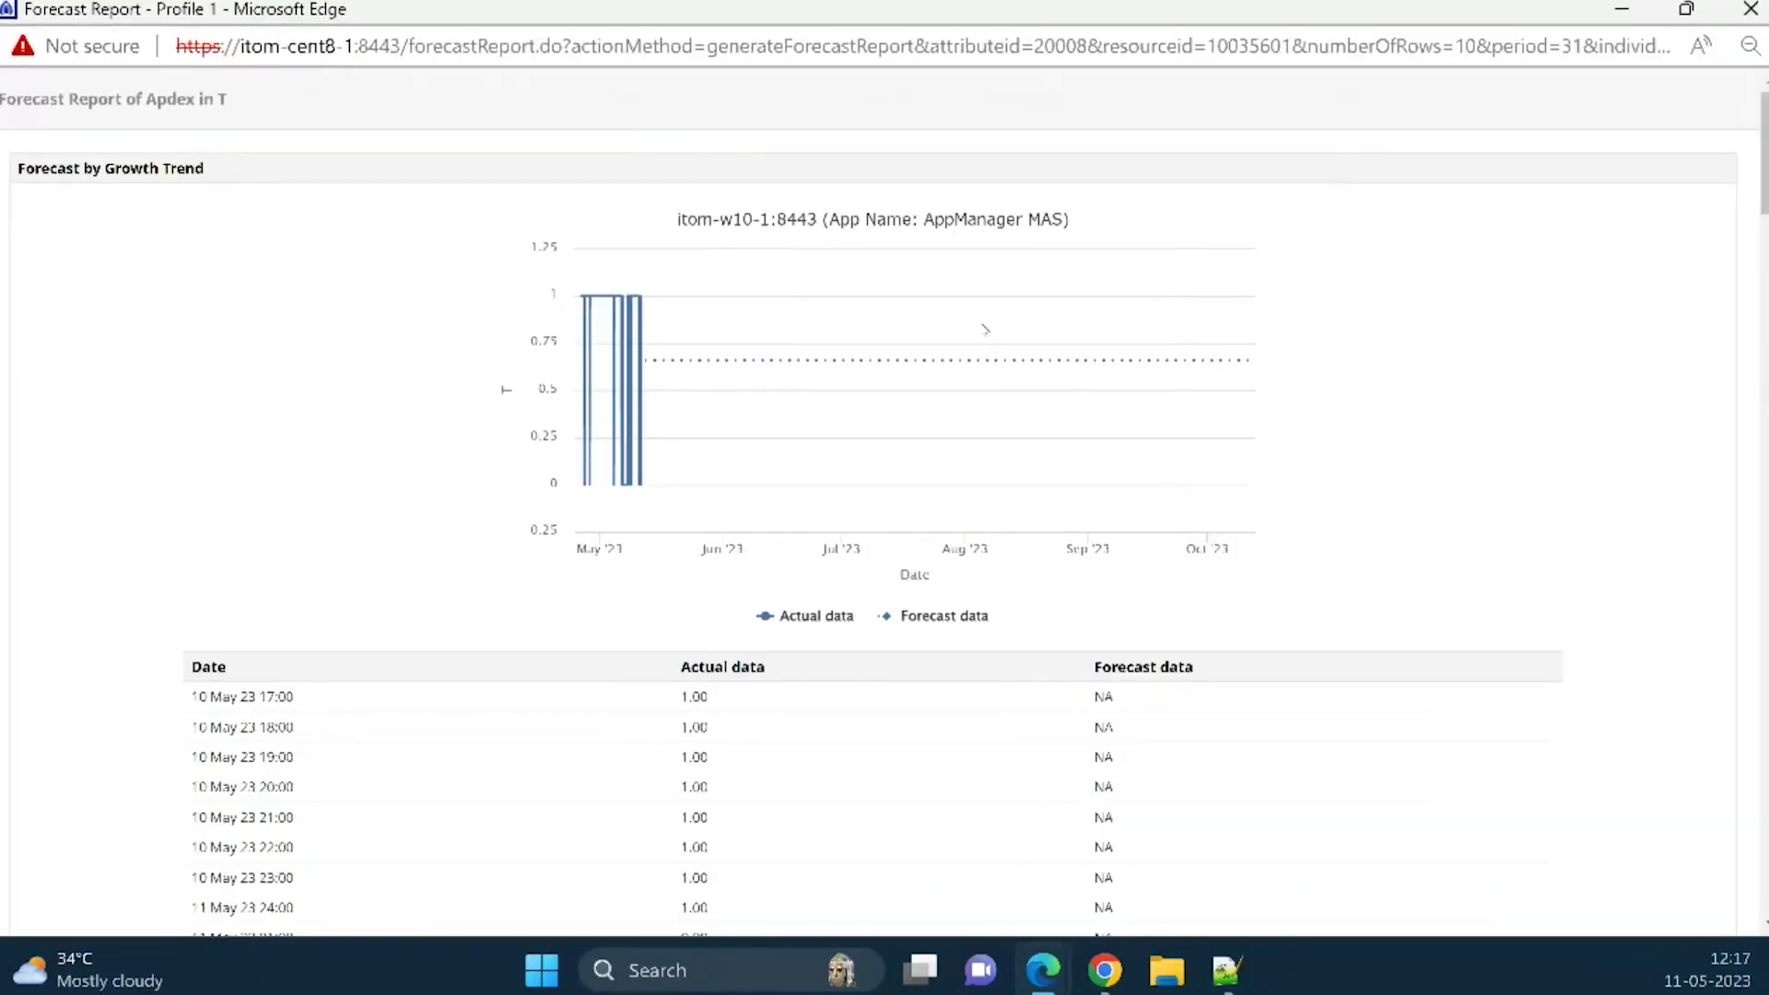
{"action": "scroll", "coordinate": [870, 525], "scroll_direction": "down", "scroll_amount": 2}
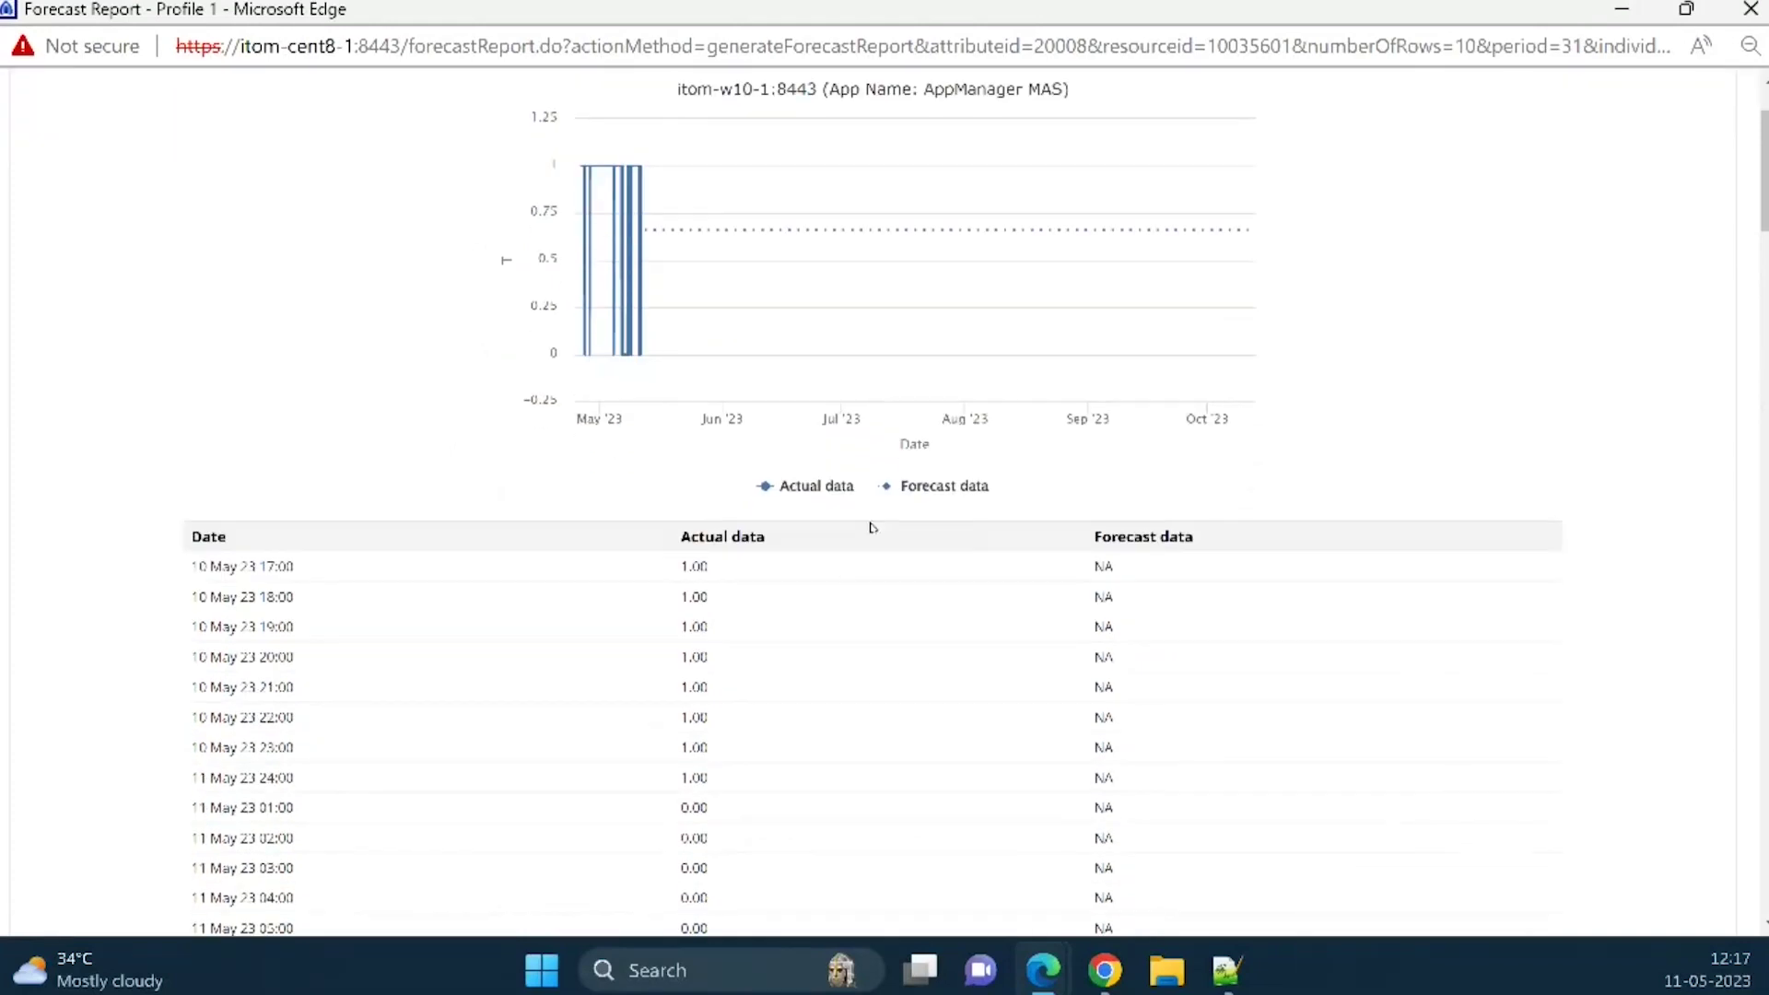
{"action": "scroll", "coordinate": [711, 543], "scroll_direction": "down", "scroll_amount": 1}
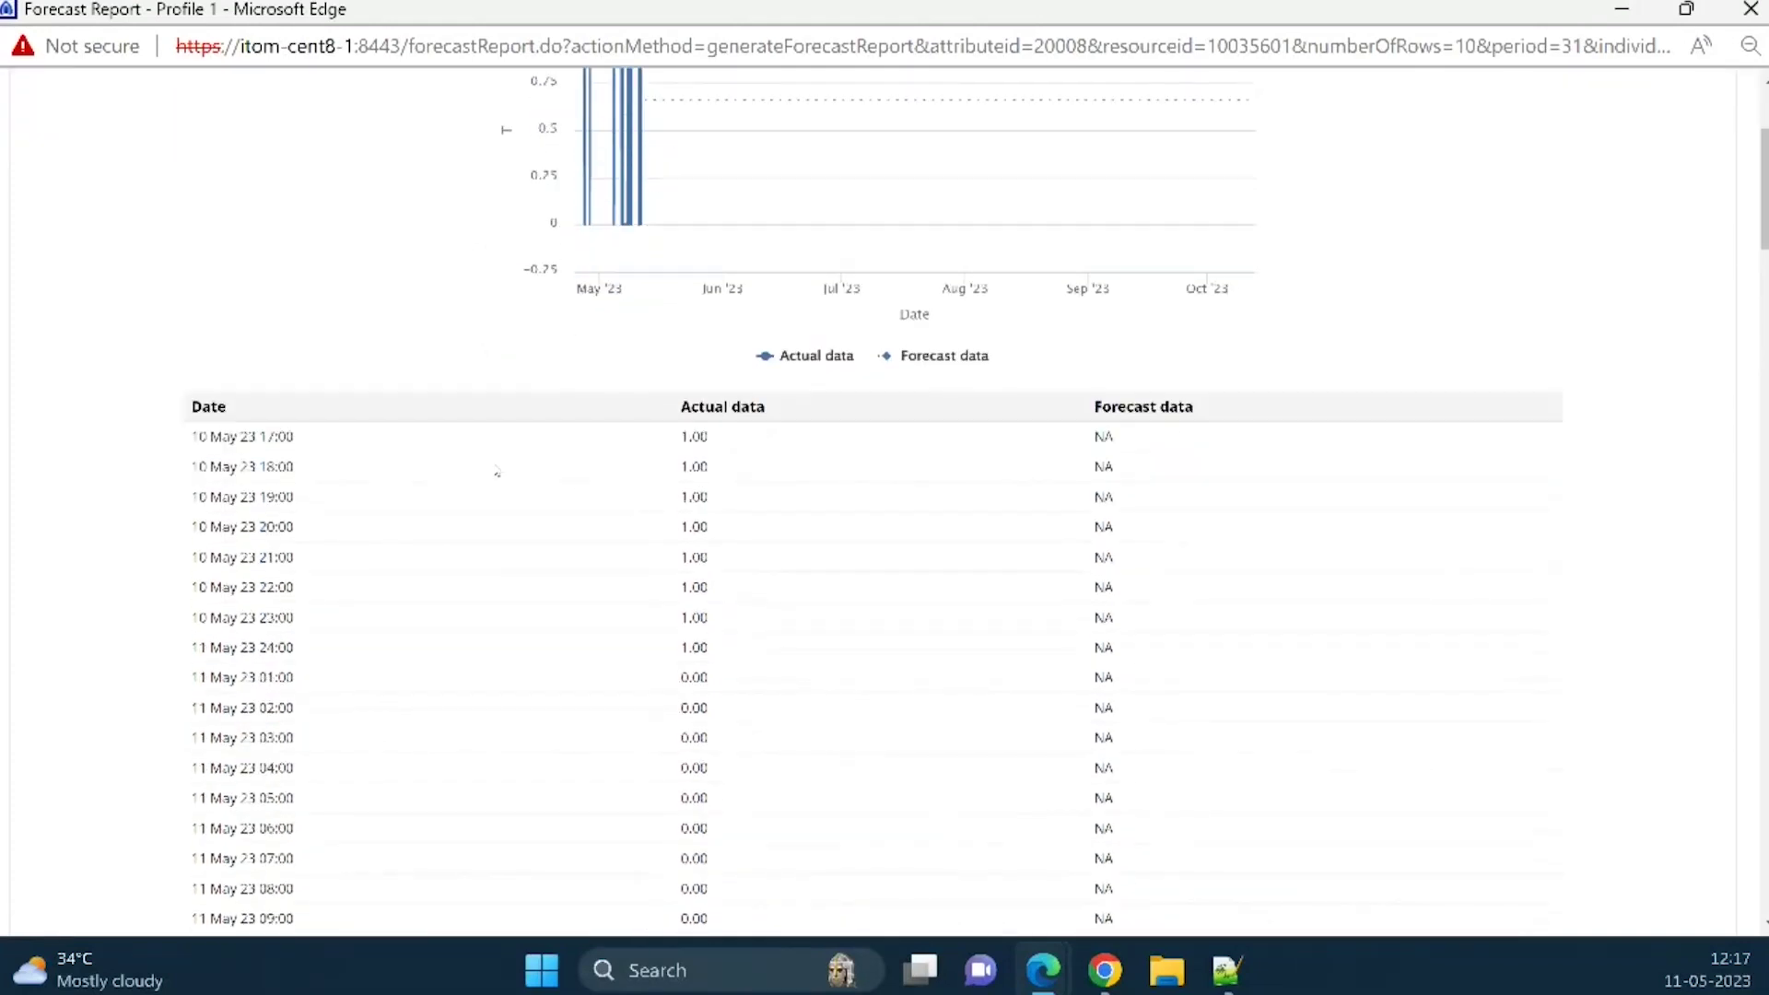
{"action": "scroll", "coordinate": [443, 378], "scroll_direction": "up", "scroll_amount": 3}
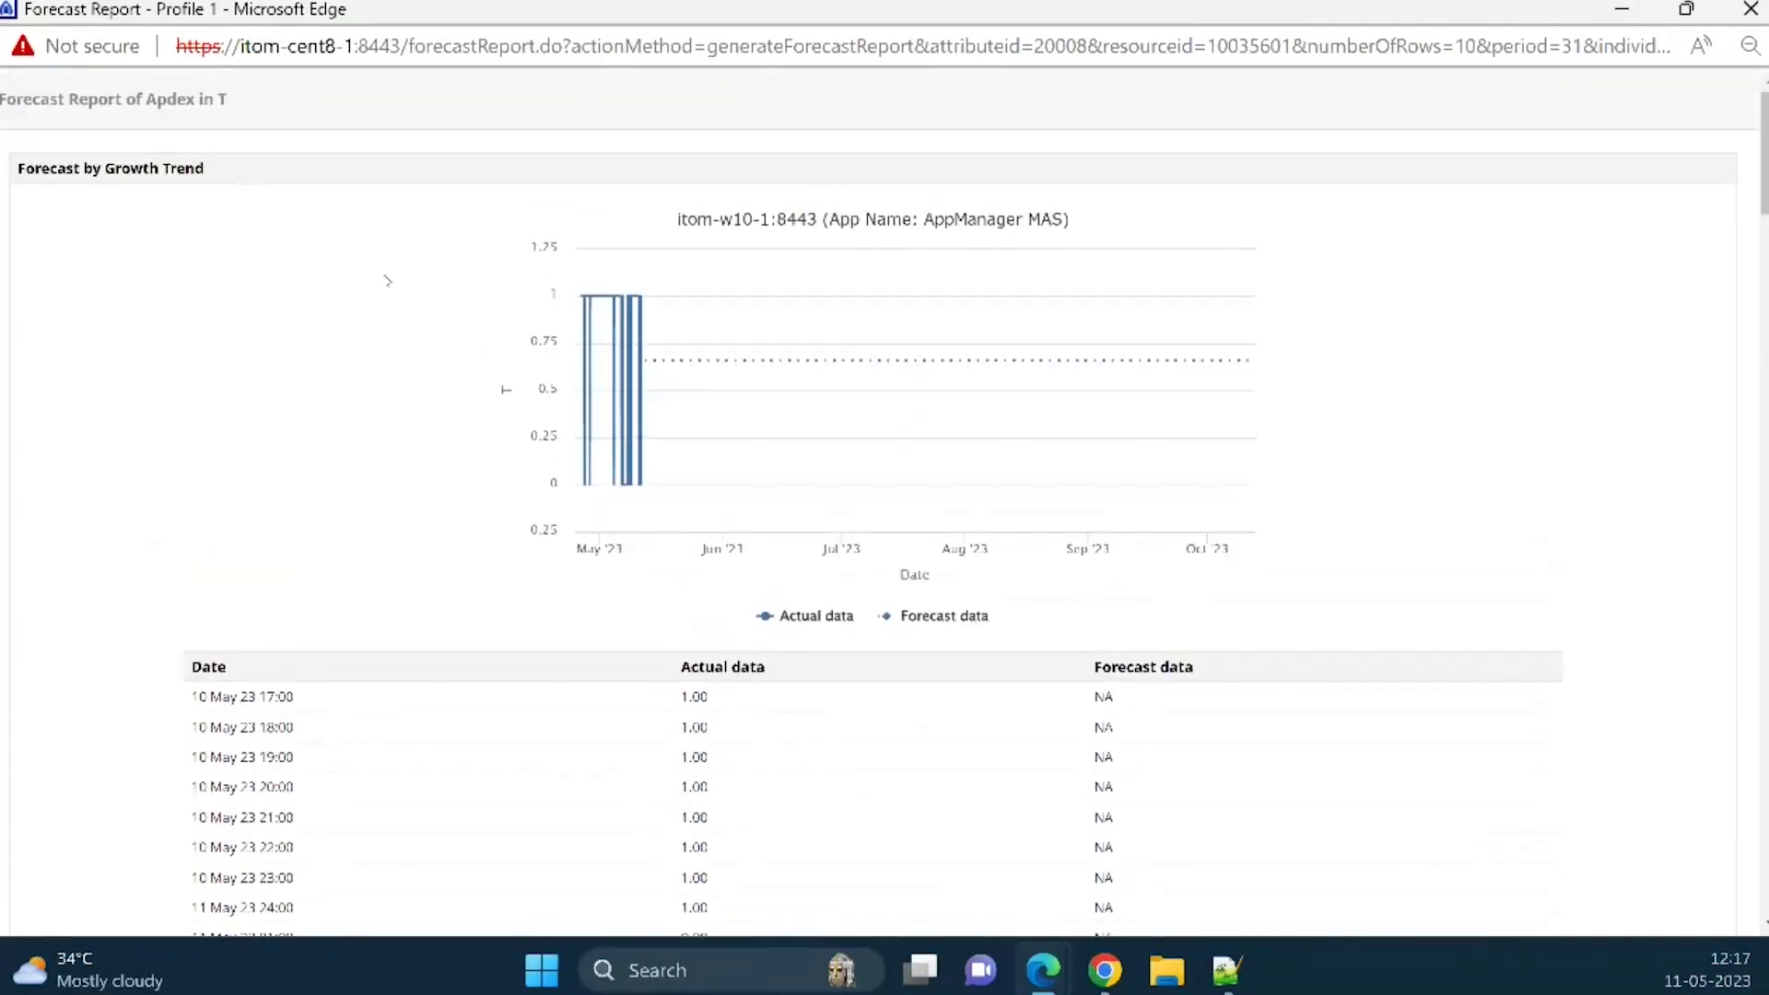
{"action": "mouse_move", "coordinate": [959, 369]}
{"action": "scroll", "coordinate": [960, 373], "scroll_direction": "down", "scroll_amount": 4}
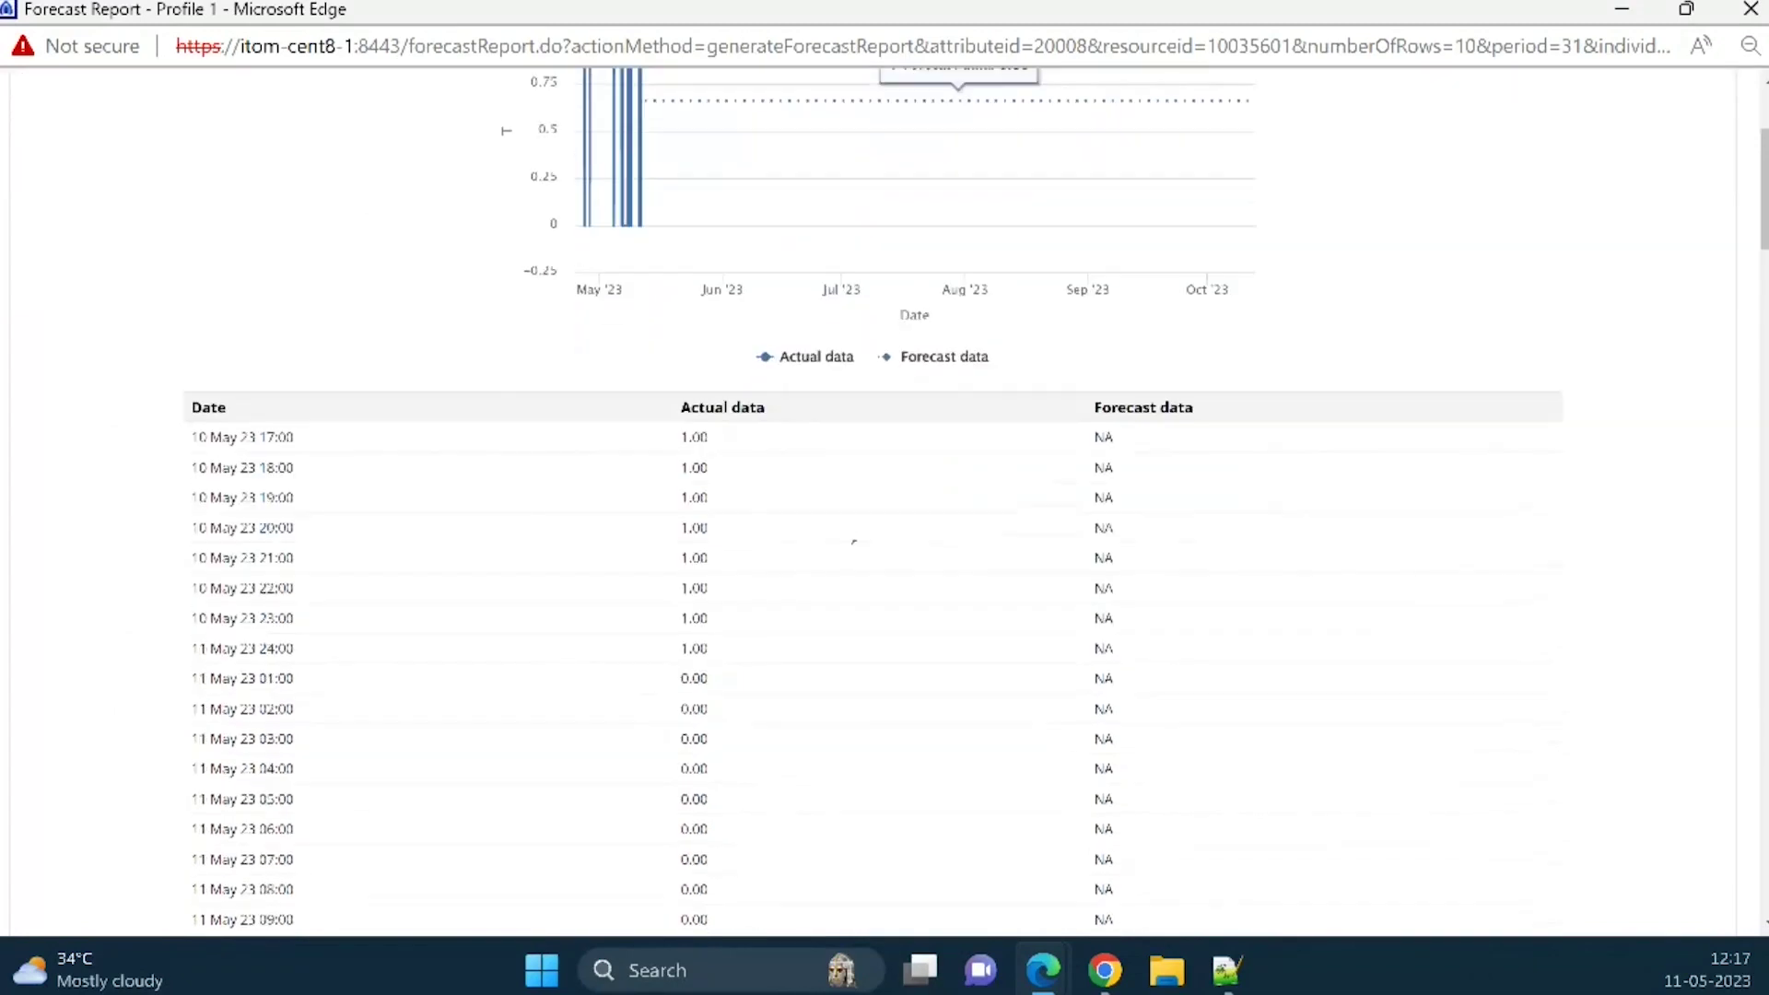
- Examine the hourly actual data and the daily forecast data from 12 May 23 in the table, and close both forecast report windows
{"action": "left_click_drag", "start_coordinate": [678, 305], "coordinate": [724, 442]}
{"action": "left_click", "coordinate": [727, 497]}
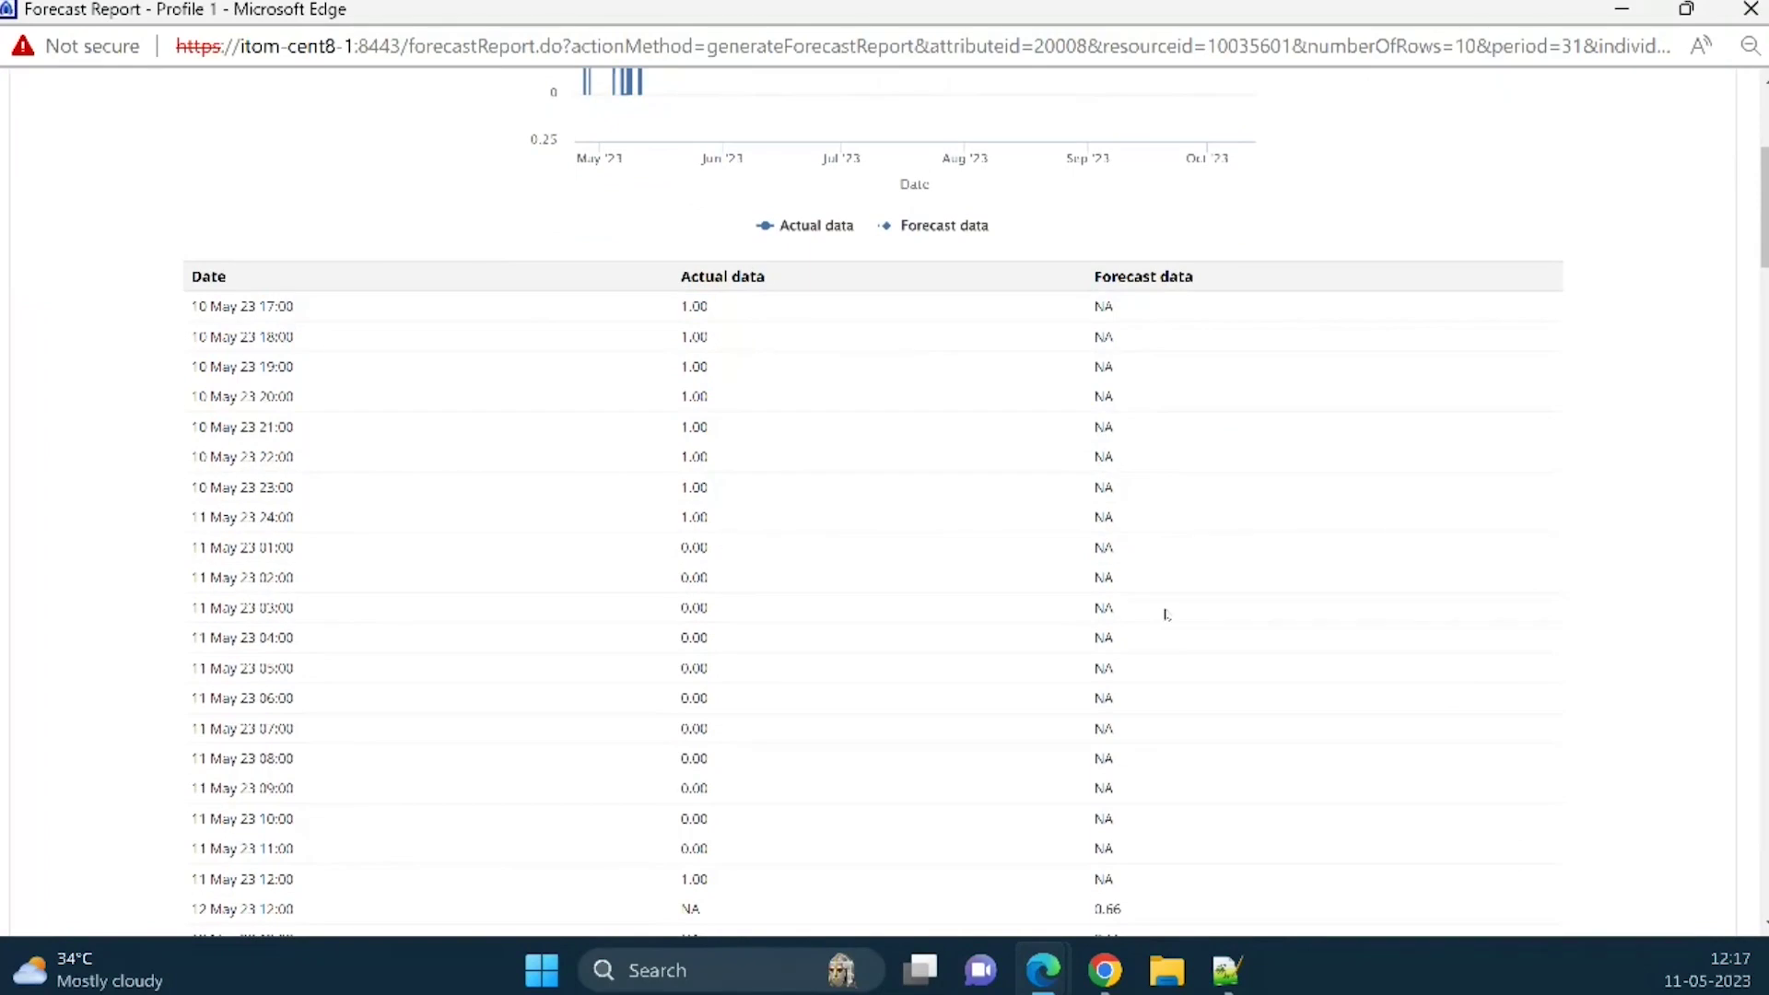
{"action": "scroll", "coordinate": [1166, 614], "scroll_direction": "down", "scroll_amount": 1}
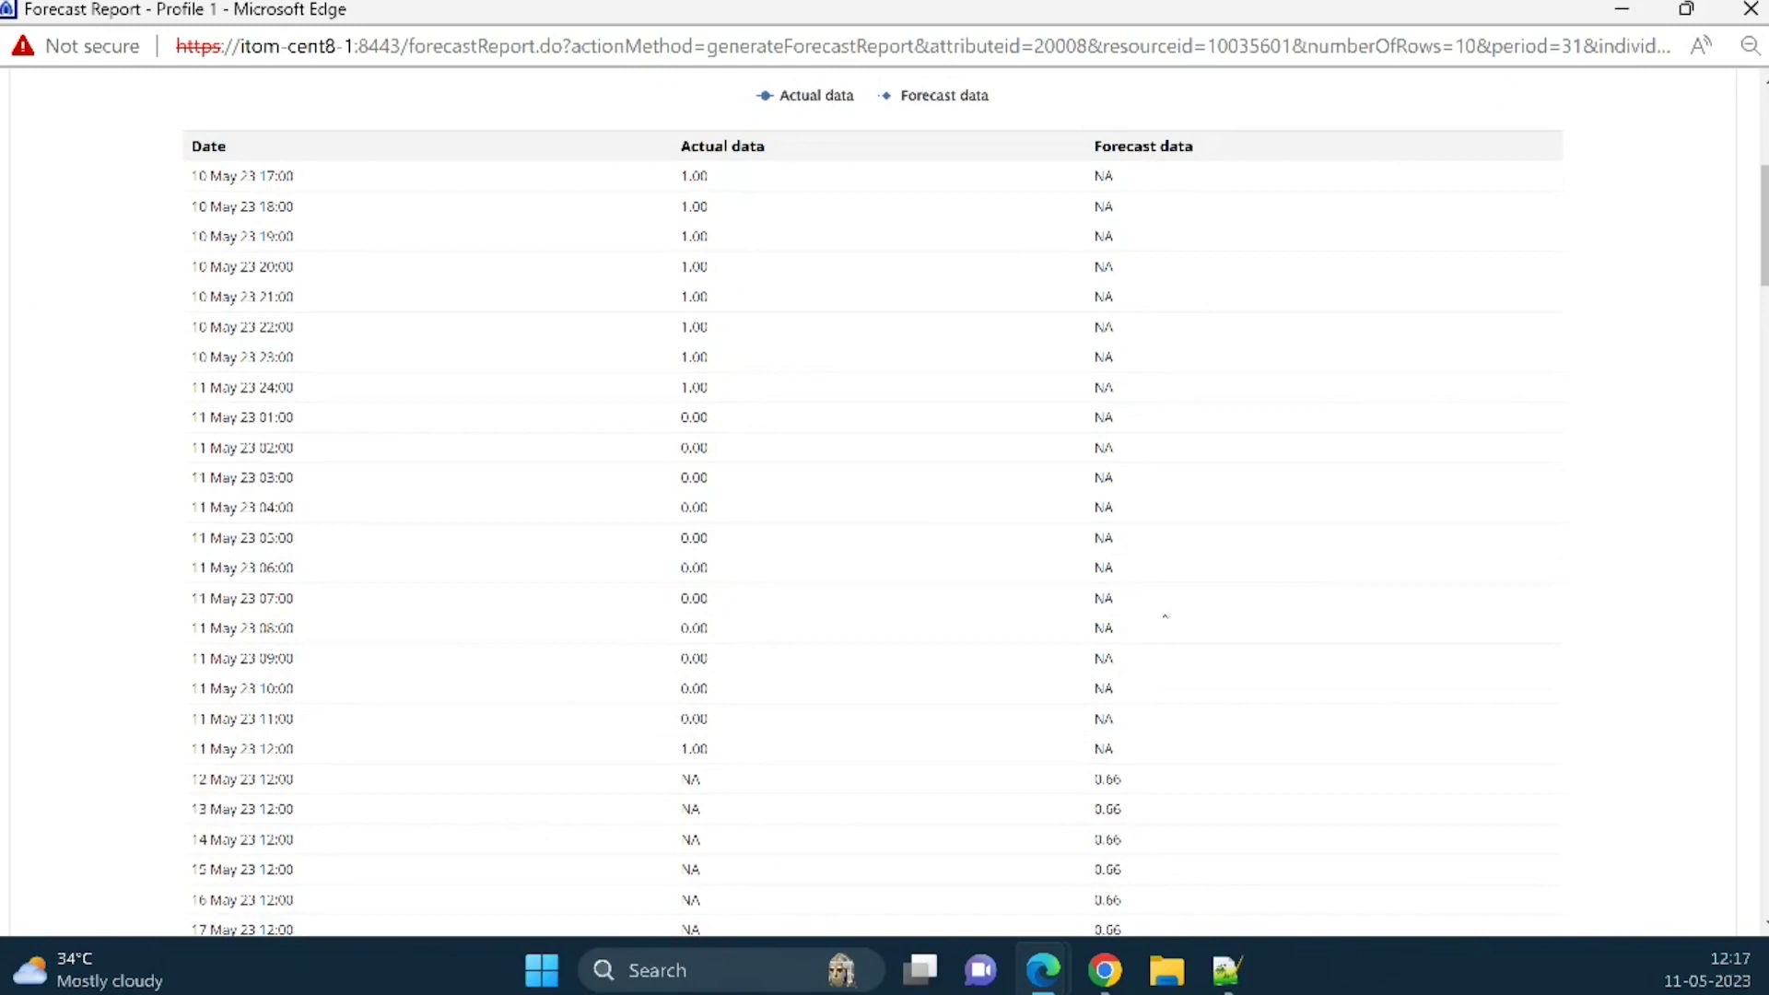
{"action": "scroll", "coordinate": [1168, 636], "scroll_direction": "down", "scroll_amount": 1}
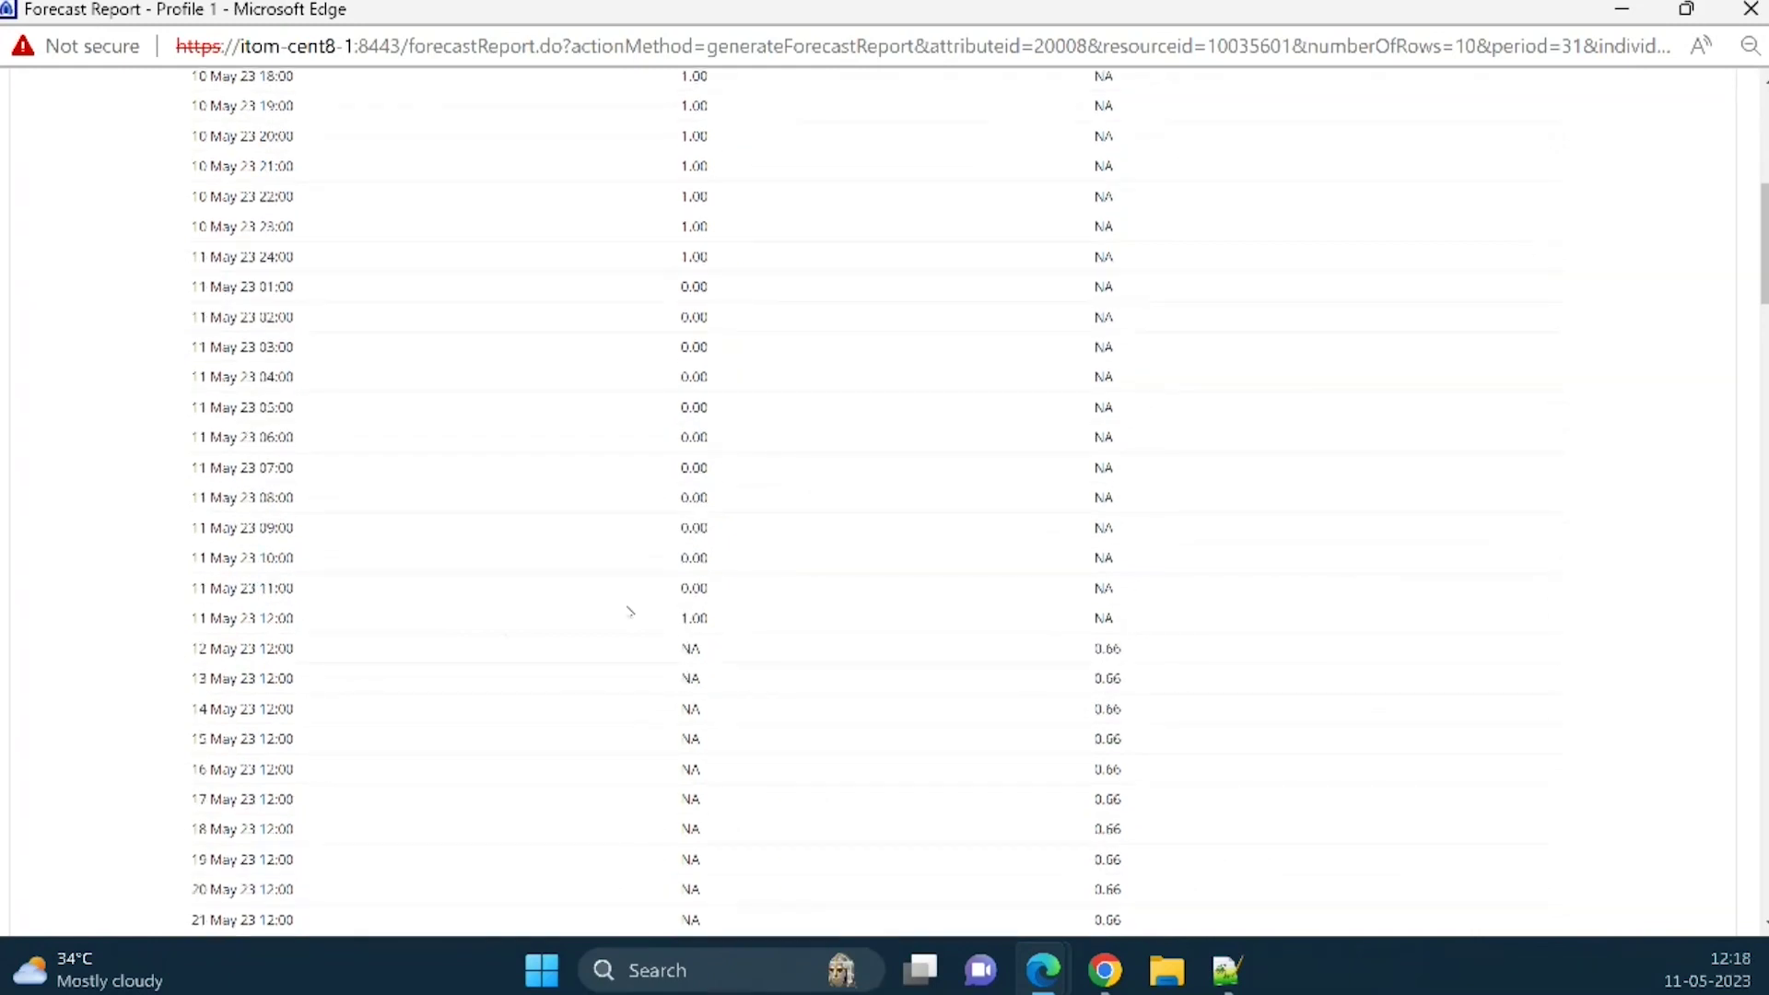
{"action": "left_click_drag", "start_coordinate": [193, 618], "coordinate": [329, 624]}
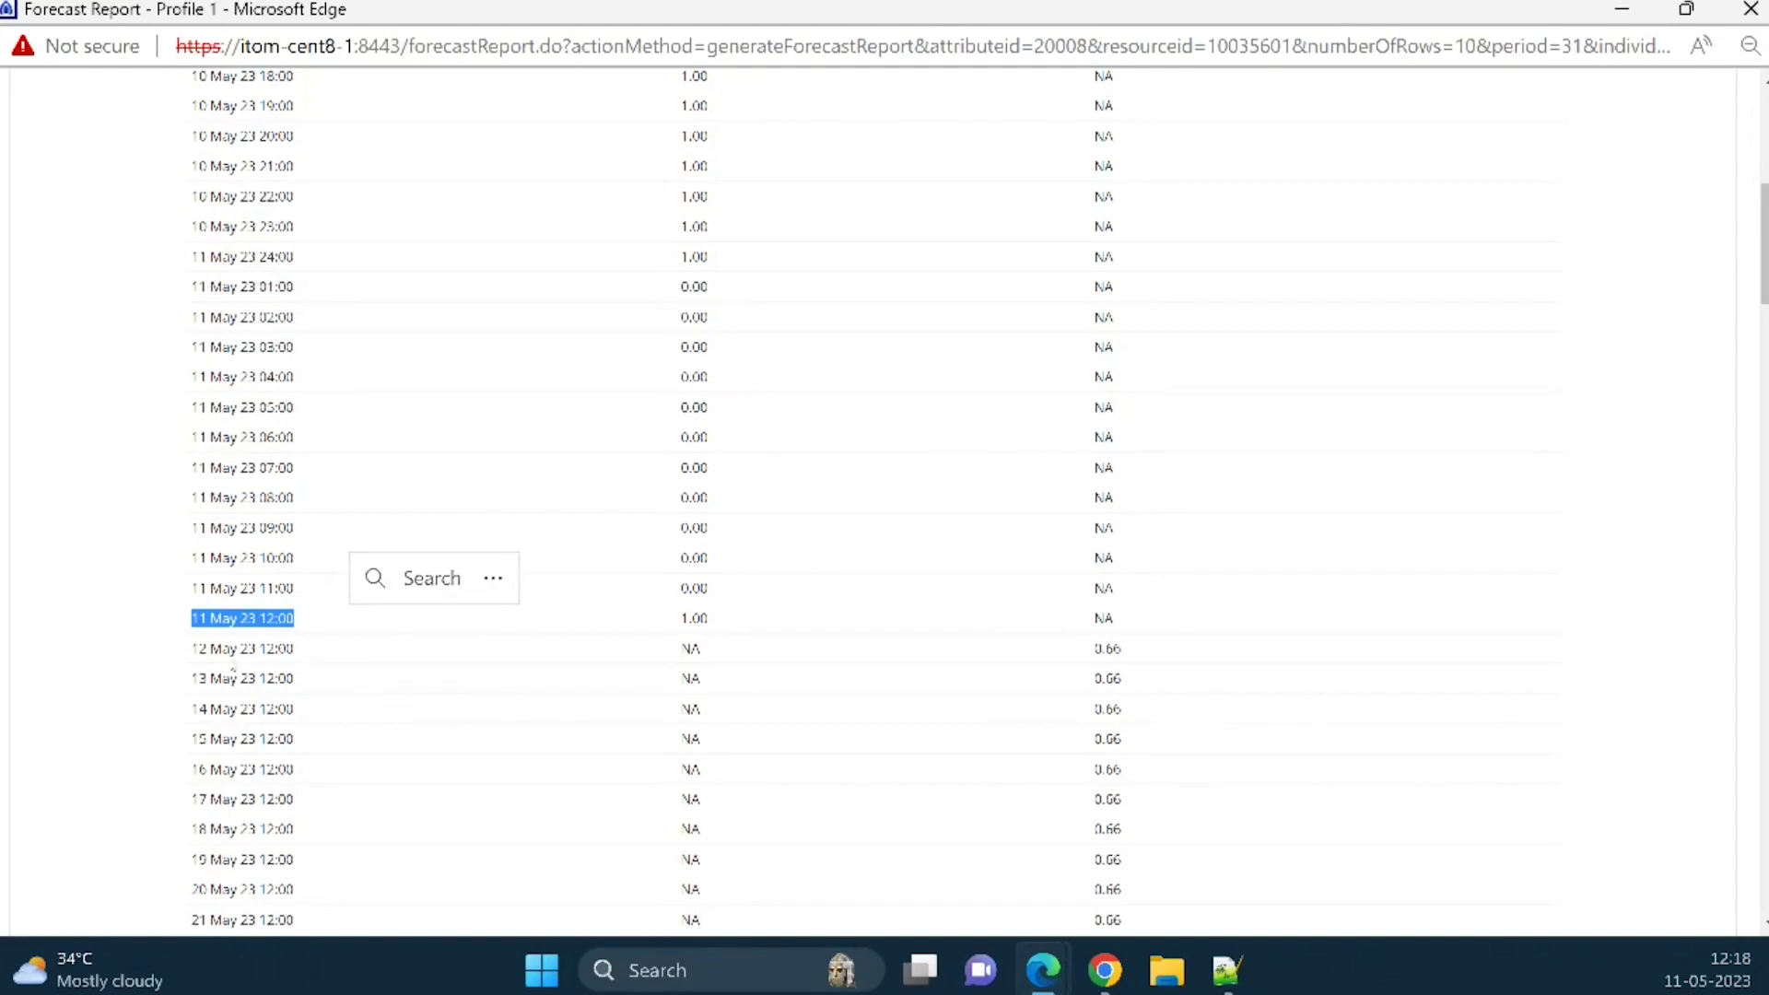
{"action": "left_click_drag", "start_coordinate": [192, 649], "coordinate": [236, 650]}
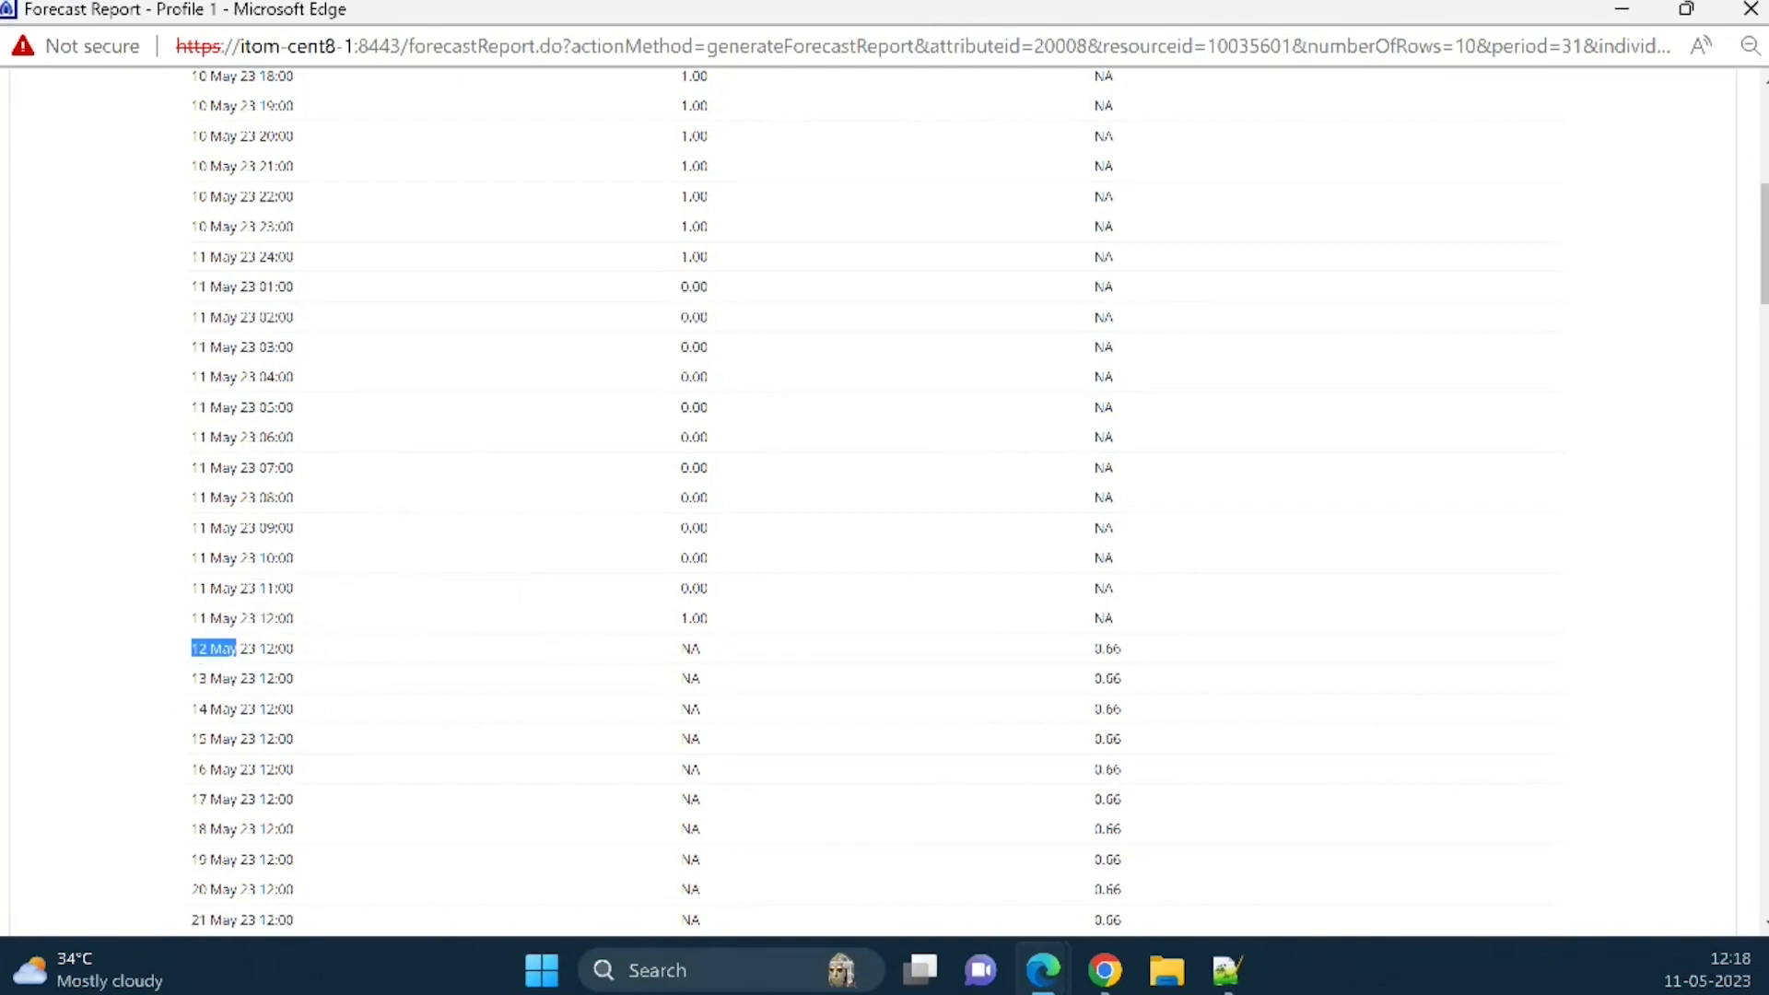
{"action": "left_click", "coordinate": [1751, 9]}
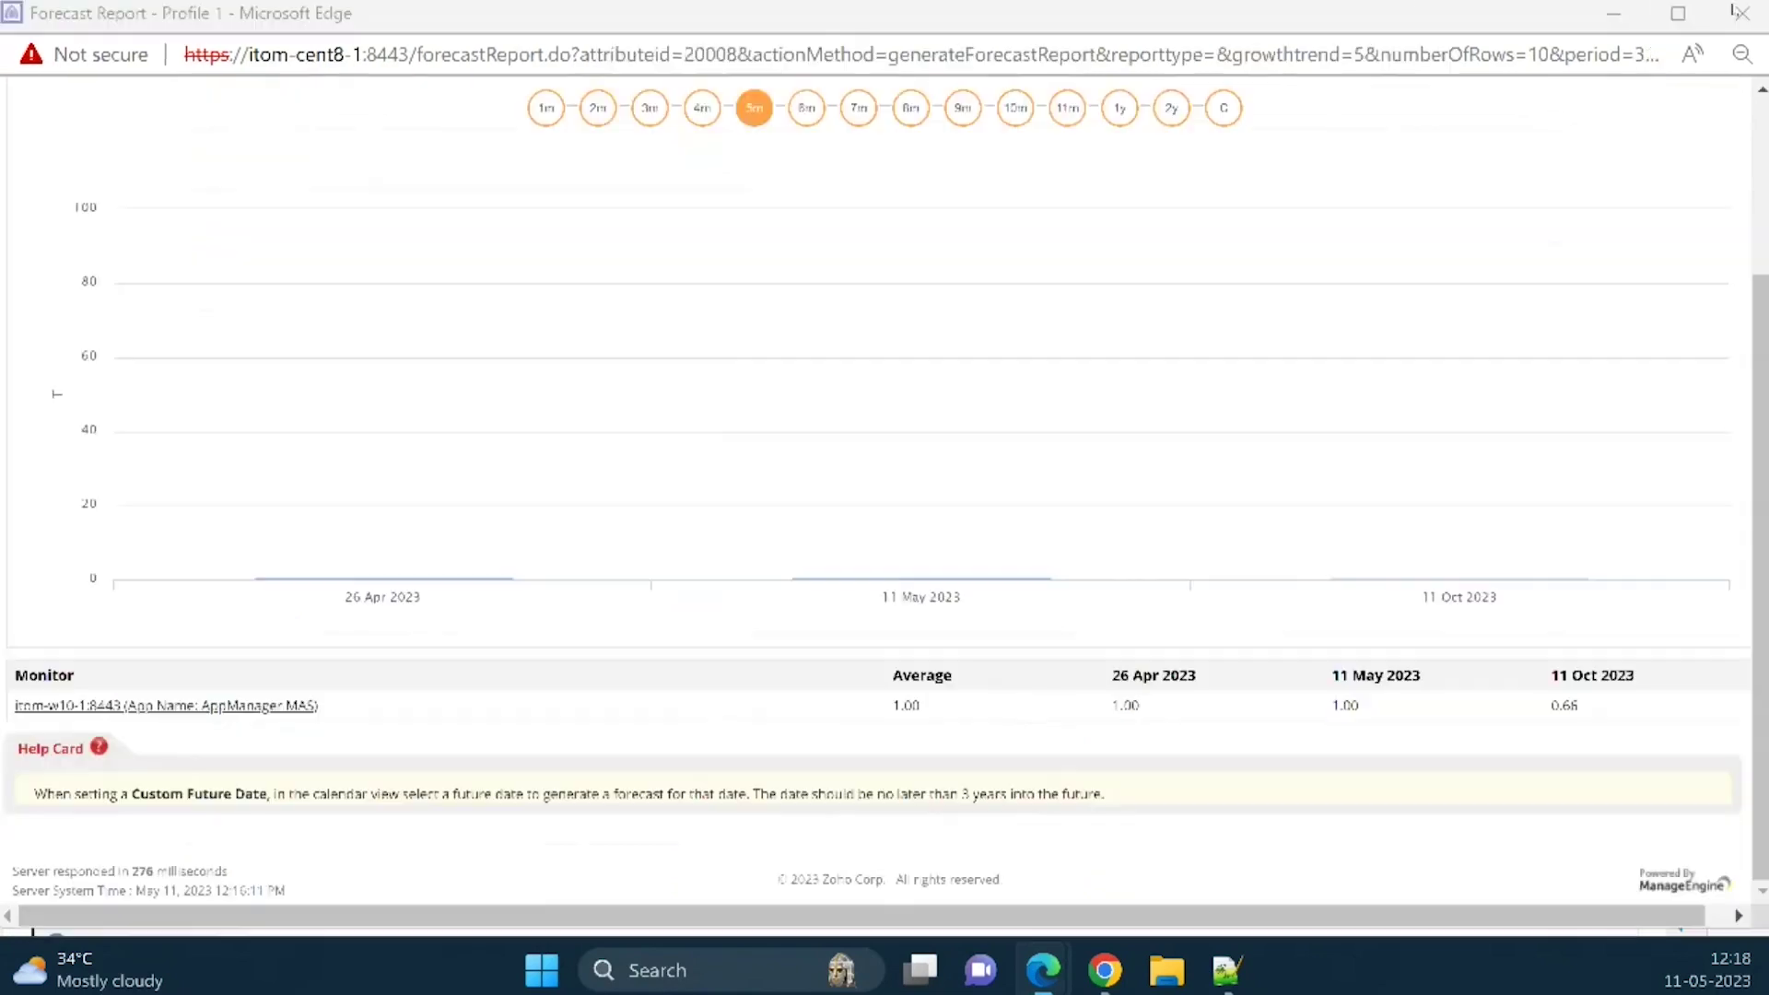
{"action": "scroll", "coordinate": [527, 486], "scroll_direction": "up", "scroll_amount": 3}
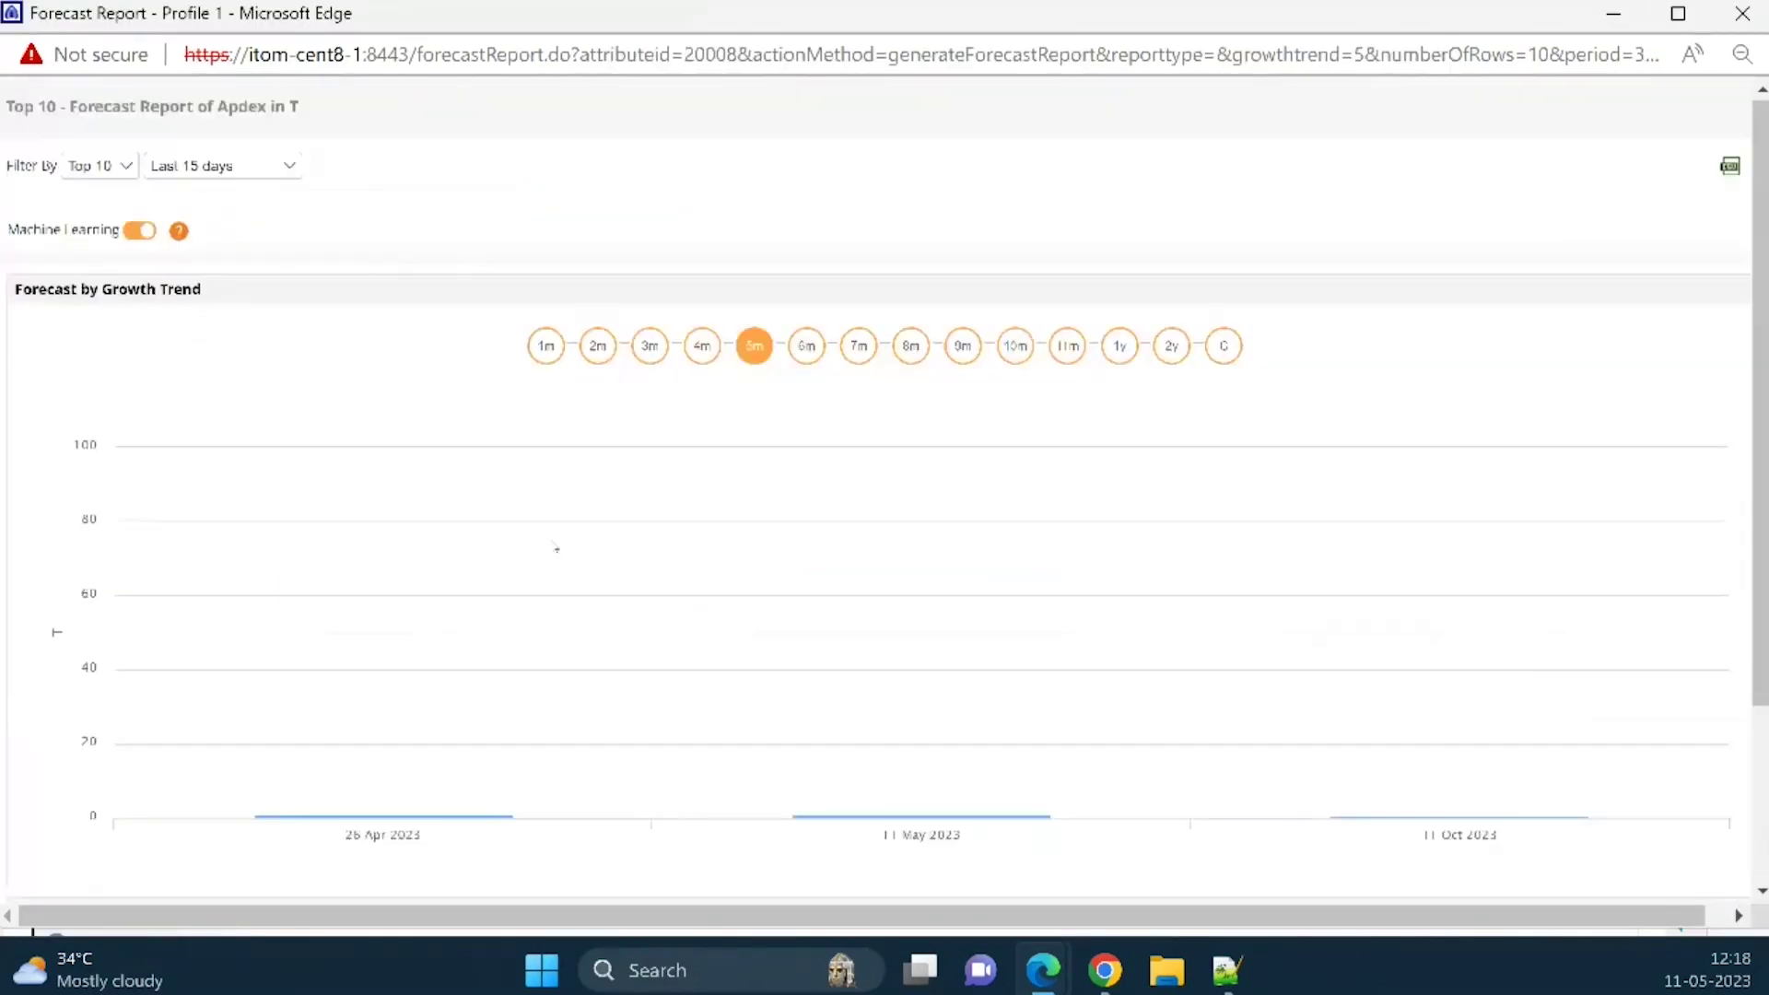
{"action": "left_click", "coordinate": [1742, 13]}
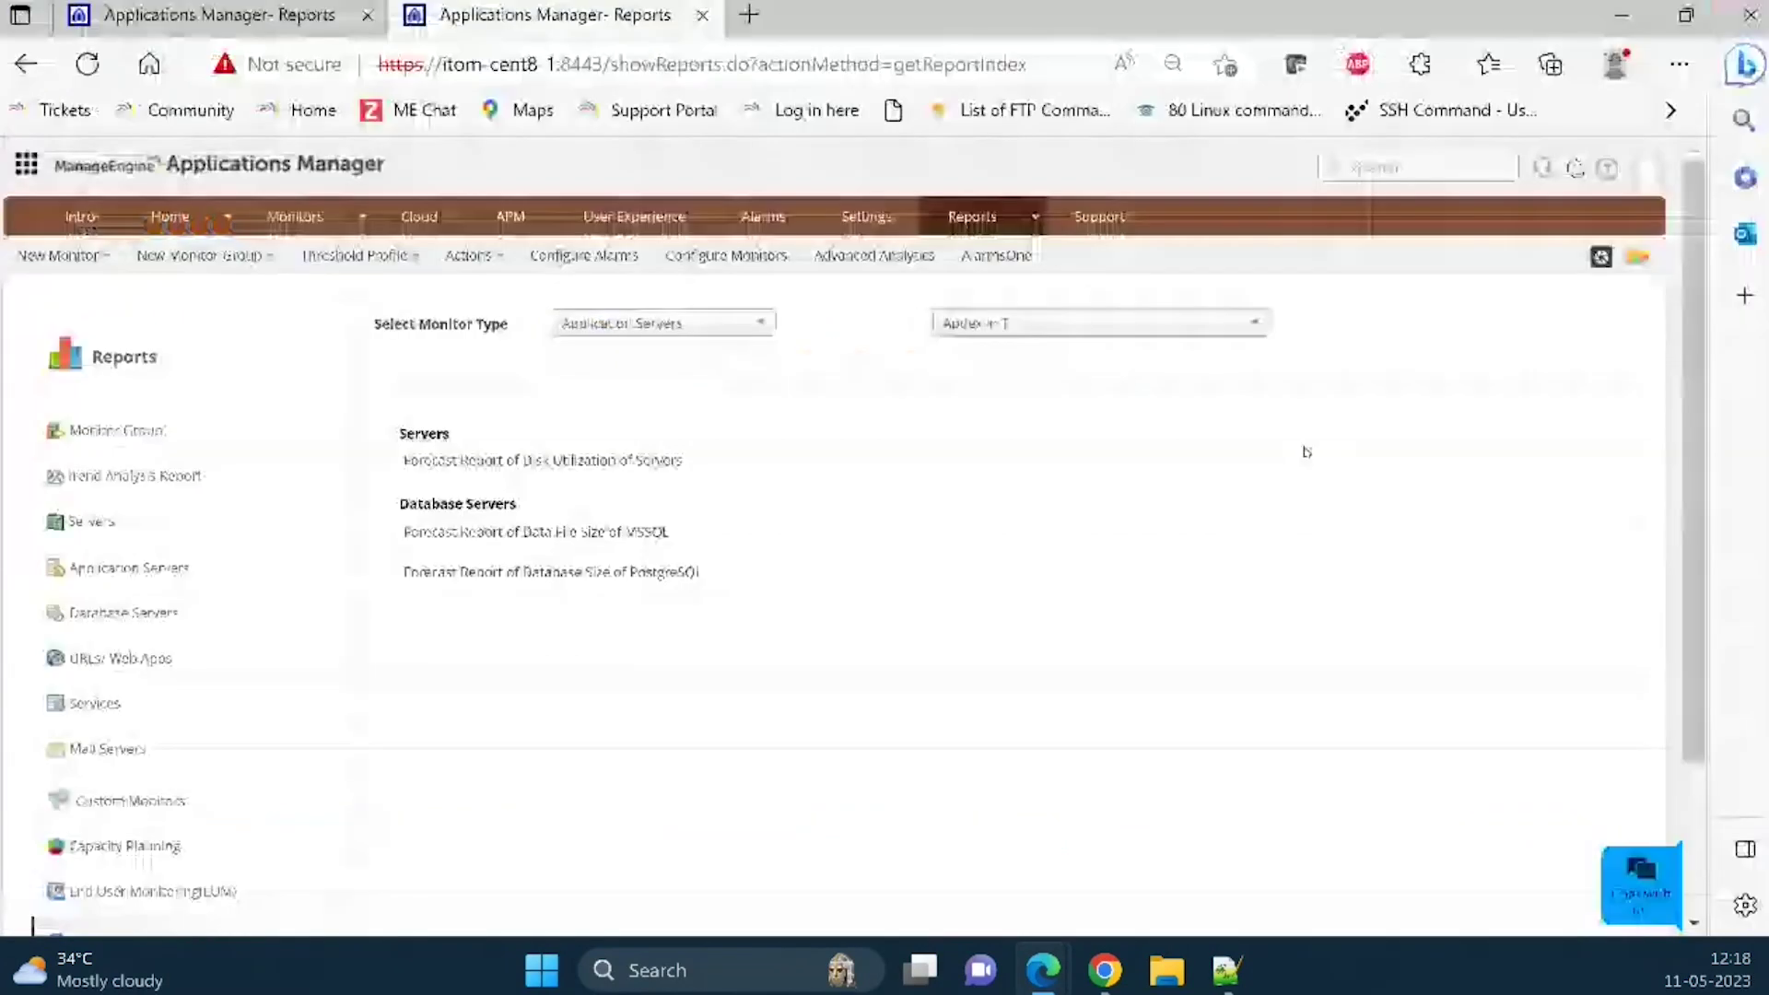
- Generate the forecast report for Satisfied in % under APM Insight and open the AppManager MAS monitor's detailed report
{"action": "left_click", "coordinate": [992, 327]}
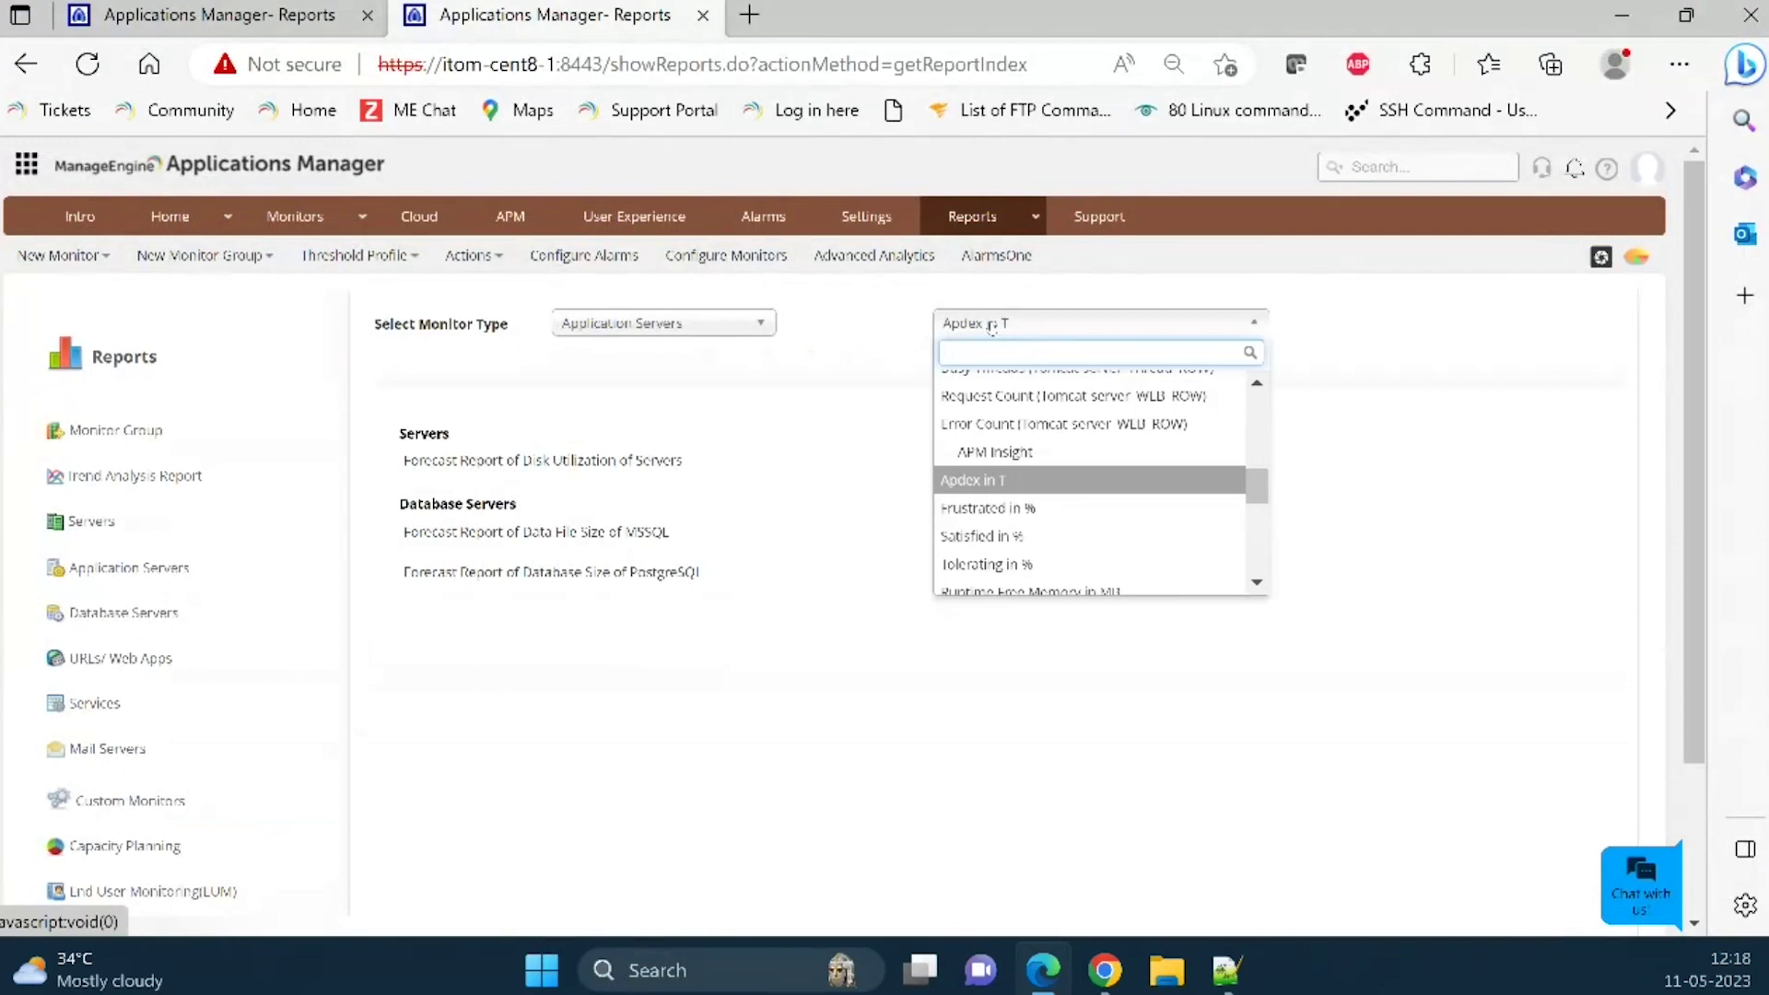
{"action": "left_click", "coordinate": [1050, 538]}
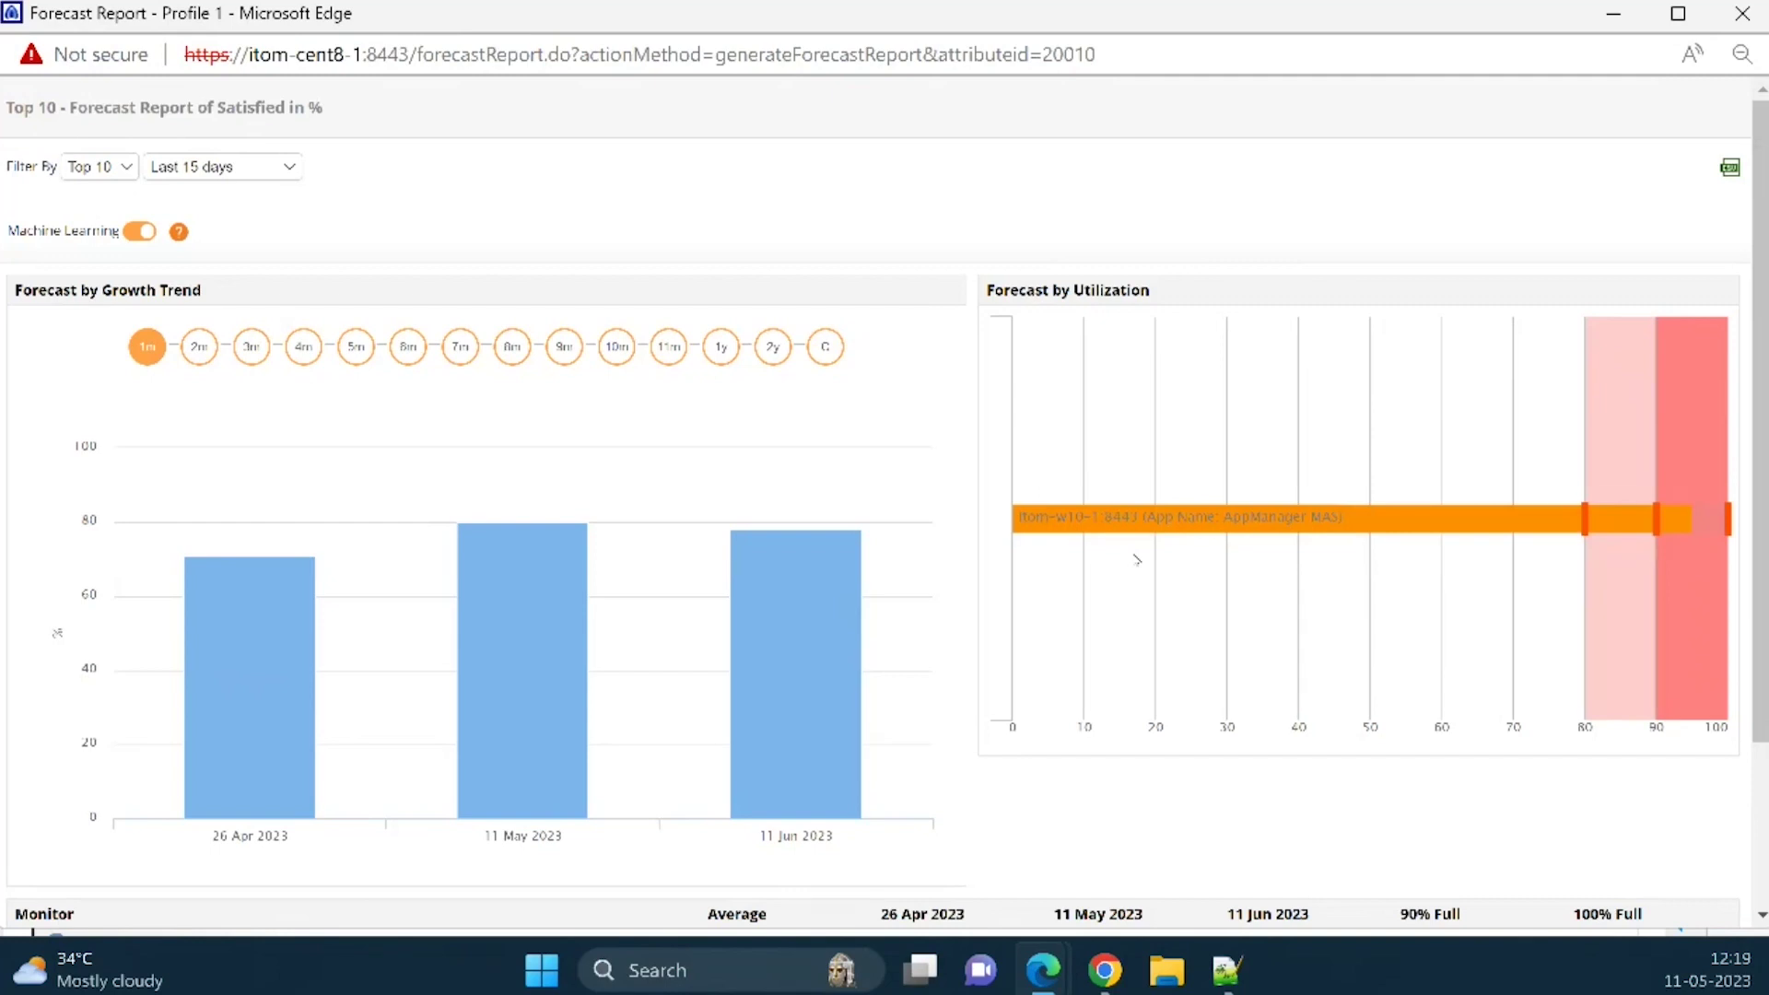
{"action": "scroll", "coordinate": [1137, 559], "scroll_direction": "down", "scroll_amount": 2}
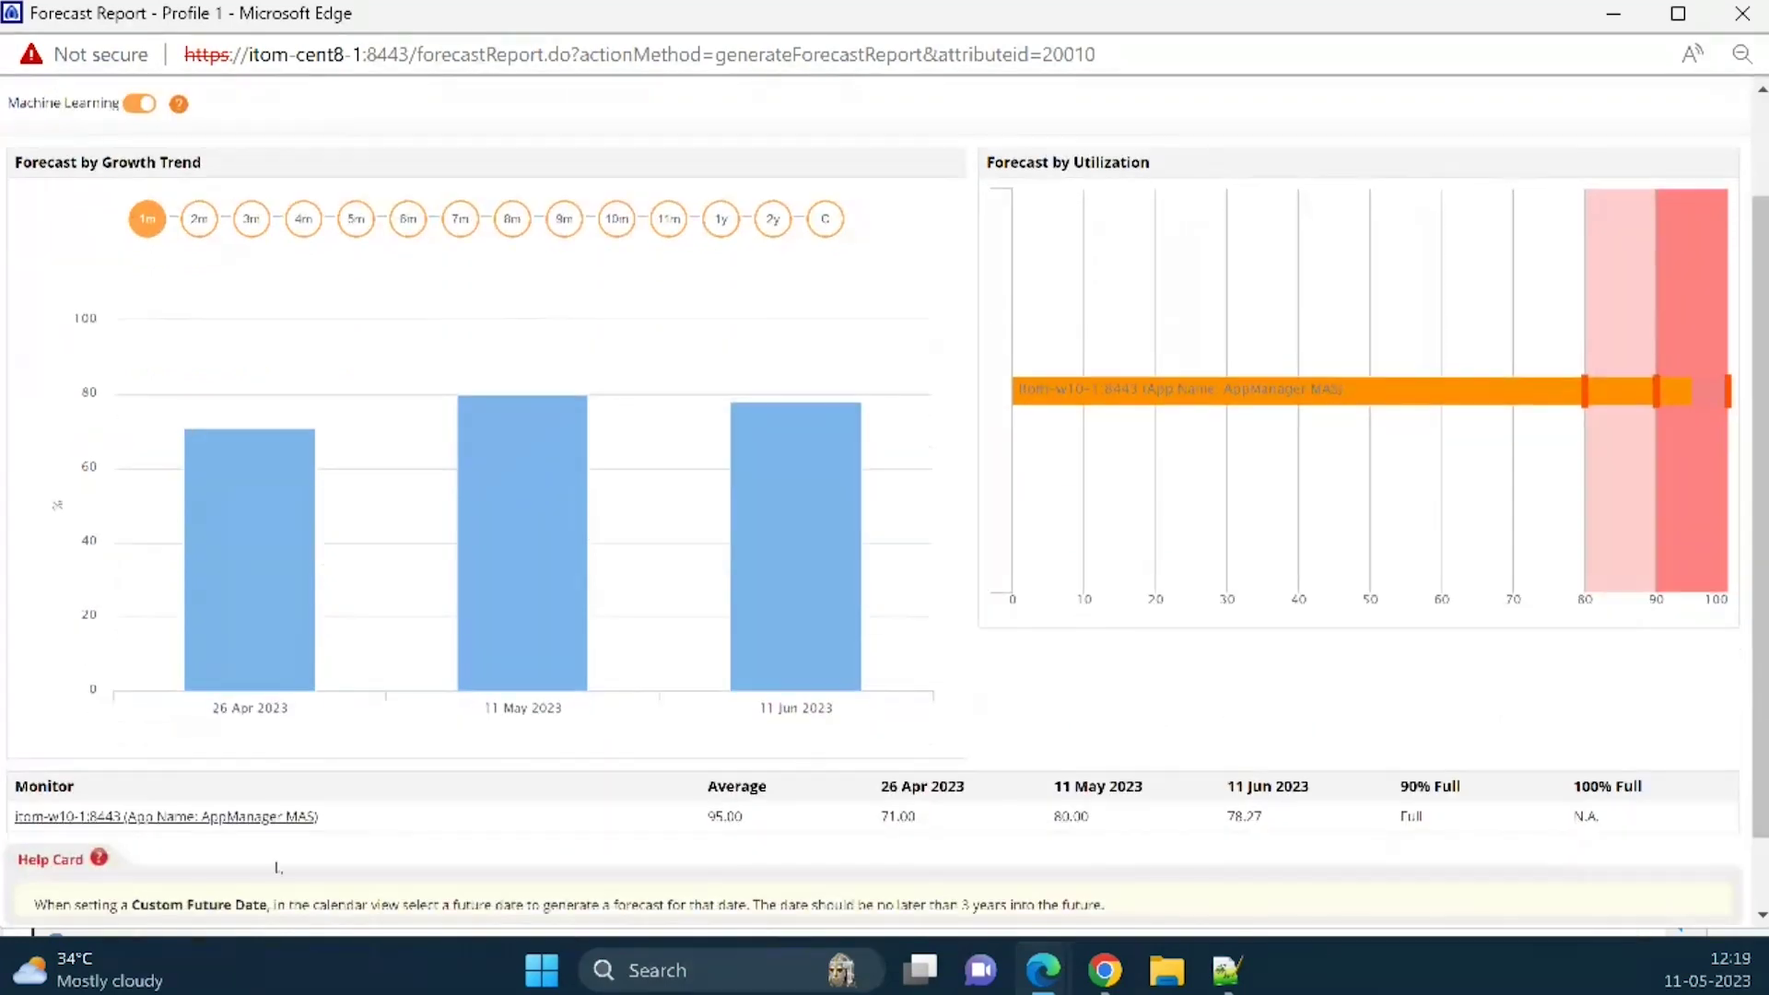
{"action": "left_click", "coordinate": [168, 815]}
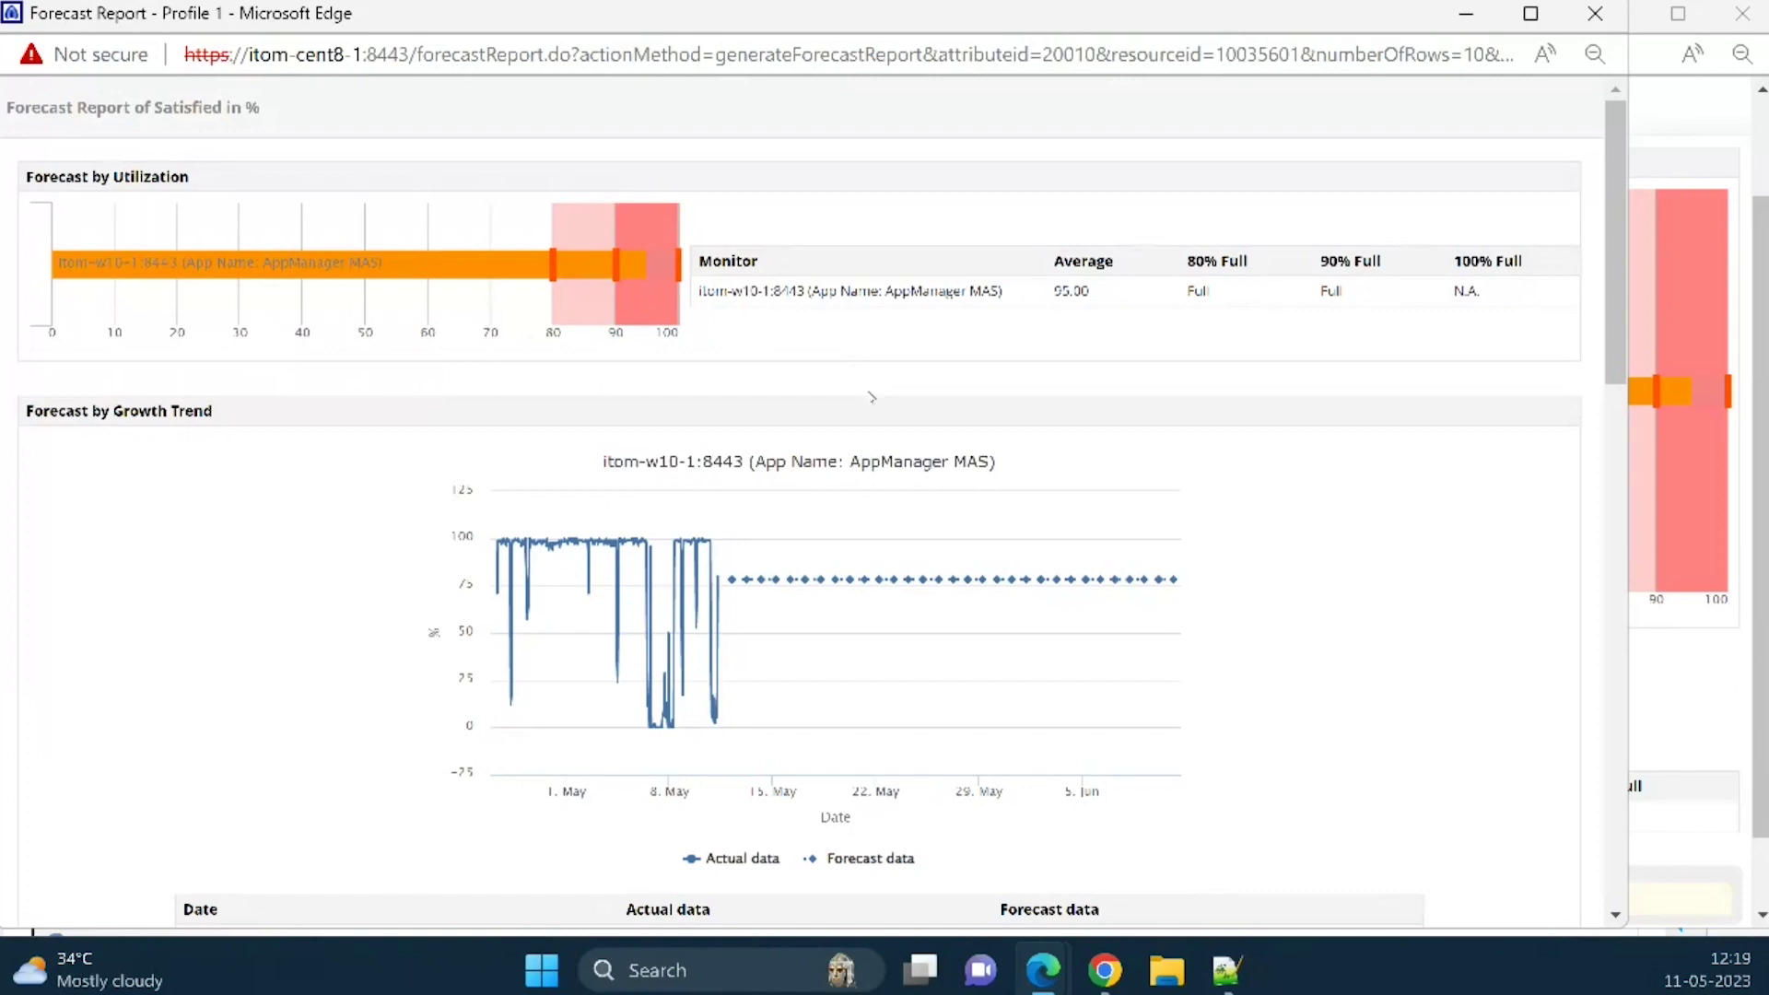
- Review the growth trend chart and the actual and forecast data table for Satisfied in %, and close both report windows
{"action": "scroll", "coordinate": [913, 417], "scroll_direction": "down", "scroll_amount": 5}
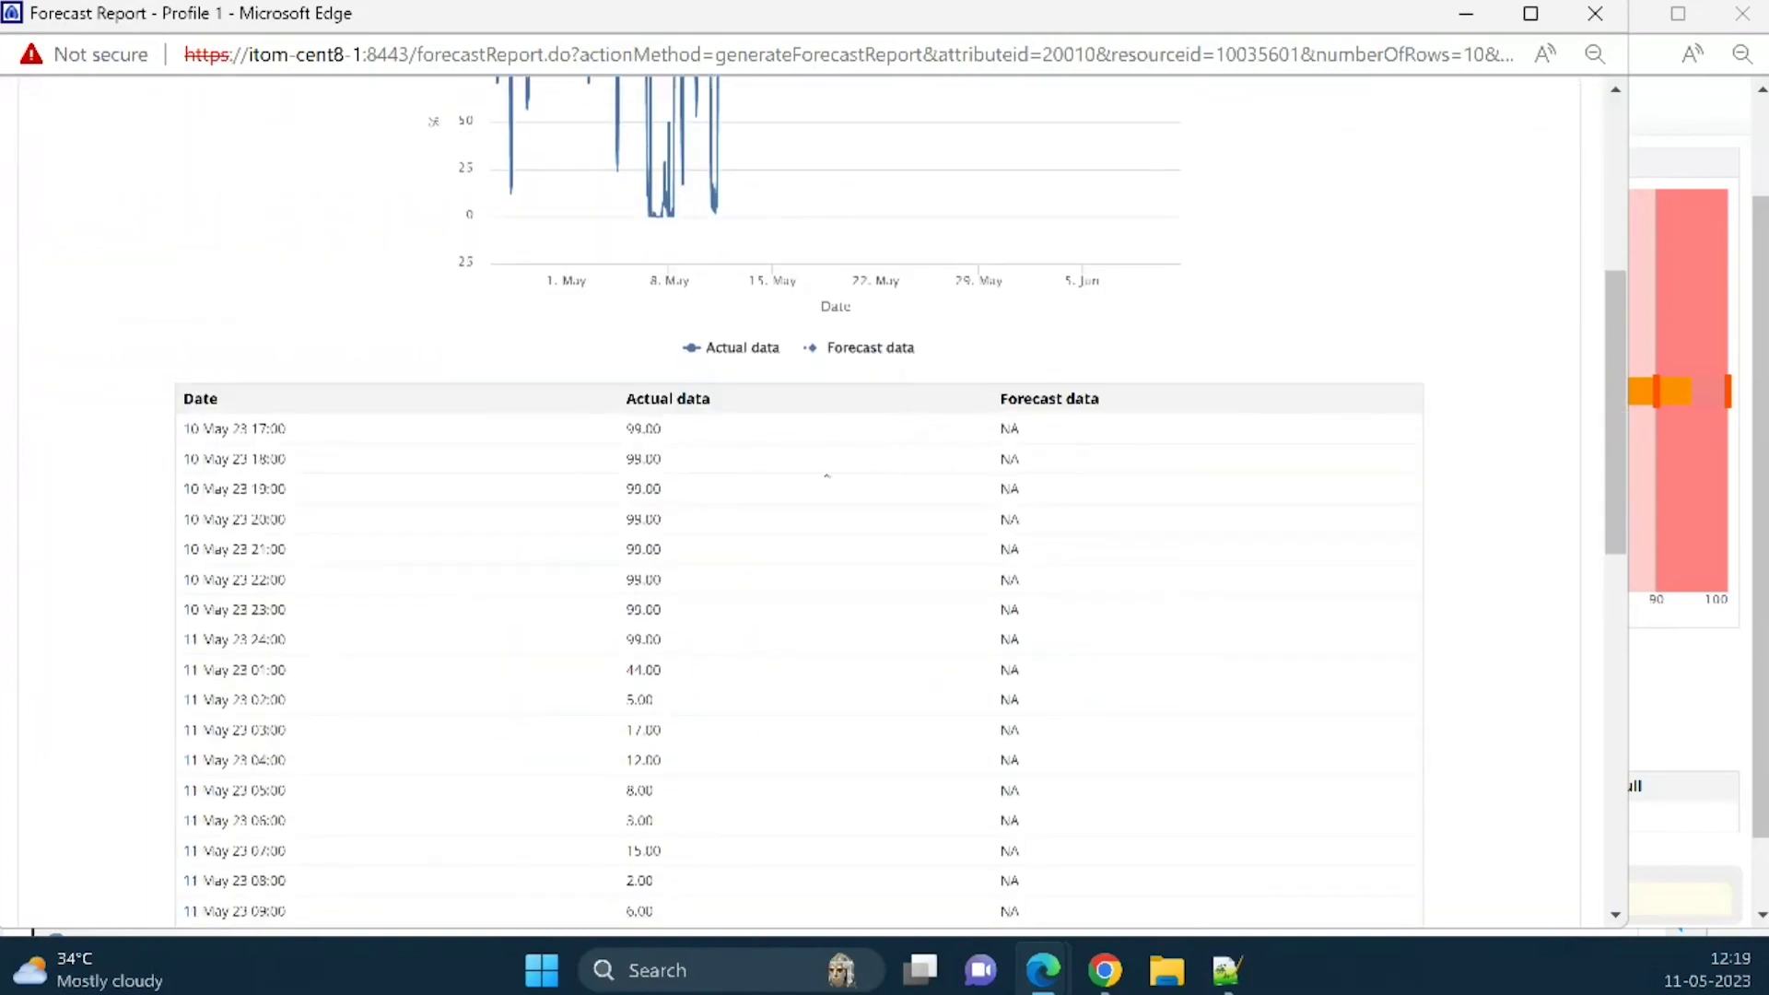
{"action": "scroll", "coordinate": [829, 466], "scroll_direction": "up", "scroll_amount": 4}
{"action": "scroll", "coordinate": [830, 464], "scroll_direction": "up", "scroll_amount": 1}
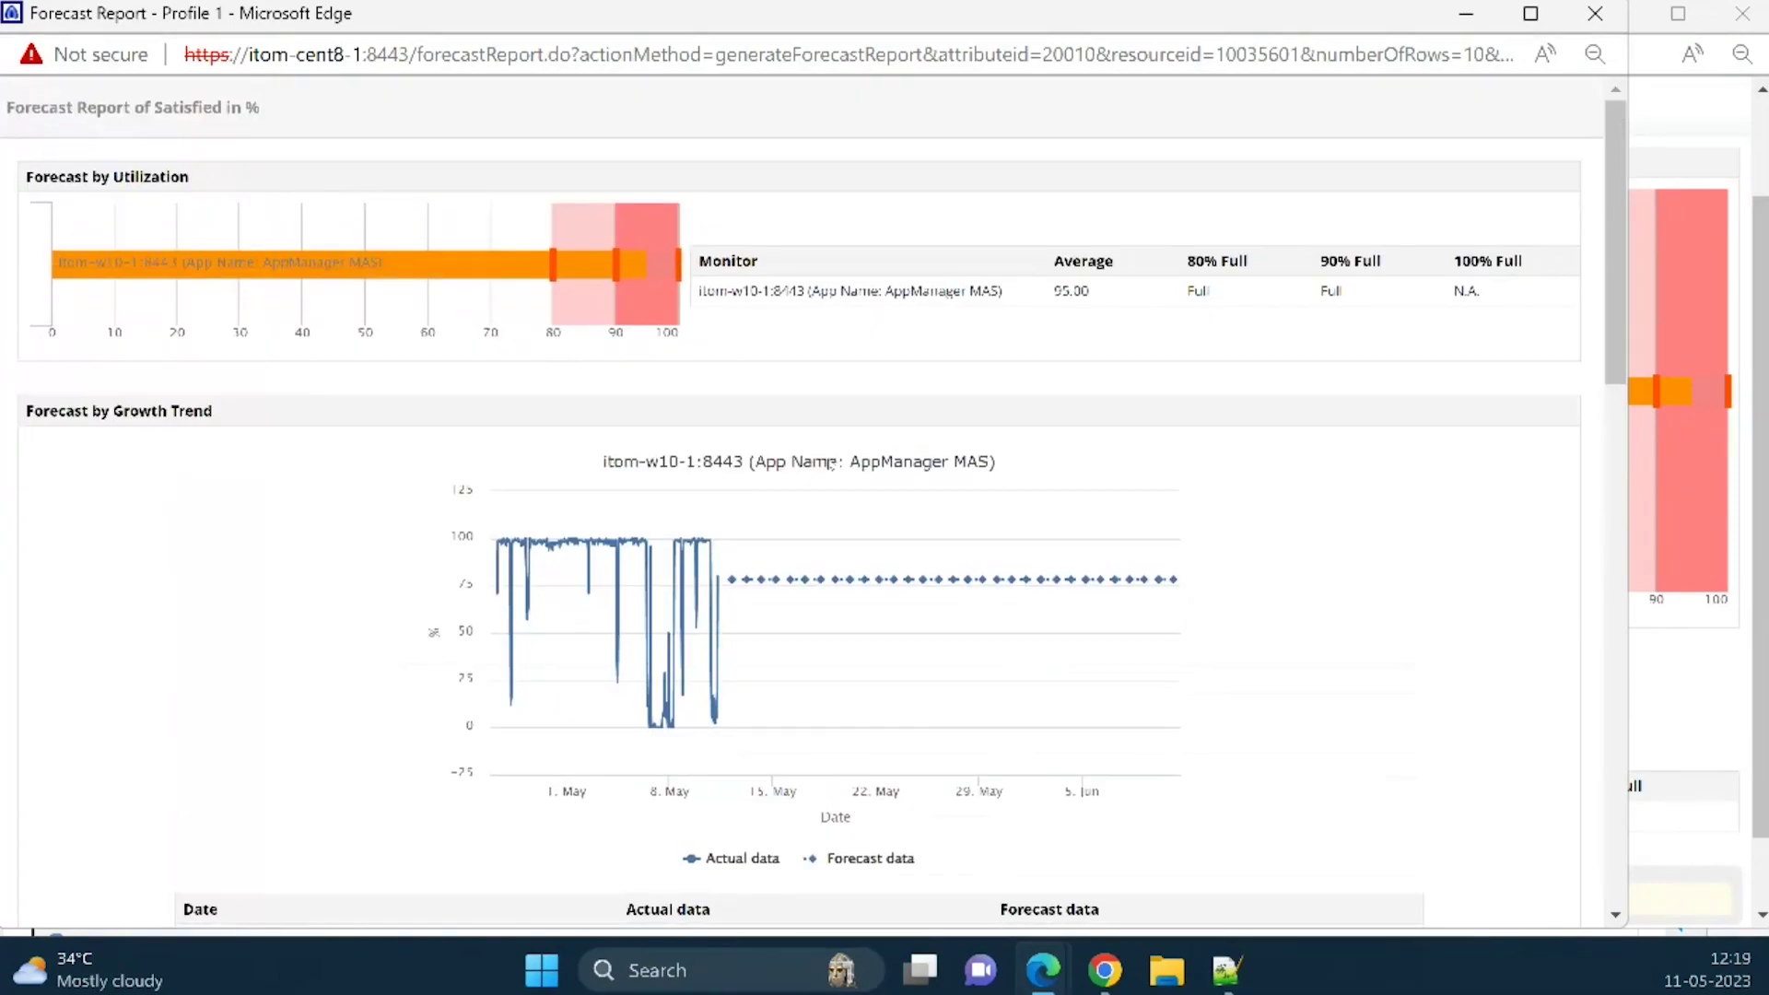
{"action": "scroll", "coordinate": [811, 502], "scroll_direction": "down", "scroll_amount": 4}
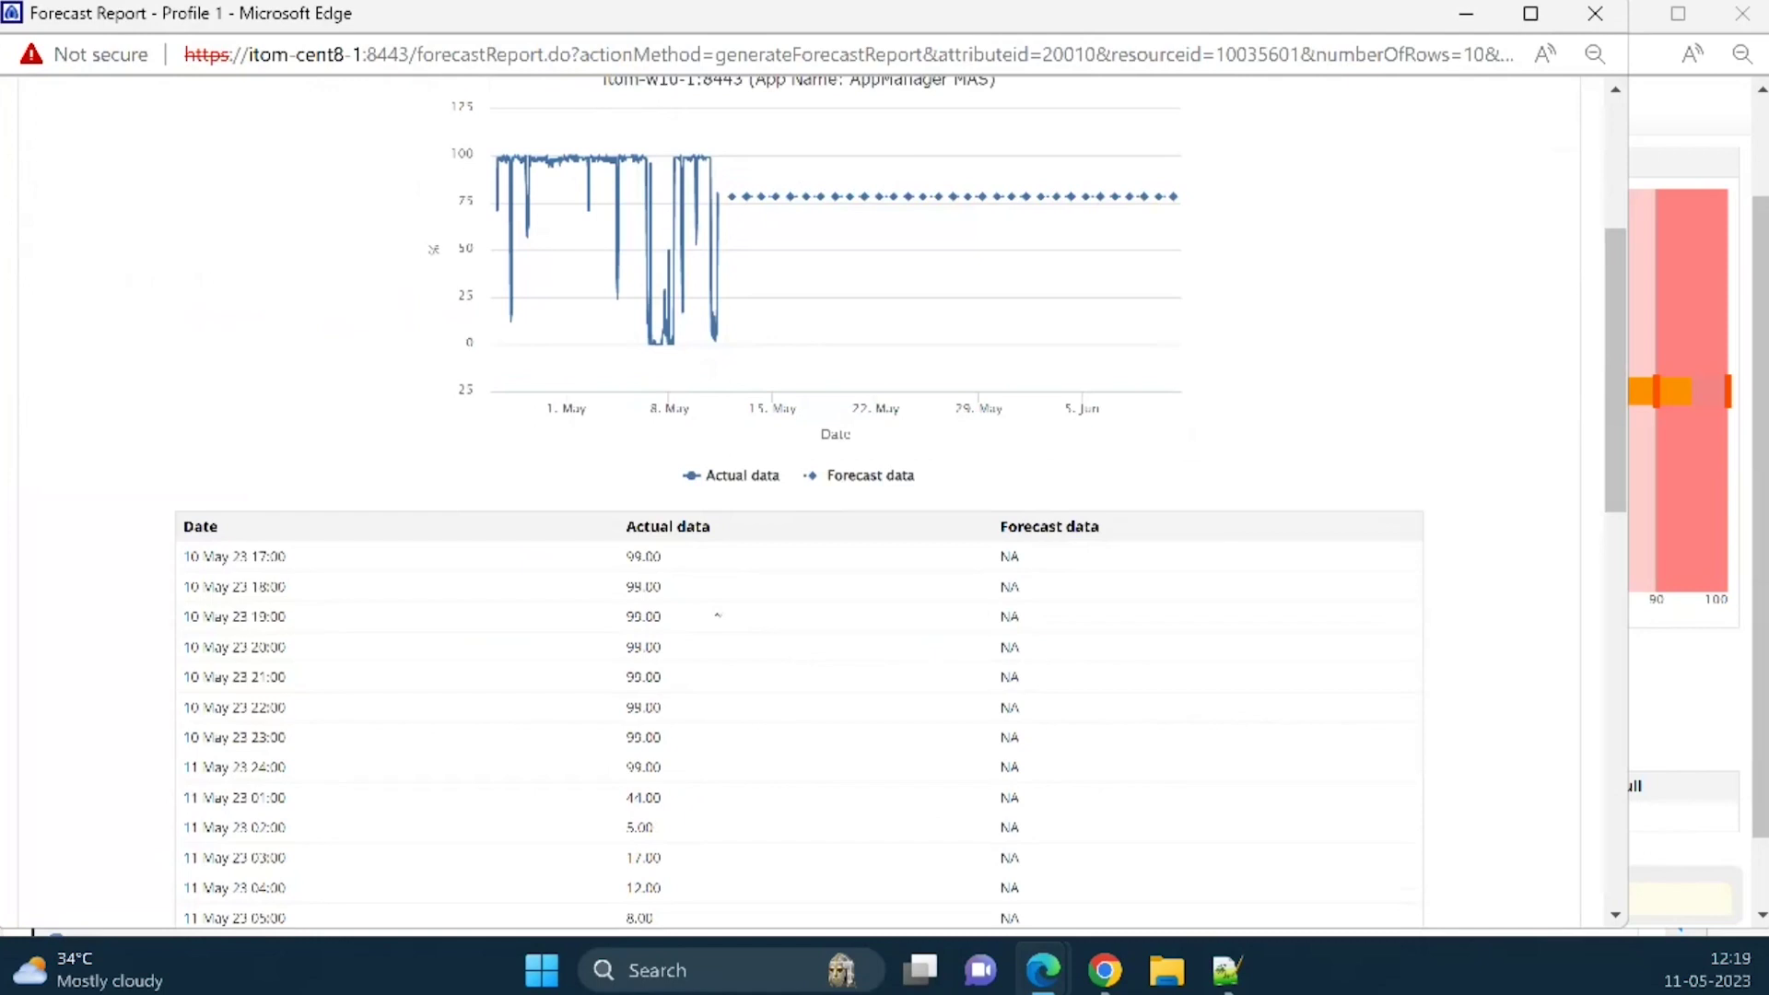
{"action": "scroll", "coordinate": [718, 617], "scroll_direction": "down", "scroll_amount": 4}
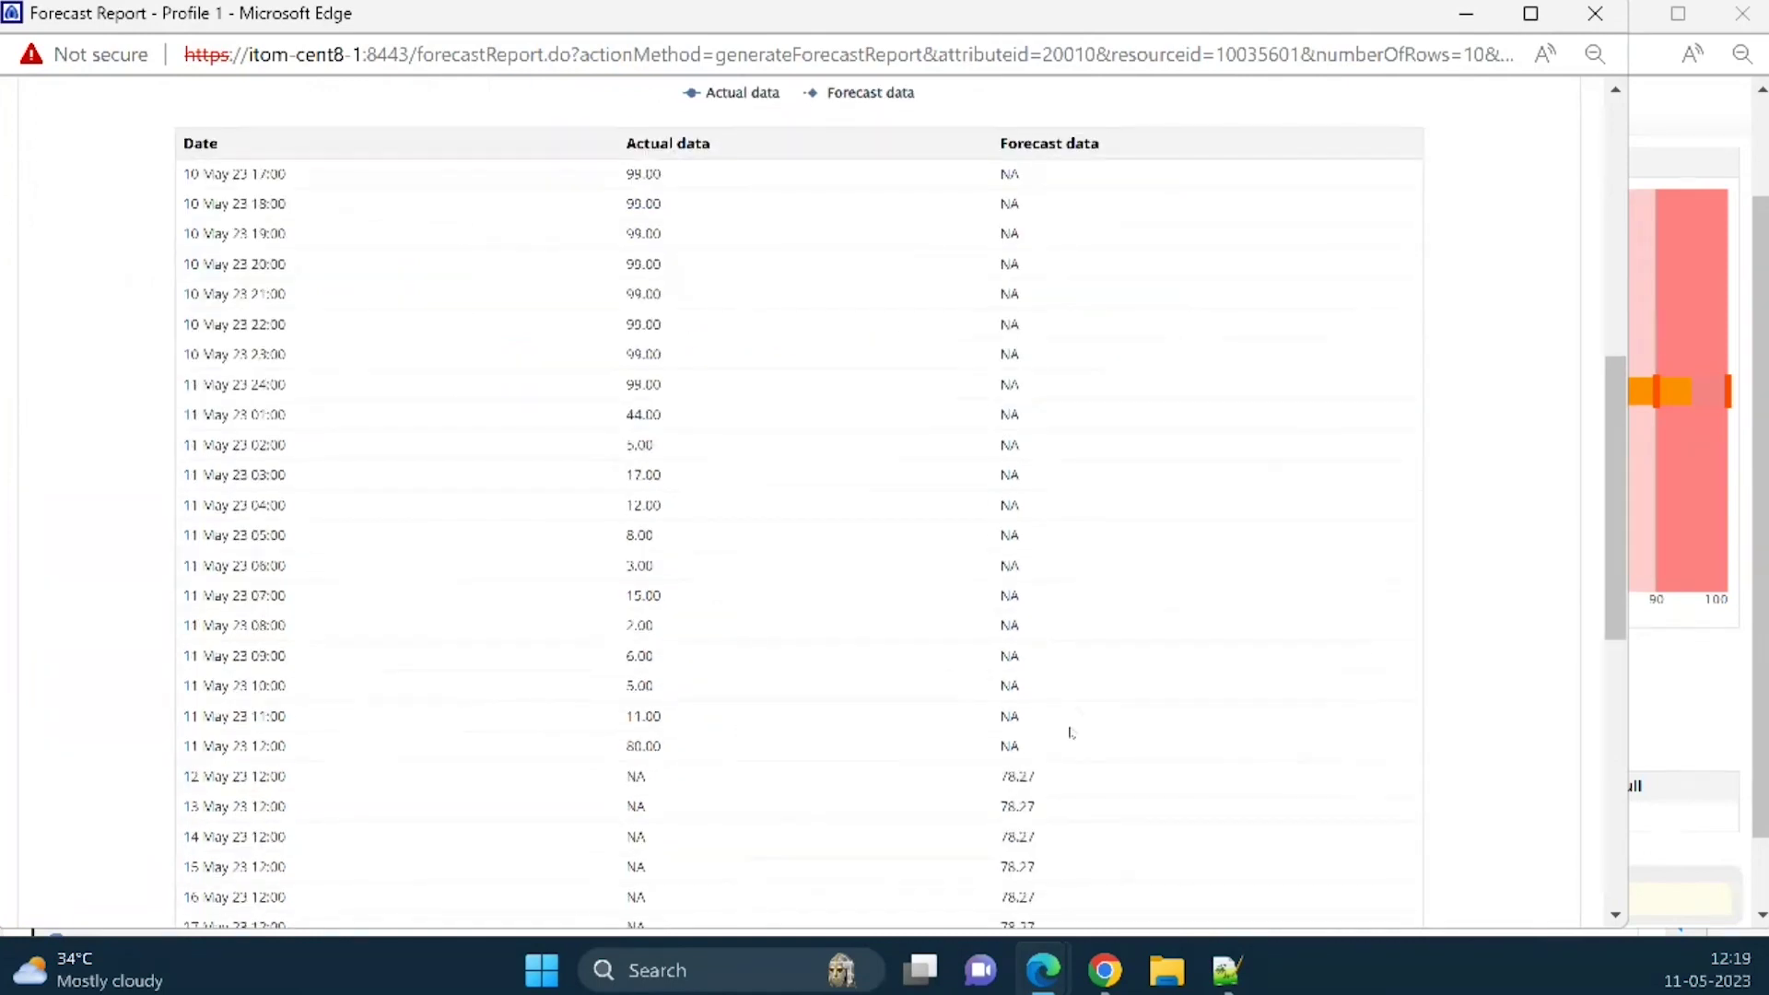
{"action": "scroll", "coordinate": [1074, 728], "scroll_direction": "down", "scroll_amount": 3}
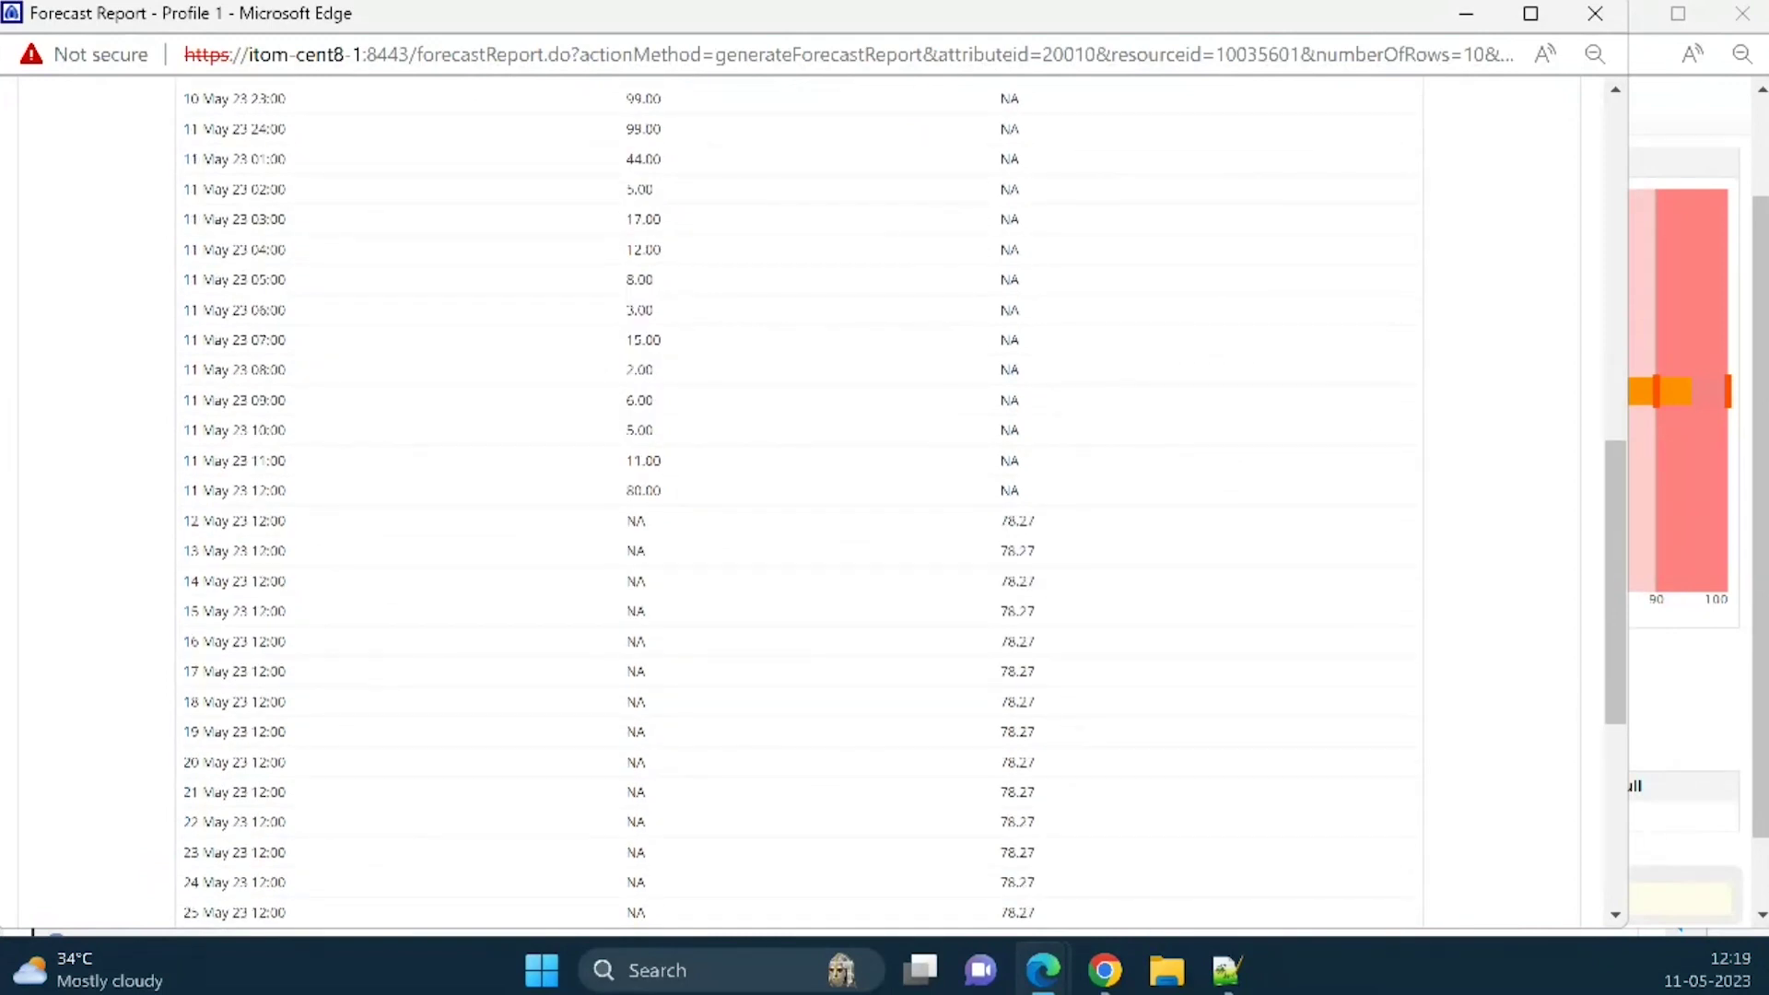
{"action": "left_click", "coordinate": [1596, 13]}
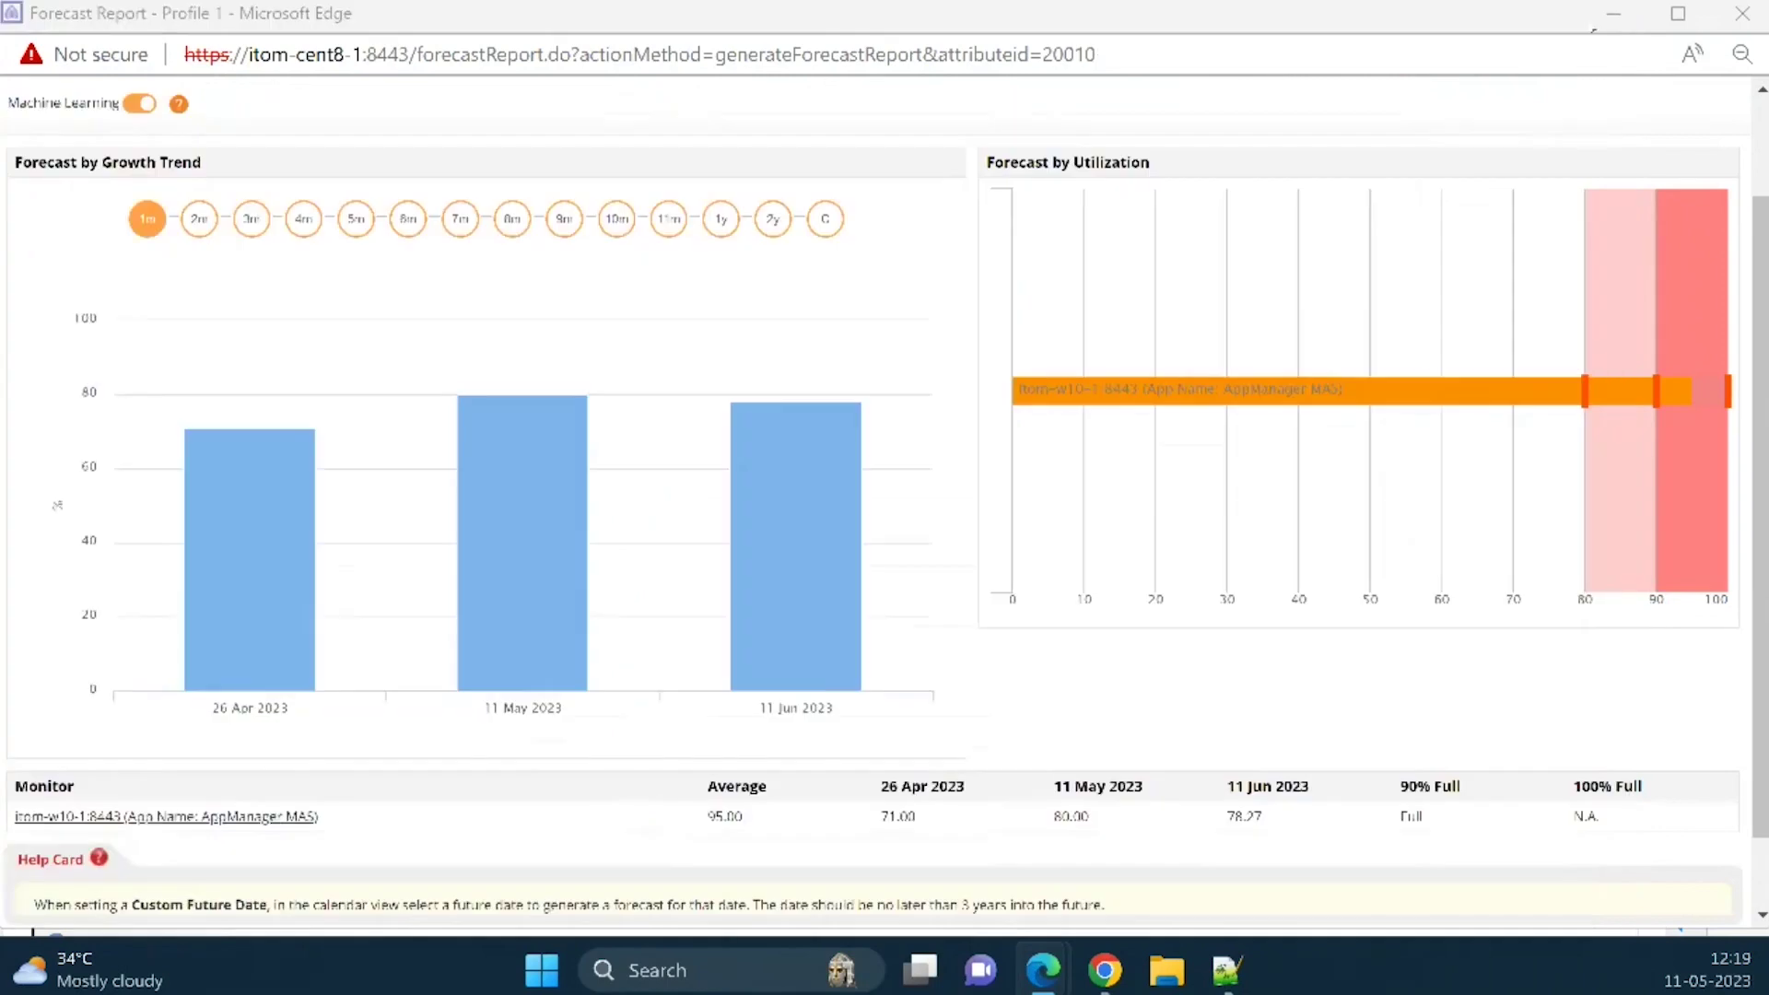
{"action": "key", "text": "alt+F4"}
- Open the Inventory reports and generate the inventory report for the Application Servers category
{"action": "left_click", "coordinate": [118, 799]}
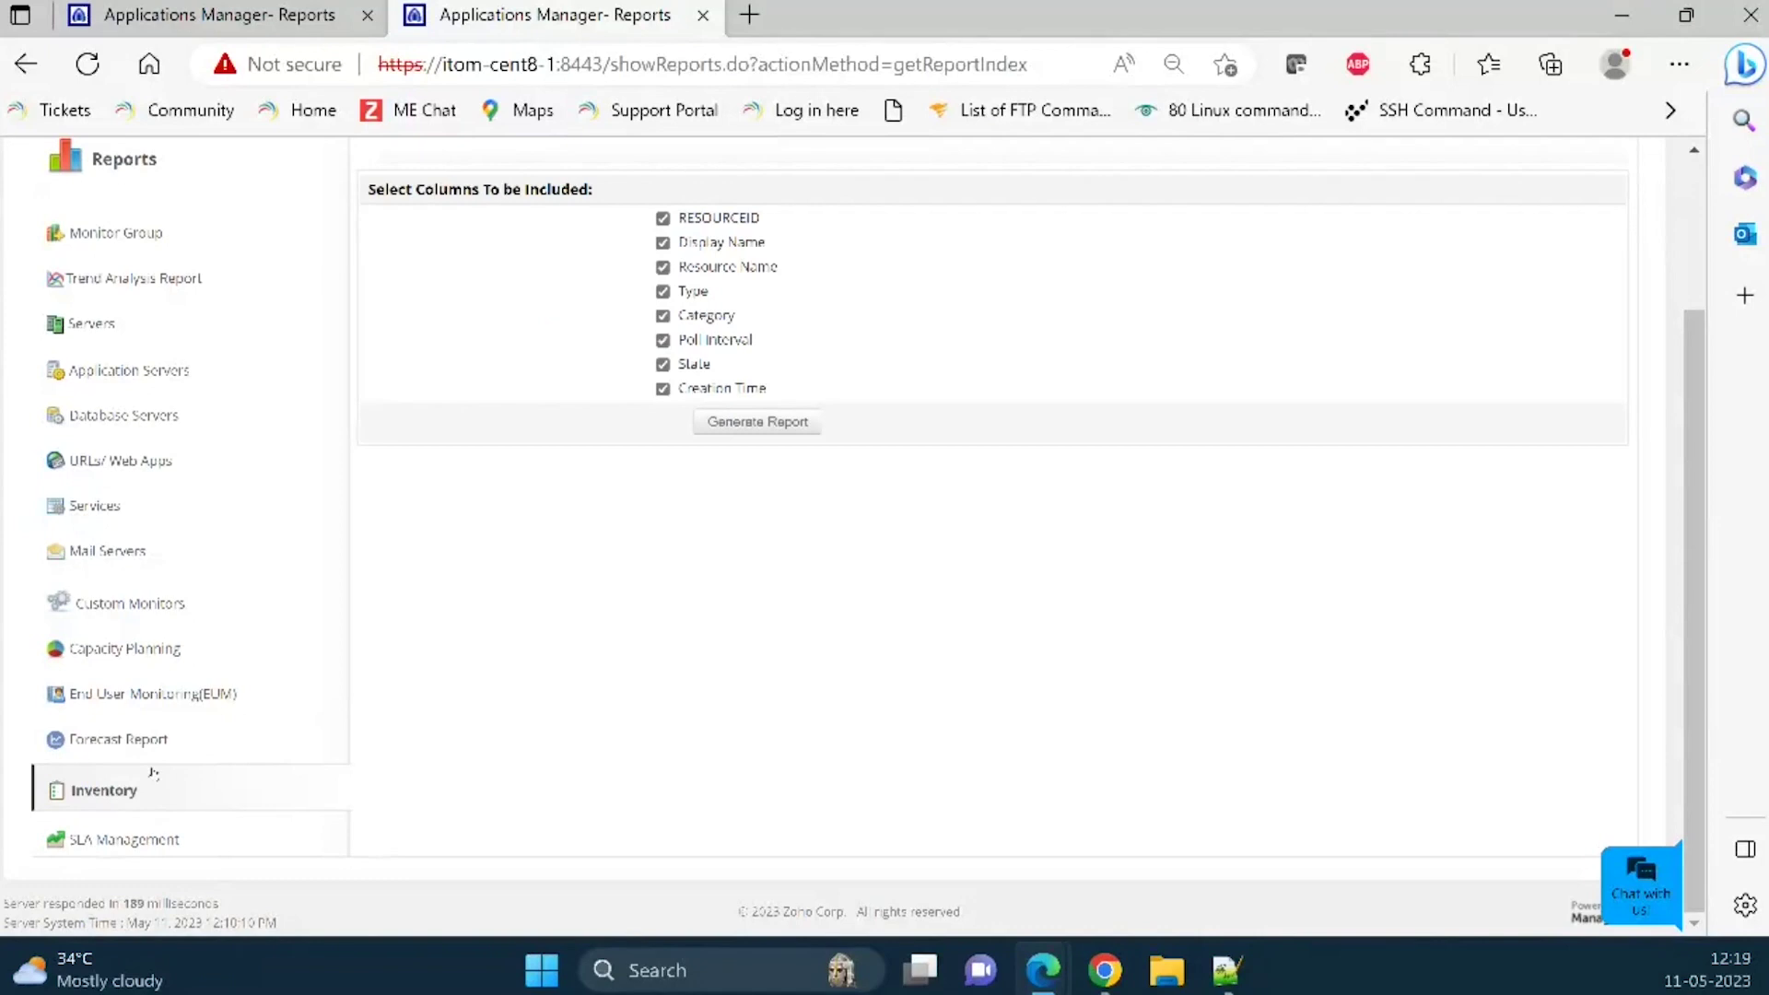
{"action": "scroll", "coordinate": [723, 289], "scroll_direction": "up", "scroll_amount": 3}
{"action": "left_click", "coordinate": [683, 312]}
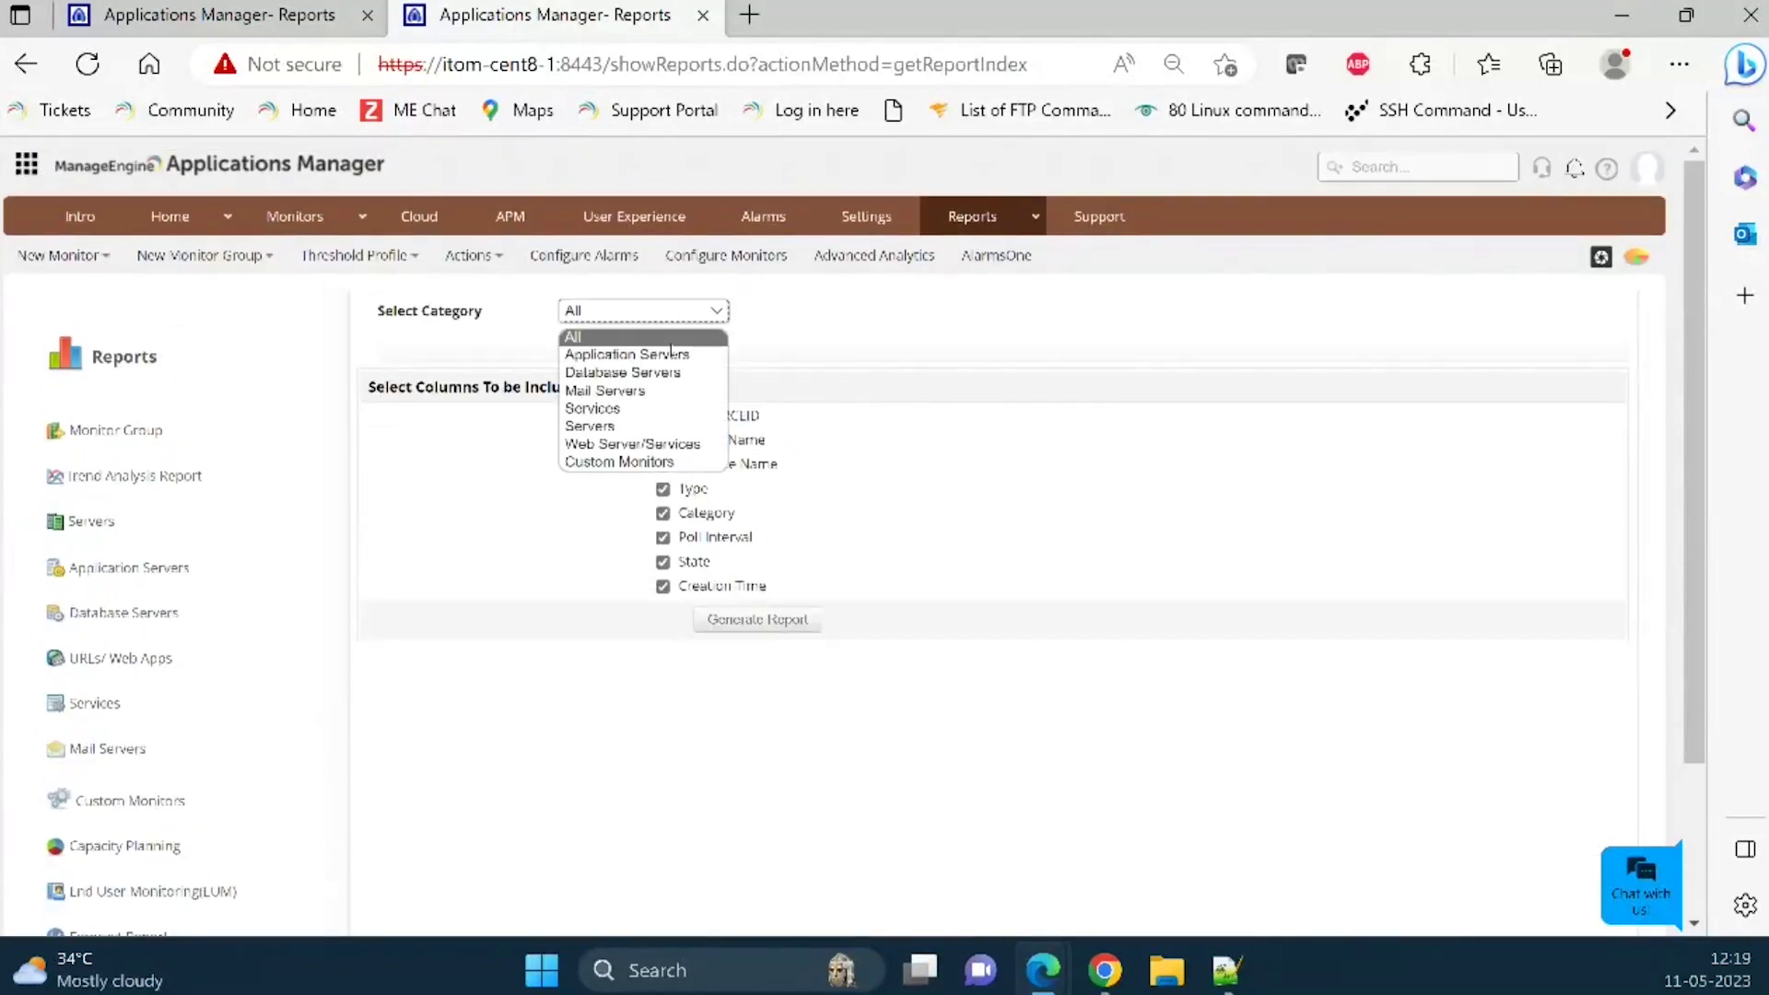
{"action": "left_click", "coordinate": [636, 354]}
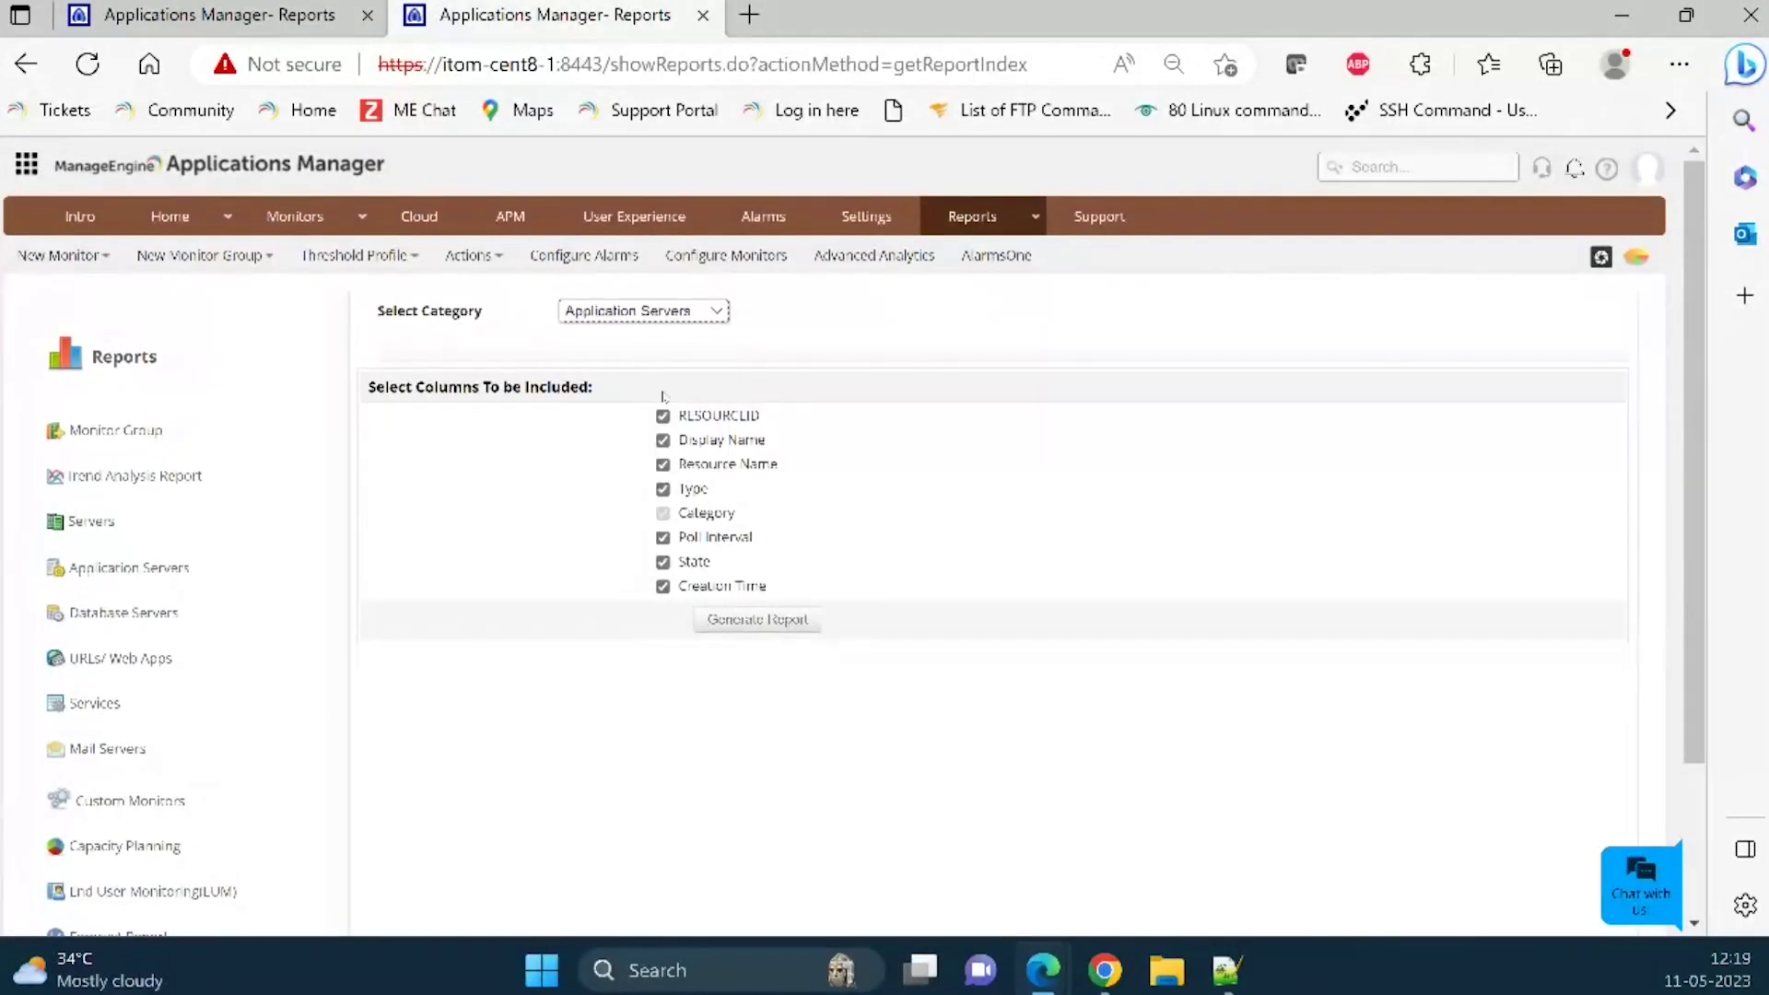
{"action": "left_click", "coordinate": [758, 620]}
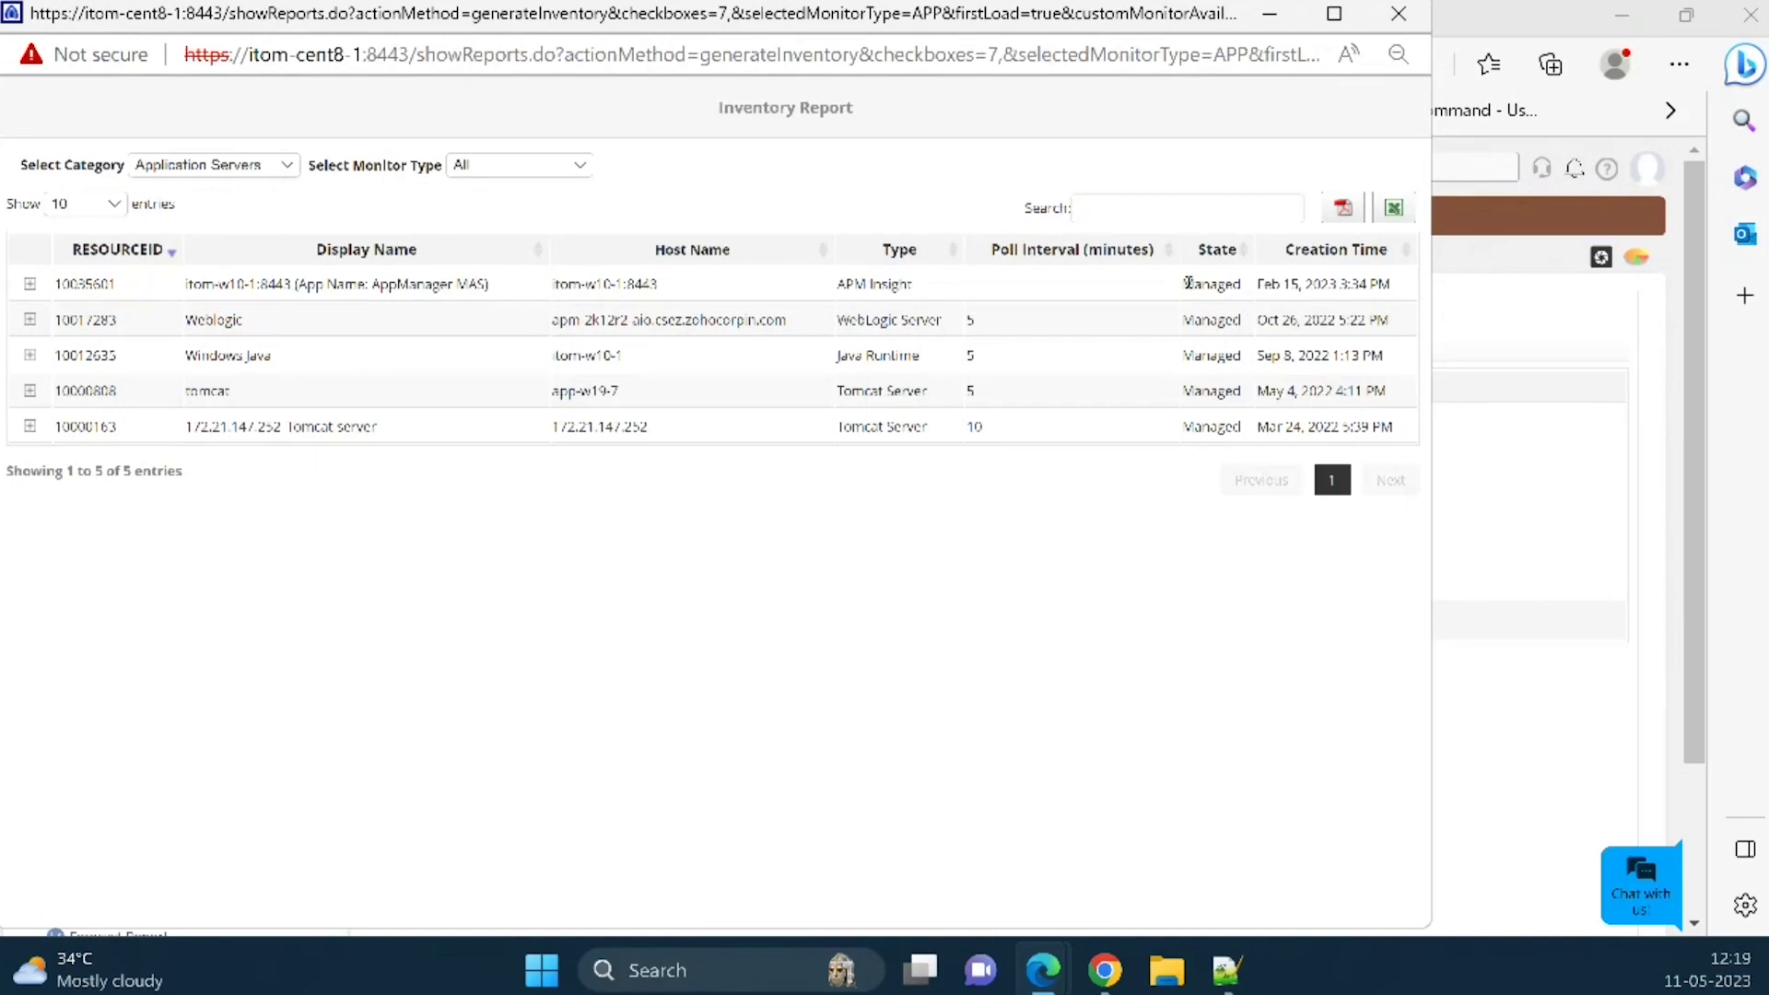
- Expand the AppManager MAS entry in the inventory report to view its port and associated monitor groups, and close the report
{"action": "left_click", "coordinate": [30, 284]}
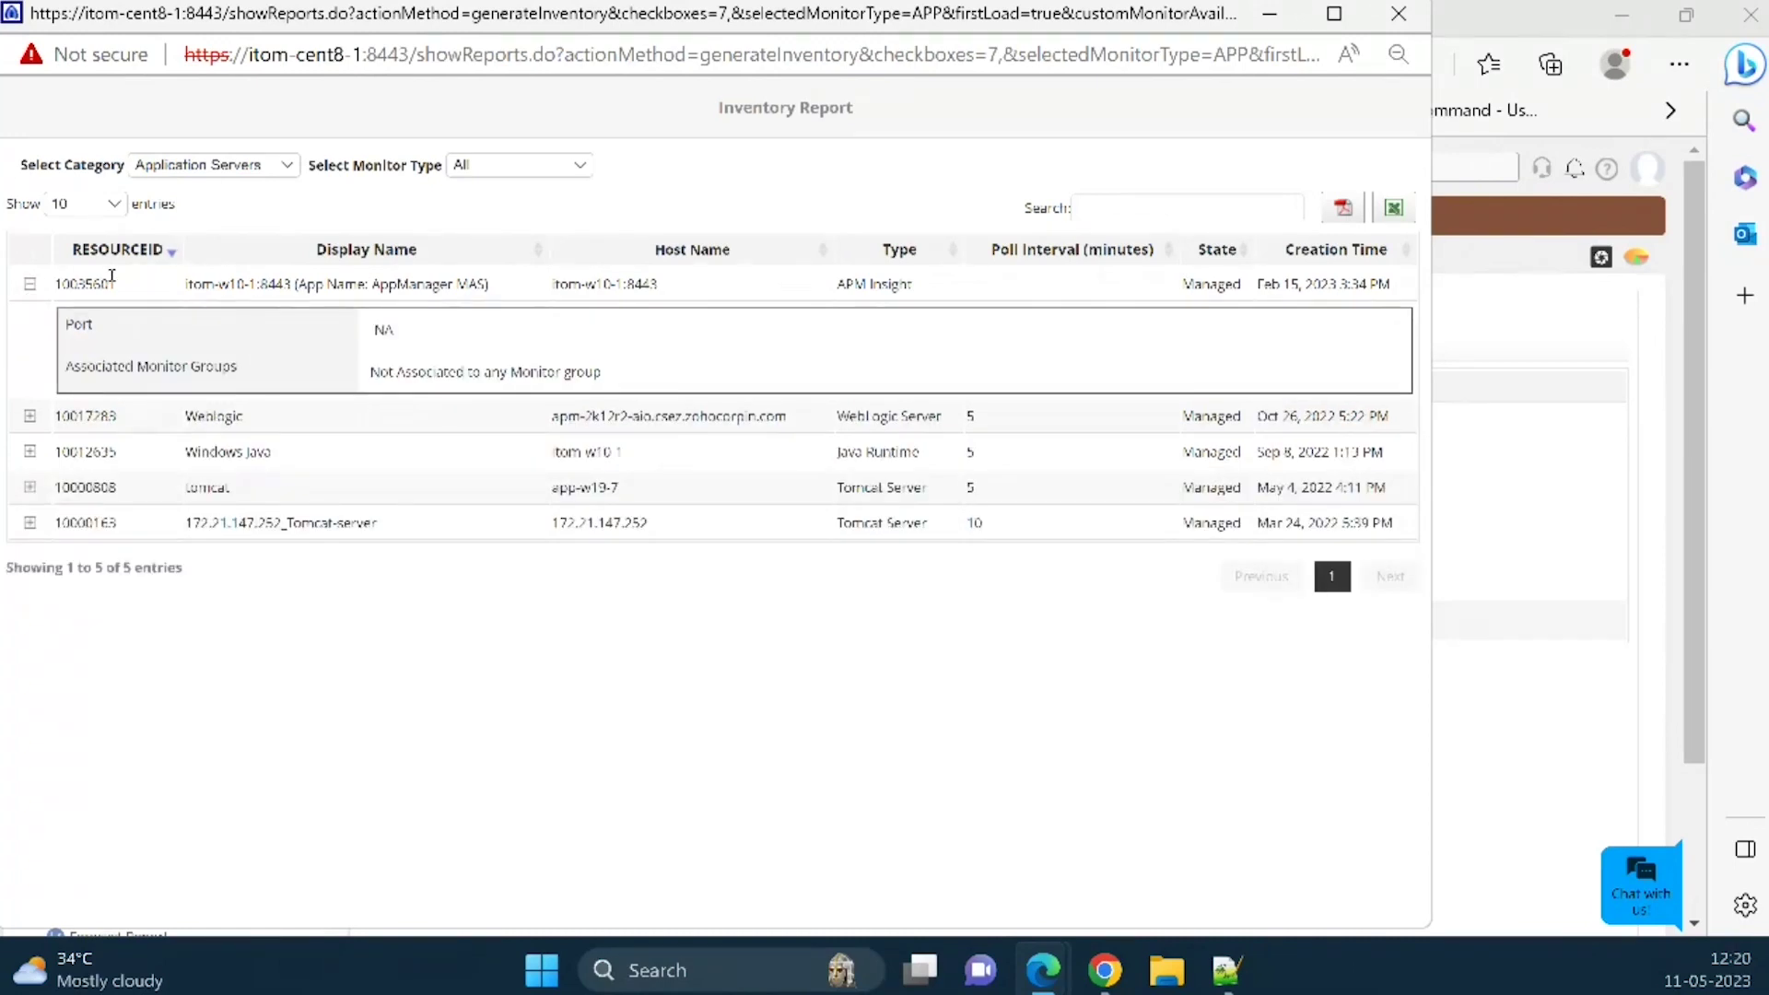
{"action": "left_click", "coordinate": [1397, 16]}
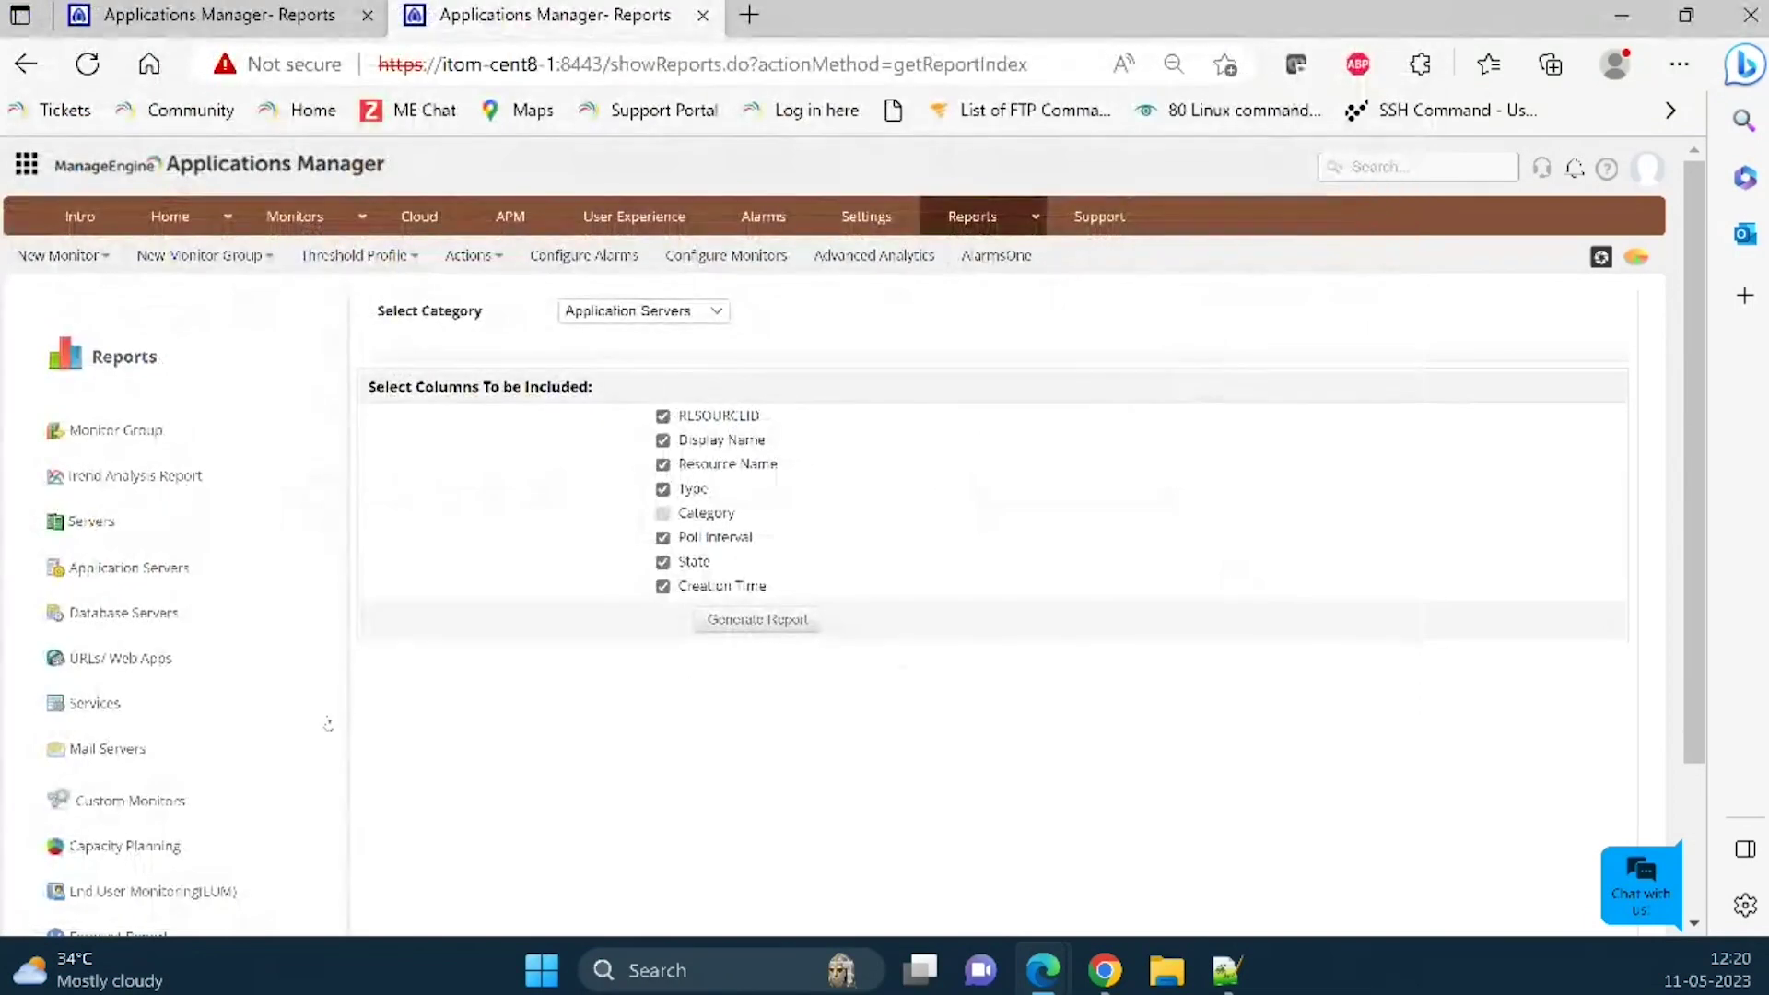
{"action": "scroll", "coordinate": [319, 716], "scroll_direction": "down", "scroll_amount": 1}
{"action": "scroll", "coordinate": [319, 716], "scroll_direction": "down", "scroll_amount": 1}
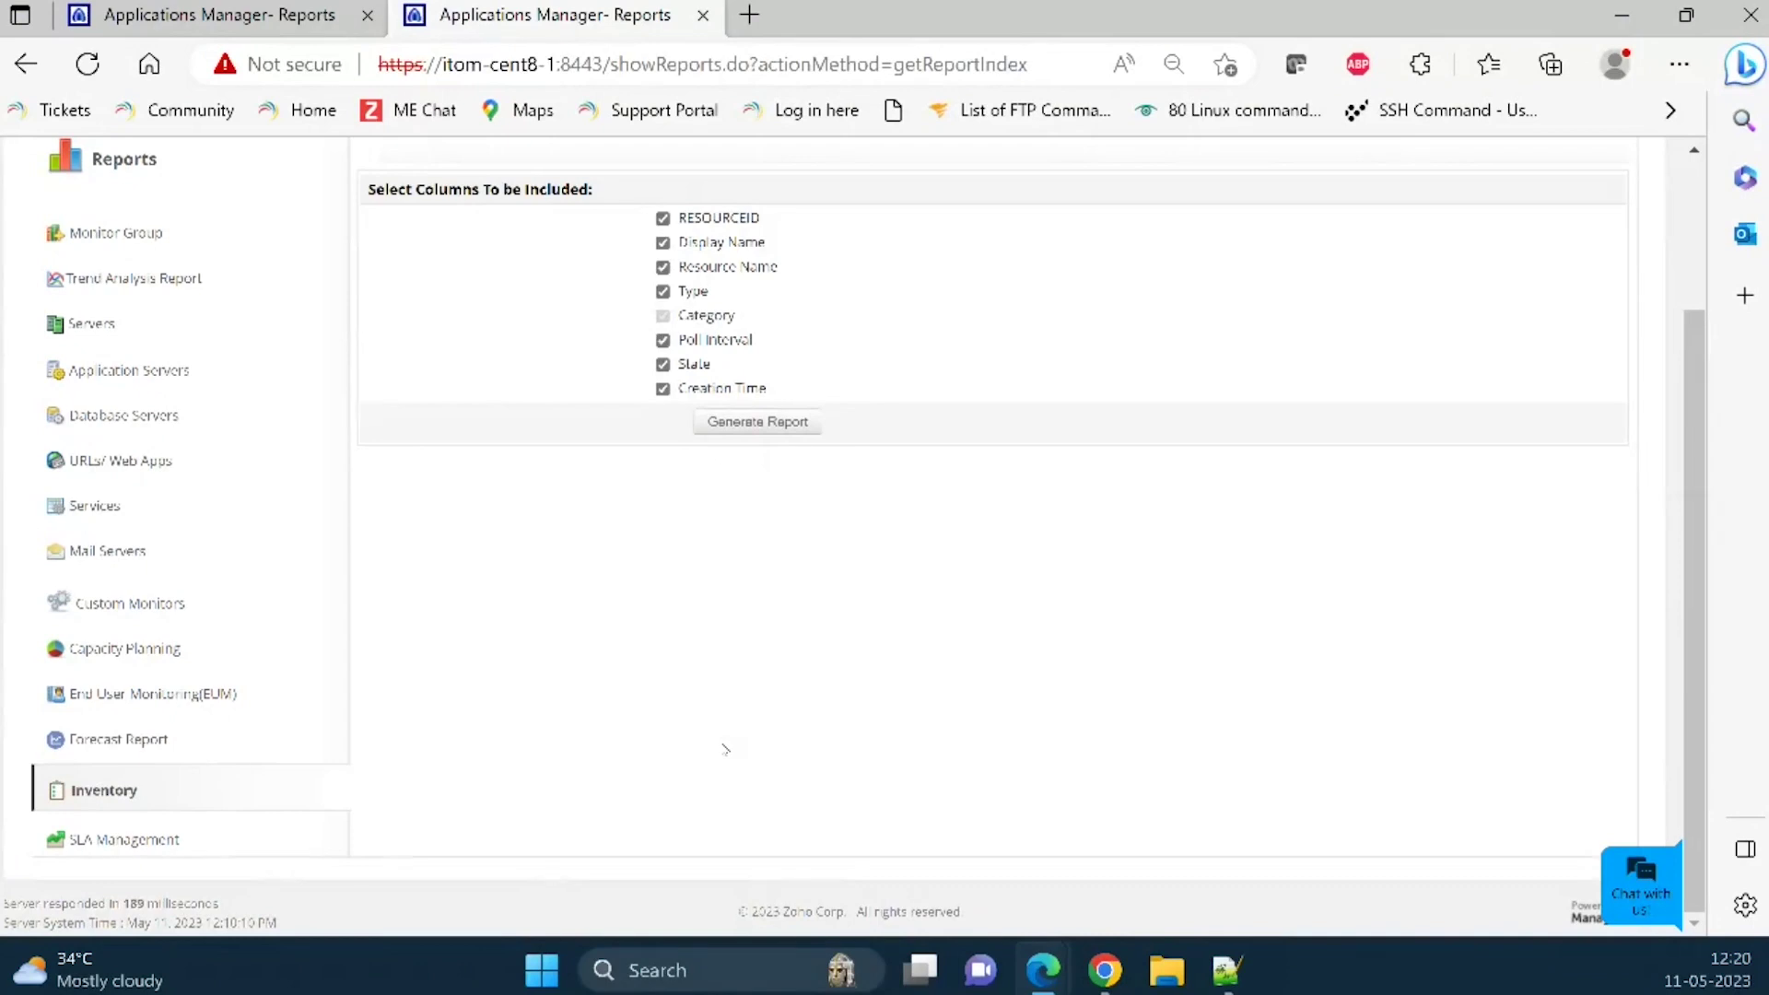
{"action": "scroll", "coordinate": [725, 749], "scroll_direction": "up", "scroll_amount": 3}
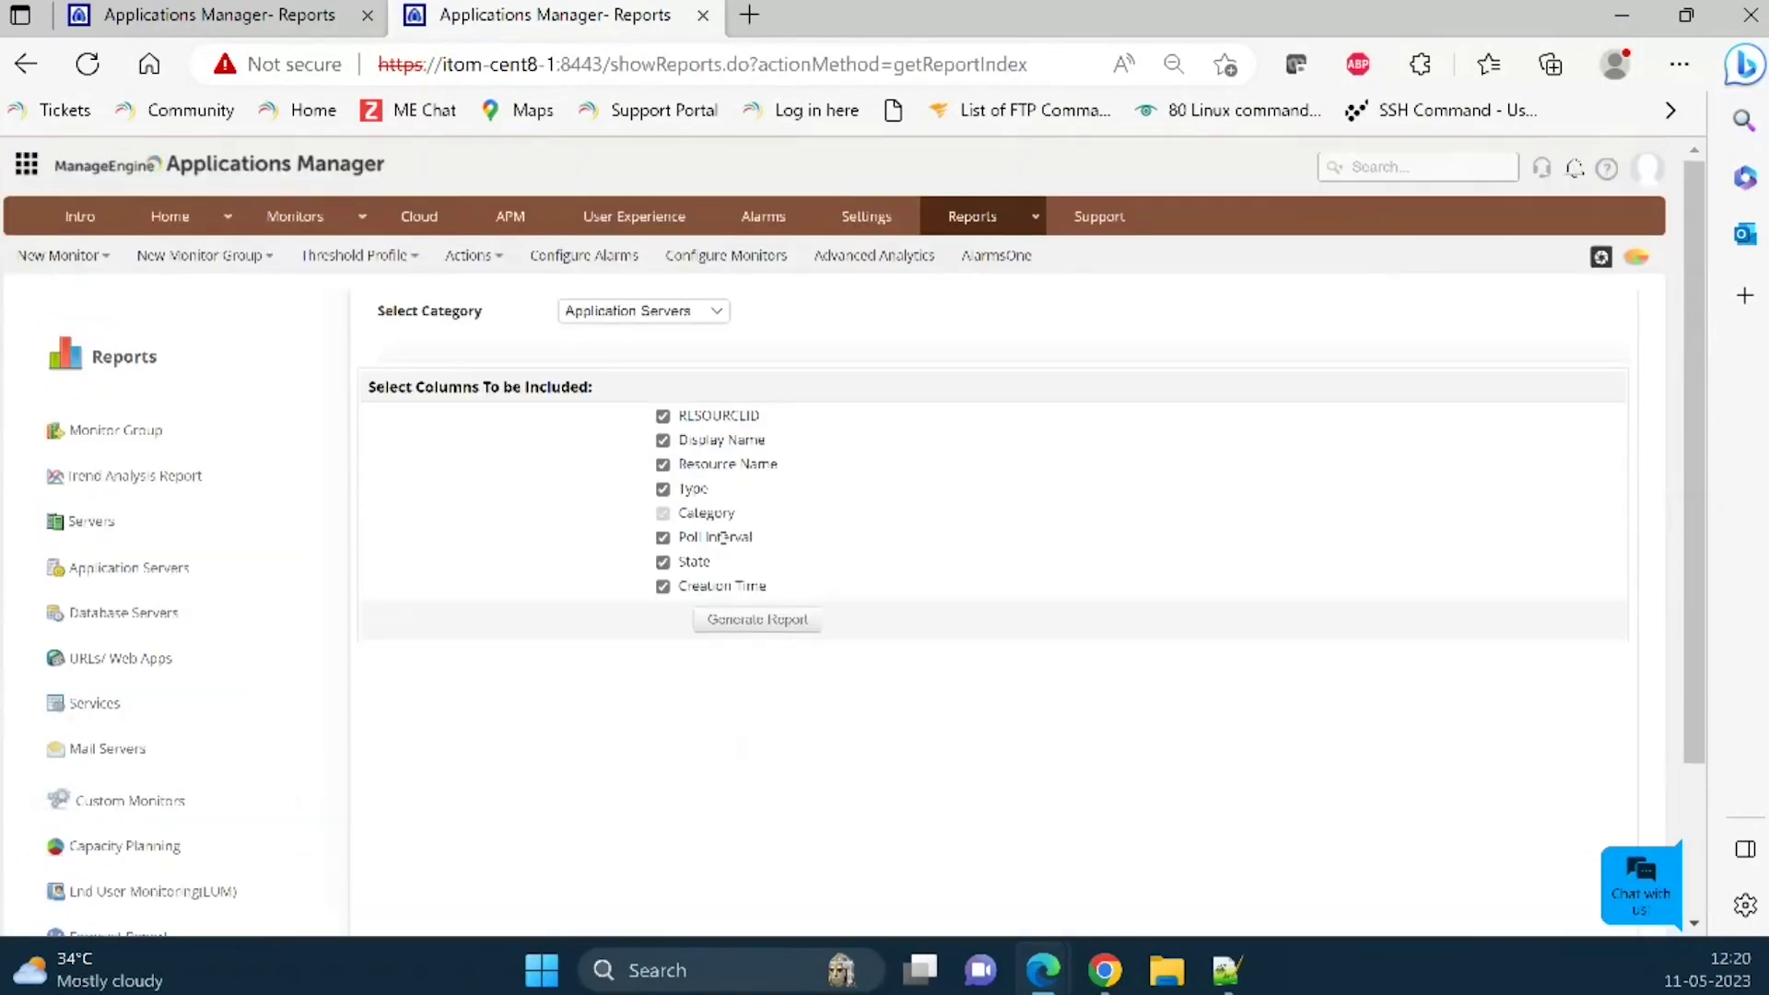
- Return to the APM applications list and open the AppManager MAS overview to view its Apdex score
{"action": "left_click", "coordinate": [505, 217]}
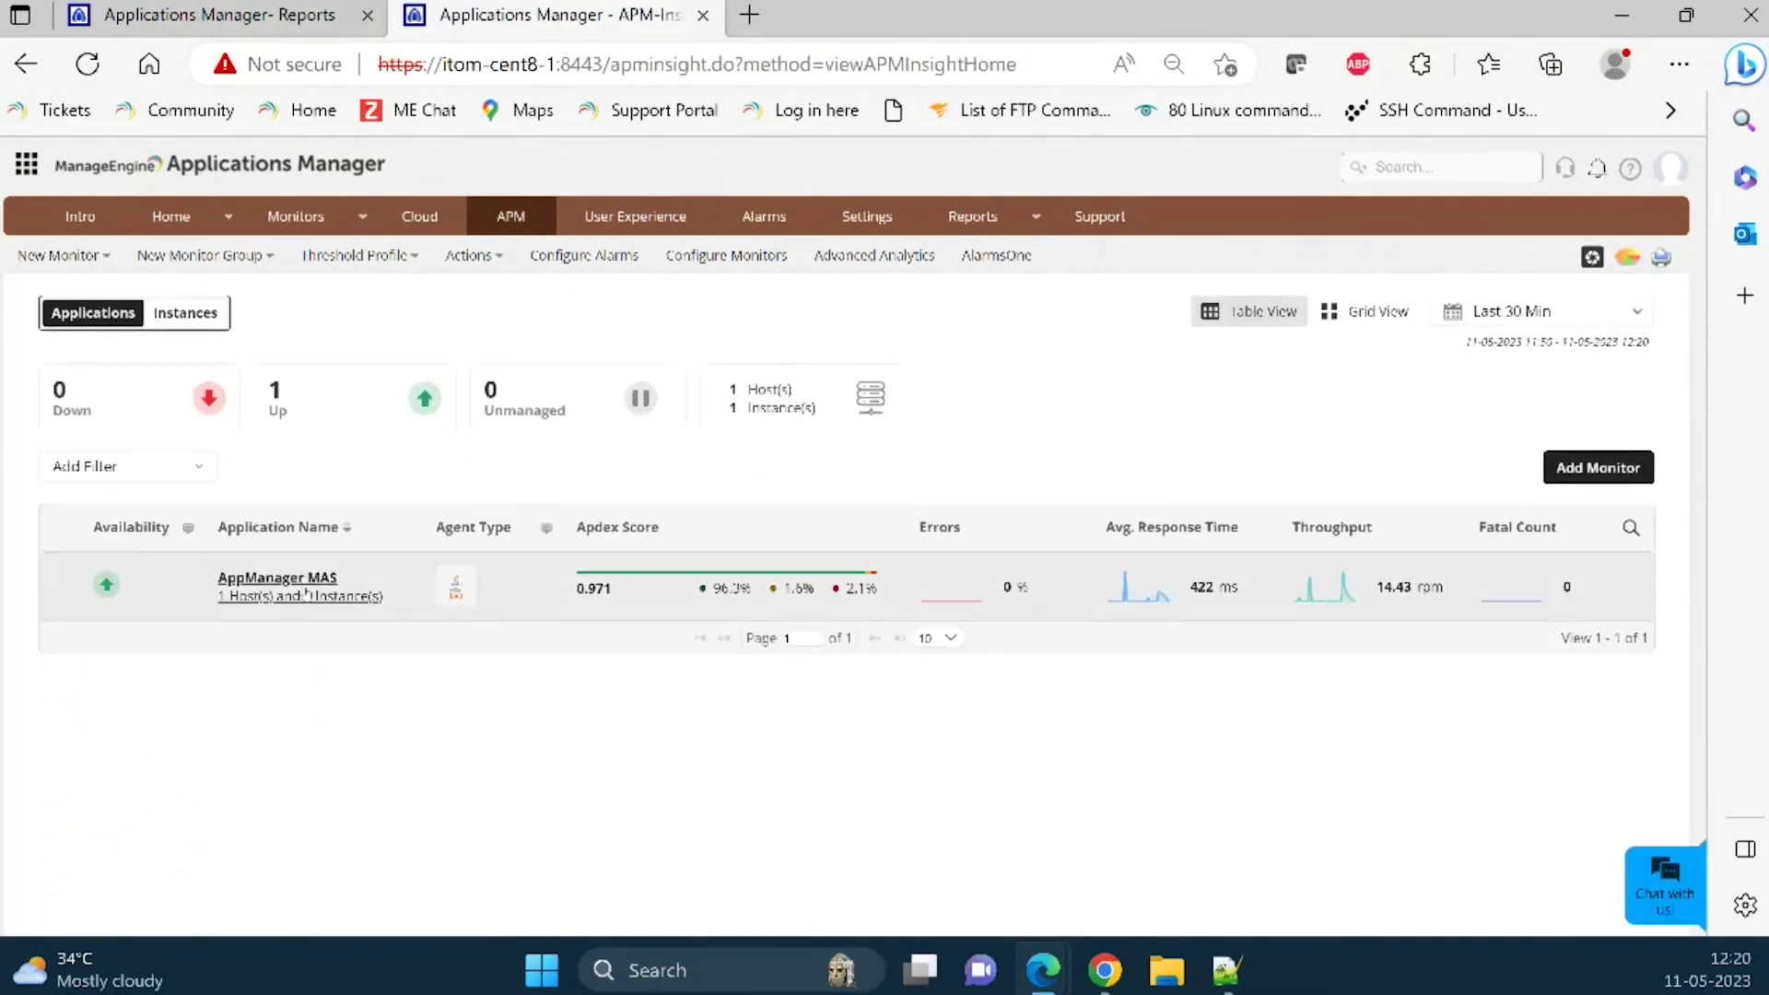
{"action": "left_click", "coordinate": [305, 594]}
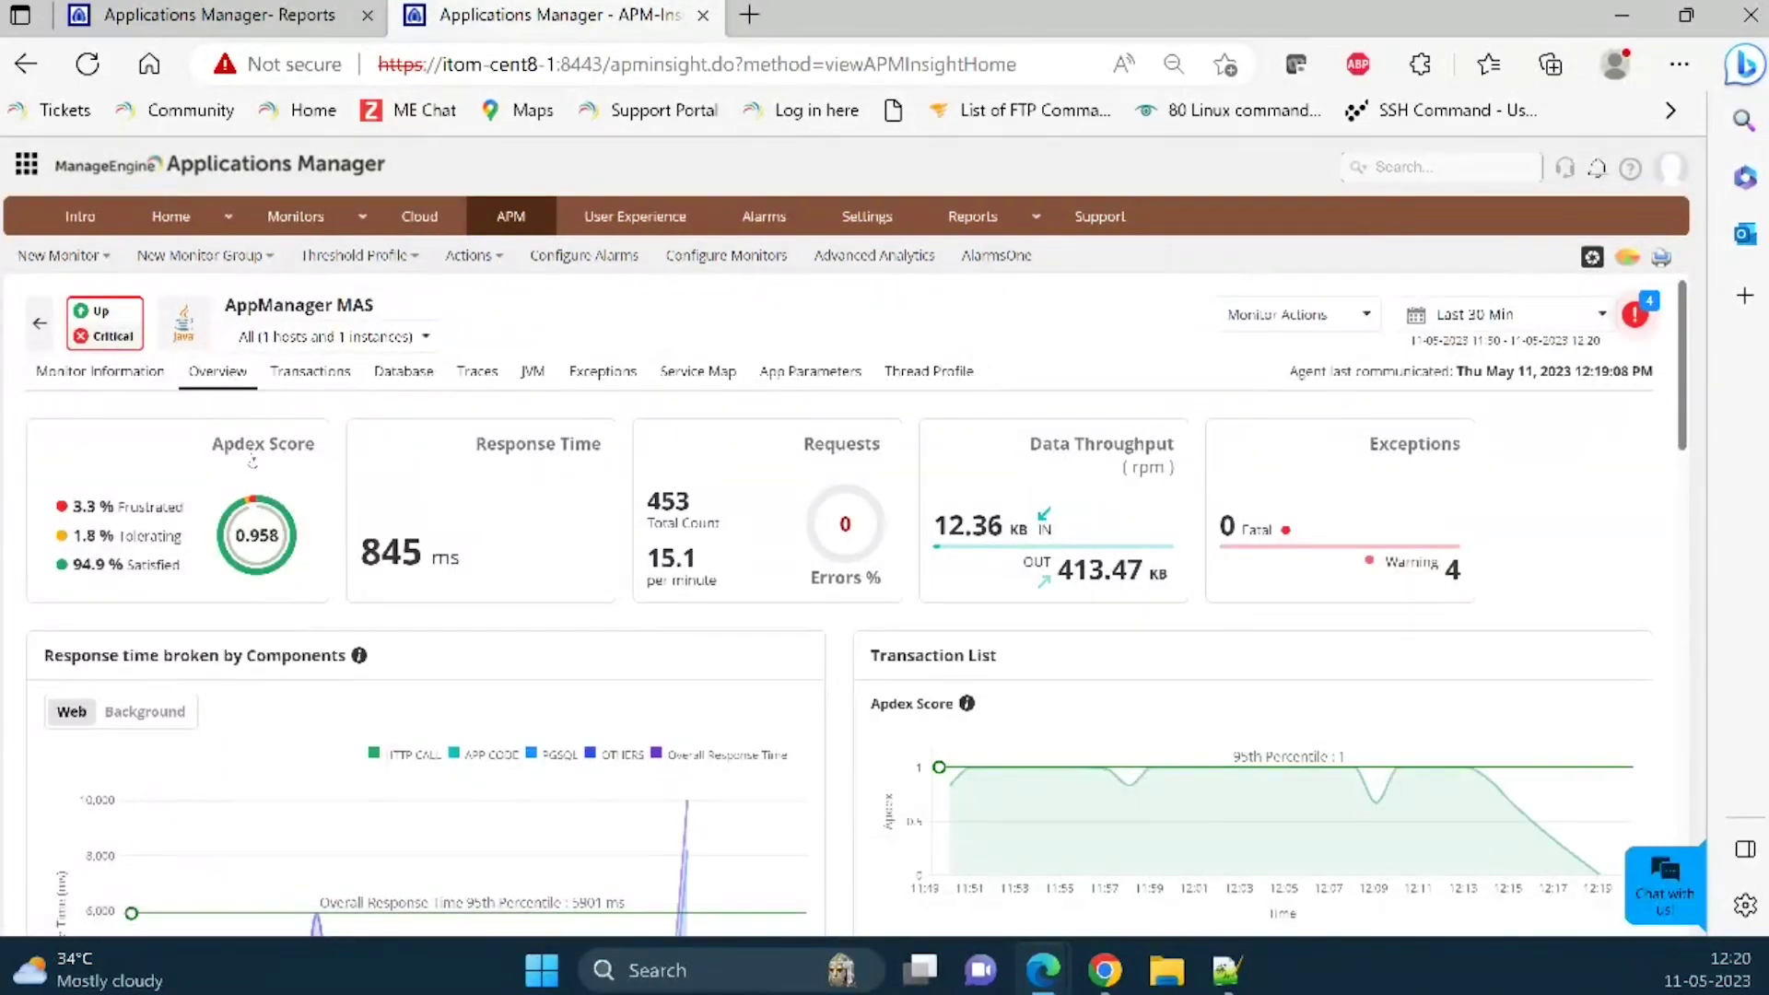
{"action": "mouse_move", "coordinate": [253, 458]}
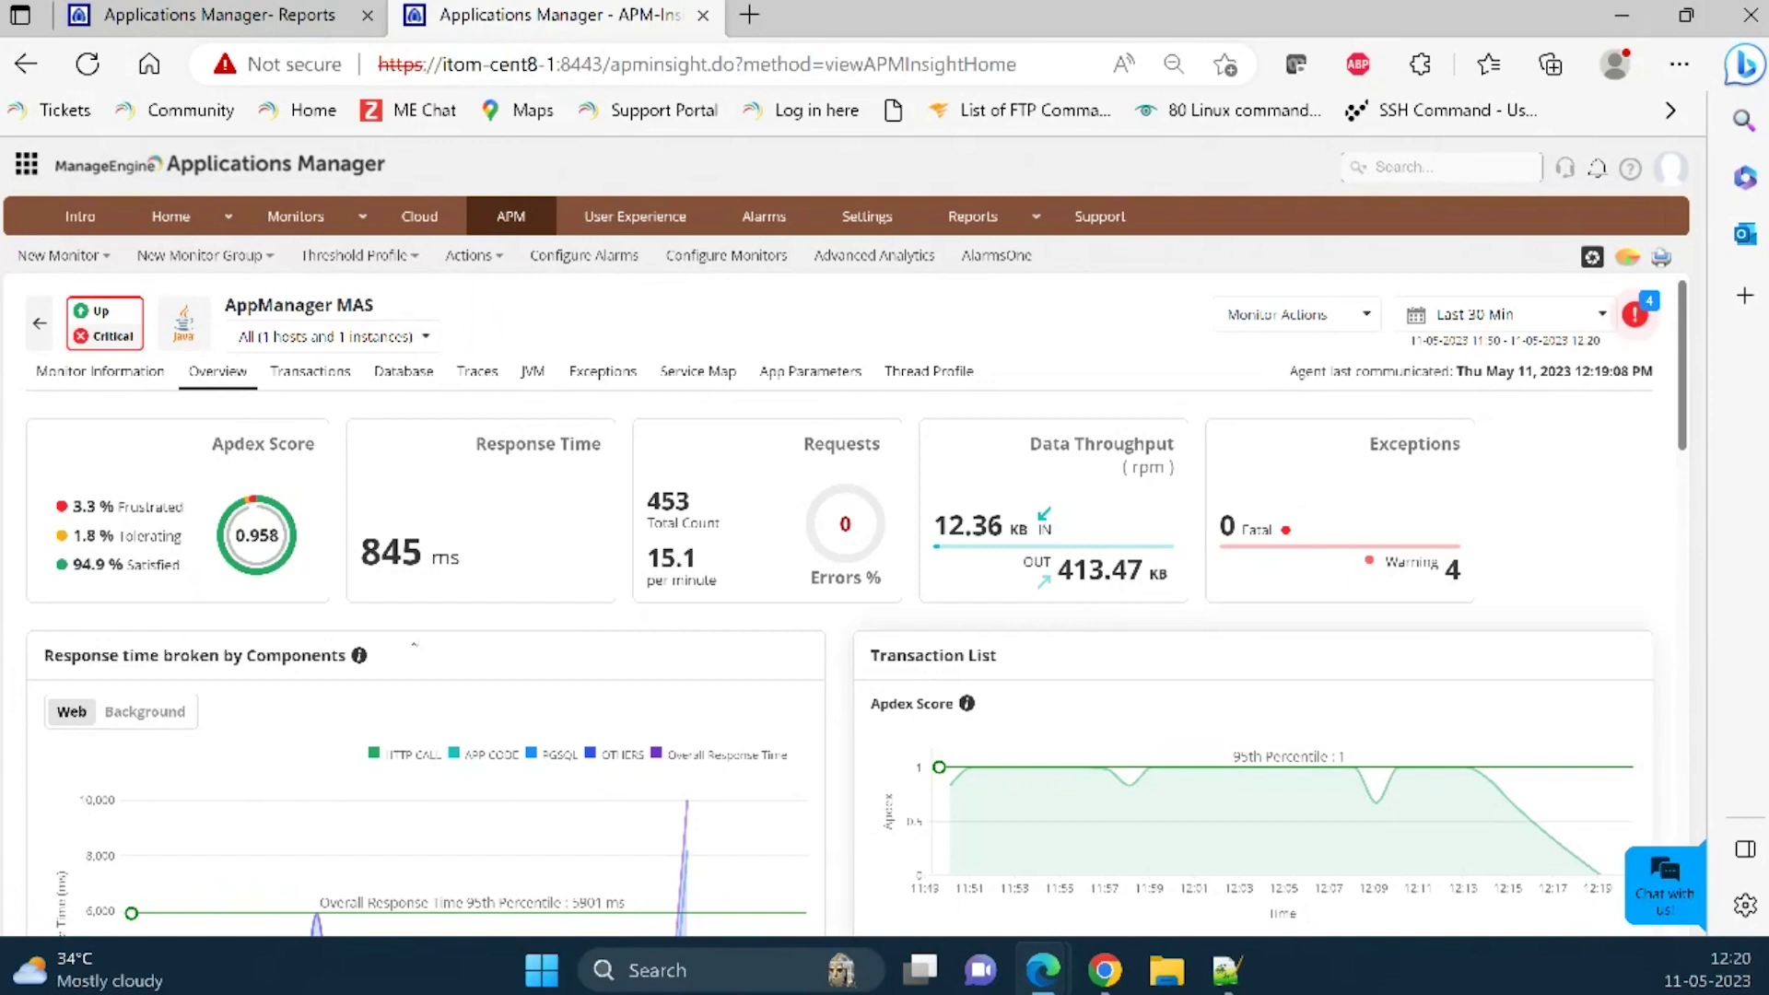
{"action": "key", "text": "alt+Tab"}
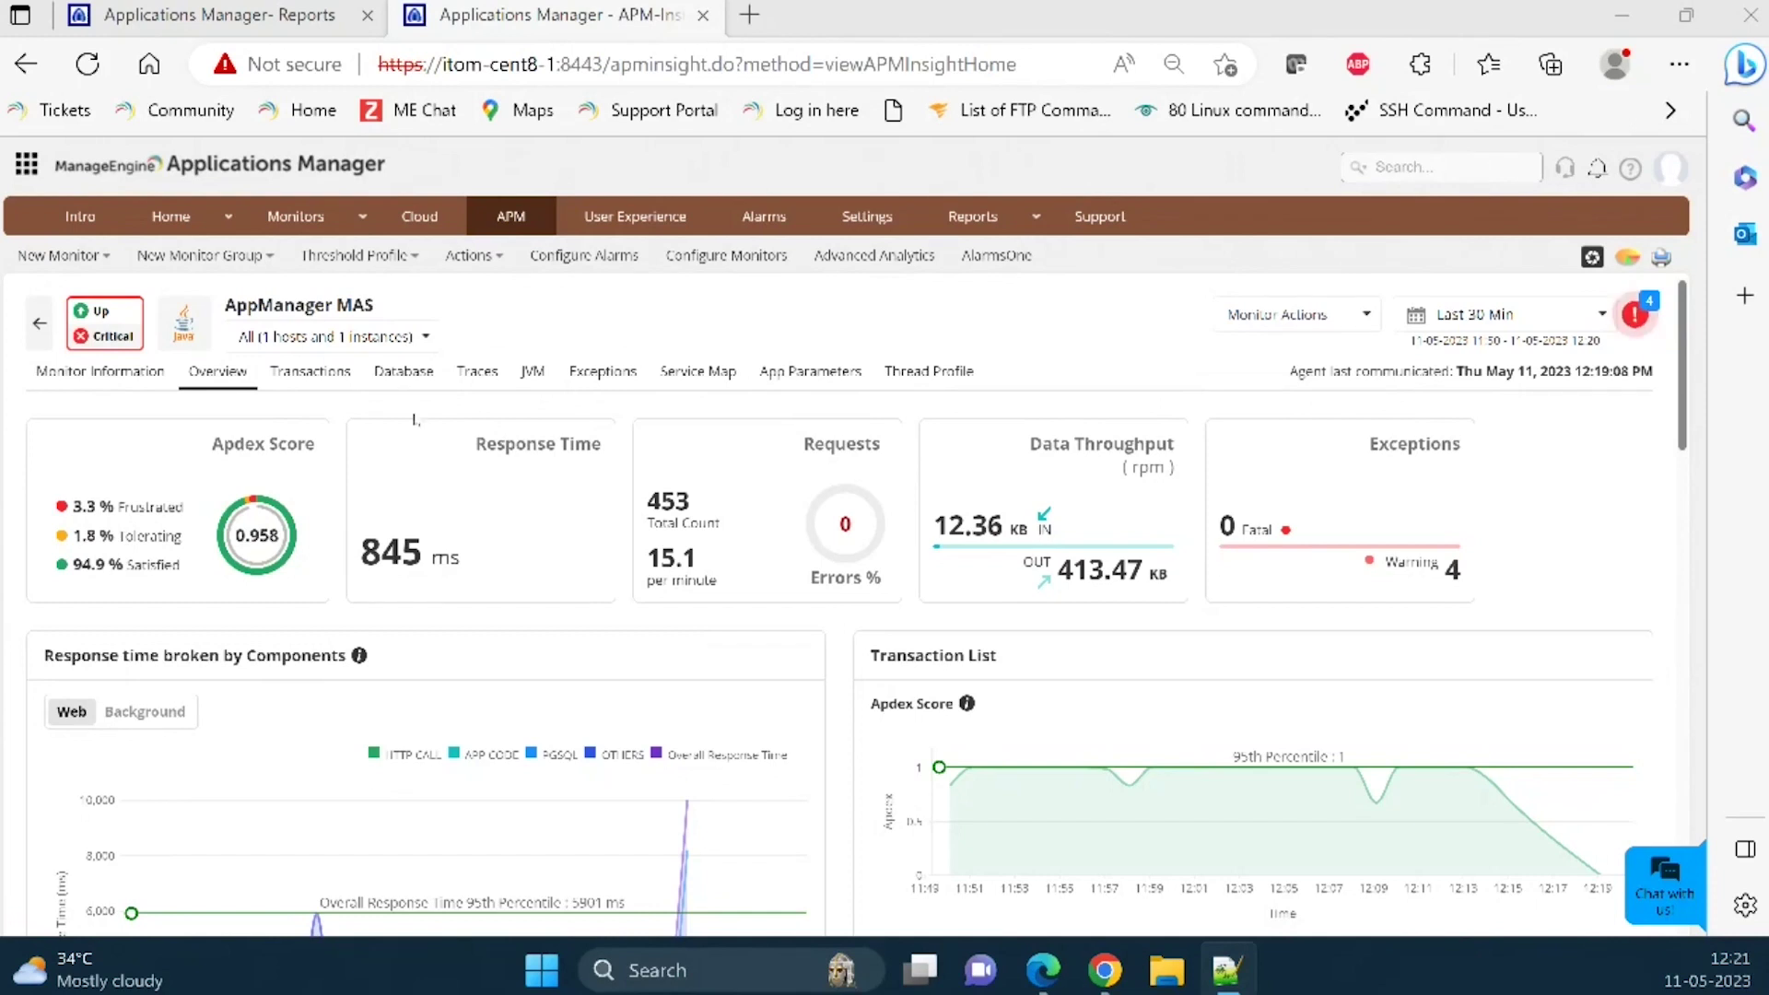
- Review the AppManager MAS transactions, covering the details of web transaction performanceActions.do and the background and key transactions
{"action": "left_click", "coordinate": [284, 380]}
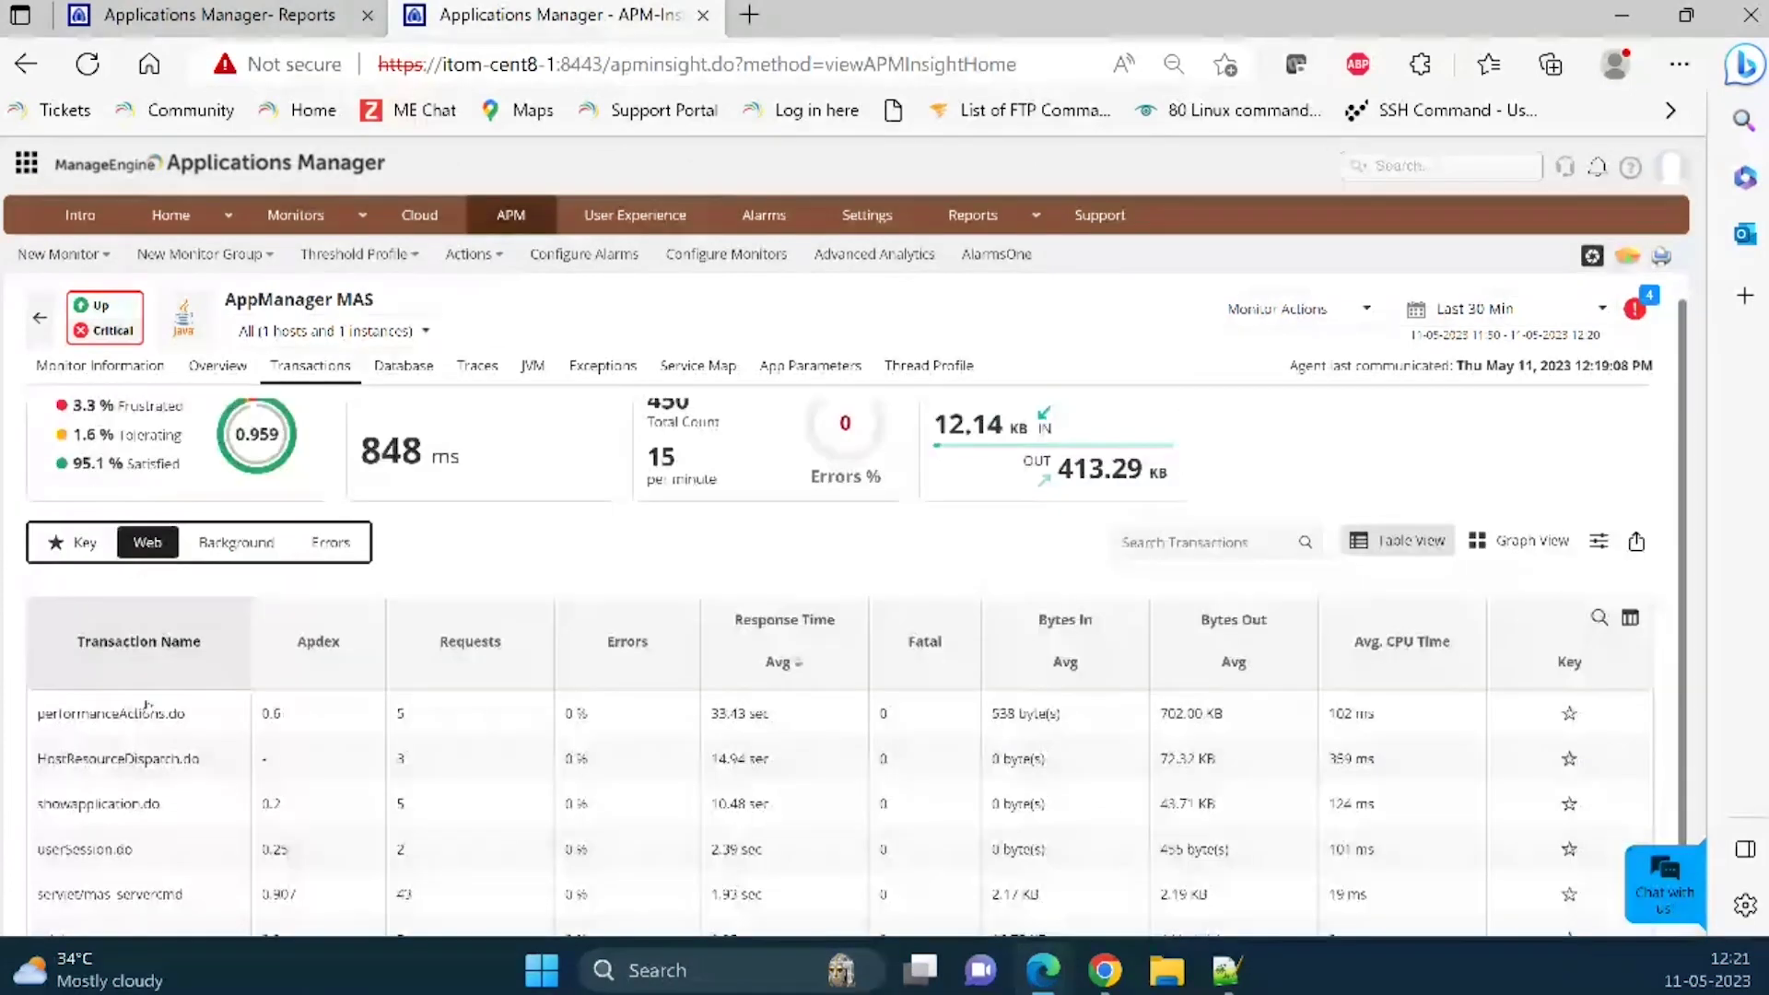
{"action": "scroll", "coordinate": [165, 688], "scroll_direction": "down", "scroll_amount": 2}
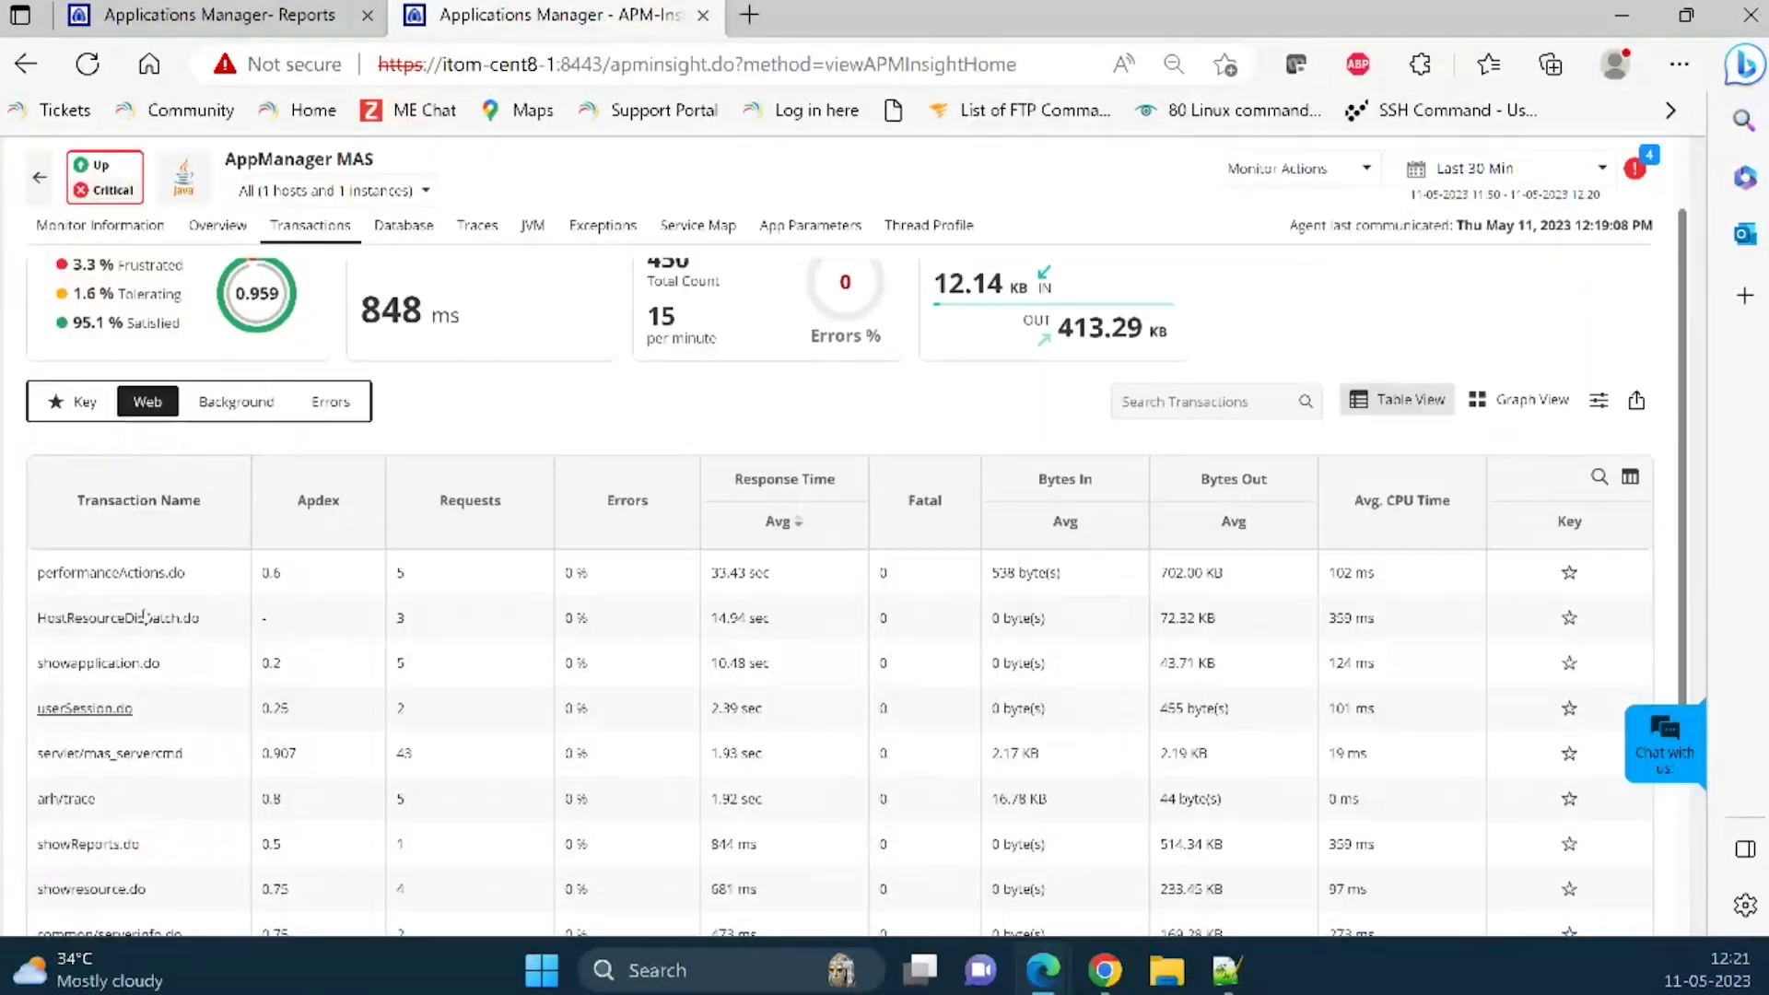
{"action": "left_click", "coordinate": [120, 573]}
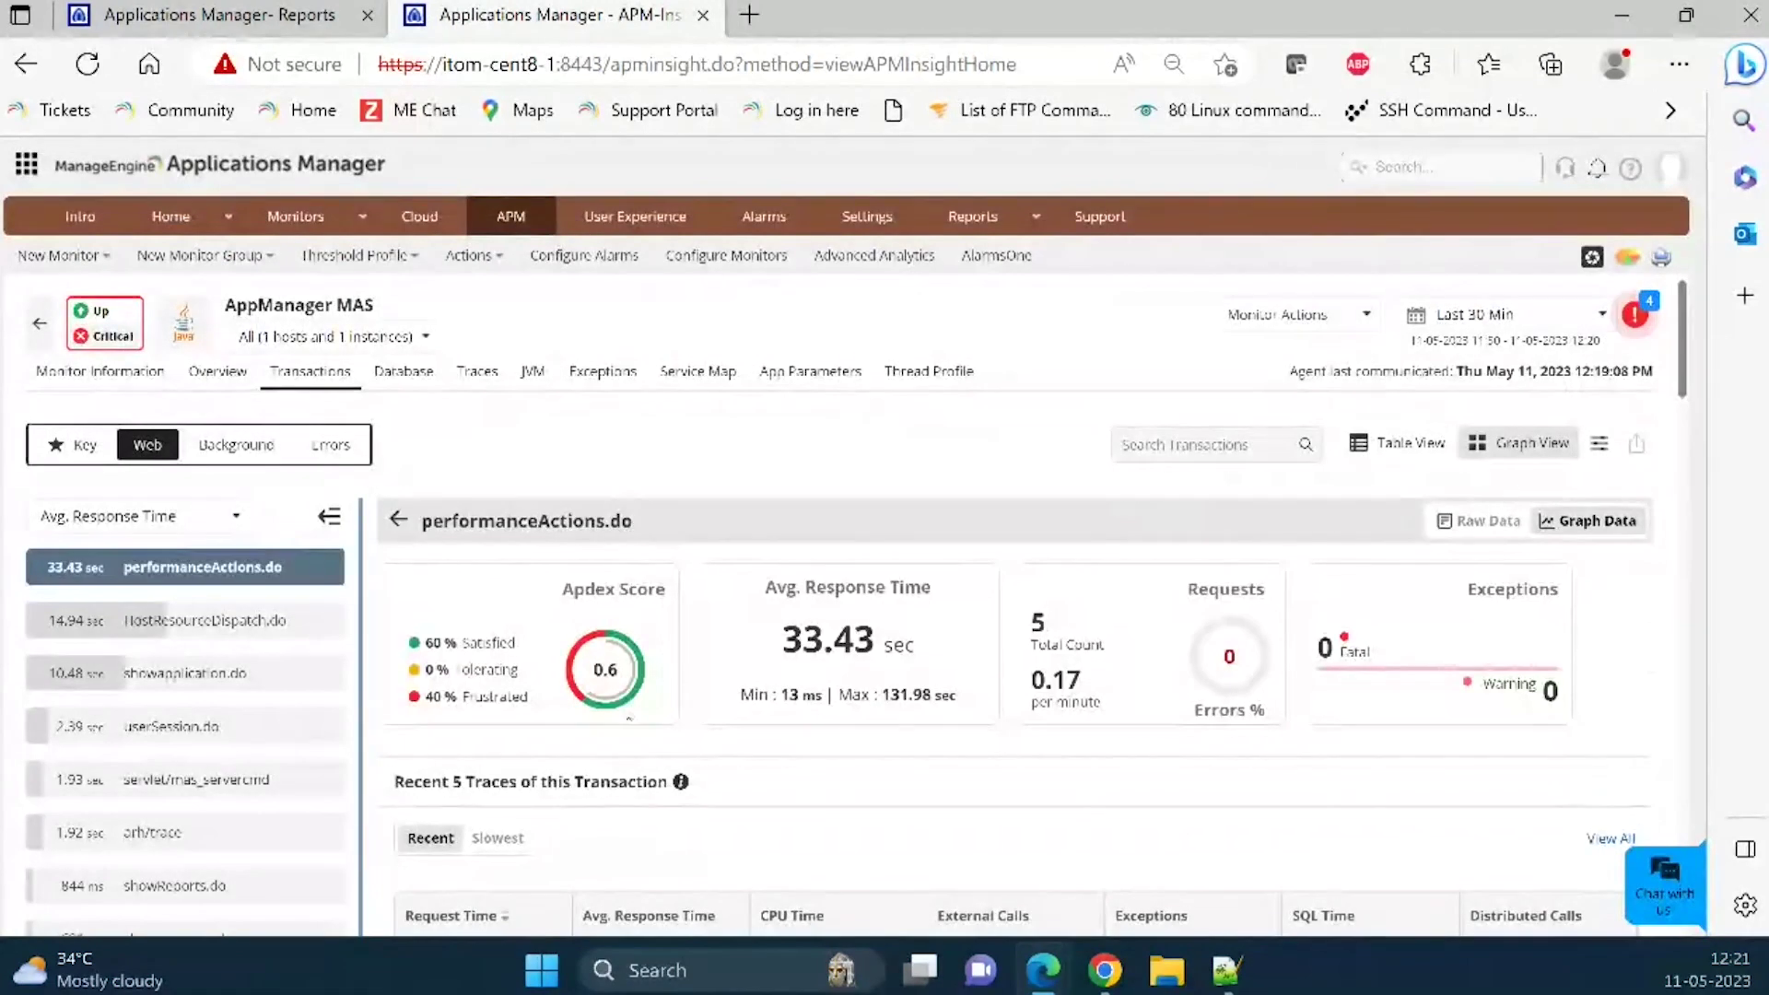
{"action": "scroll", "coordinate": [625, 715], "scroll_direction": "down", "scroll_amount": 2}
{"action": "scroll", "coordinate": [246, 461], "scroll_direction": "up", "scroll_amount": 2}
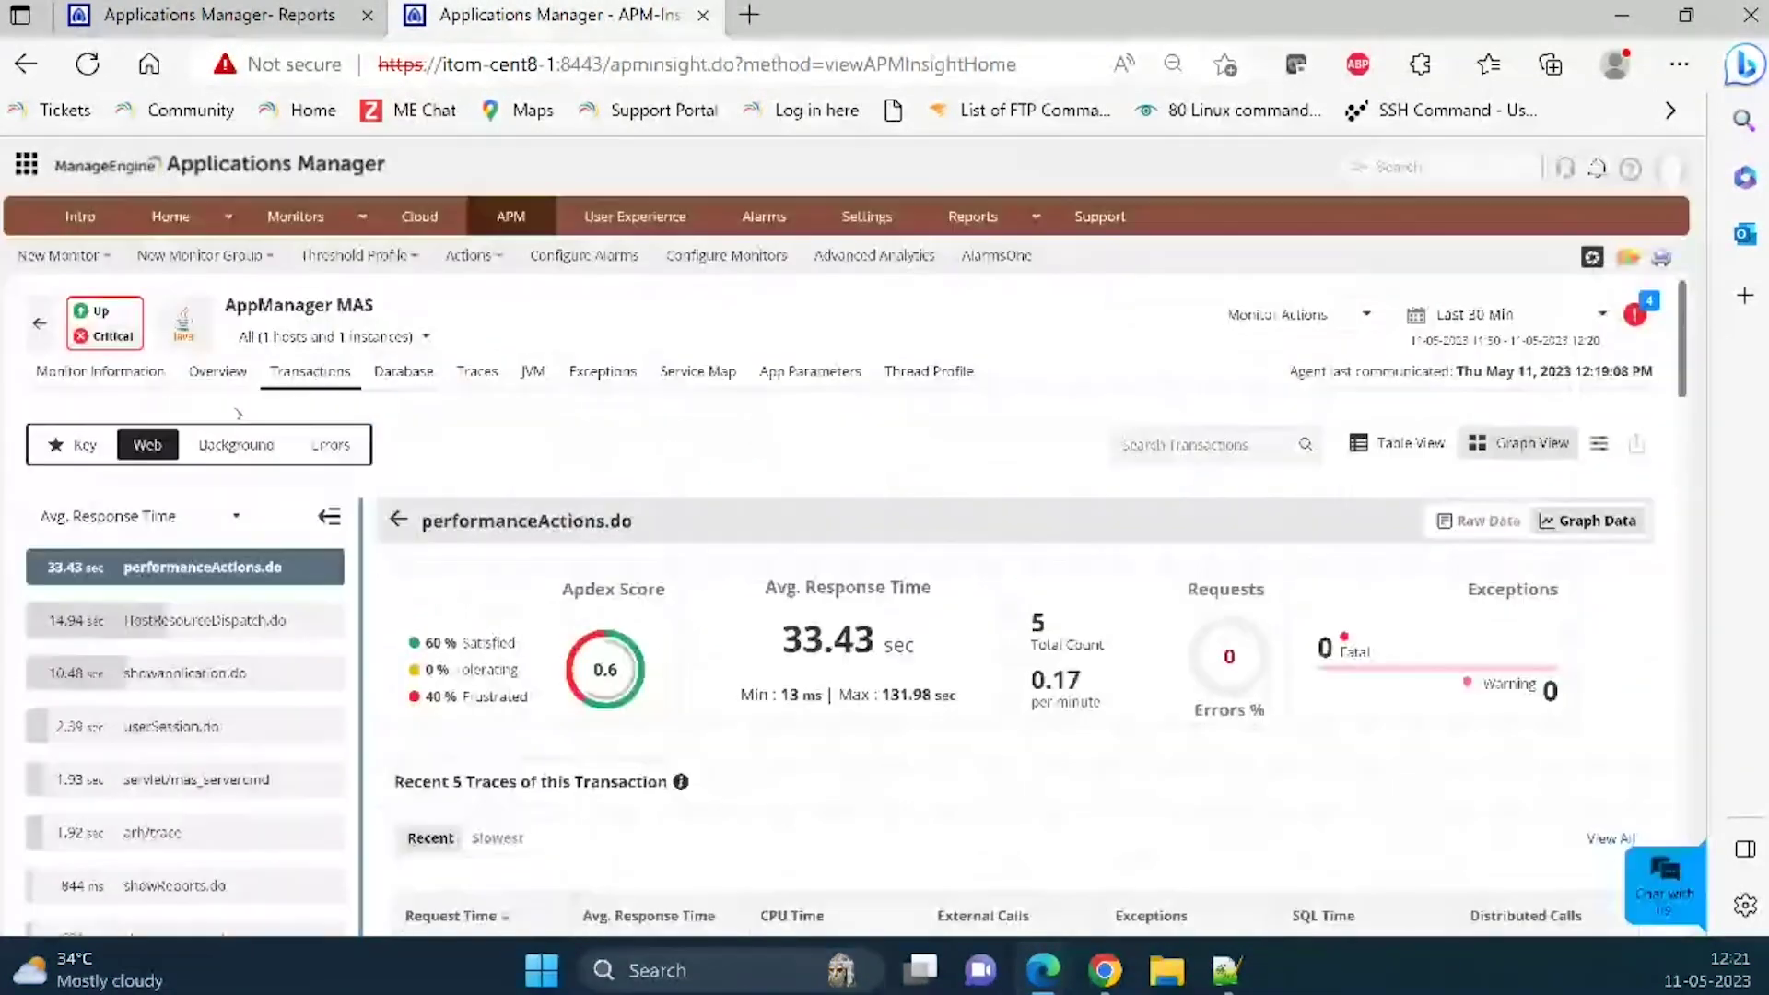
{"action": "left_click", "coordinate": [246, 456]}
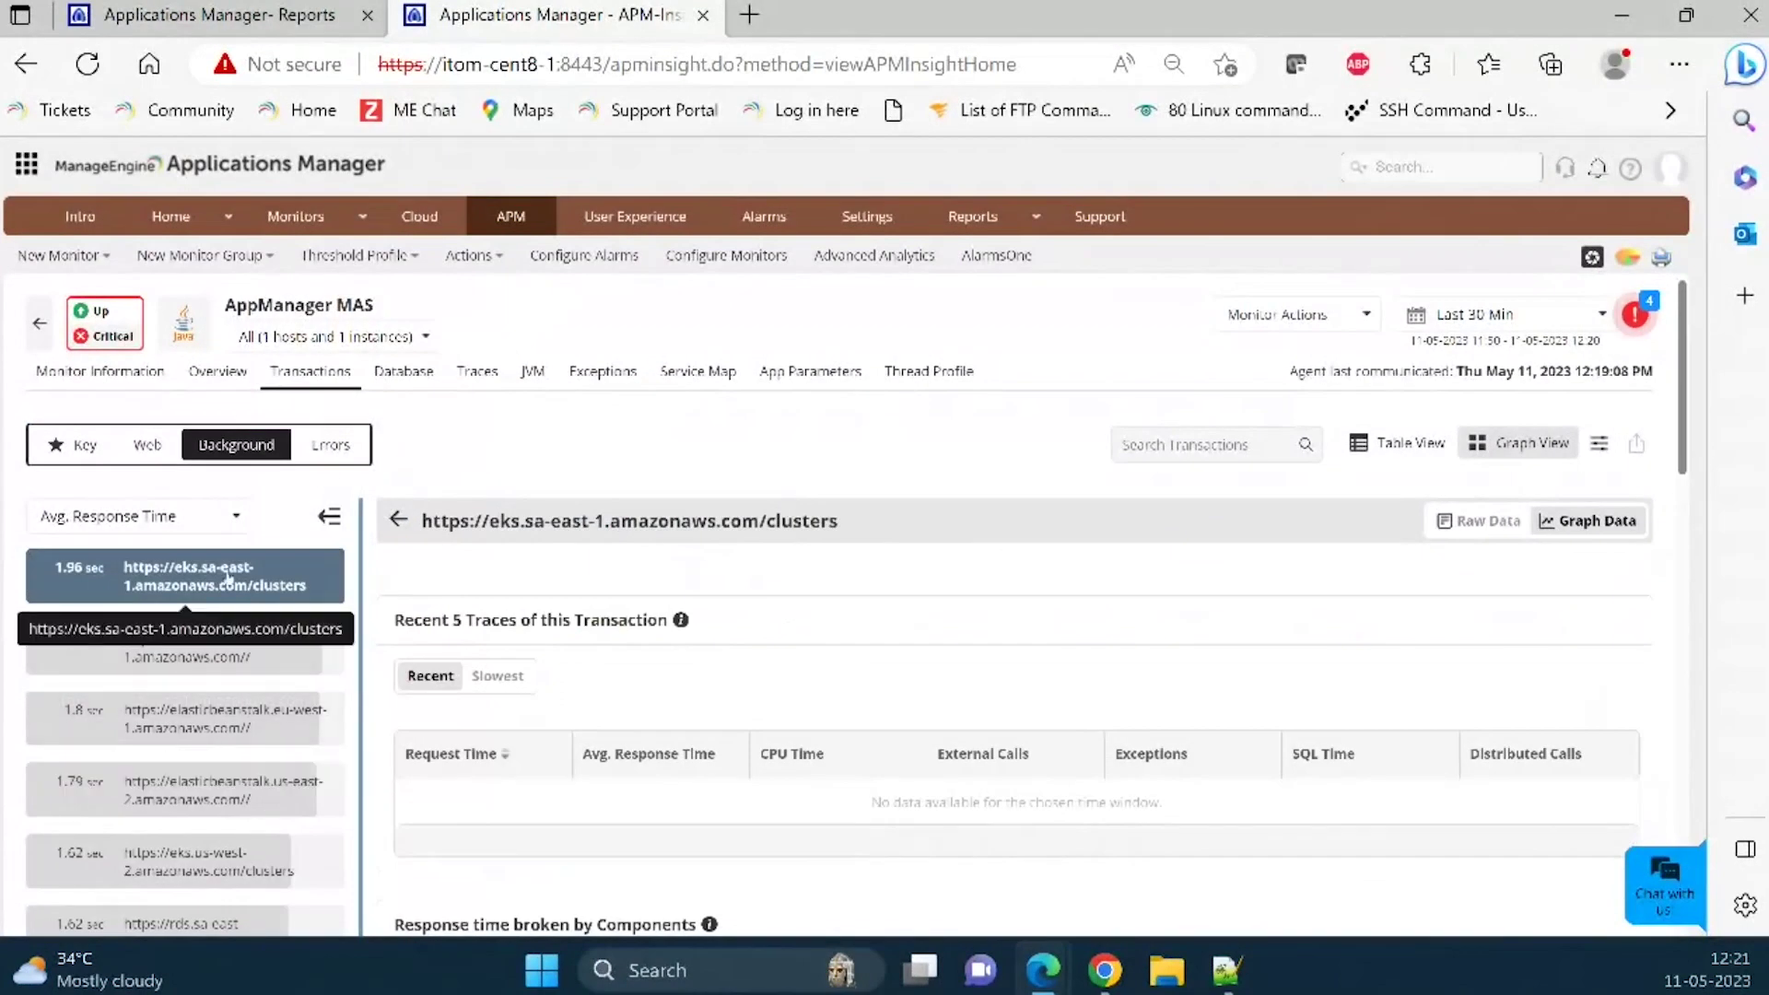
{"action": "left_click", "coordinate": [92, 449]}
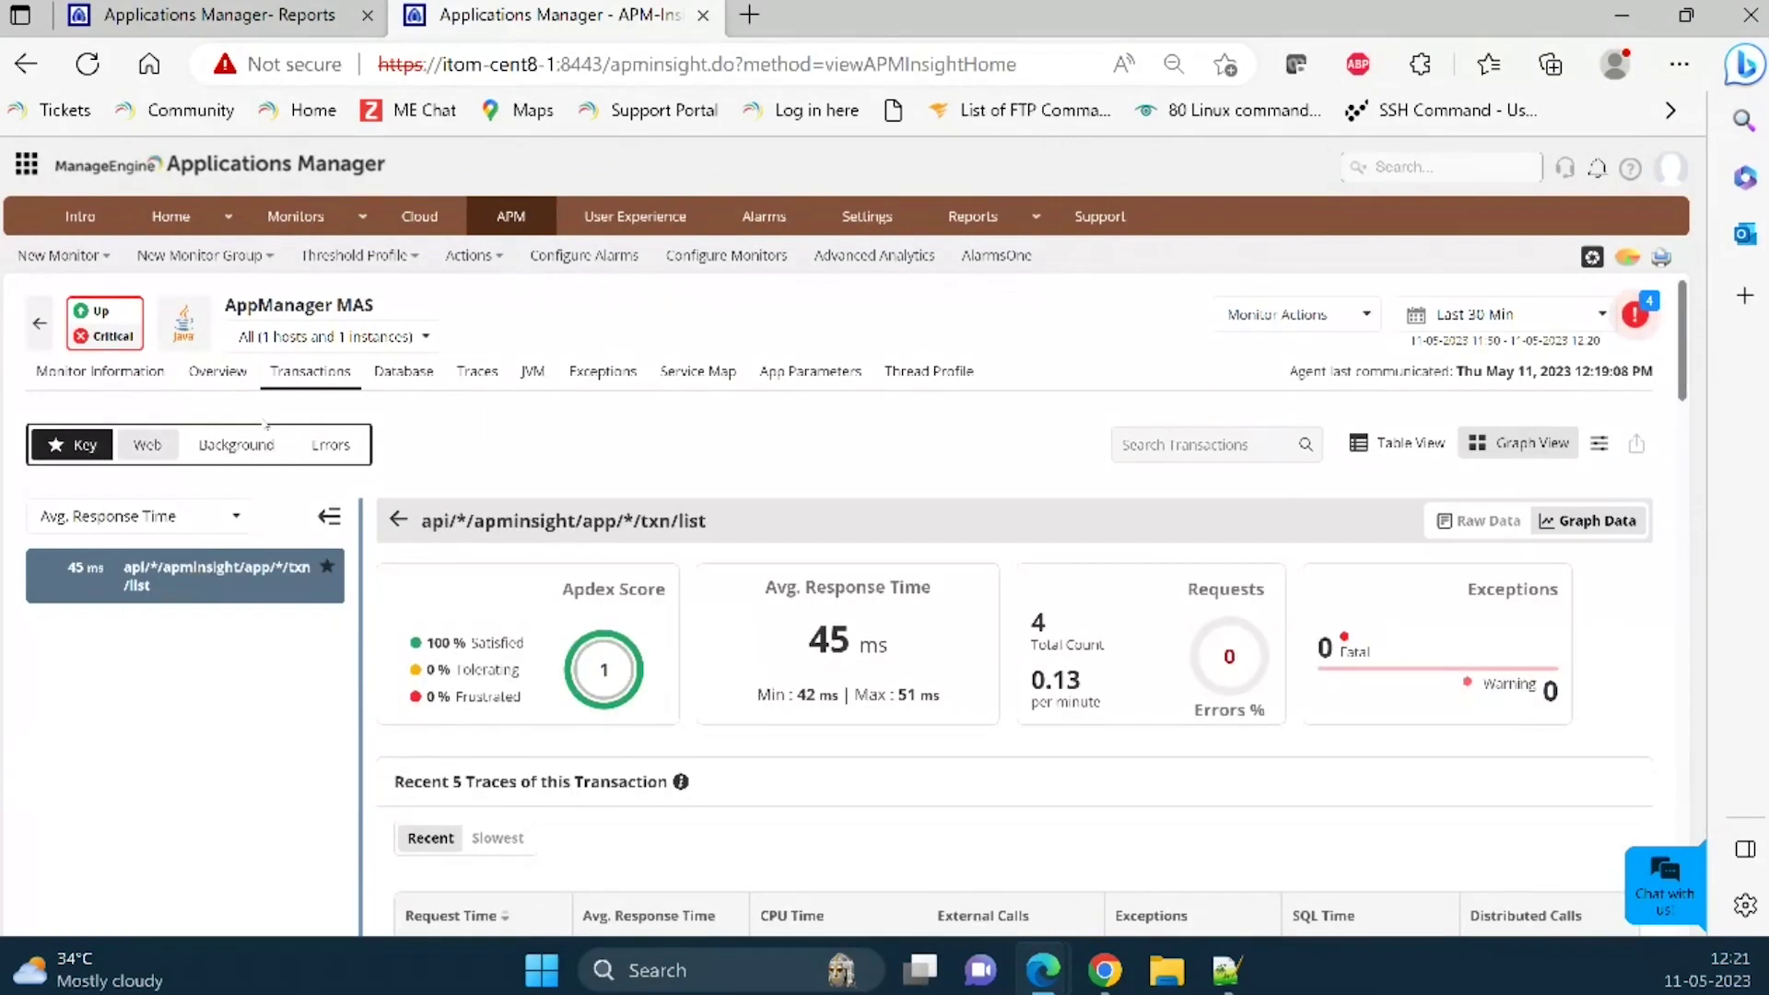
- Filter the database operations by SELECT and by UPDATE, and view the details of the UPDATE - am_msg_content operation
{"action": "left_click", "coordinate": [414, 373]}
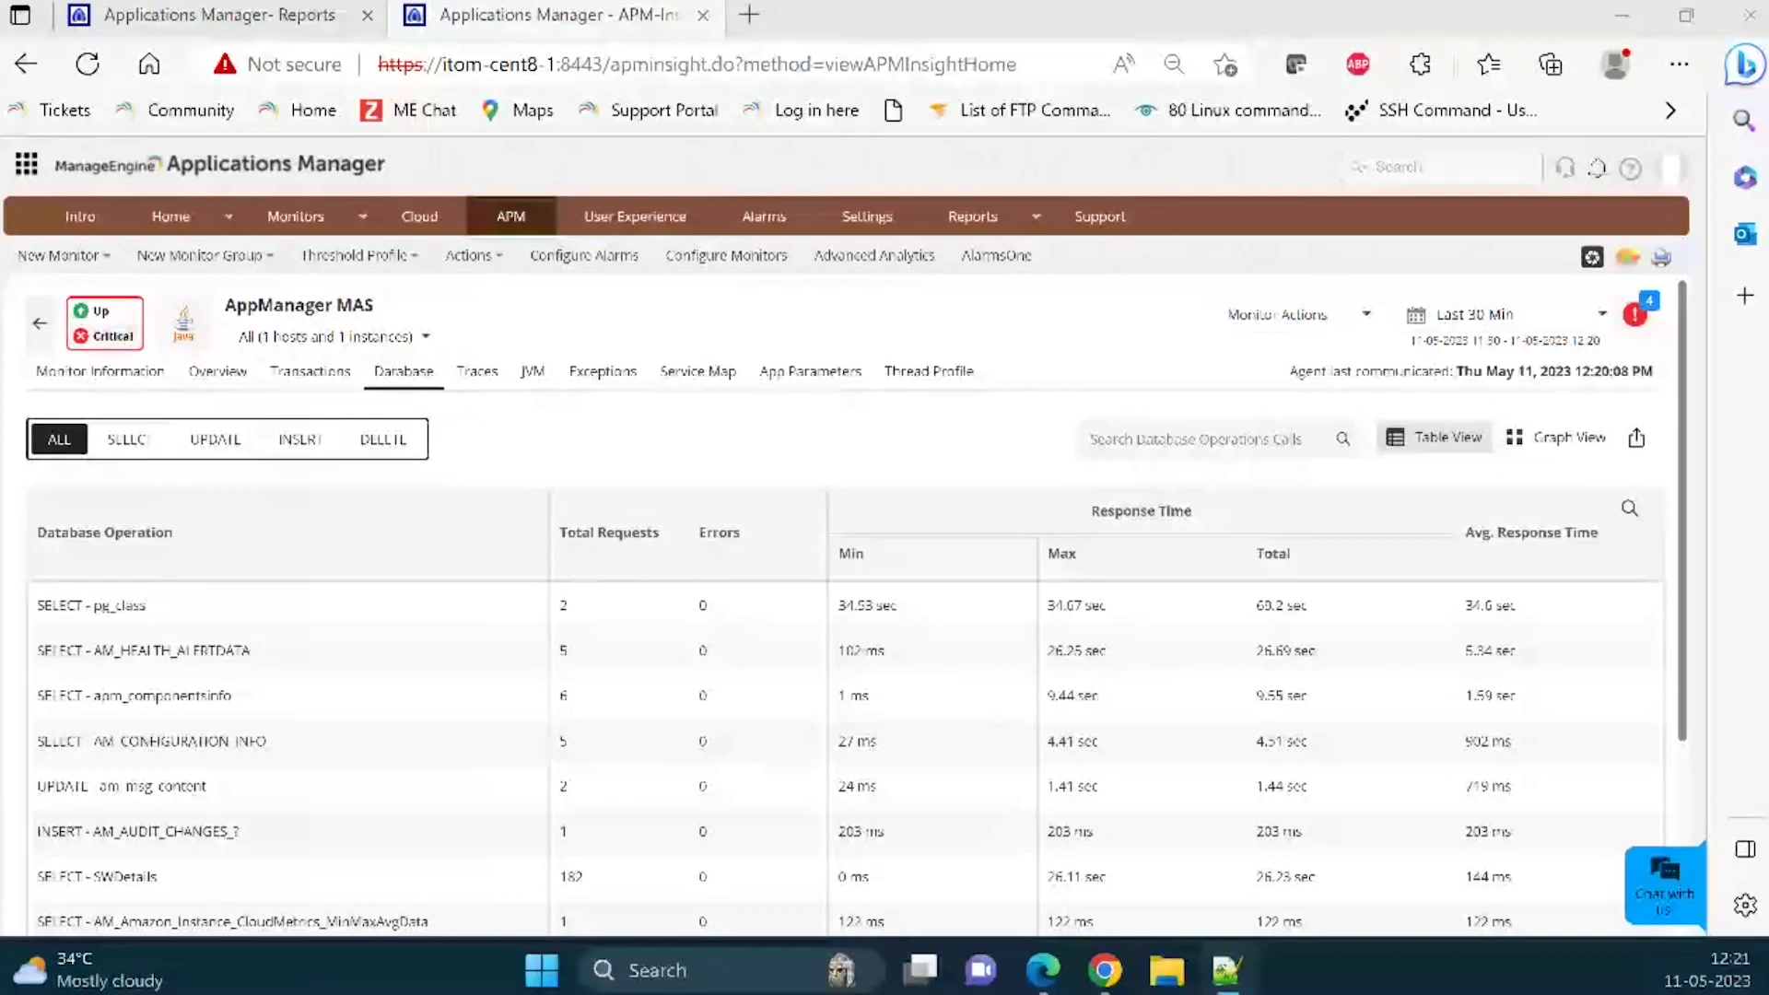
{"action": "left_click", "coordinate": [145, 441]}
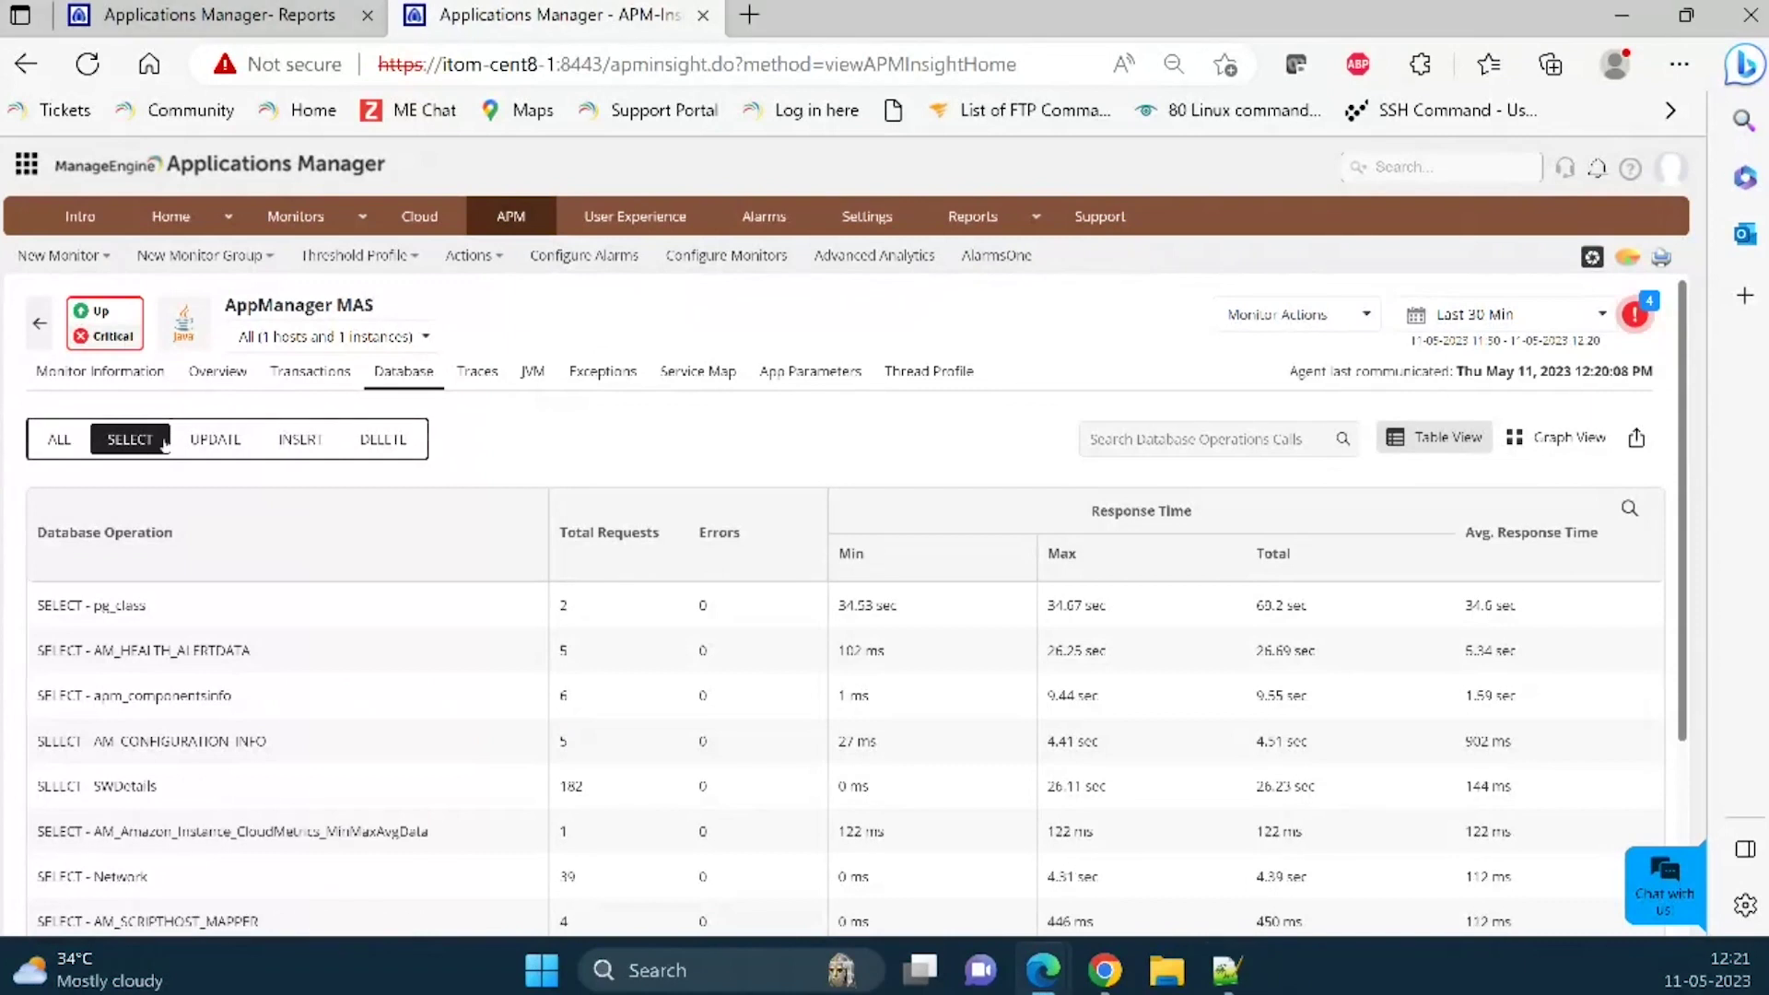
{"action": "left_click", "coordinate": [218, 443]}
{"action": "left_click", "coordinate": [135, 604]}
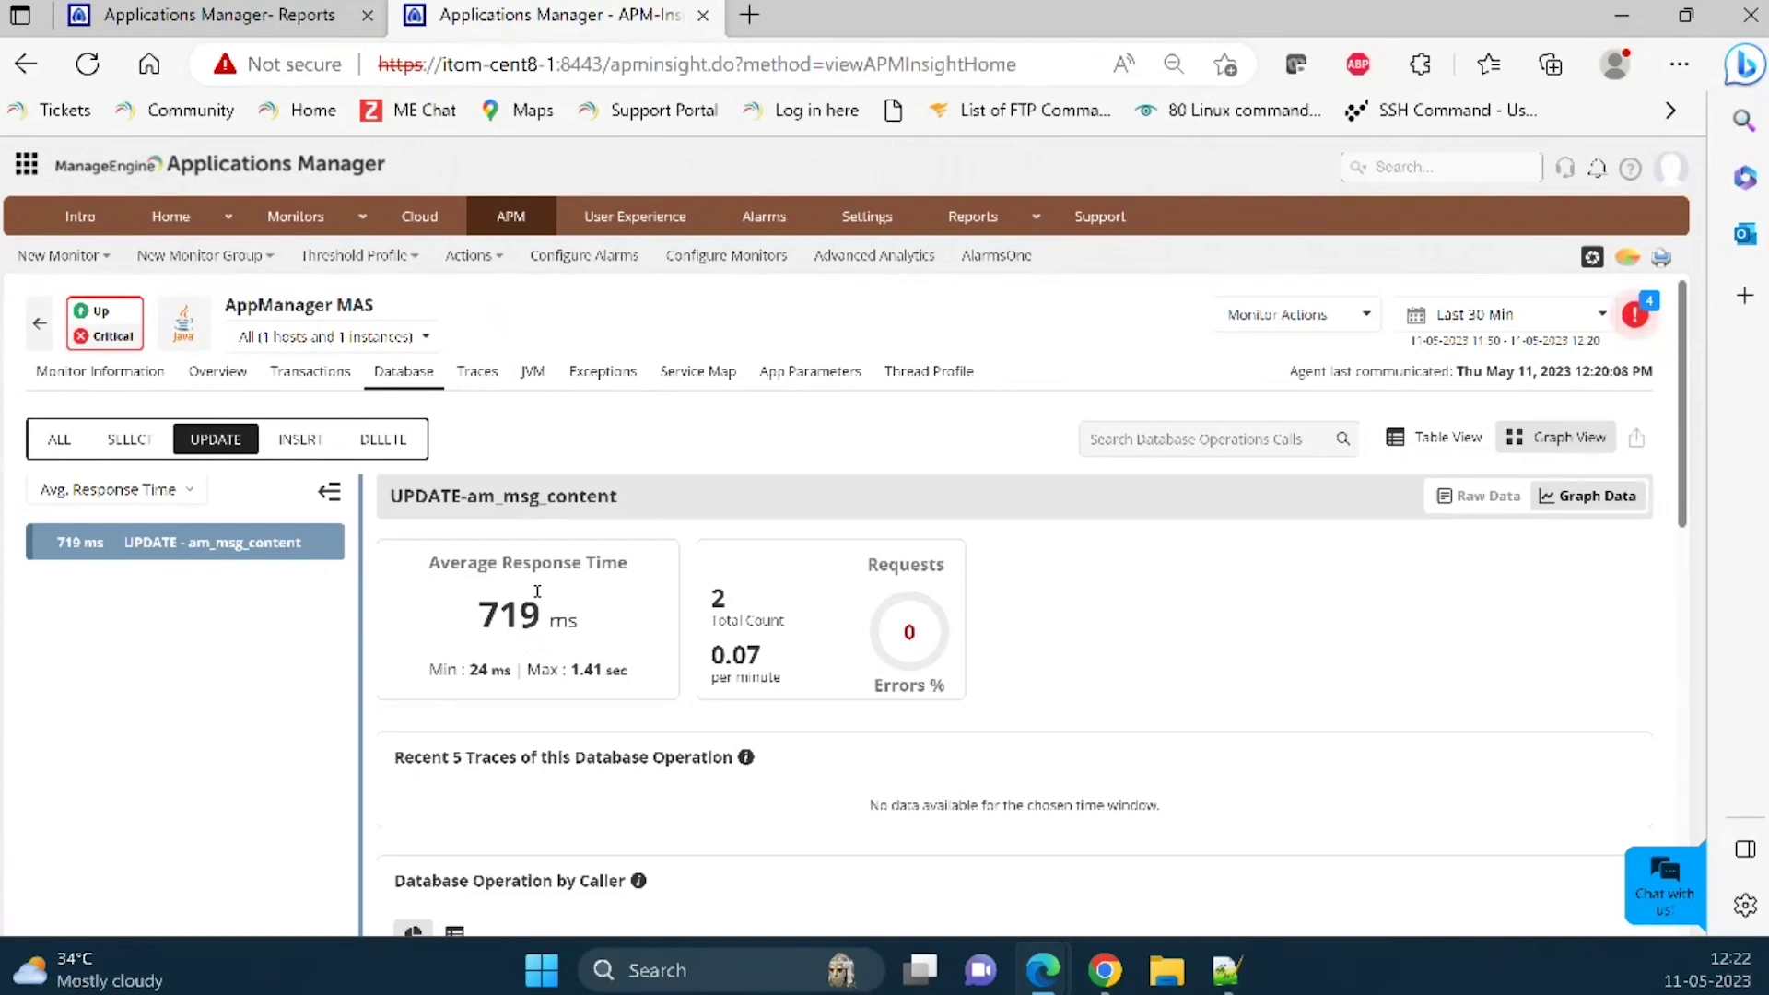
- Open the 12:12:39 PM performanceActions.do trace and examine its trace details and SQL statements
{"action": "left_click", "coordinate": [475, 376]}
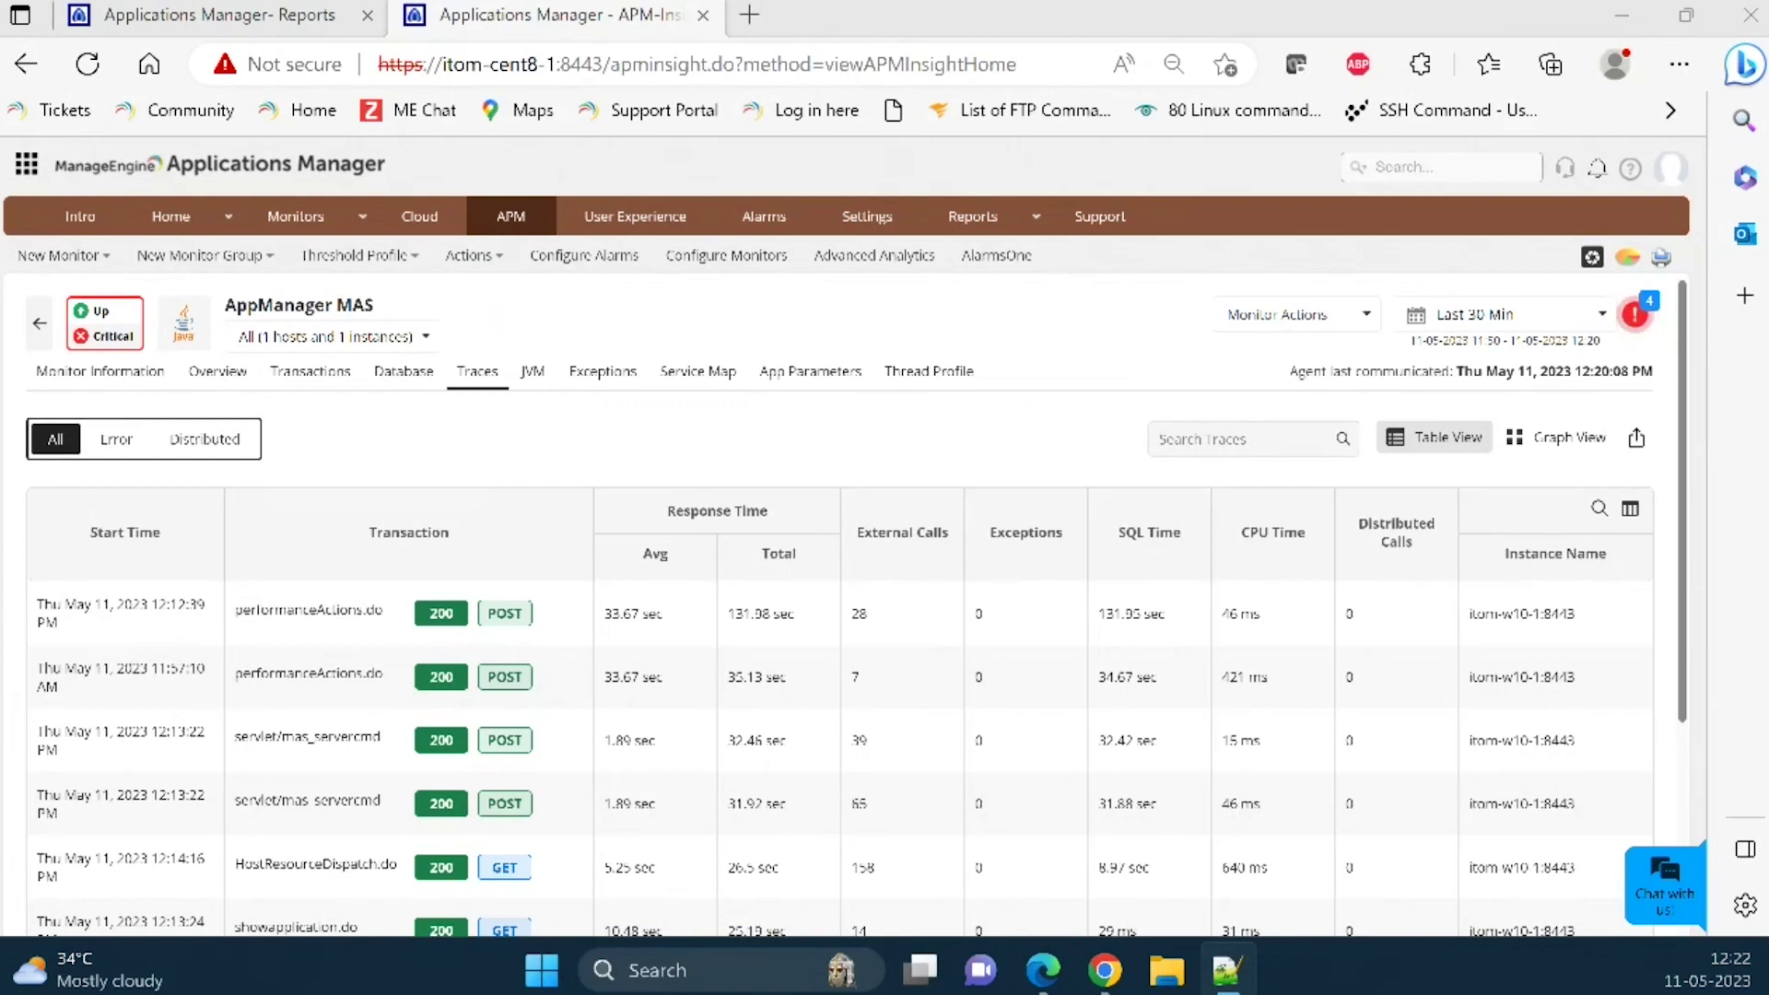
{"action": "left_click", "coordinate": [303, 610]}
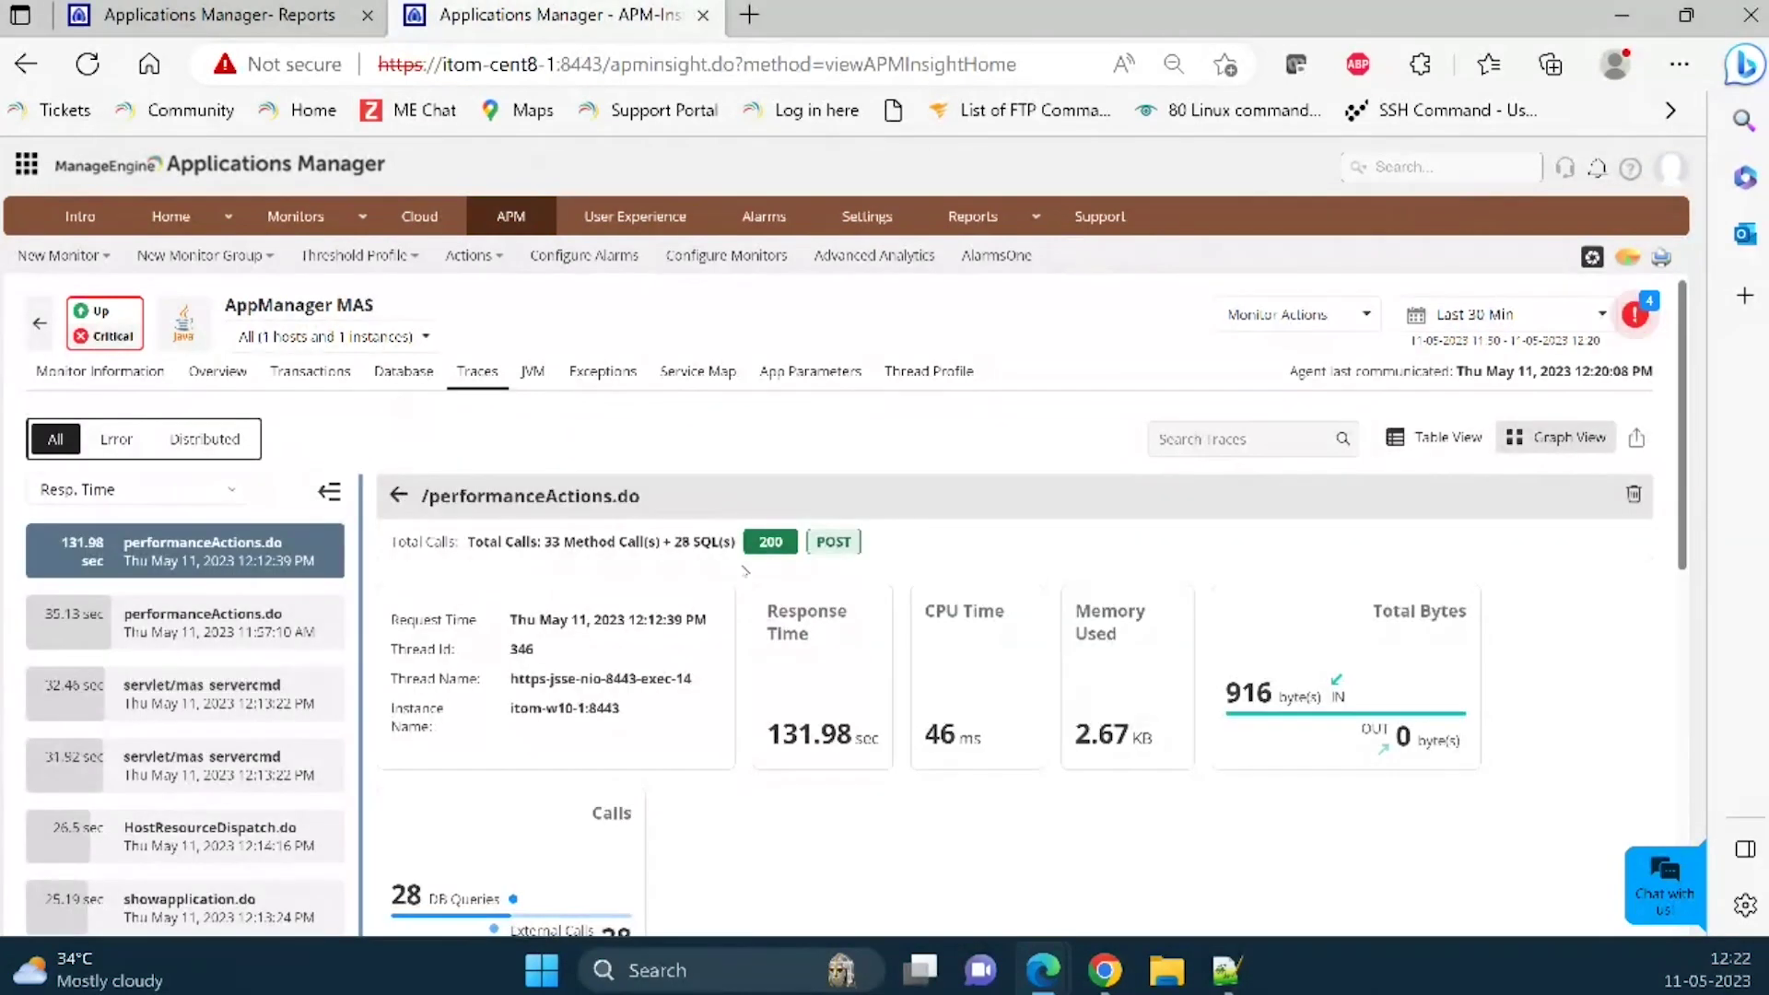
{"action": "scroll", "coordinate": [810, 576], "scroll_direction": "down", "scroll_amount": 5}
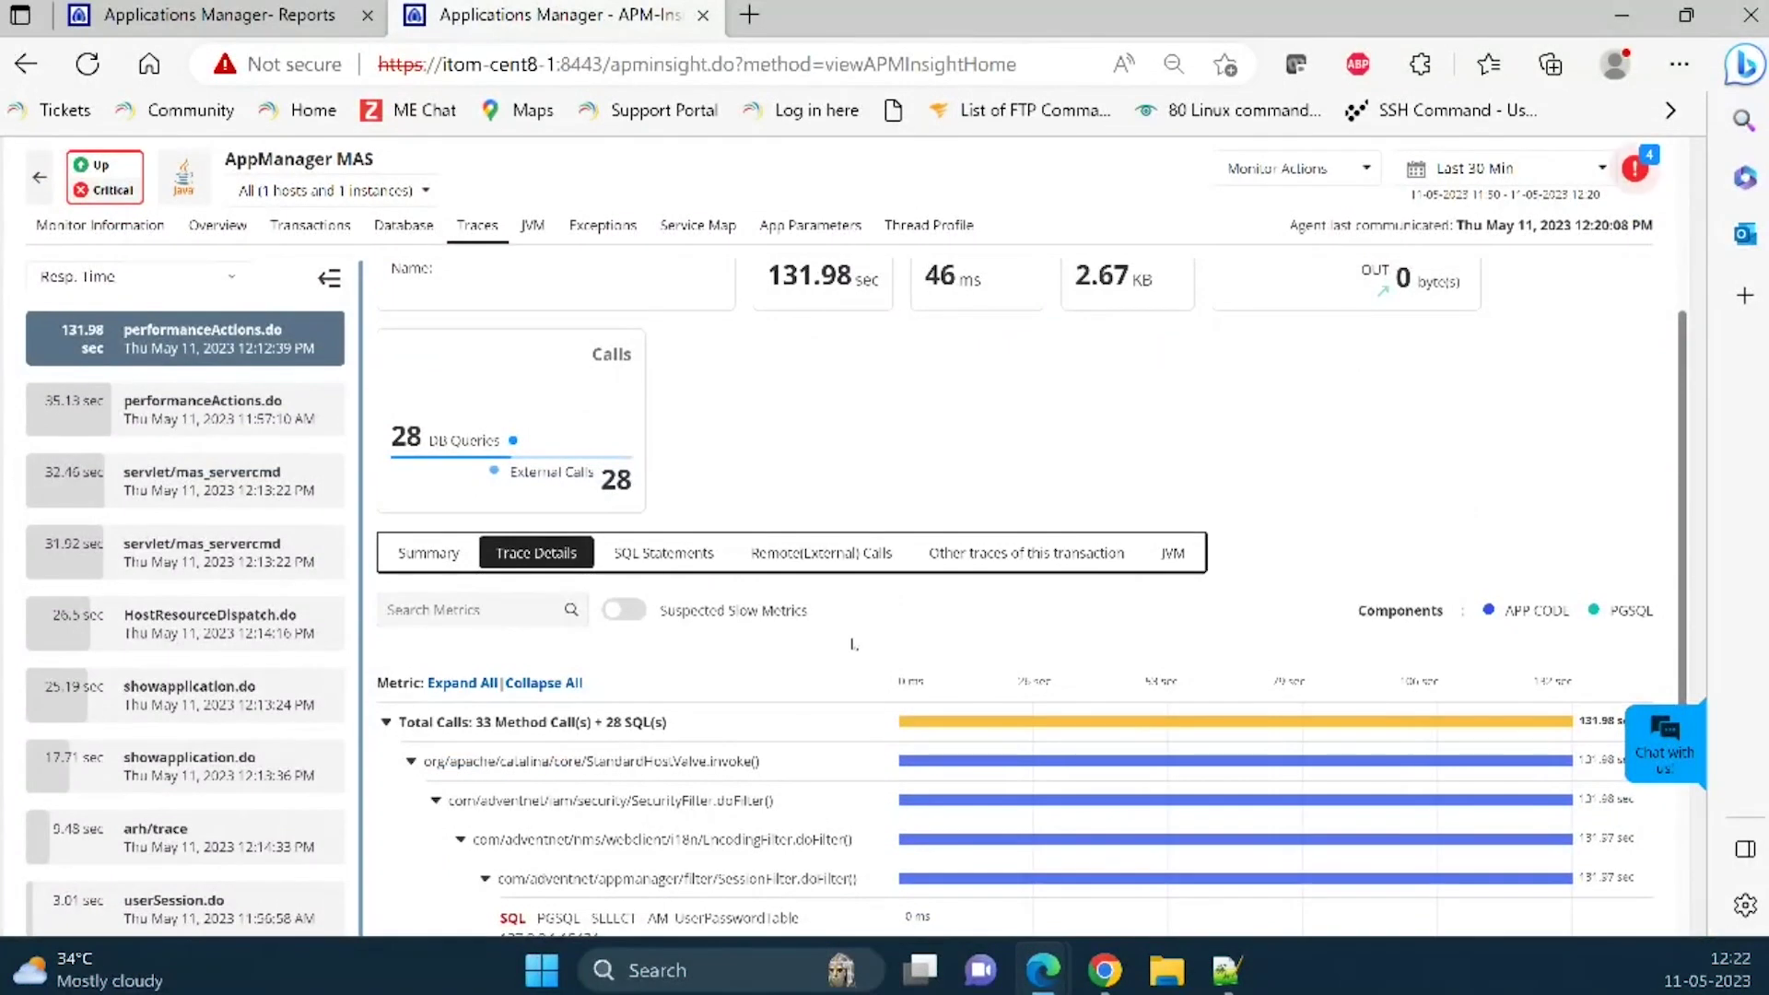
{"action": "scroll", "coordinate": [862, 650], "scroll_direction": "down", "scroll_amount": 4}
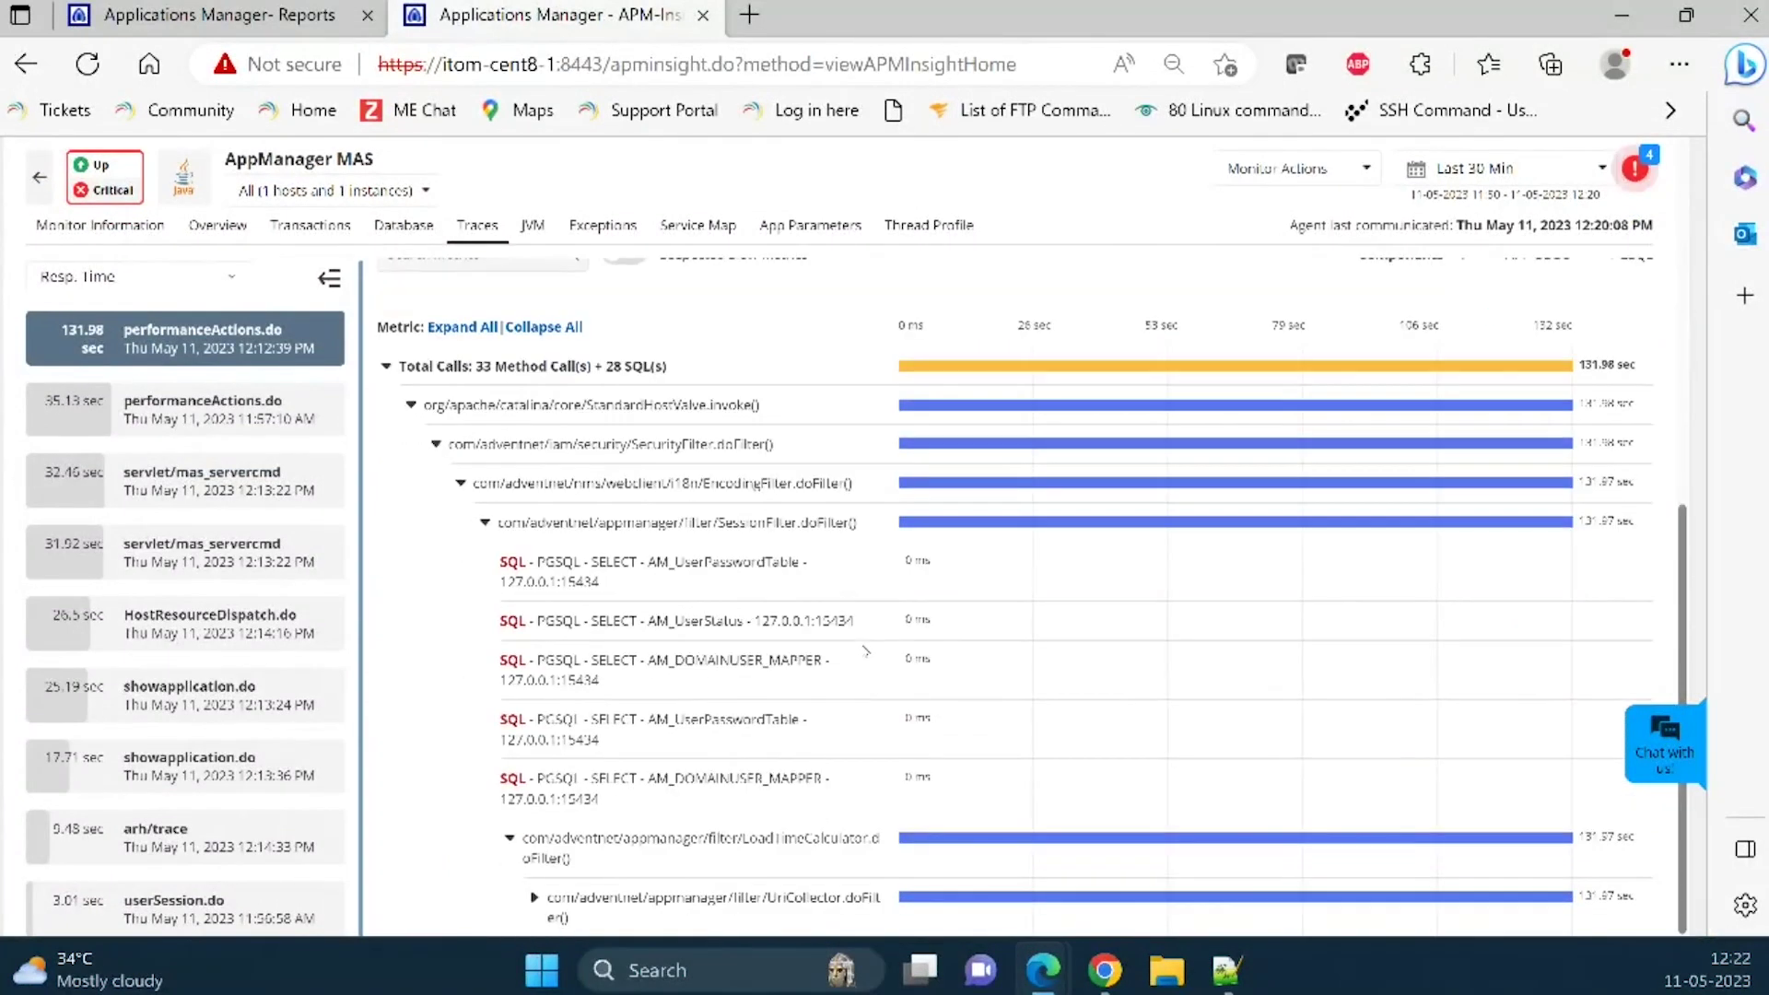
{"action": "scroll", "coordinate": [866, 652], "scroll_direction": "up", "scroll_amount": 4}
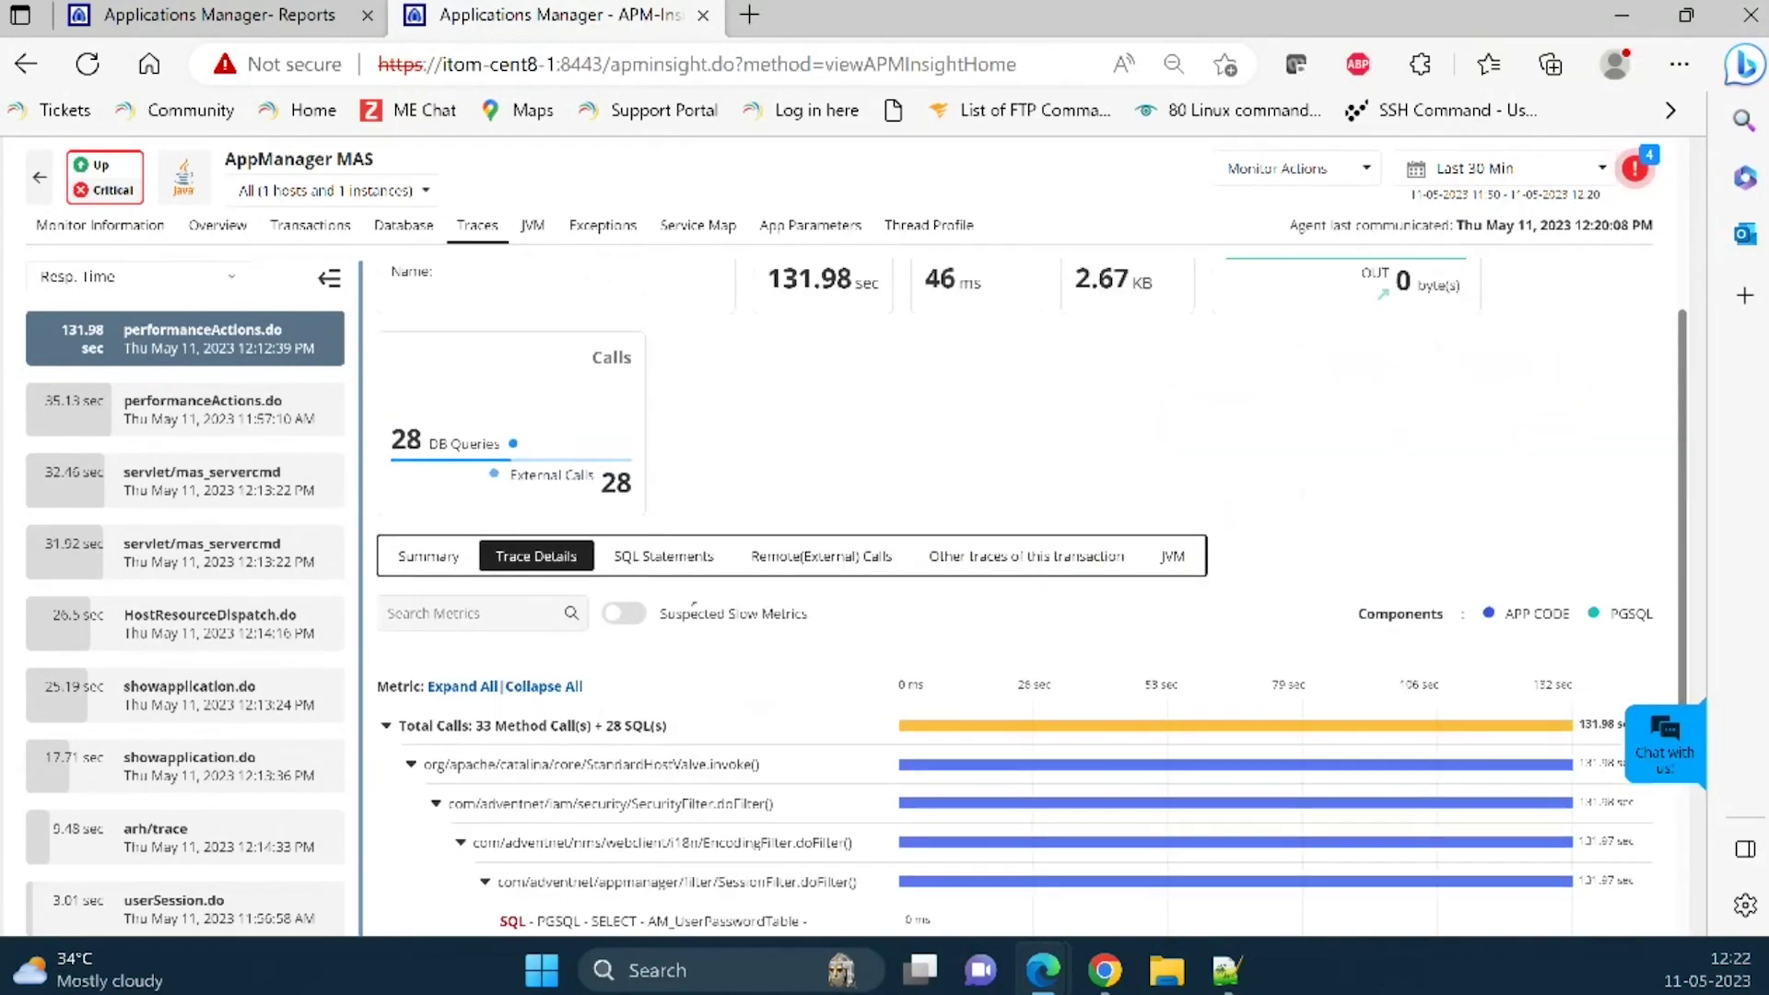
{"action": "left_click", "coordinate": [702, 568]}
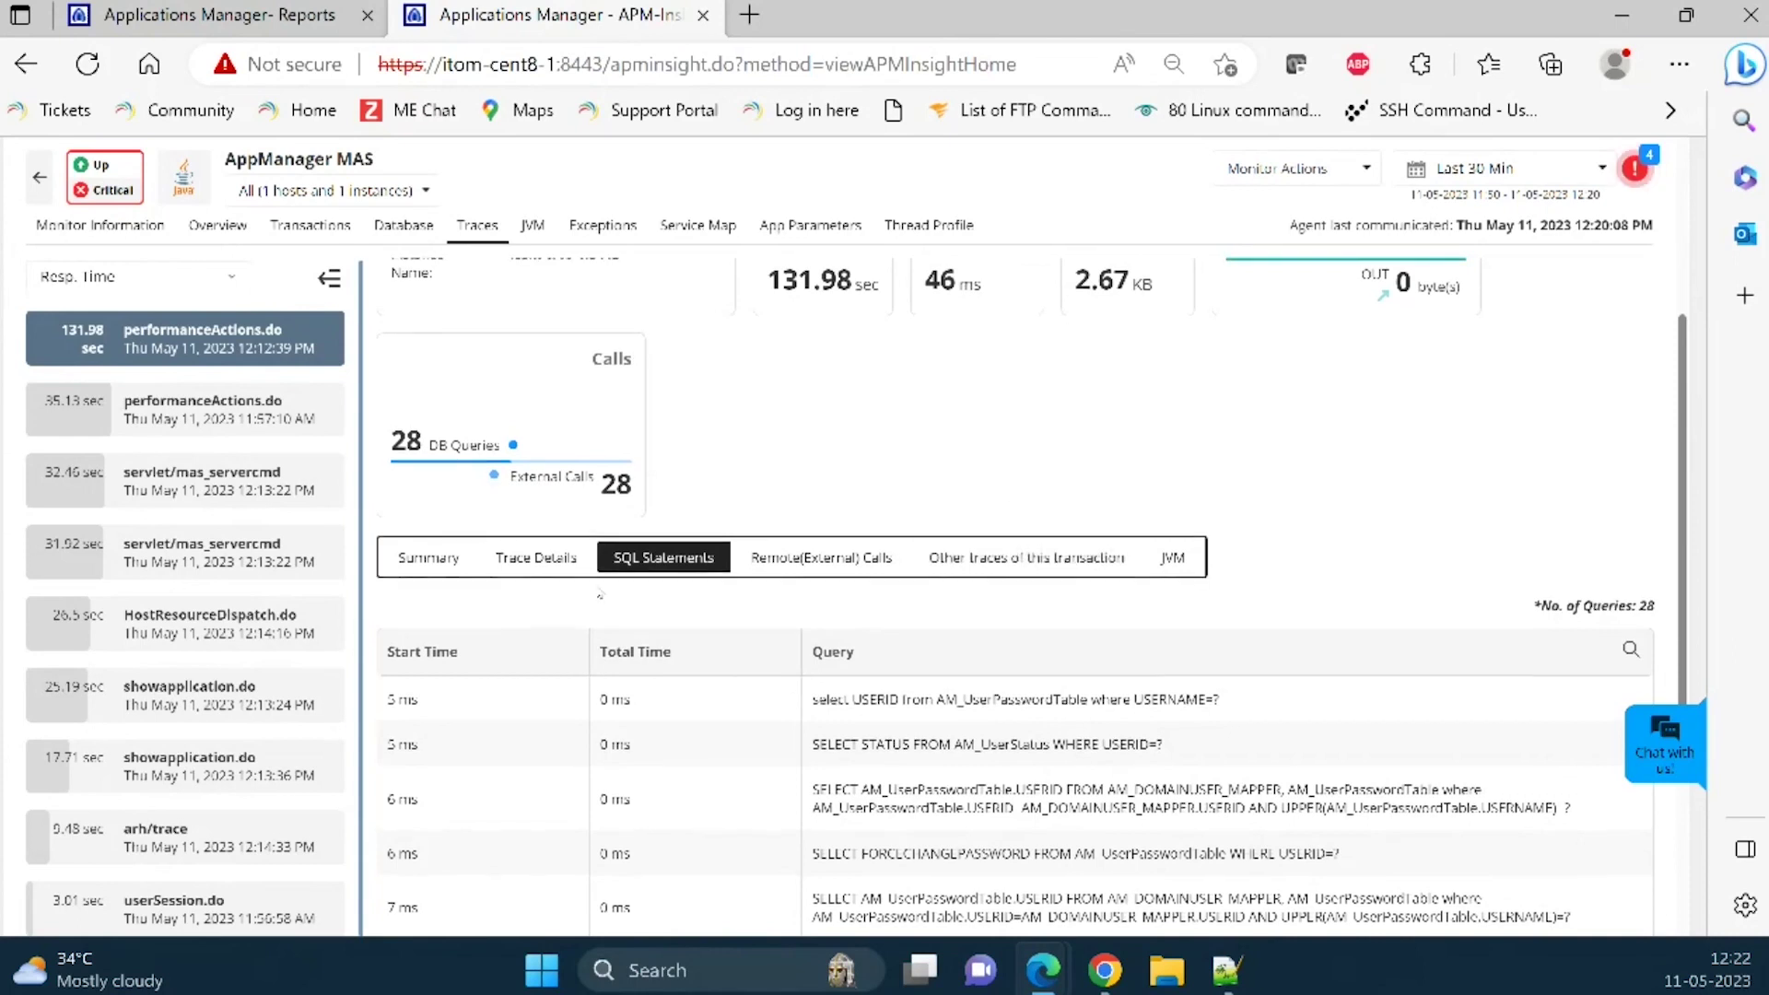
- View the JVM summary, and open java.net.UnknownHostException among the top exceptions to review its exception count chart
{"action": "scroll", "coordinate": [599, 595], "scroll_direction": "up", "scroll_amount": 5}
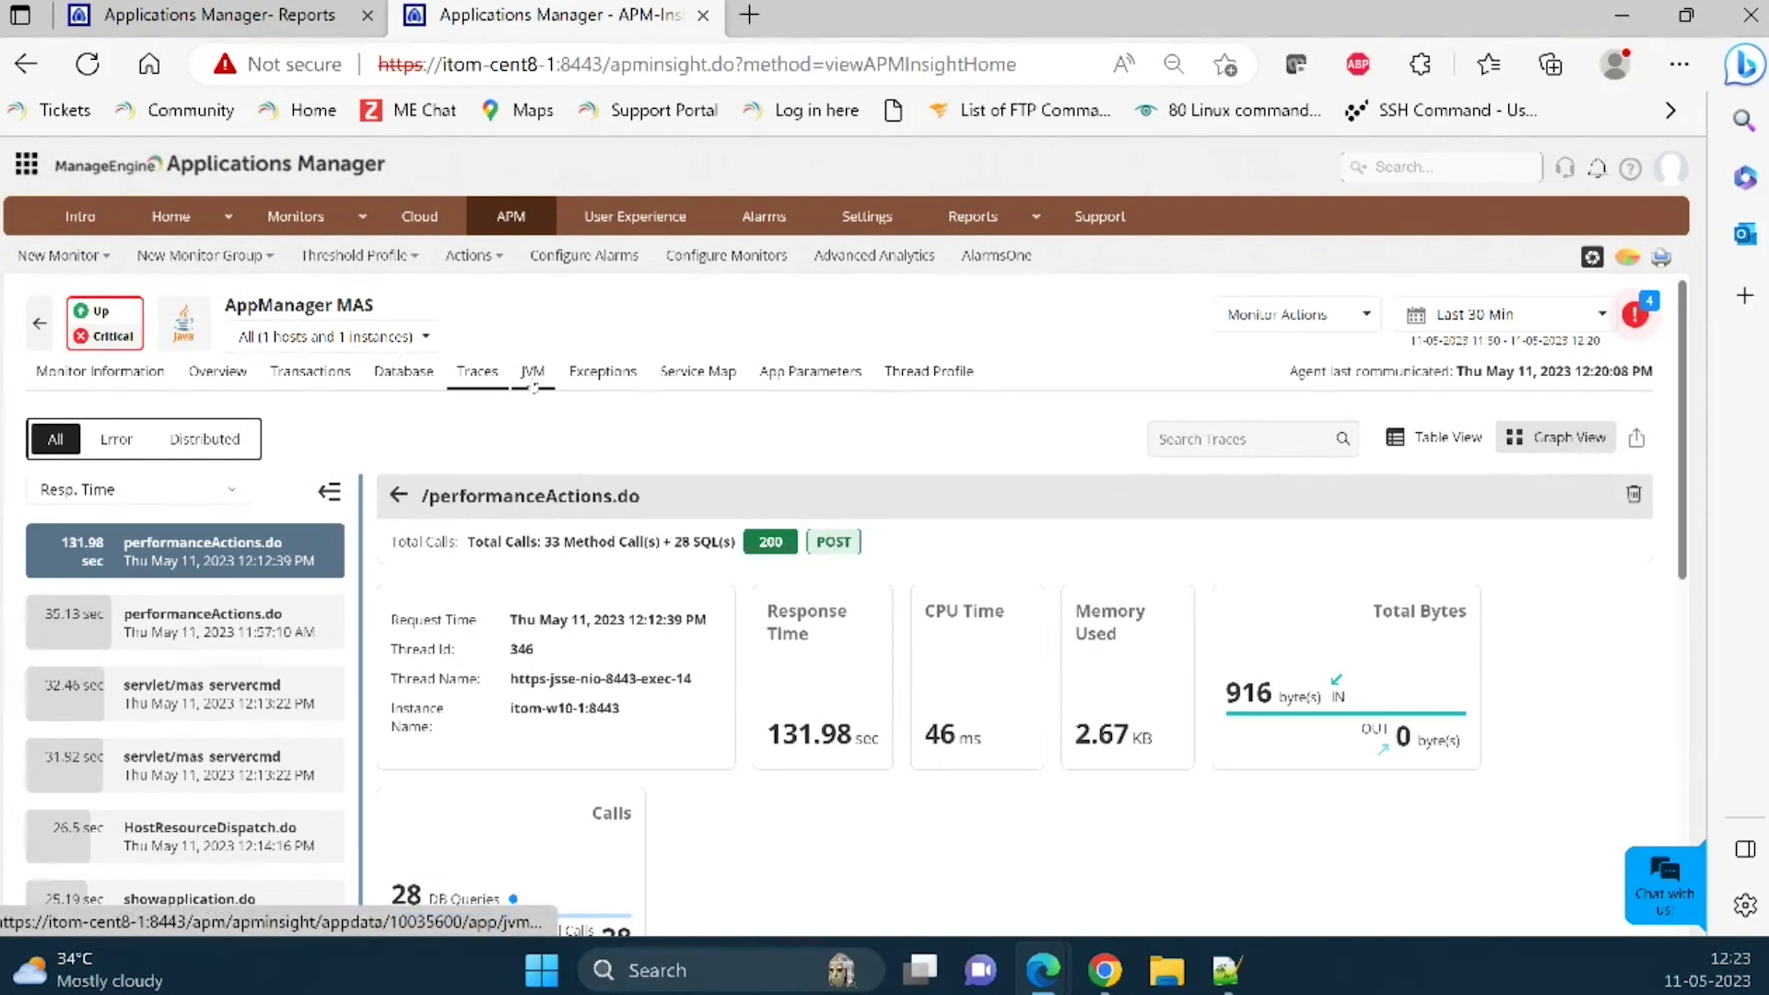
{"action": "left_click", "coordinate": [533, 376]}
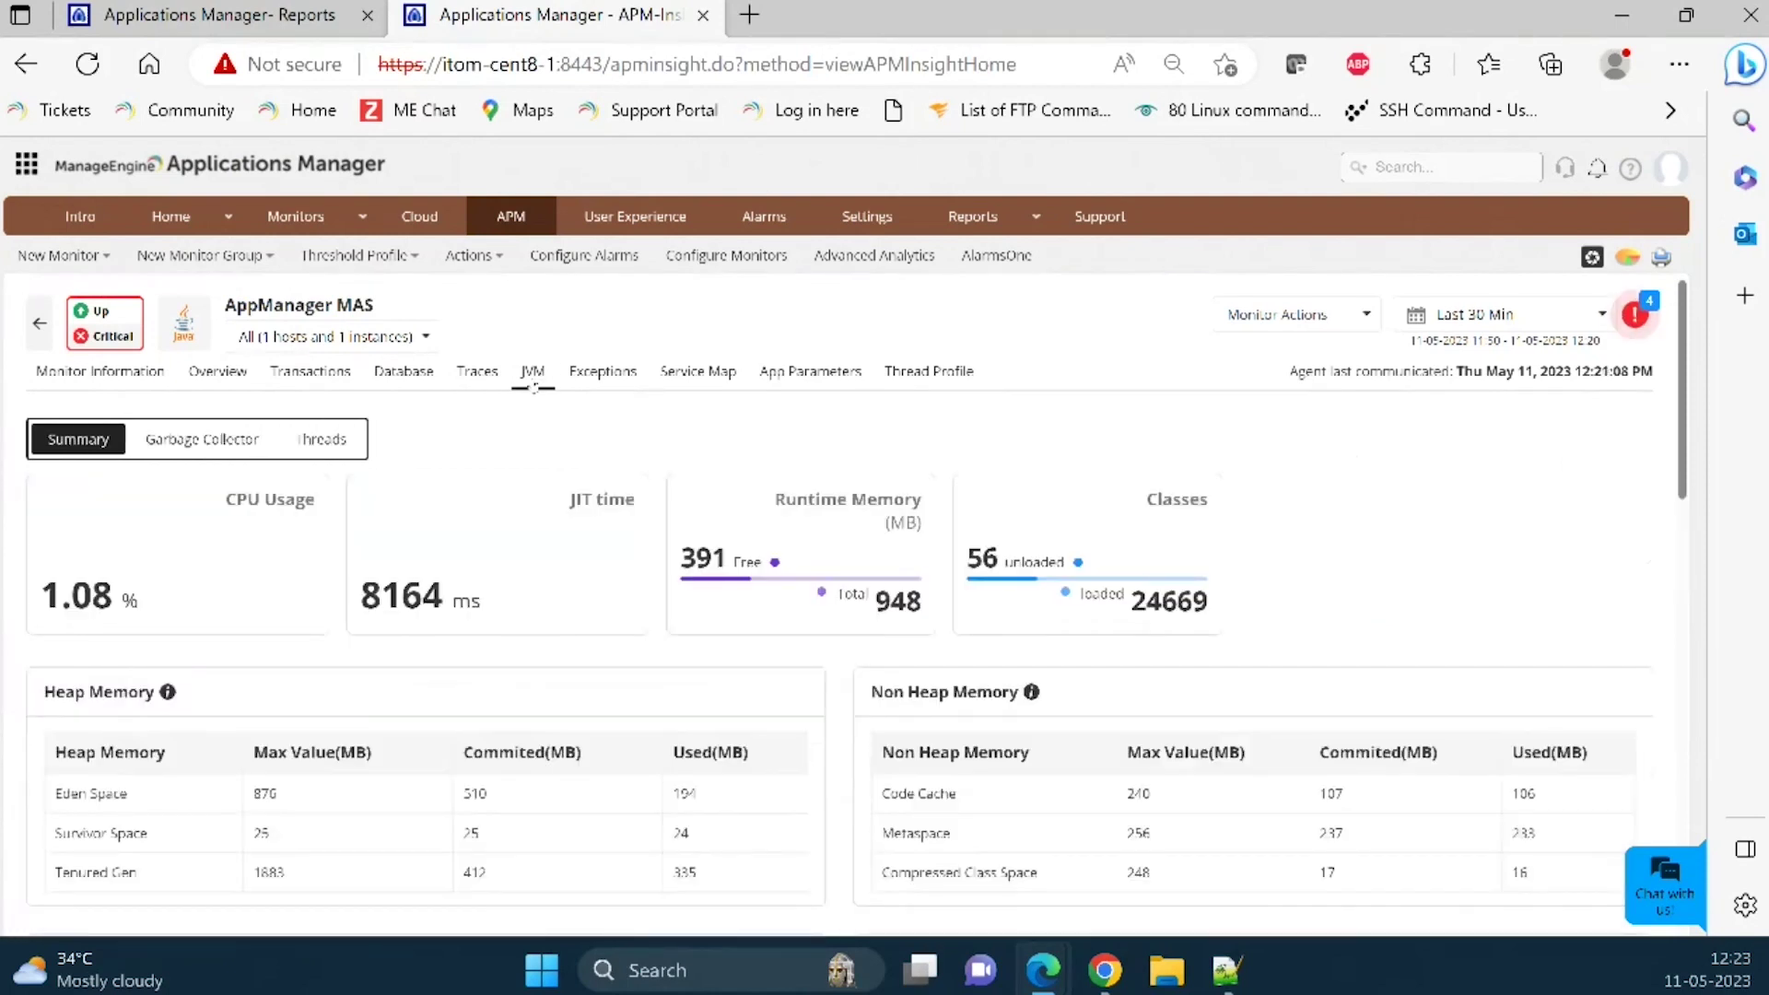
{"action": "left_click", "coordinate": [604, 372]}
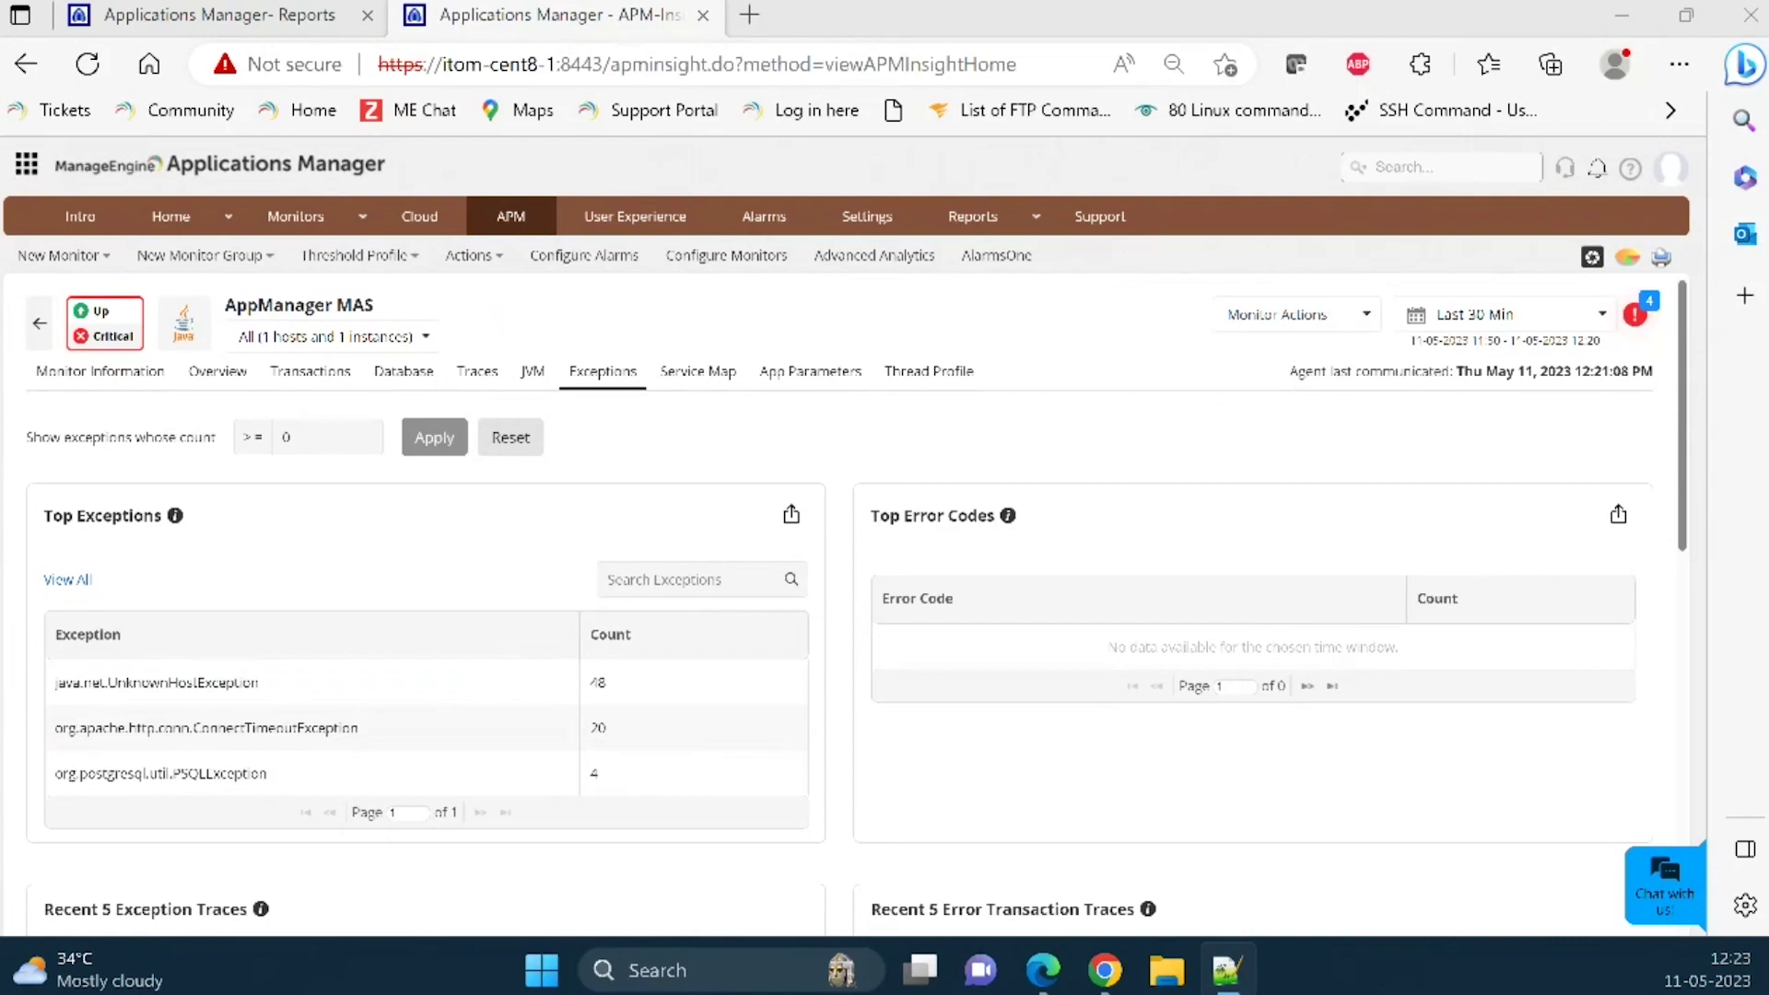
{"action": "left_click", "coordinate": [168, 693]}
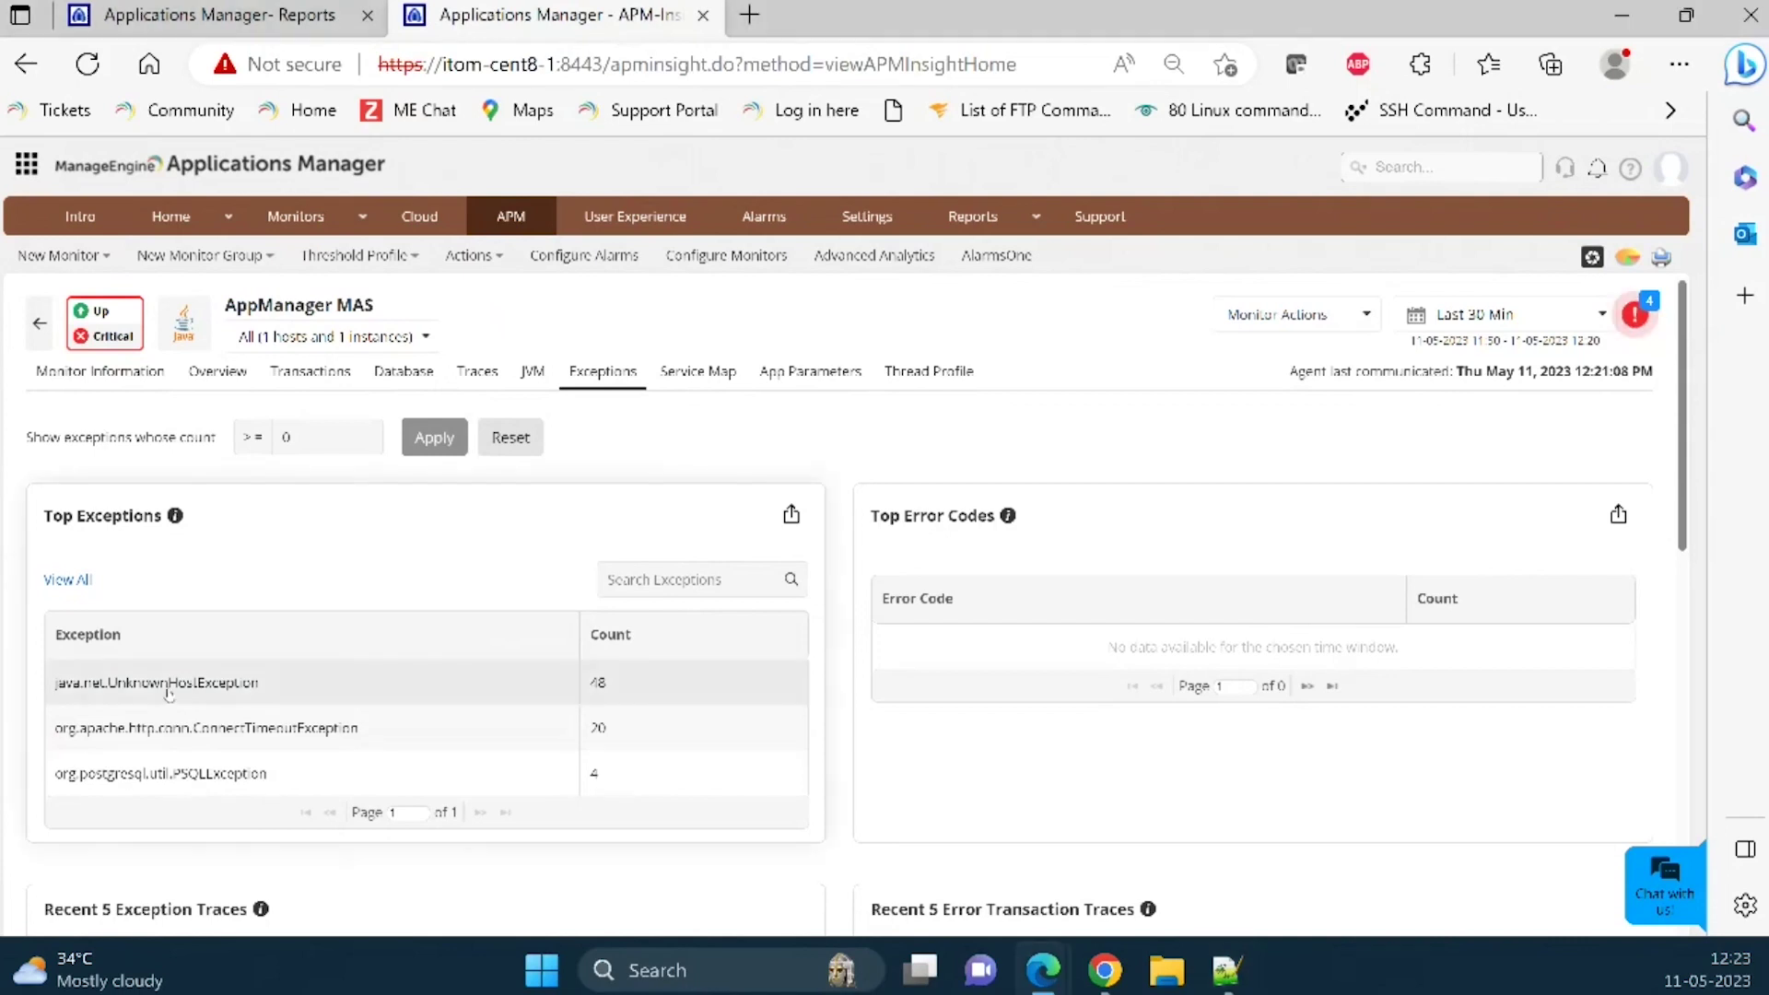
{"action": "scroll", "coordinate": [1341, 639], "scroll_direction": "down", "scroll_amount": 5}
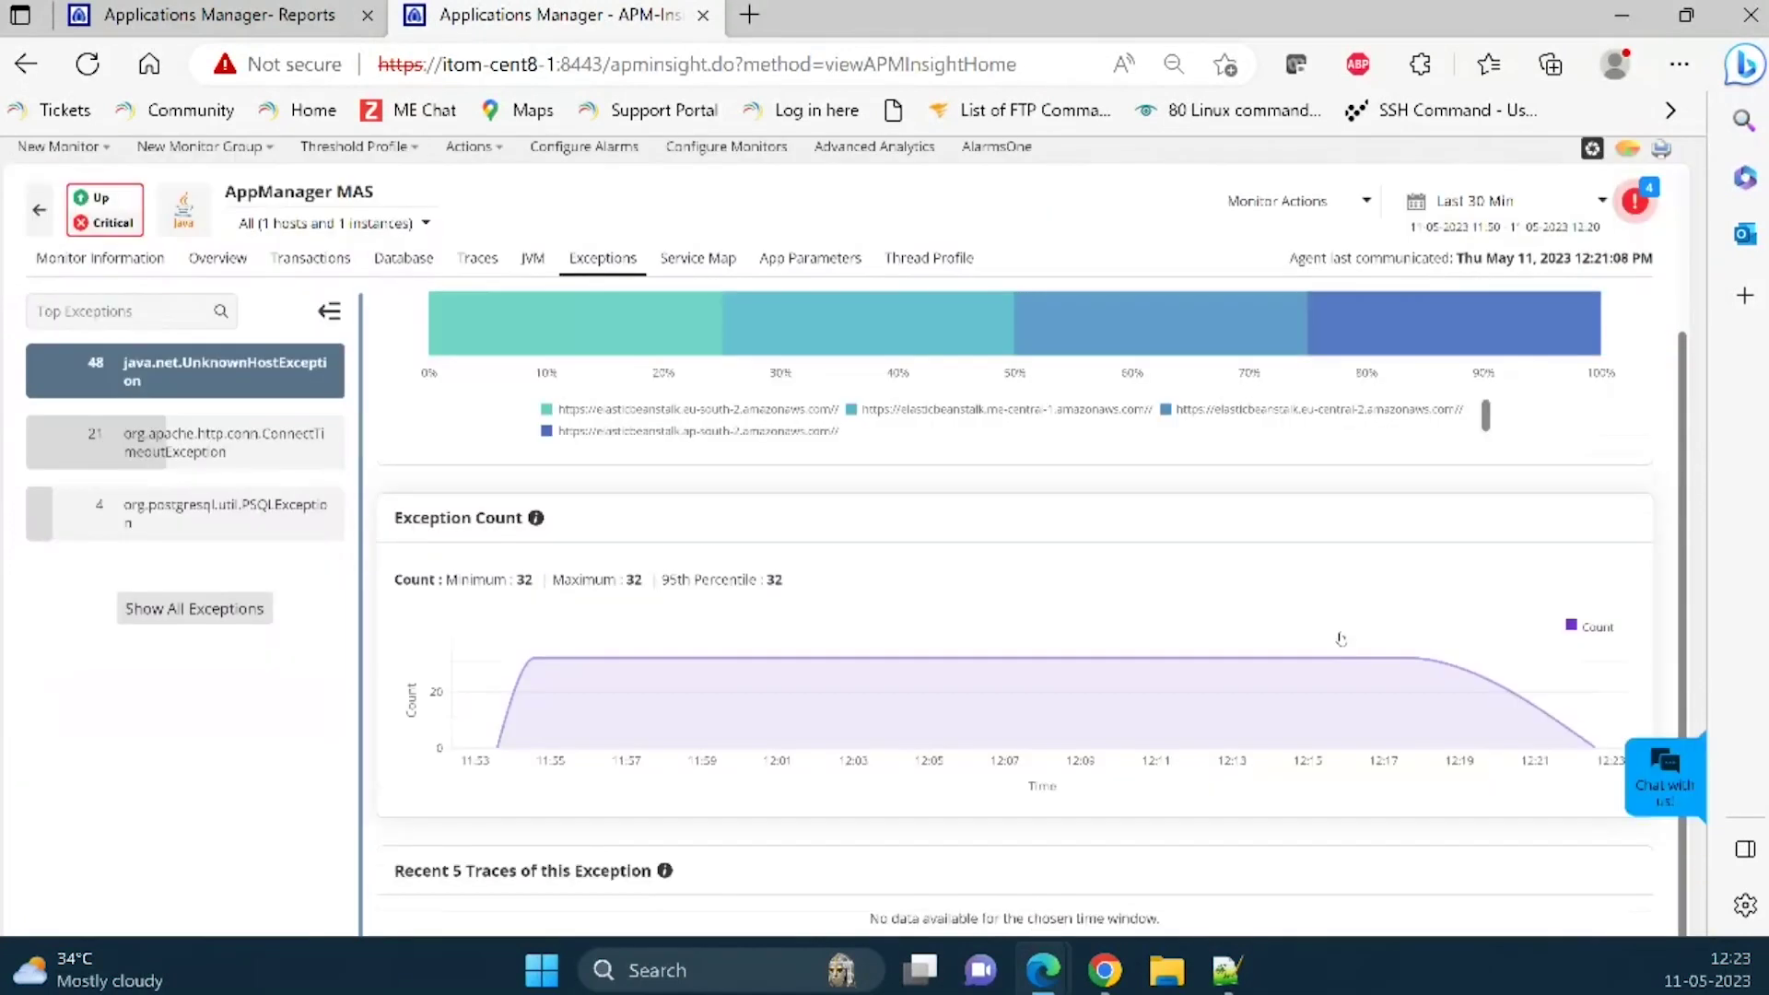